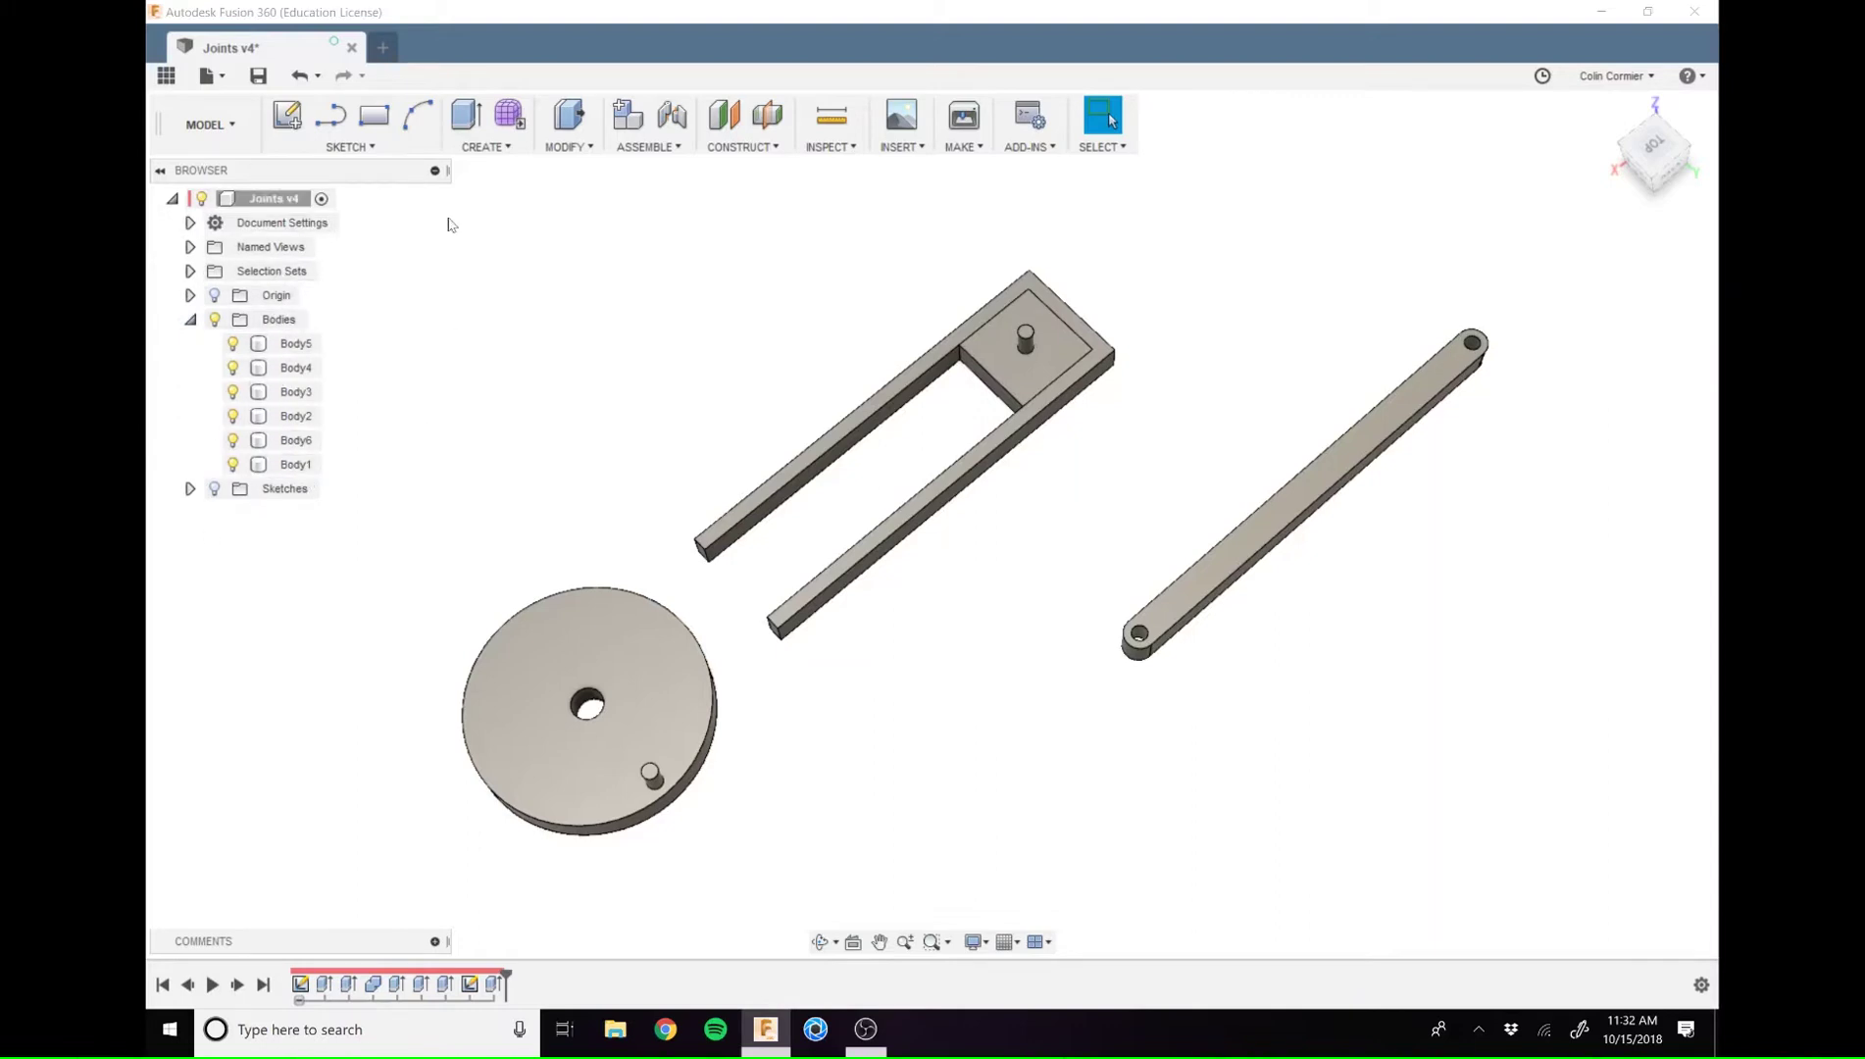
{"action": "left_click", "coordinate": [189, 320]}
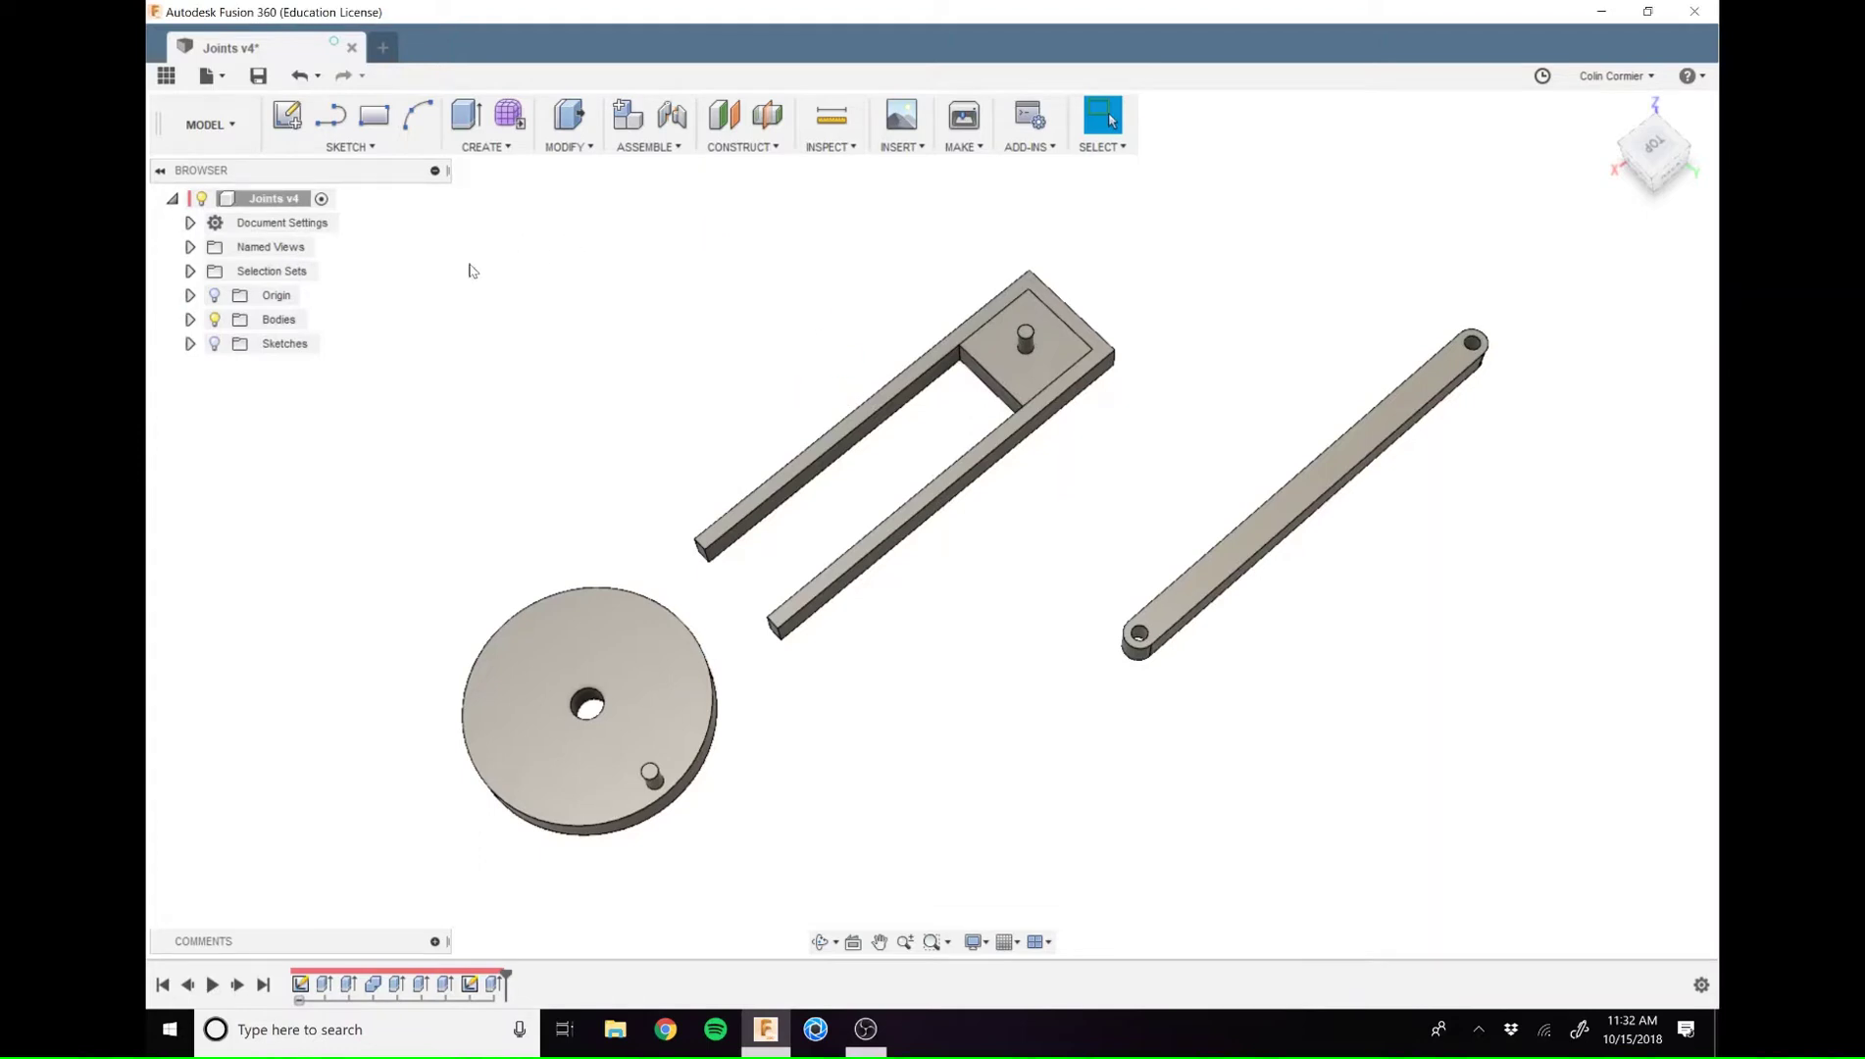
{"action": "left_click", "coordinate": [190, 319]}
{"action": "left_click", "coordinate": [191, 320]}
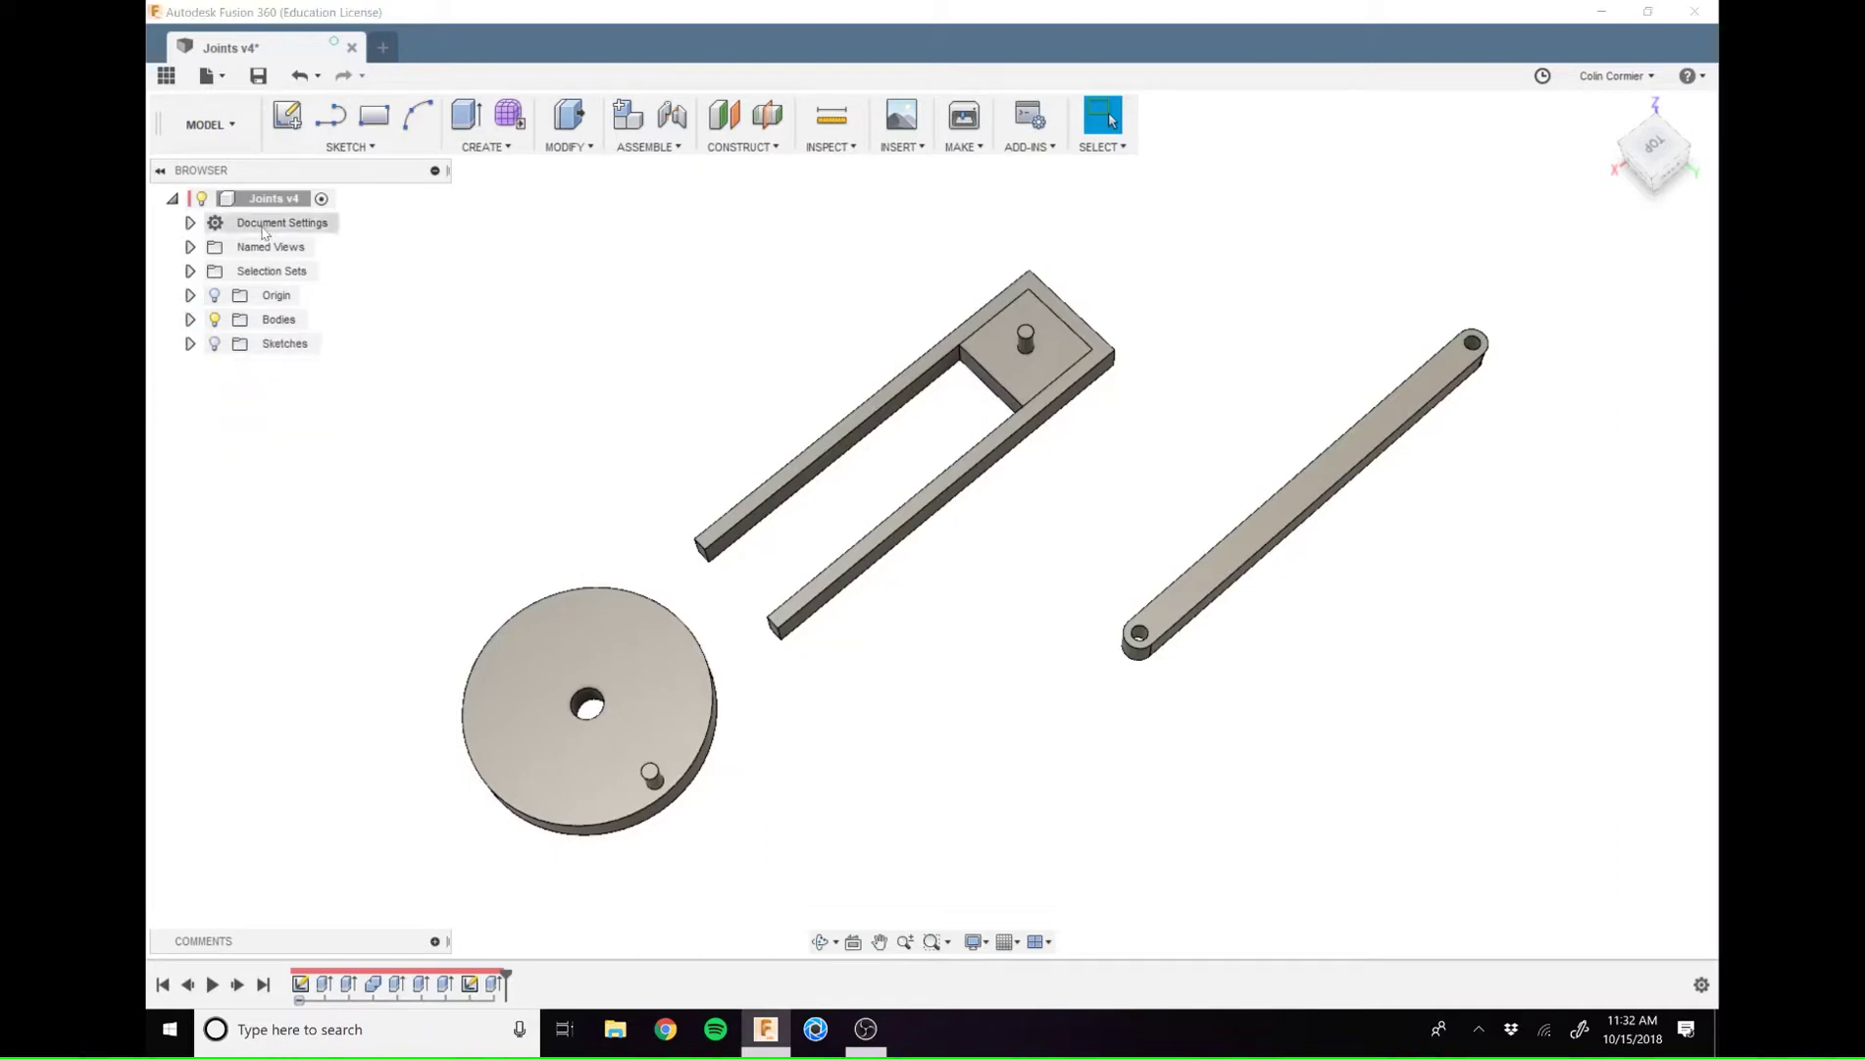
{"action": "left_click", "coordinate": [283, 199]}
{"action": "left_click", "coordinate": [191, 320]}
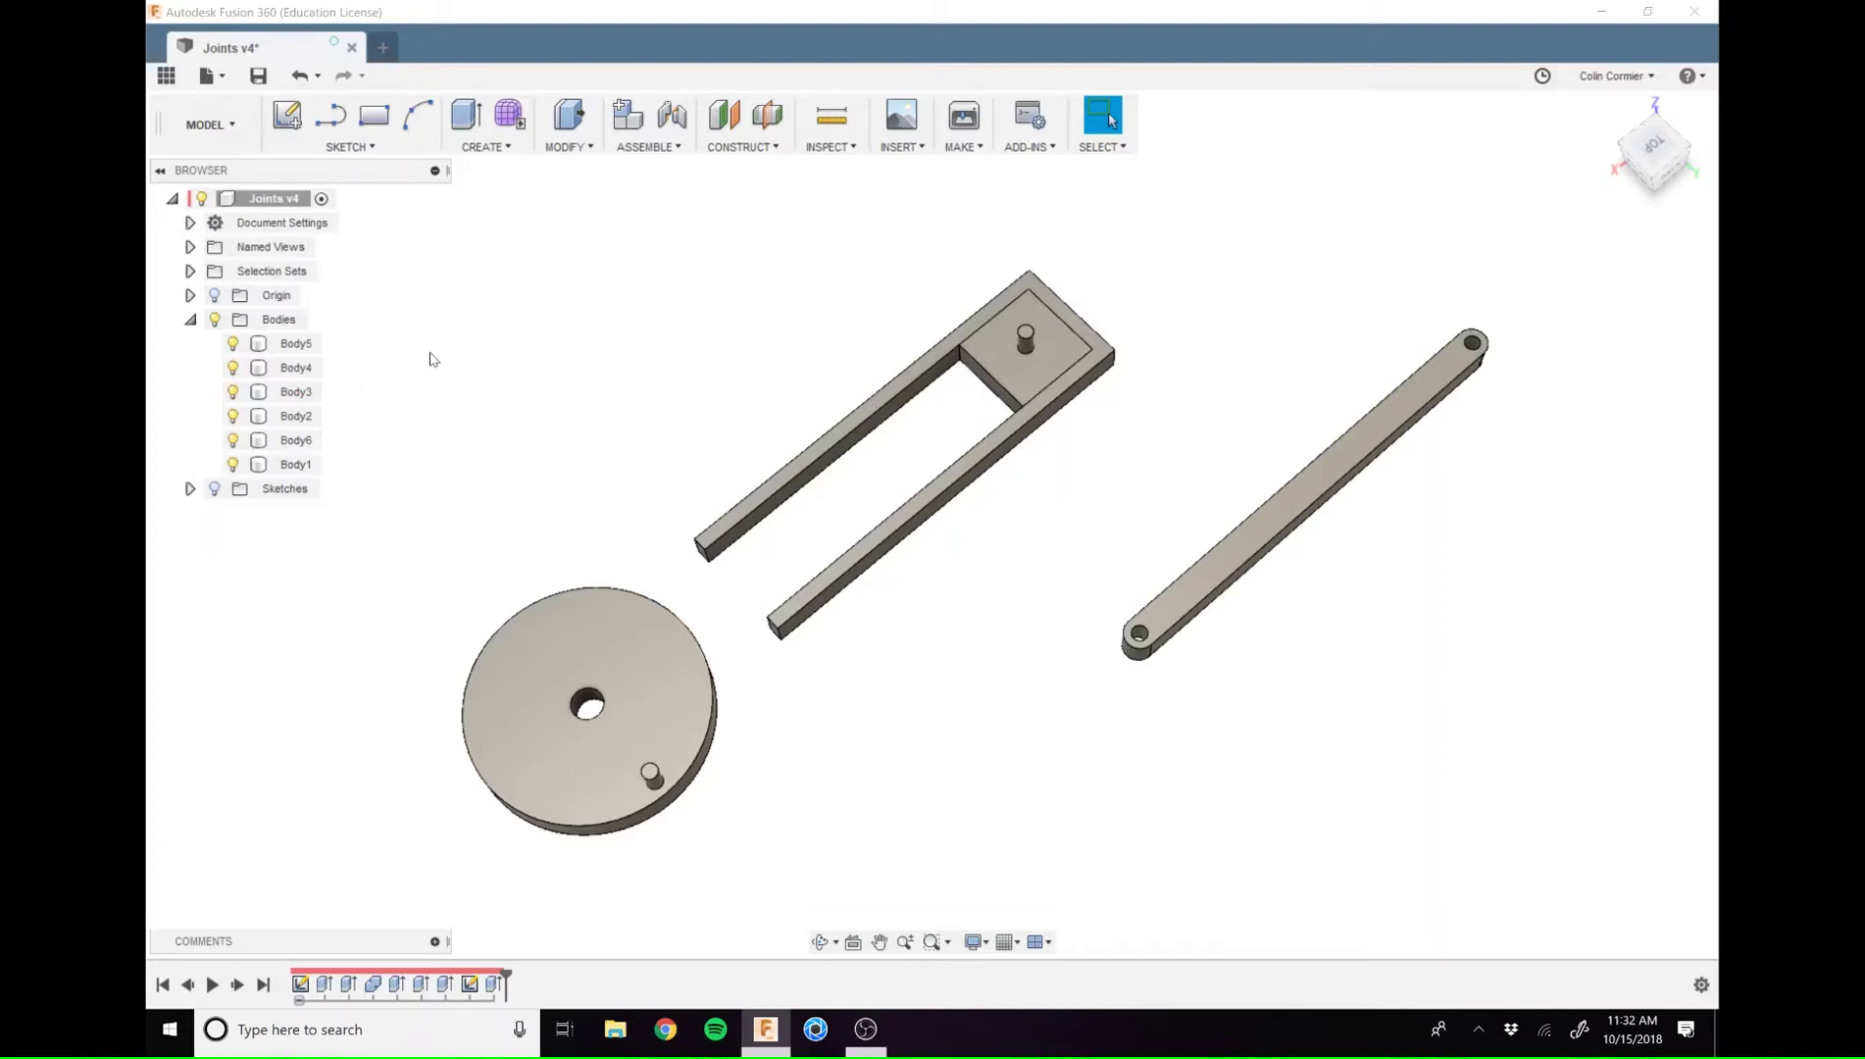
Create a component from Body5, the pin on the sliding block
{"action": "left_click", "coordinate": [305, 345]}
{"action": "left_click", "coordinate": [305, 345]}
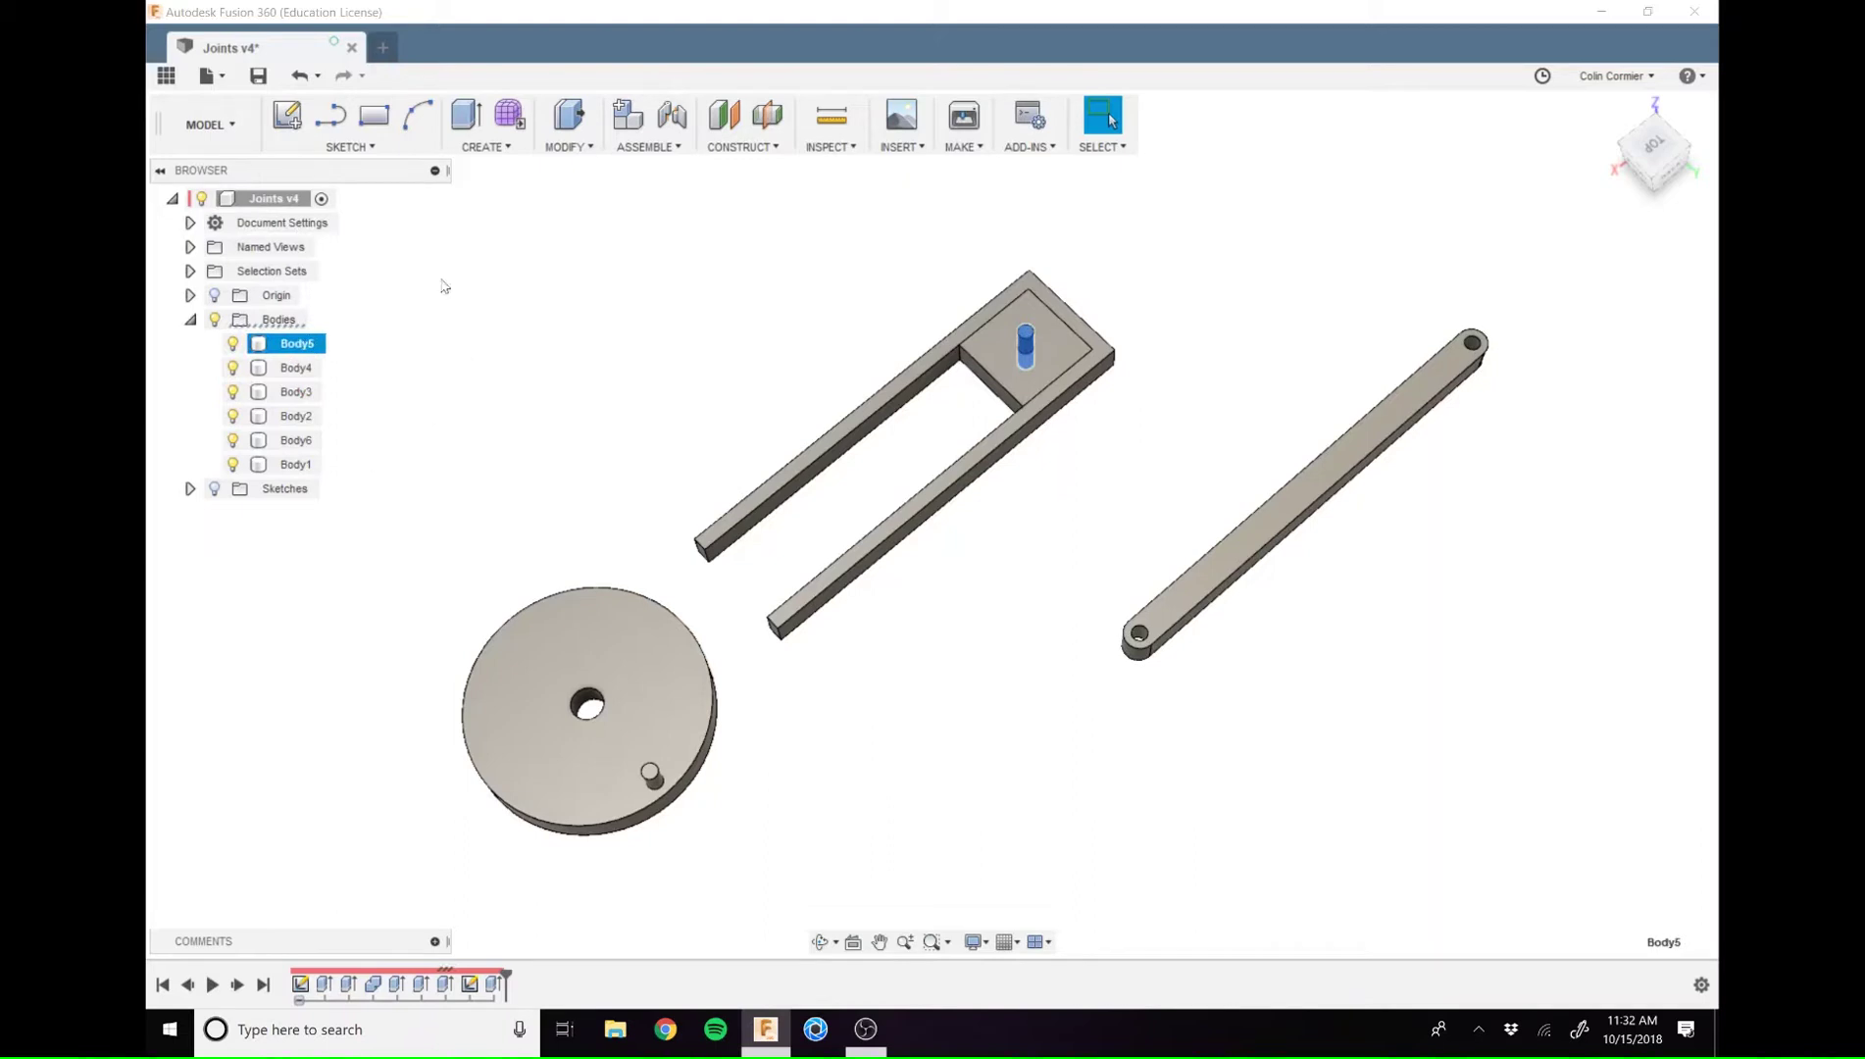
{"action": "right_click", "coordinate": [307, 347]}
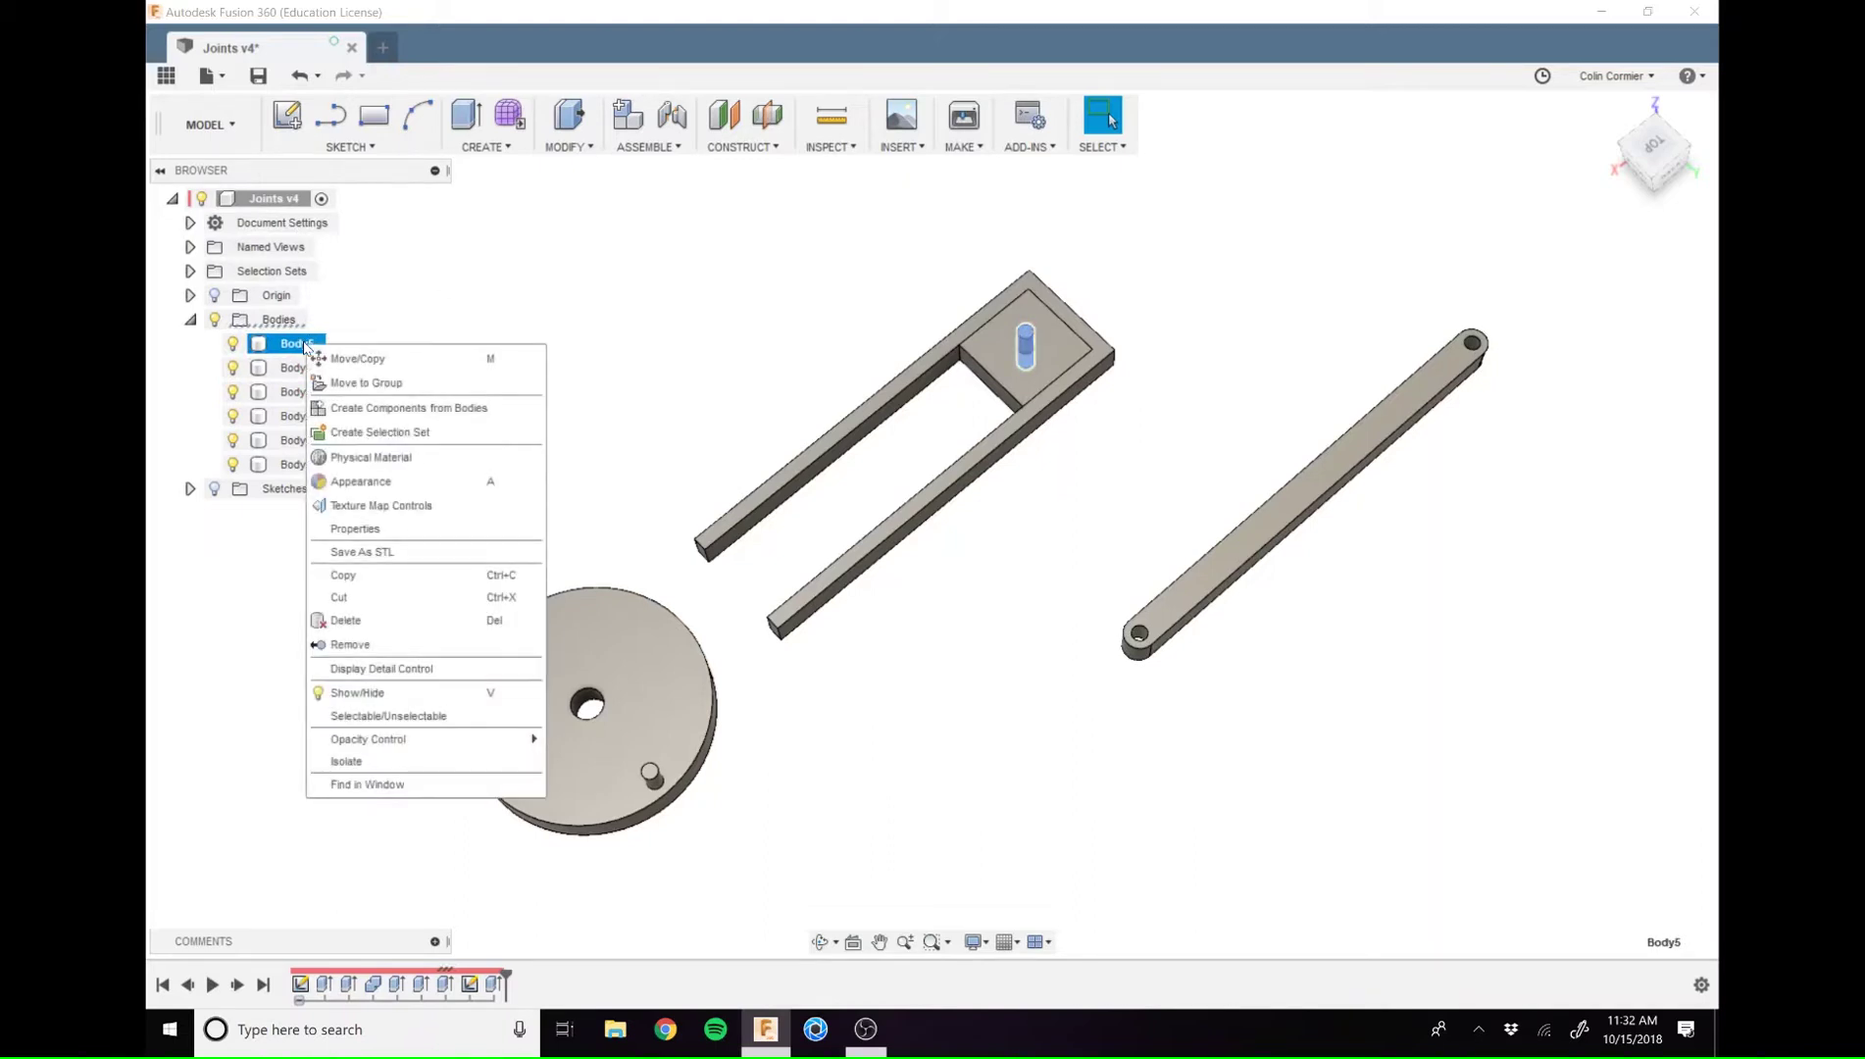
{"action": "left_click", "coordinate": [350, 408]}
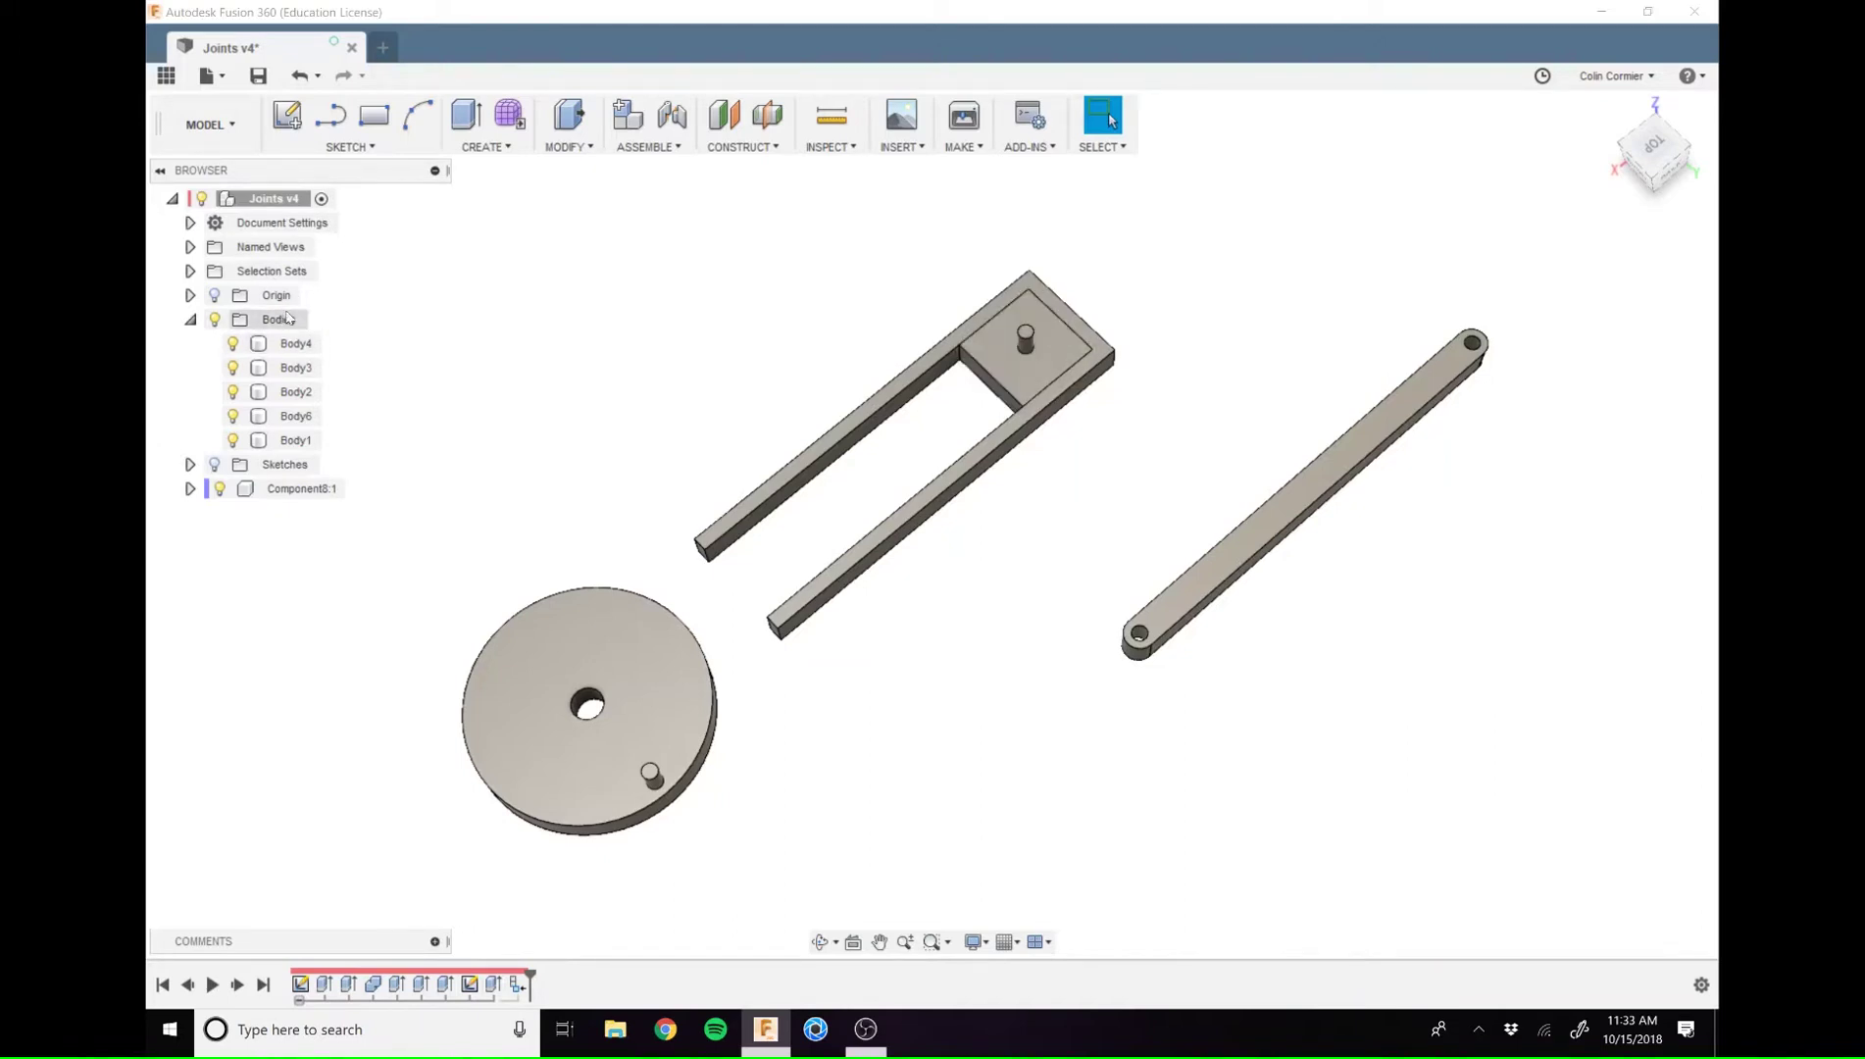
{"action": "left_click", "coordinate": [263, 490]}
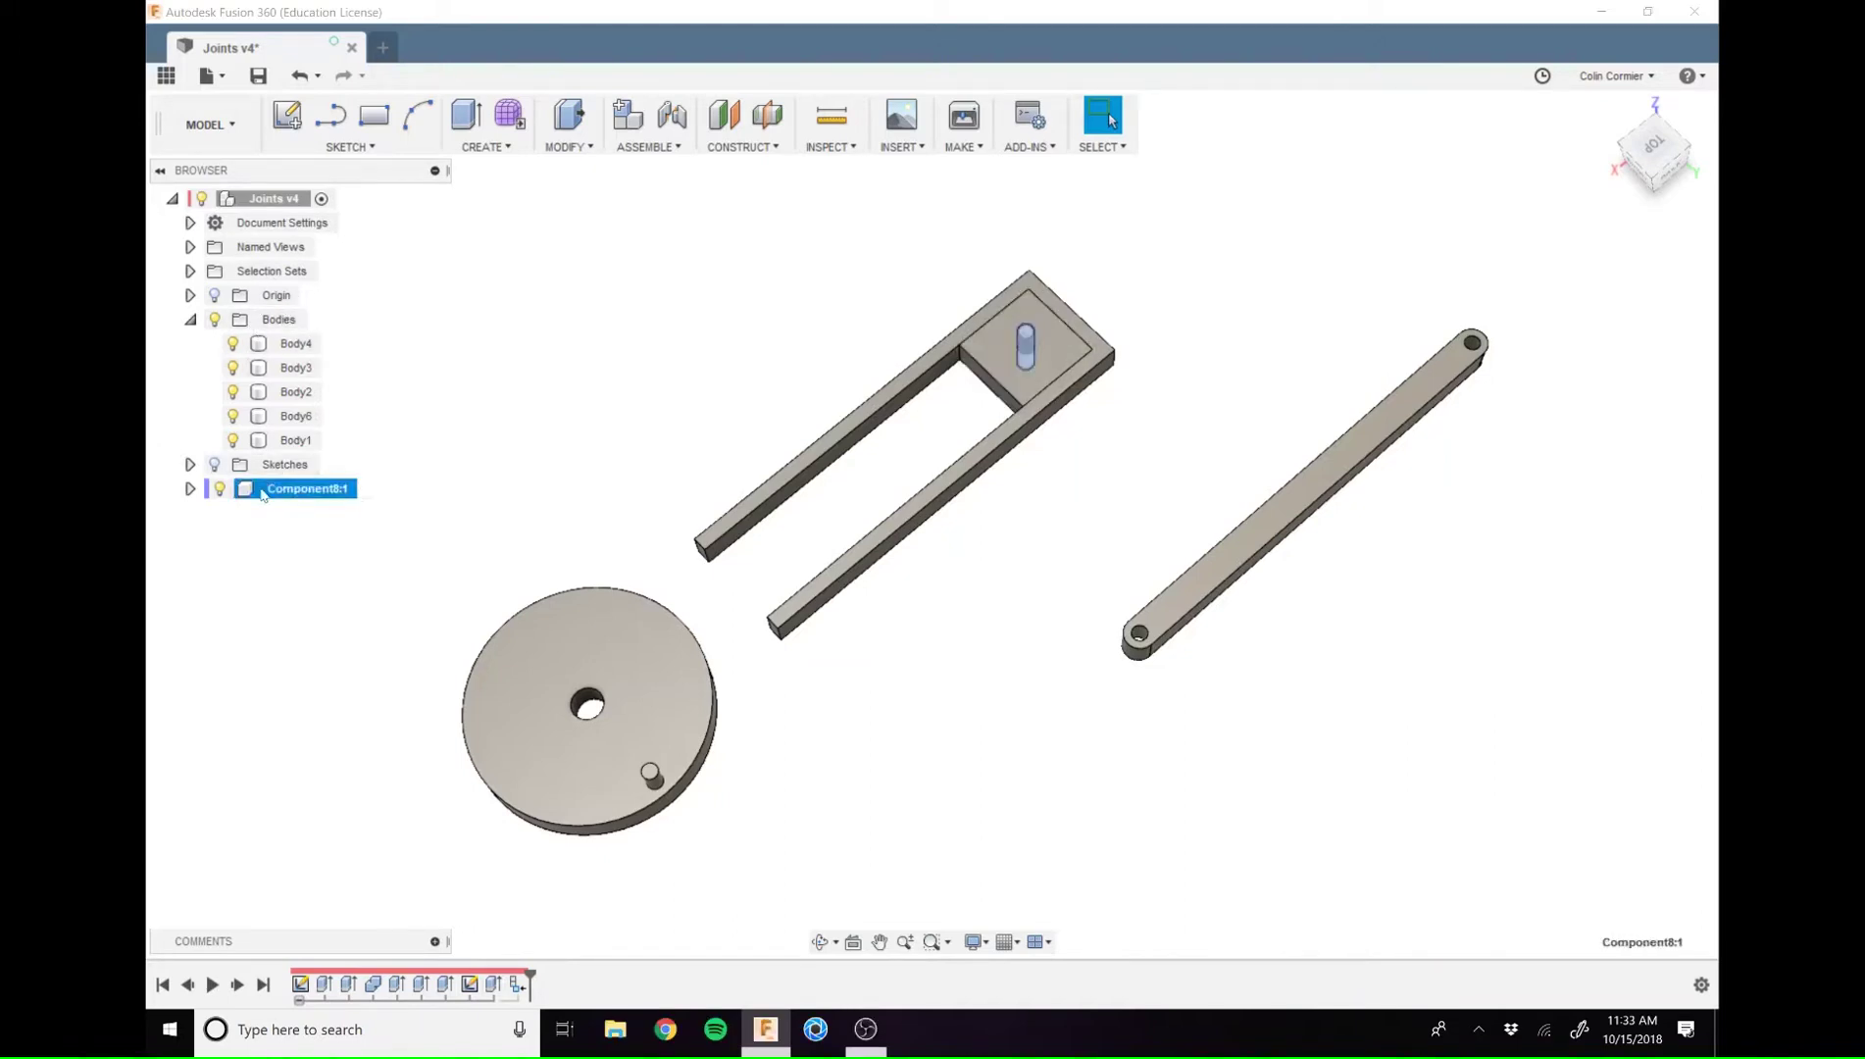
{"action": "left_click", "coordinate": [171, 199]}
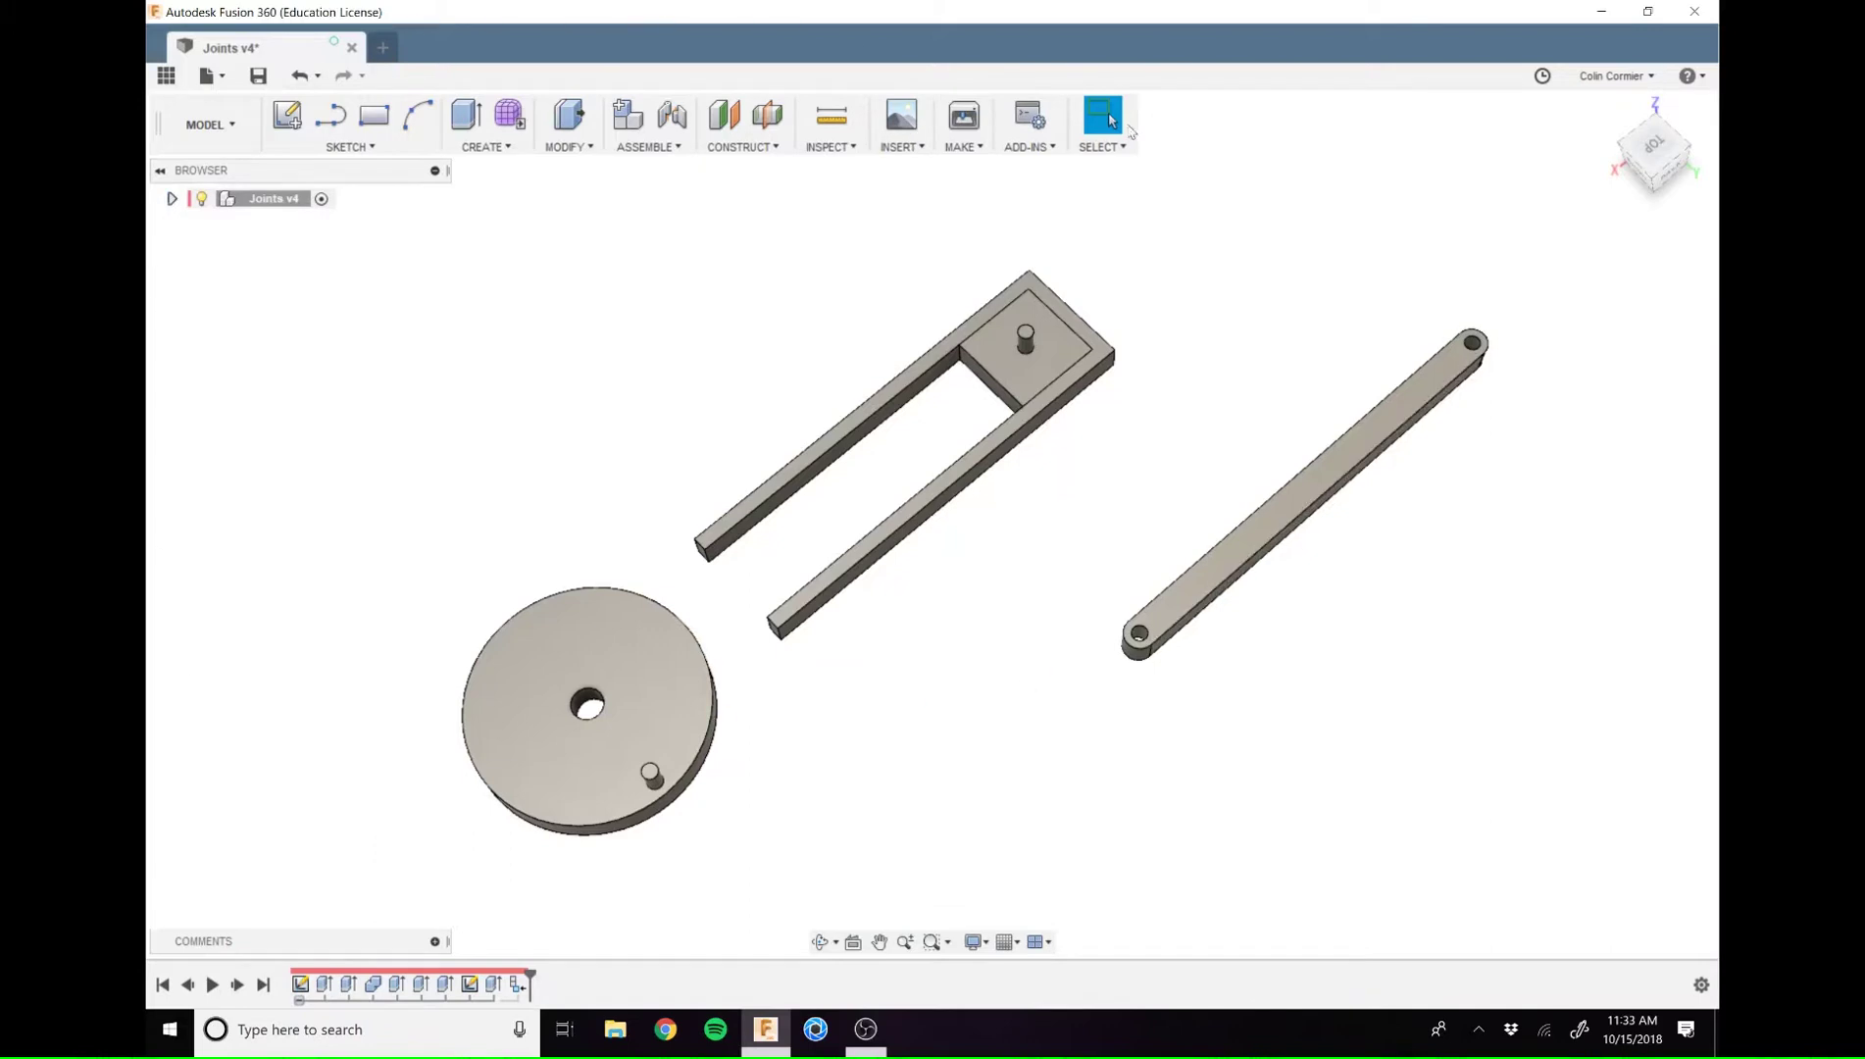
{"action": "left_click", "coordinate": [172, 198]}
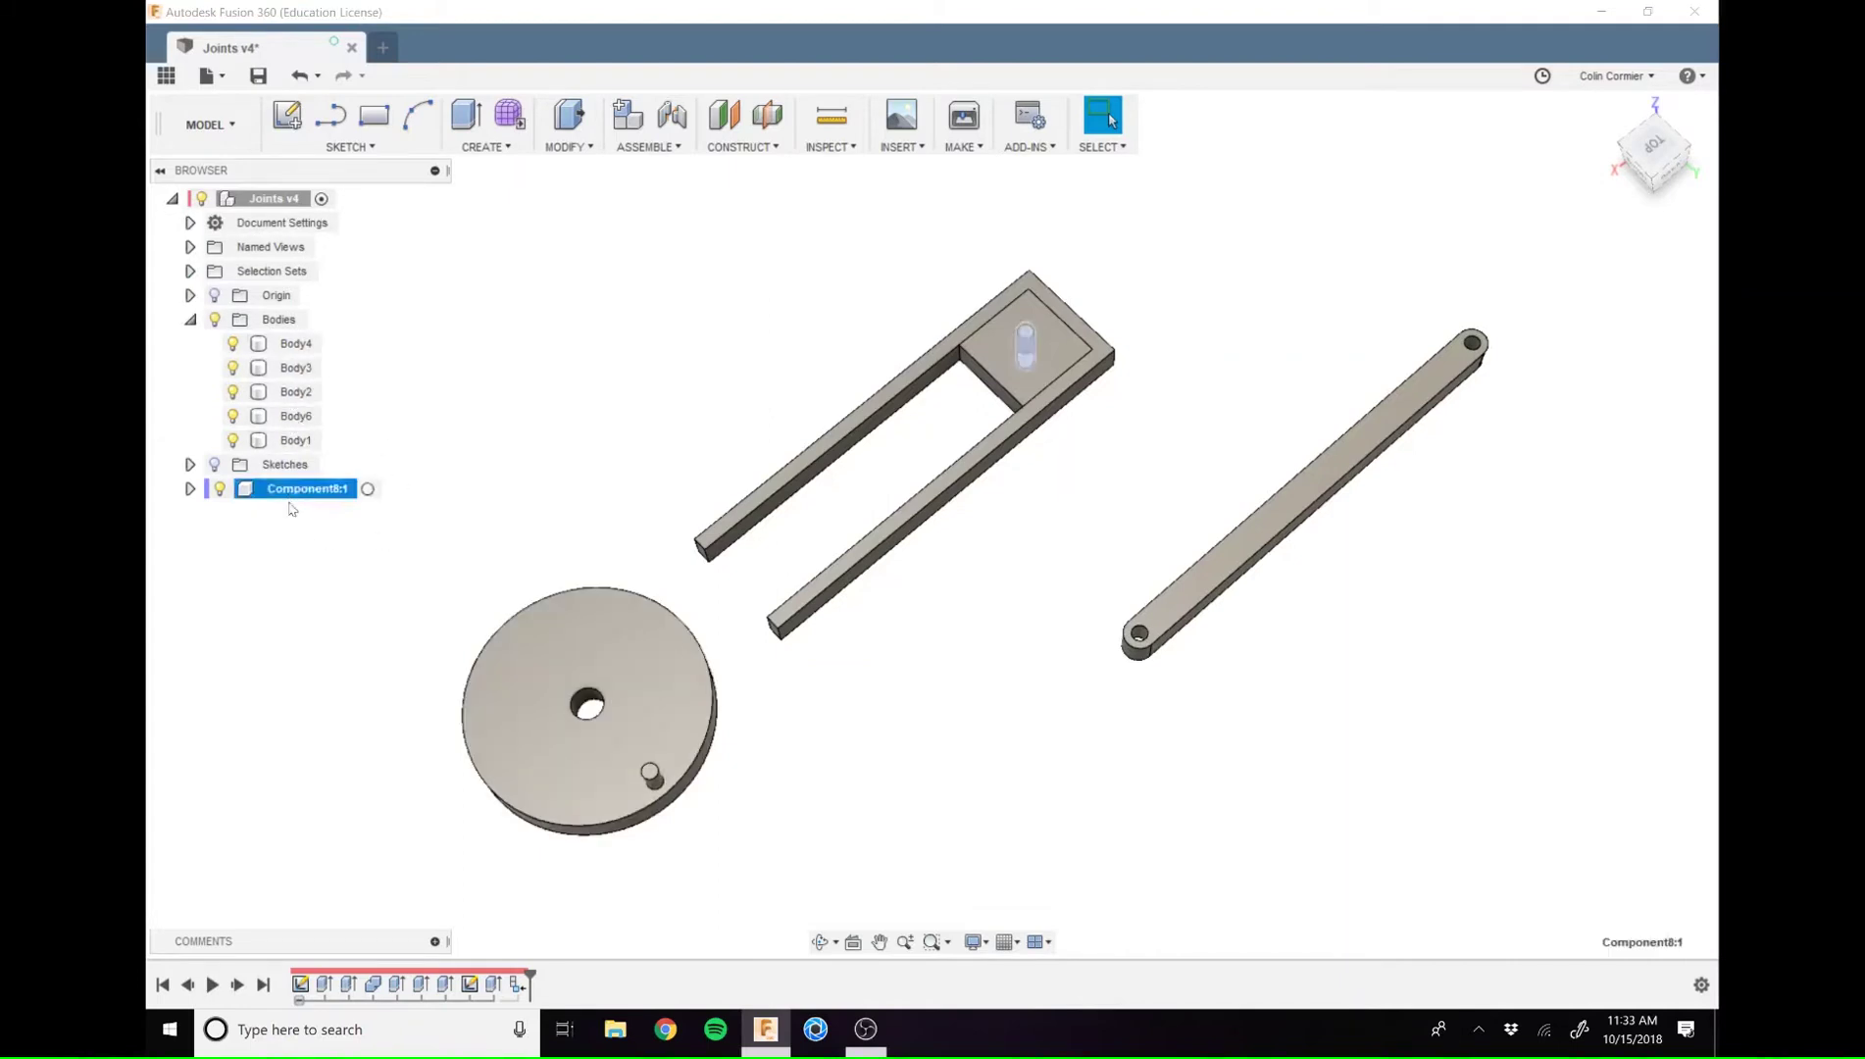
Create separate components from all five remaining bodies, Body4 through Body1
{"action": "middle_click_drag", "start_coordinate": [1007, 646], "coordinate": [988, 649]}
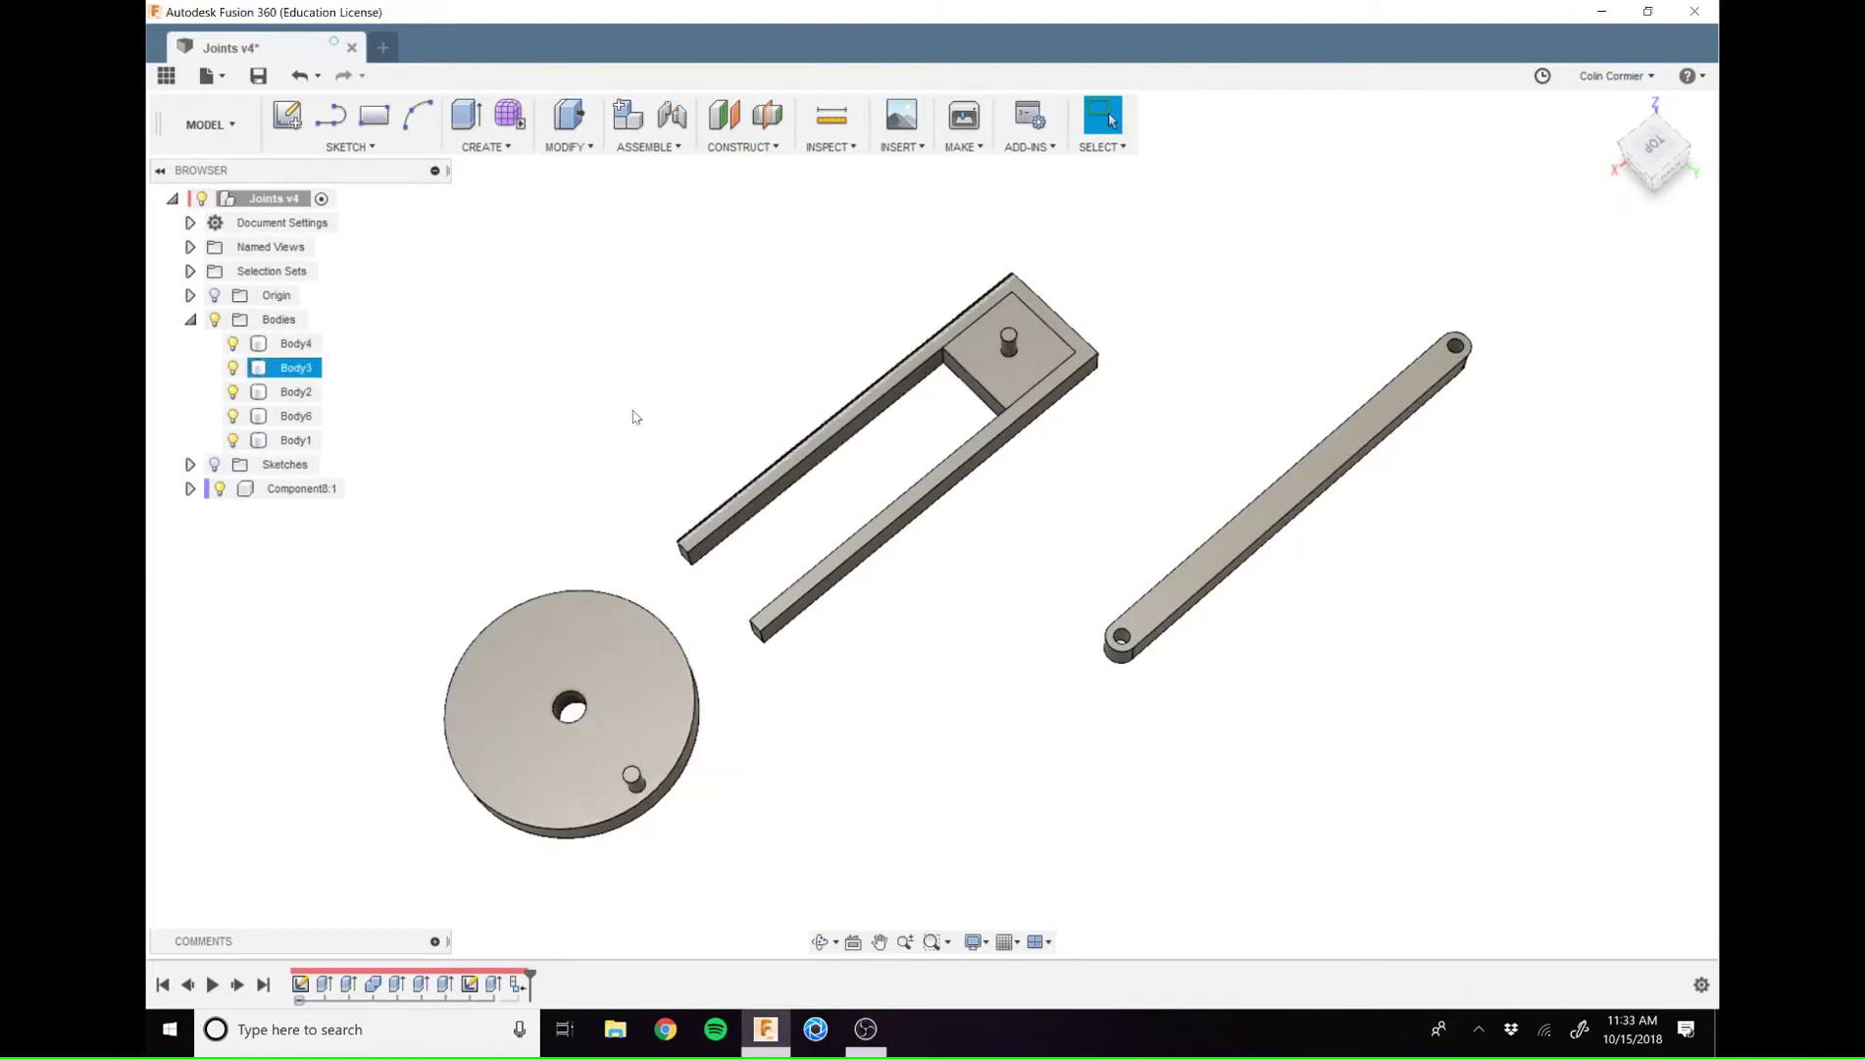
{"action": "left_click", "coordinate": [296, 343]}
{"action": "left_click", "coordinate": [294, 440], "text": "shift"}
{"action": "right_click", "coordinate": [290, 443]}
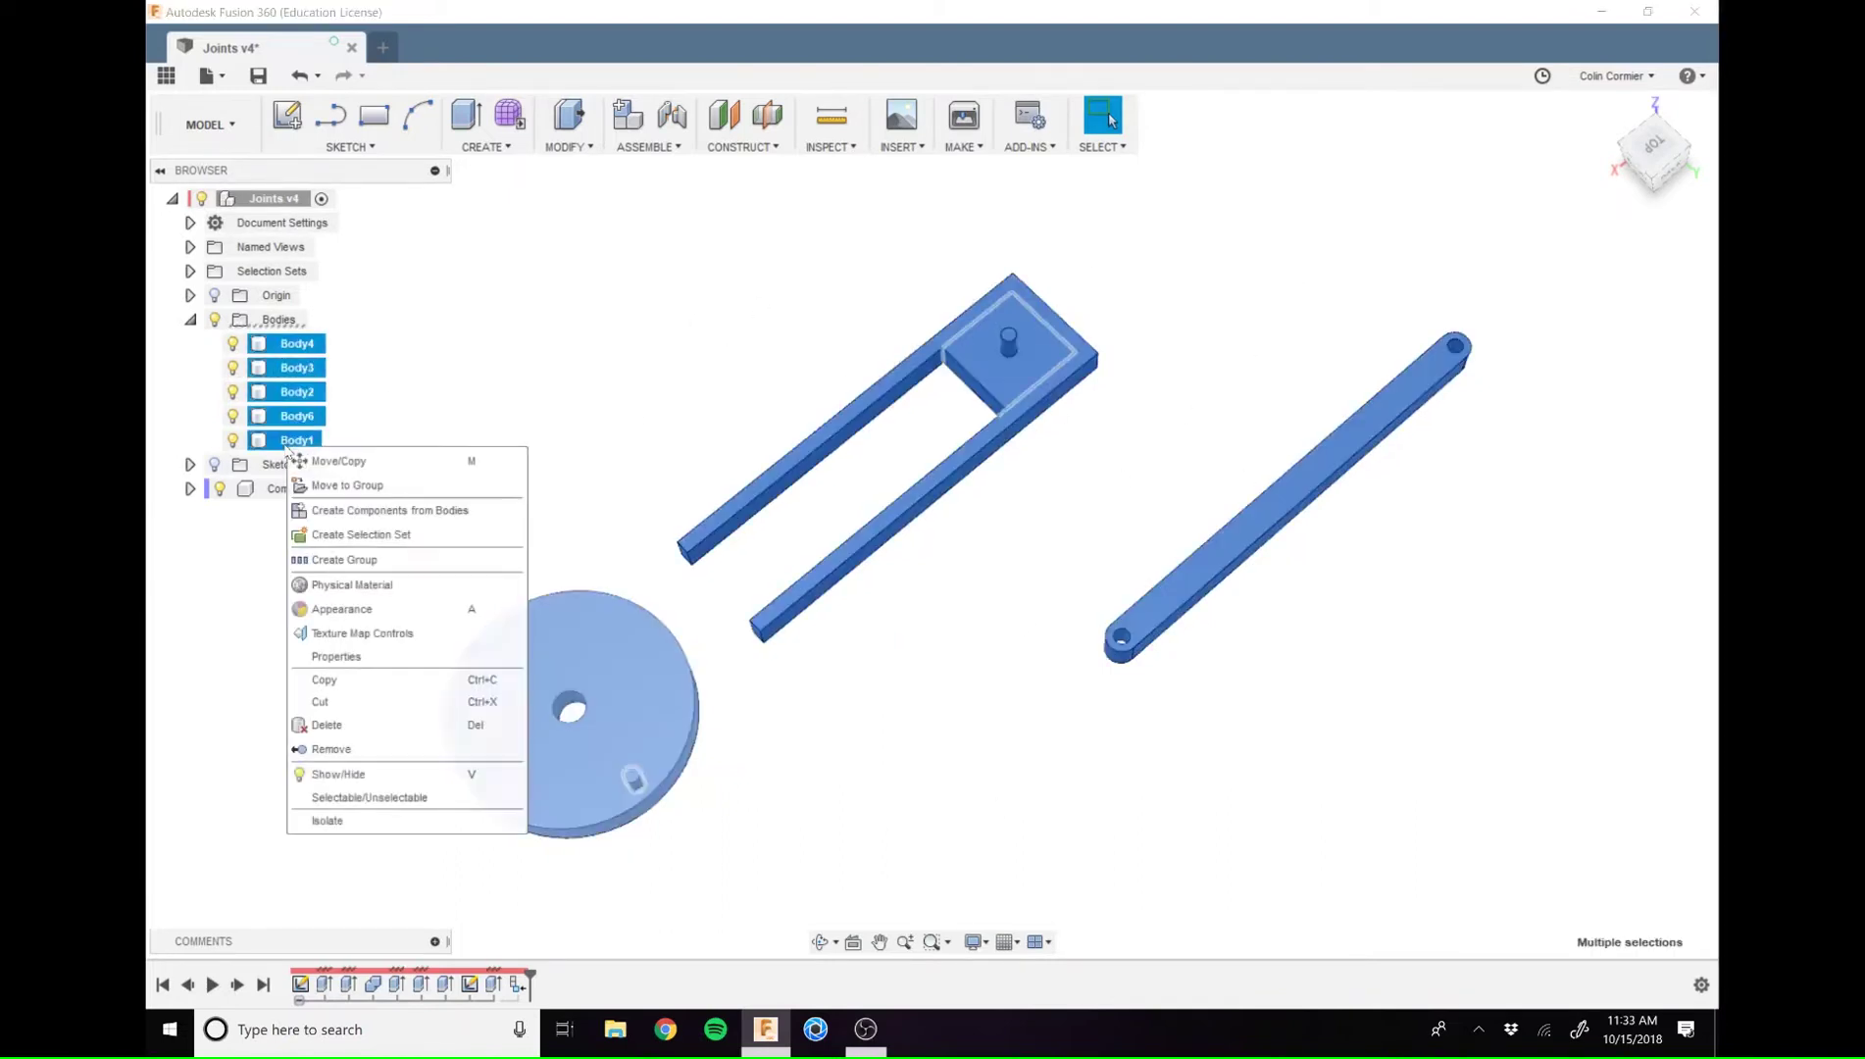
{"action": "left_click", "coordinate": [390, 512]}
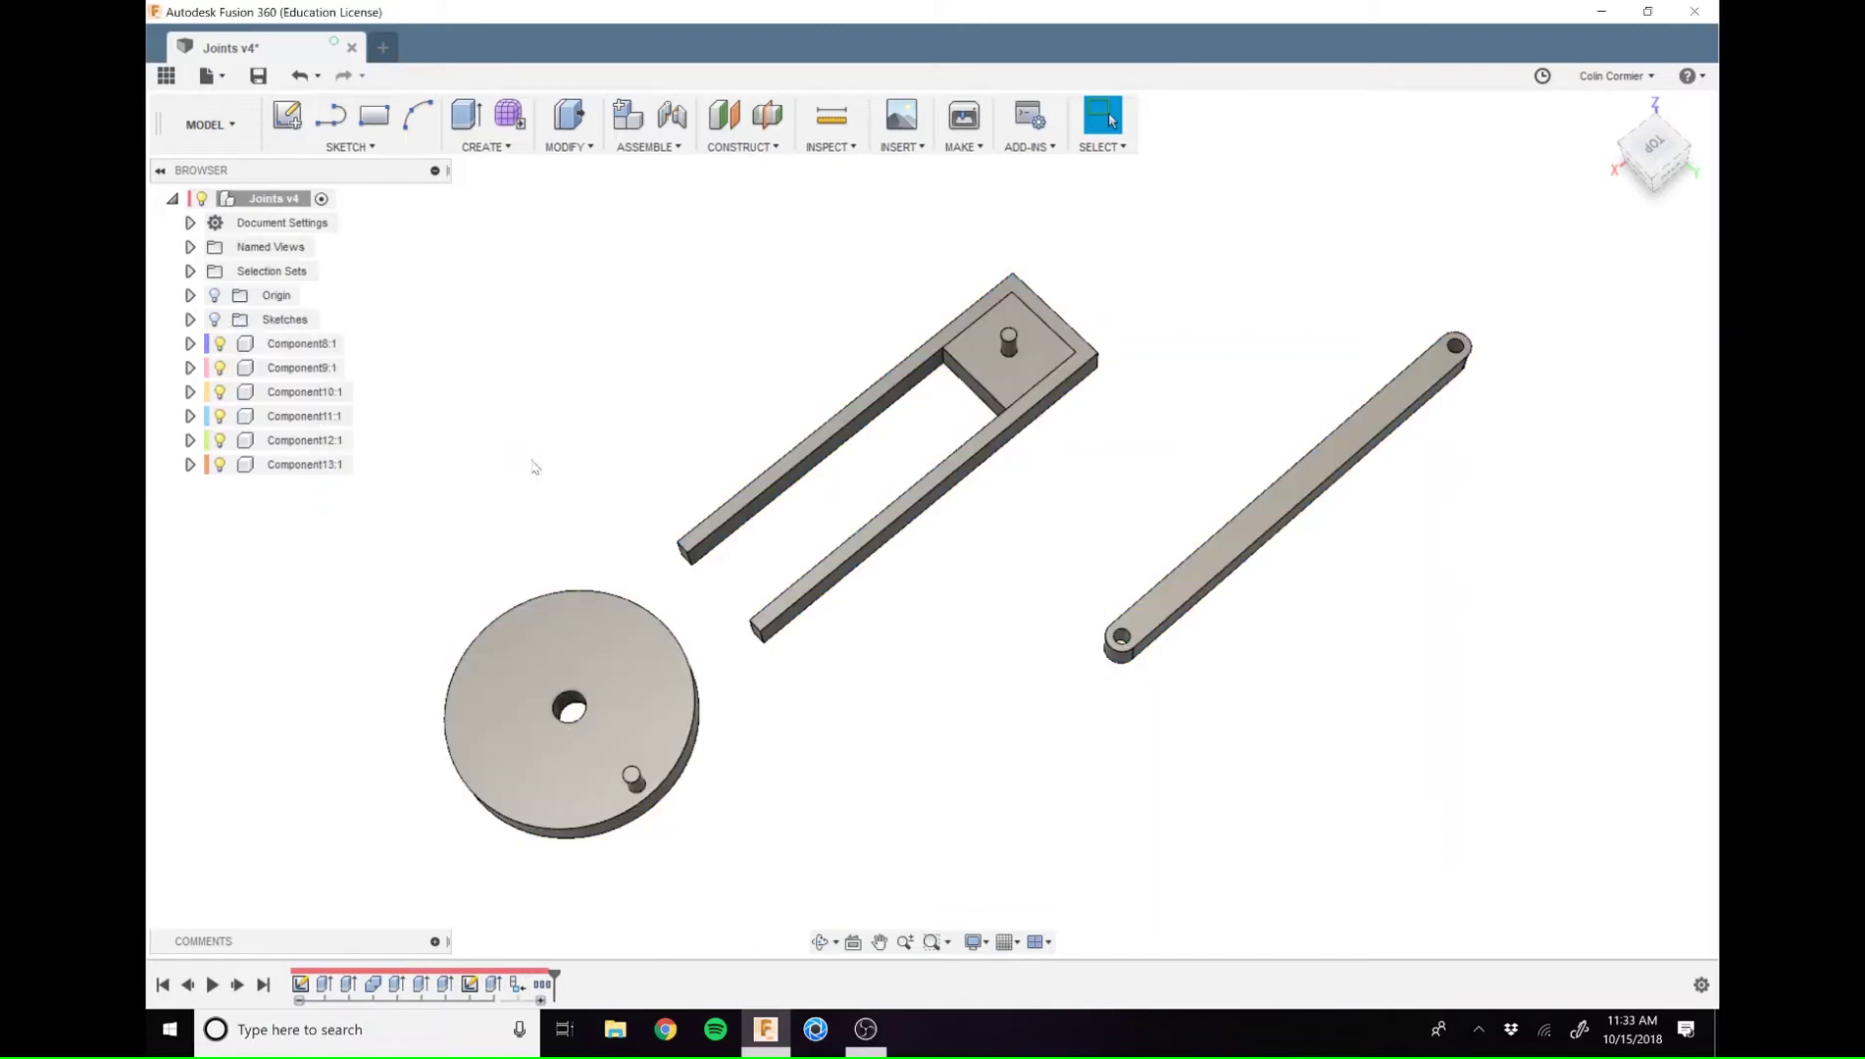
Open the Pint Glass - Render design from the project files to view its structure, and return to the Joints design
{"action": "left_click", "coordinate": [166, 77]}
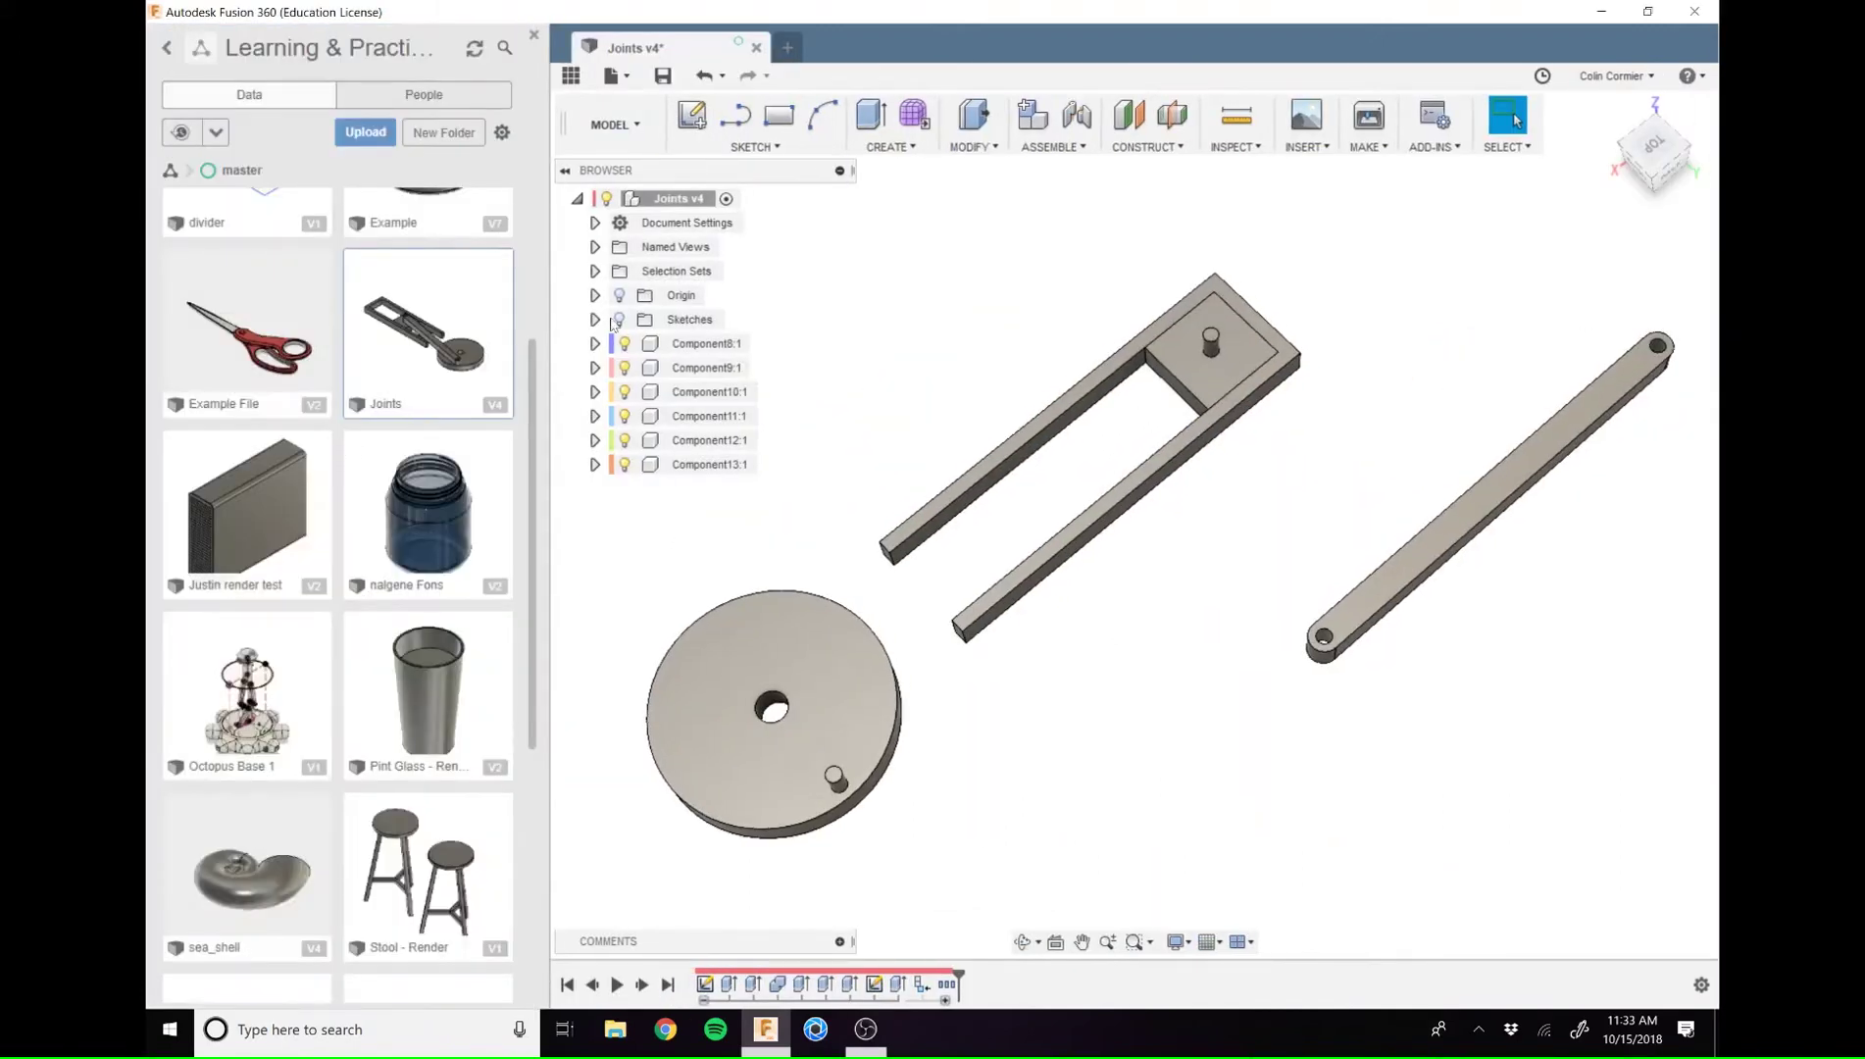
{"action": "right_click", "coordinate": [462, 684]}
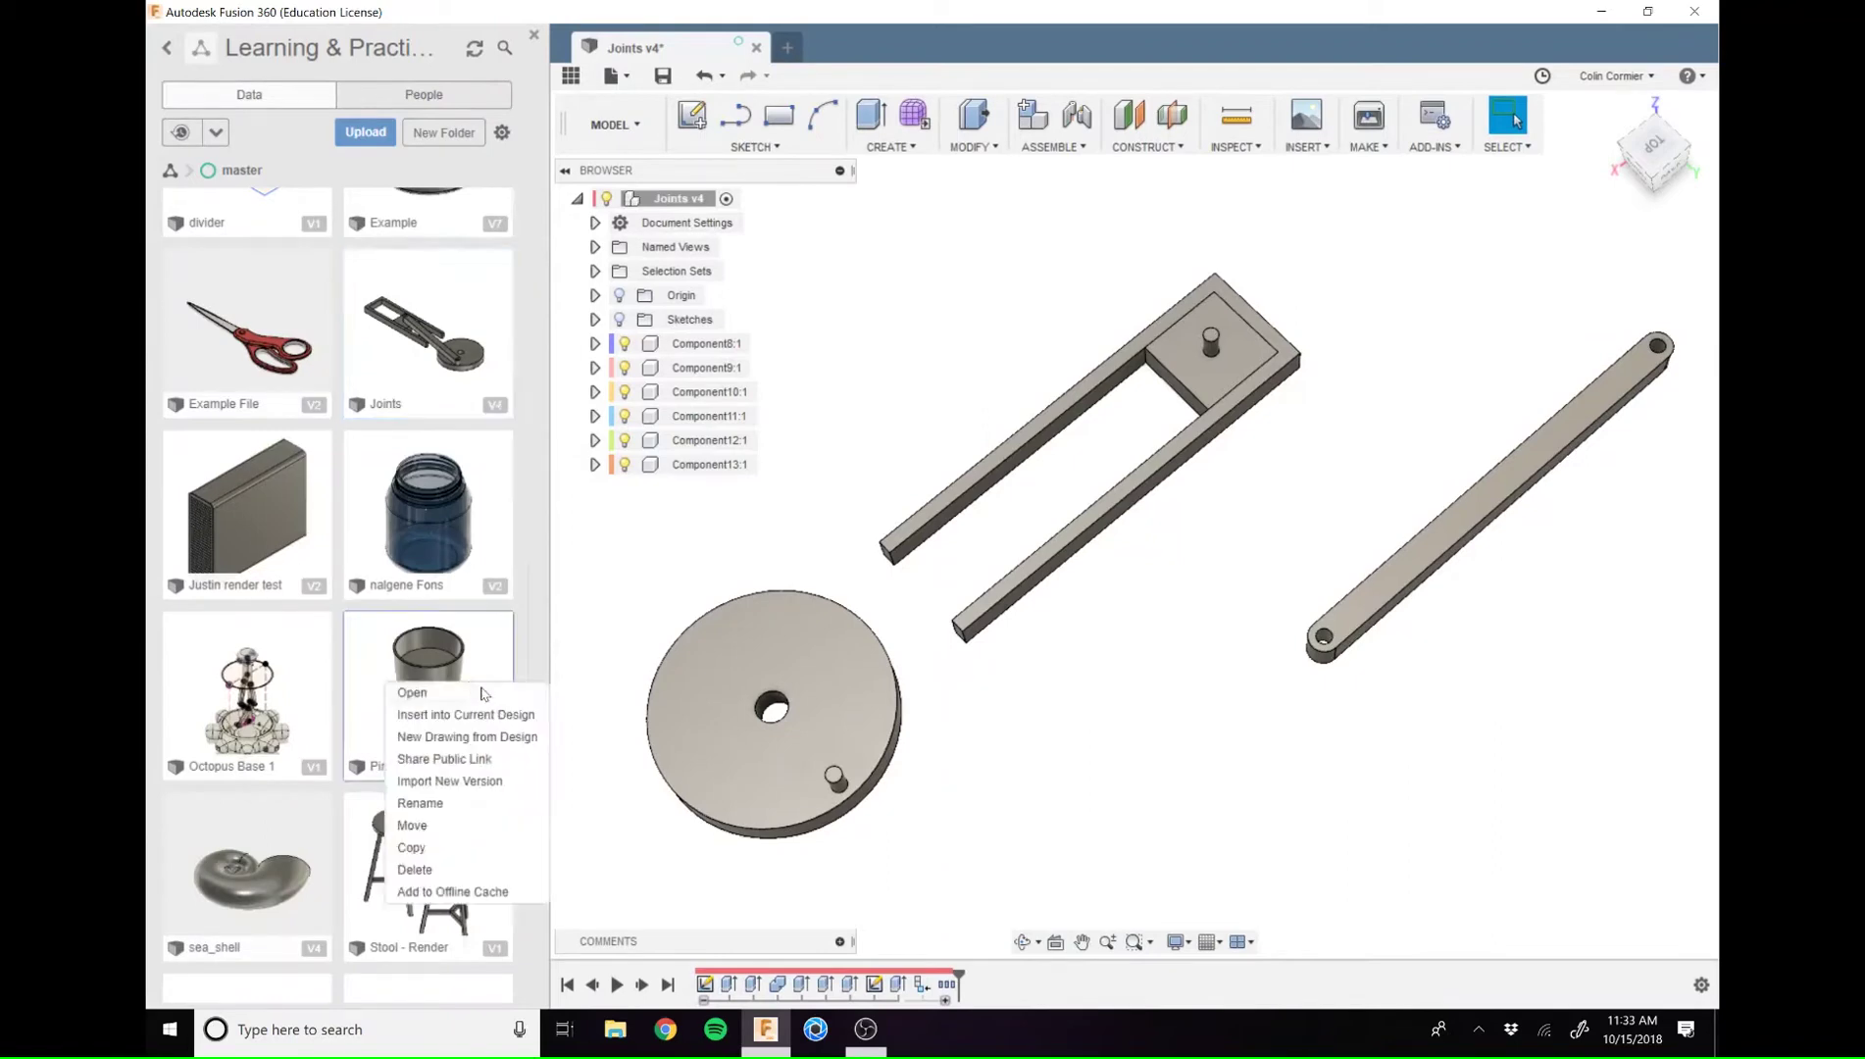
{"action": "left_click", "coordinate": [520, 694]}
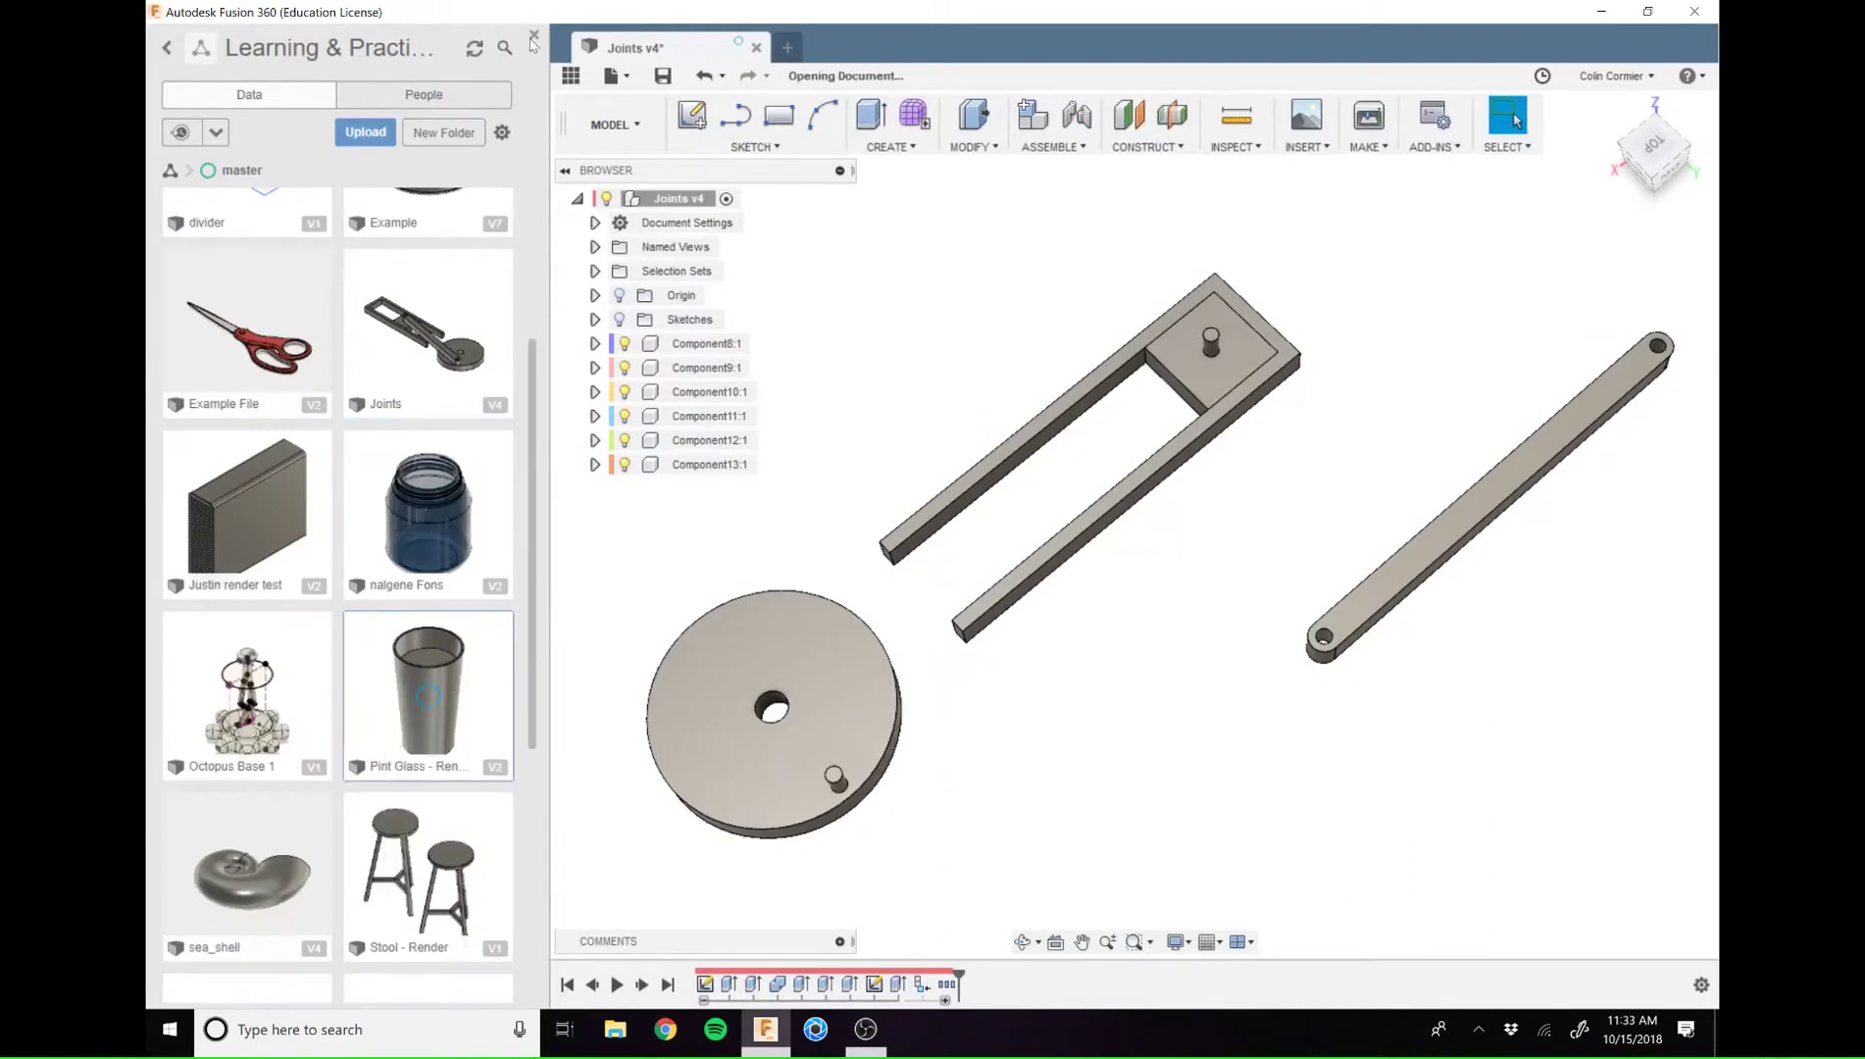
{"action": "left_click", "coordinate": [533, 36]}
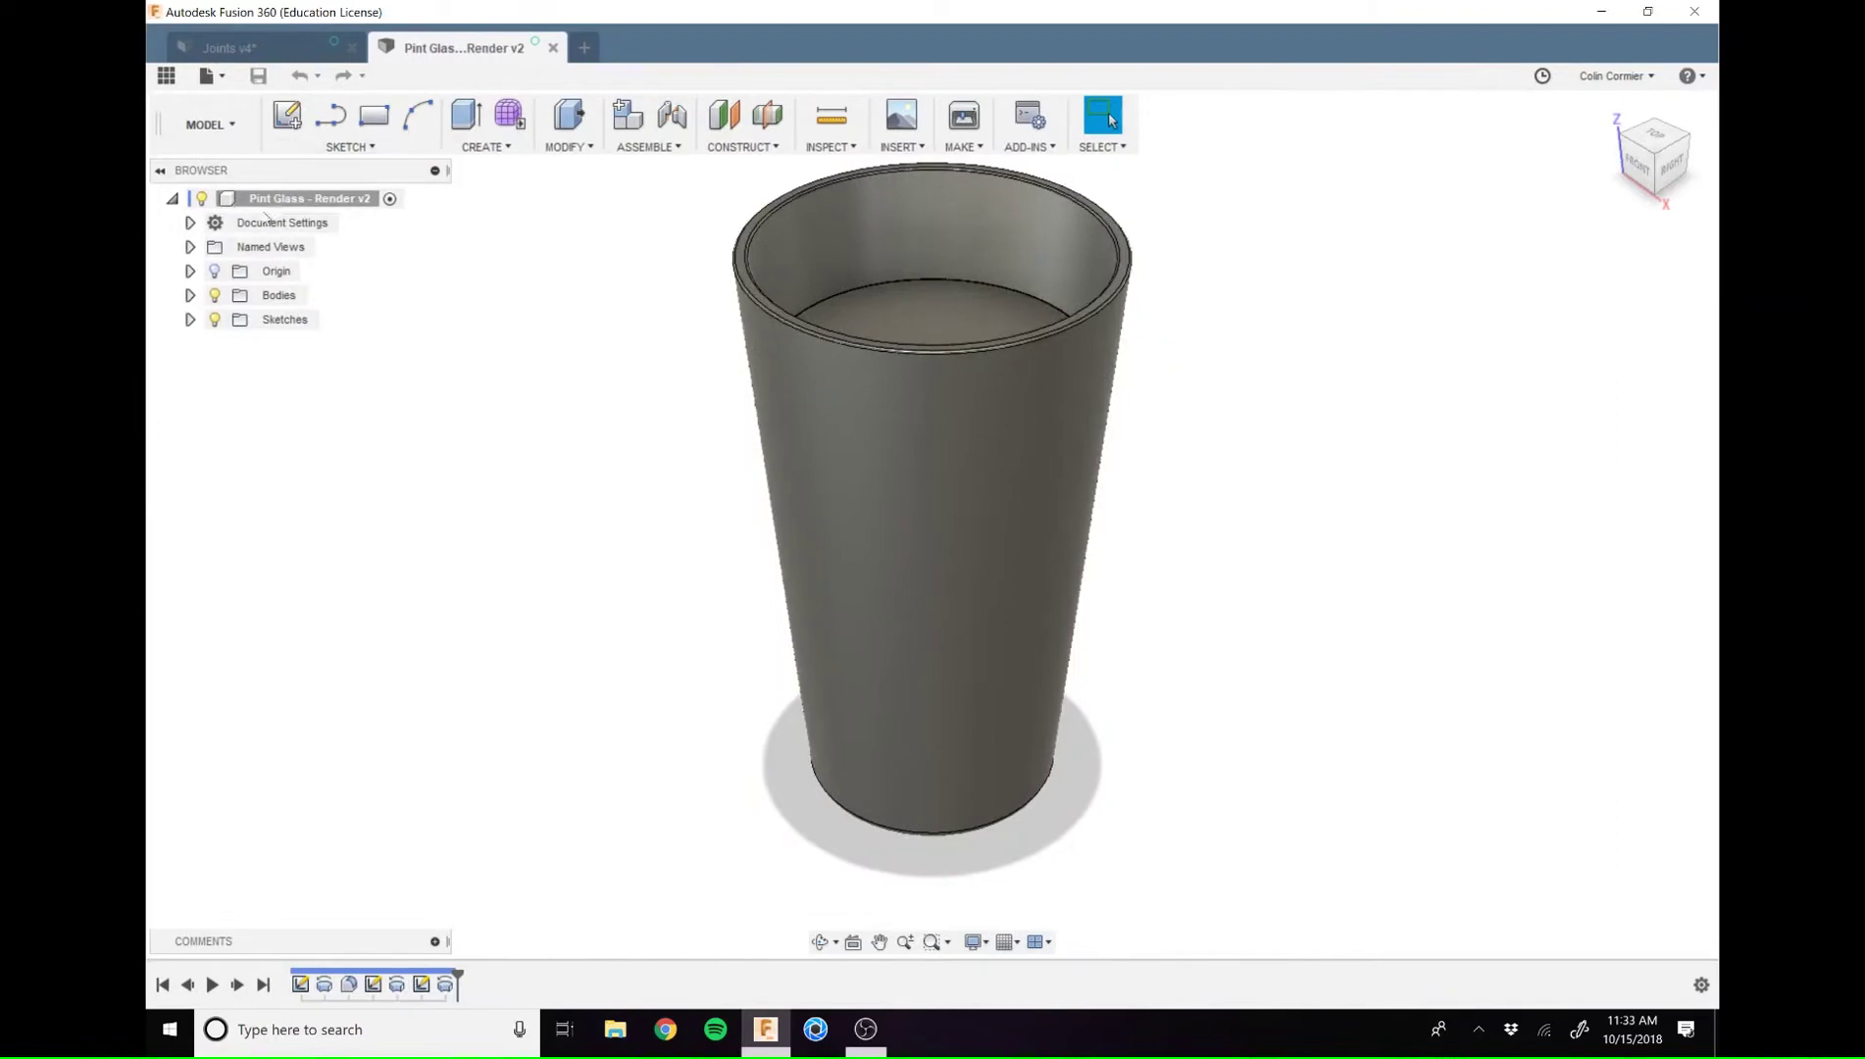
{"action": "left_click", "coordinate": [172, 199]}
{"action": "left_click", "coordinate": [277, 51]}
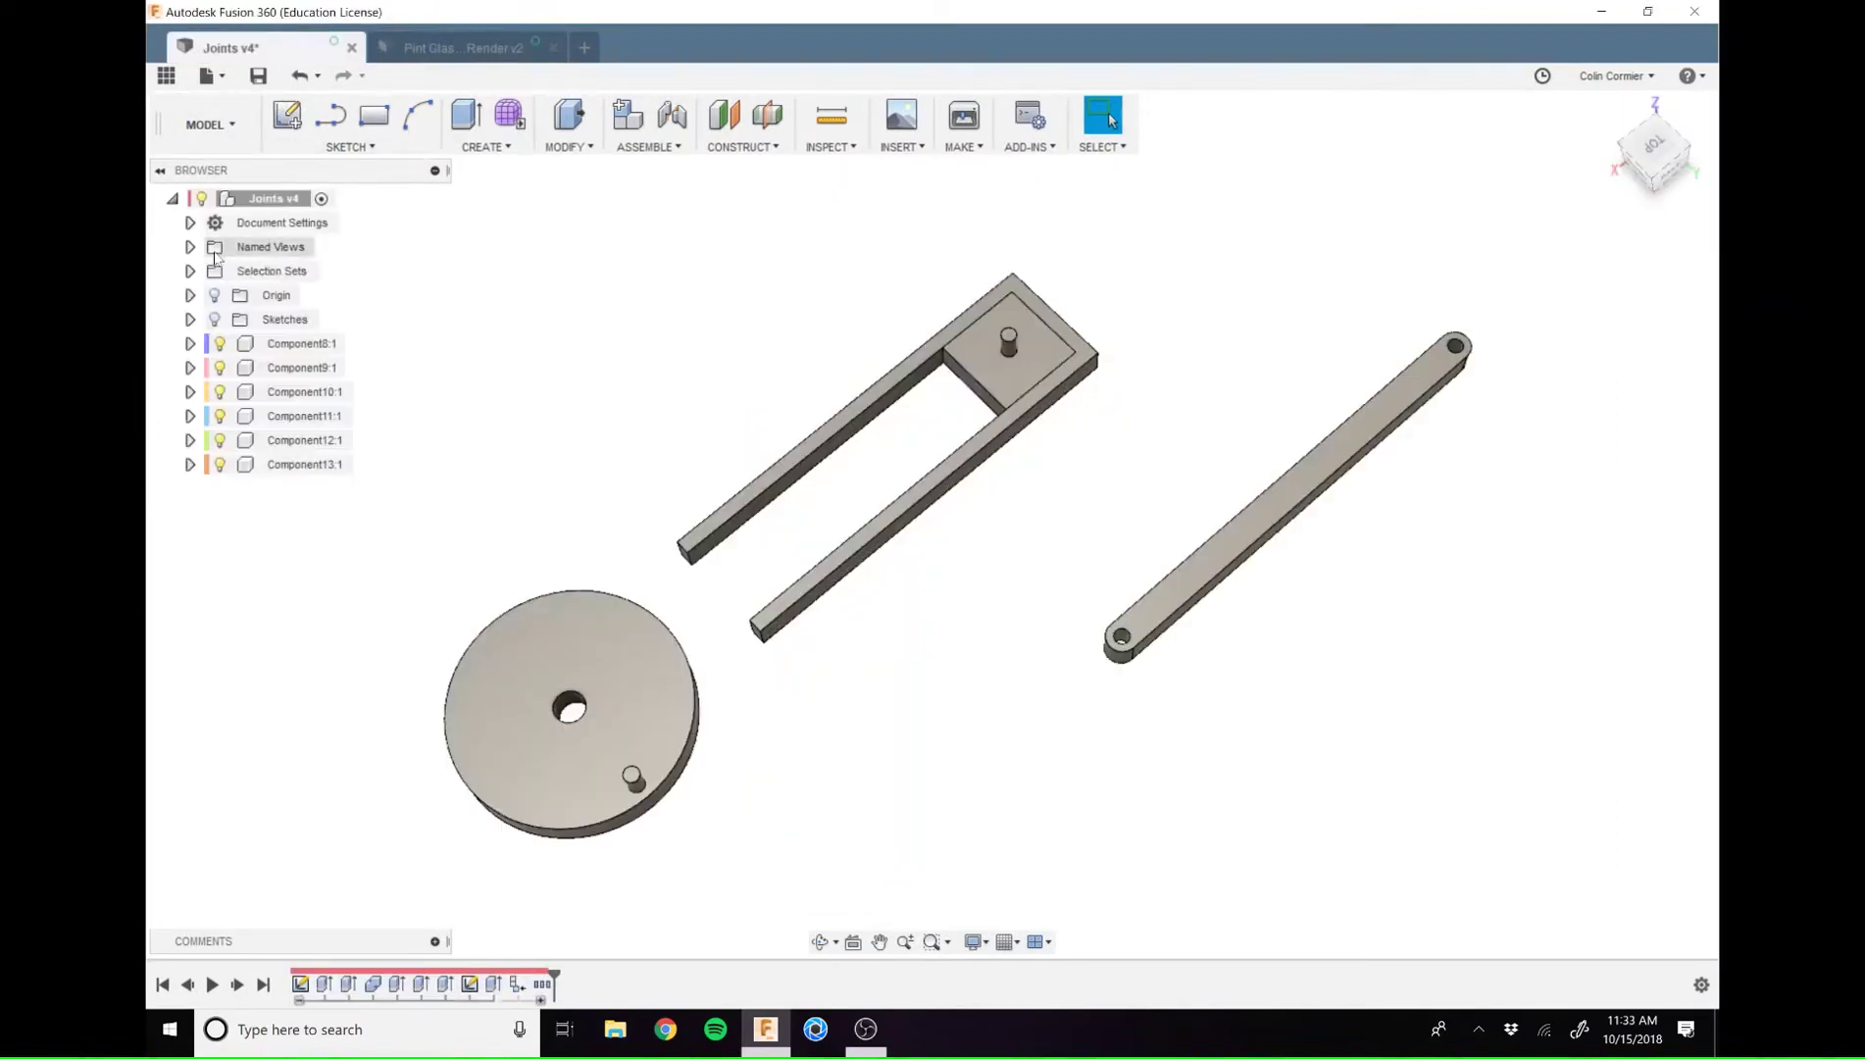
Insert the Pint Glass - Render design into the Joints design without moving it, and undo the insertion
{"action": "left_click", "coordinate": [166, 75]}
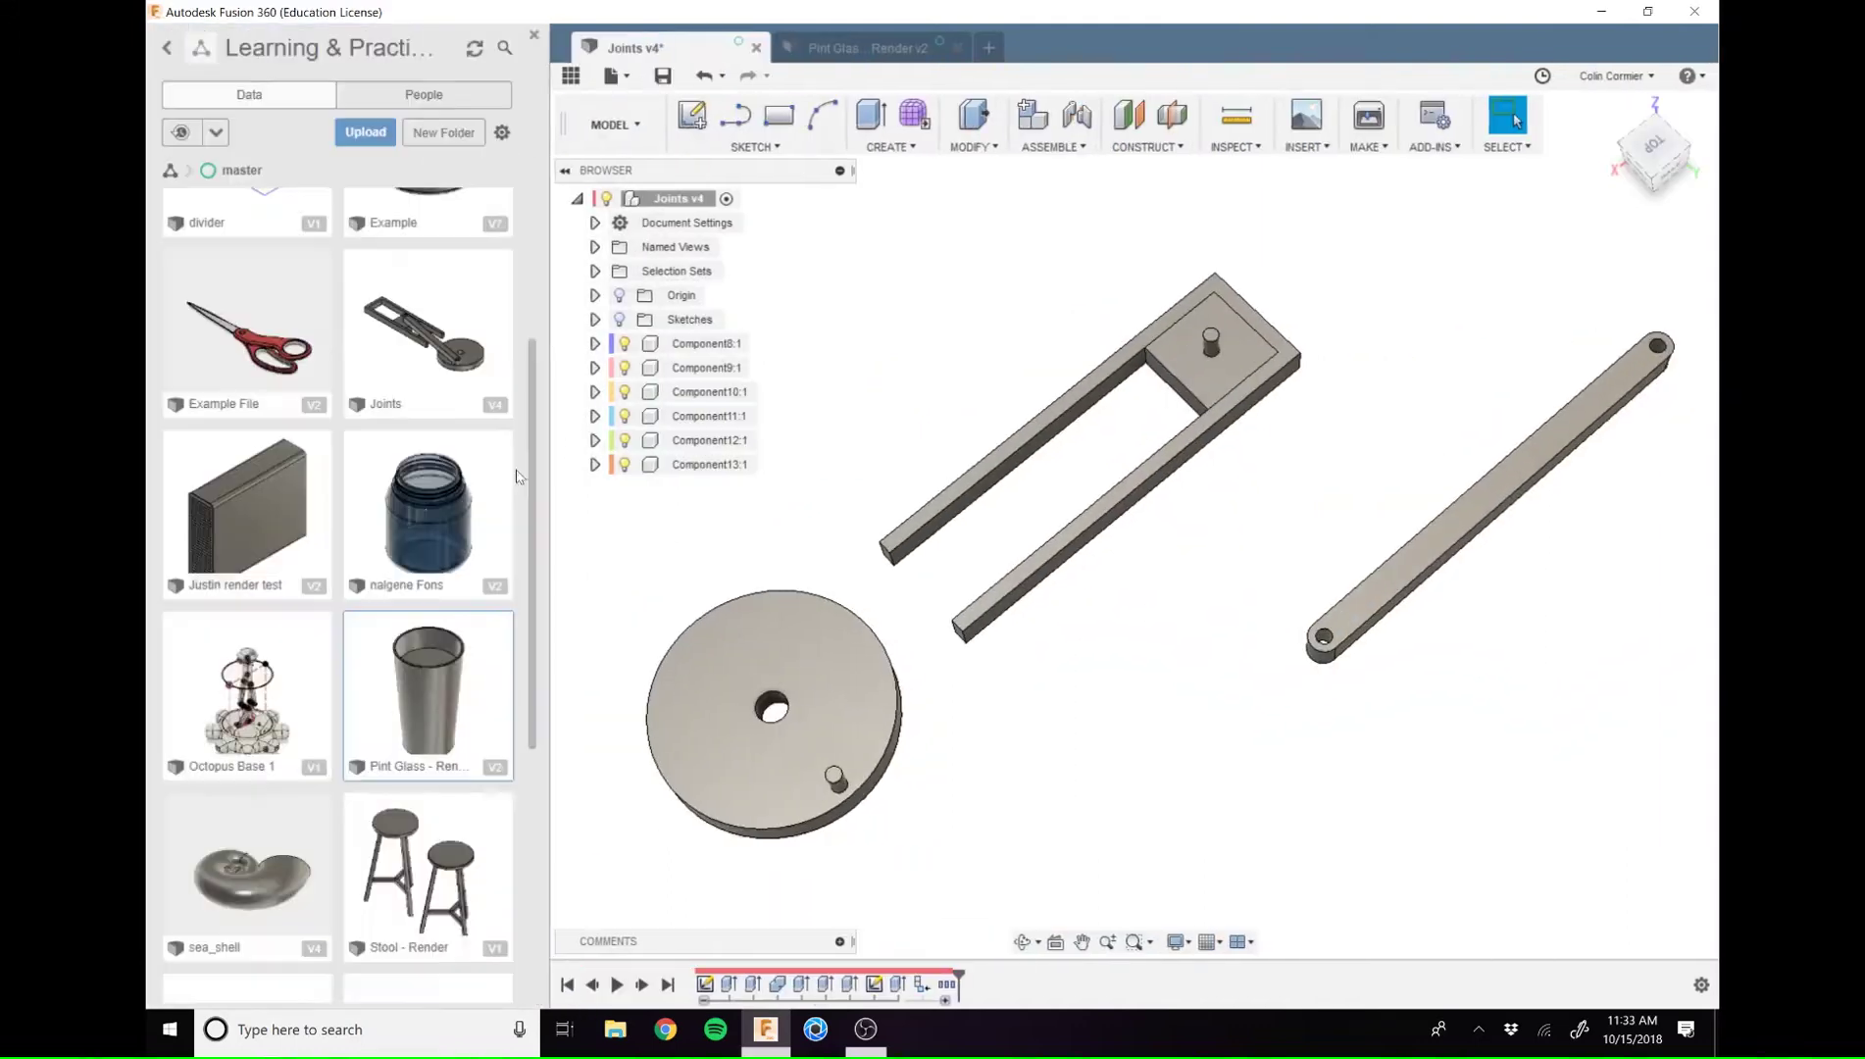
{"action": "right_click", "coordinate": [454, 674]}
{"action": "key", "text": "Escape"}
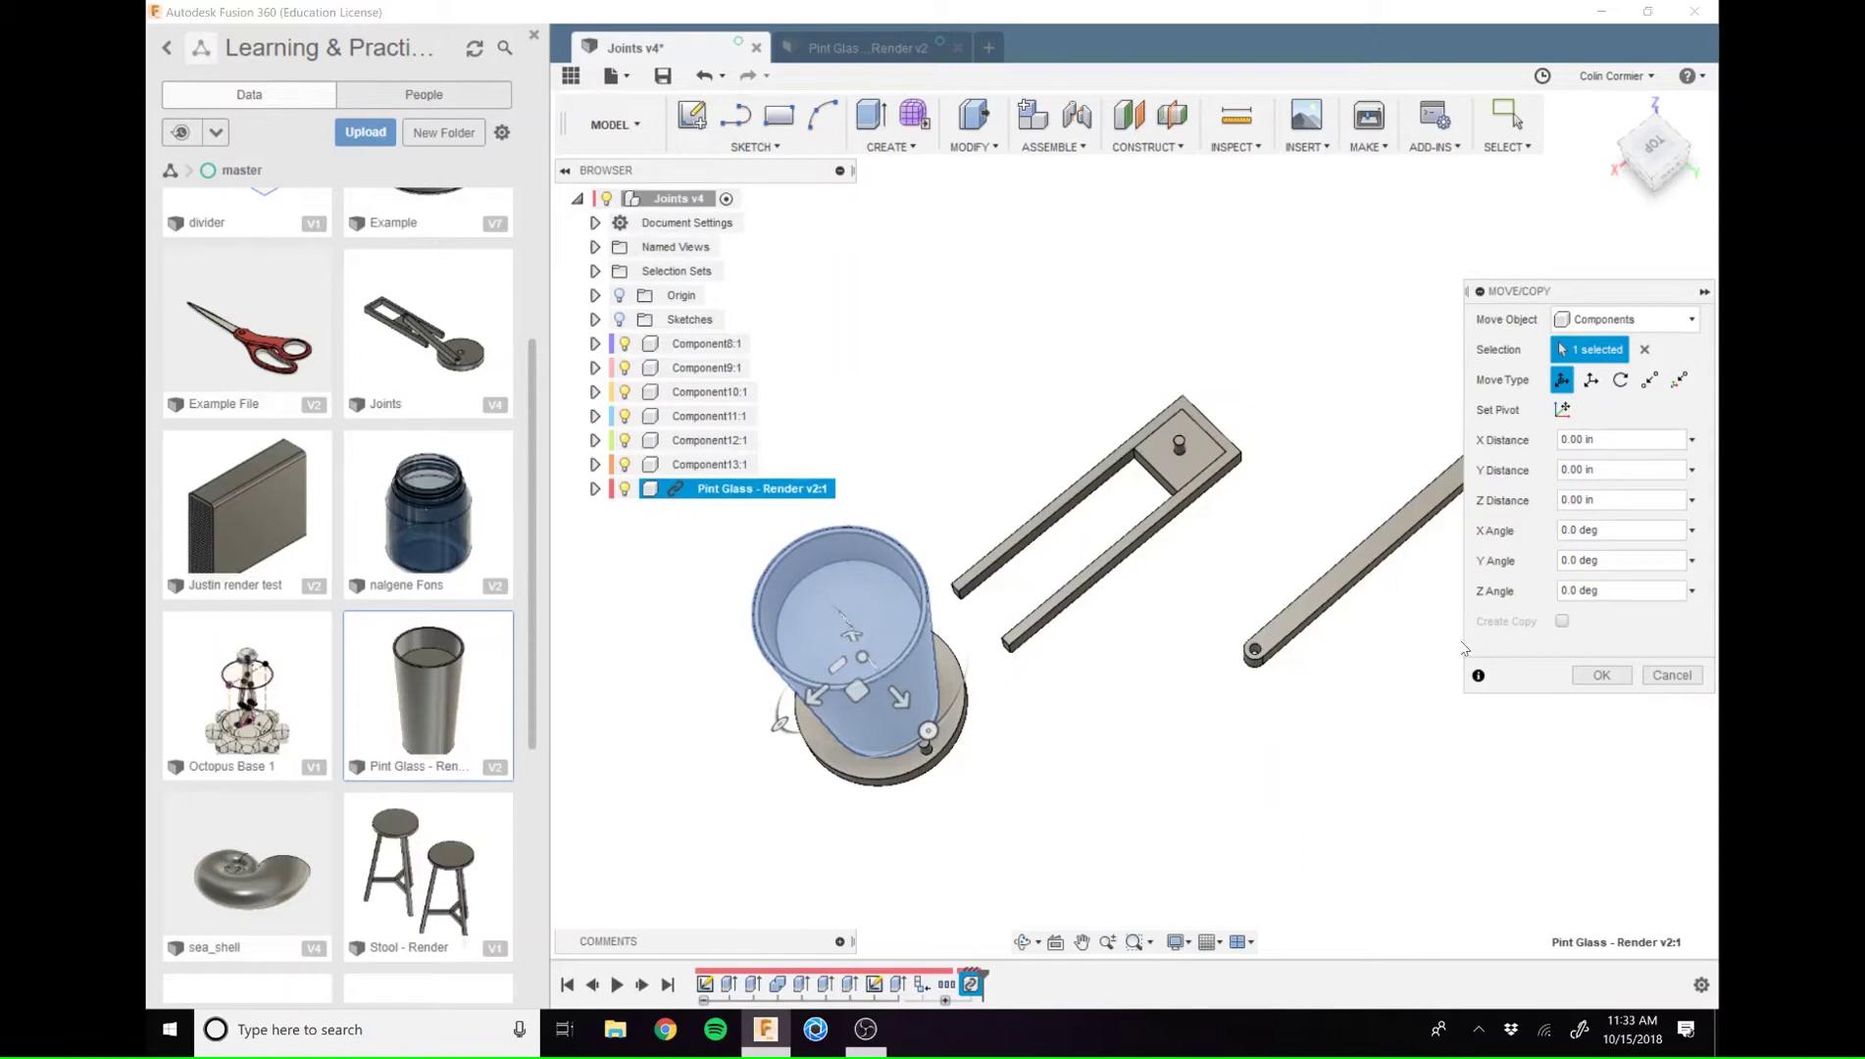
{"action": "left_click", "coordinate": [1672, 676]}
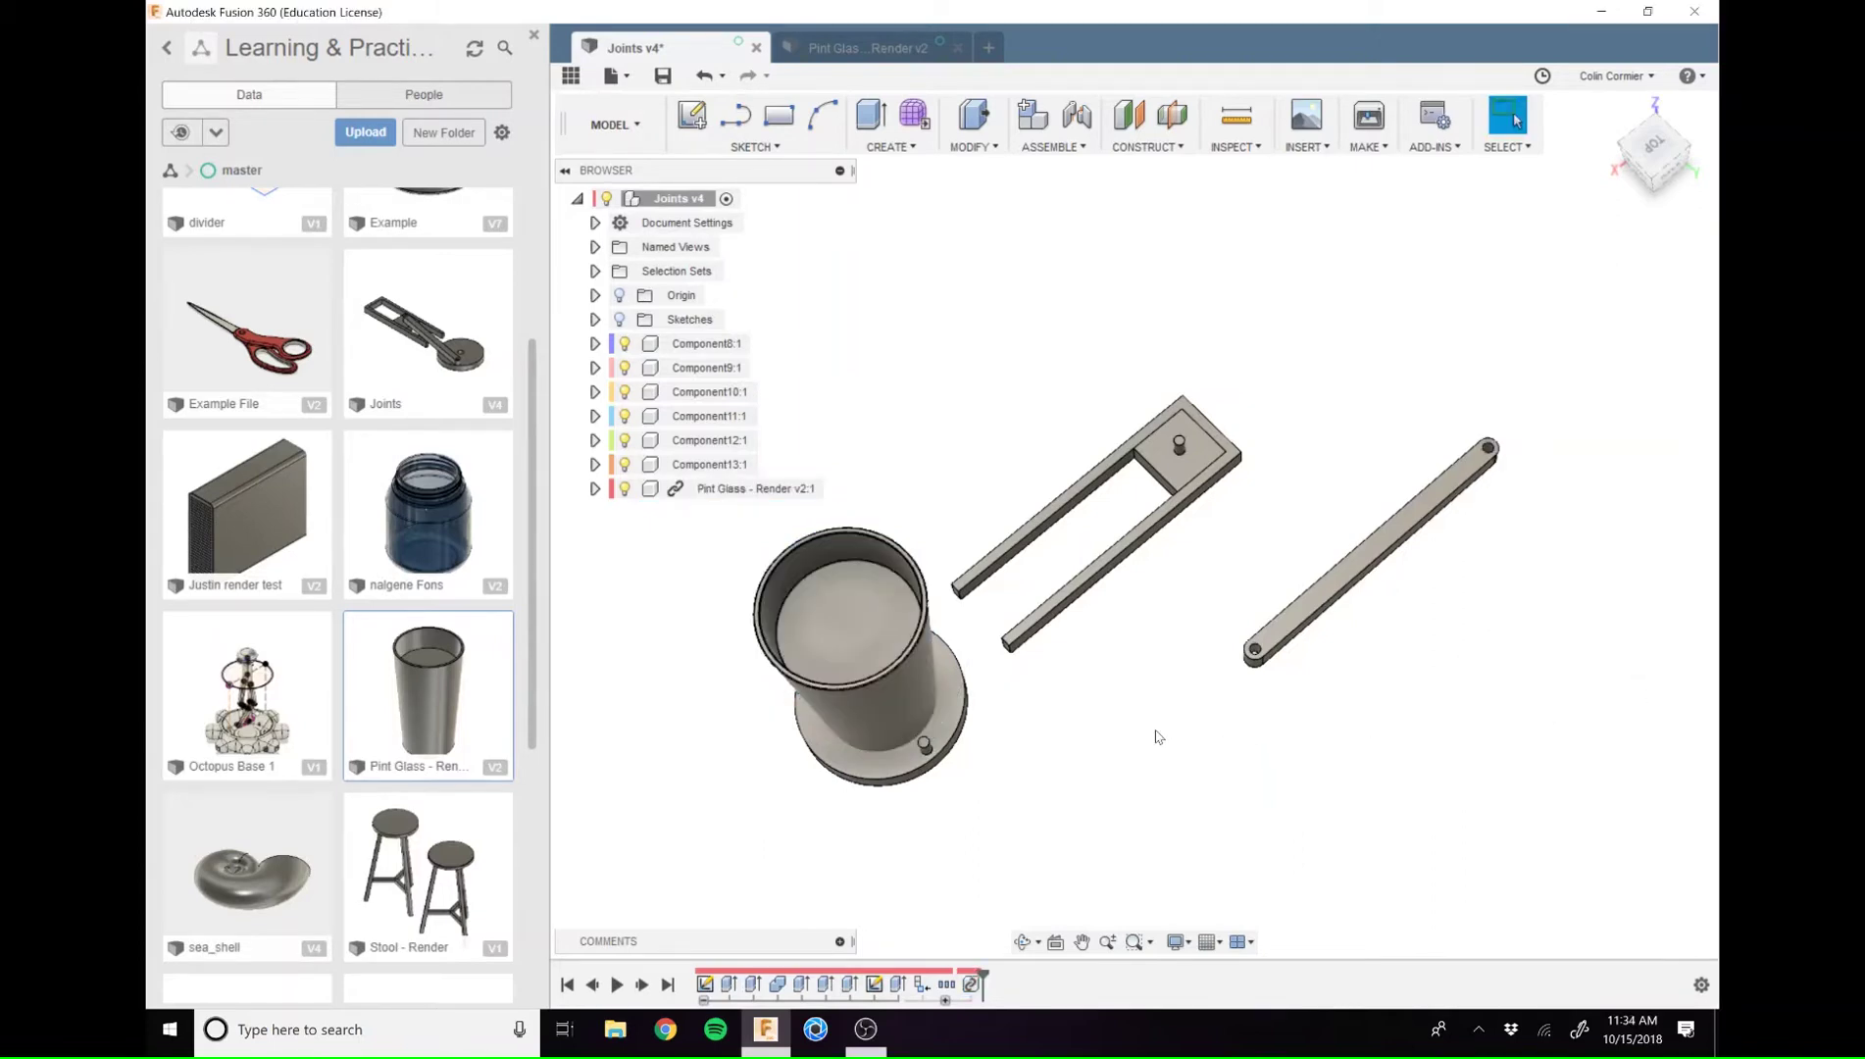
{"action": "key", "text": "ctrl+z"}
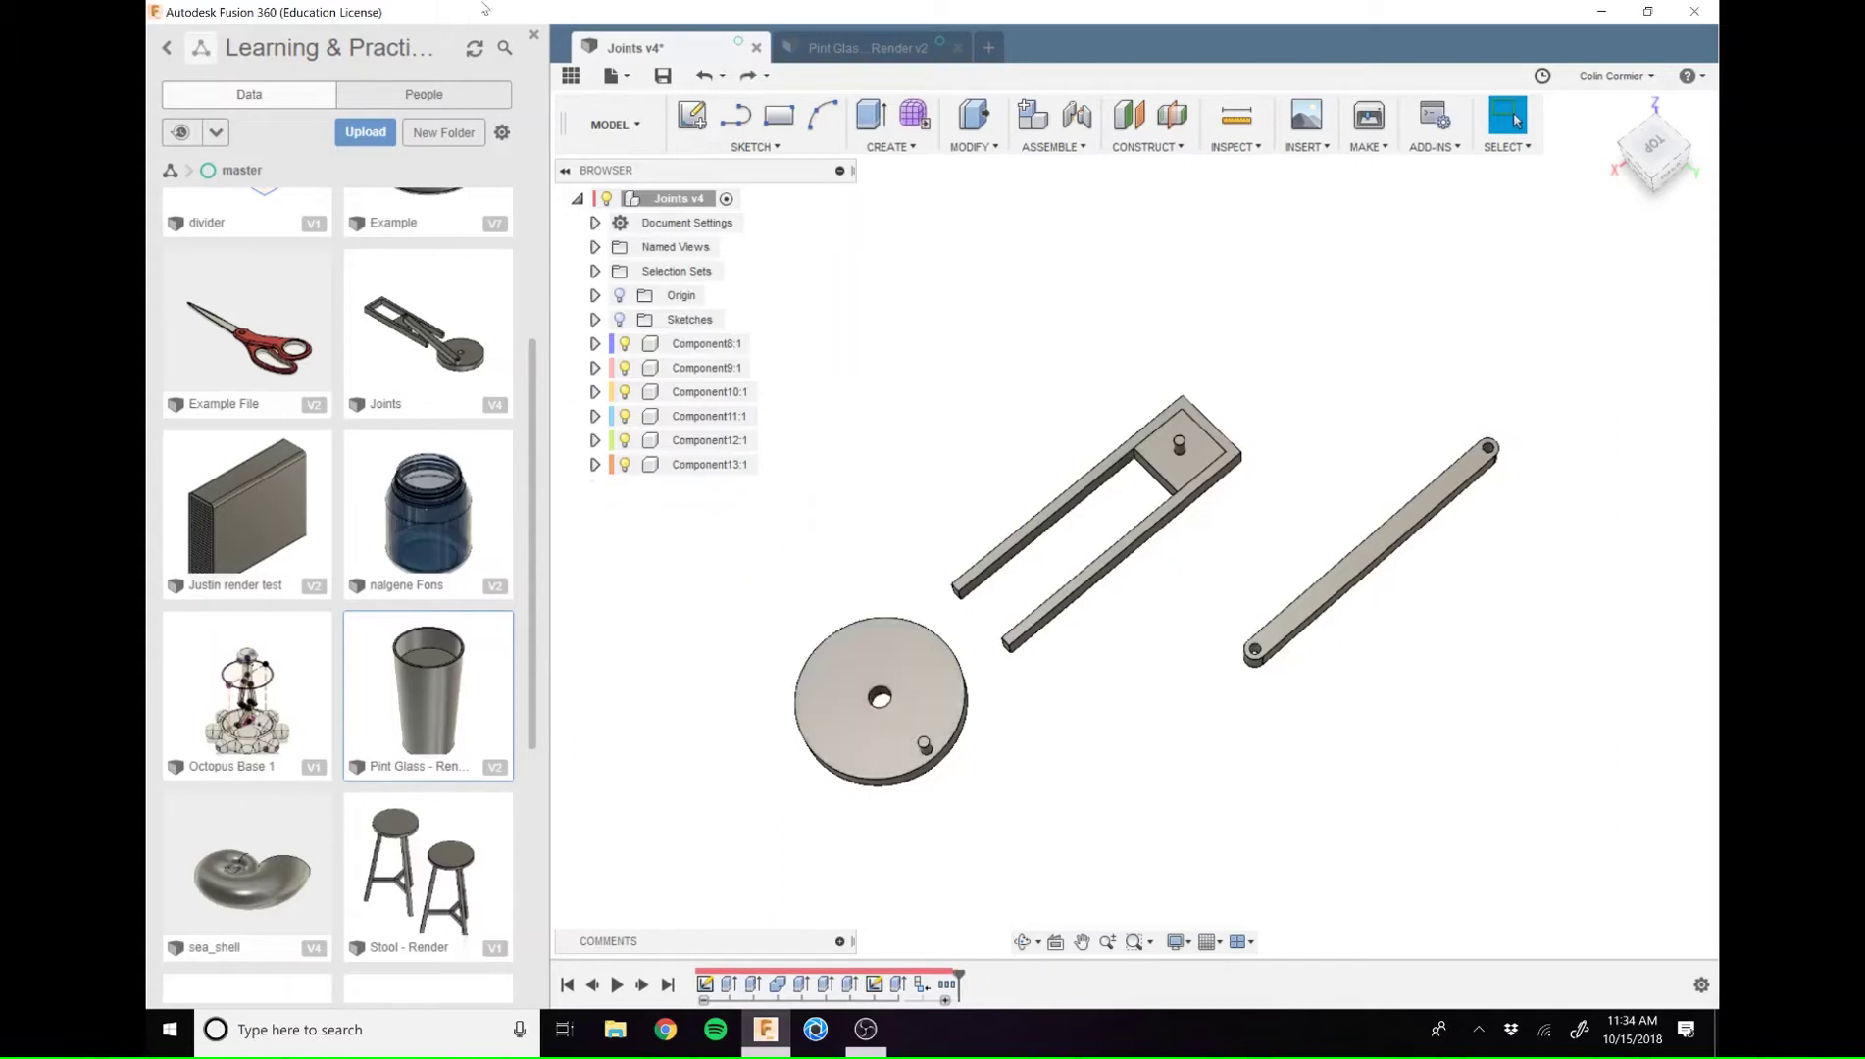
{"action": "left_click", "coordinate": [535, 37]}
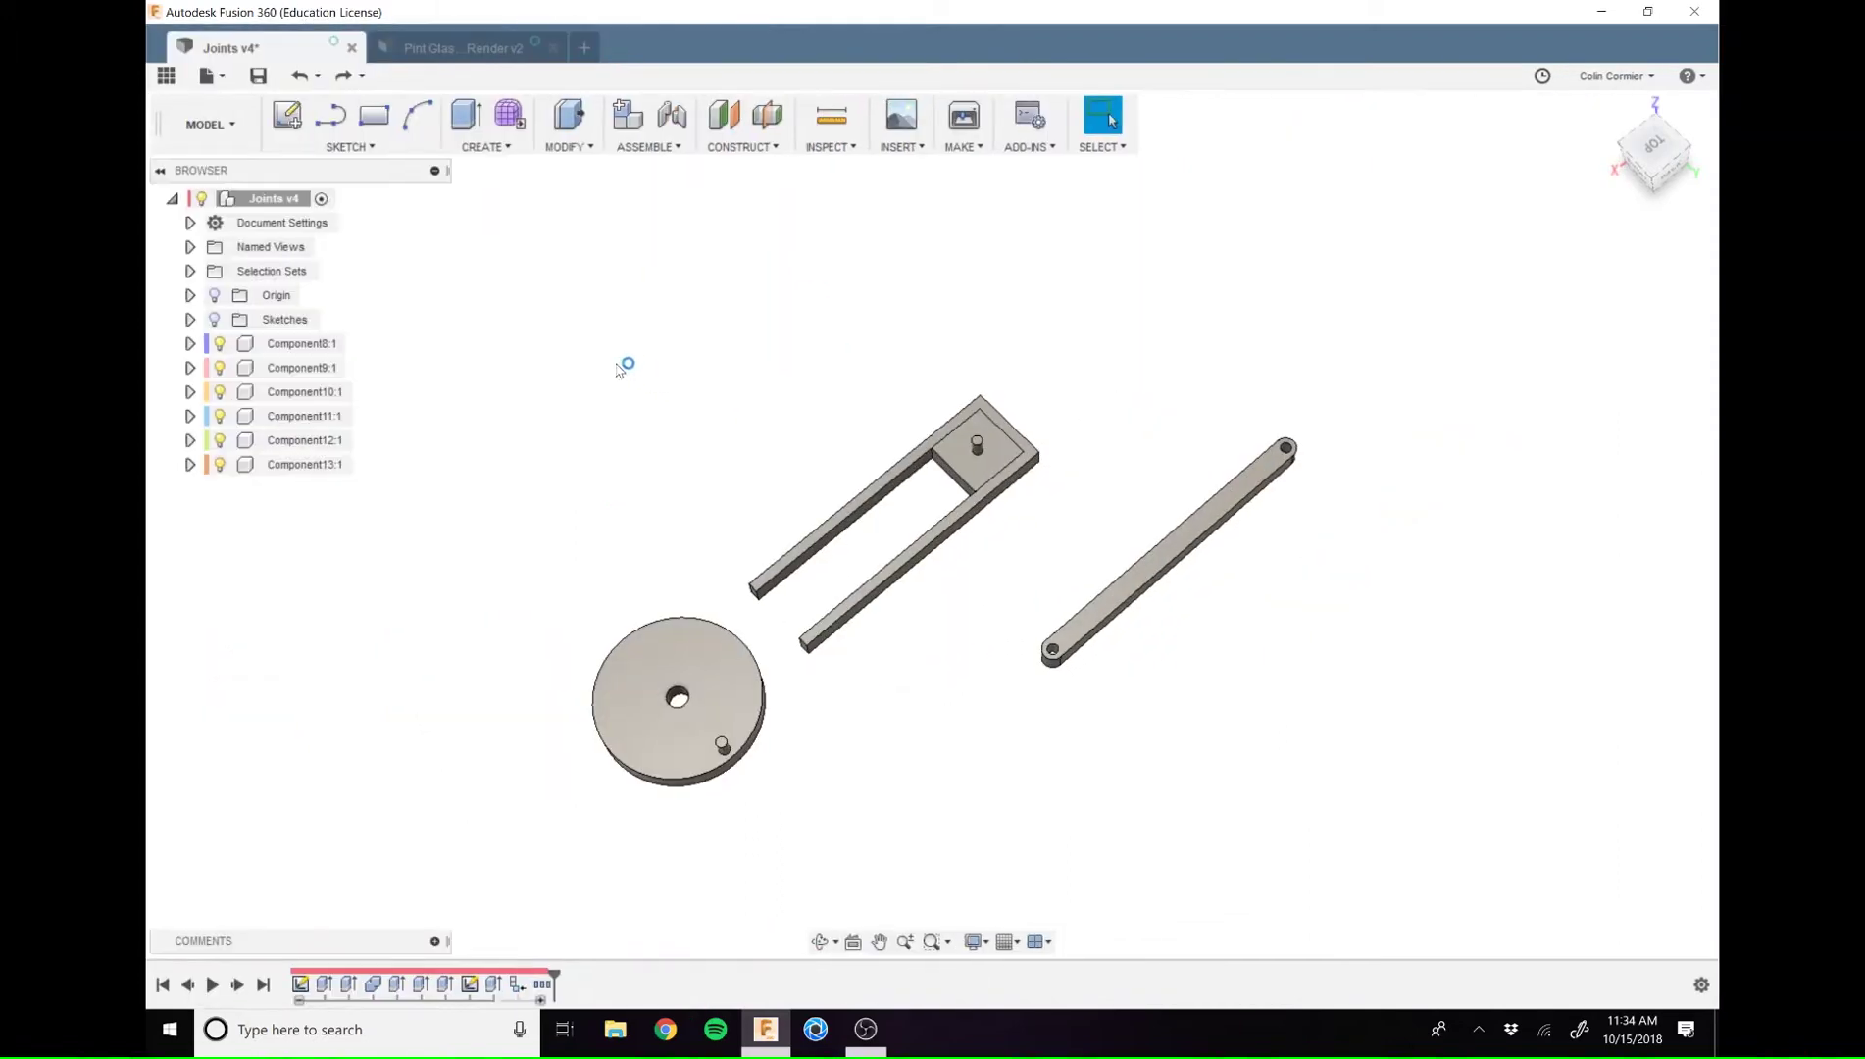
{"action": "left_click", "coordinate": [632, 147]}
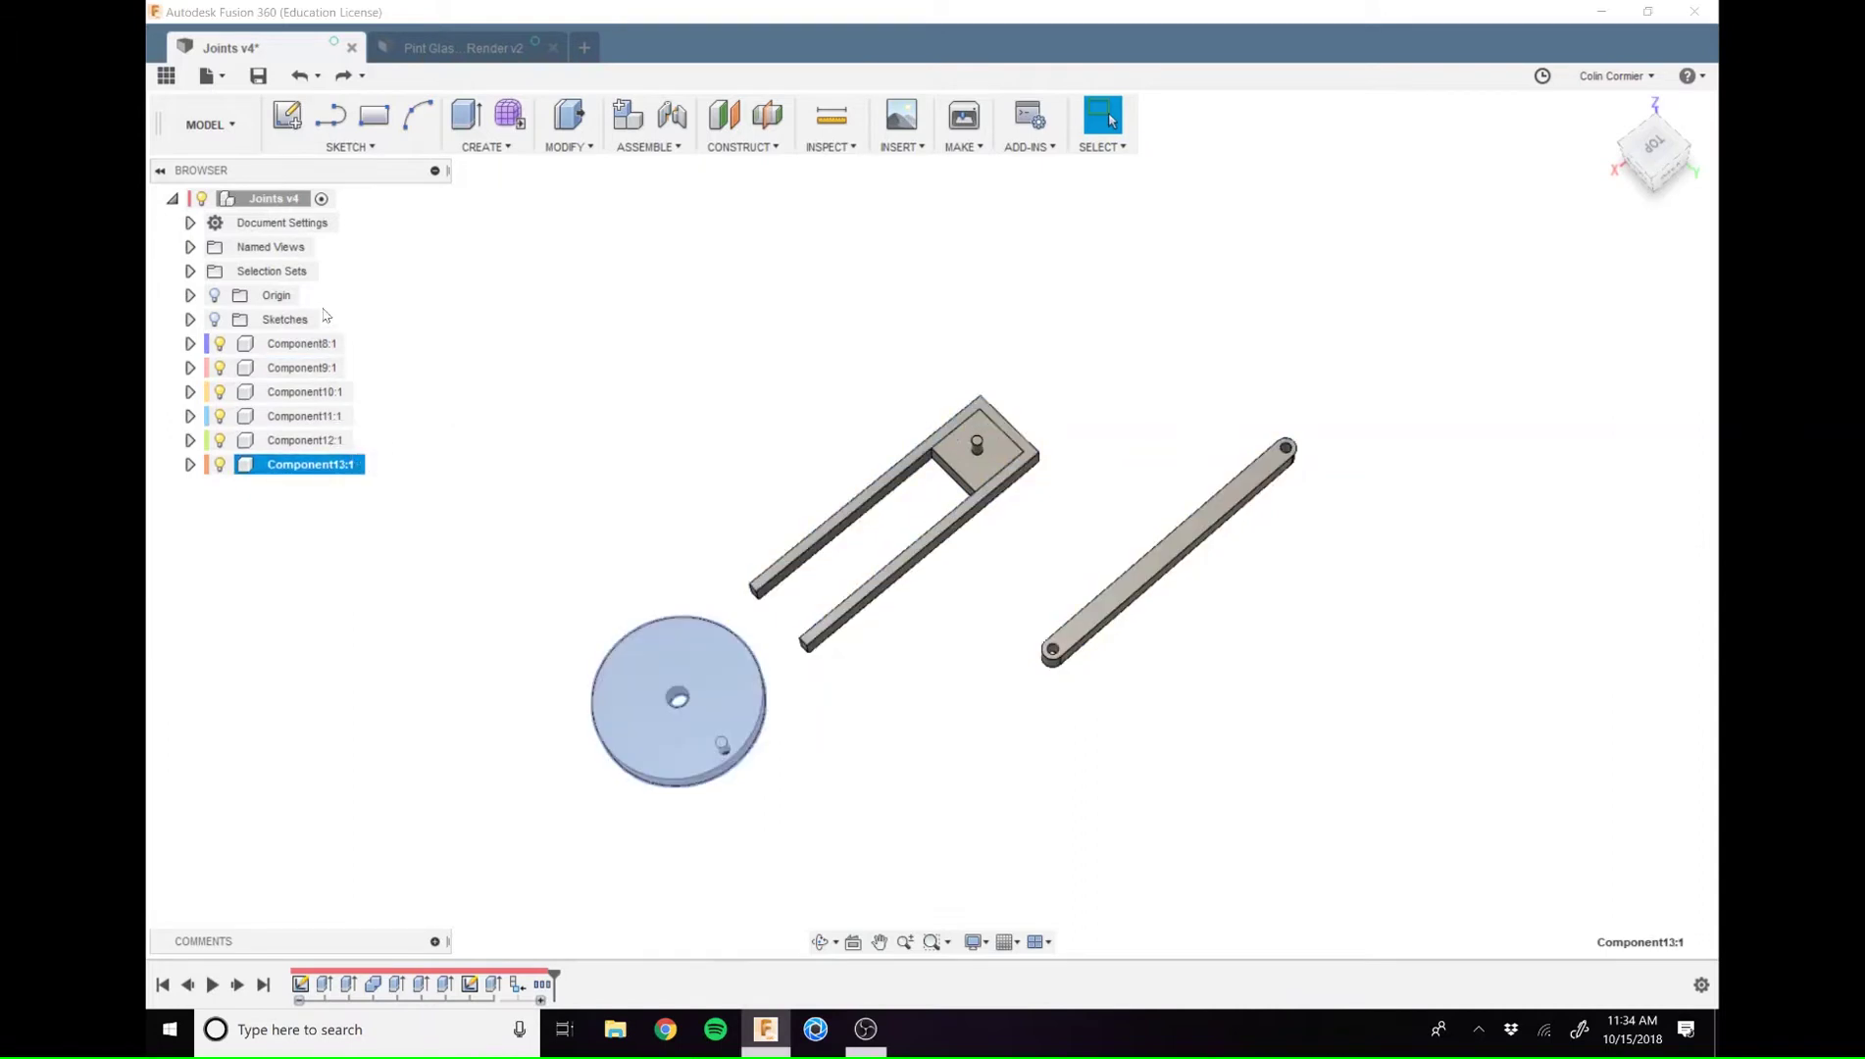
{"action": "left_click", "coordinate": [307, 348]}
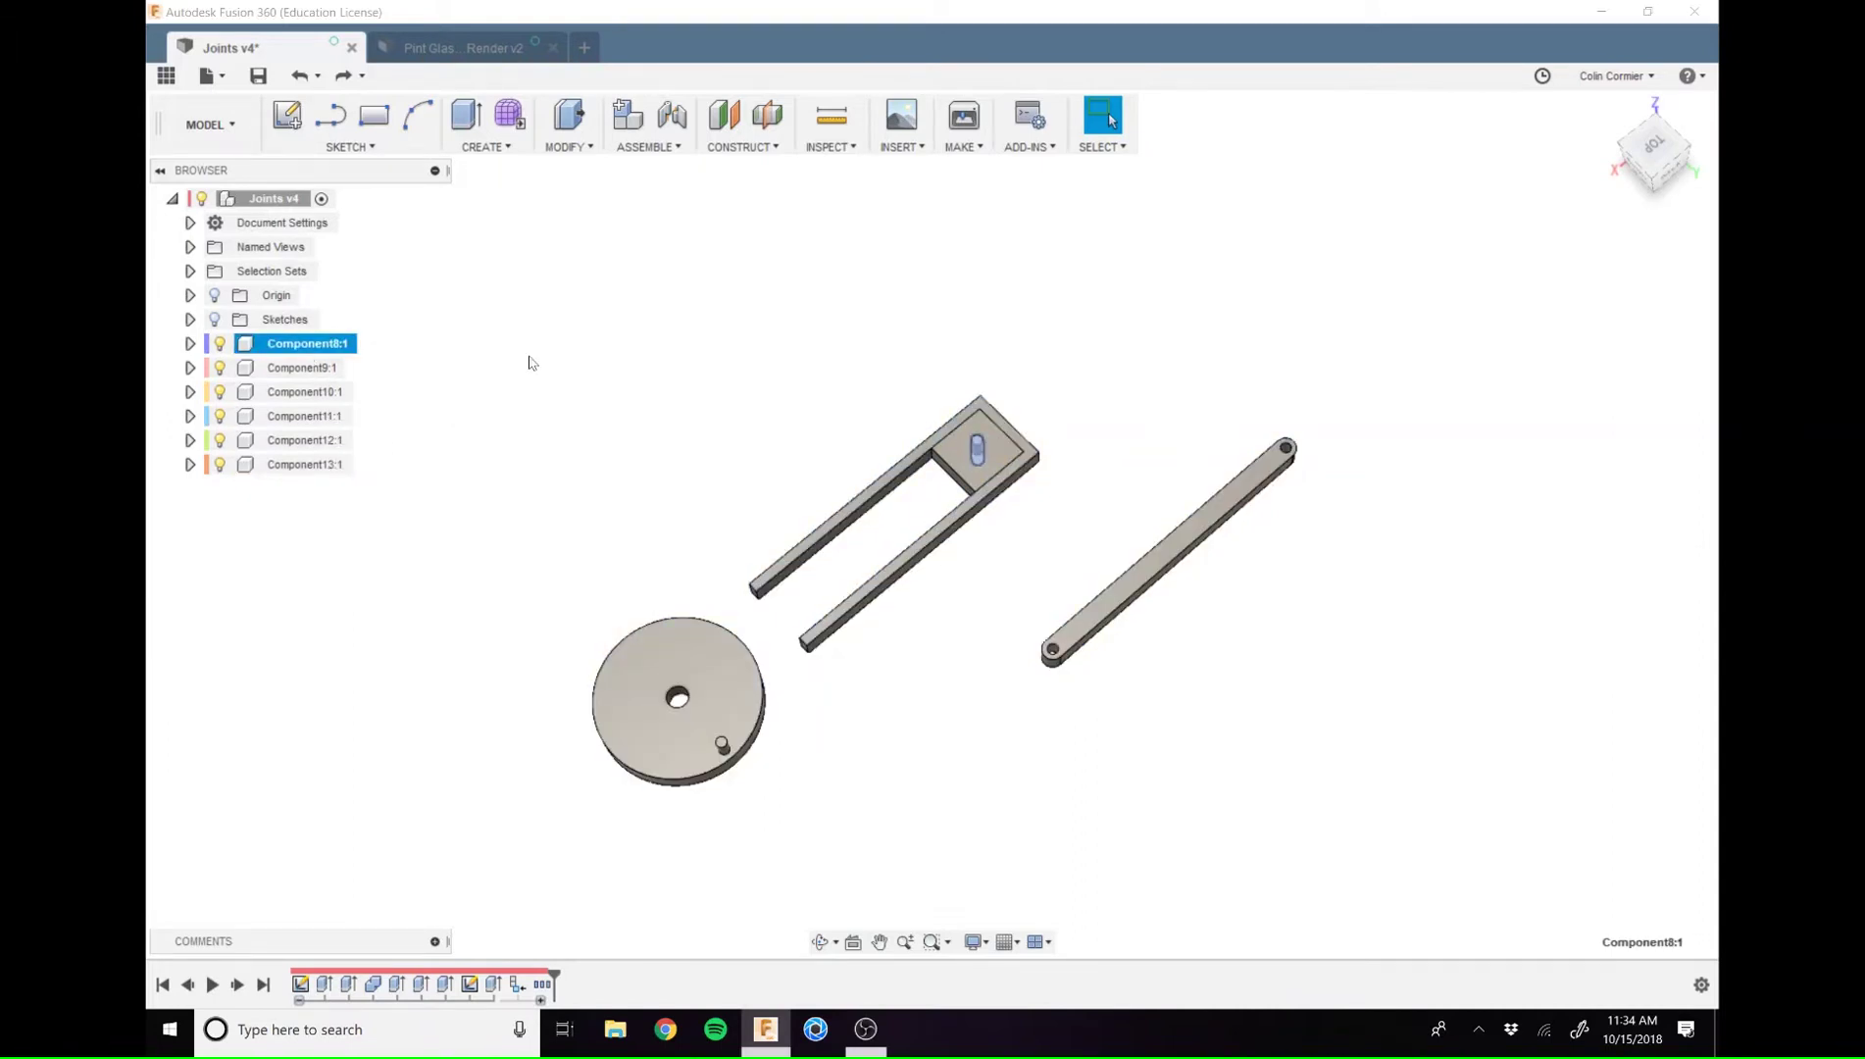
{"action": "right_click", "coordinate": [271, 349]}
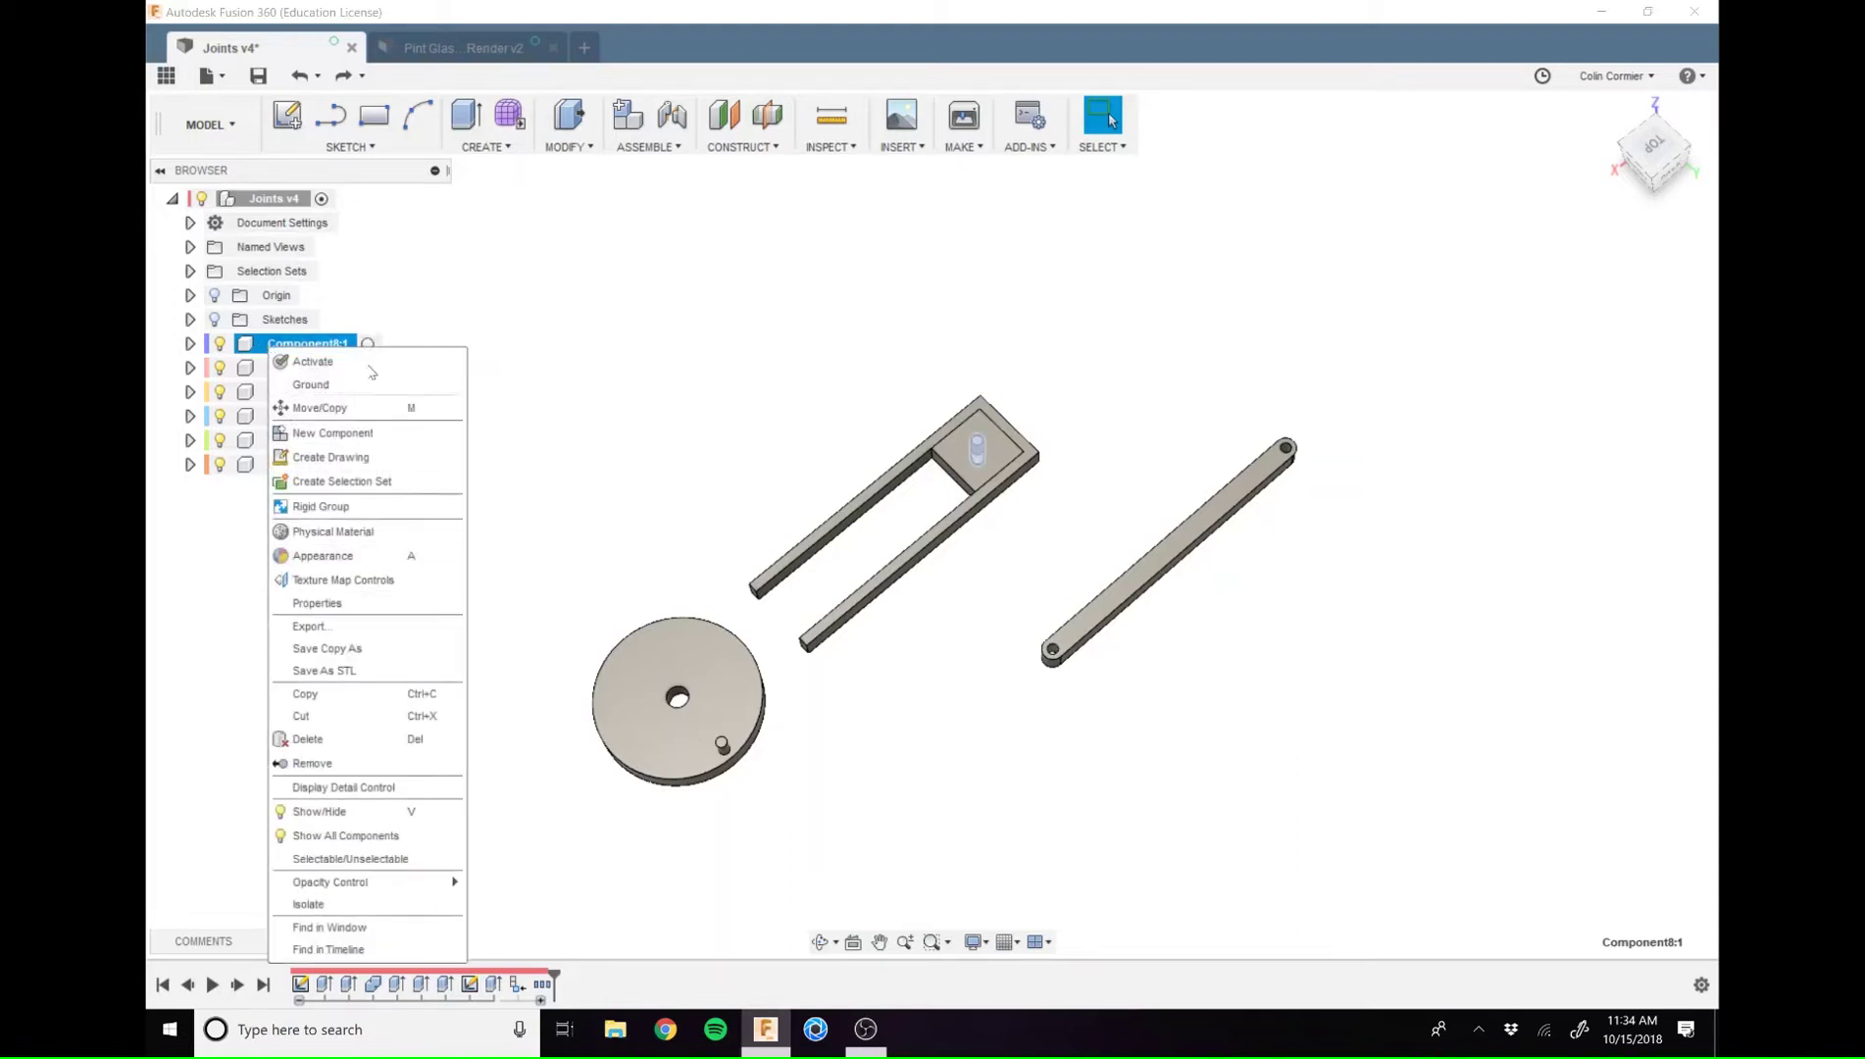
{"action": "left_click", "coordinate": [512, 250]}
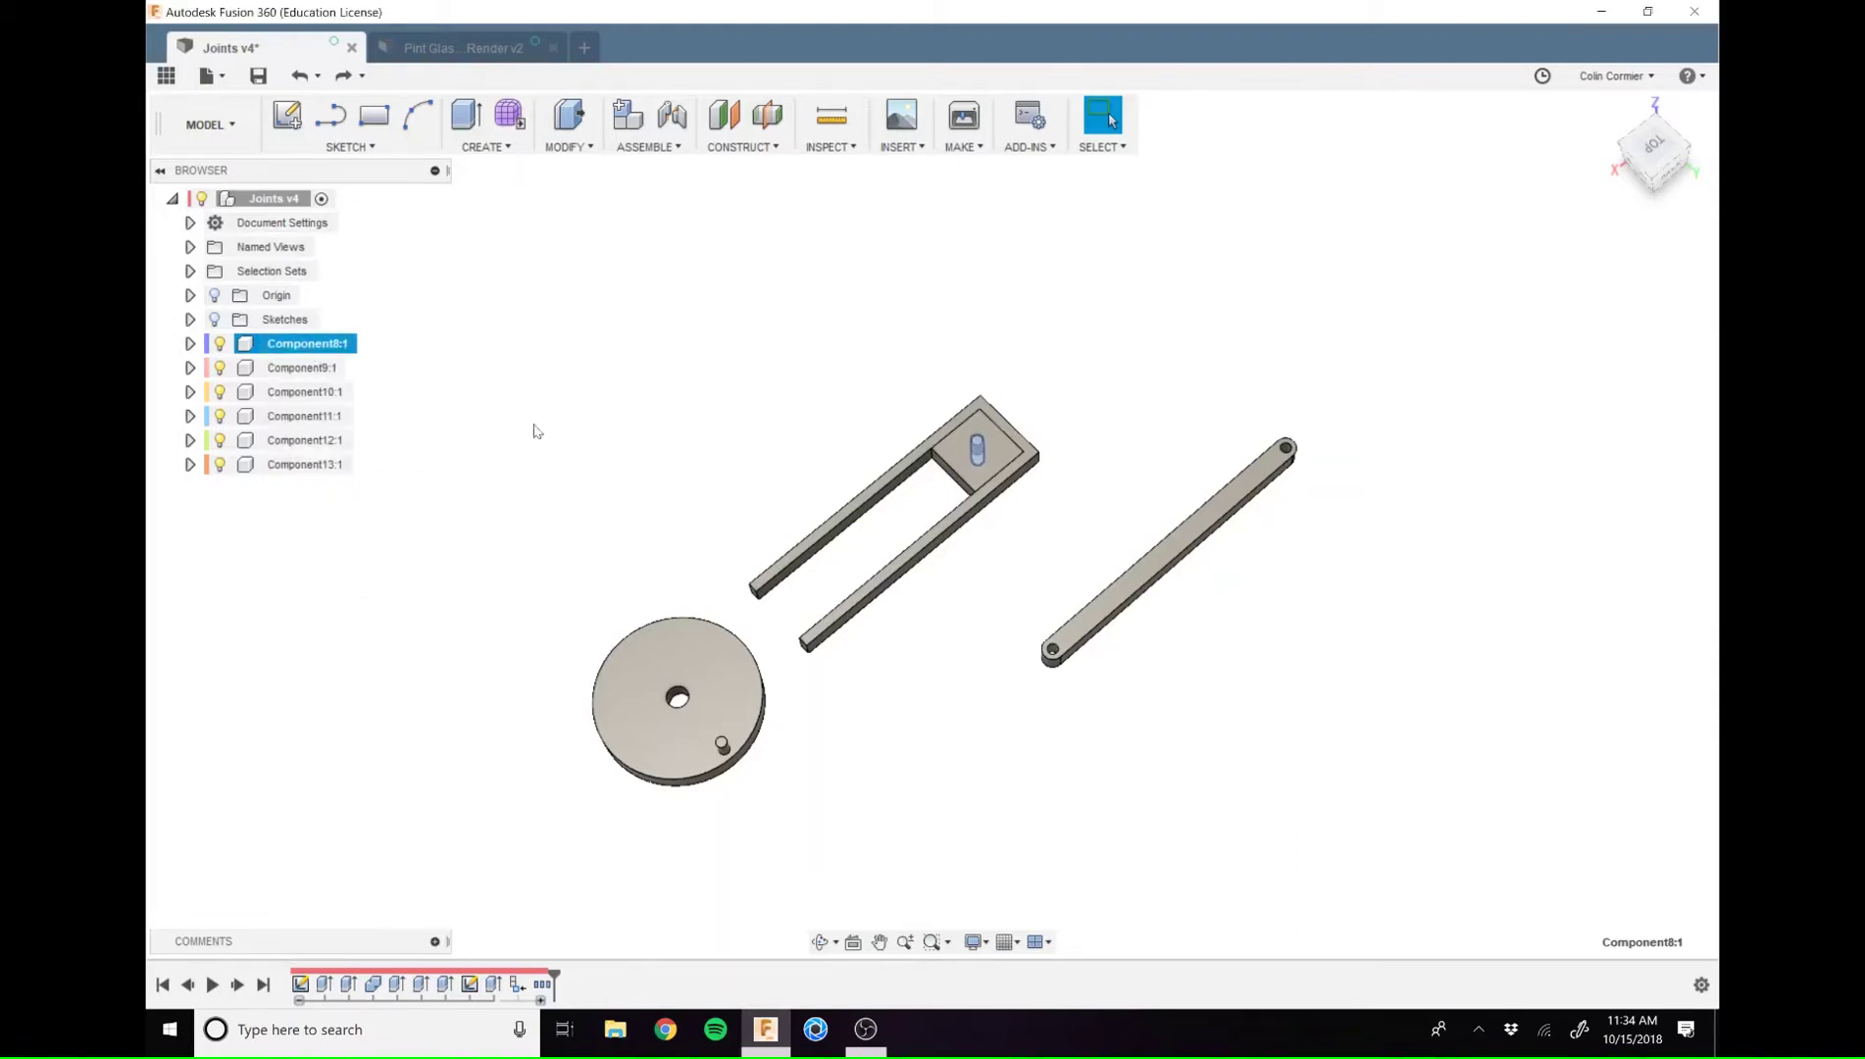
Roll the timeline back before the last component creation to examine the commands available for Body1, and restore the timeline
{"action": "left_click_drag", "start_coordinate": [556, 973], "coordinate": [530, 973]}
{"action": "left_click", "coordinate": [304, 343]}
{"action": "right_click", "coordinate": [304, 343]}
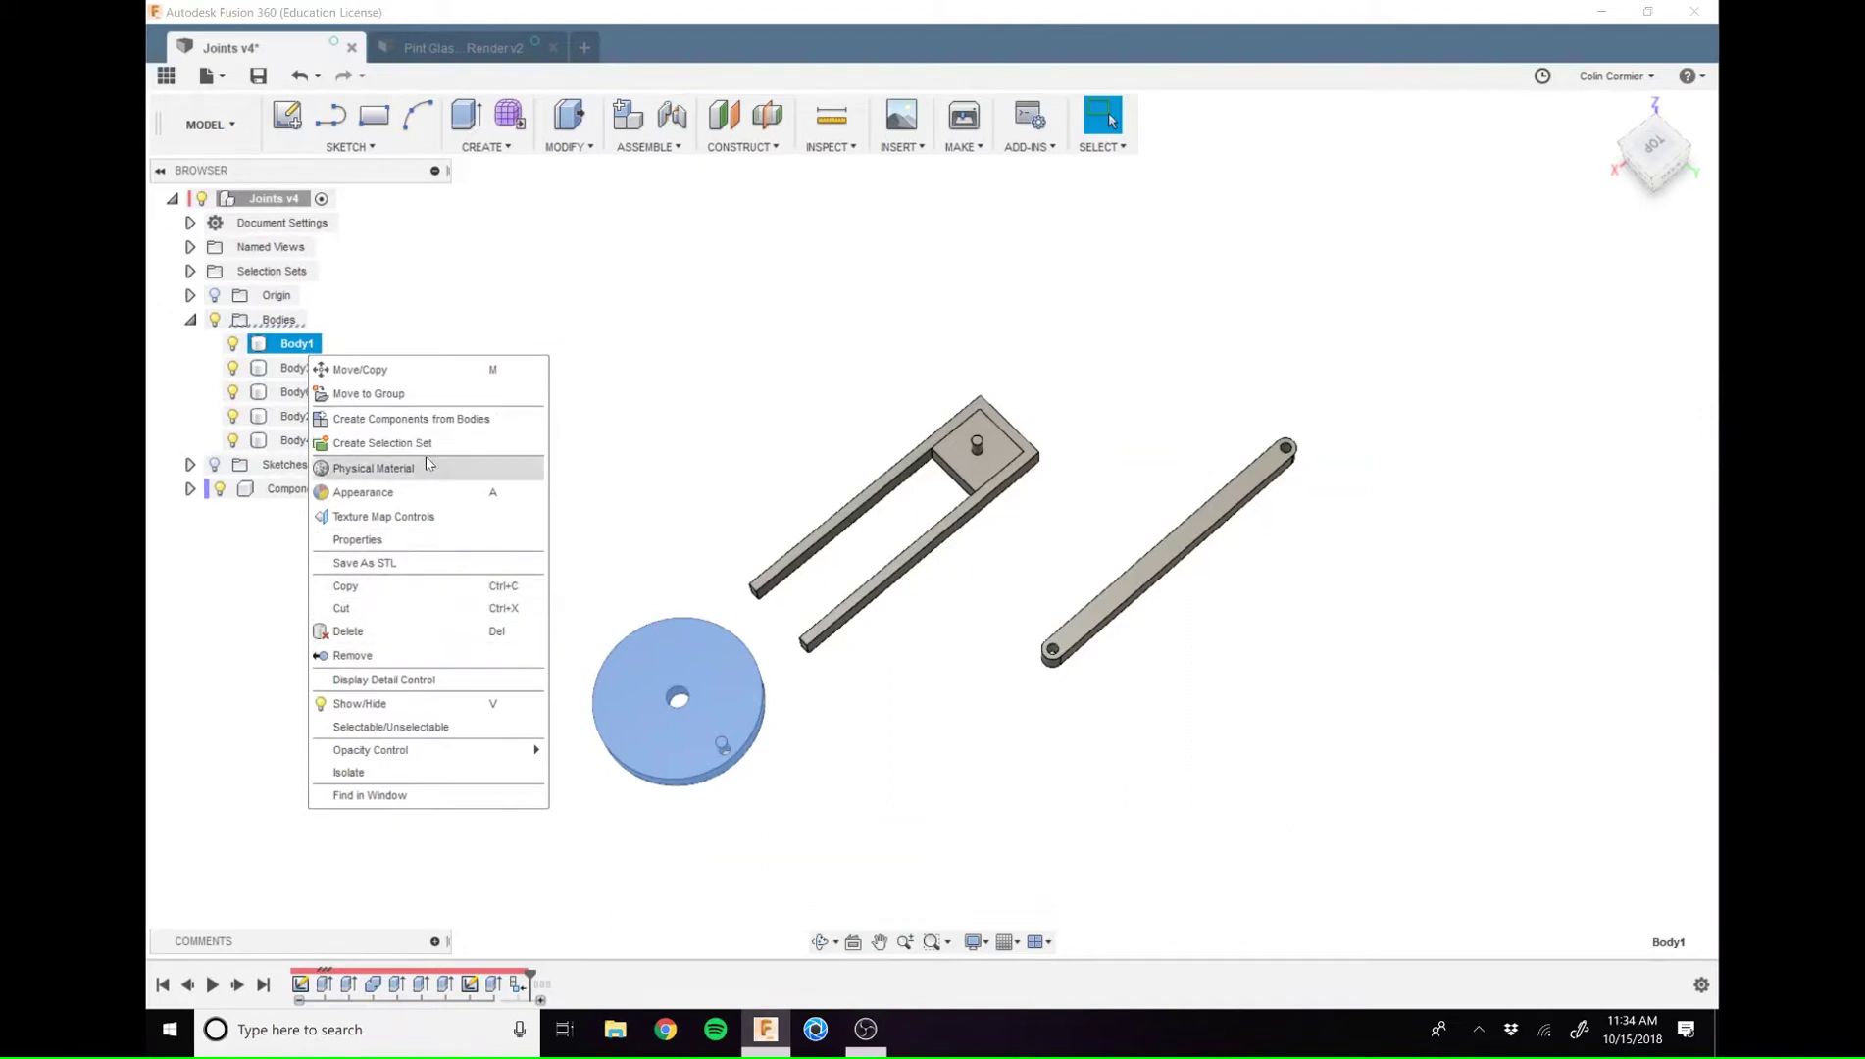
{"action": "key", "text": "Escape"}
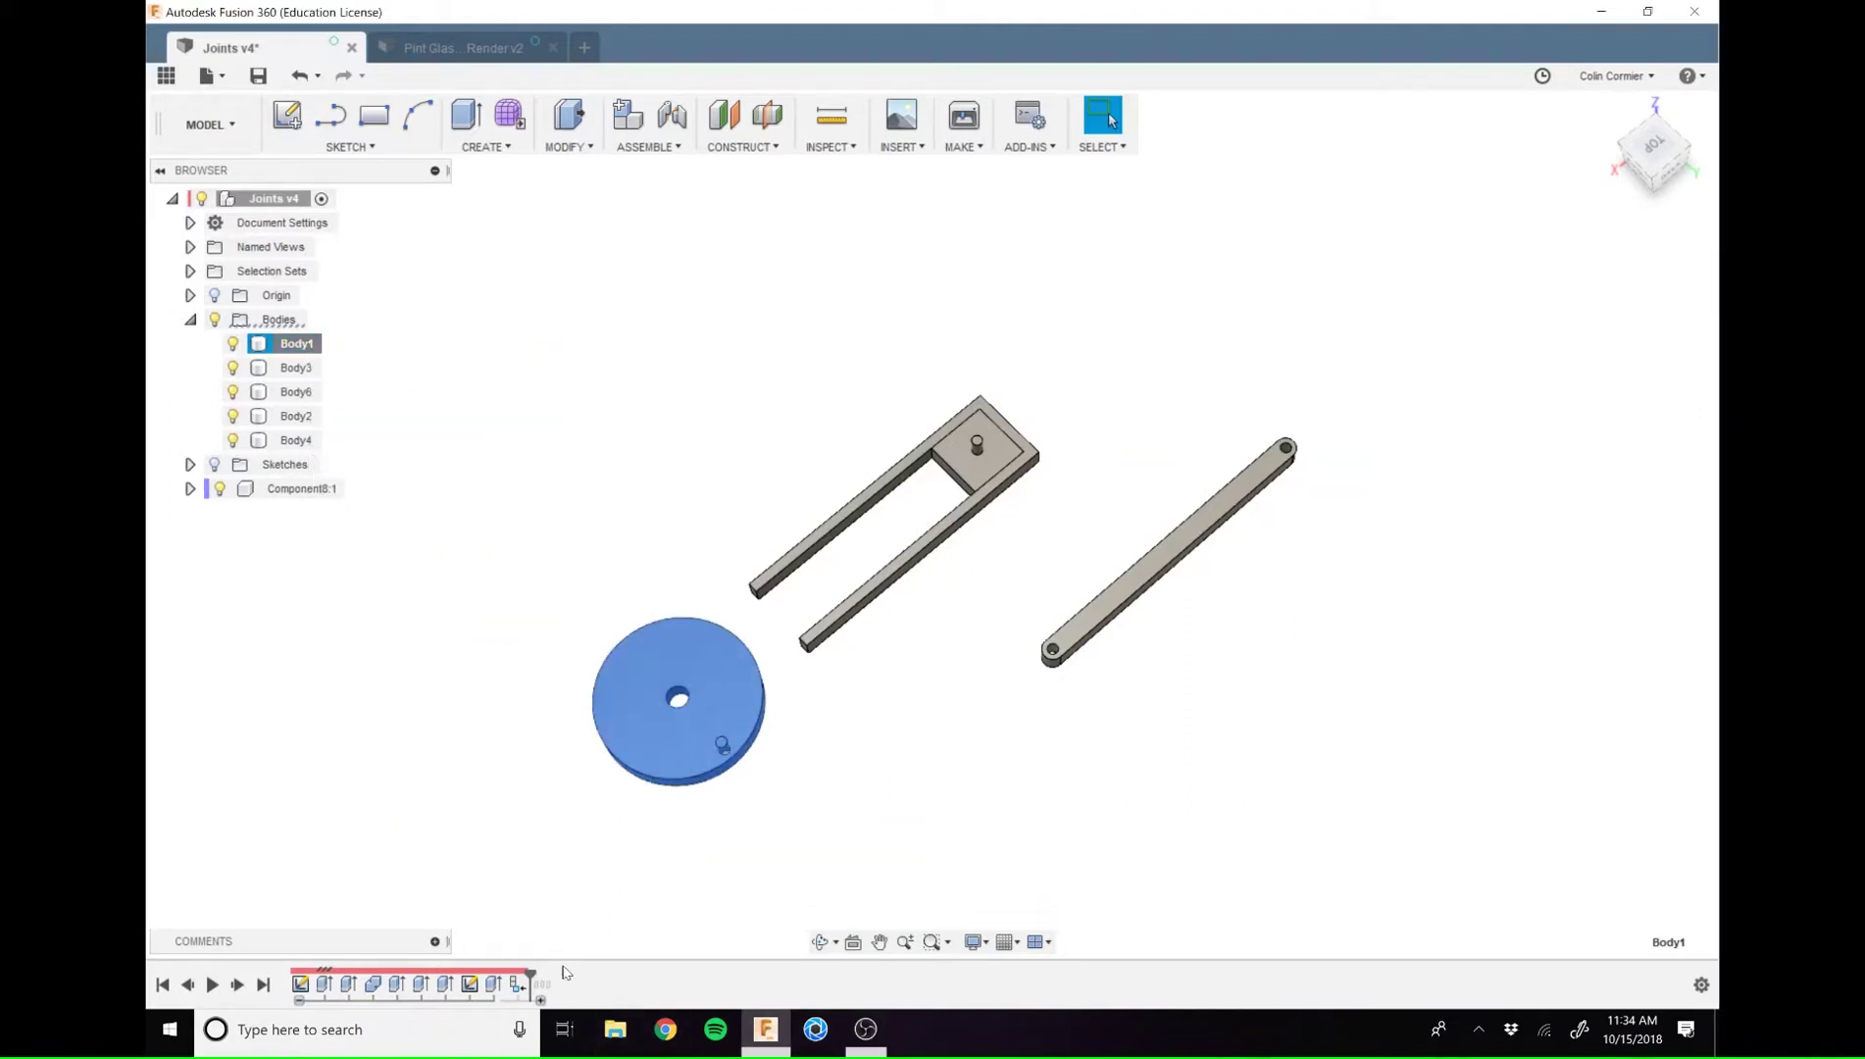
{"action": "left_click_drag", "start_coordinate": [530, 977], "coordinate": [555, 977]}
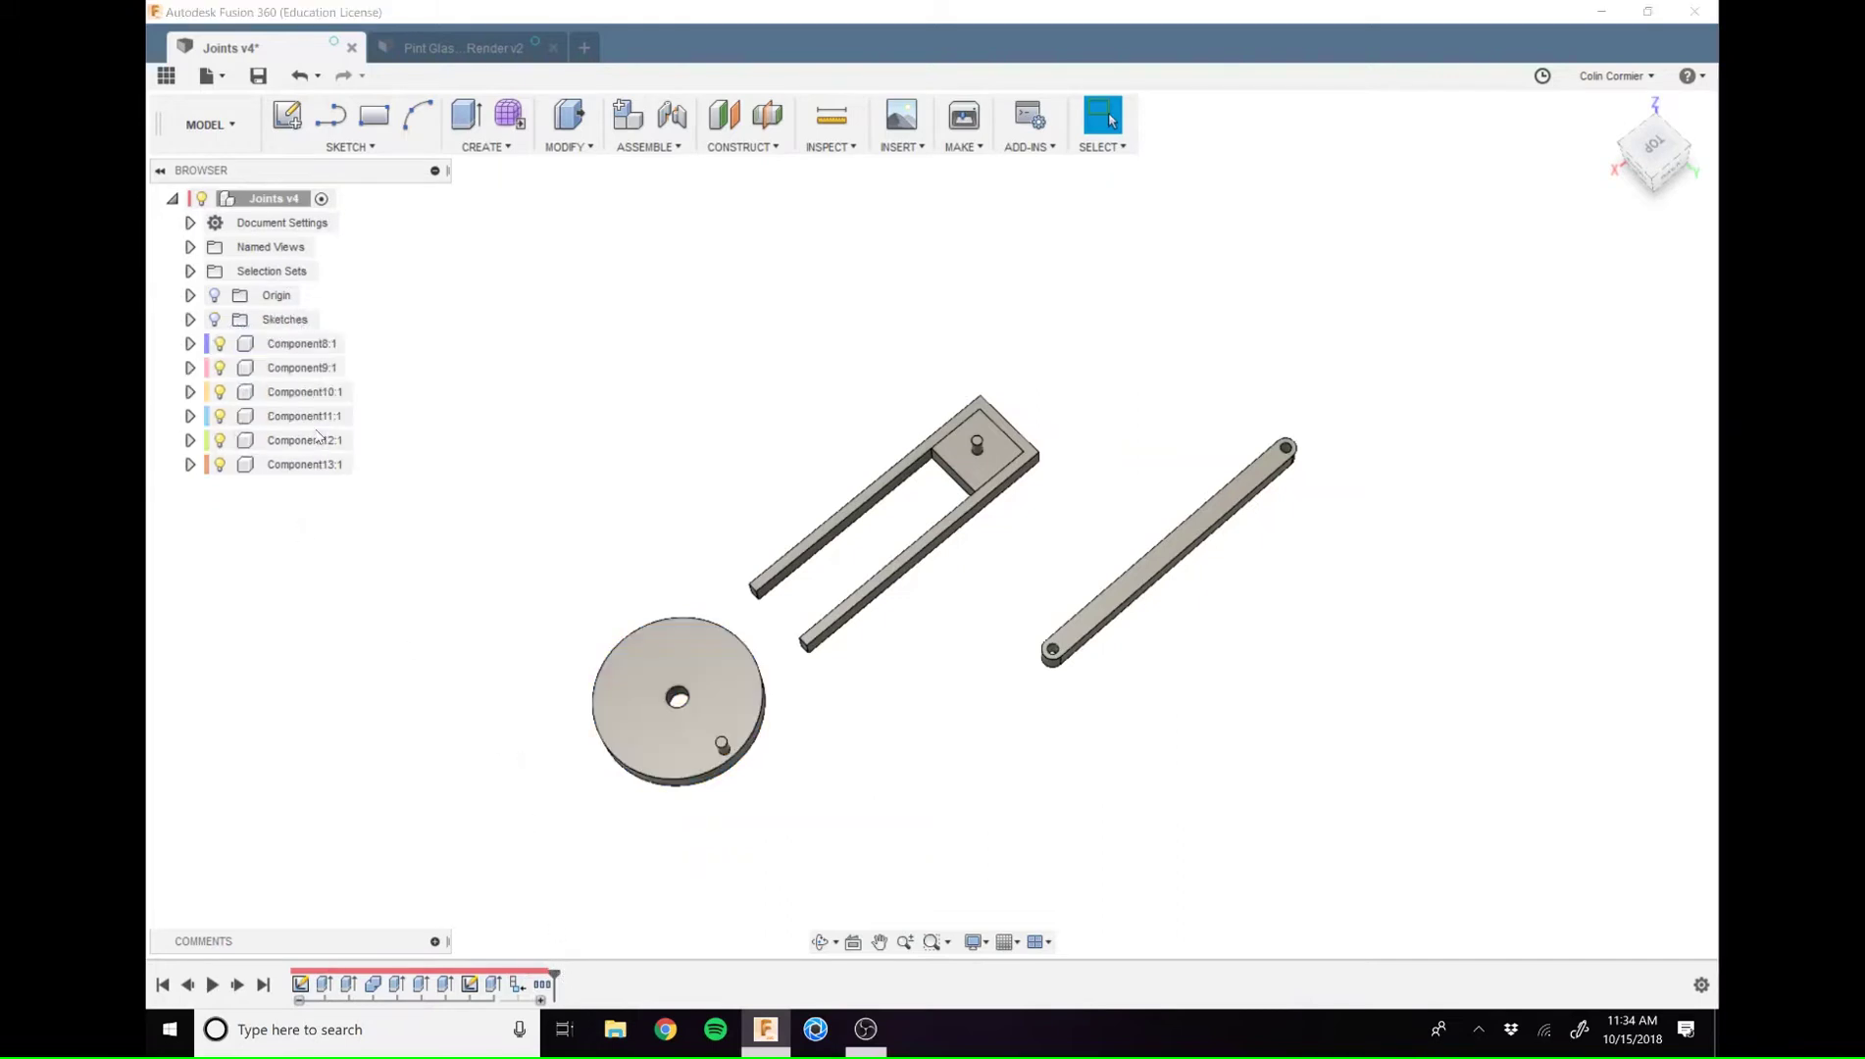
{"action": "right_click", "coordinate": [316, 441]}
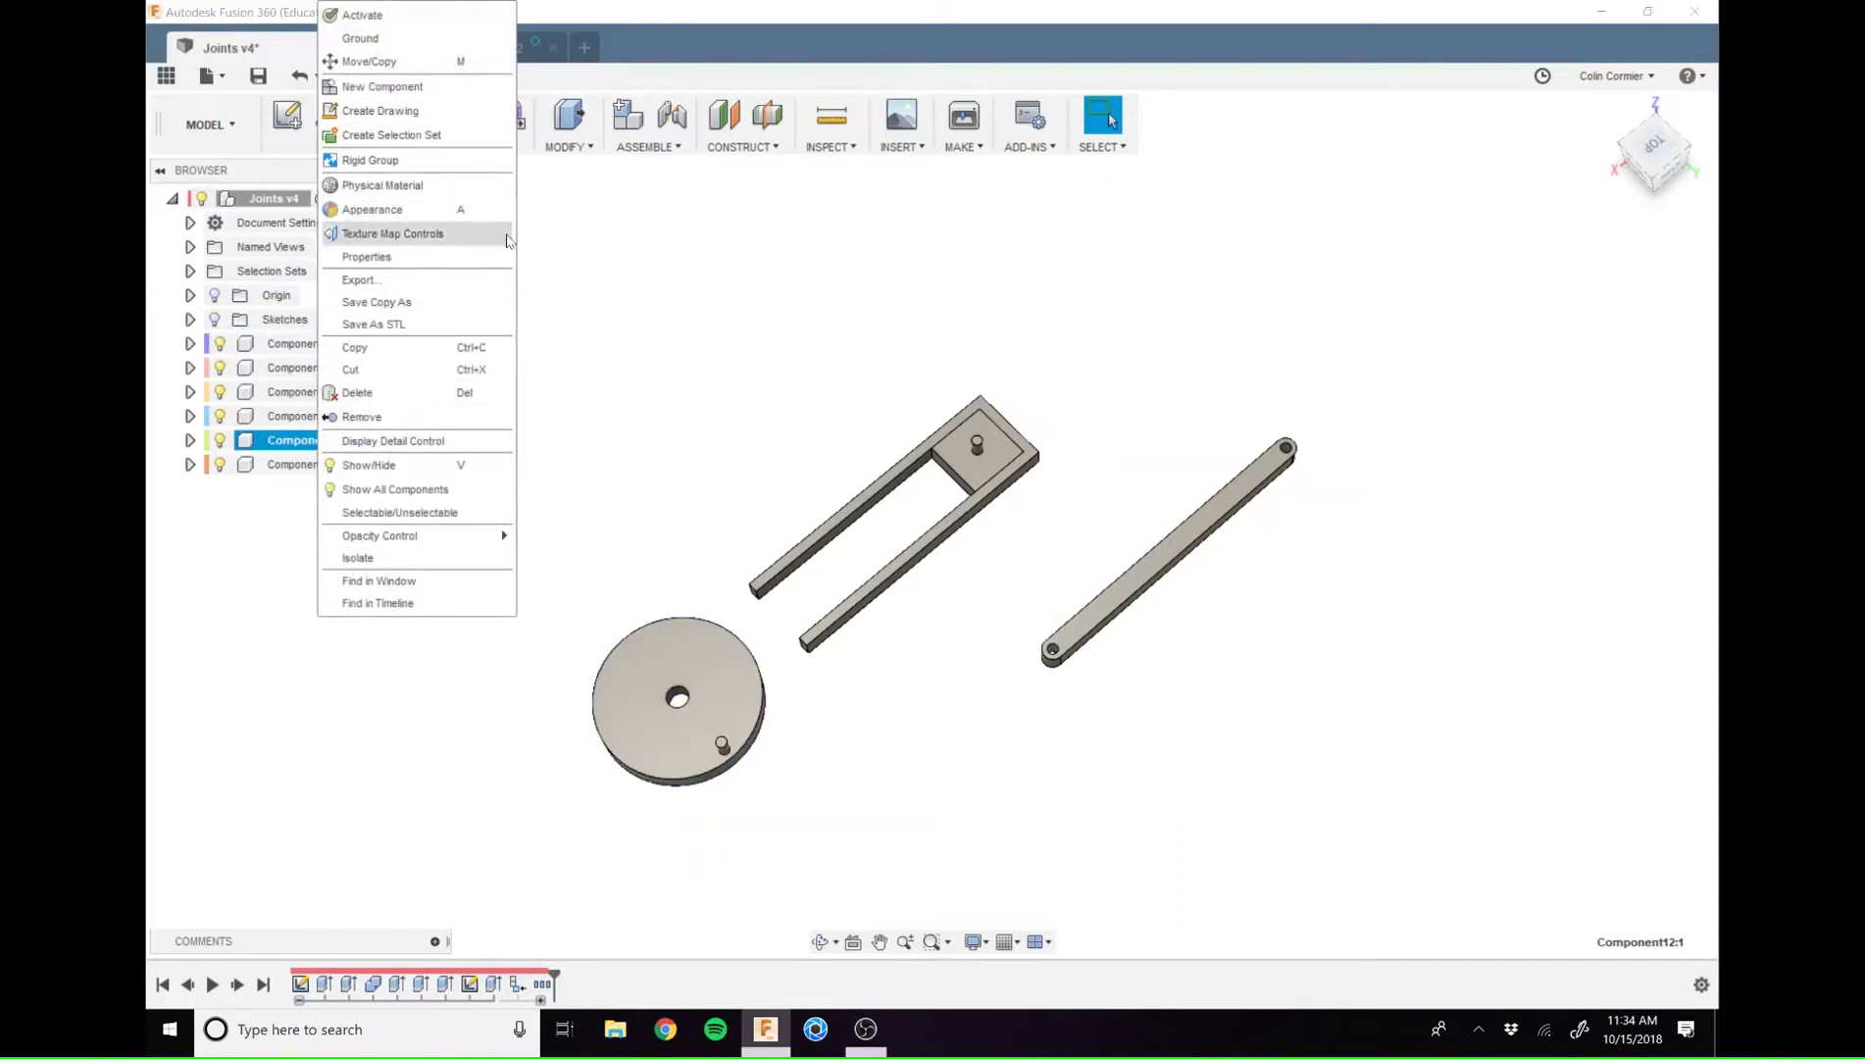
{"action": "left_click", "coordinate": [287, 461]}
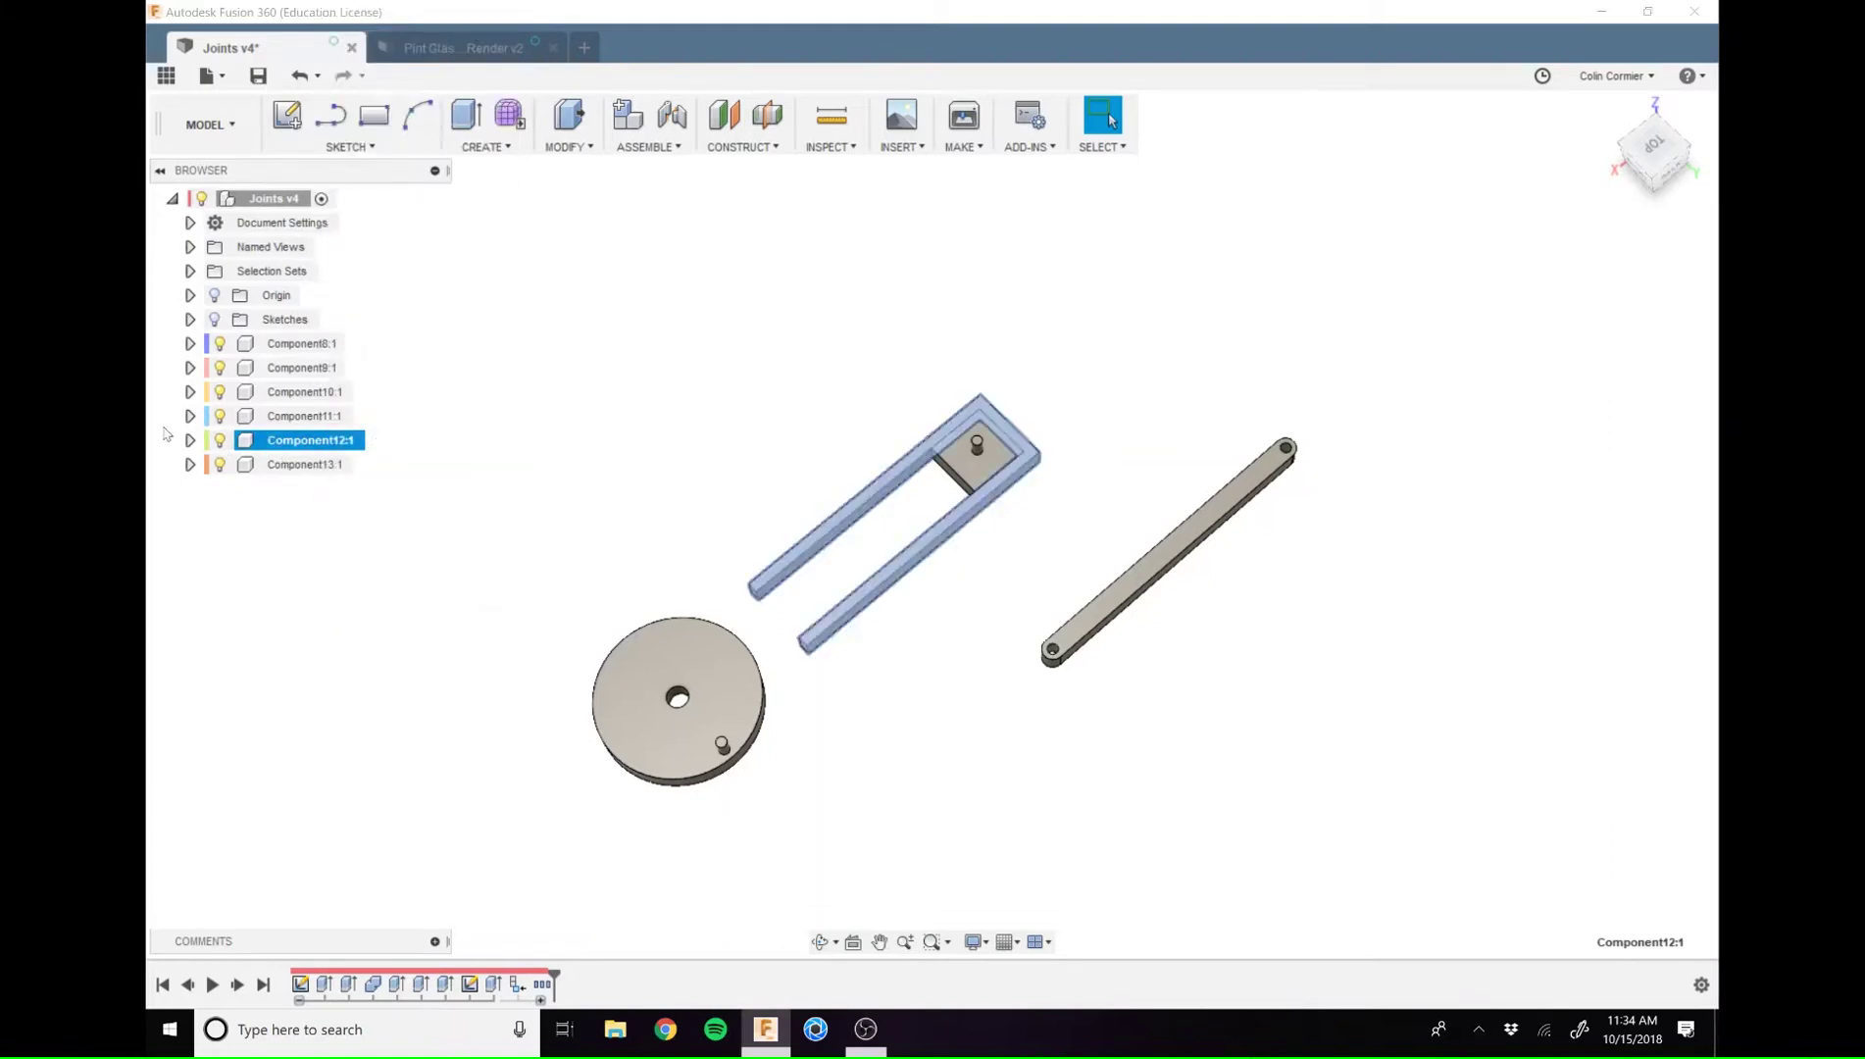
{"action": "right_click", "coordinate": [281, 442]}
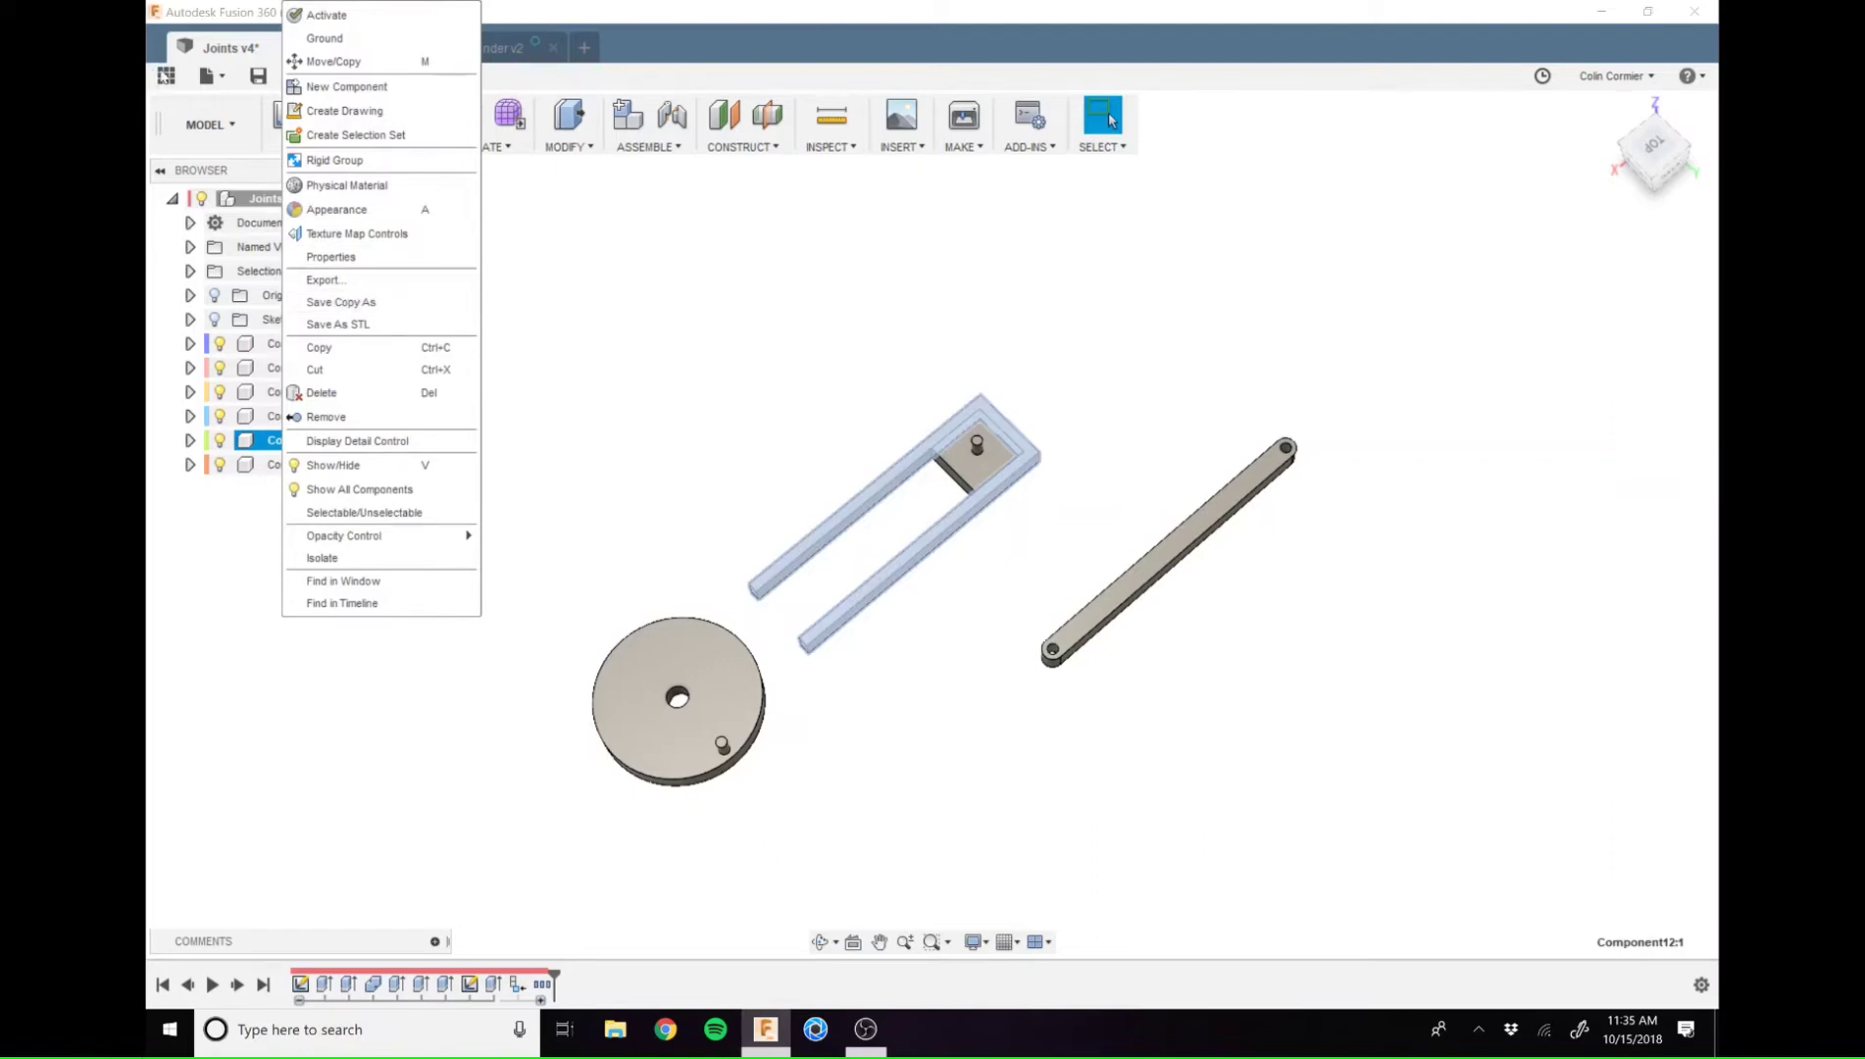
{"action": "left_click", "coordinate": [166, 75]}
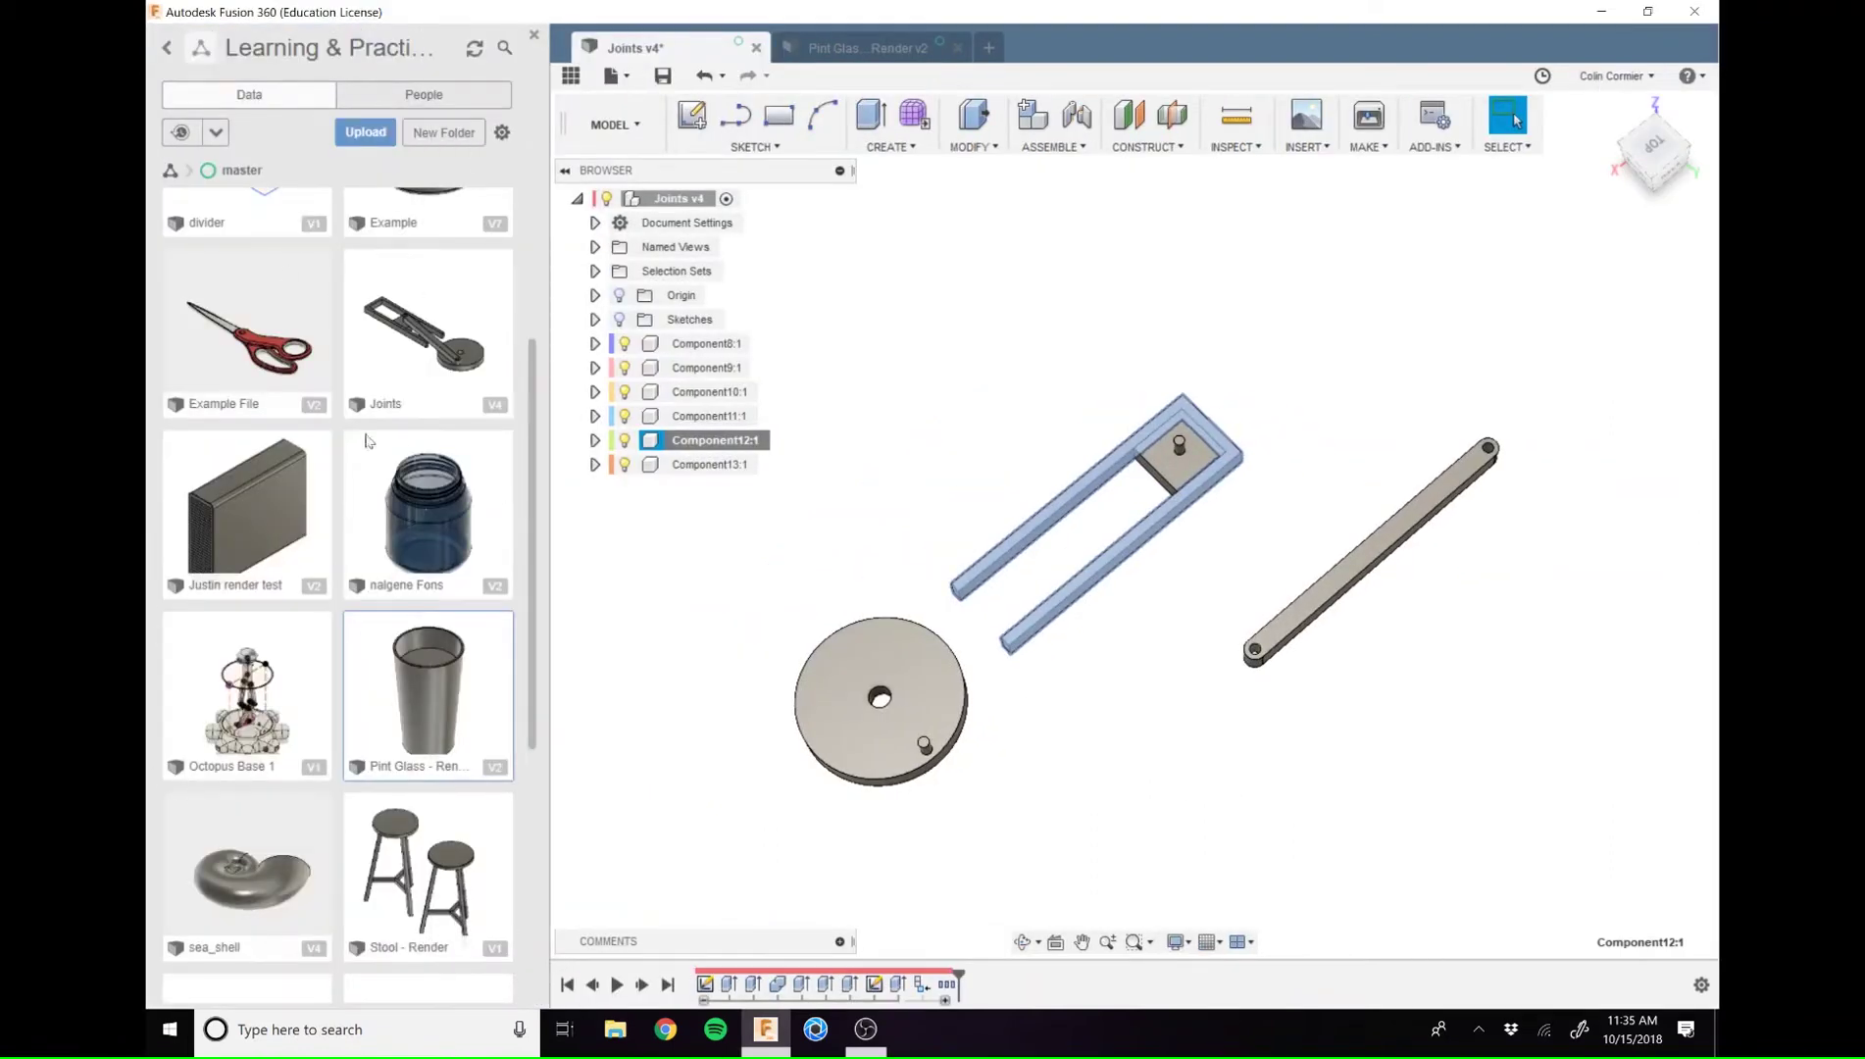
{"action": "scroll", "coordinate": [245, 555], "scroll_direction": "up", "scroll_amount": 3}
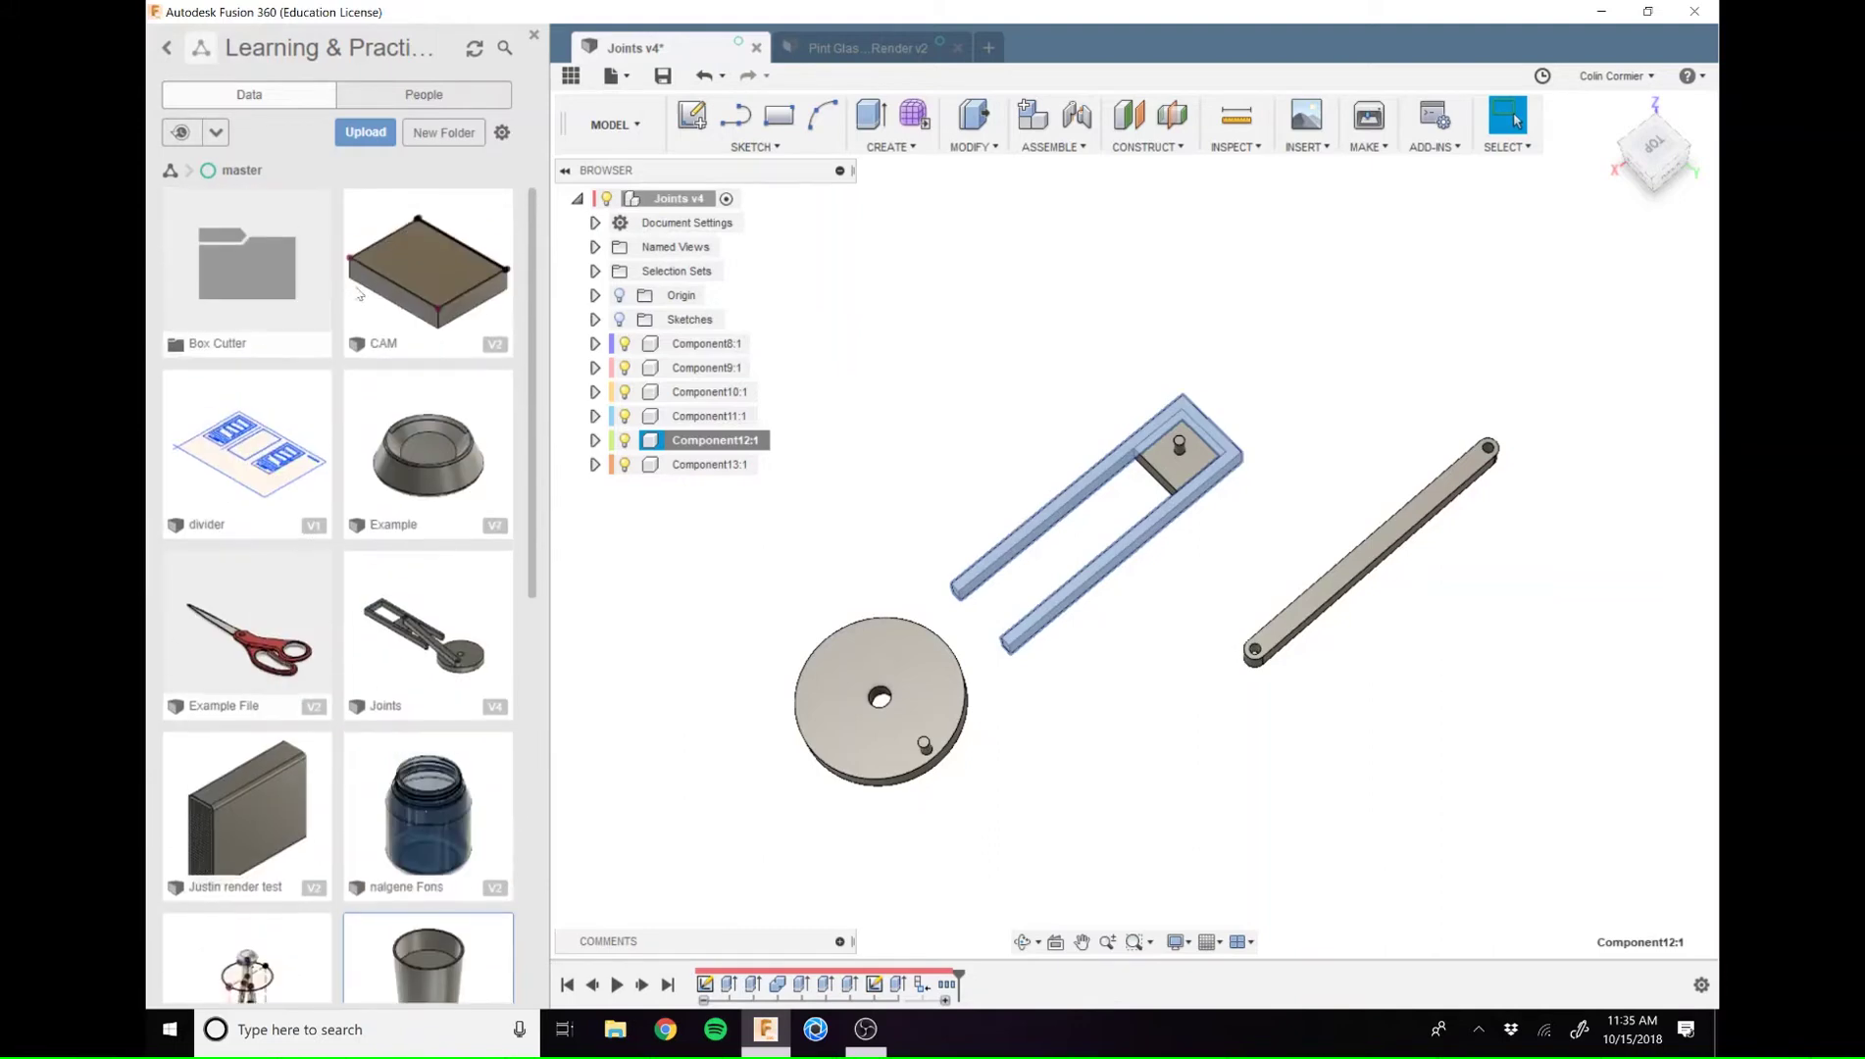
{"action": "left_click", "coordinate": [534, 35]}
{"action": "left_click", "coordinate": [586, 444]}
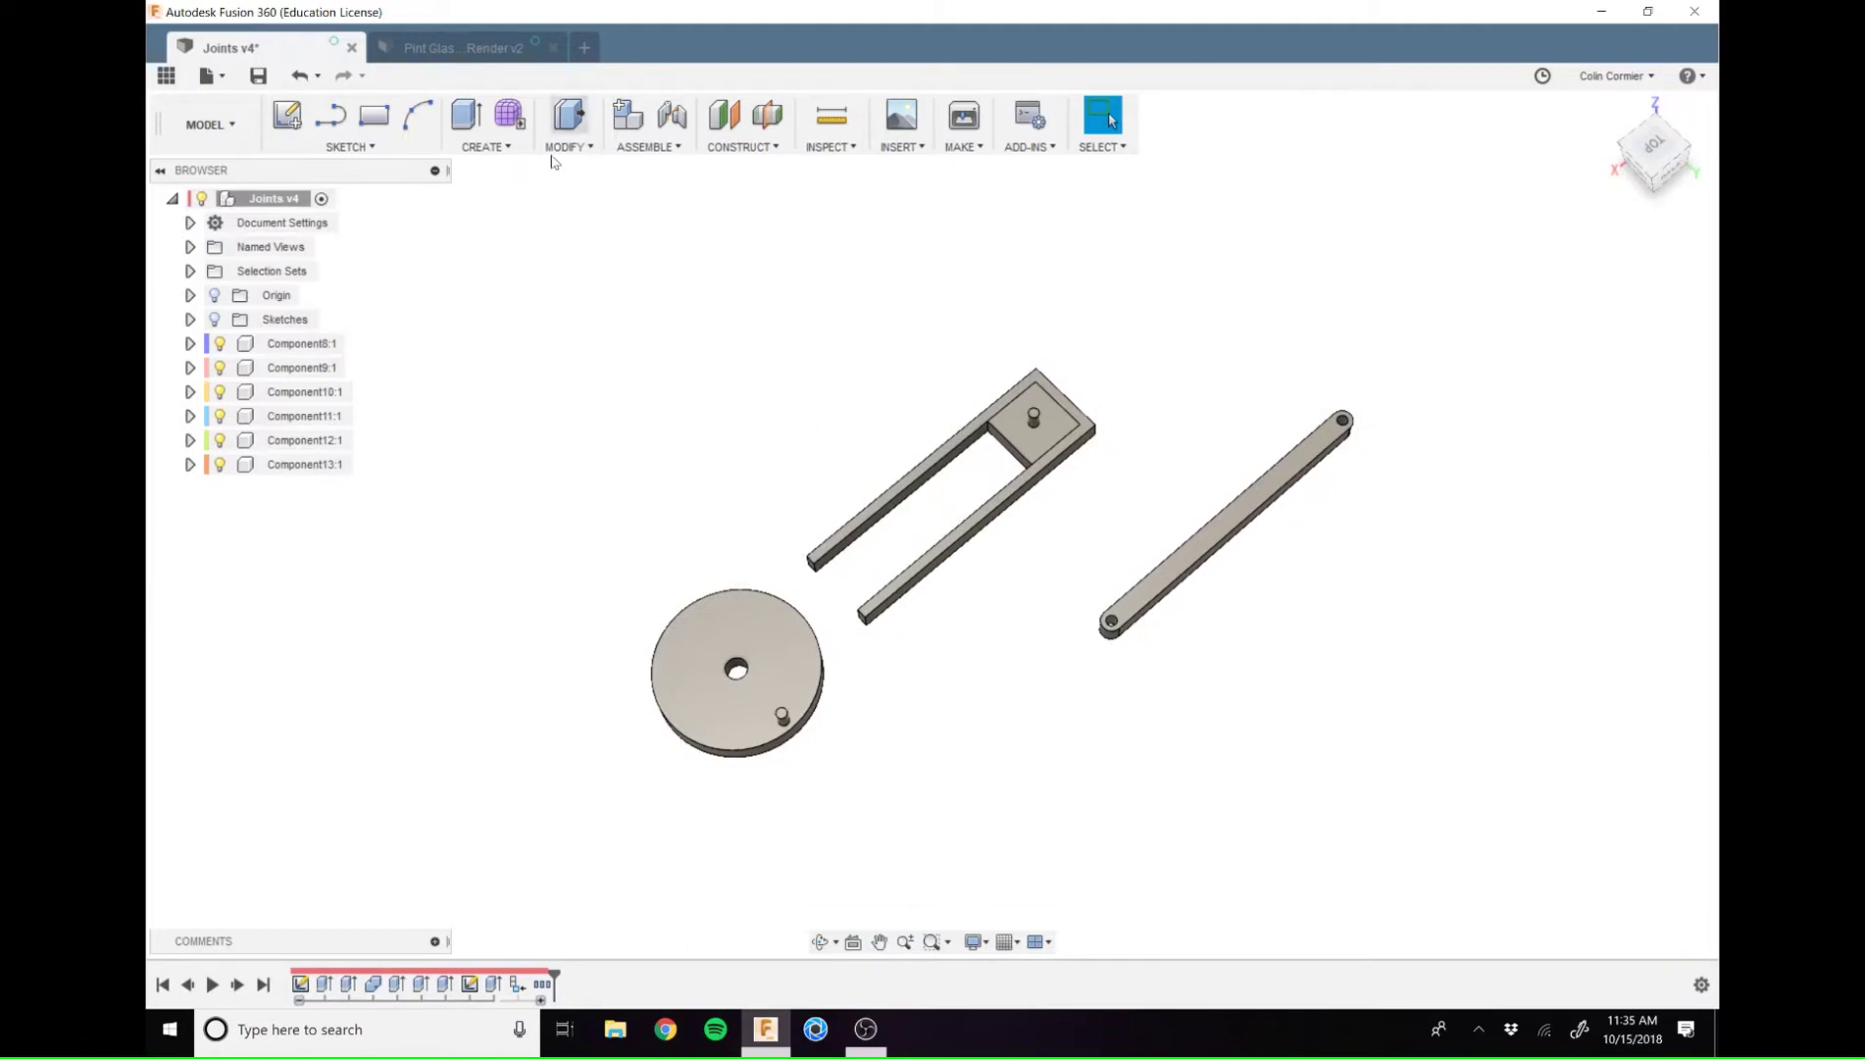
{"action": "left_click", "coordinate": [628, 149]}
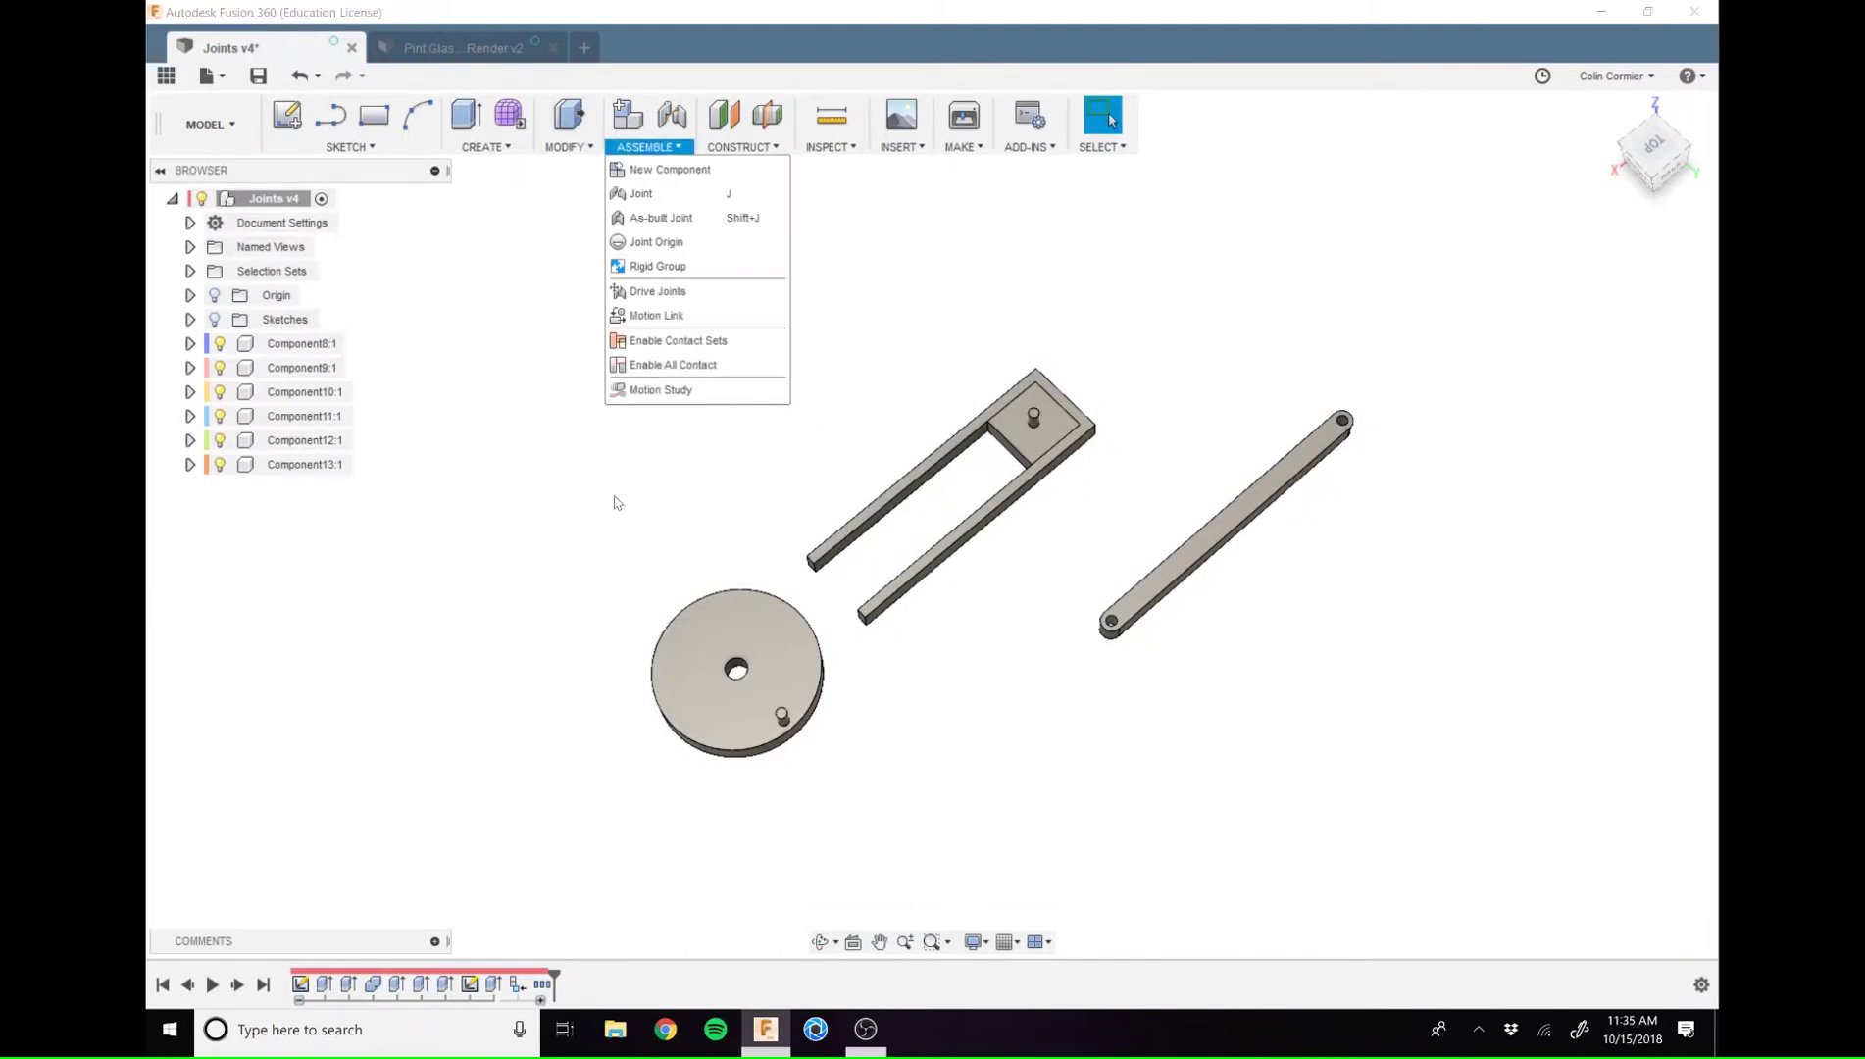
{"action": "middle_click_drag", "start_coordinate": [504, 546], "coordinate": [646, 615], "text": "shift"}
{"action": "scroll", "coordinate": [803, 570], "scroll_direction": "up", "scroll_amount": 1}
{"action": "left_click_drag", "start_coordinate": [1111, 645], "coordinate": [966, 588]}
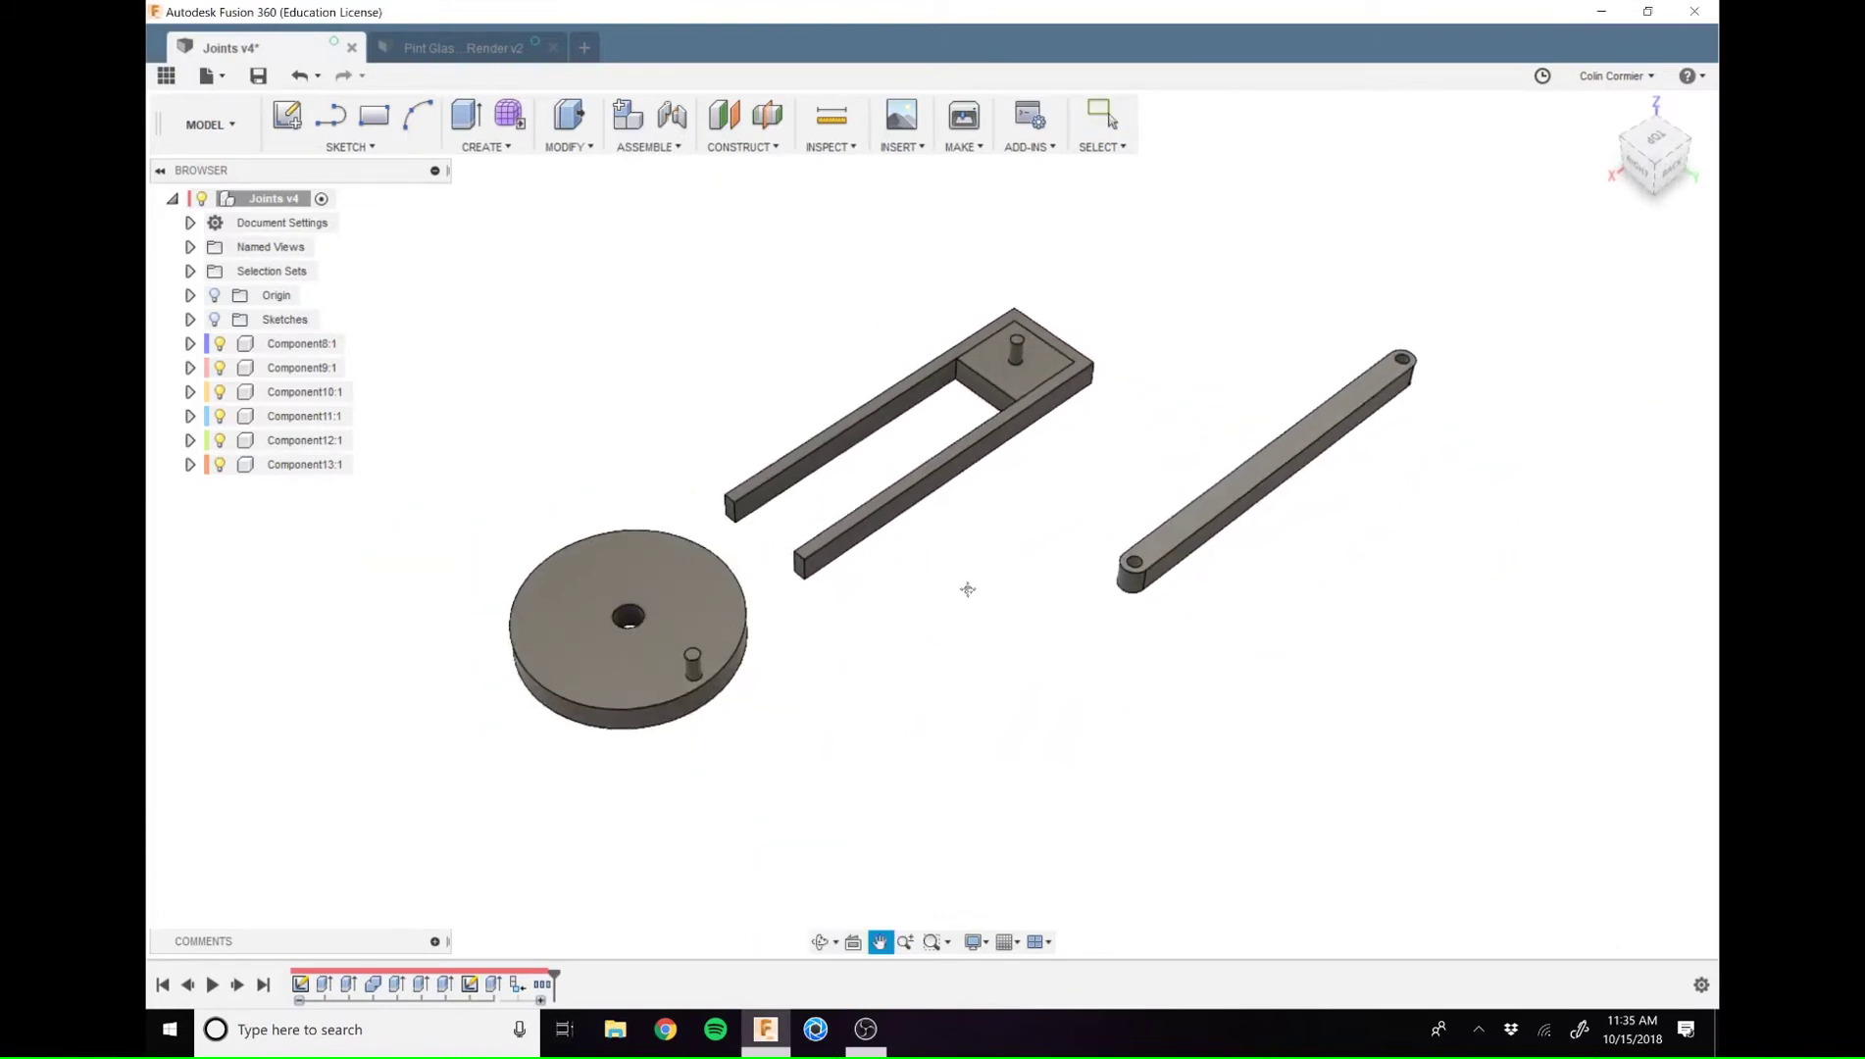
{"action": "scroll", "coordinate": [982, 578], "scroll_direction": "up", "scroll_amount": 2}
{"action": "key", "text": "Escape"}
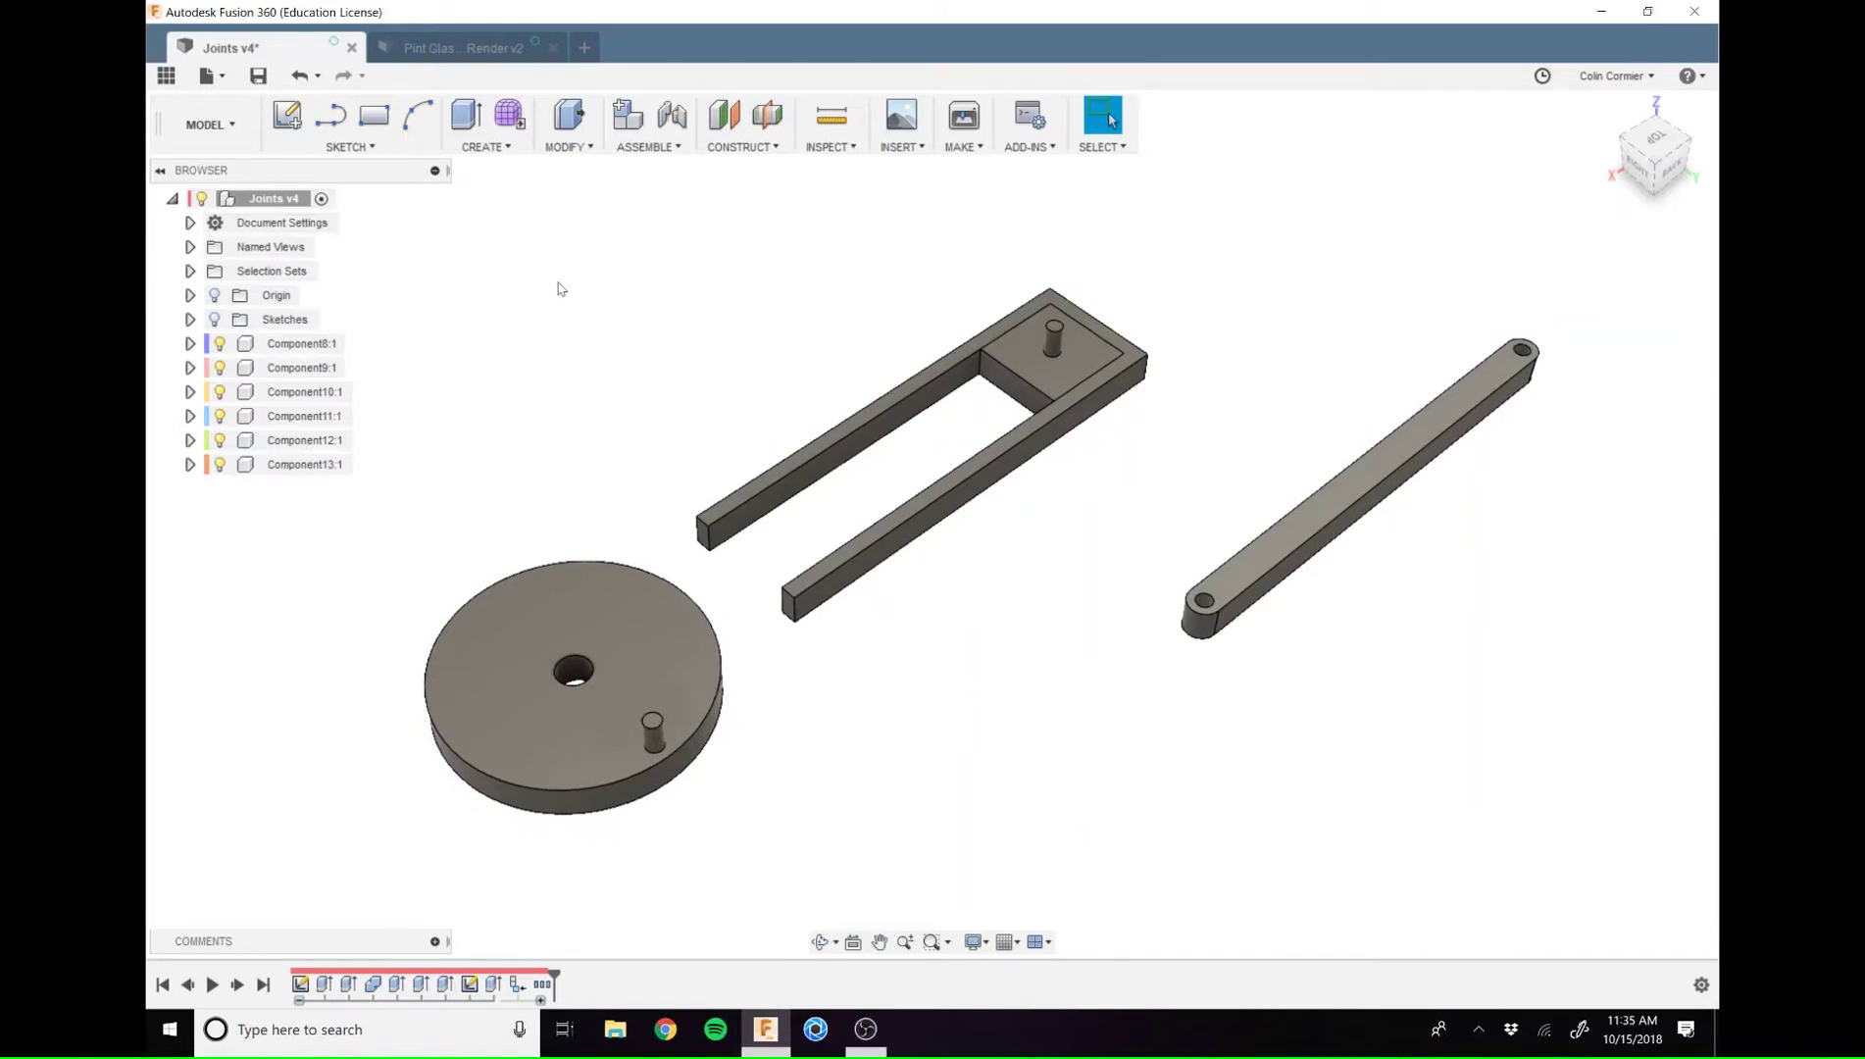
Roll the timeline back before the component creation to view the original bodies, and return it to the end
{"action": "left_click", "coordinate": [649, 146]}
{"action": "left_click_drag", "start_coordinate": [554, 976], "coordinate": [506, 978]}
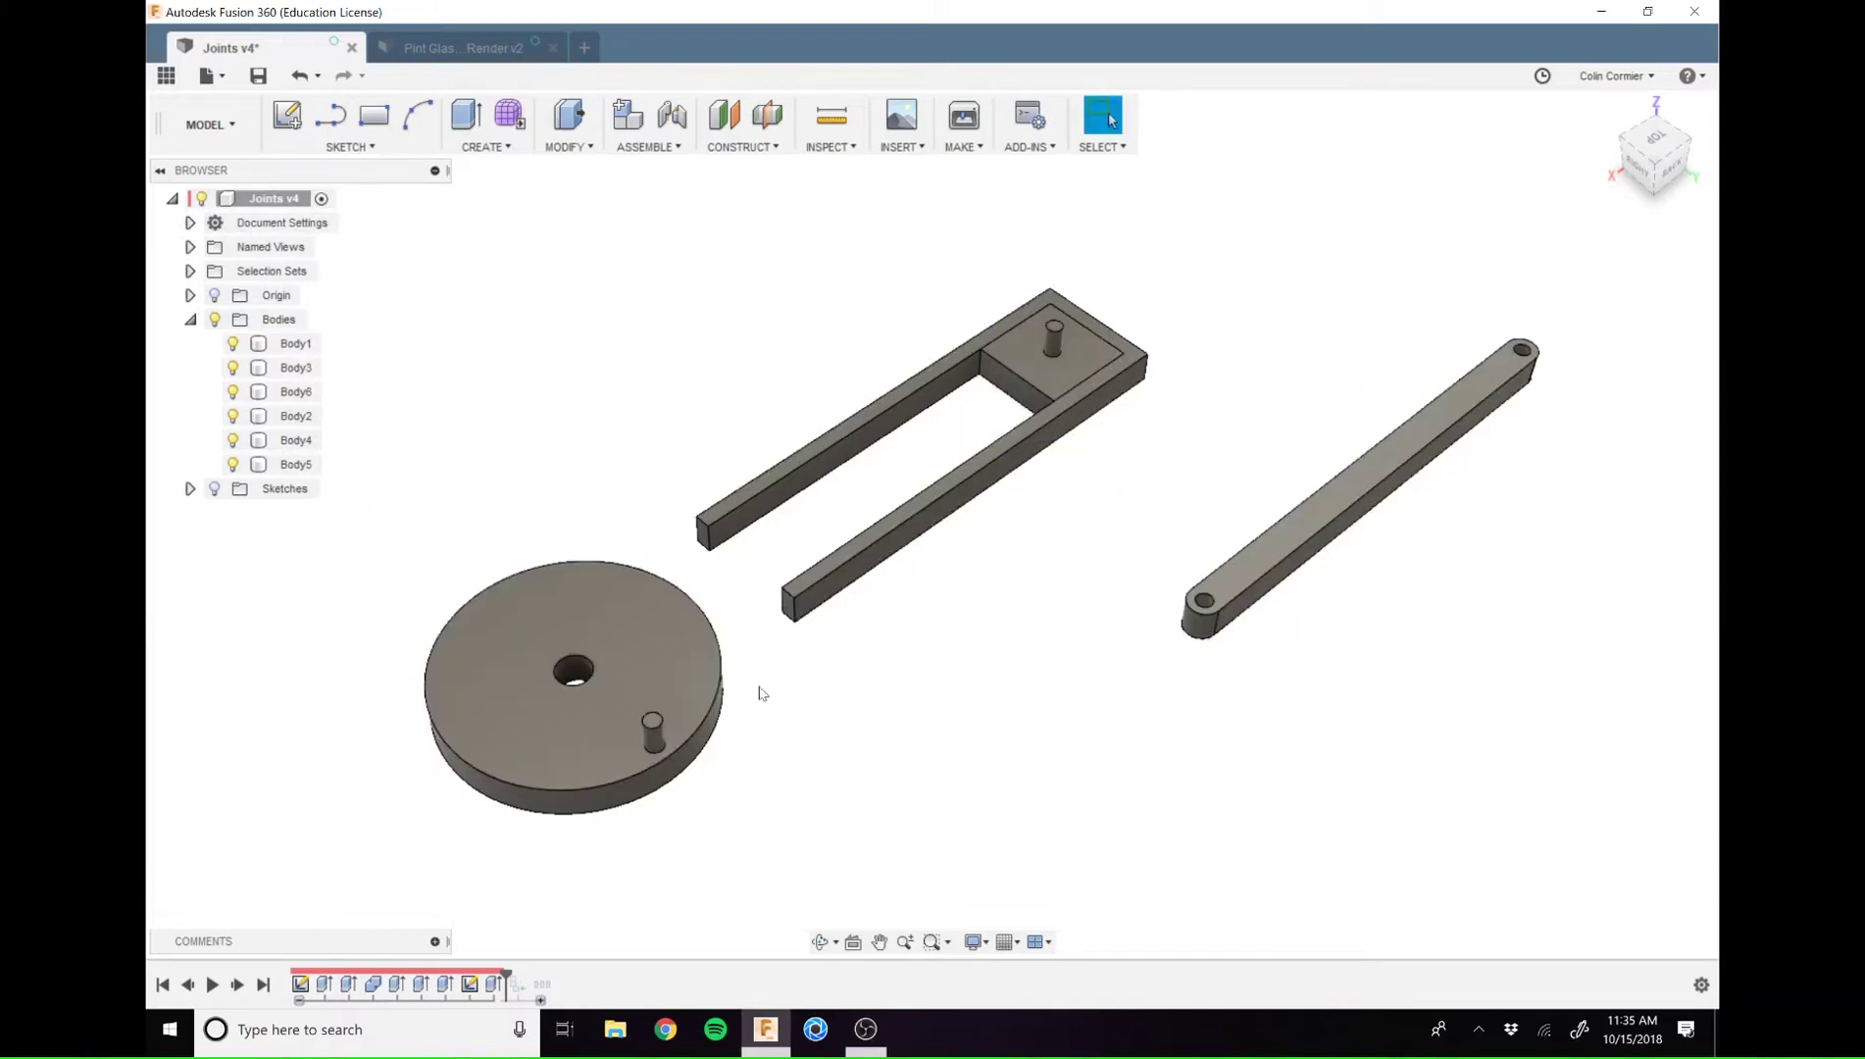
{"action": "left_click_drag", "start_coordinate": [505, 974], "coordinate": [554, 974]}
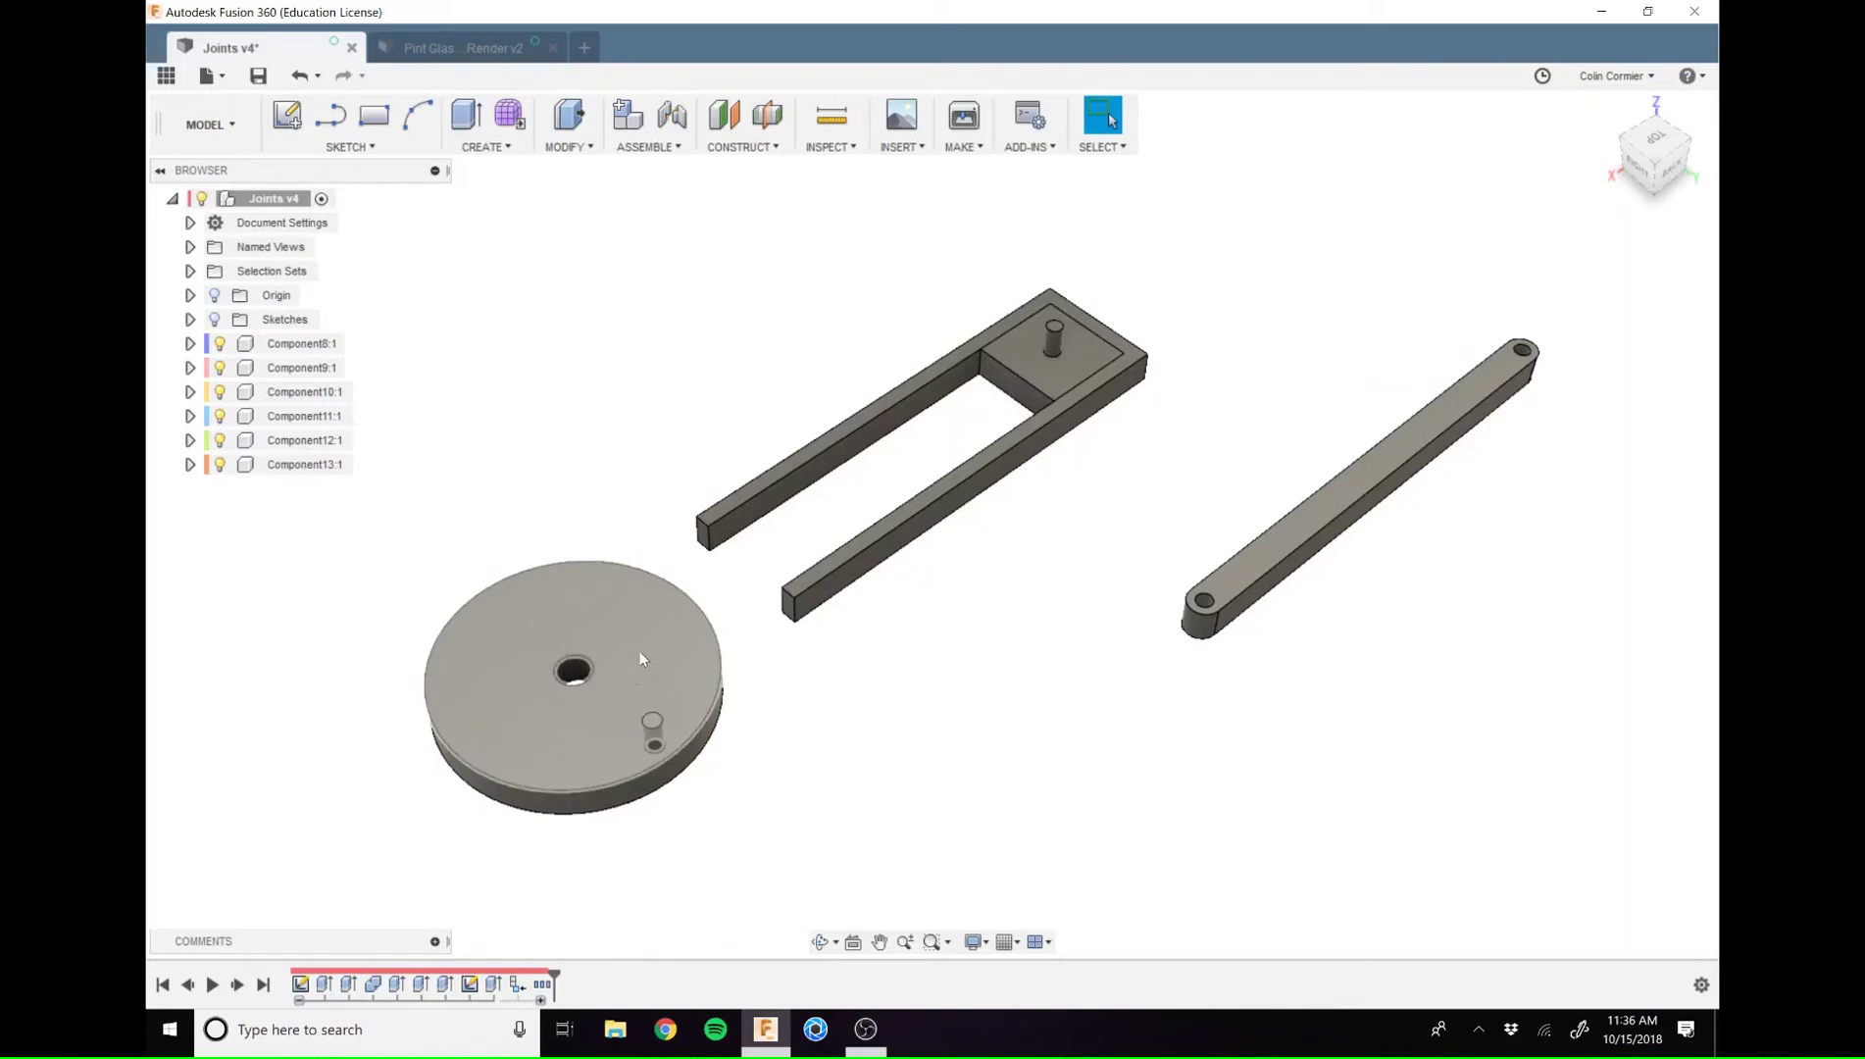
Move the disc component freely away from its pin and capture its new position
{"action": "left_click_drag", "start_coordinate": [571, 630], "coordinate": [1246, 652]}
{"action": "key", "text": "ctrl+z"}
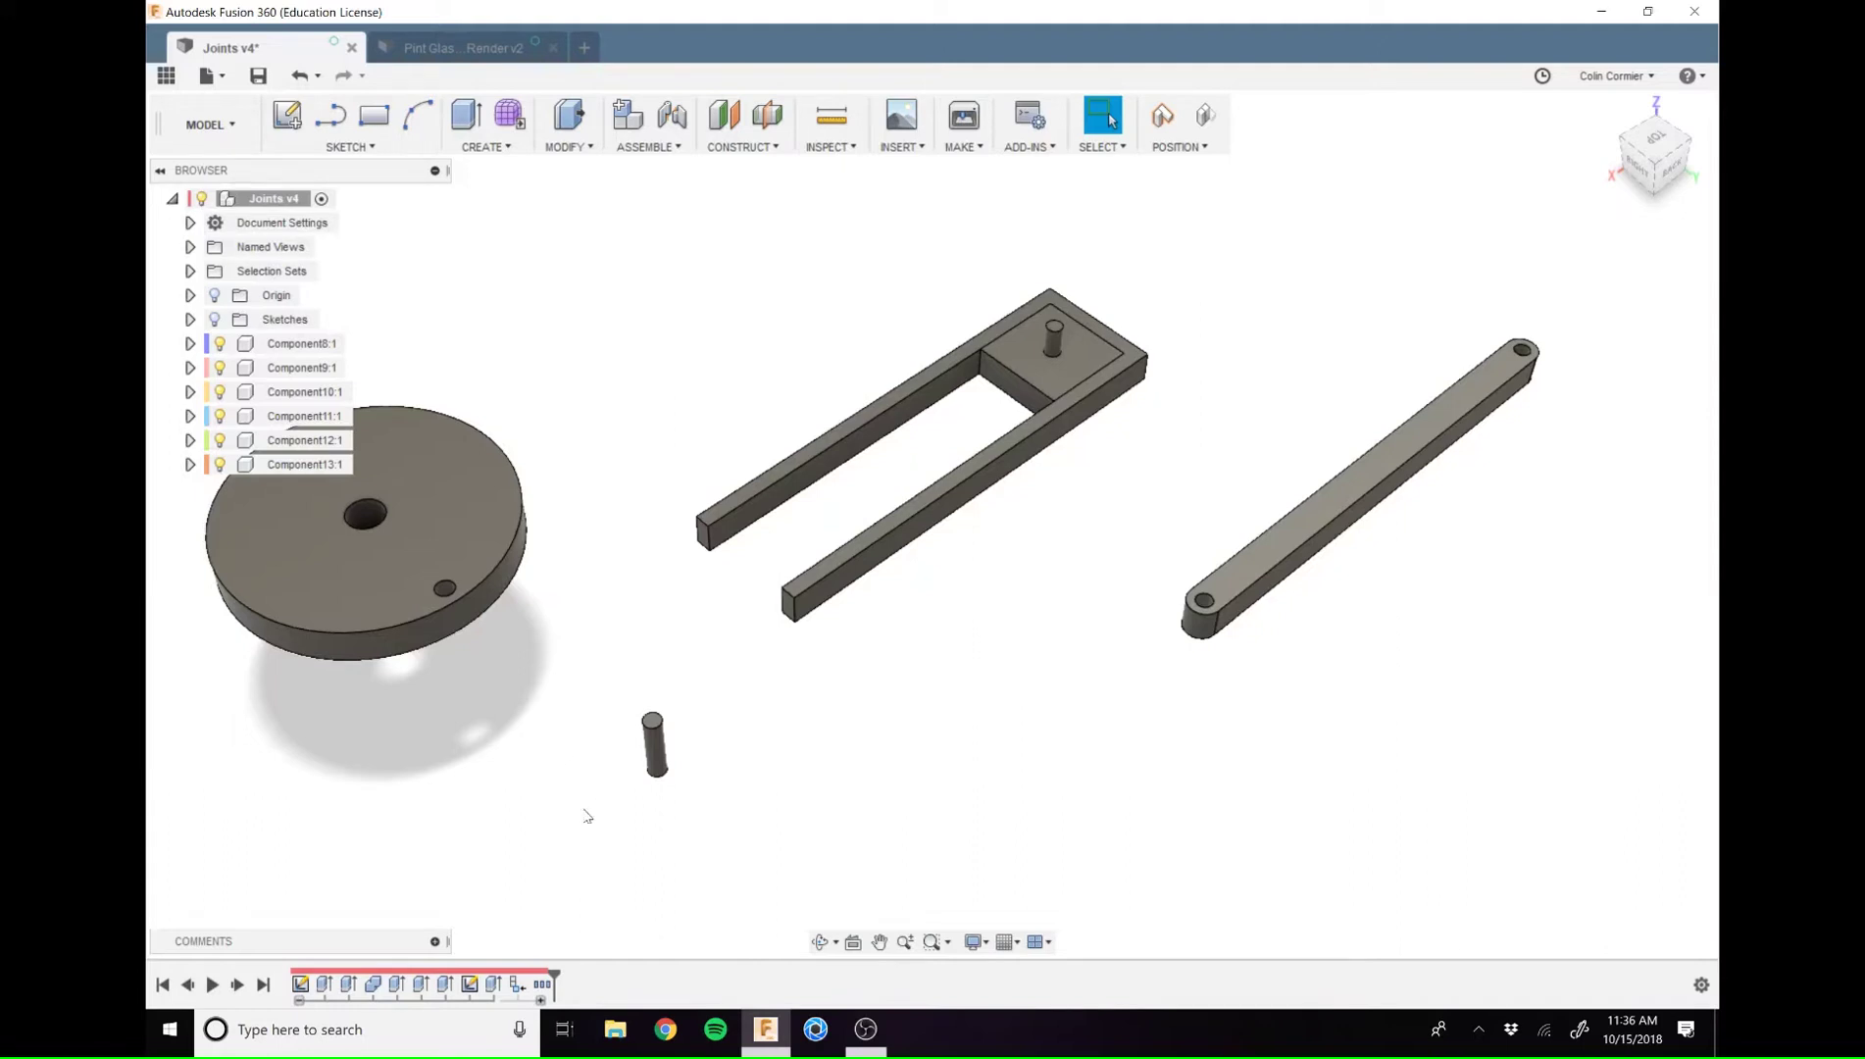
{"action": "left_click_drag", "start_coordinate": [524, 507], "coordinate": [1339, 371]}
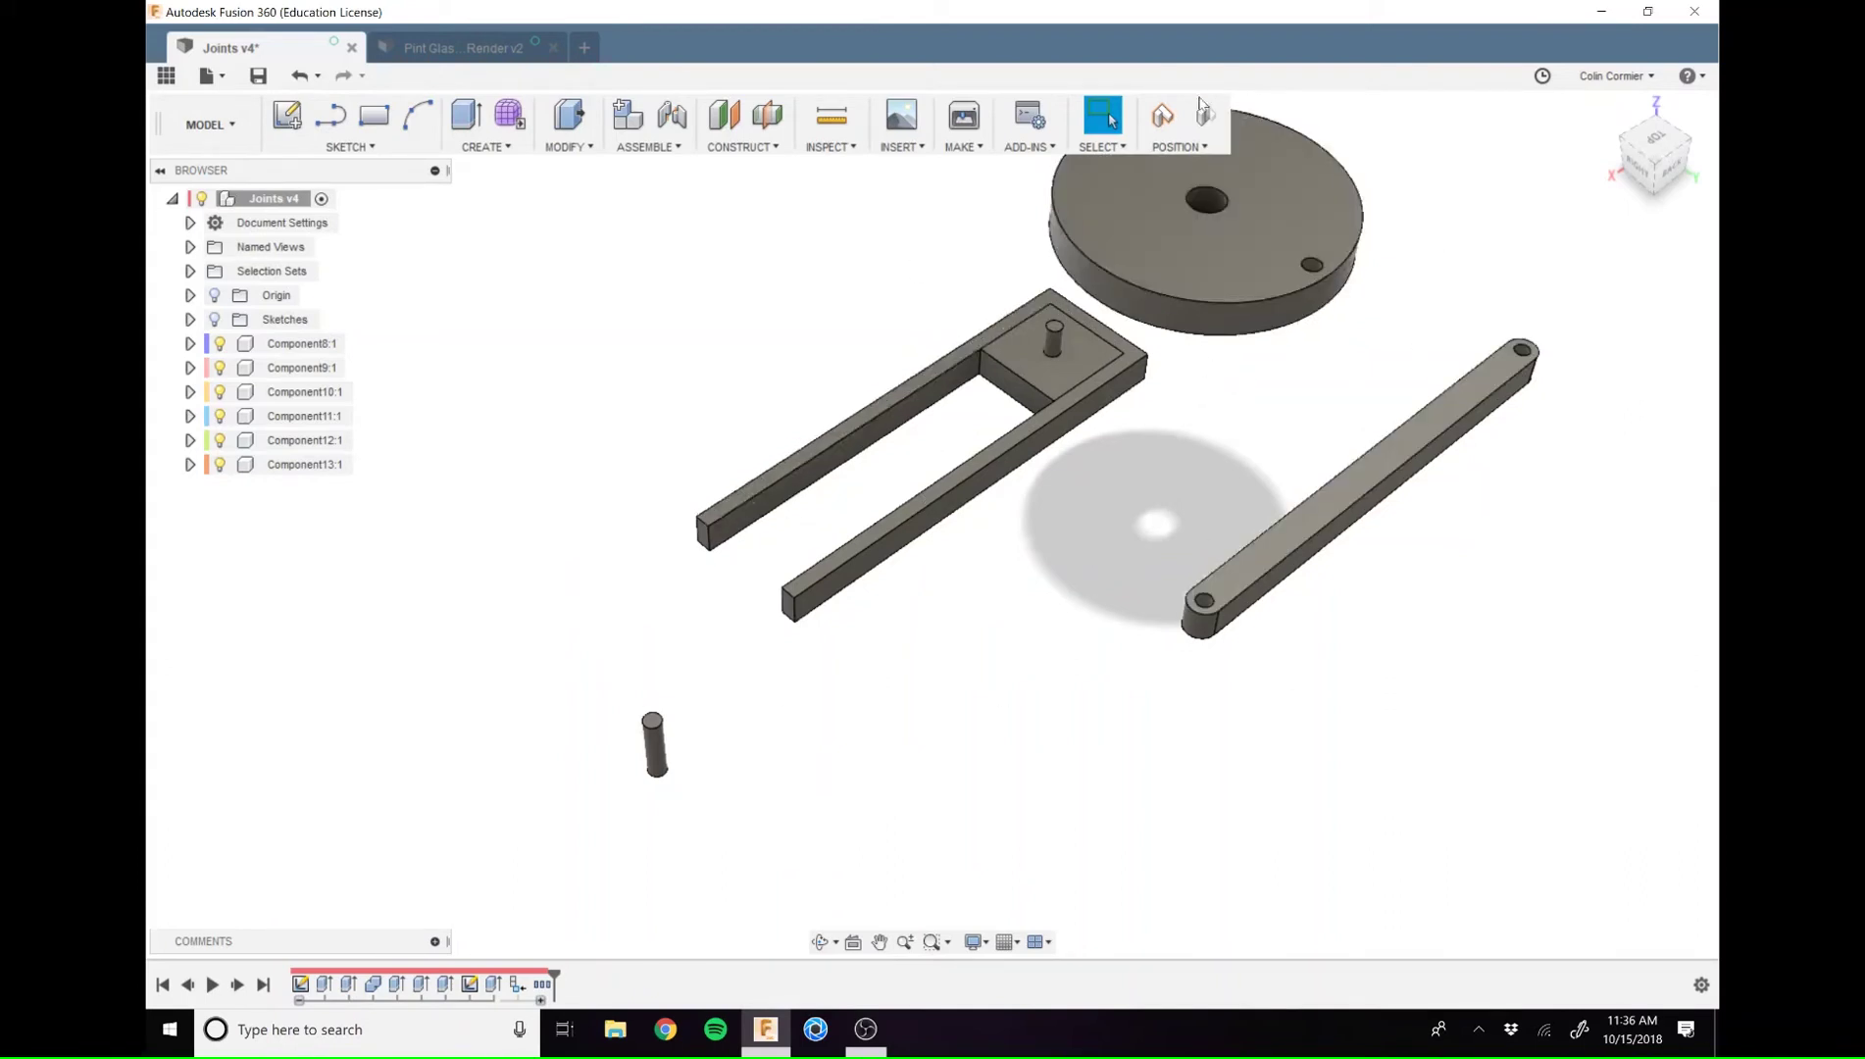
{"action": "left_click_drag", "start_coordinate": [1218, 226], "coordinate": [464, 640]}
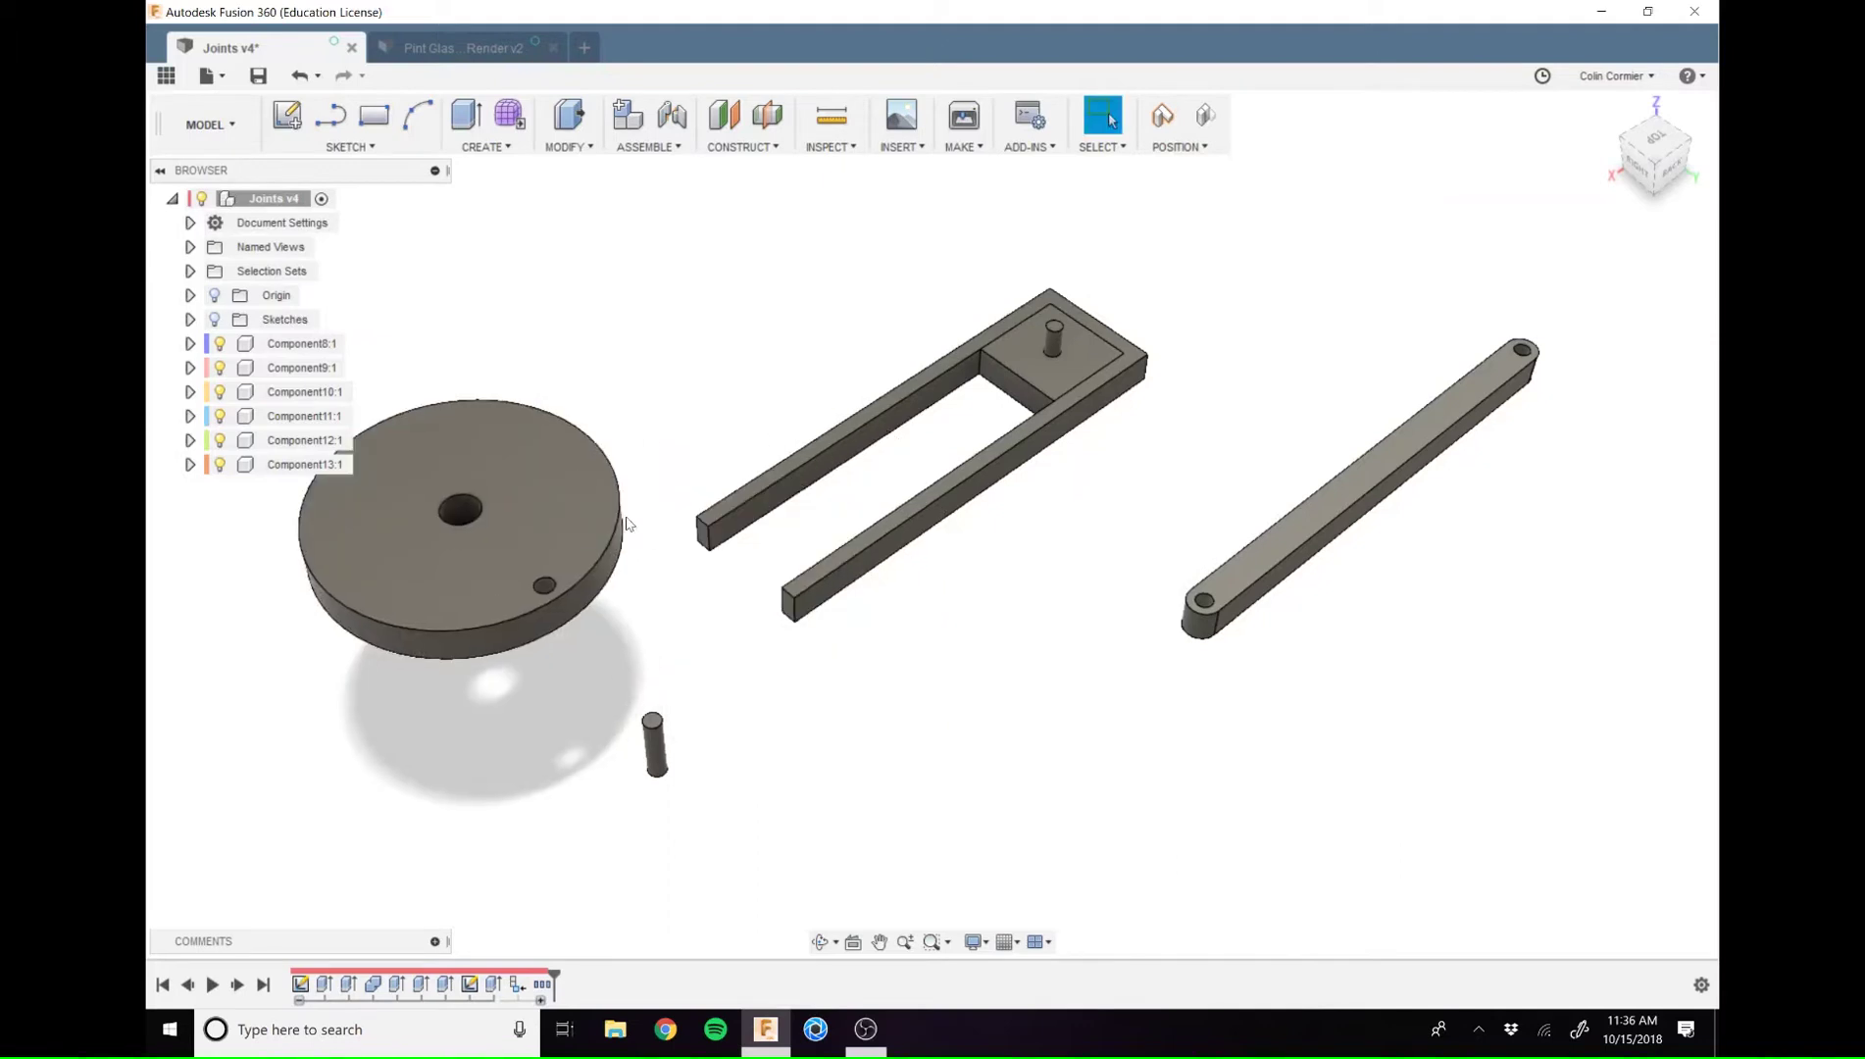
{"action": "left_click_drag", "start_coordinate": [626, 524], "coordinate": [540, 502]}
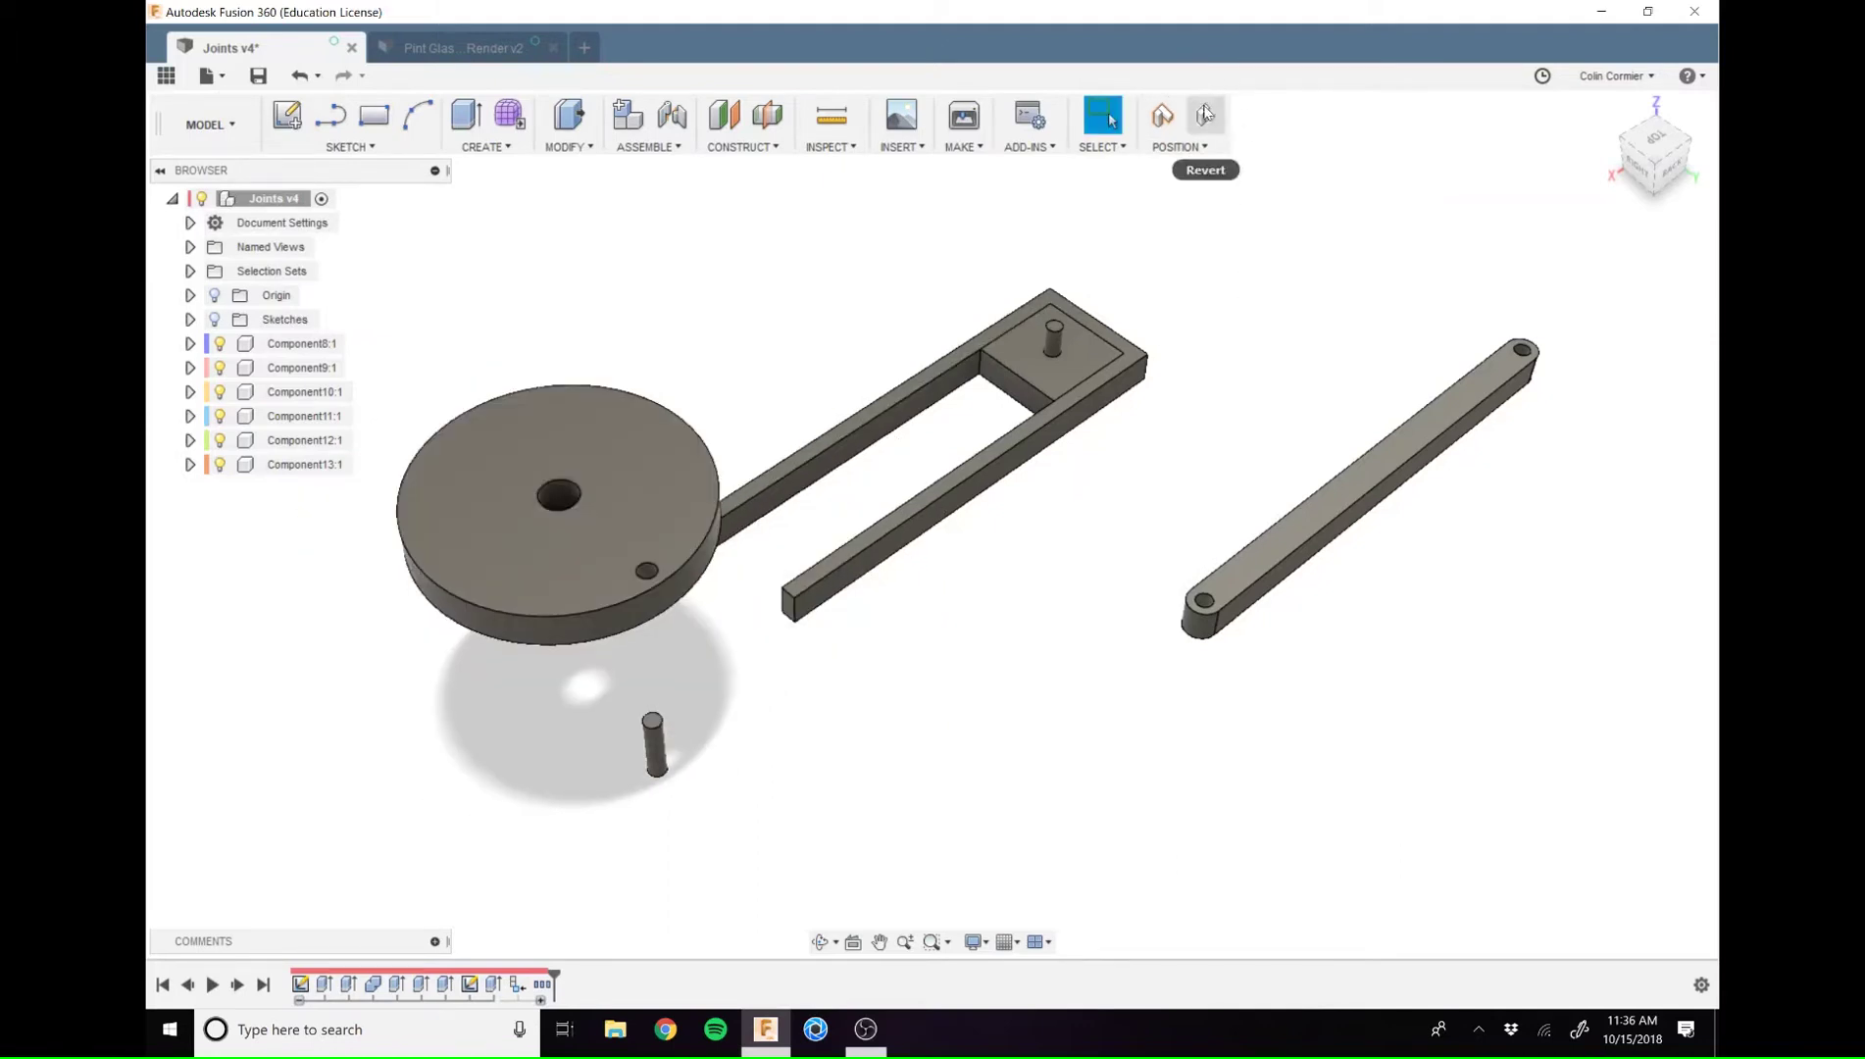
{"action": "left_click", "coordinate": [1198, 146]}
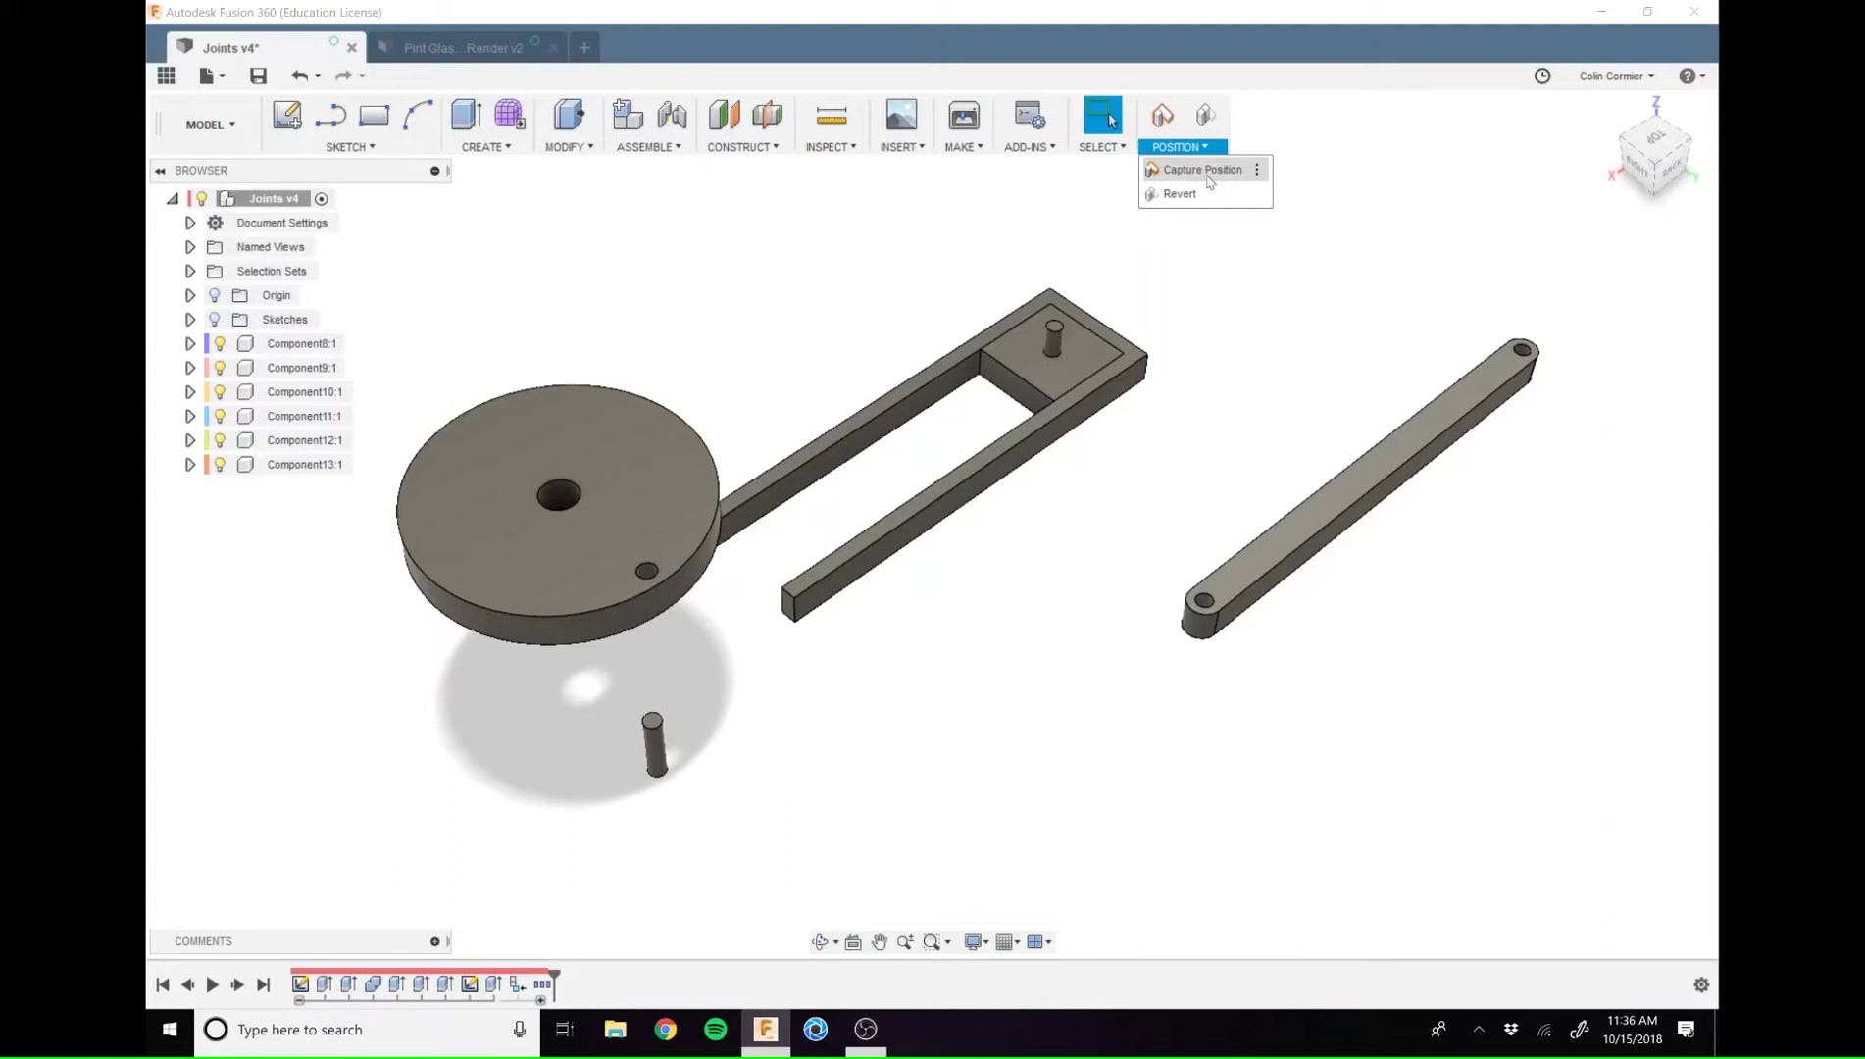
{"action": "left_click", "coordinate": [1203, 171]}
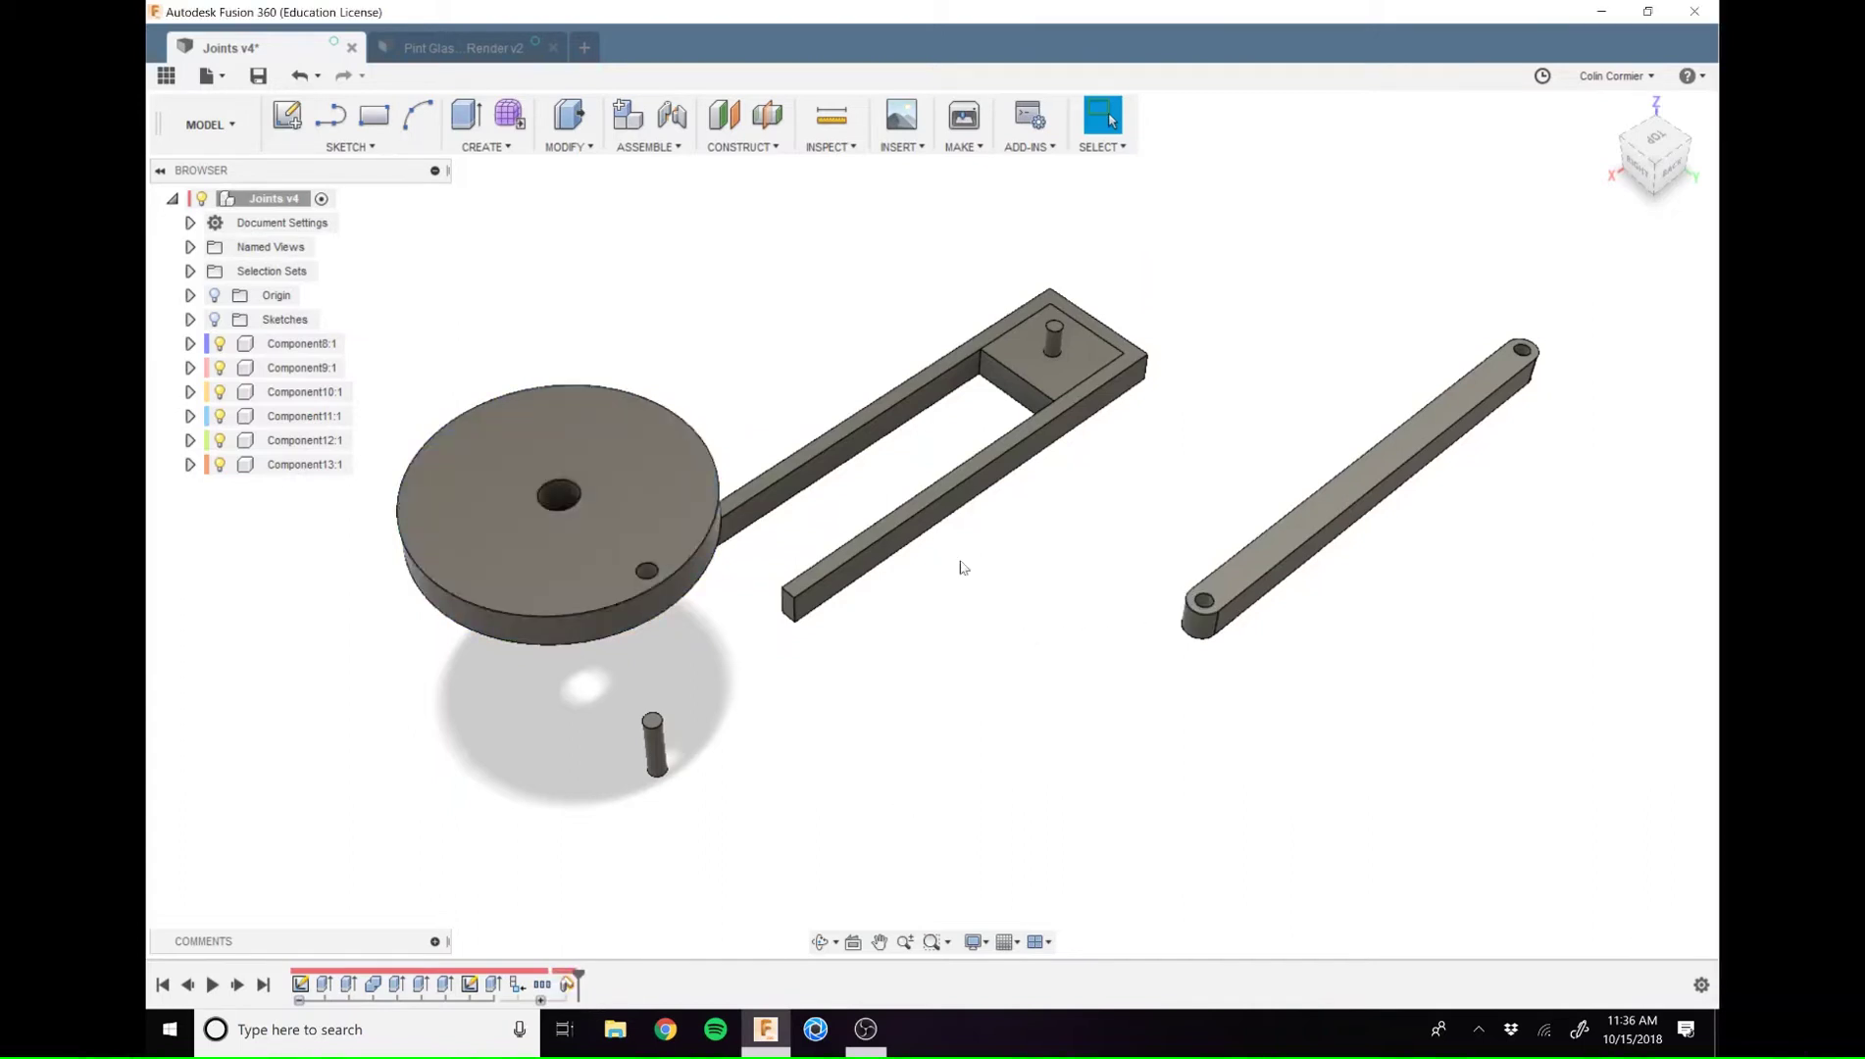
Move the disc again and delete the captured position from the timeline
{"action": "left_click_drag", "start_coordinate": [736, 559], "coordinate": [917, 575]}
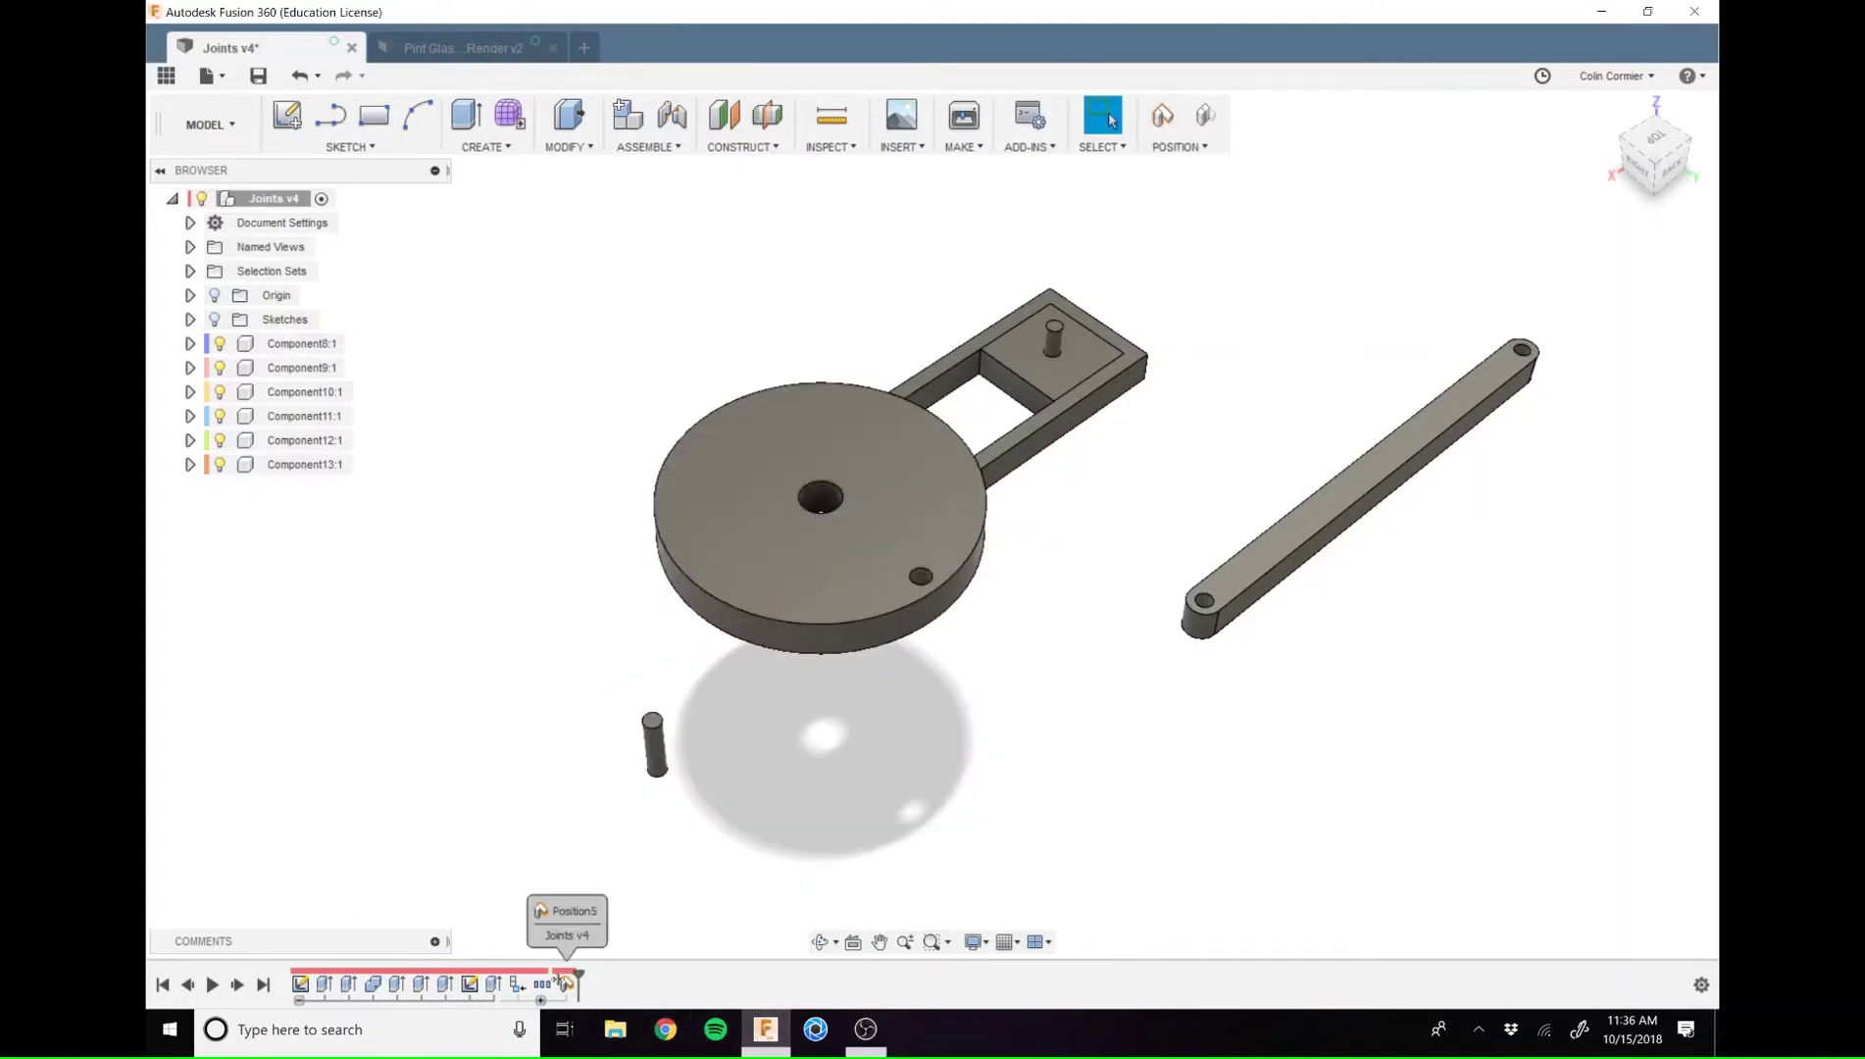
{"action": "right_click", "coordinate": [567, 983]}
{"action": "left_click", "coordinate": [674, 926]}
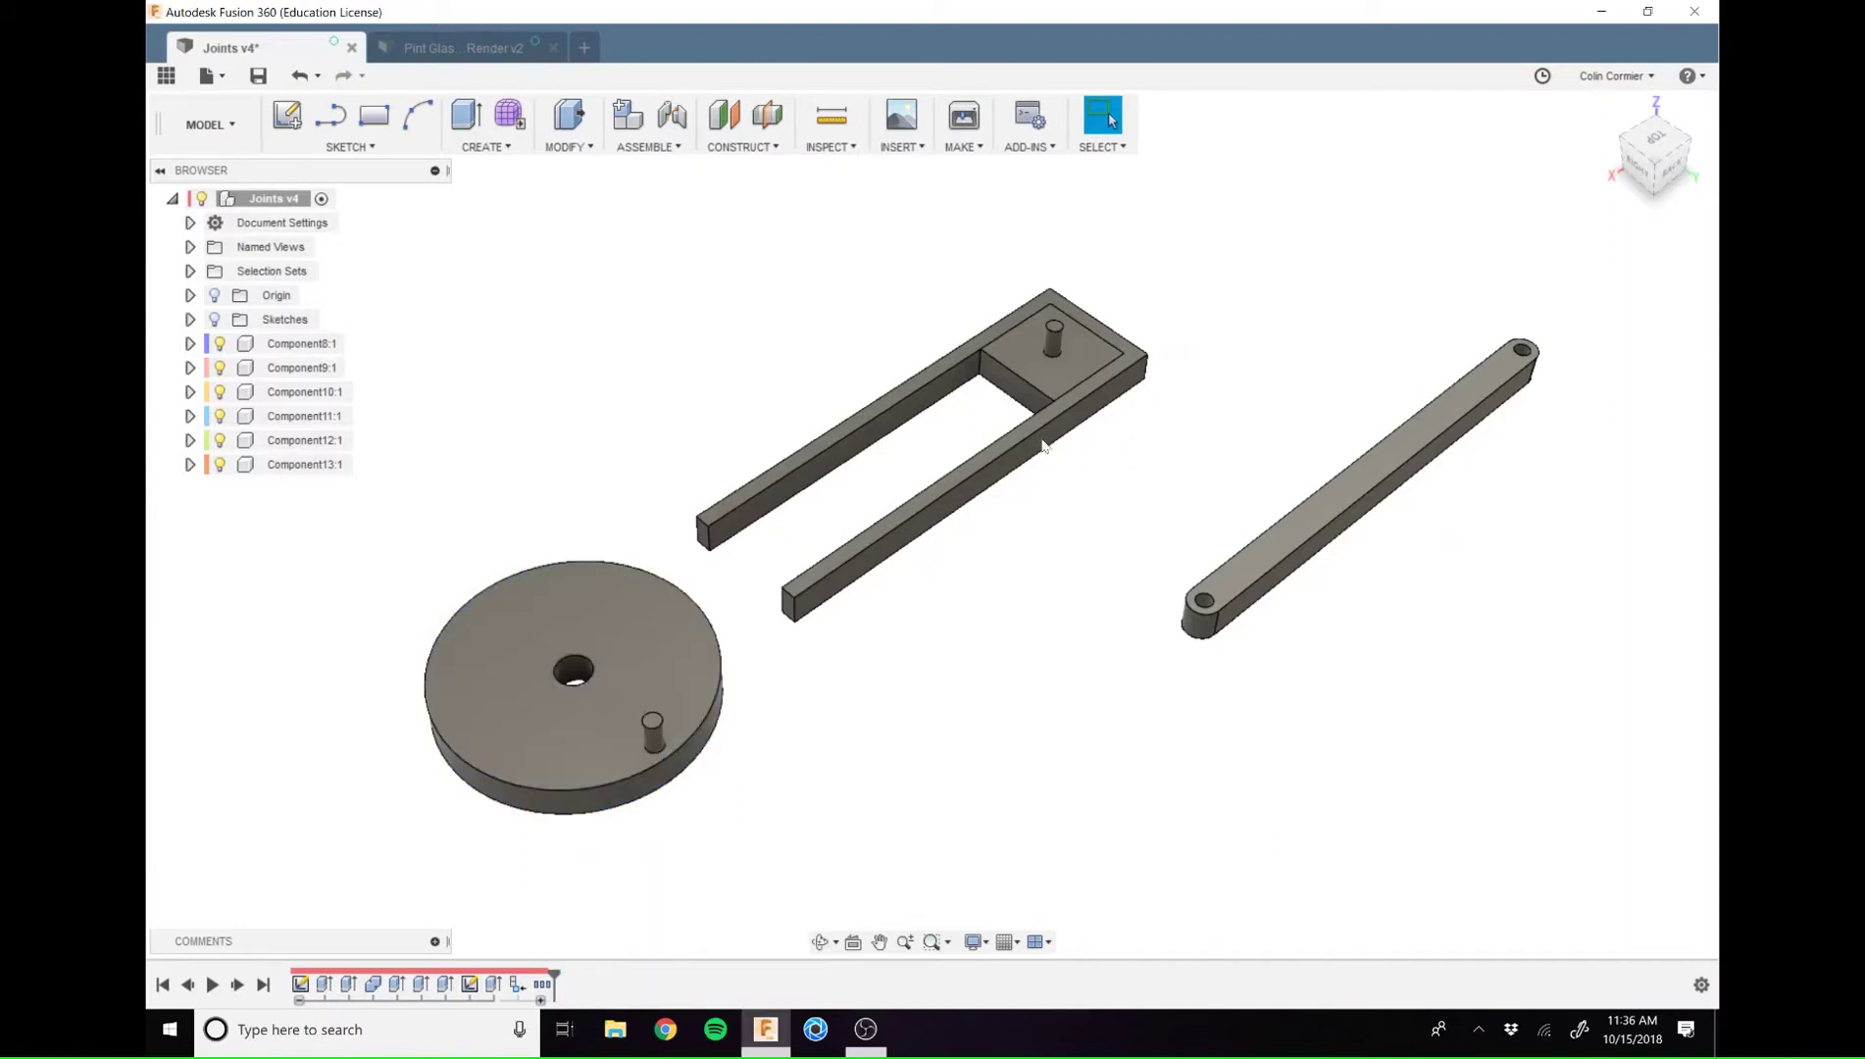
Move the disc off its pin and revert it to its original position, repeating this once more
{"action": "left_click", "coordinate": [1157, 148]}
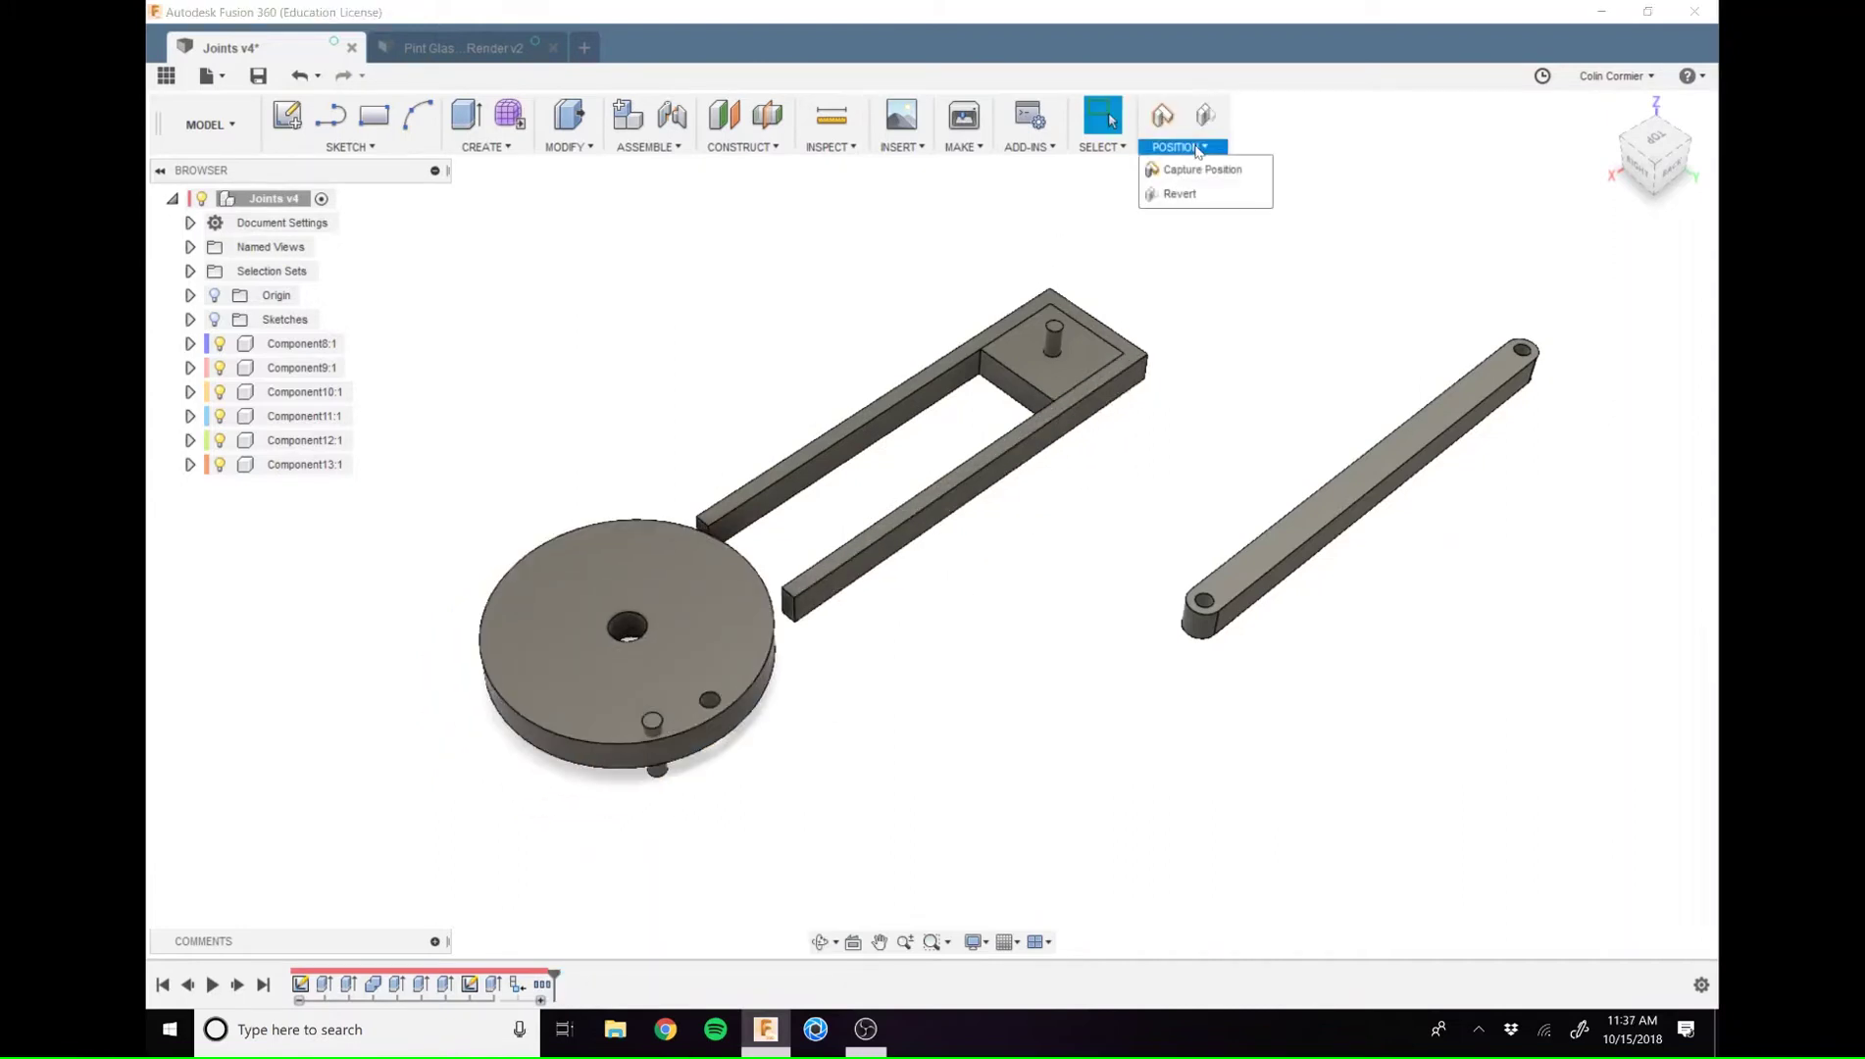
{"action": "left_click", "coordinate": [1219, 195]}
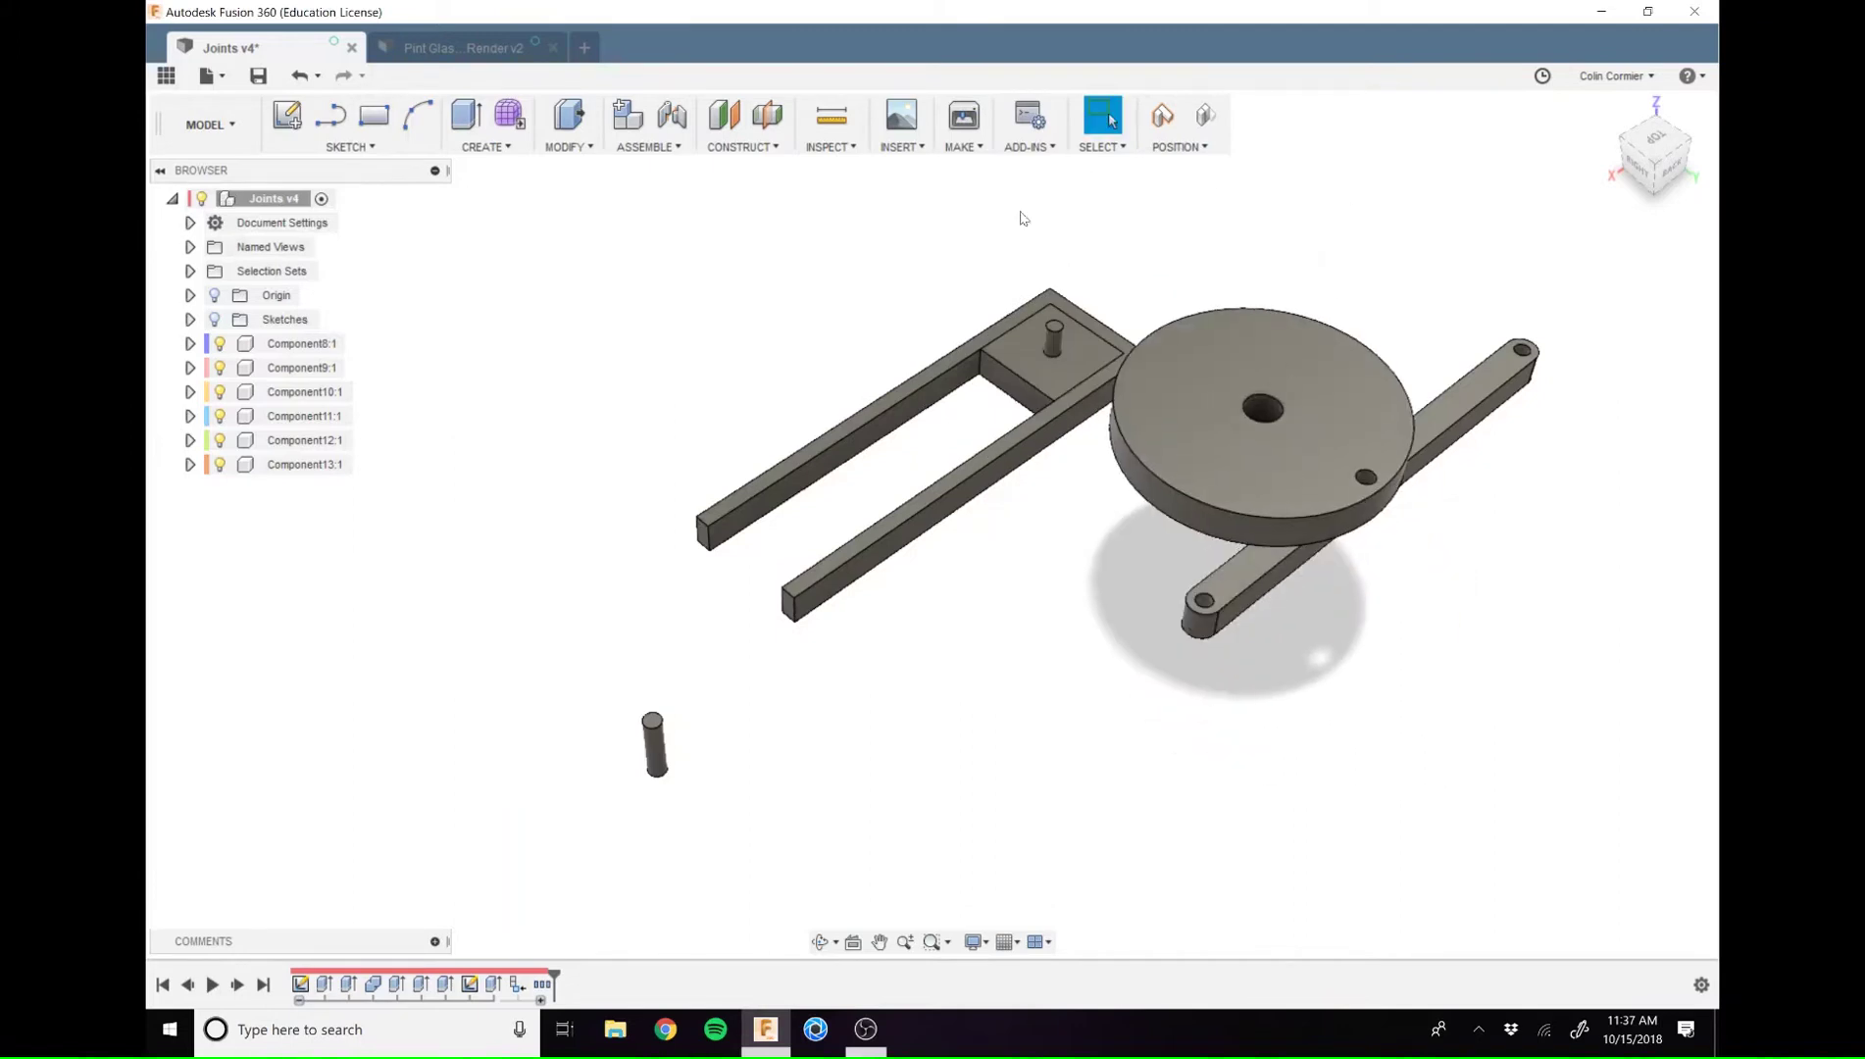
{"action": "left_click", "coordinate": [1208, 118]}
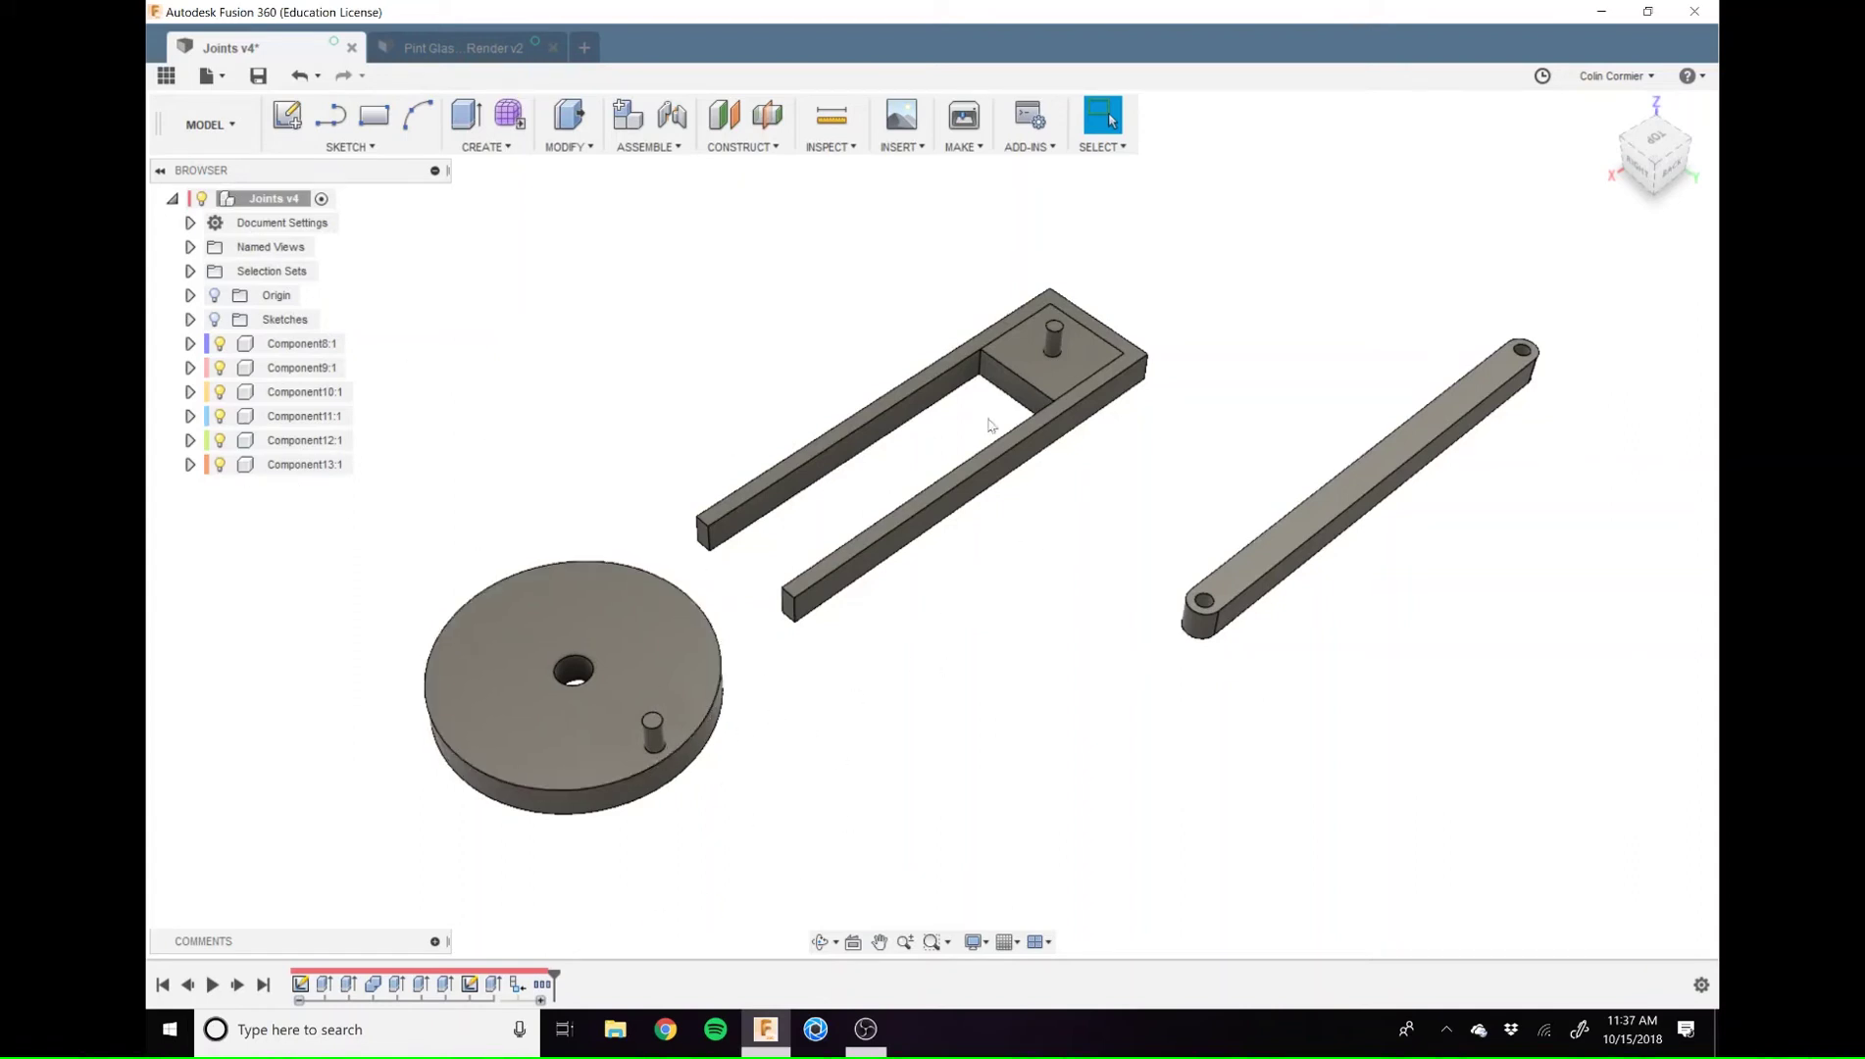
Ground Component12, the U-shaped frame, so that it is fixed in place
{"action": "middle_click_drag", "start_coordinate": [1047, 615], "coordinate": [1140, 564]}
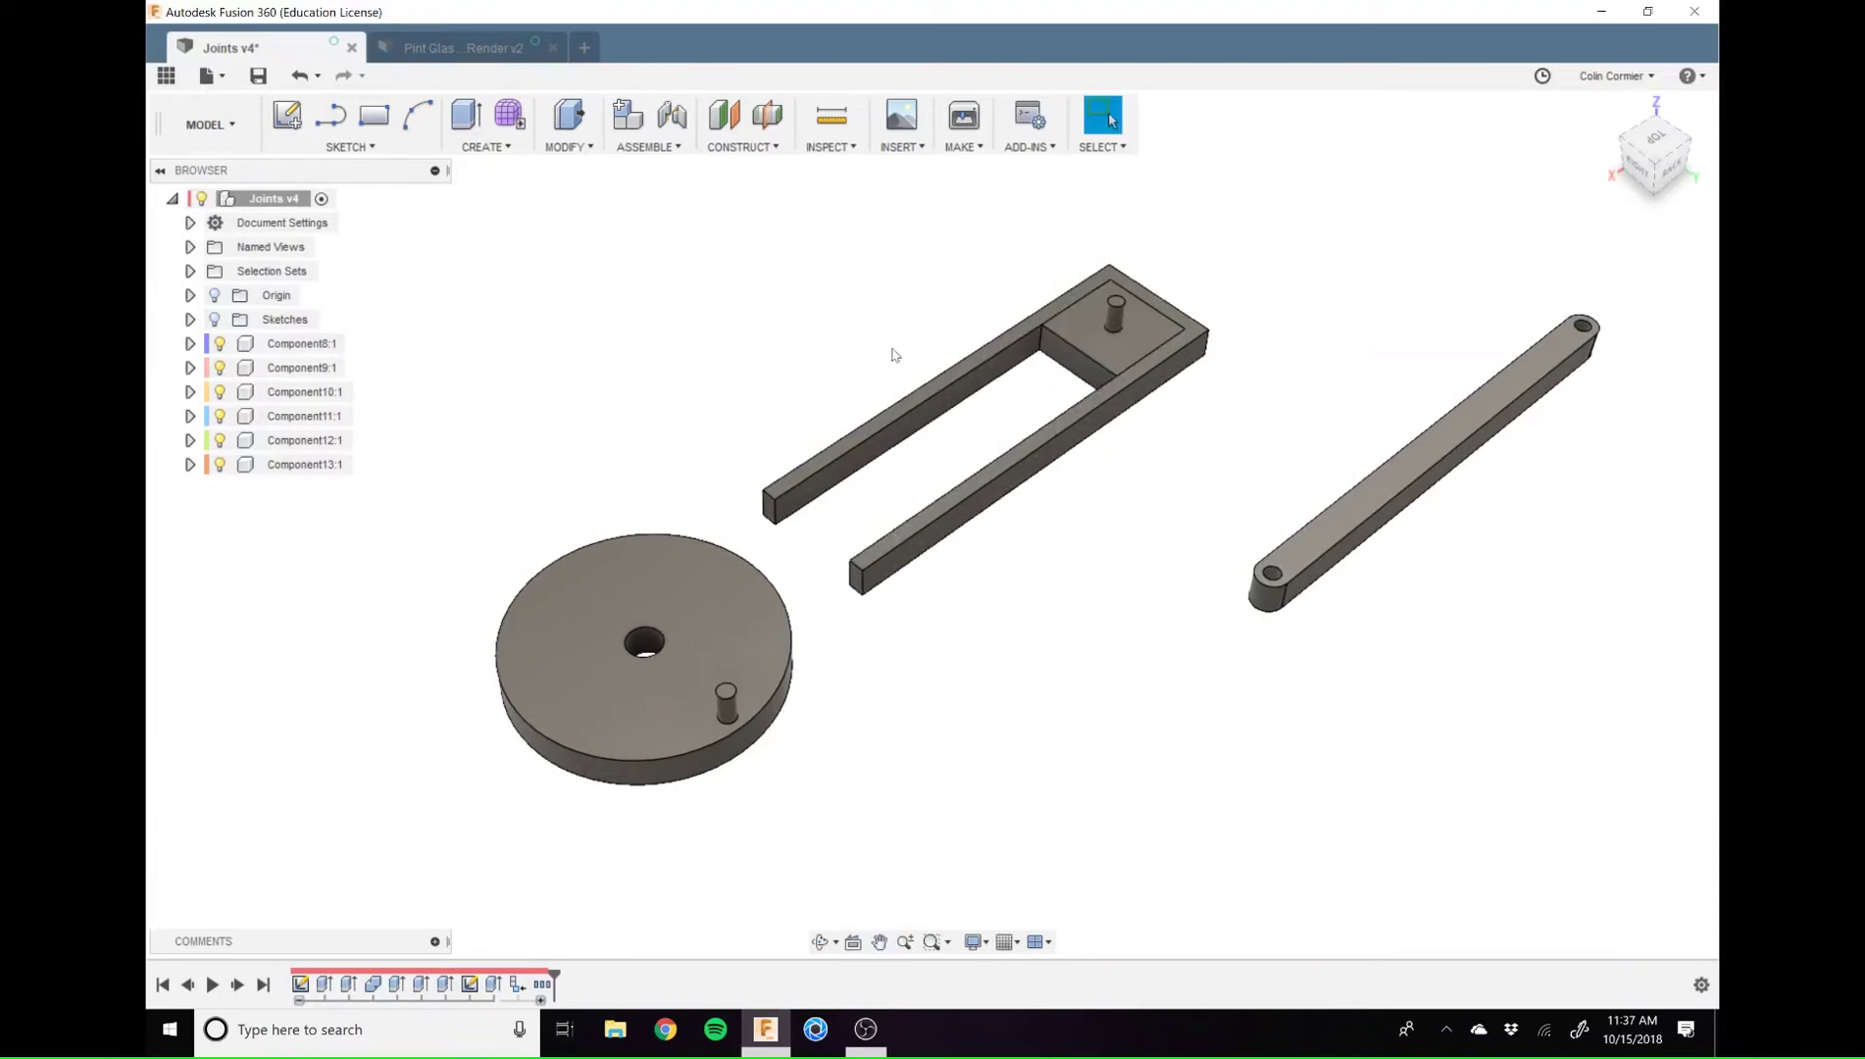
{"action": "left_click_drag", "start_coordinate": [856, 451], "coordinate": [1069, 564]}
{"action": "left_click", "coordinate": [916, 410]}
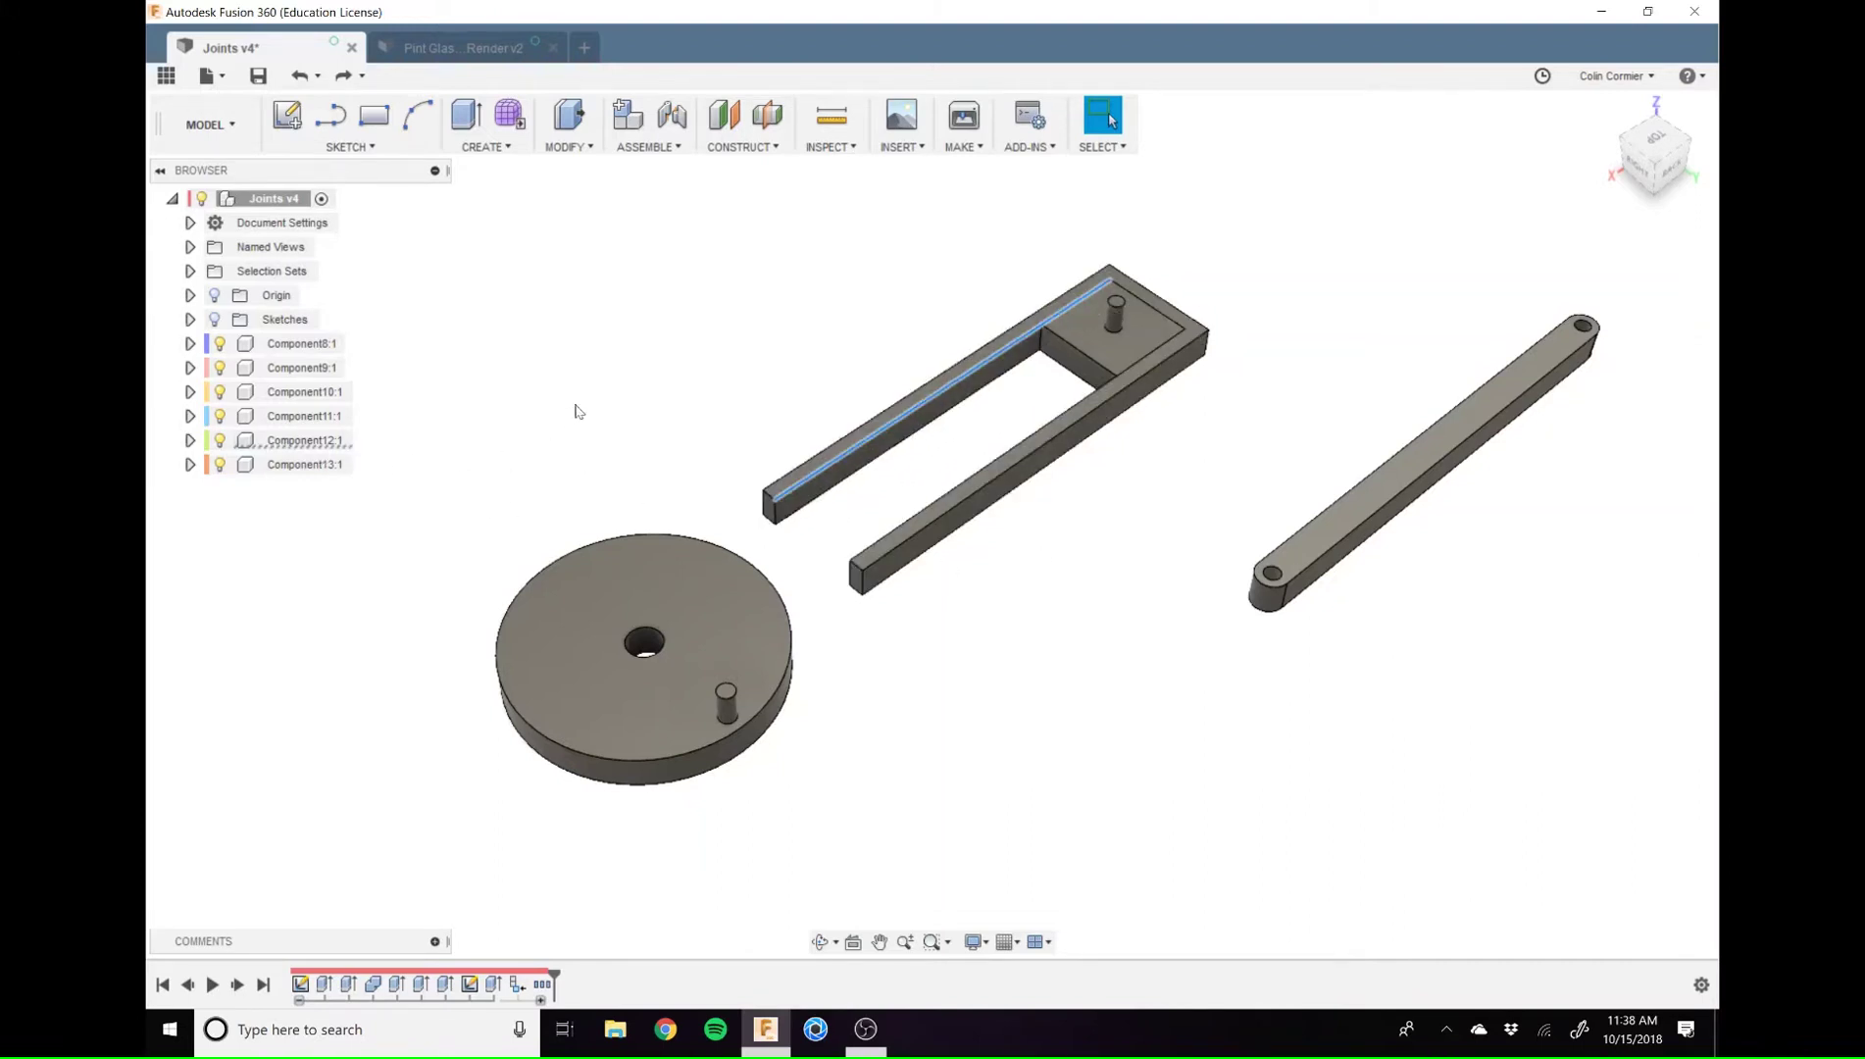
{"action": "left_click", "coordinate": [702, 382]}
{"action": "left_click", "coordinate": [328, 444]}
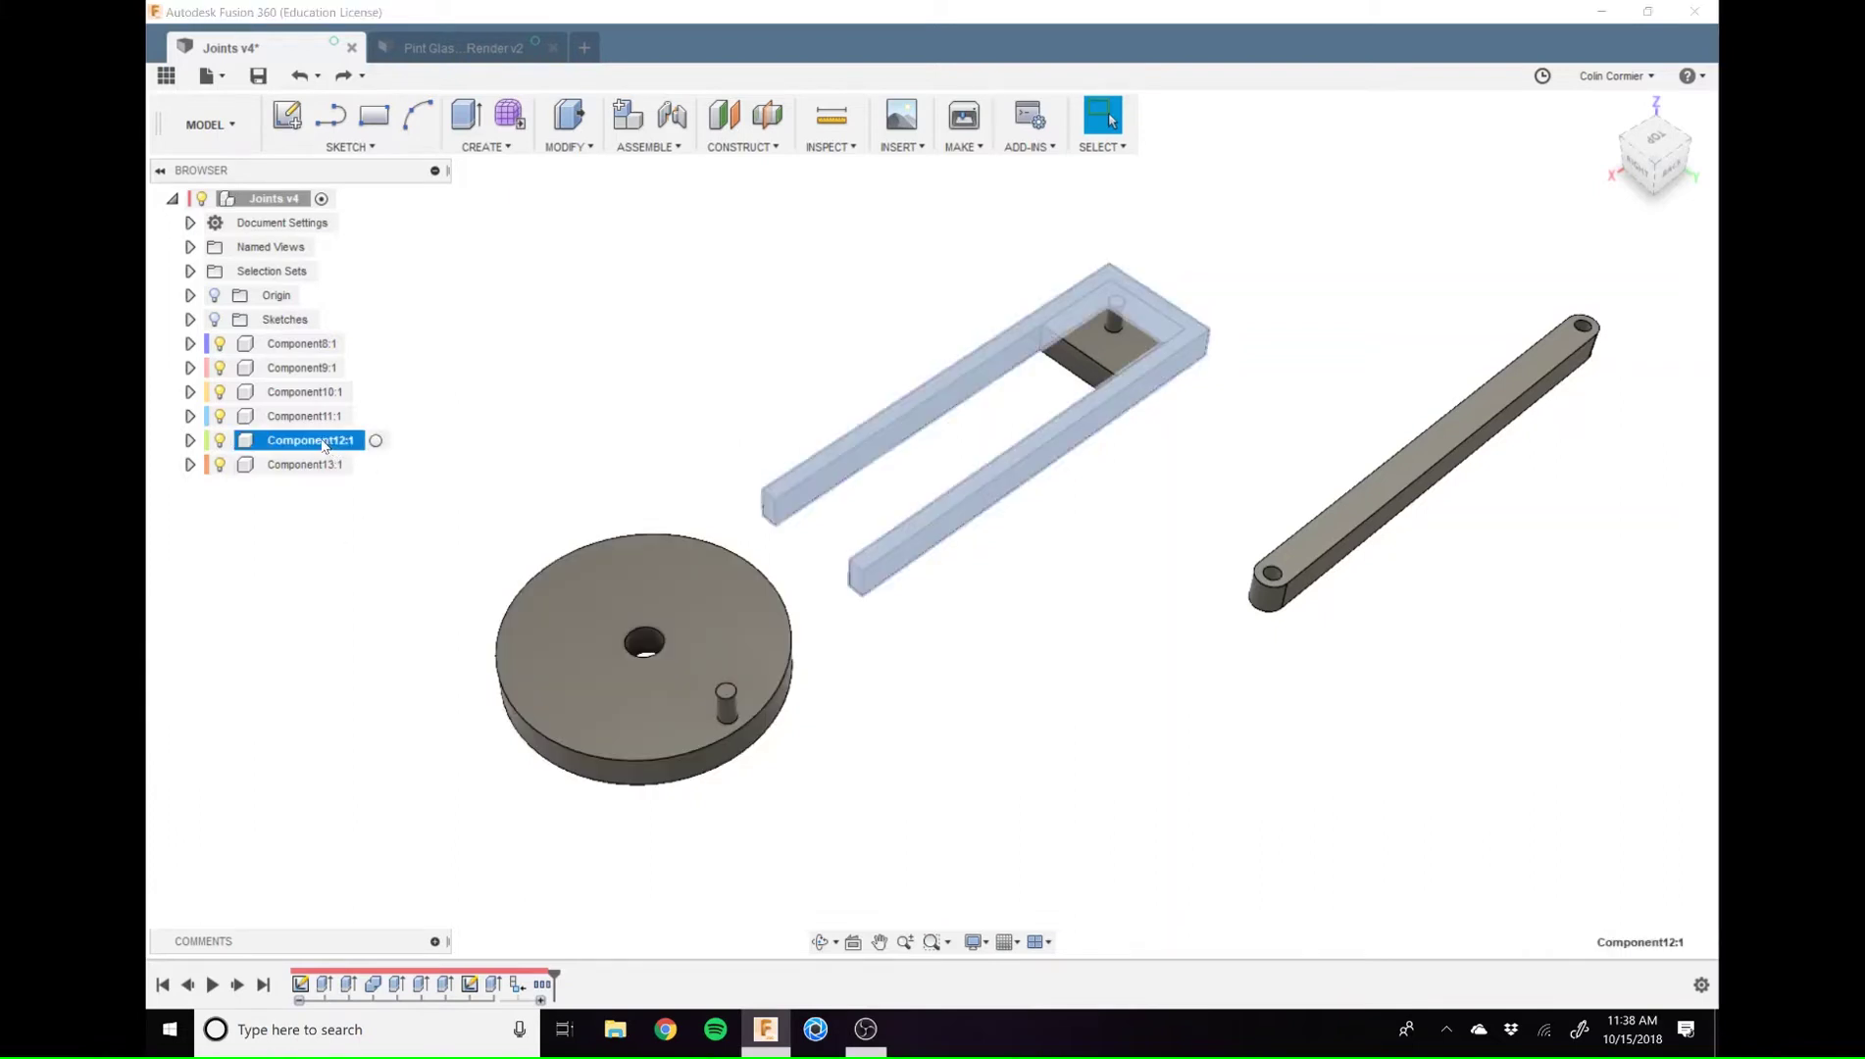
{"action": "right_click", "coordinate": [324, 444]}
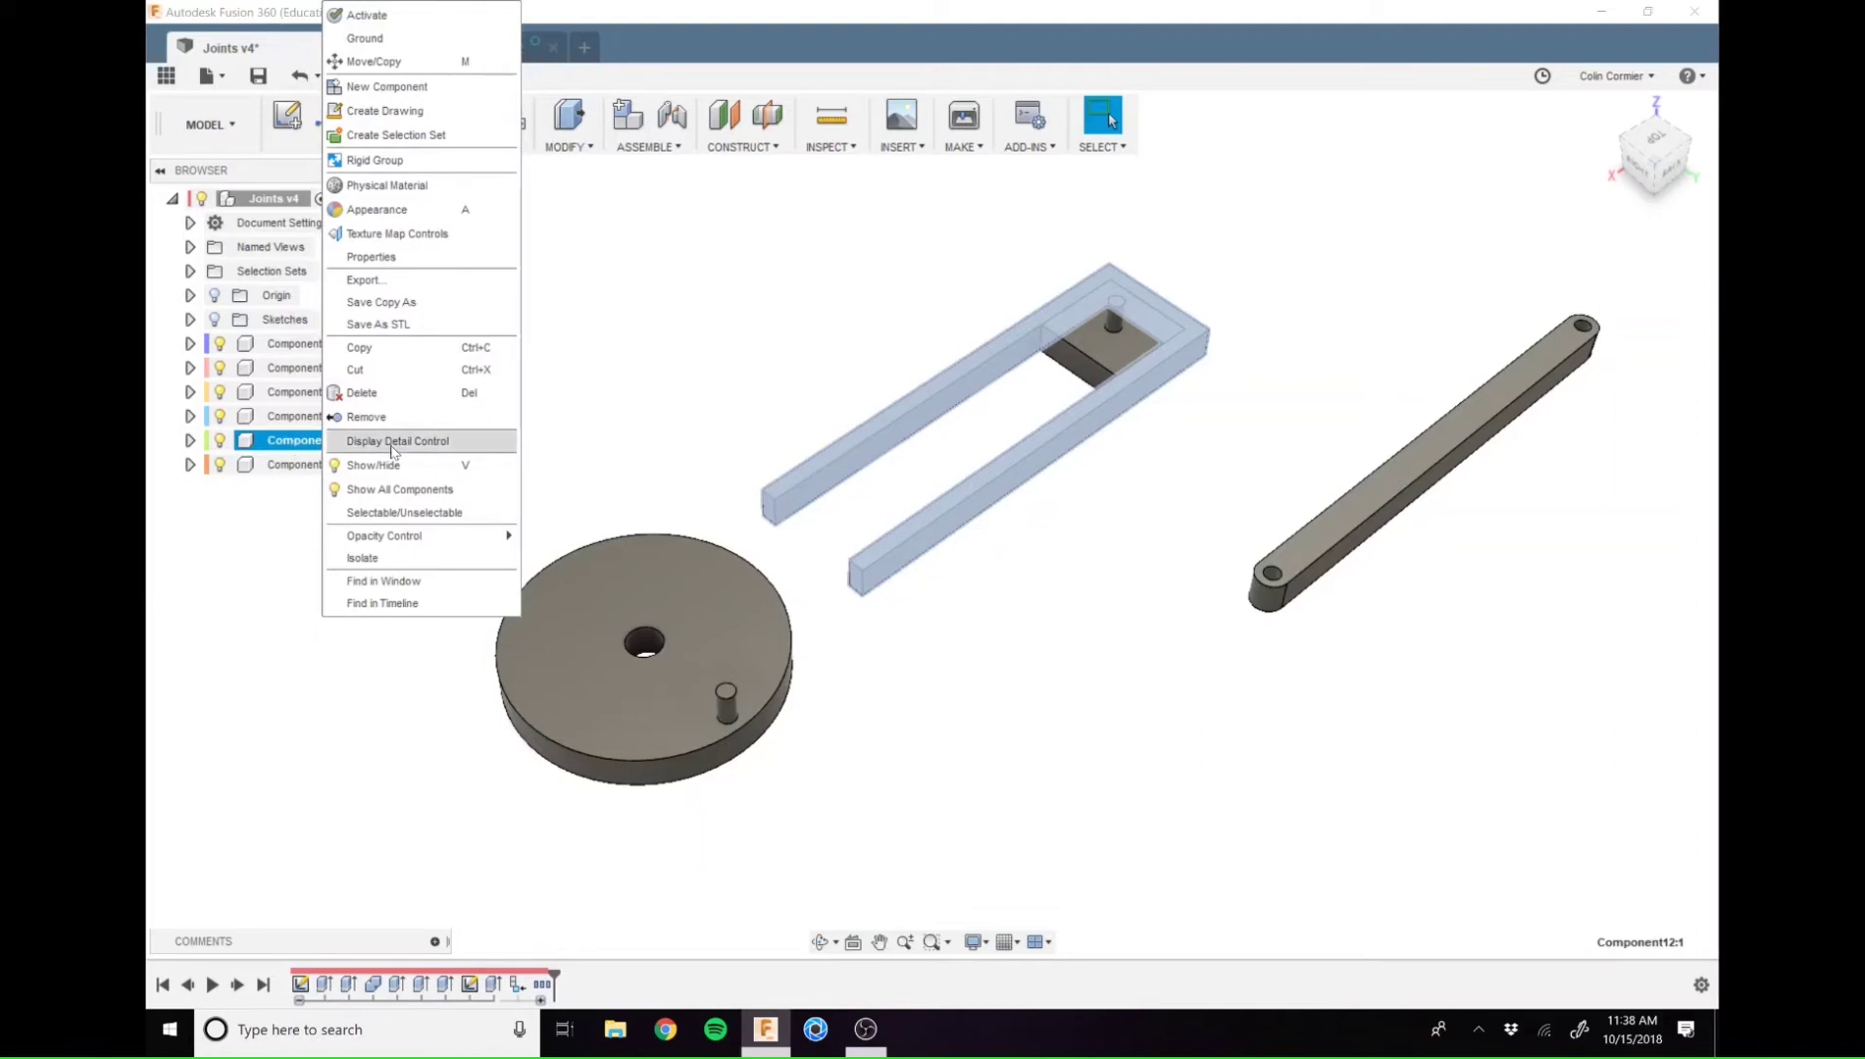
{"action": "left_click", "coordinate": [357, 40]}
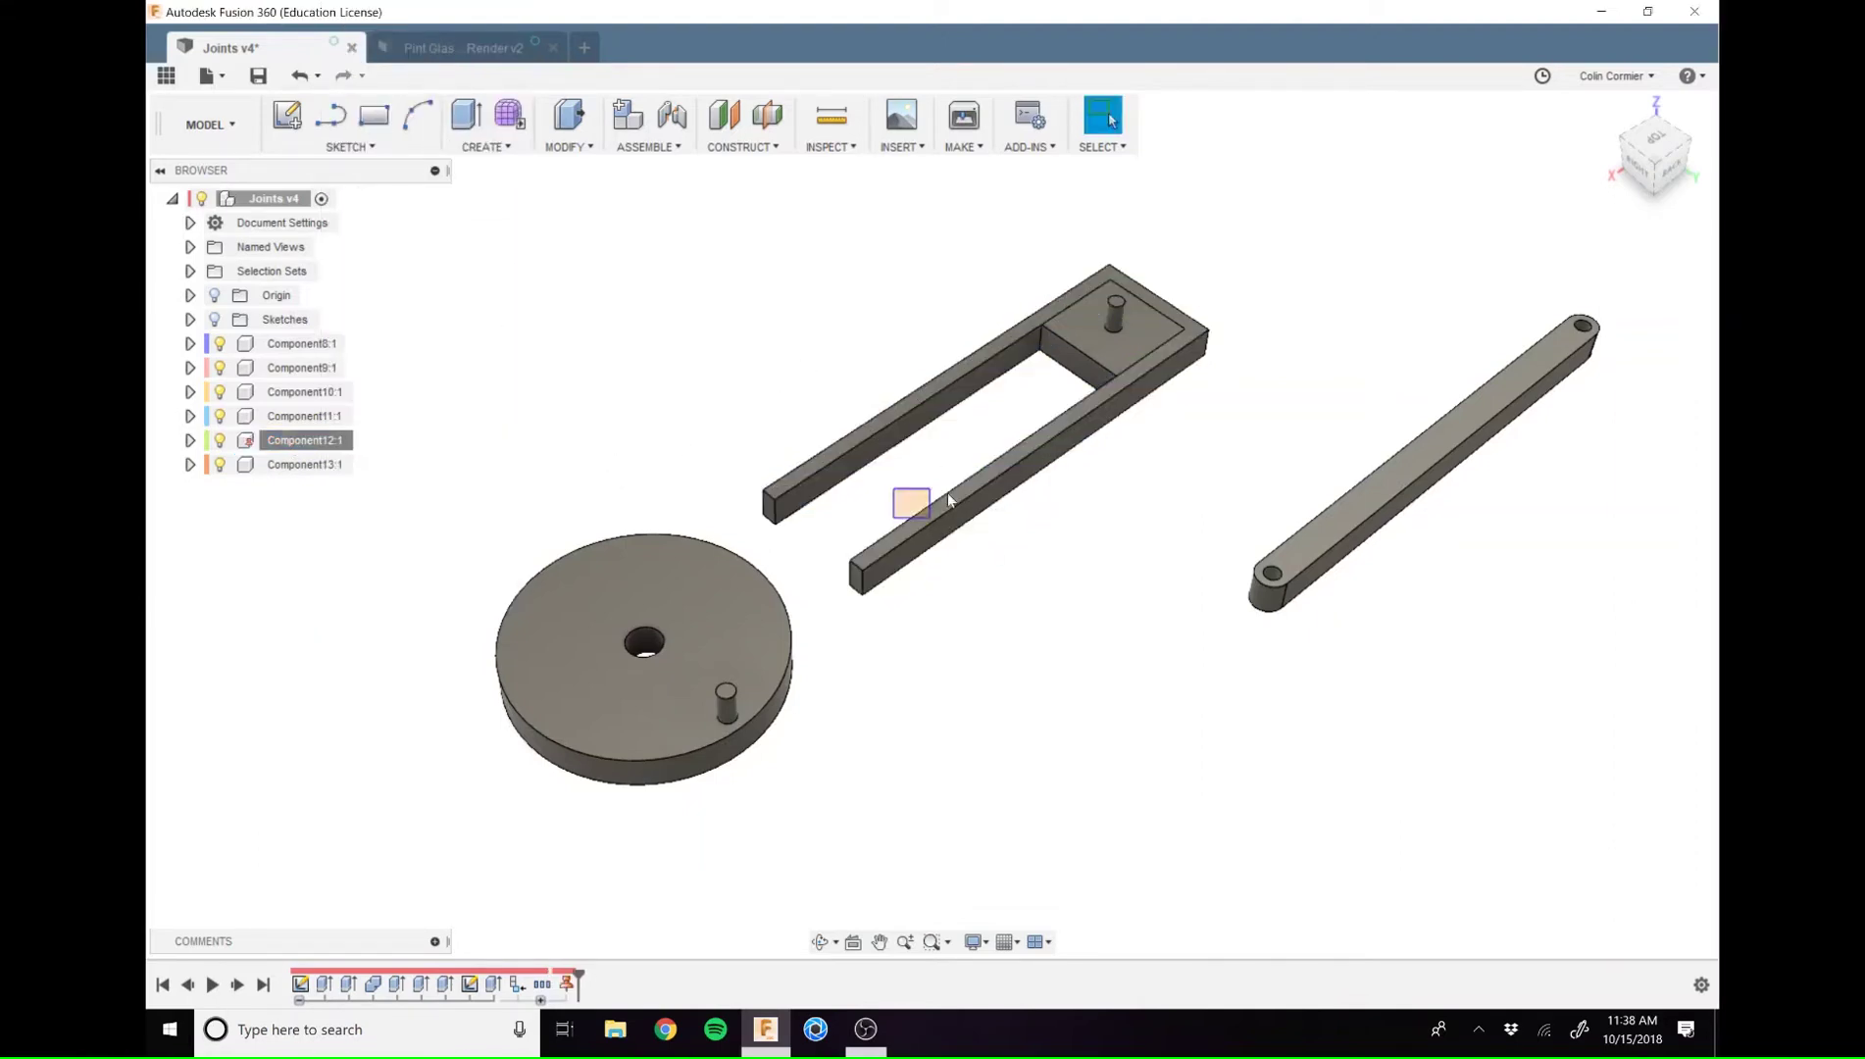
Examine the grounded U-shaped frame in the model and as Component12 in the browser, checking whether it can still be moved
{"action": "left_click", "coordinate": [863, 596]}
{"action": "left_click", "coordinate": [872, 472]}
{"action": "left_click", "coordinate": [767, 490]}
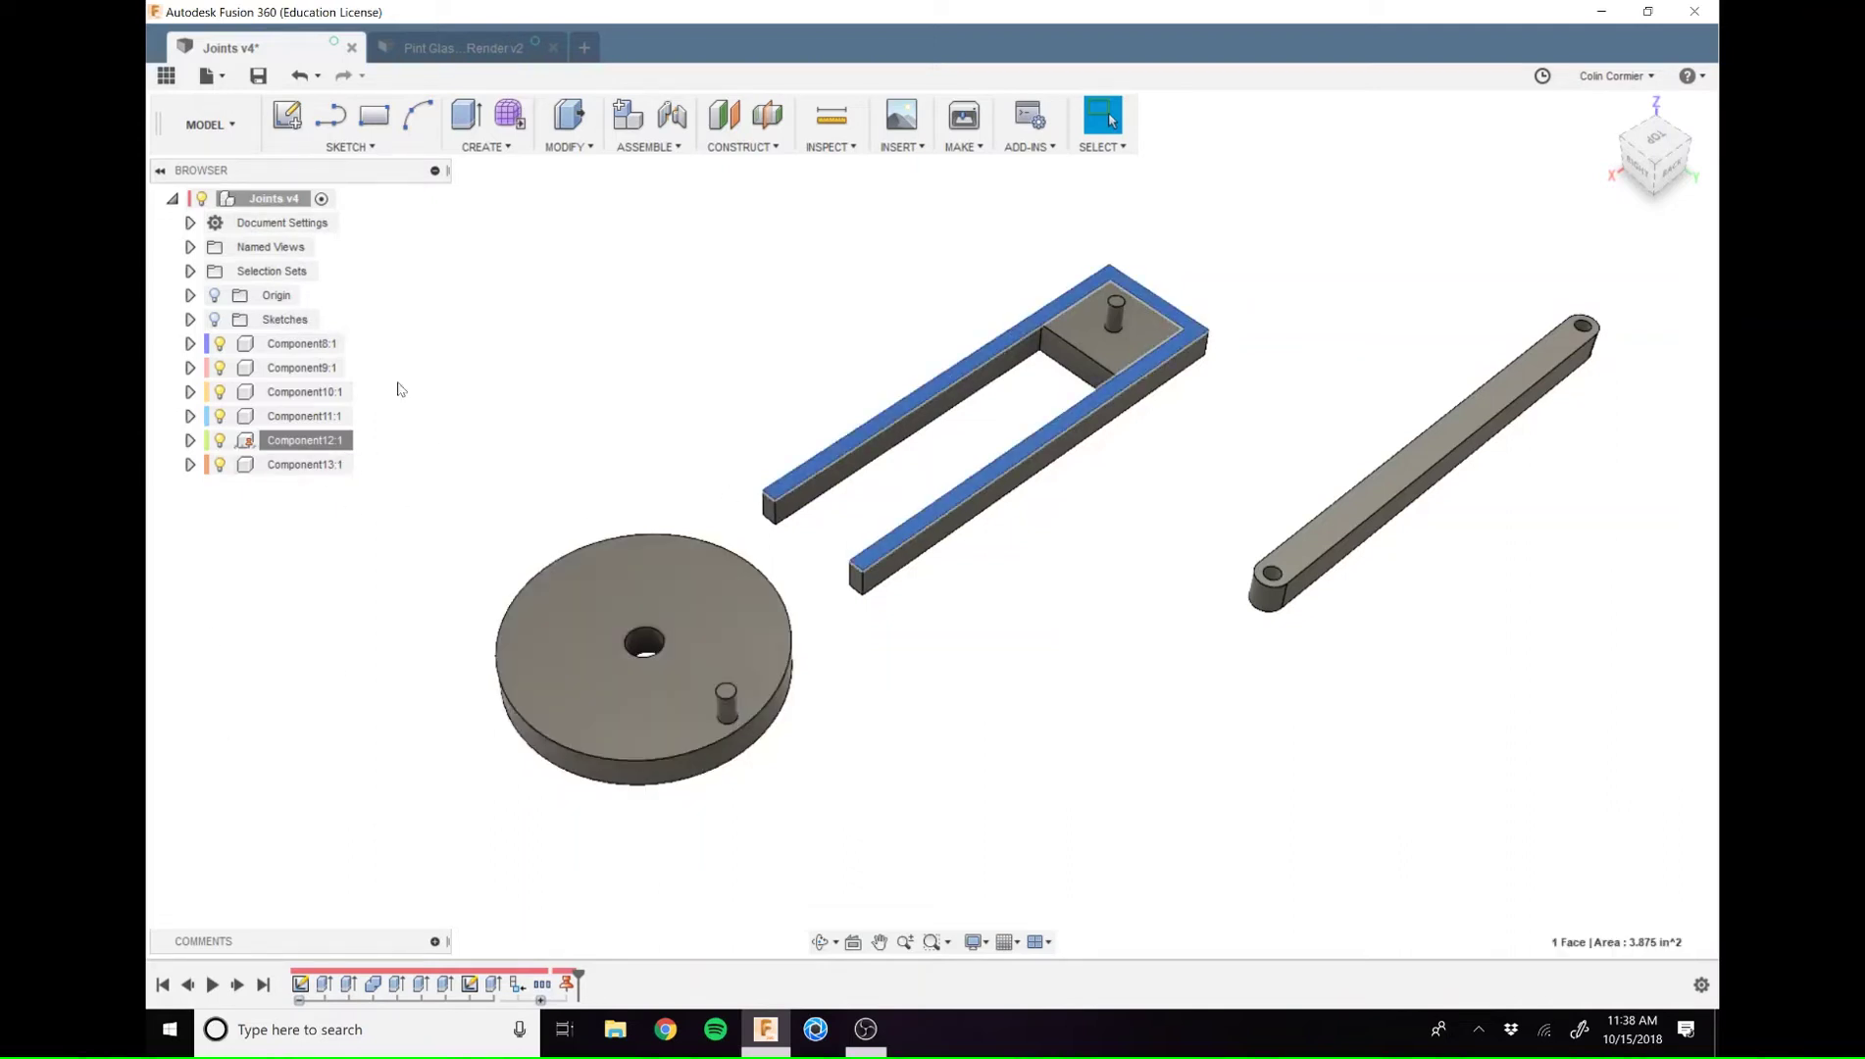
{"action": "left_click", "coordinate": [401, 537]}
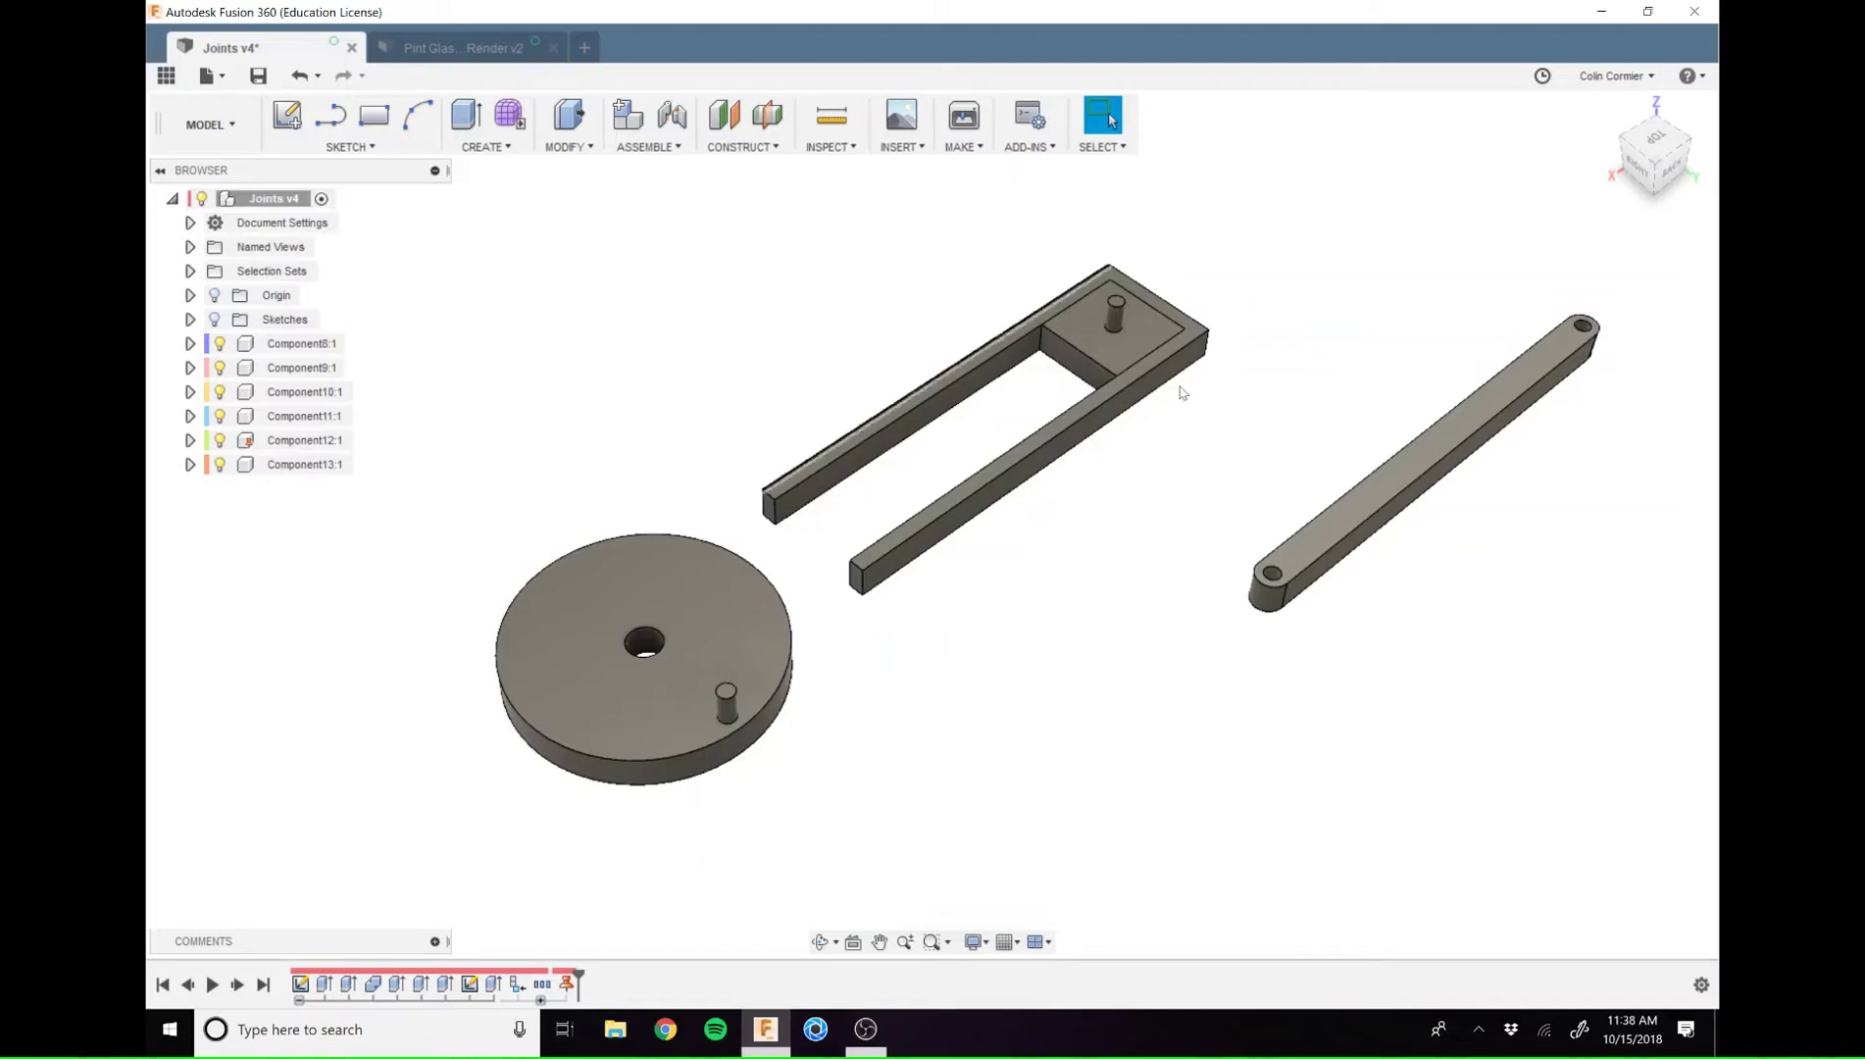
{"action": "left_click", "coordinate": [958, 499]}
{"action": "left_click", "coordinate": [1167, 632]}
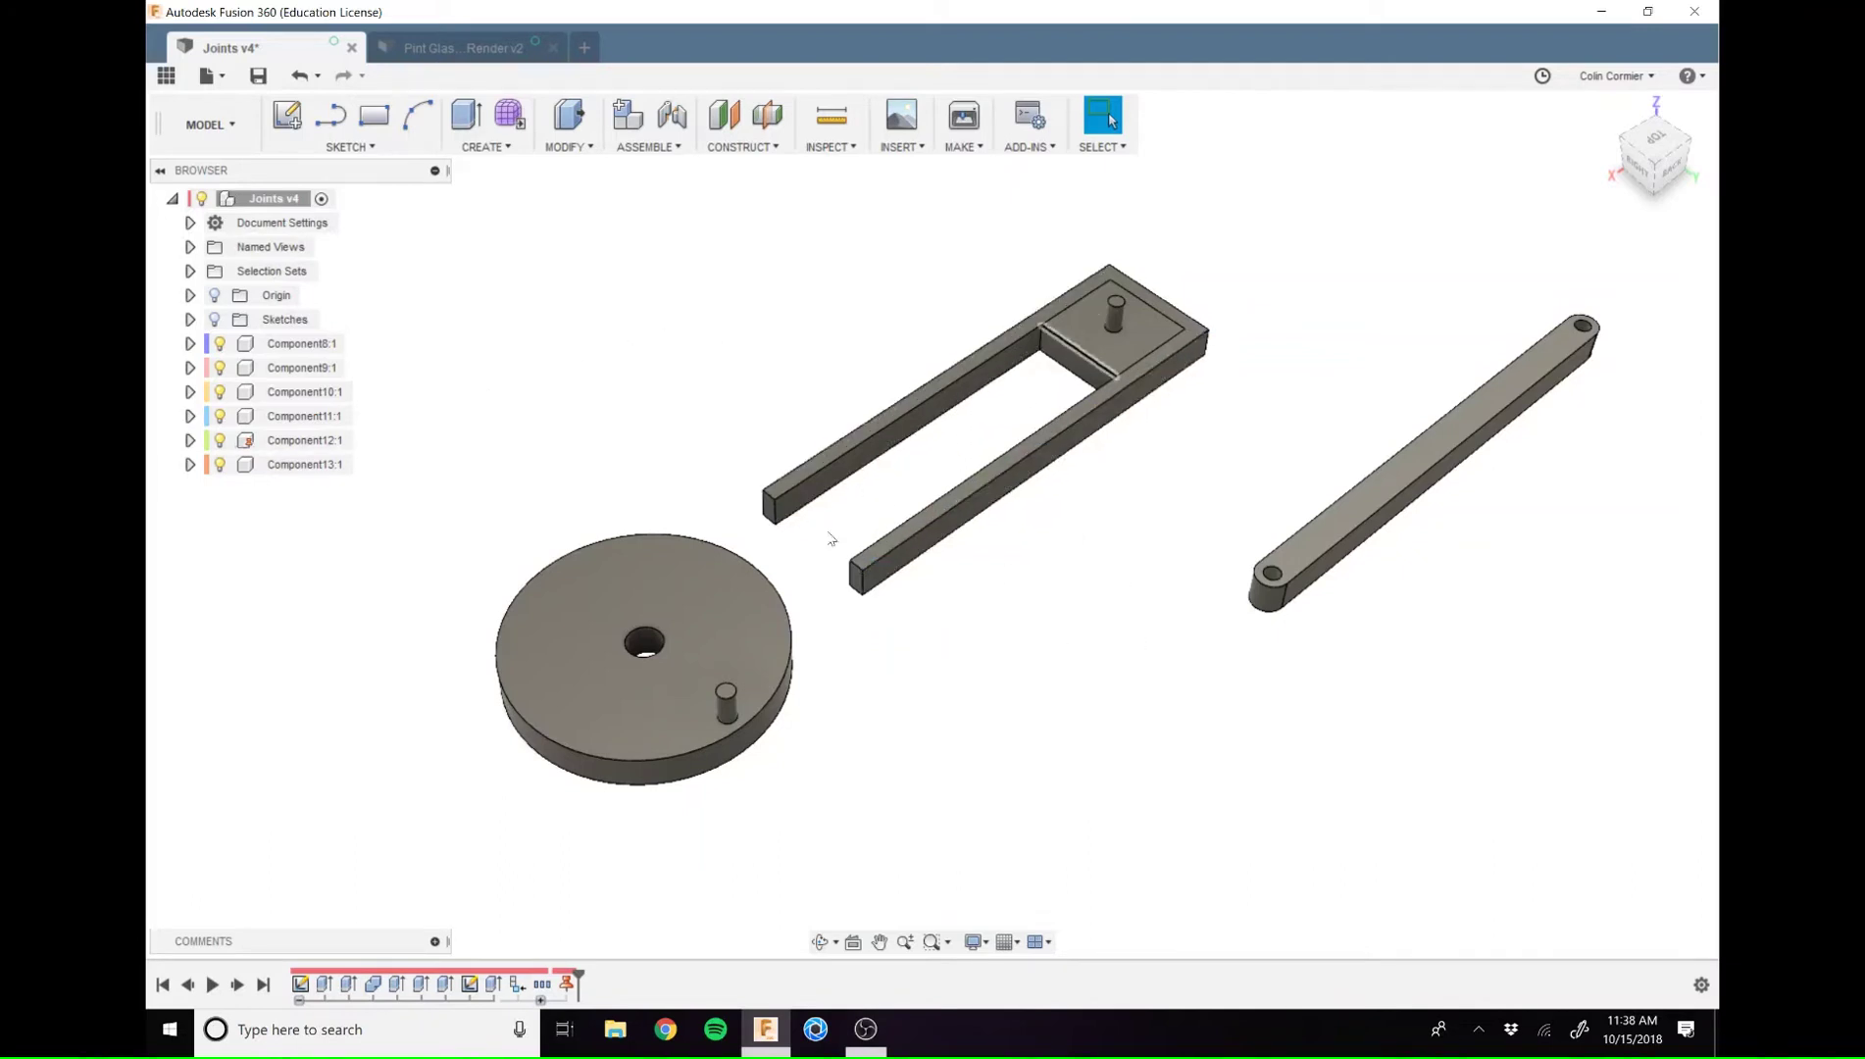
{"action": "left_click", "coordinate": [309, 440]}
{"action": "left_click", "coordinate": [532, 367]}
{"action": "left_click", "coordinate": [304, 441]}
{"action": "left_click", "coordinate": [545, 397]}
{"action": "left_click", "coordinate": [850, 483]}
{"action": "left_click", "coordinate": [770, 365]}
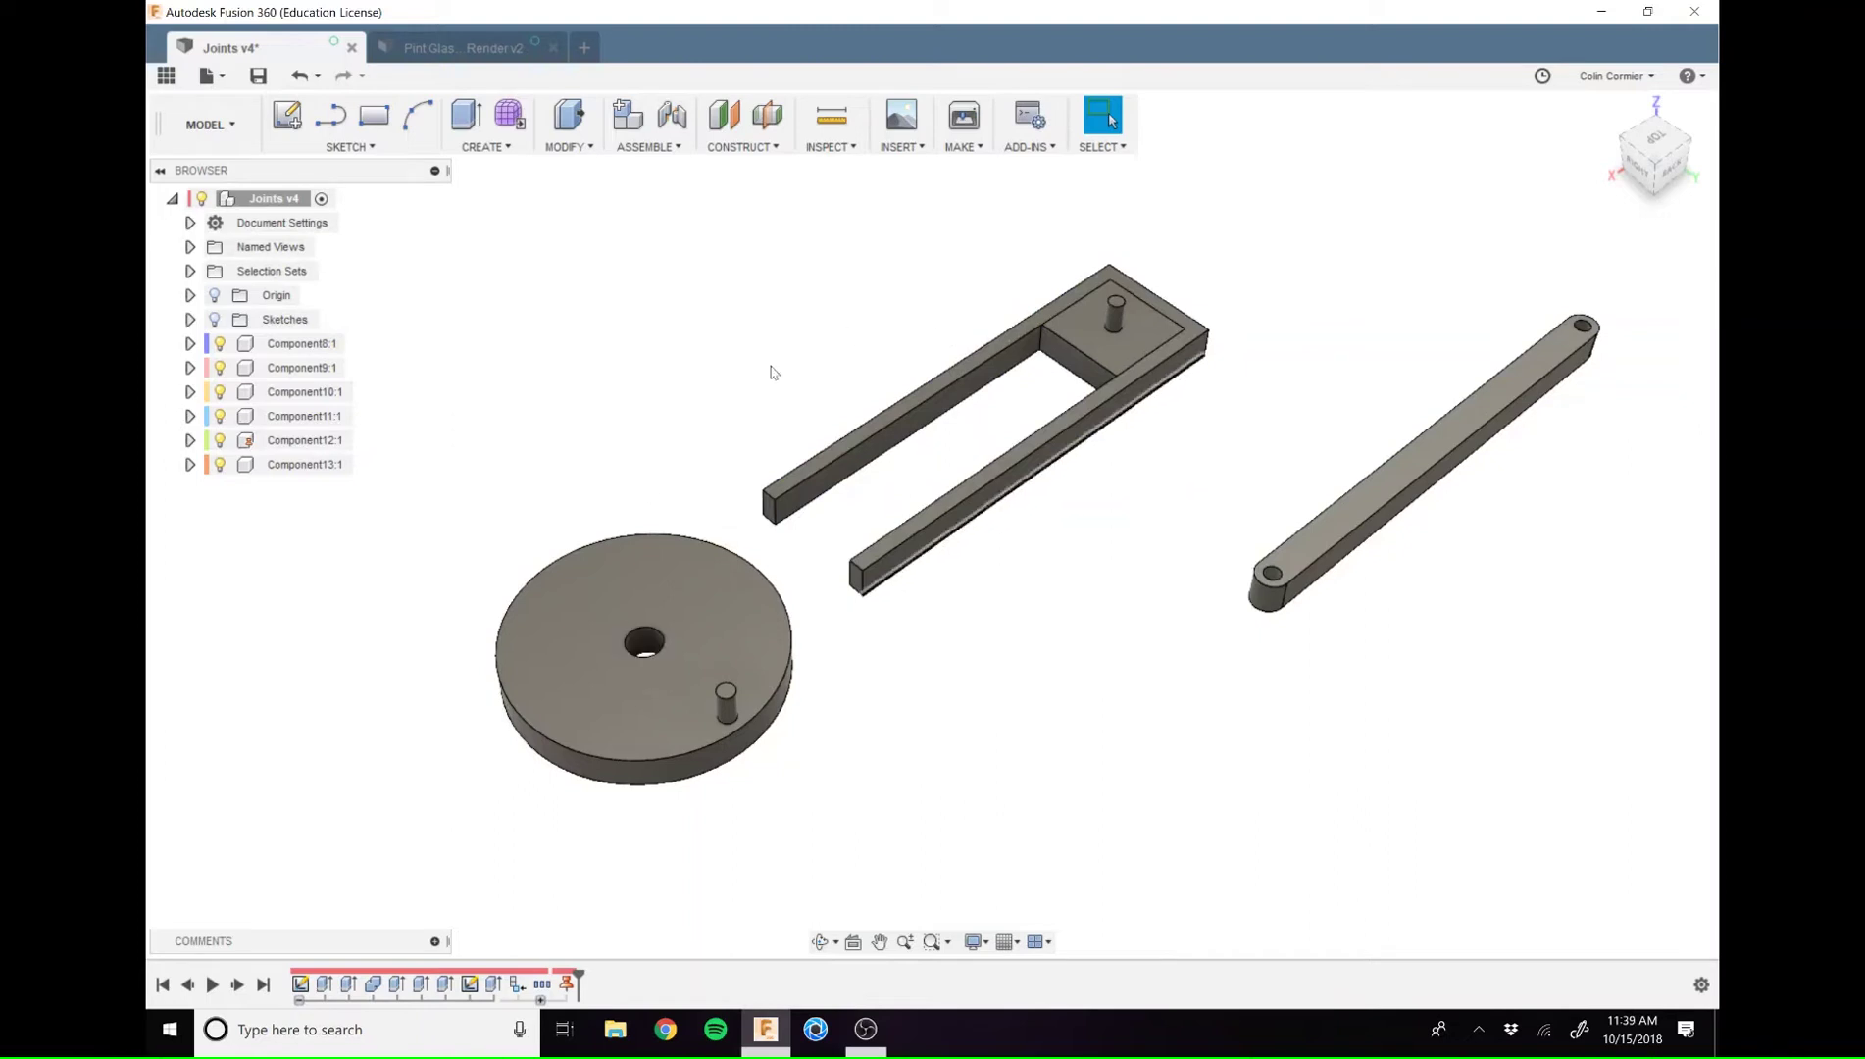
{"action": "middle_click_drag", "start_coordinate": [1033, 575], "coordinate": [1043, 604]}
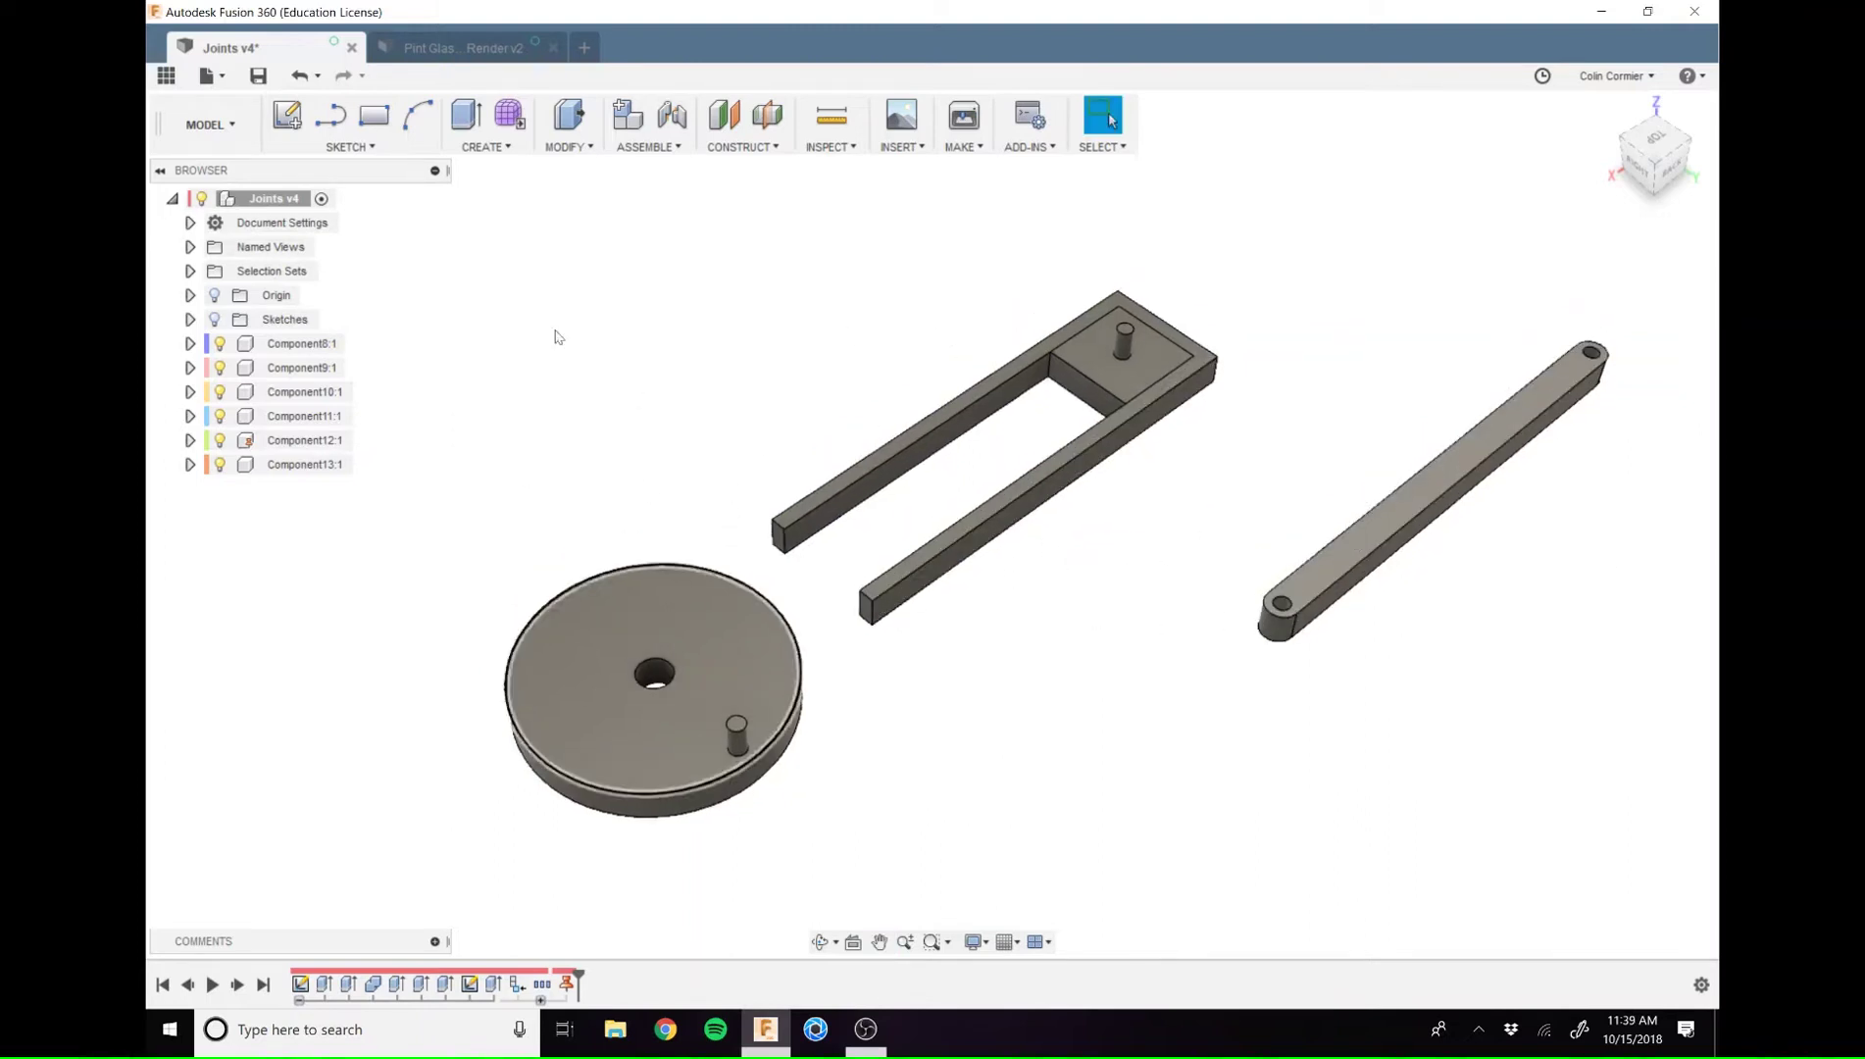
{"action": "left_click", "coordinate": [648, 148]}
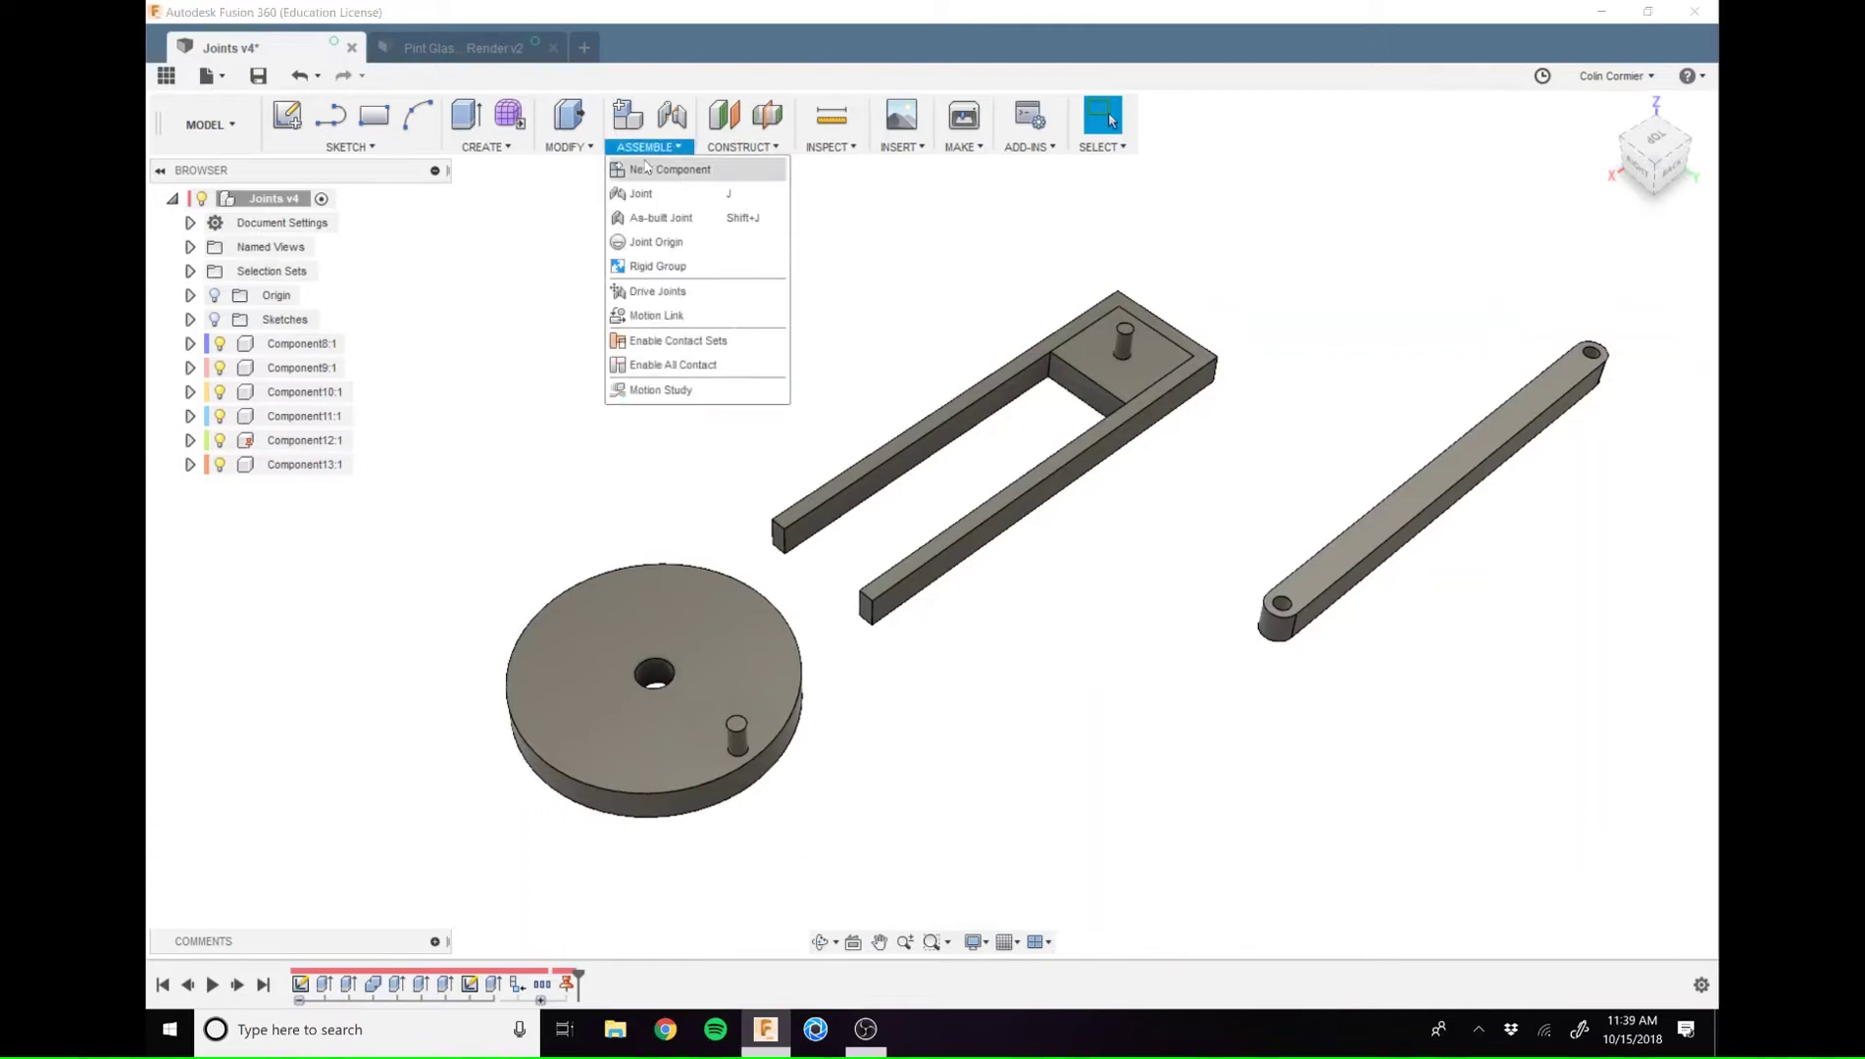
{"action": "left_click", "coordinate": [662, 148]}
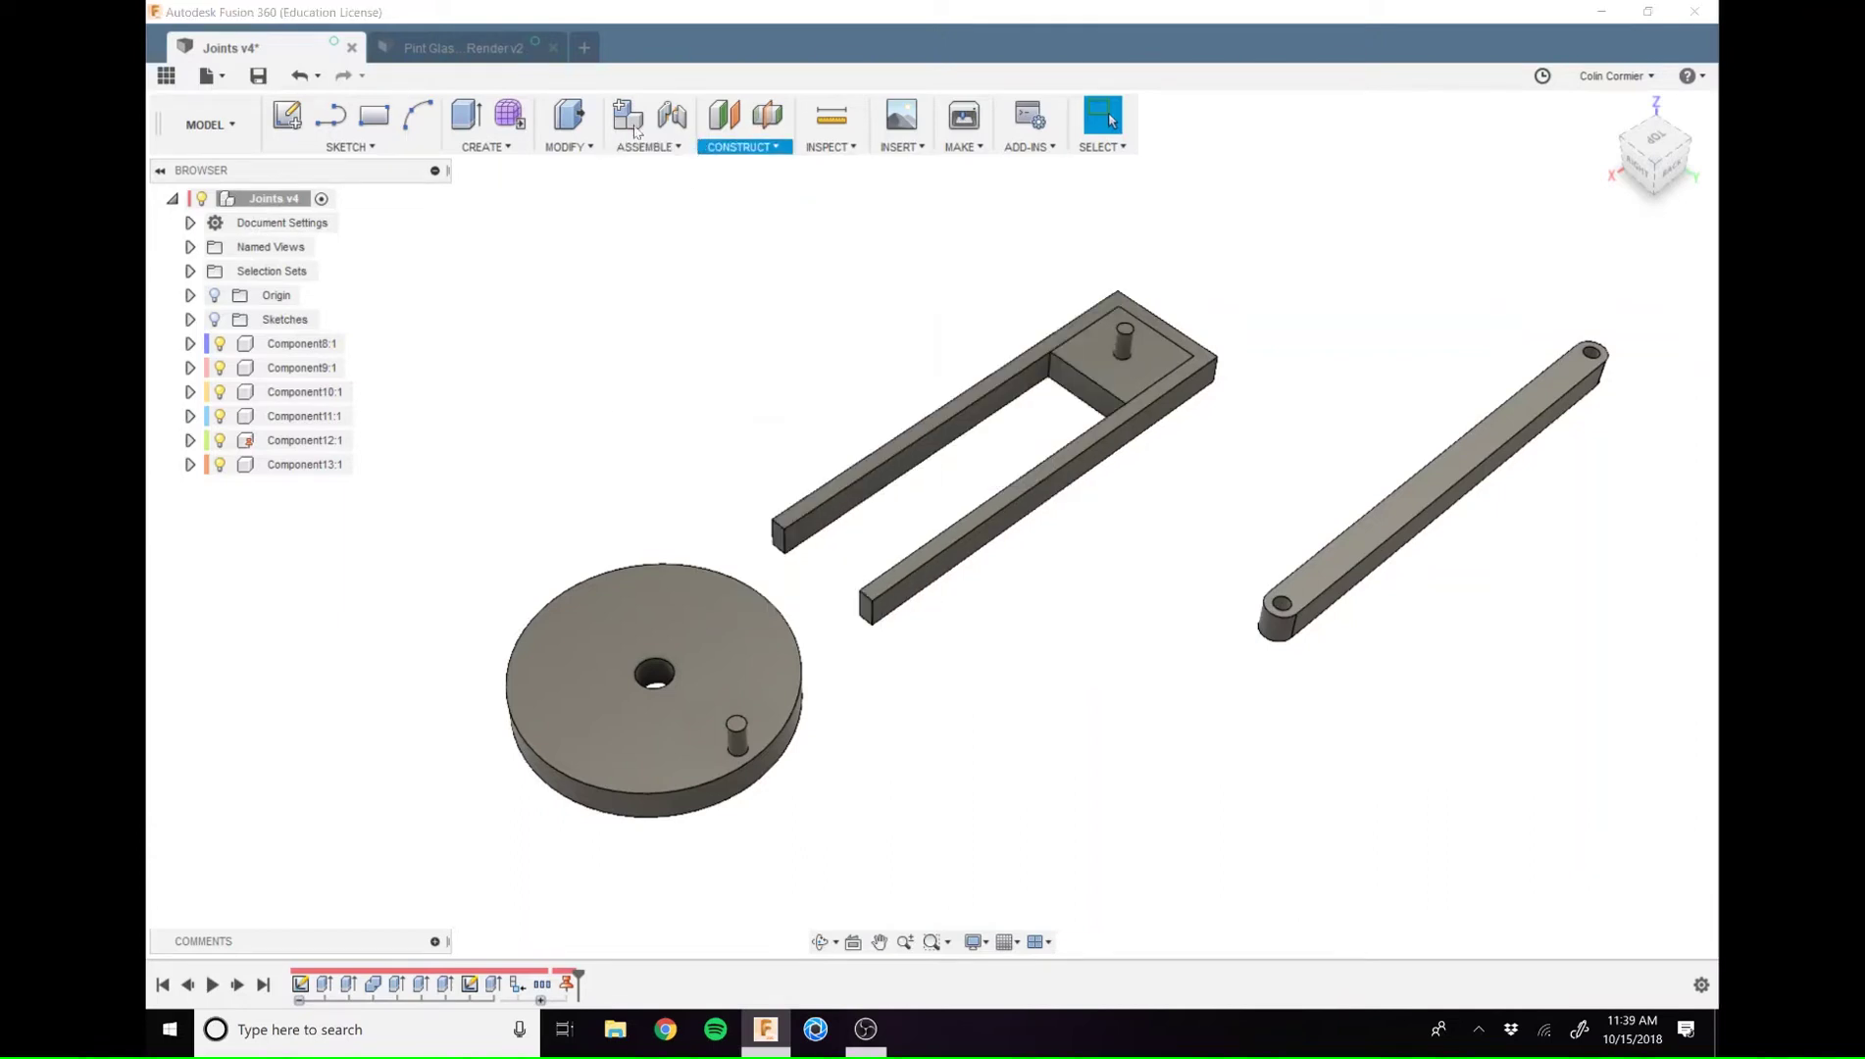
{"action": "left_click", "coordinate": [665, 149]}
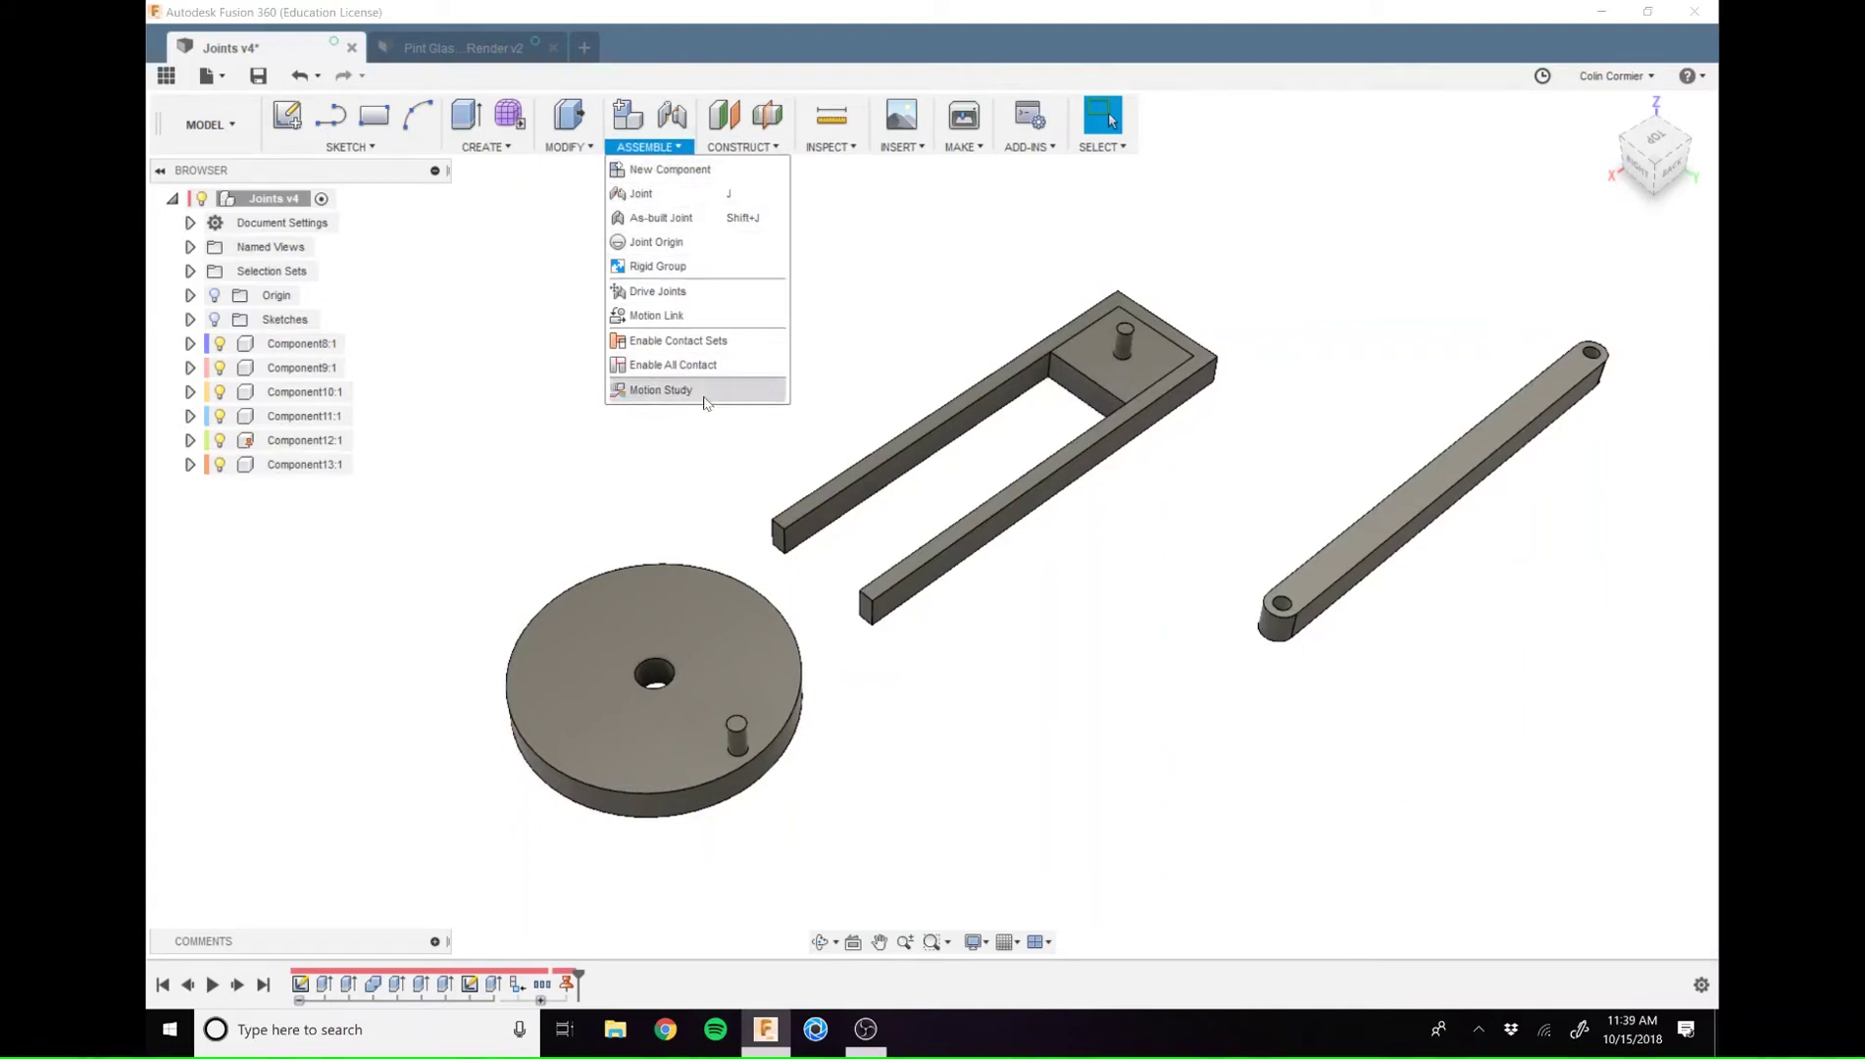
{"action": "left_click", "coordinate": [663, 148]}
Start an as-built joint between the U-shaped frame and the square block, with Slider as the motion type
{"action": "left_click", "coordinate": [665, 149]}
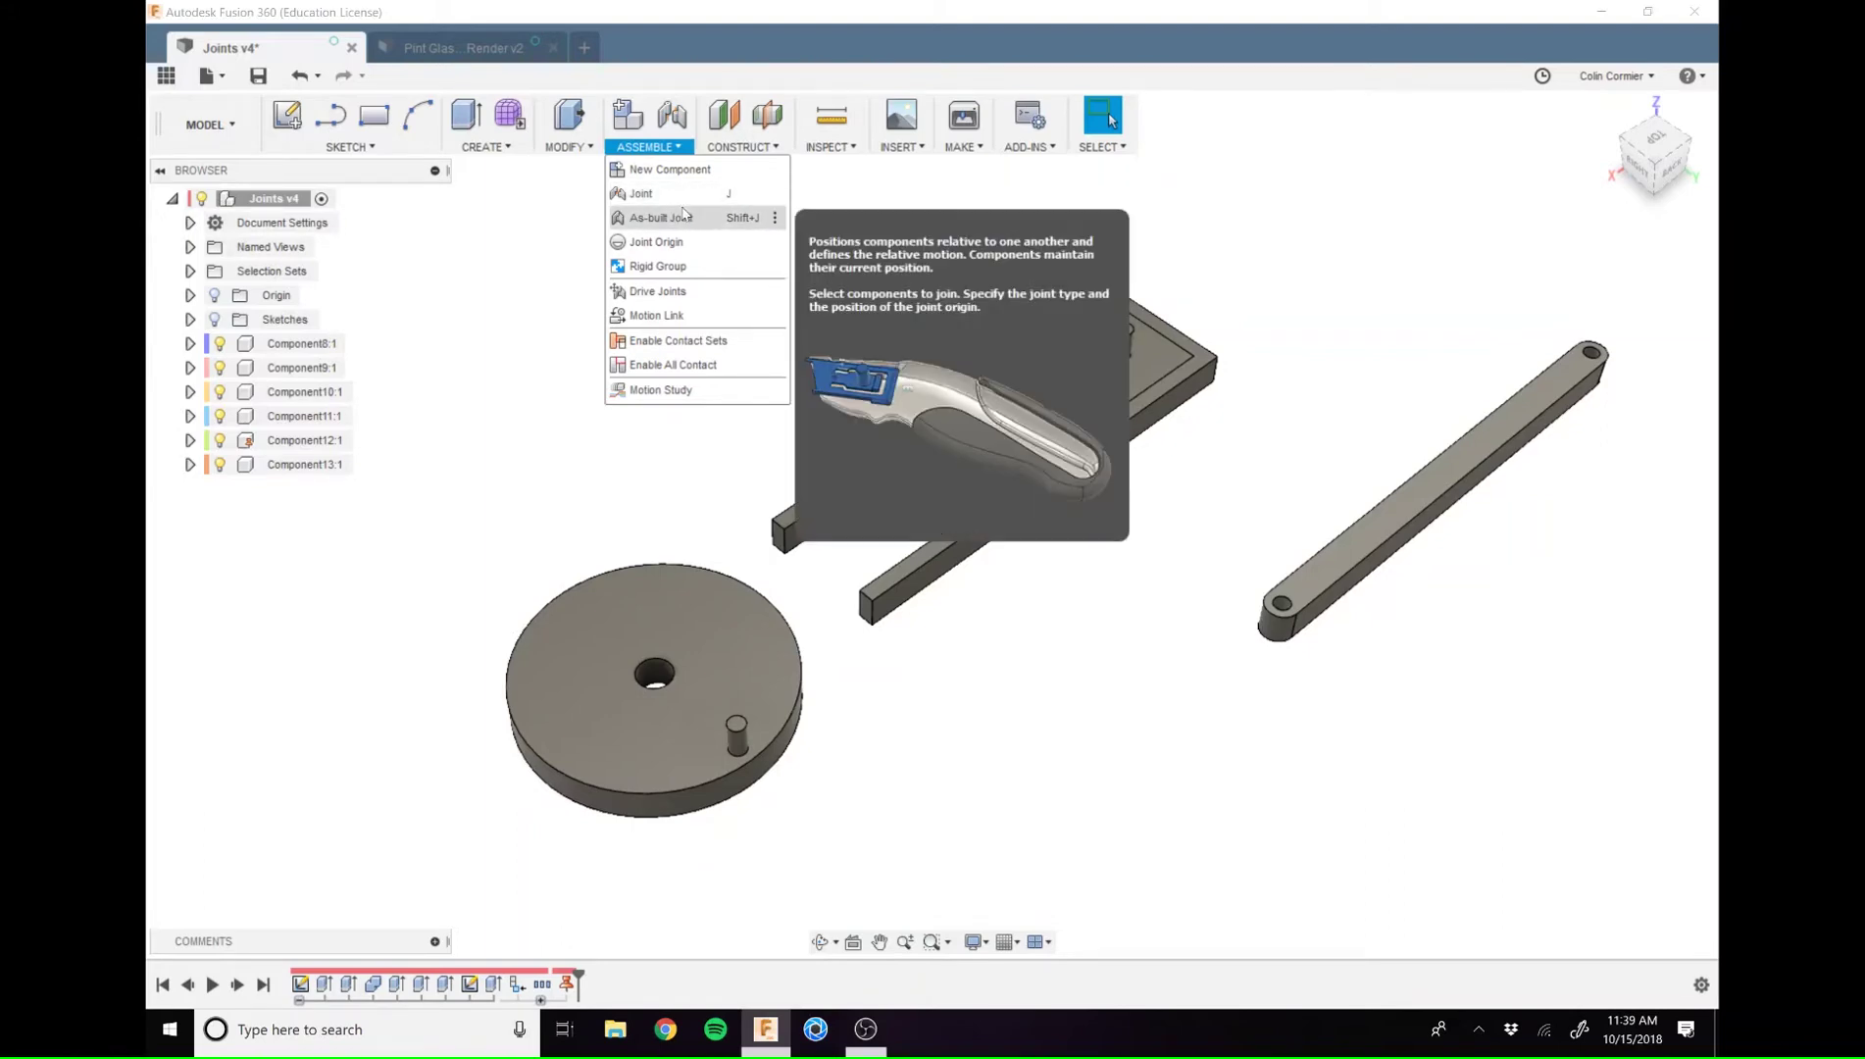
{"action": "left_click", "coordinate": [682, 220]}
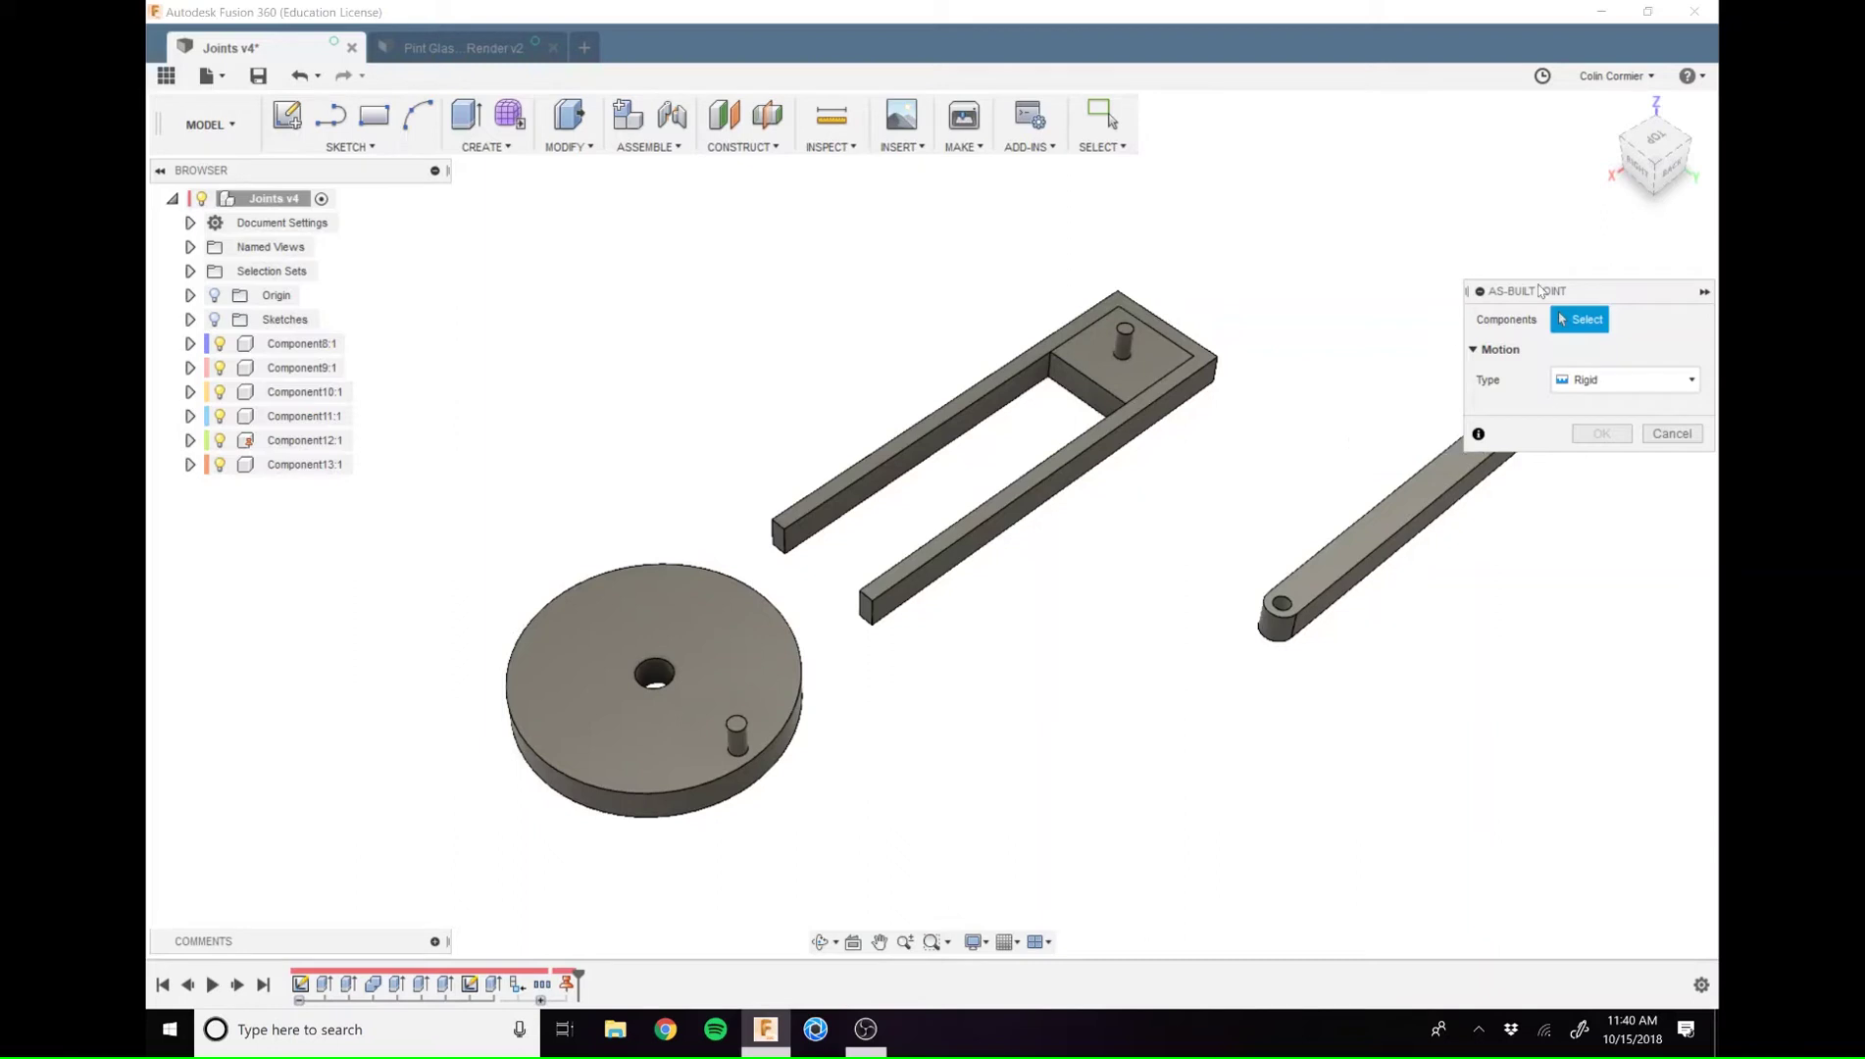
{"action": "left_click", "coordinate": [1116, 397]}
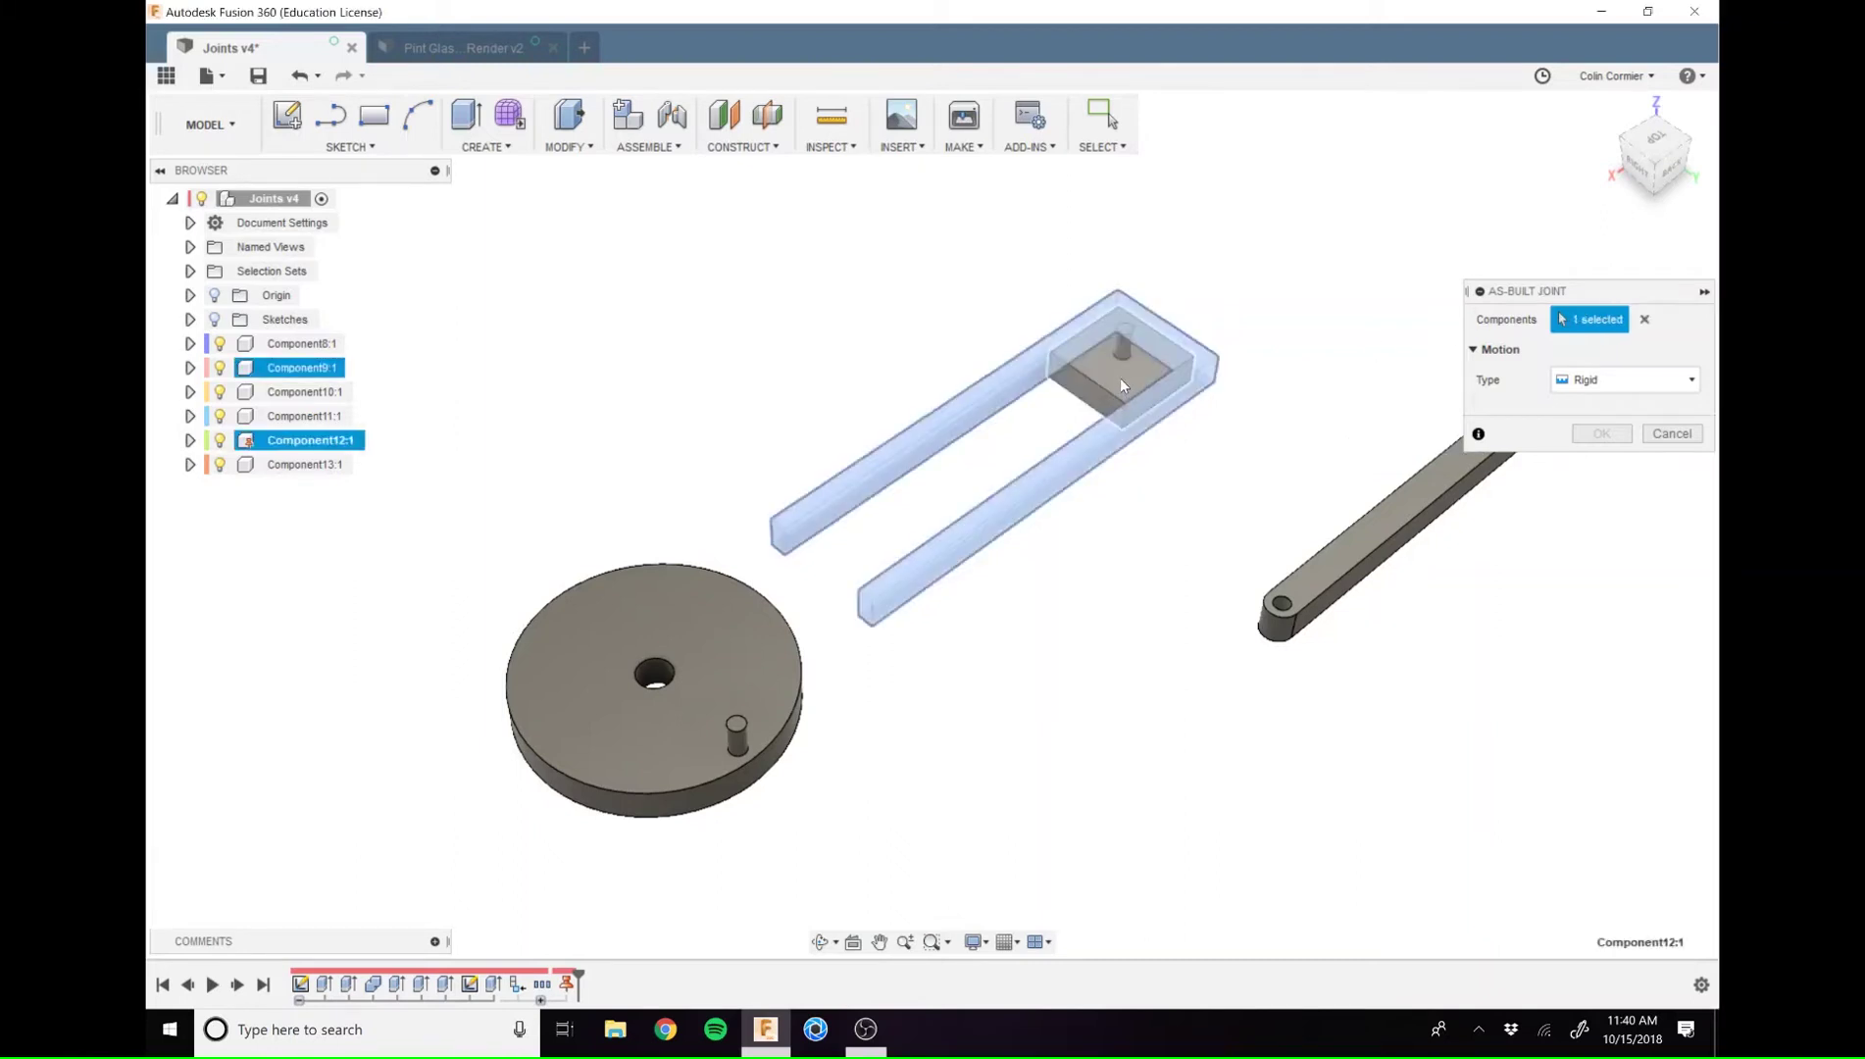
{"action": "left_click", "coordinate": [1121, 377]}
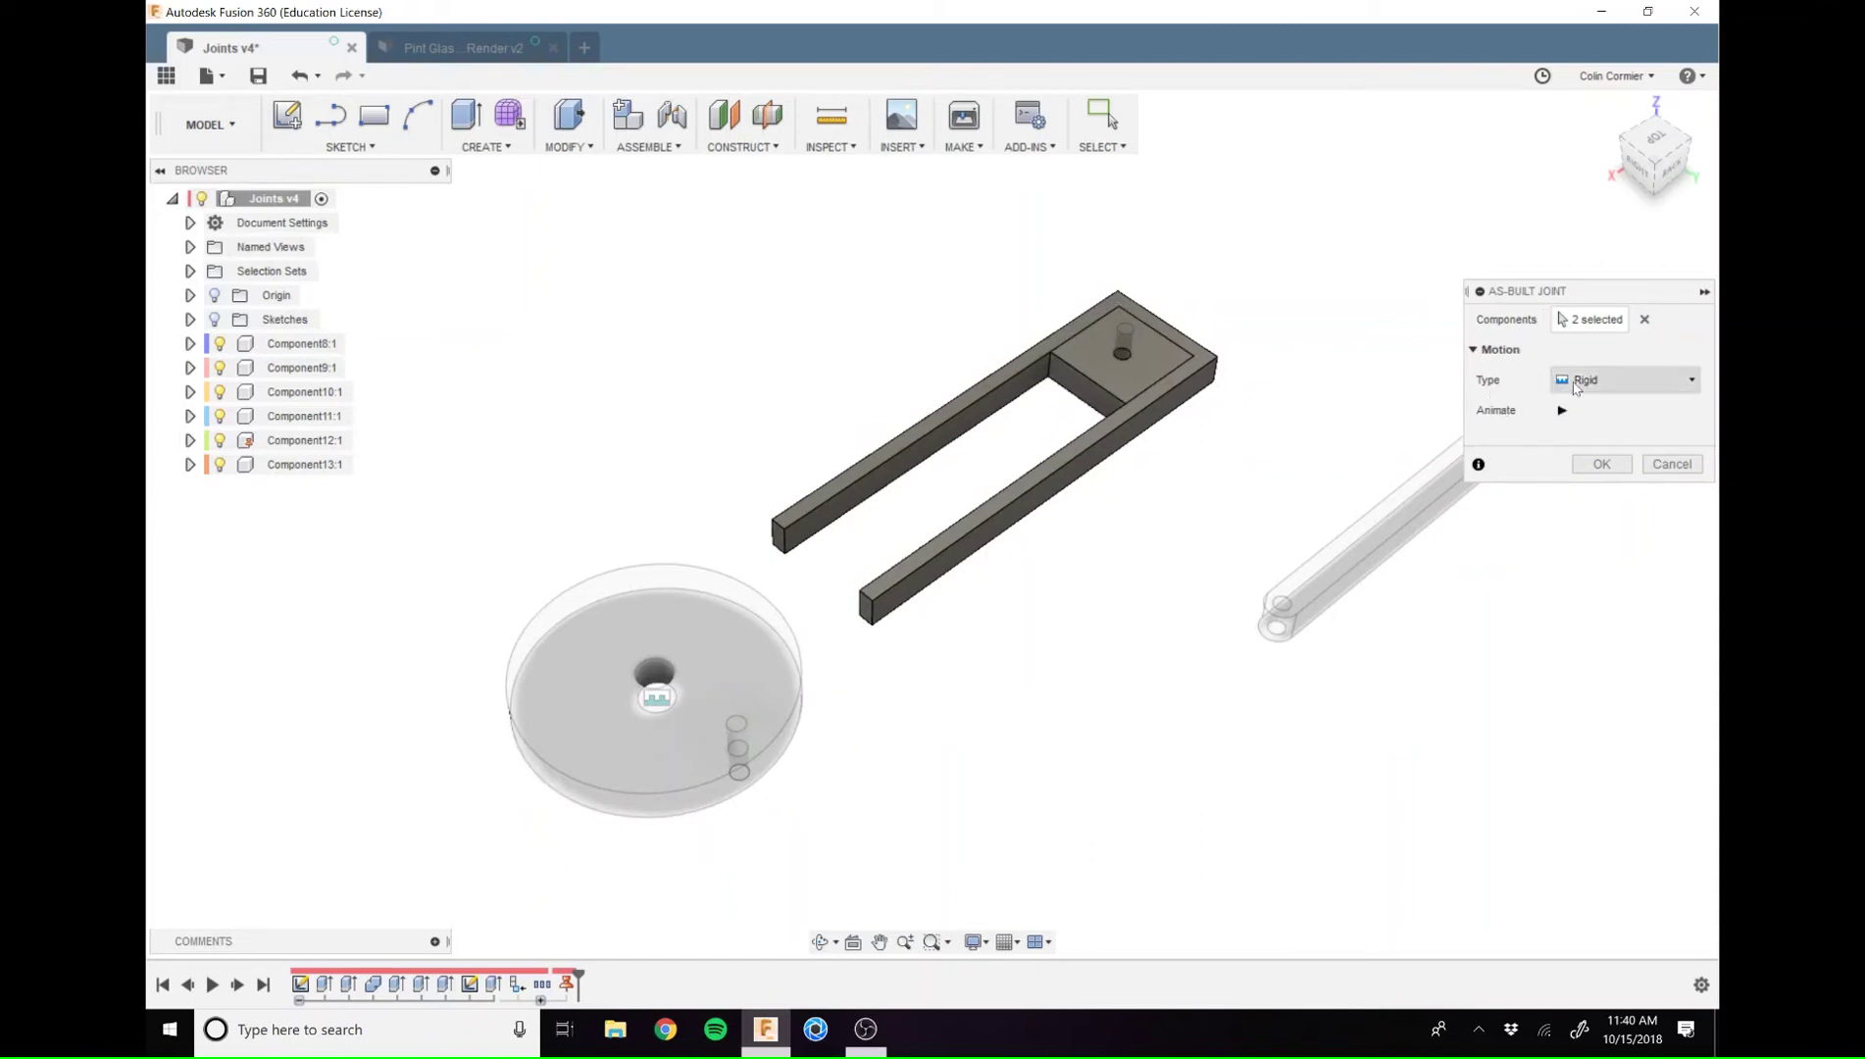
{"action": "left_click", "coordinate": [1608, 381]}
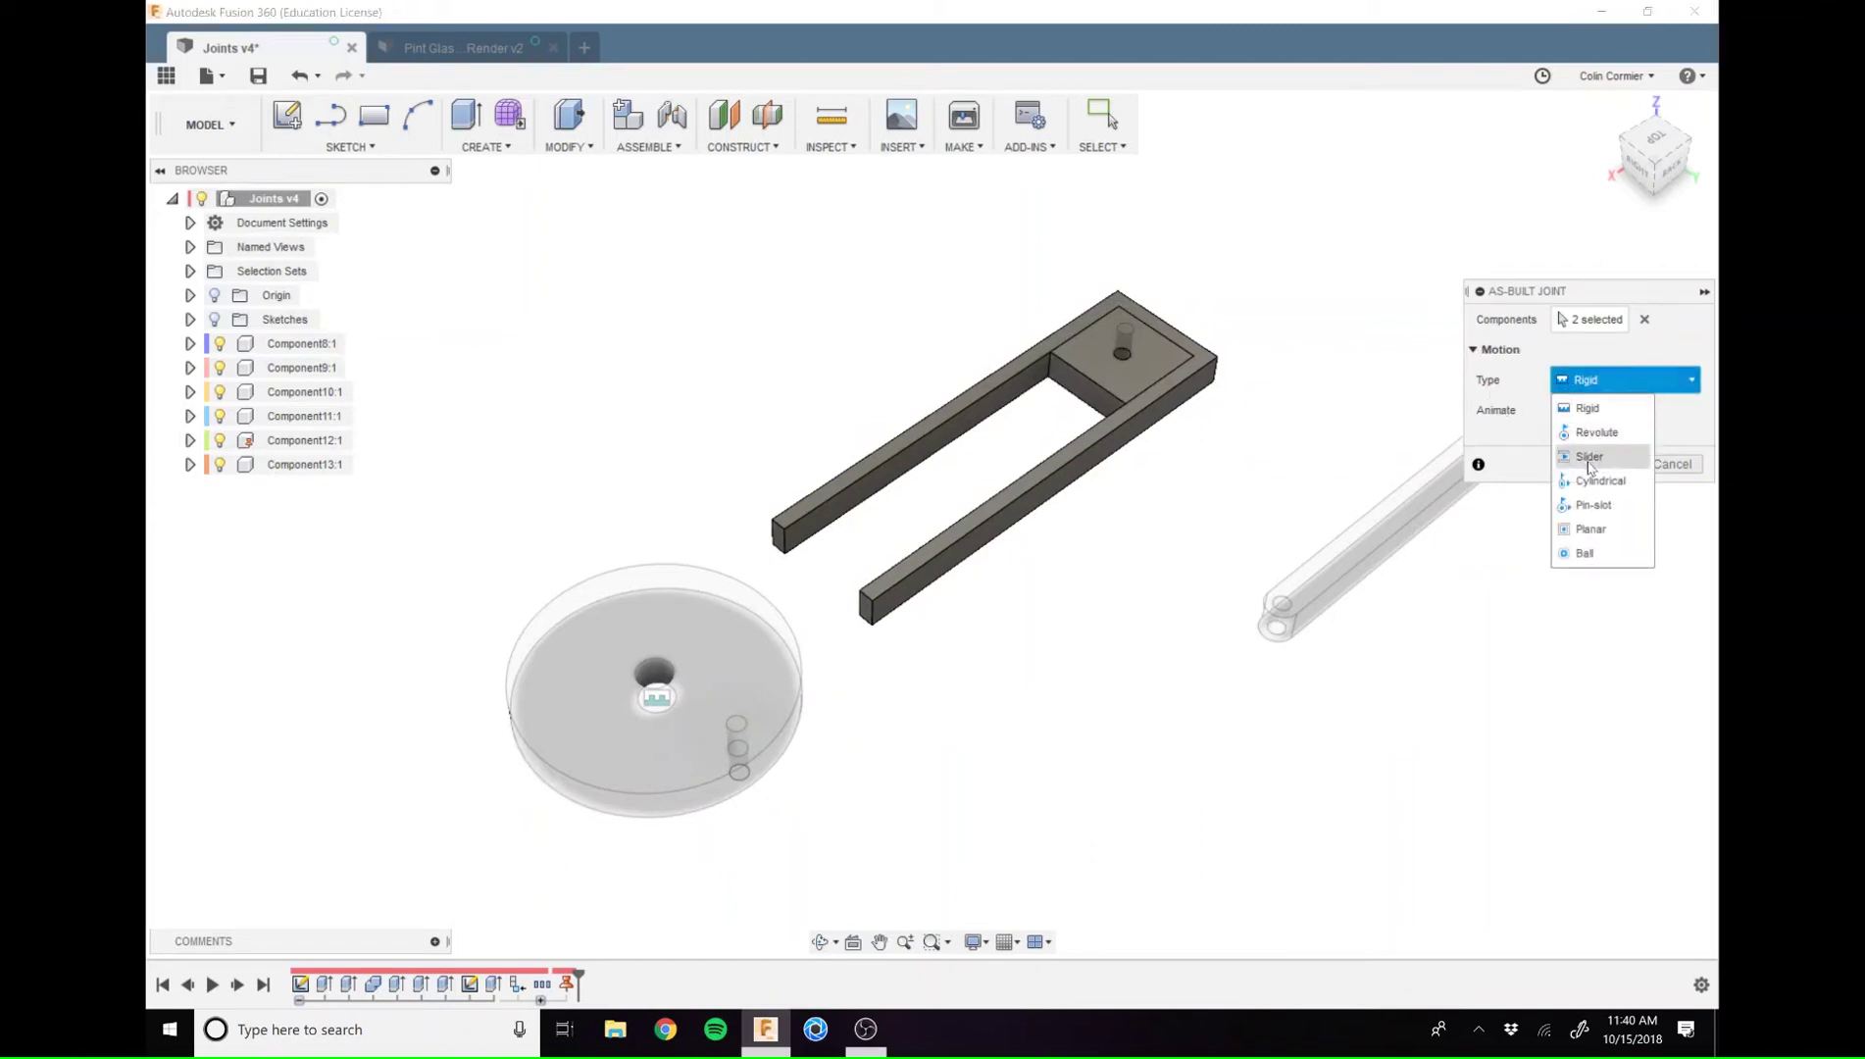
{"action": "left_click", "coordinate": [1589, 459]}
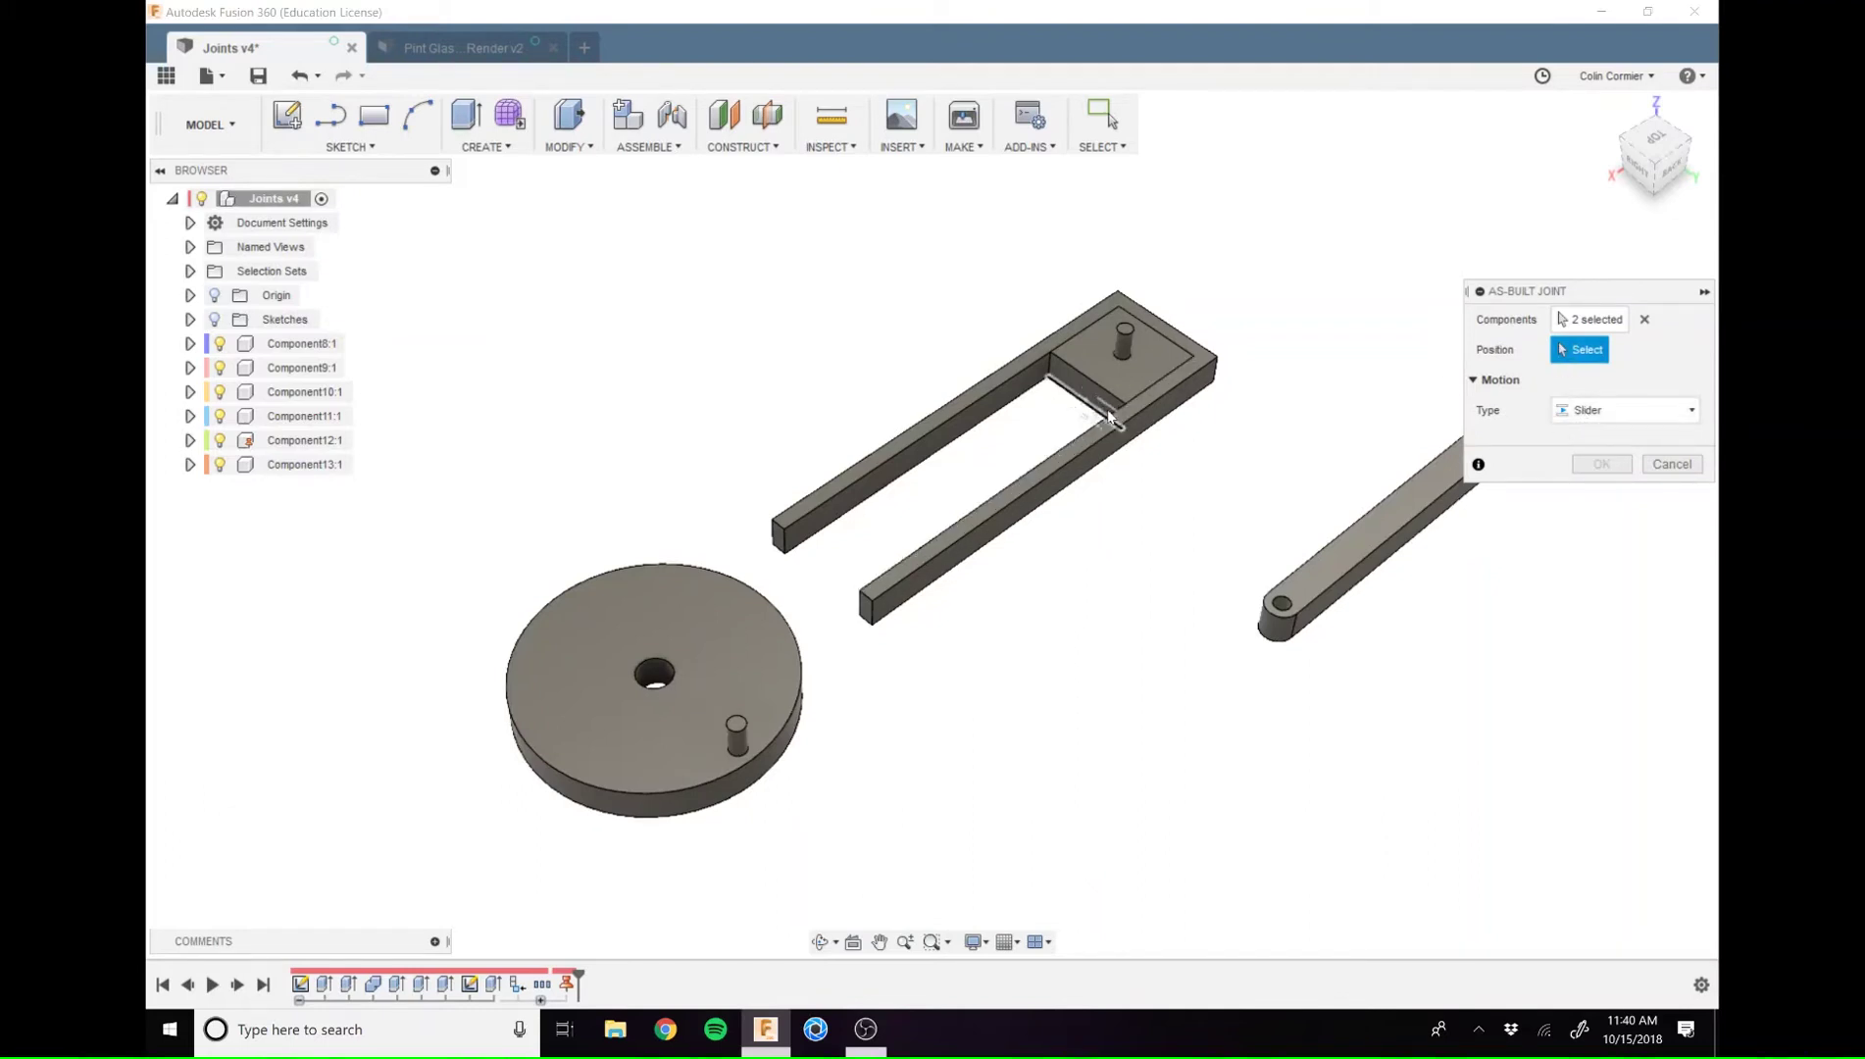
Position the slider joint at the midpoint of the frame arm's inner edge along the Z axis, and slide the block to test it
{"action": "left_click", "coordinate": [1038, 465]}
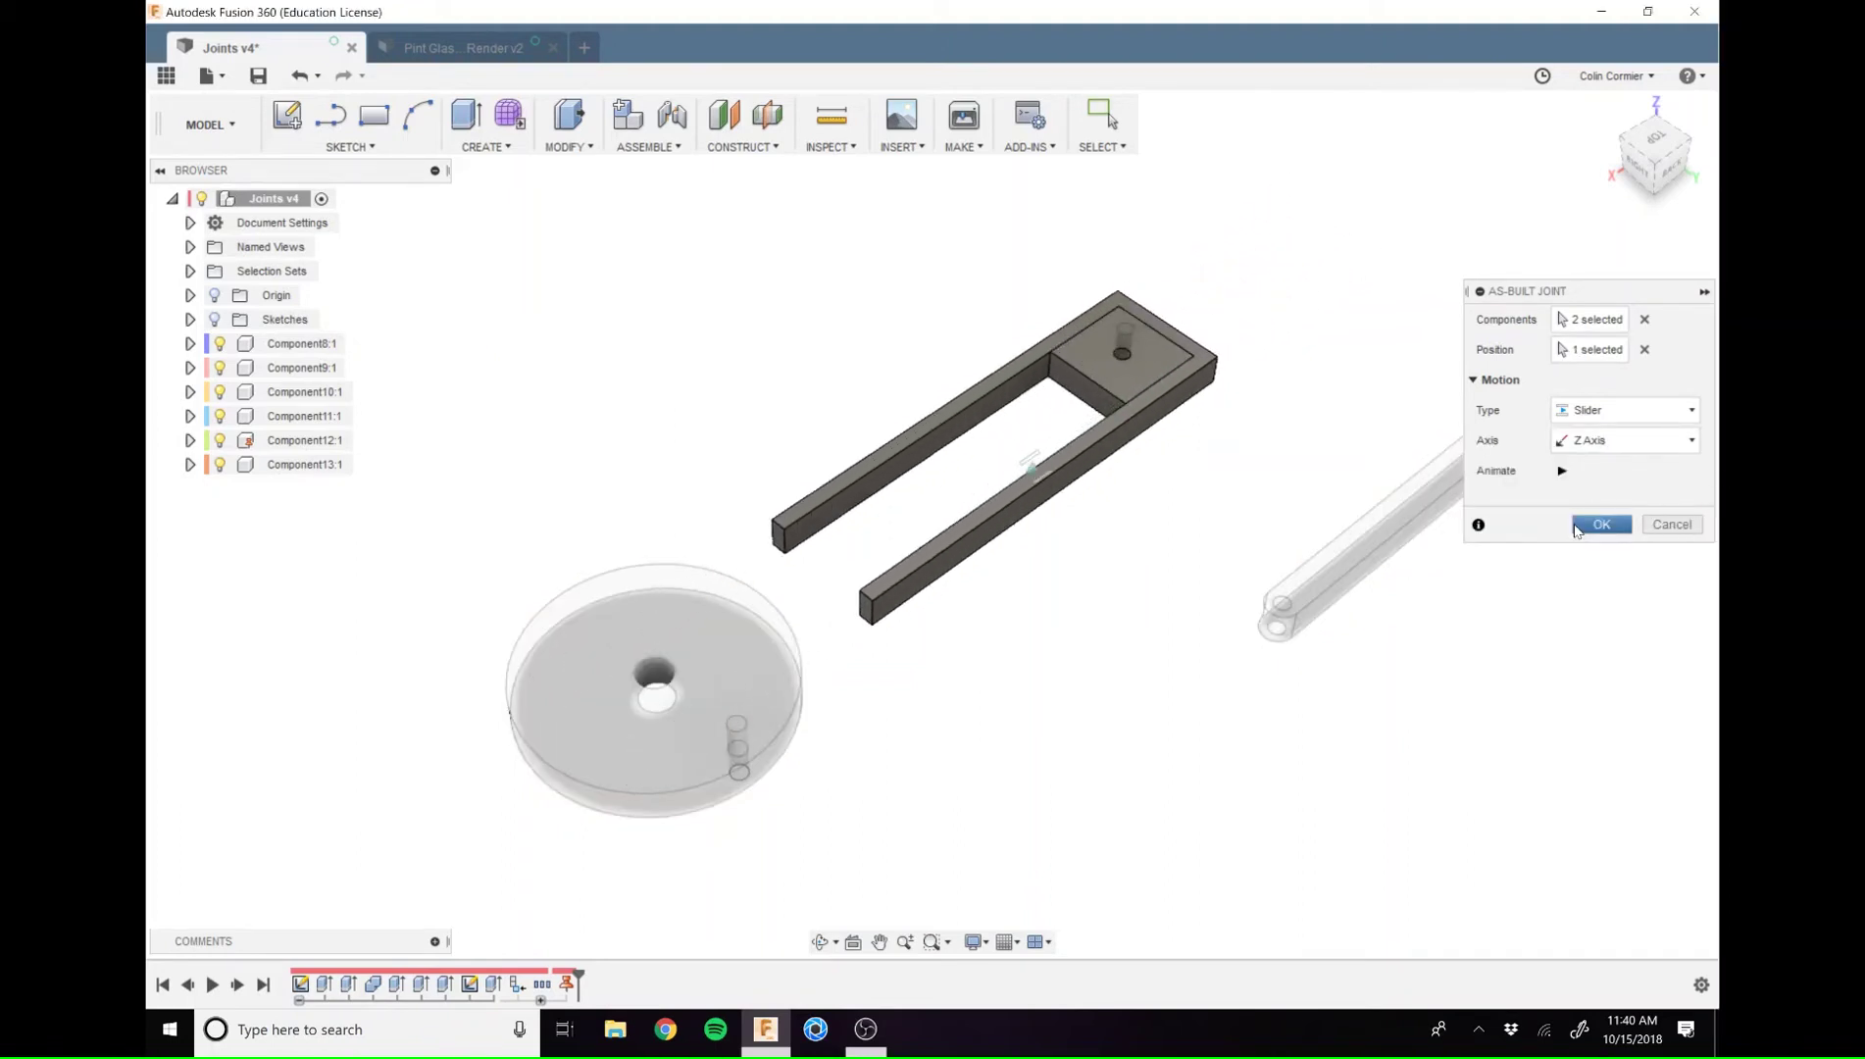
{"action": "left_click", "coordinate": [1602, 524]}
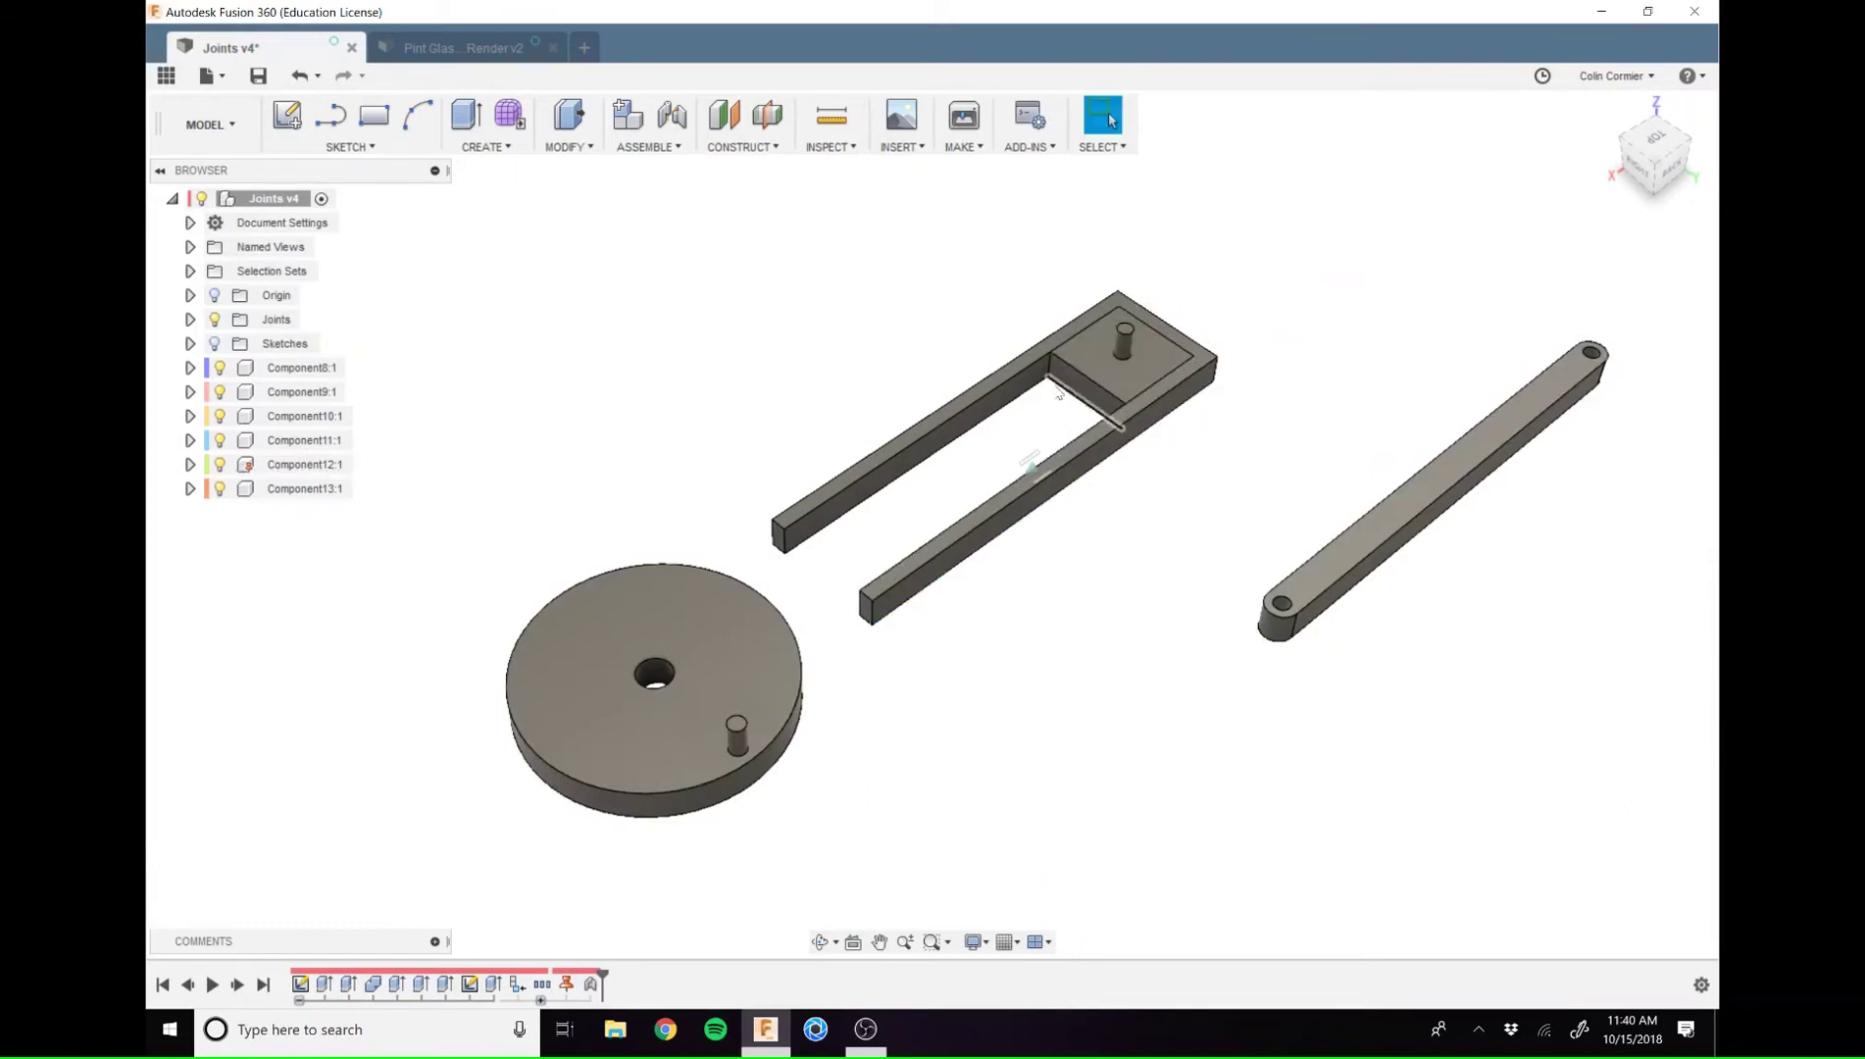
{"action": "left_click_drag", "start_coordinate": [1099, 399], "coordinate": [1028, 487]}
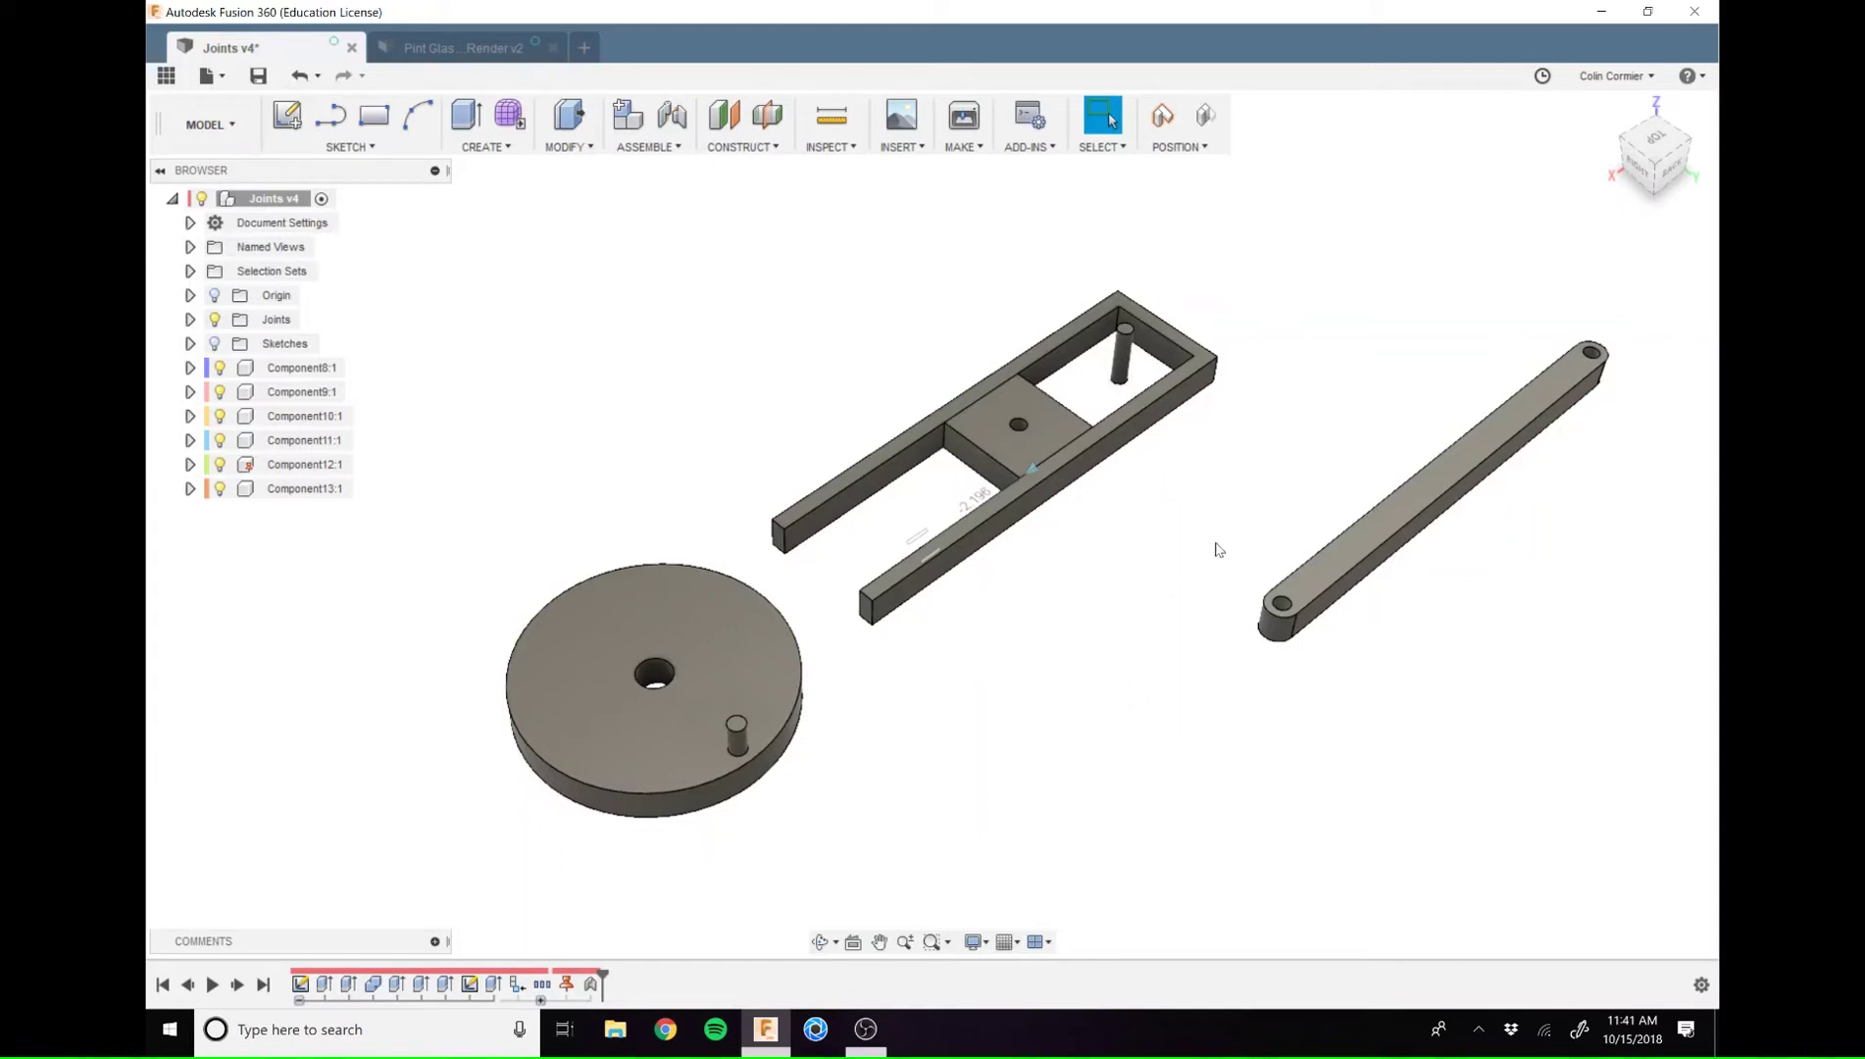
Start a new joint and continue in the previous position without capturing the block's move
{"action": "left_click", "coordinate": [625, 149]}
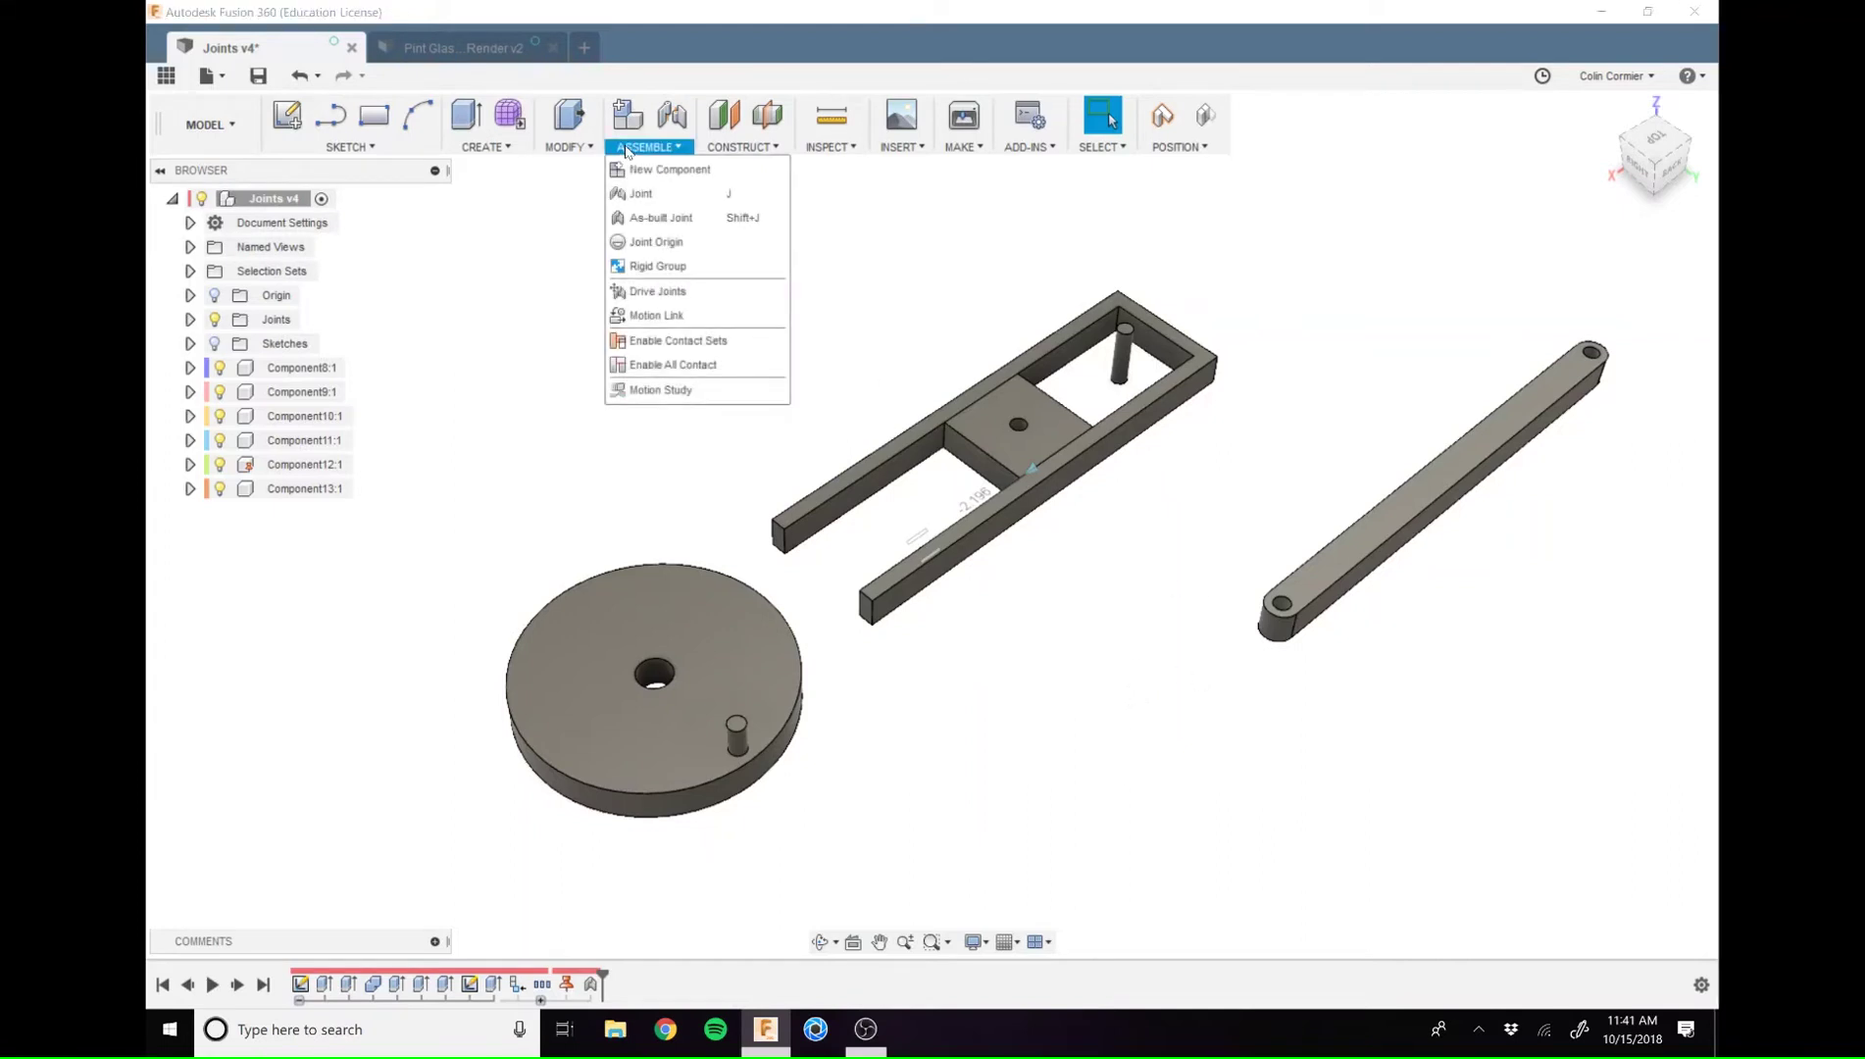
{"action": "left_click", "coordinate": [638, 196]}
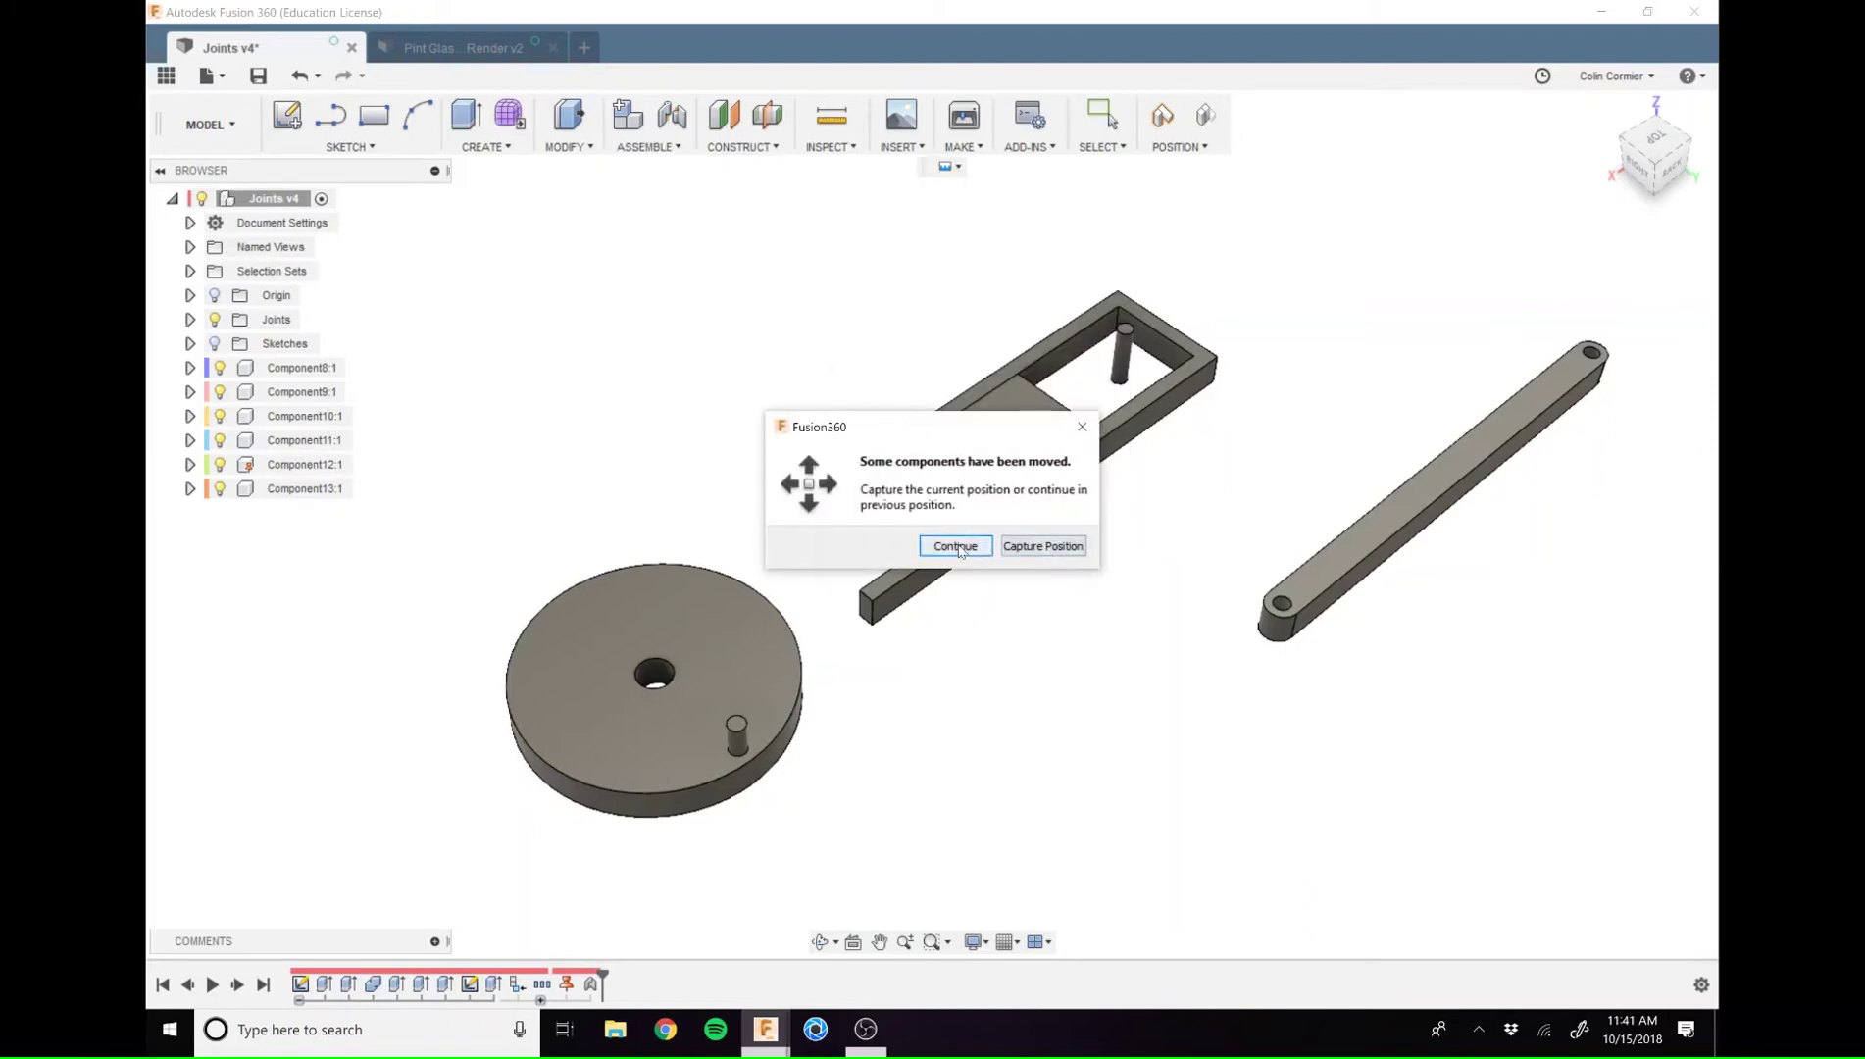
{"action": "left_click", "coordinate": [957, 547]}
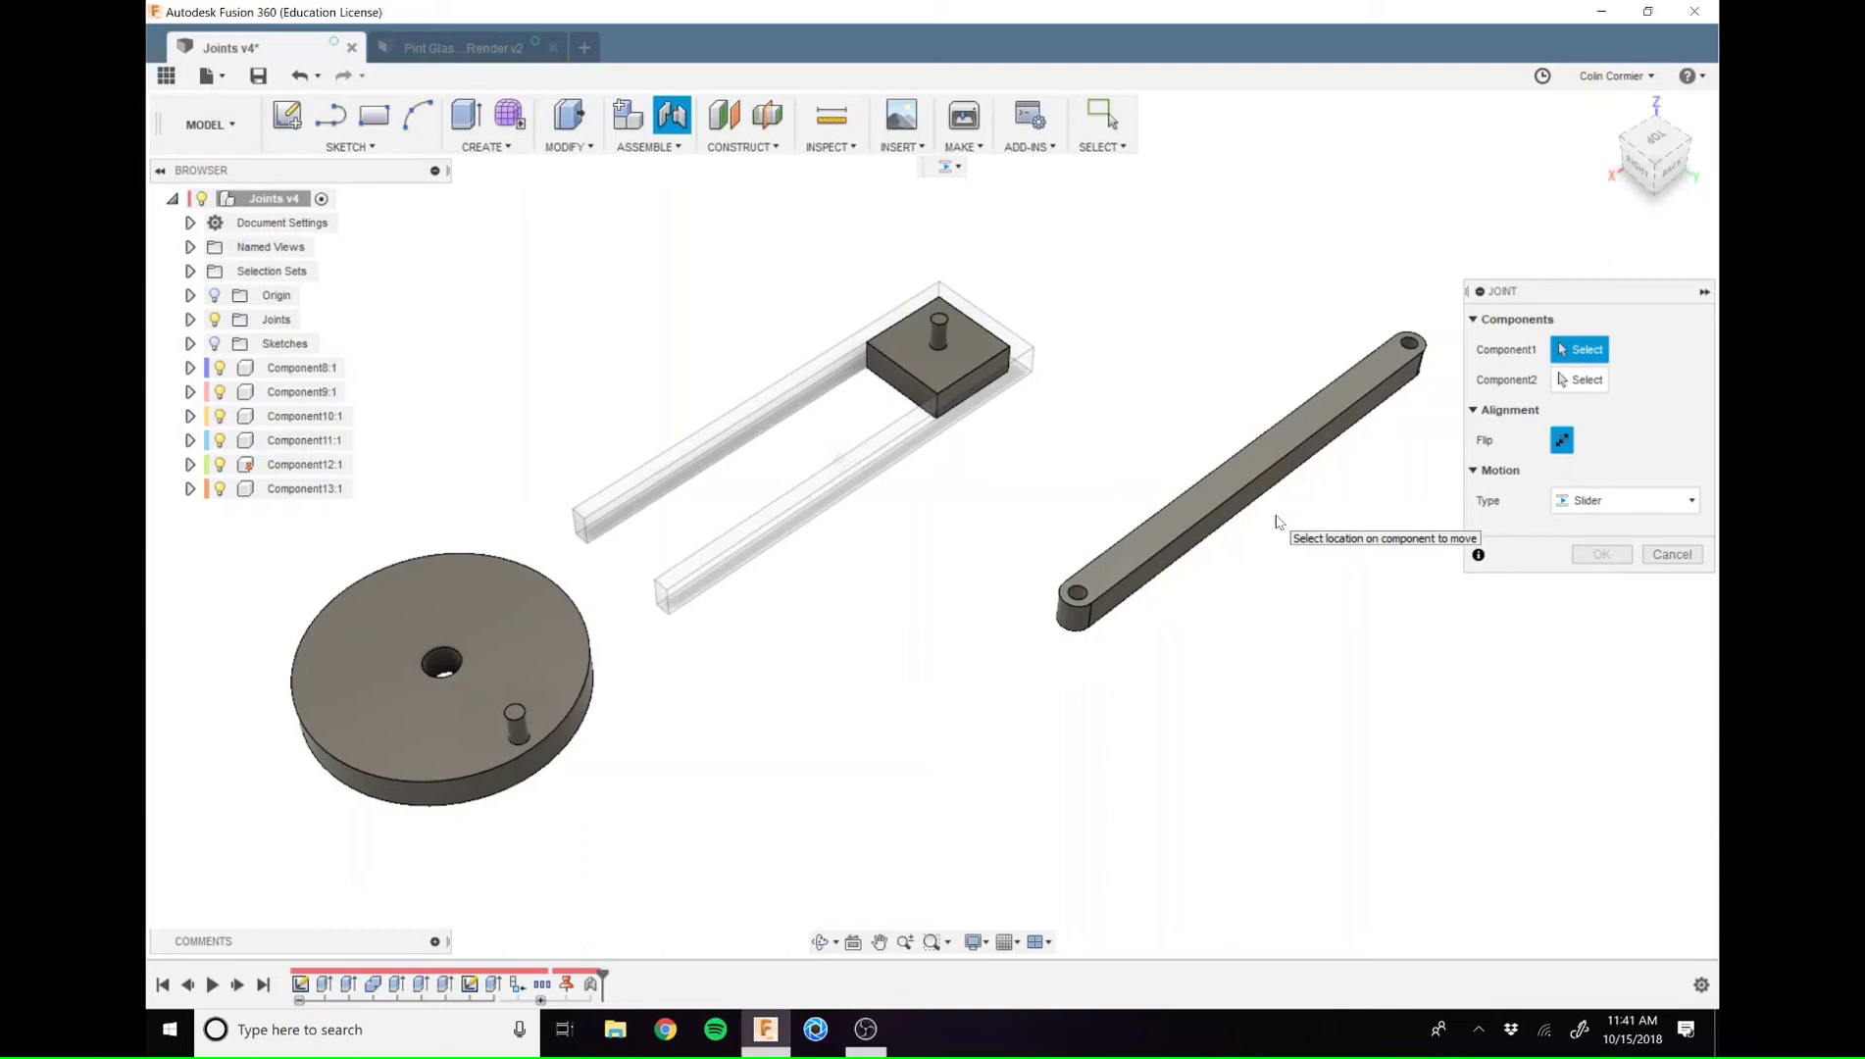
Set the joint's first component to the top centre of the hole at the connecting link's near end
{"action": "scroll", "coordinate": [1220, 504], "scroll_direction": "up", "scroll_amount": 6}
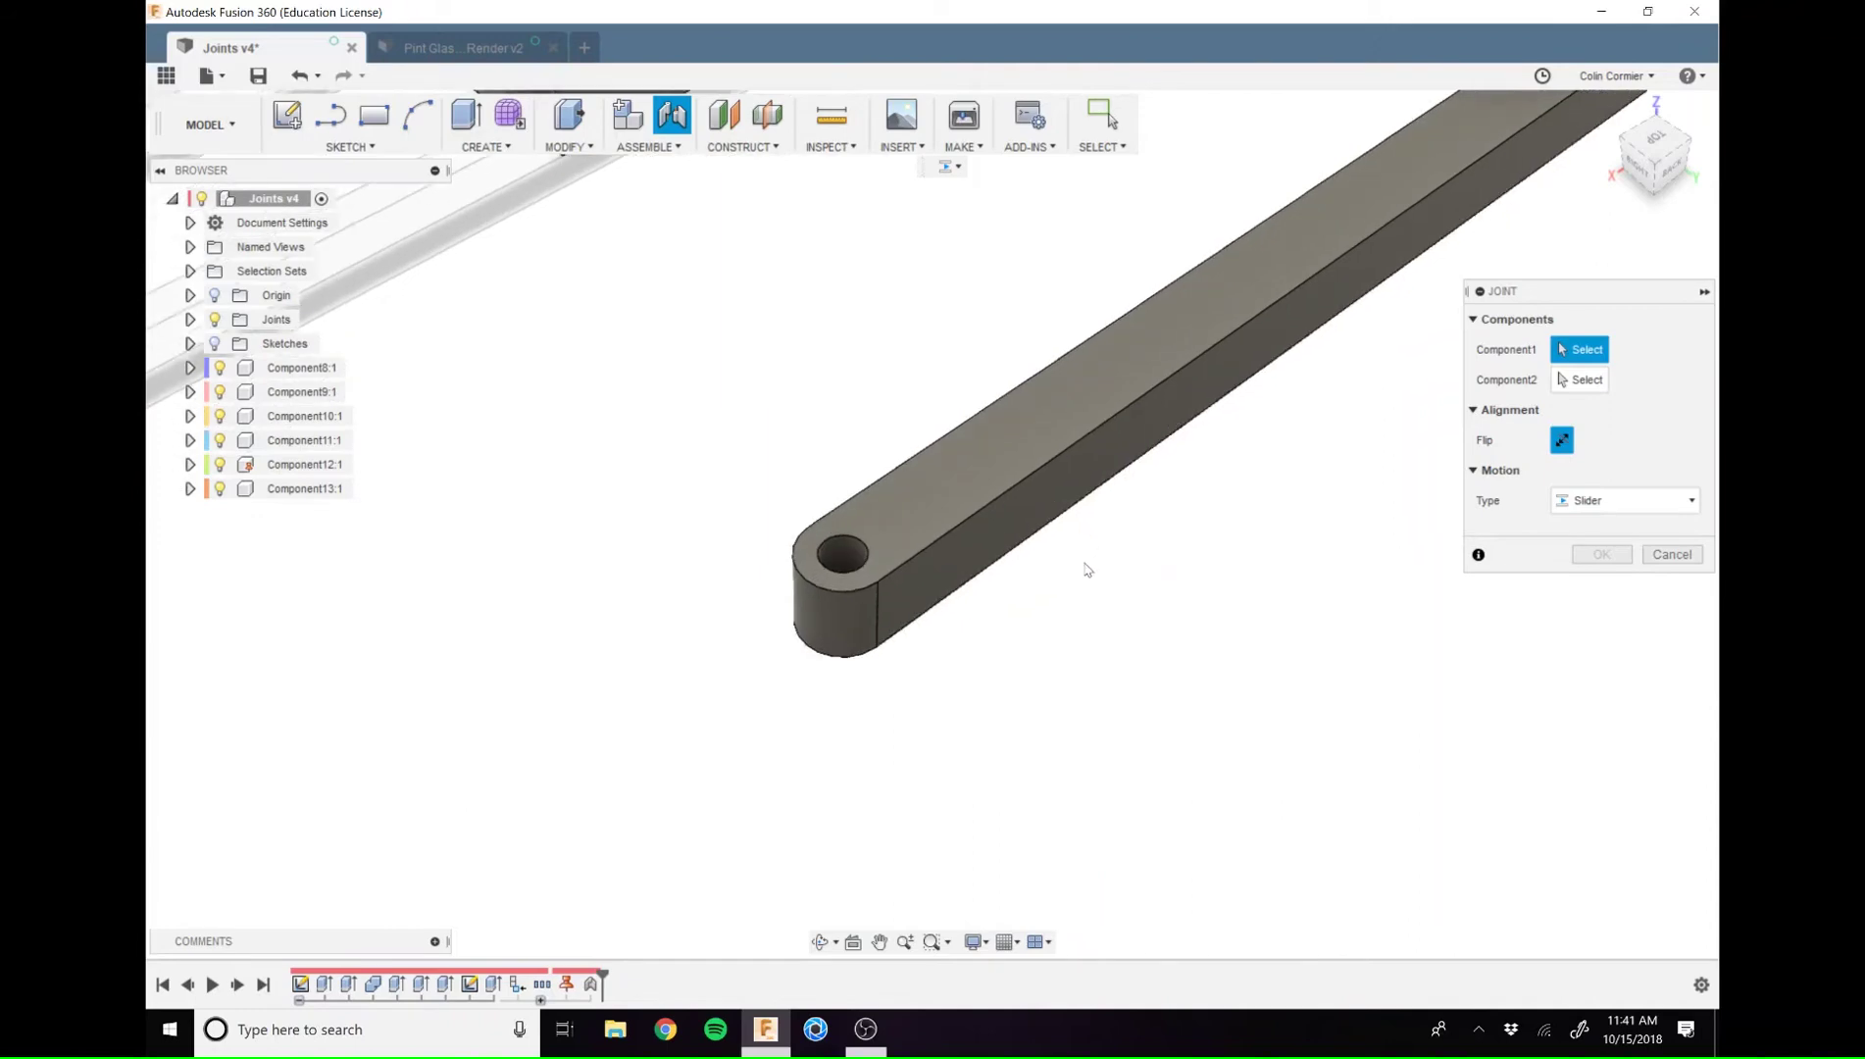
{"action": "middle_click_drag", "start_coordinate": [941, 675], "coordinate": [822, 597], "text": "shift"}
{"action": "scroll", "coordinate": [827, 694], "scroll_direction": "down", "scroll_amount": 10}
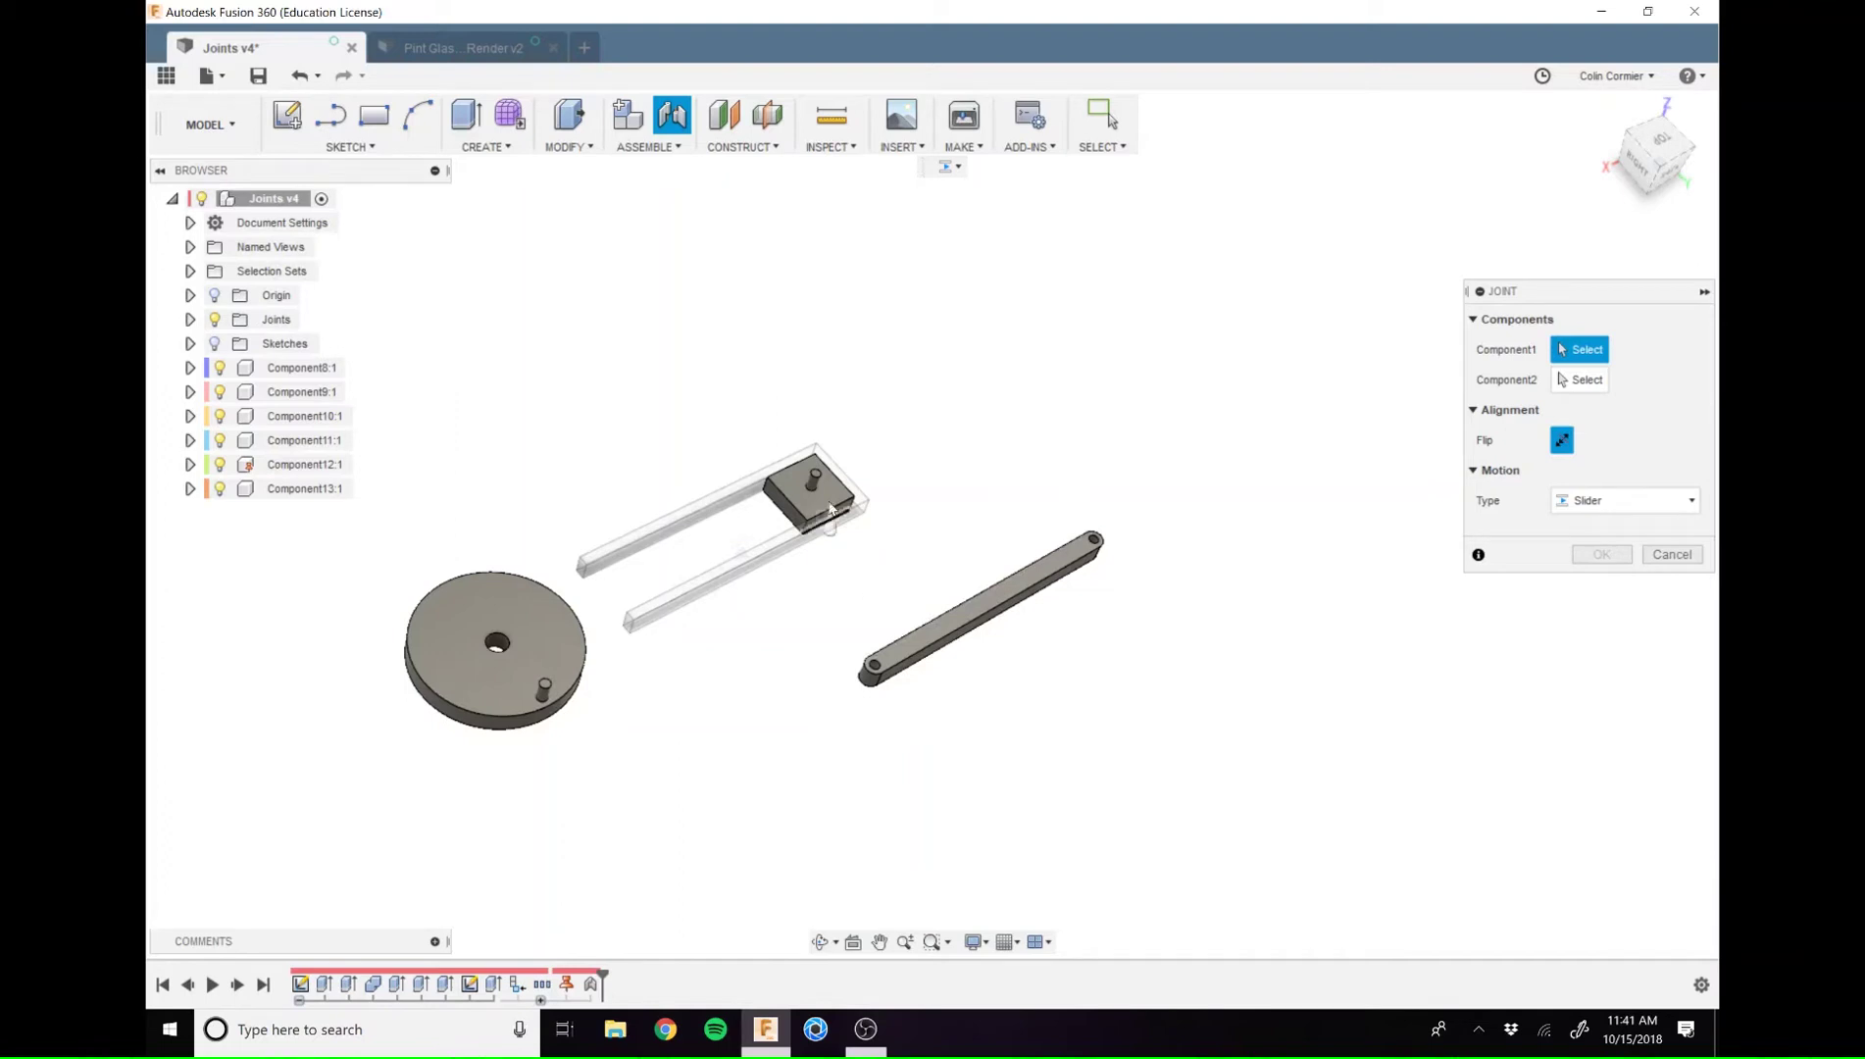
{"action": "middle_click_drag", "start_coordinate": [1079, 587], "coordinate": [1077, 686]}
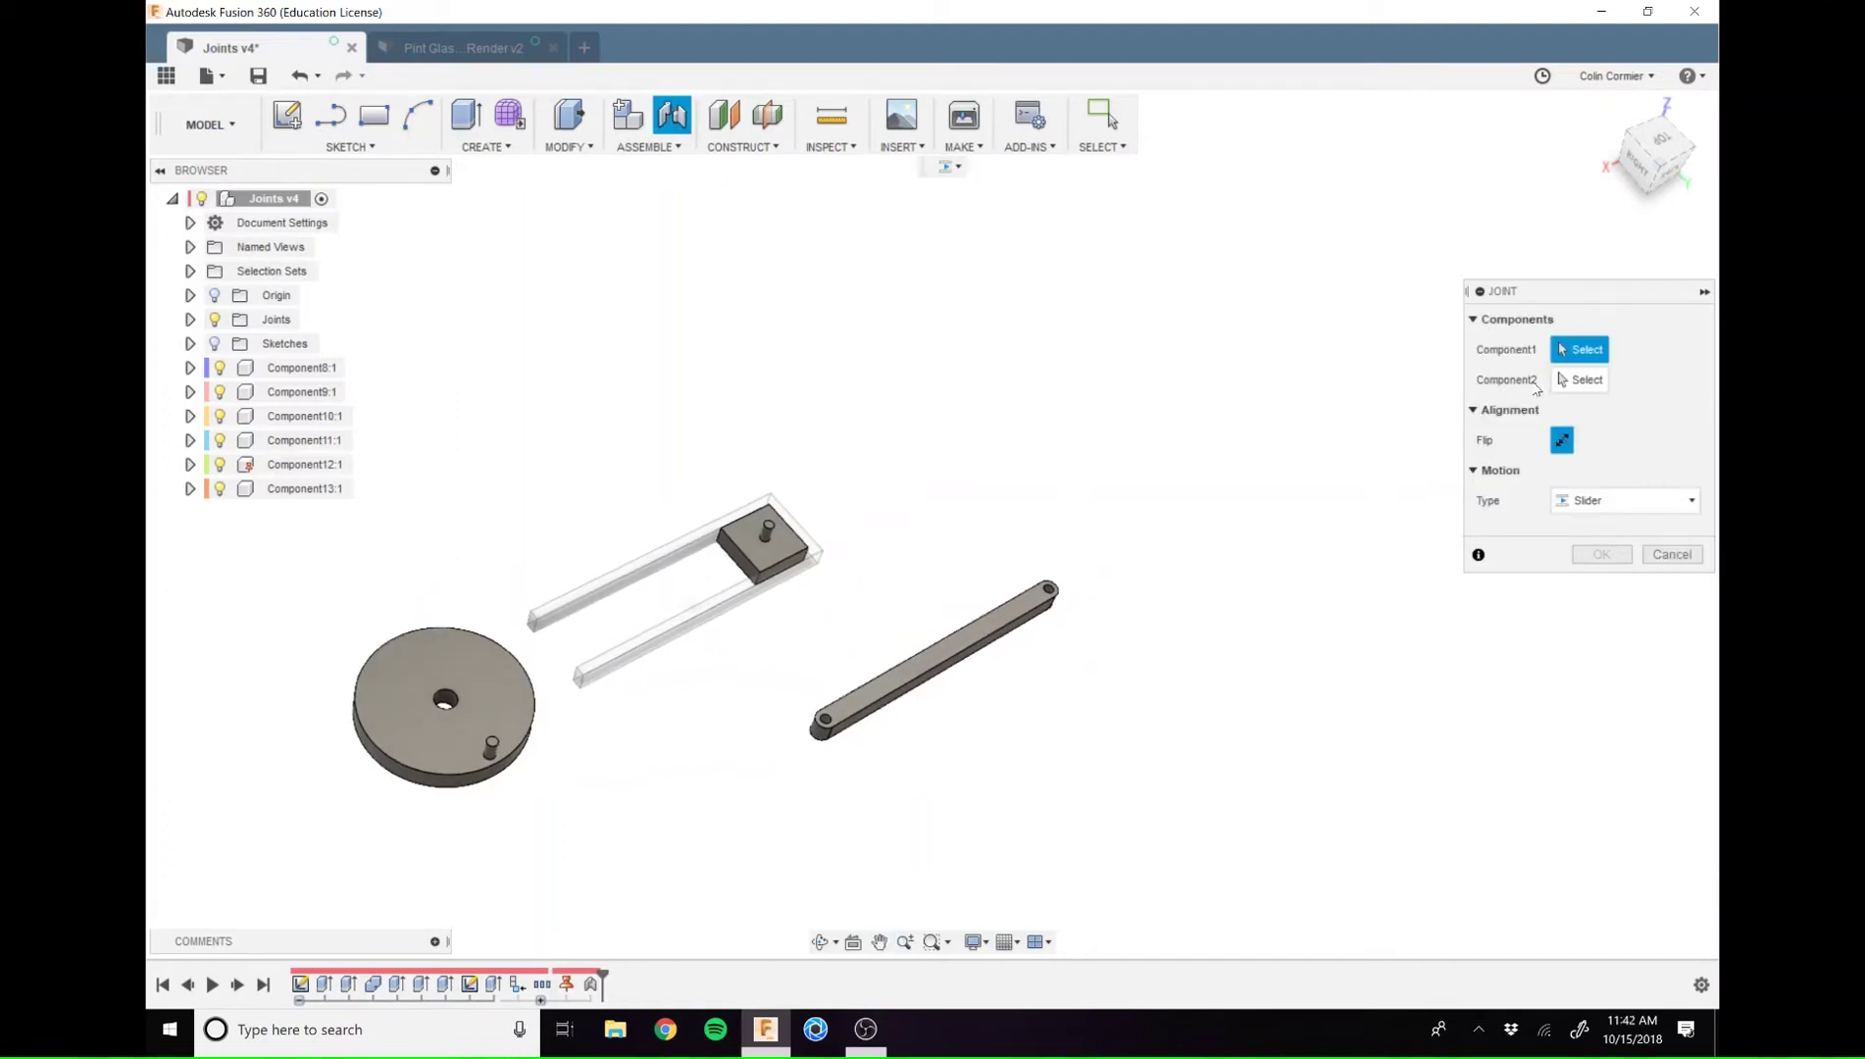
{"action": "middle_click_drag", "start_coordinate": [1096, 750], "coordinate": [1182, 583], "text": "shift"}
{"action": "middle_click_drag", "start_coordinate": [1162, 619], "coordinate": [1241, 754], "text": "shift"}
{"action": "middle_click_drag", "start_coordinate": [1021, 726], "coordinate": [1434, 506]}
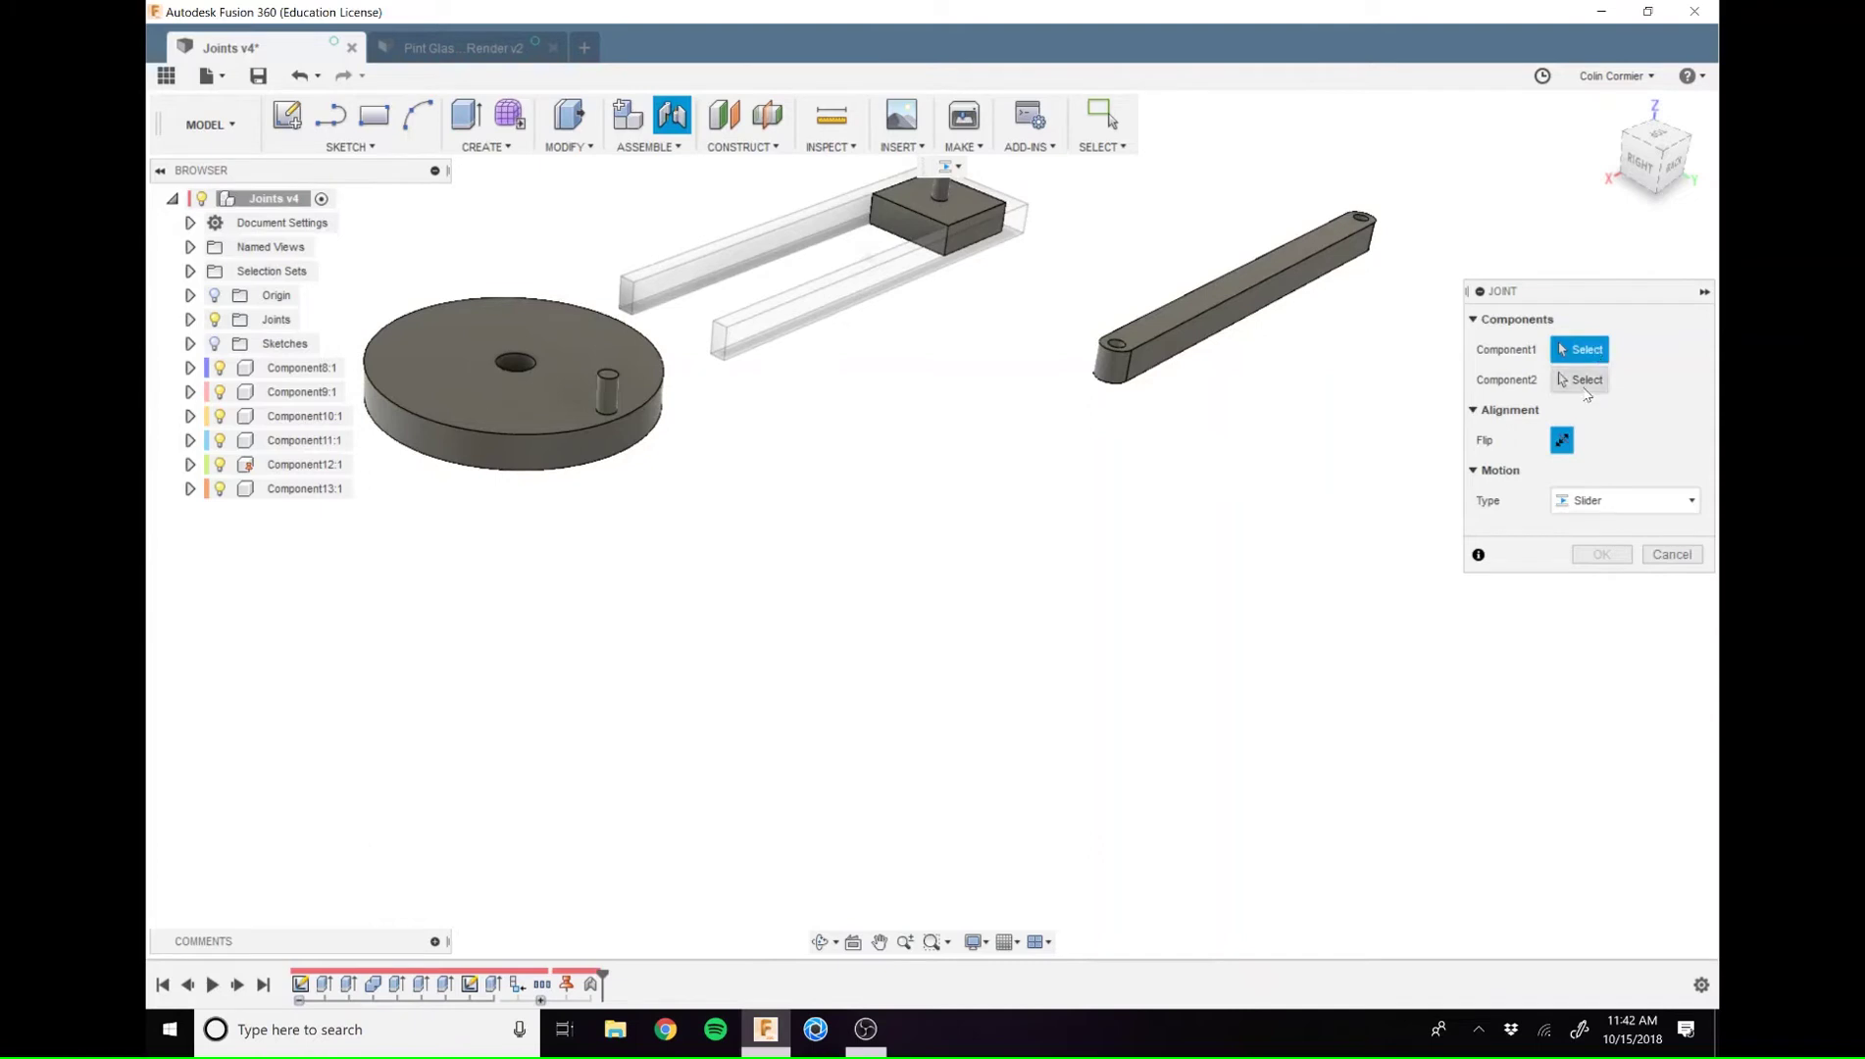
{"action": "middle_click_drag", "start_coordinate": [1278, 429], "coordinate": [1249, 554]}
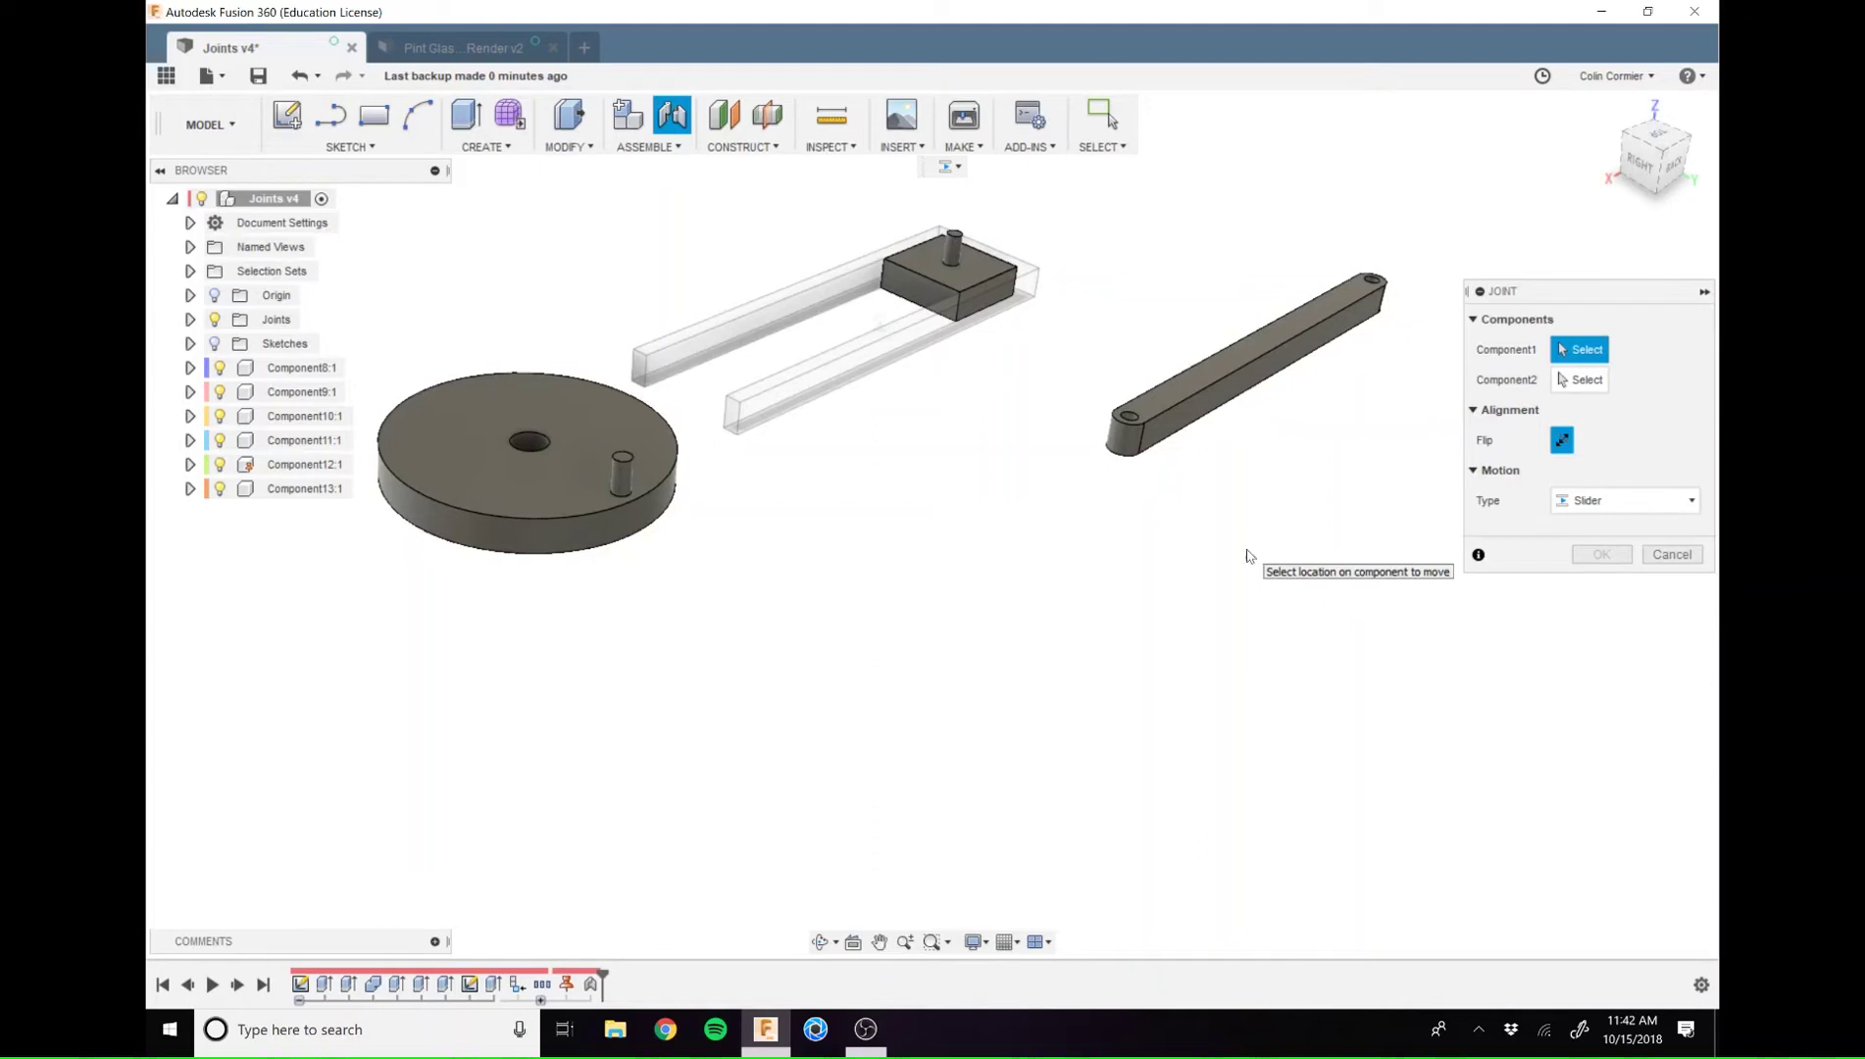
{"action": "scroll", "coordinate": [1246, 323], "scroll_direction": "up", "scroll_amount": 5}
{"action": "scroll", "coordinate": [1104, 481], "scroll_direction": "up", "scroll_amount": 3}
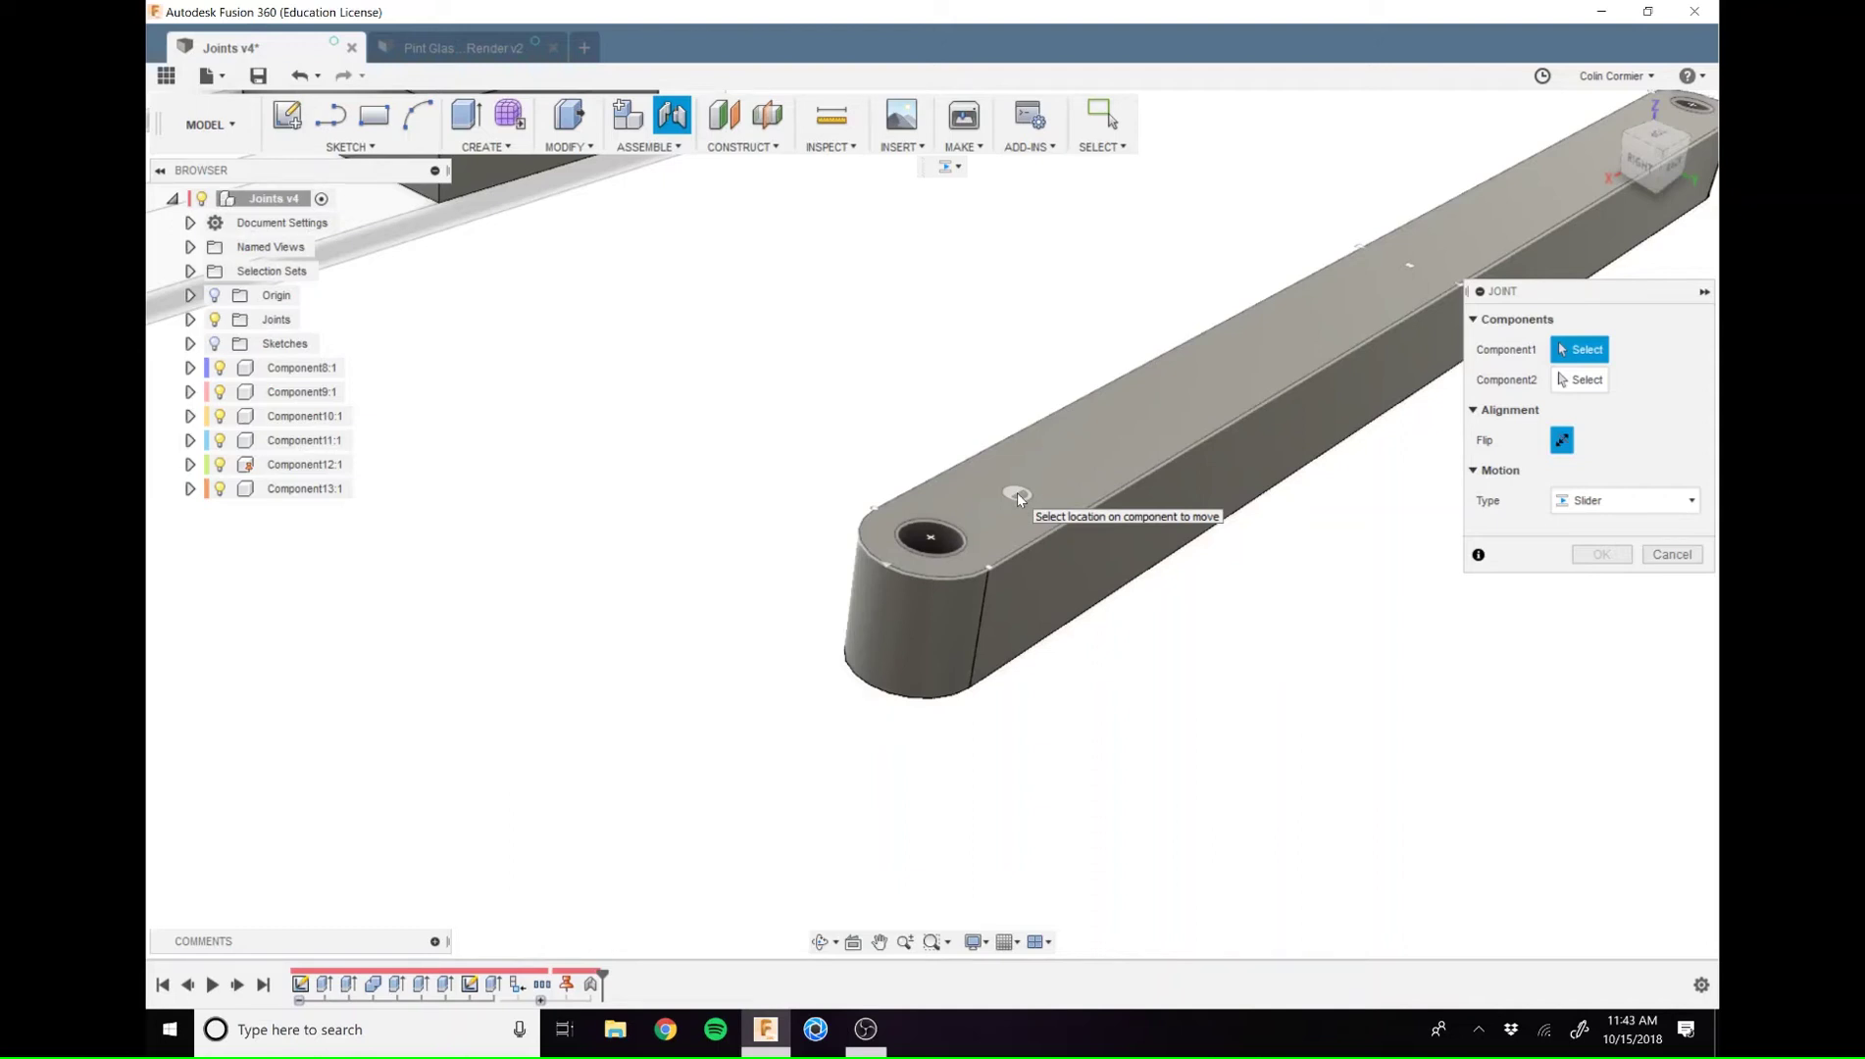
{"action": "scroll", "coordinate": [994, 500], "scroll_direction": "up", "scroll_amount": 5}
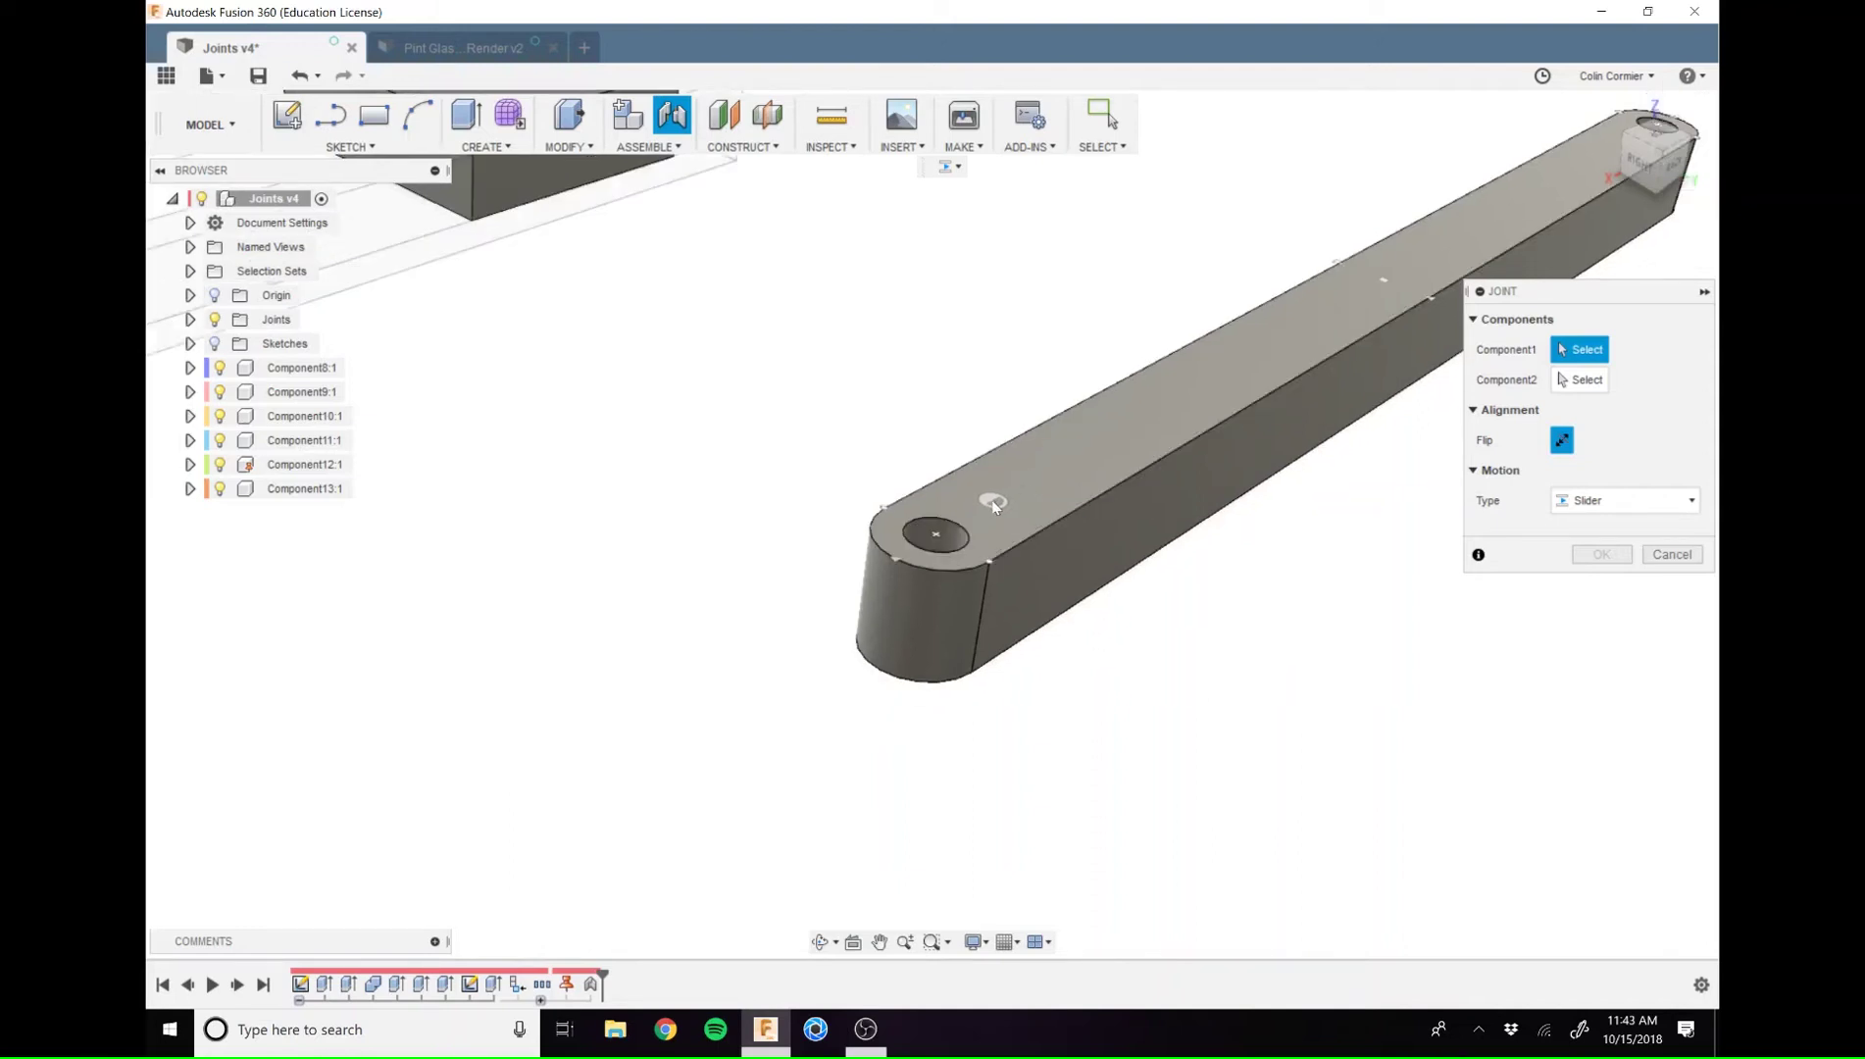
{"action": "scroll", "coordinate": [994, 511], "scroll_direction": "up", "scroll_amount": 3}
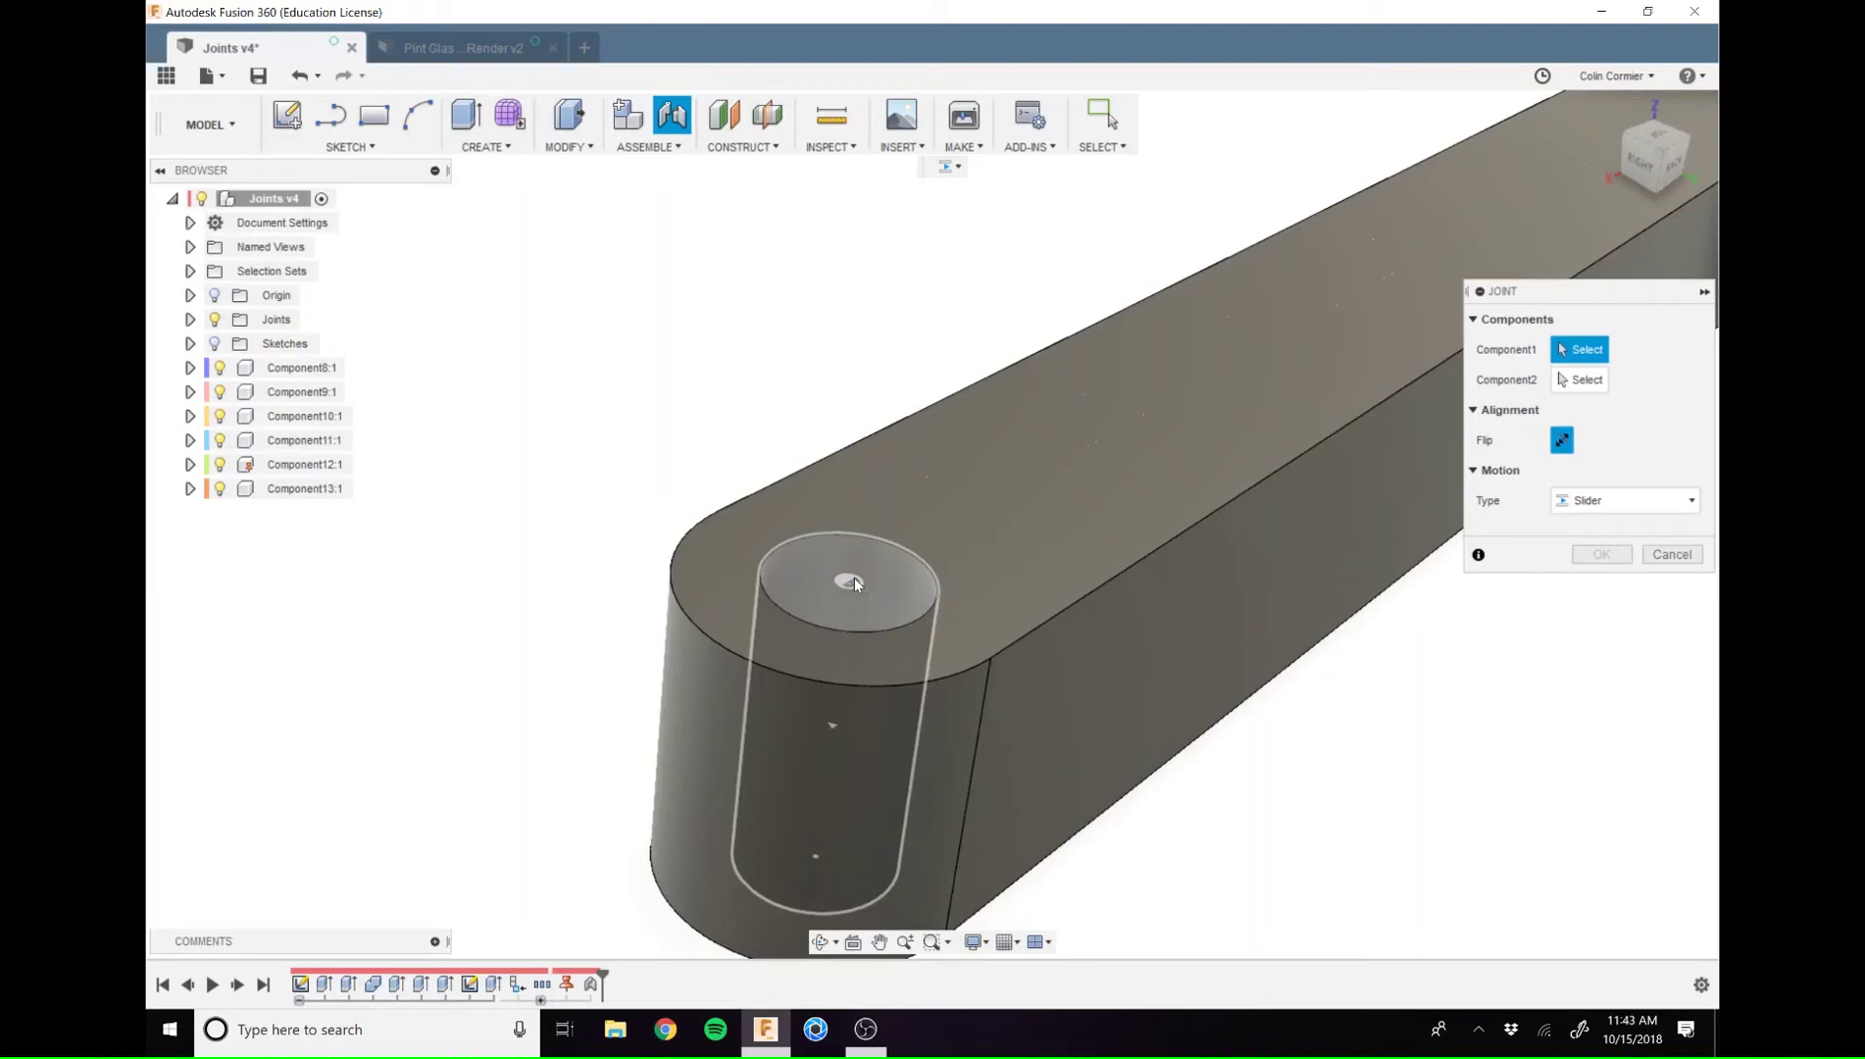
{"action": "left_click", "coordinate": [850, 583]}
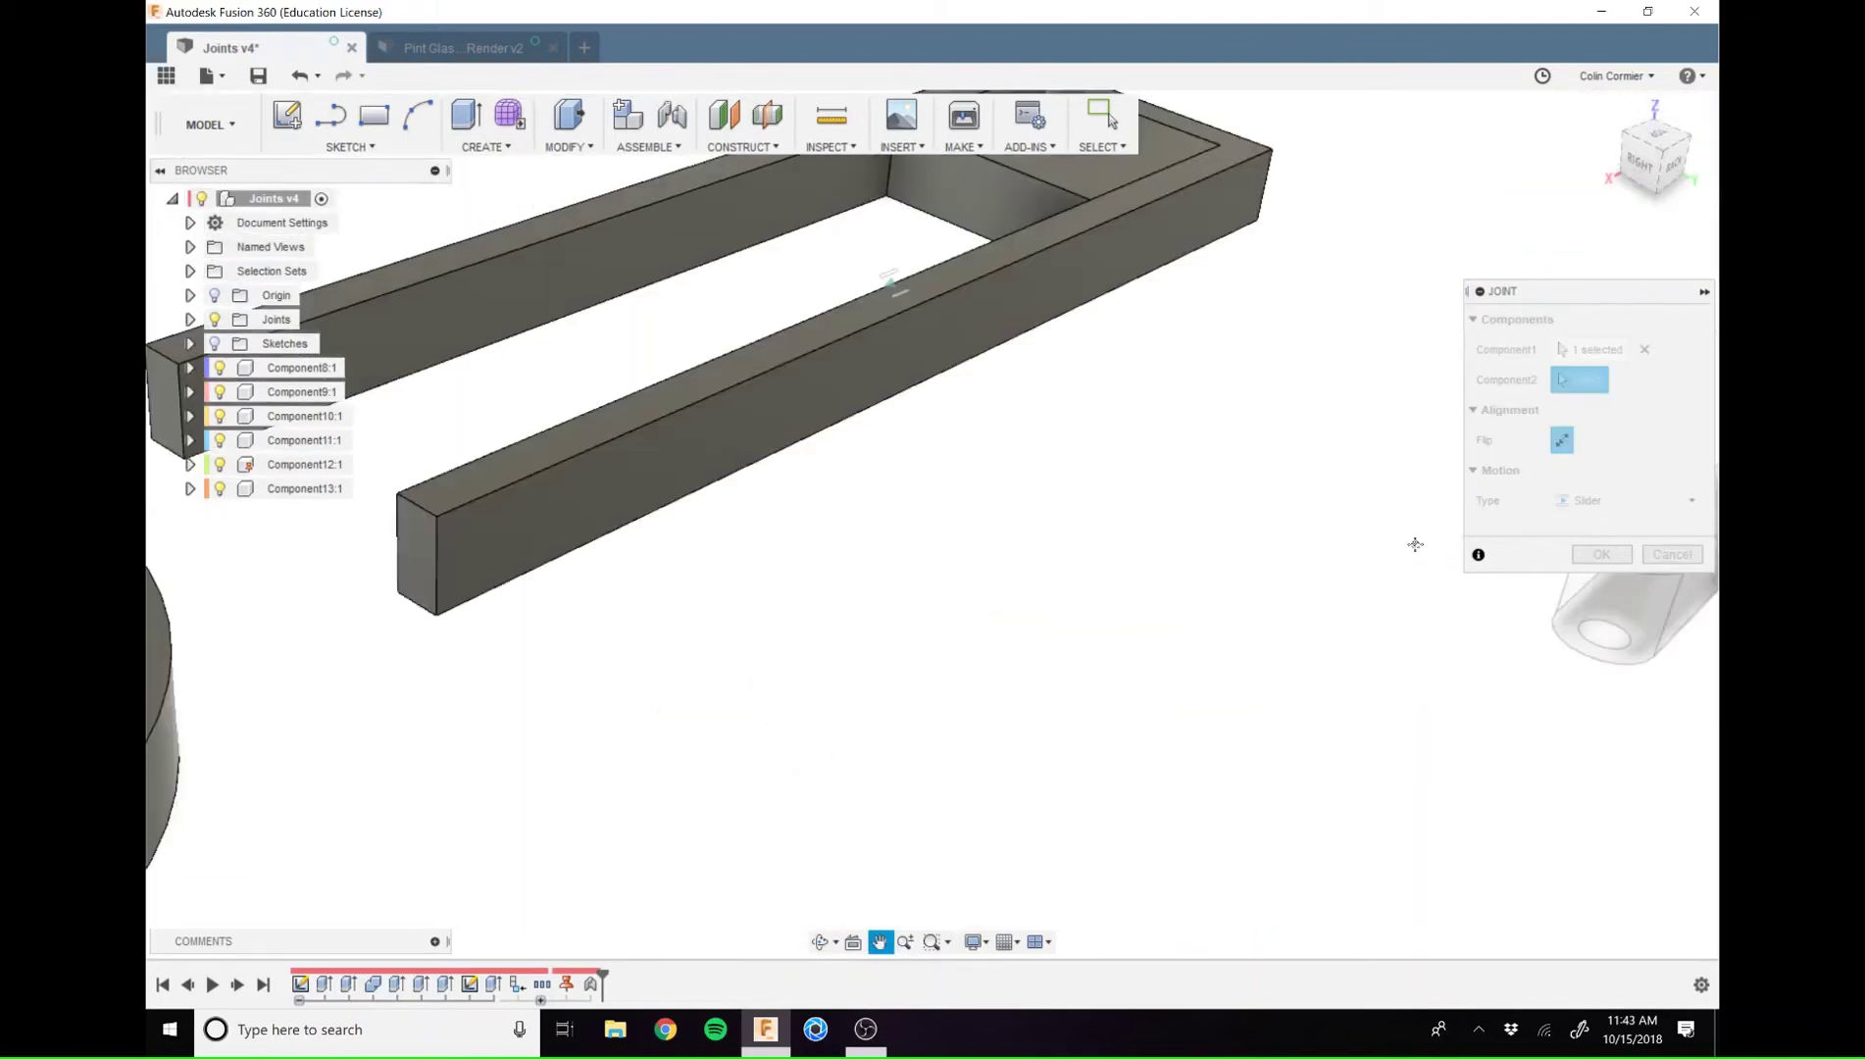
Set the joint's second component to the centre of the top face of the disc's pin
{"action": "scroll", "coordinate": [1118, 613], "scroll_direction": "up", "scroll_amount": 3}
{"action": "scroll", "coordinate": [1116, 625], "scroll_direction": "down", "scroll_amount": 3}
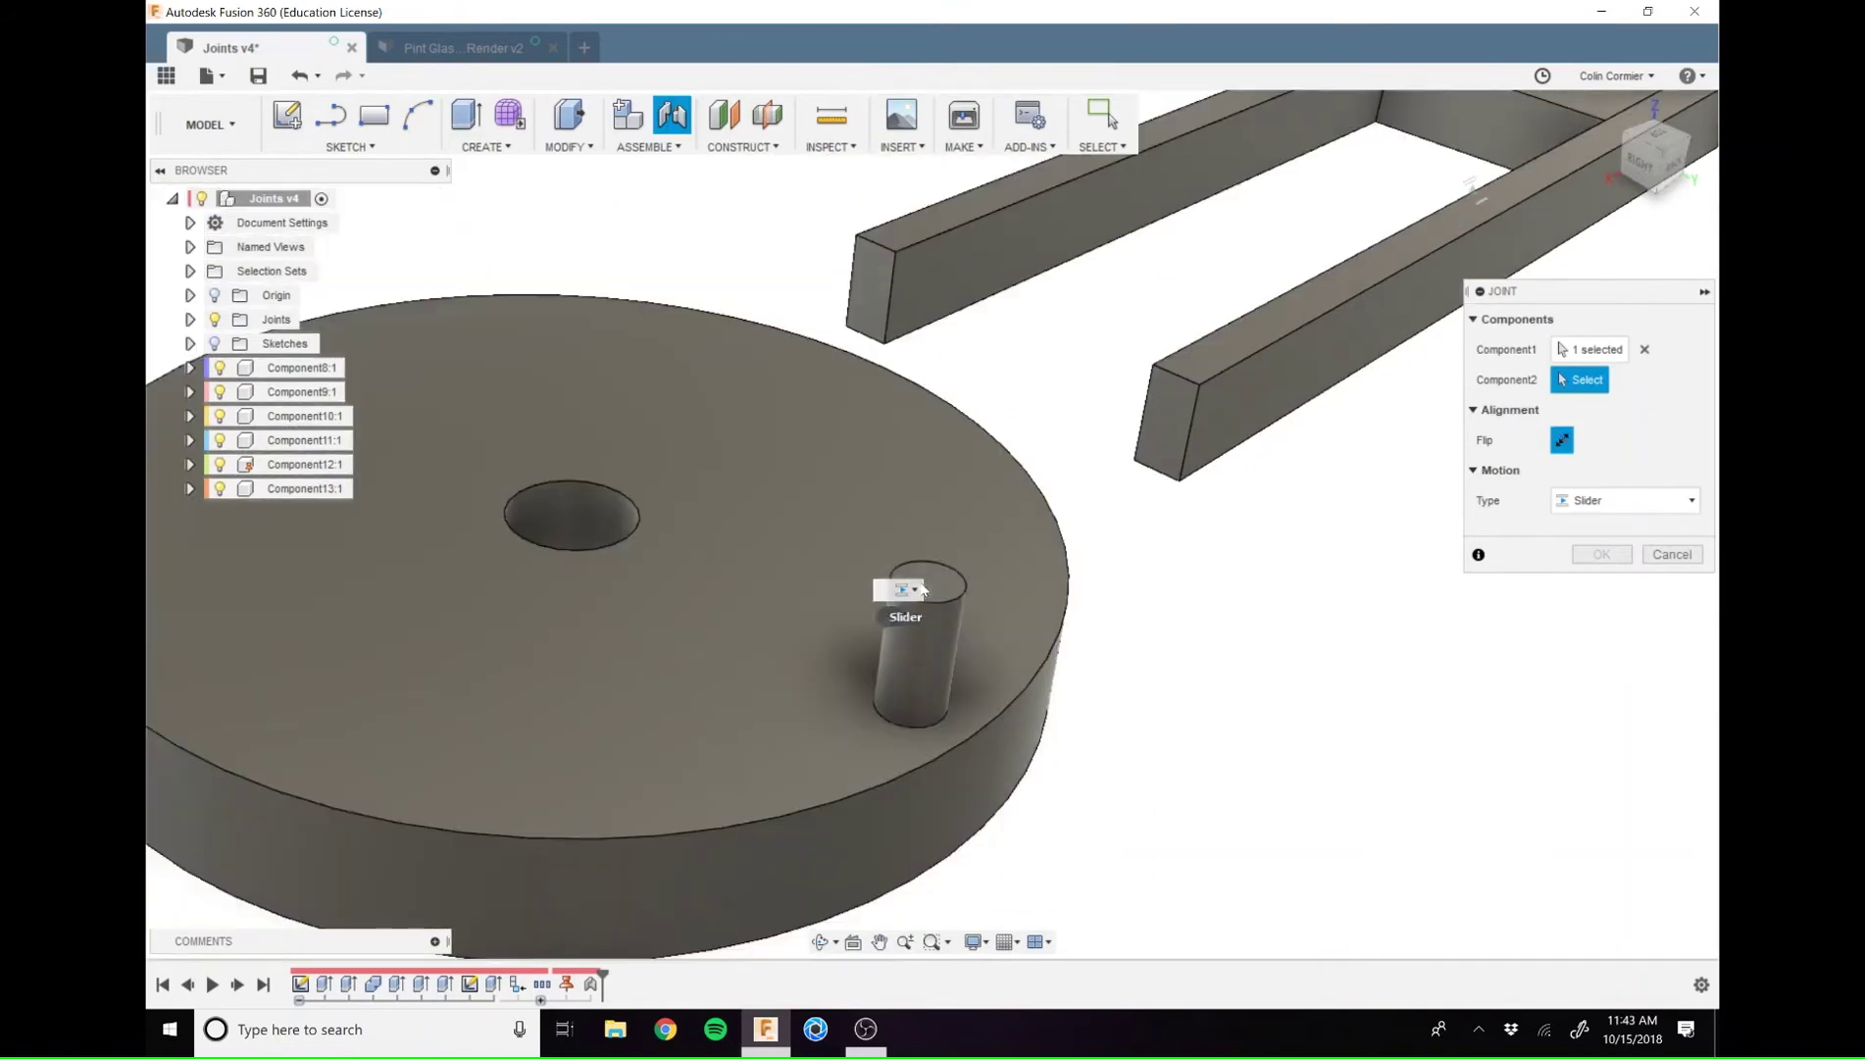
{"action": "scroll", "coordinate": [980, 581], "scroll_direction": "up", "scroll_amount": 4}
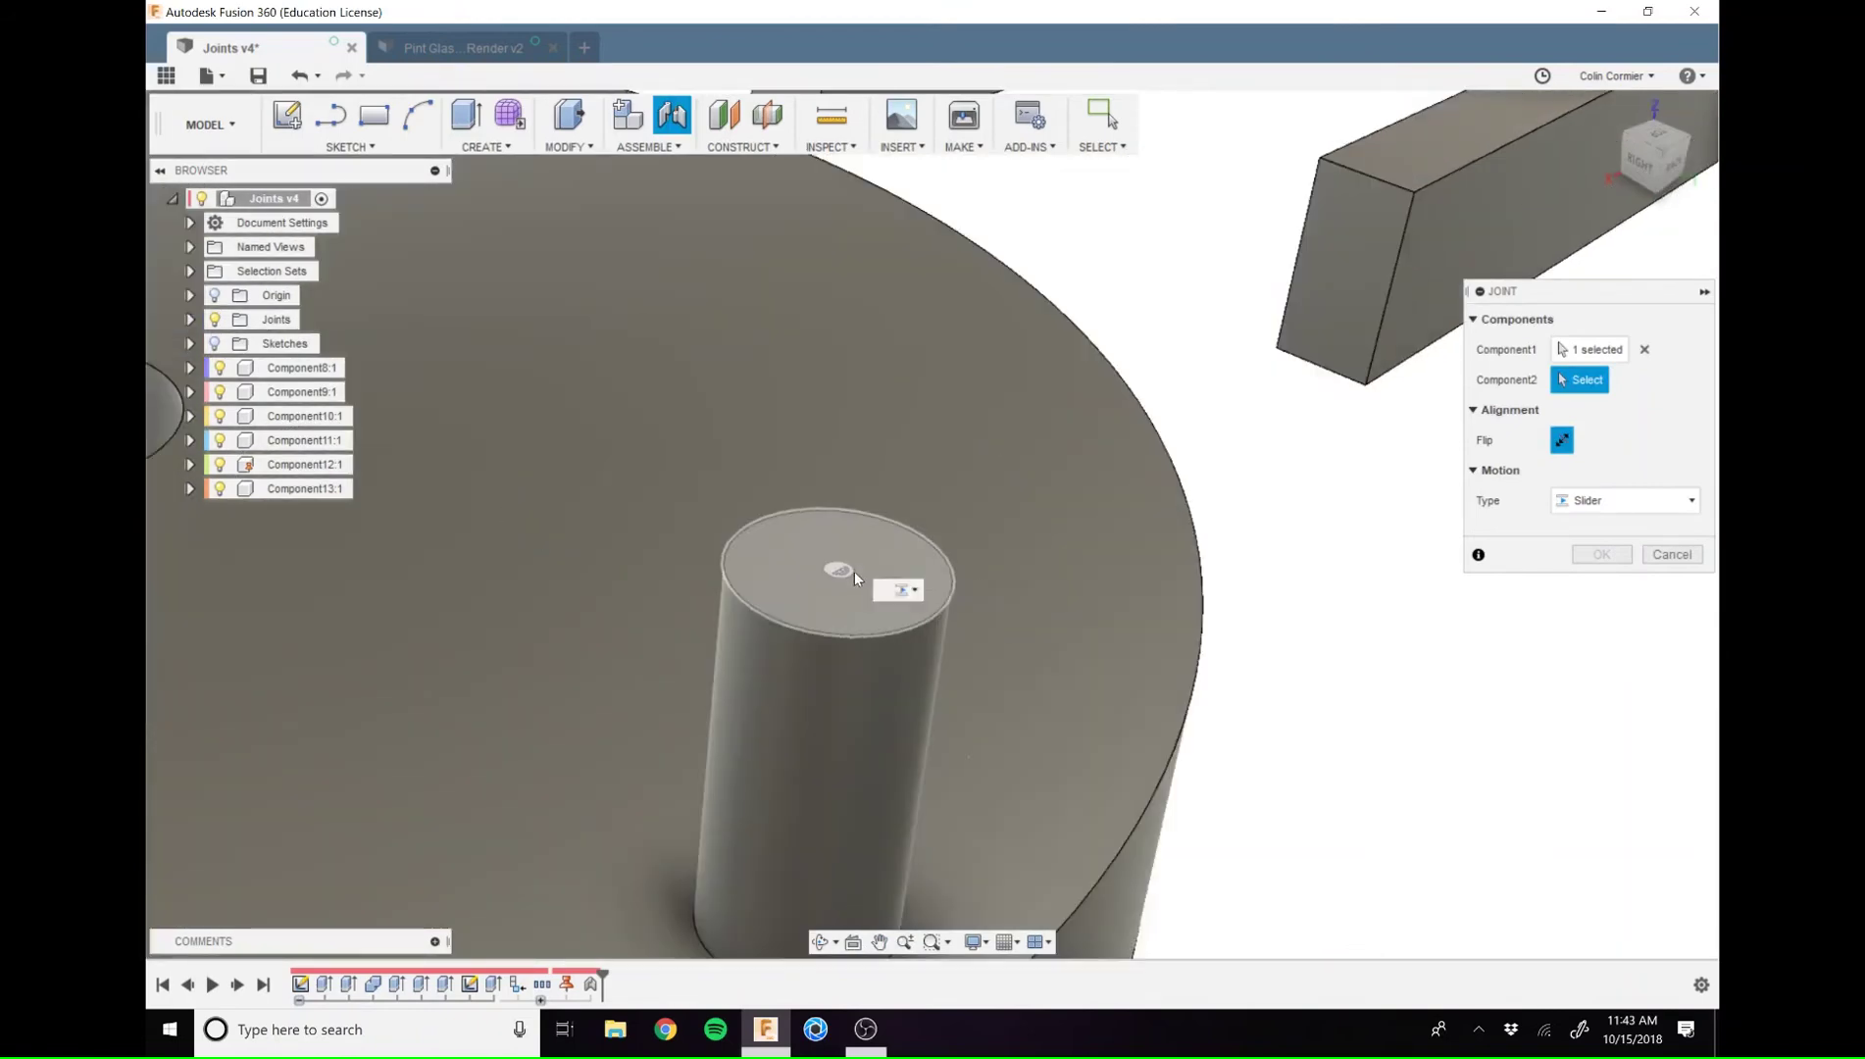
{"action": "left_click", "coordinate": [854, 571]}
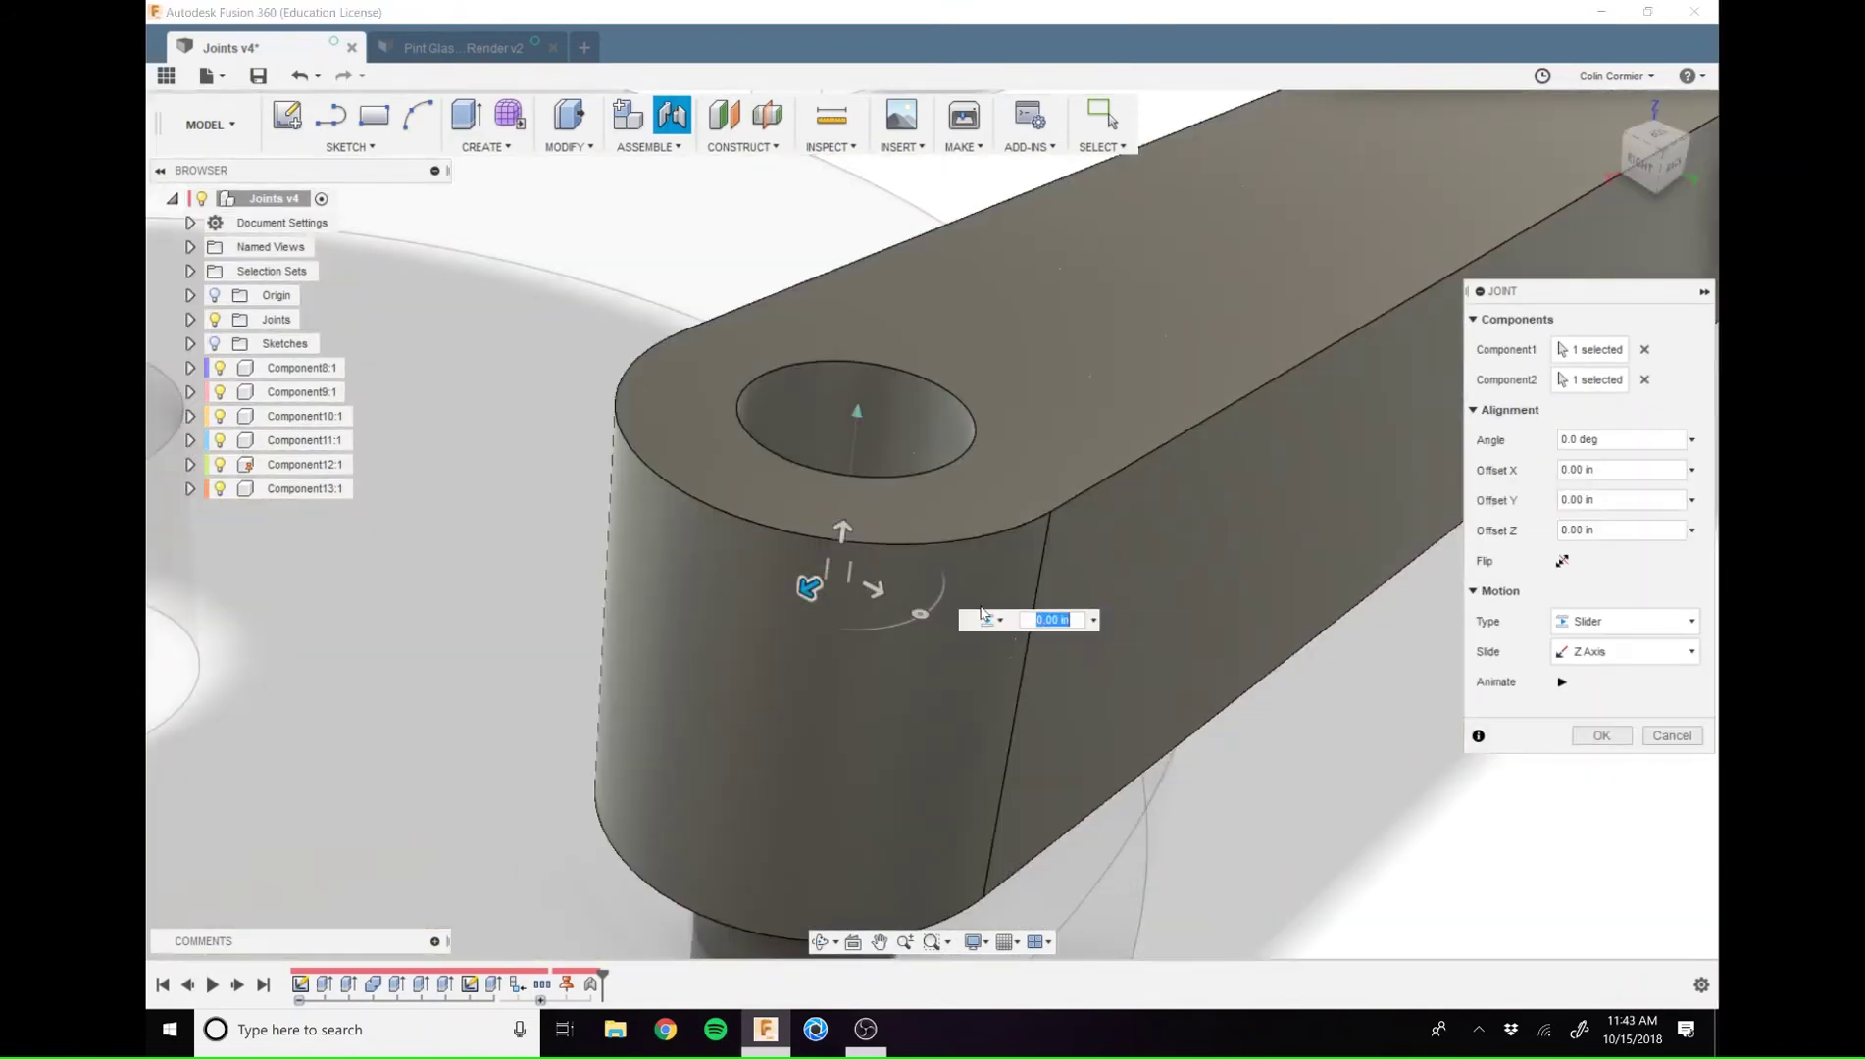
Change the link-to-disc joint's motion type to Revolute about the Z axis and create the joint
{"action": "scroll", "coordinate": [1130, 668], "scroll_direction": "down", "scroll_amount": 4}
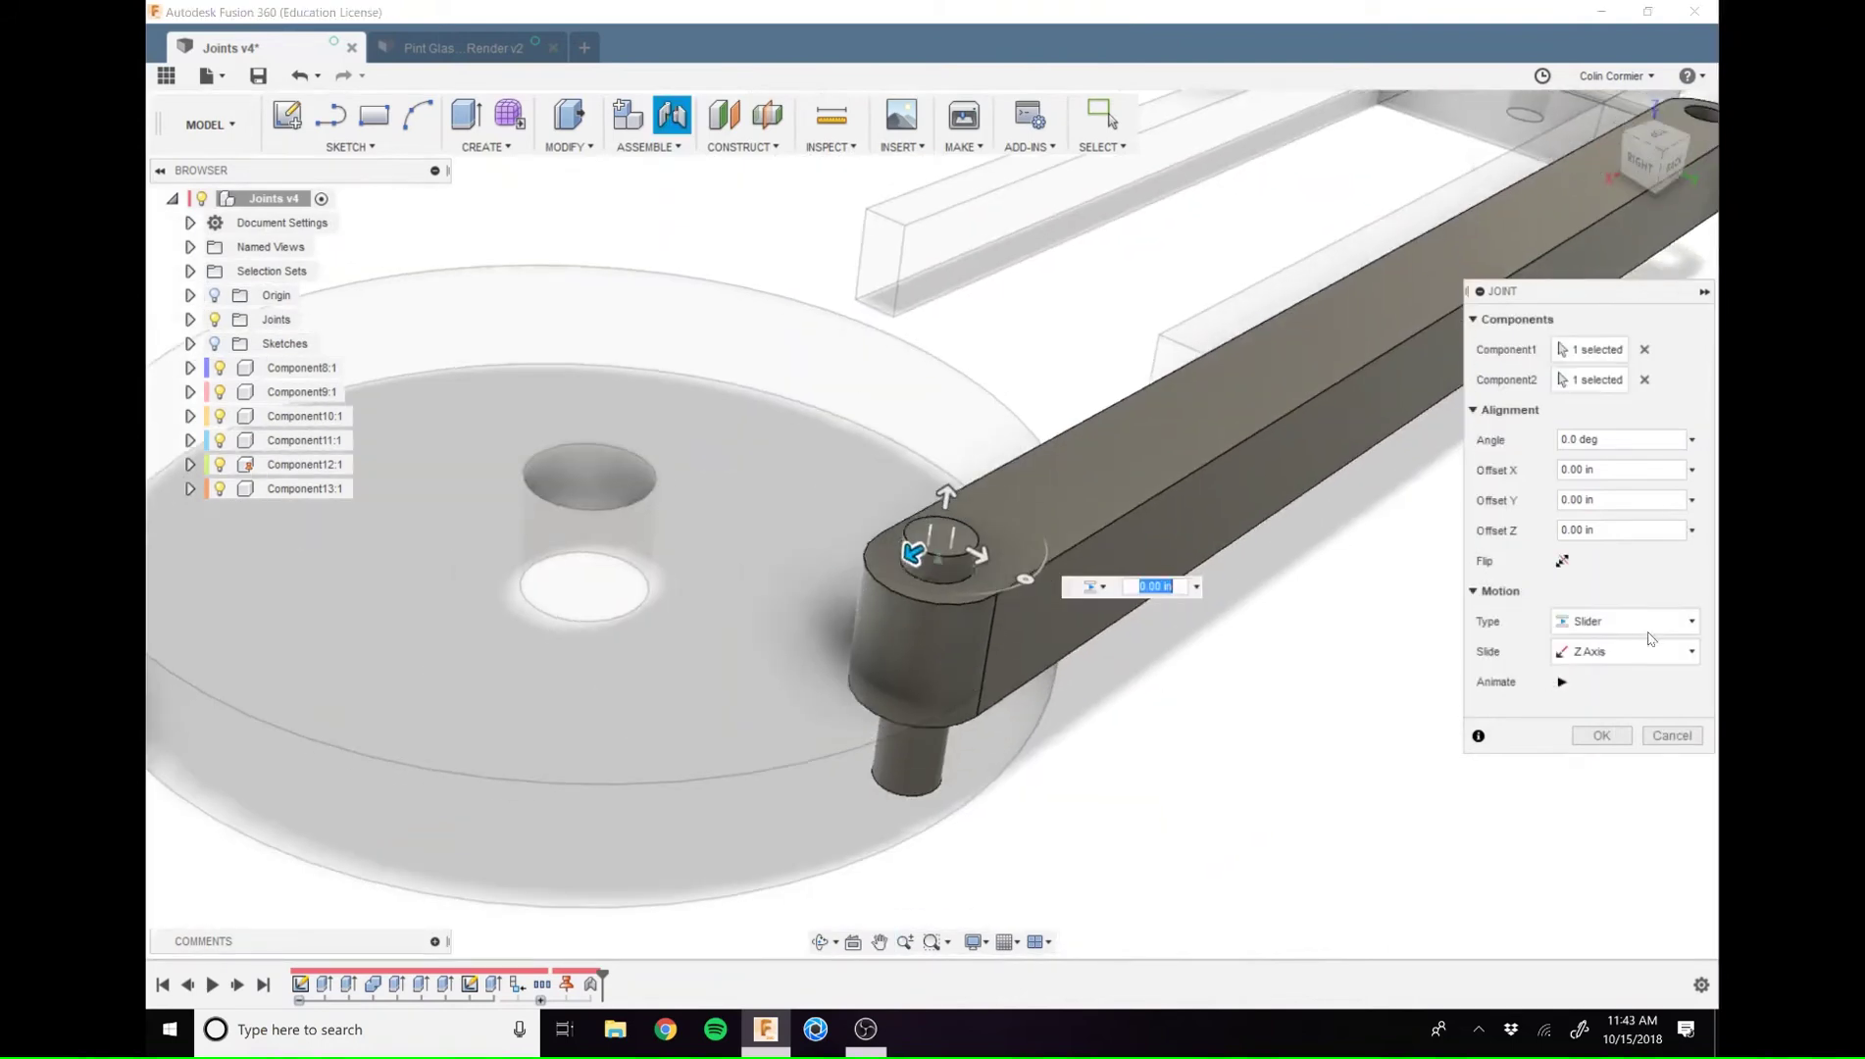
{"action": "left_click", "coordinate": [1646, 622]}
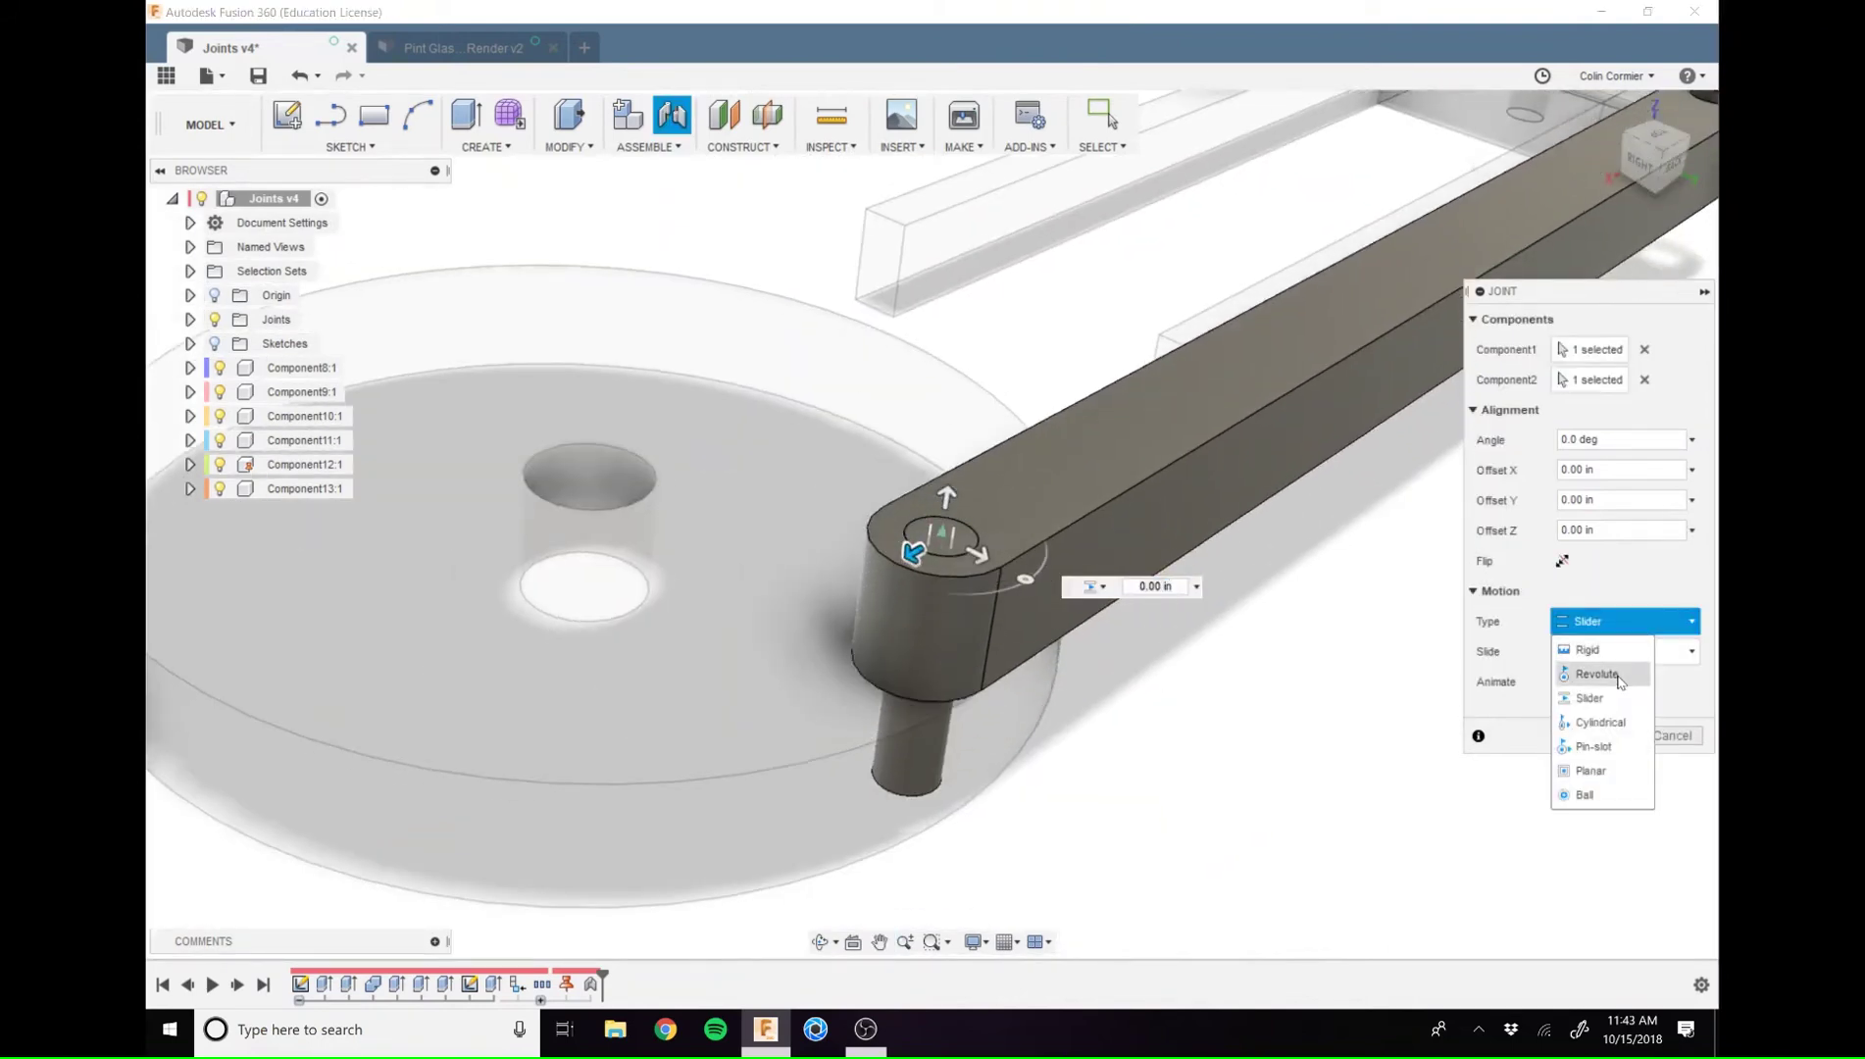
{"action": "left_click", "coordinate": [1554, 625]}
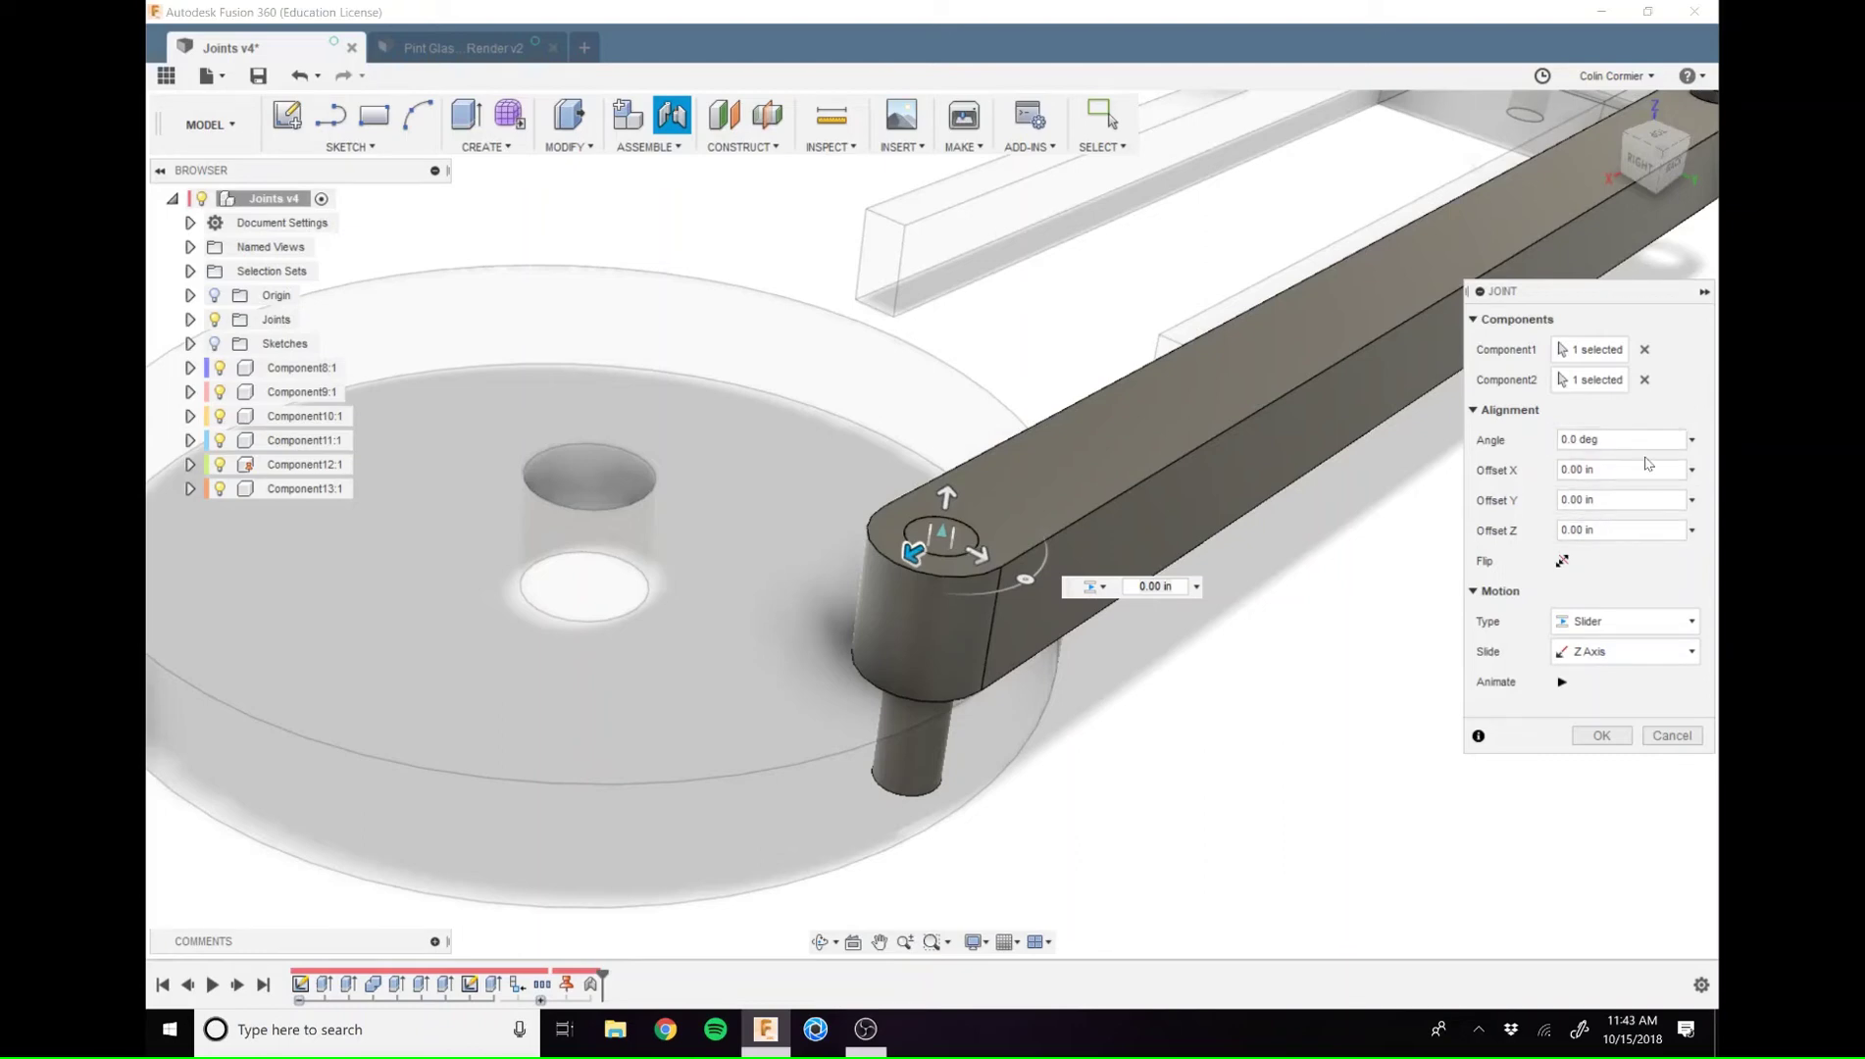
{"action": "left_click", "coordinate": [1619, 629]}
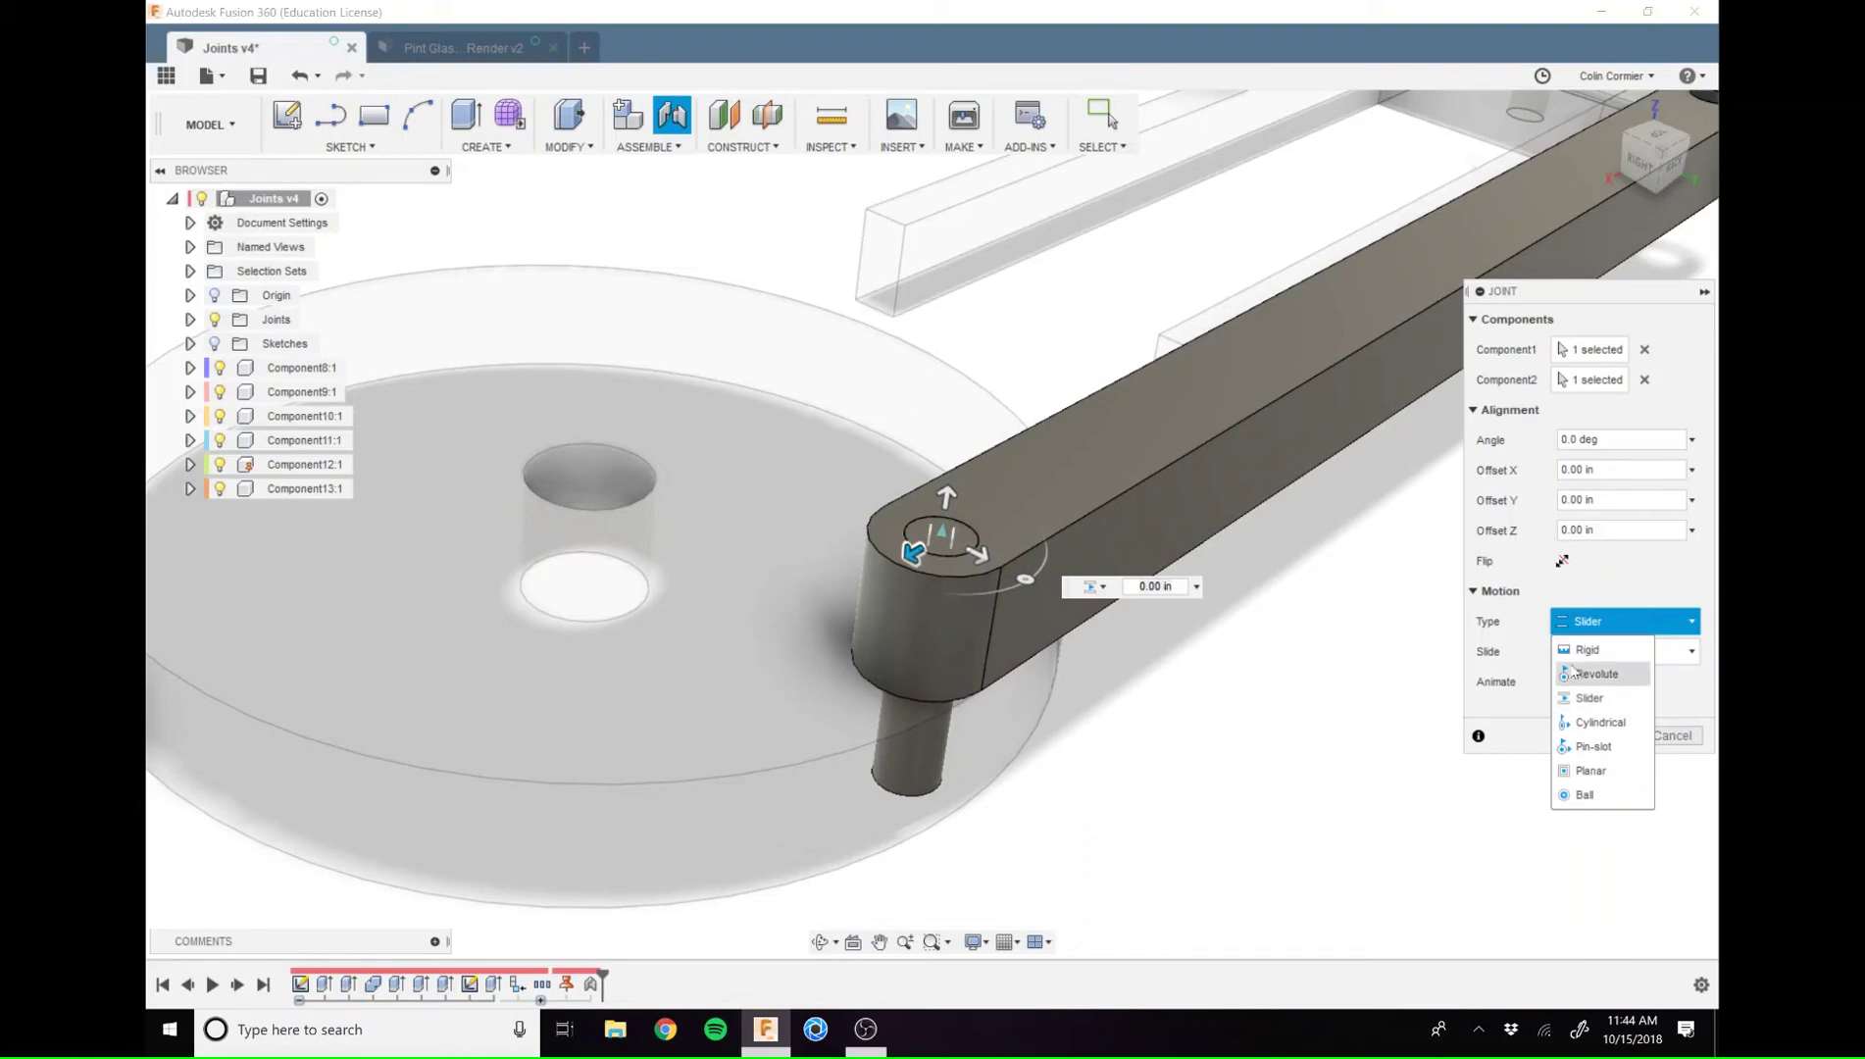
{"action": "left_click", "coordinate": [1622, 673]}
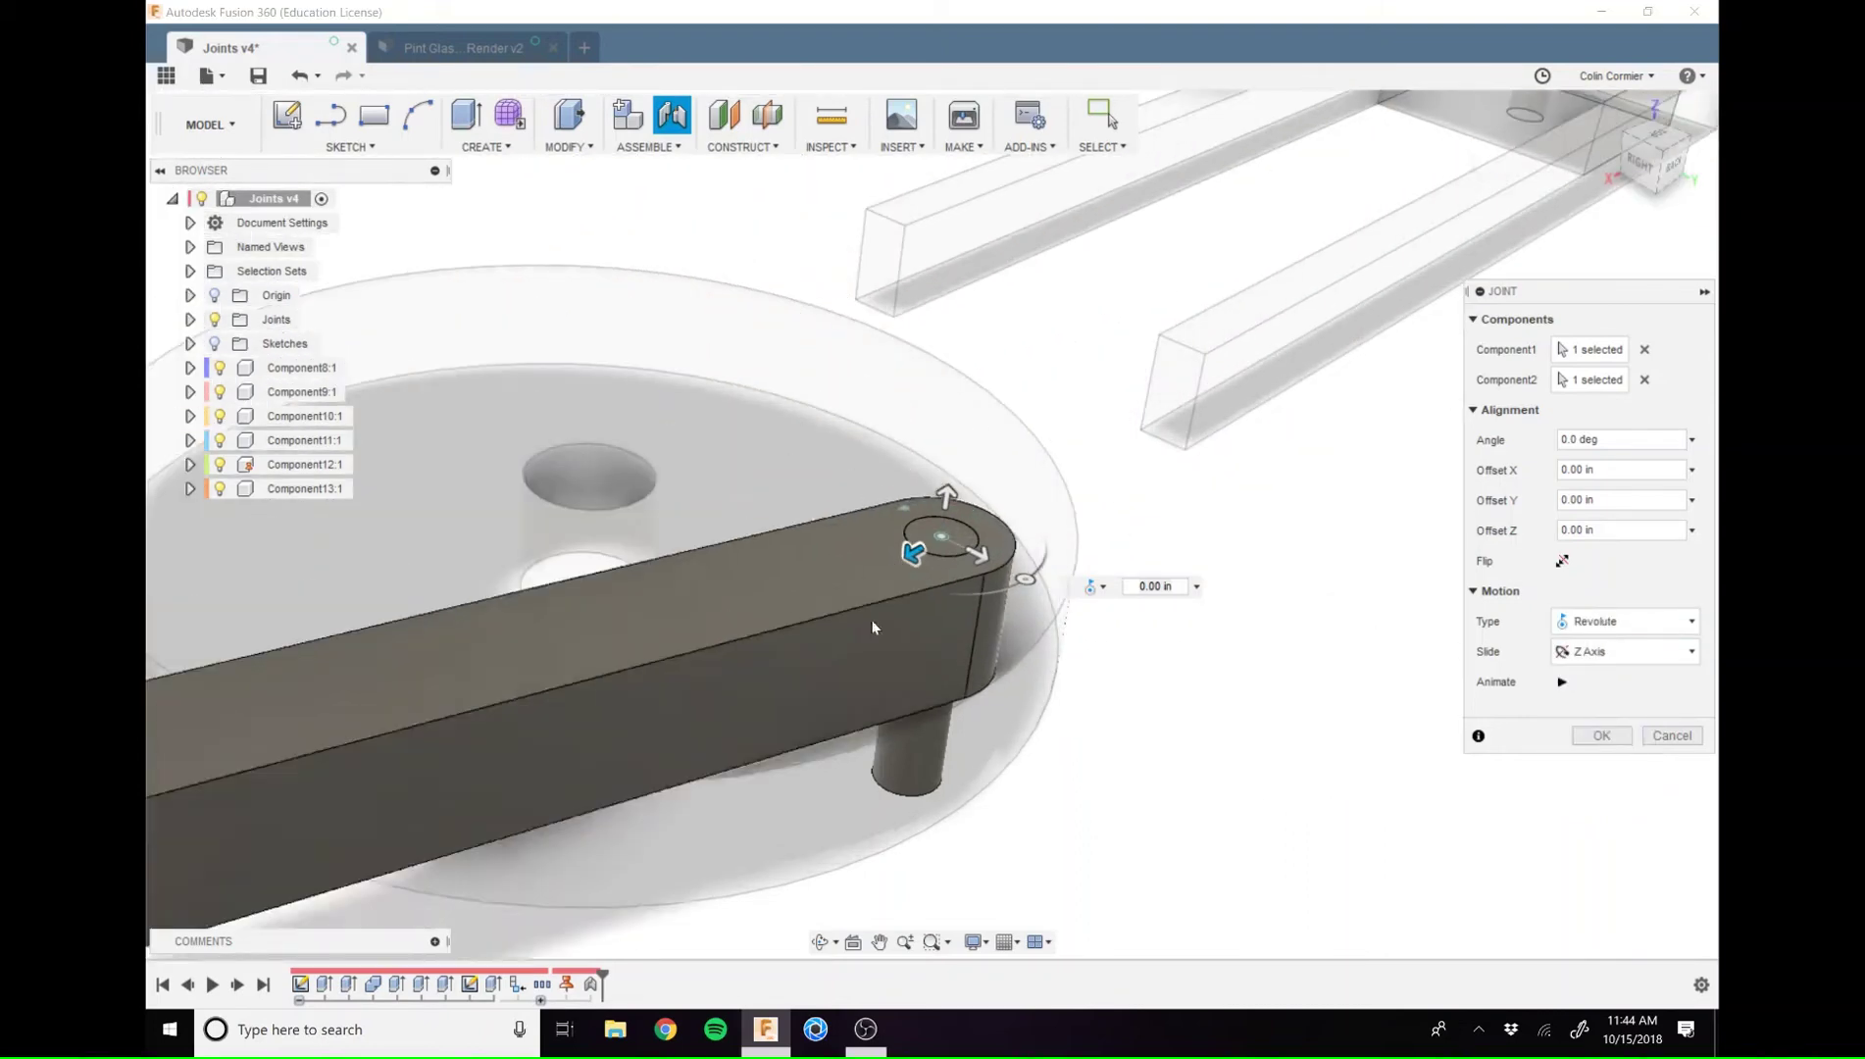
{"action": "scroll", "coordinate": [1139, 592], "scroll_direction": "down", "scroll_amount": 5}
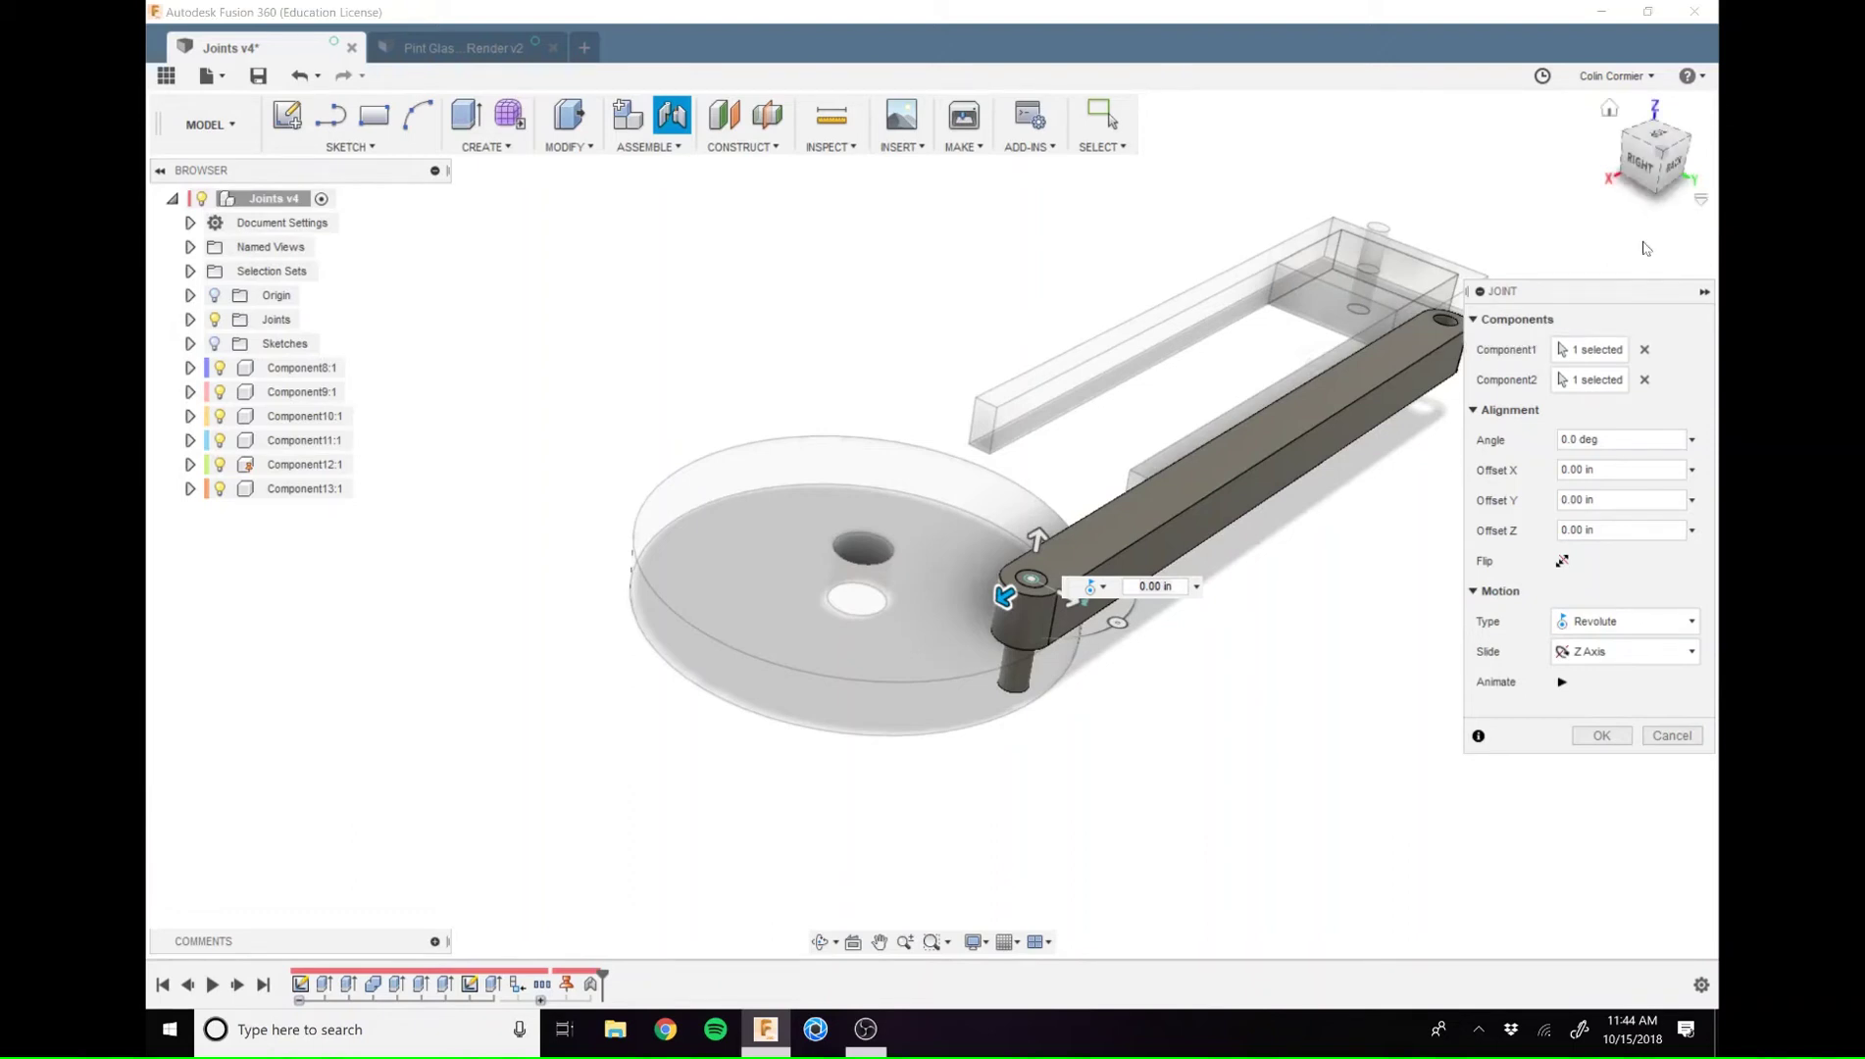
{"action": "left_click", "coordinate": [1607, 739]}
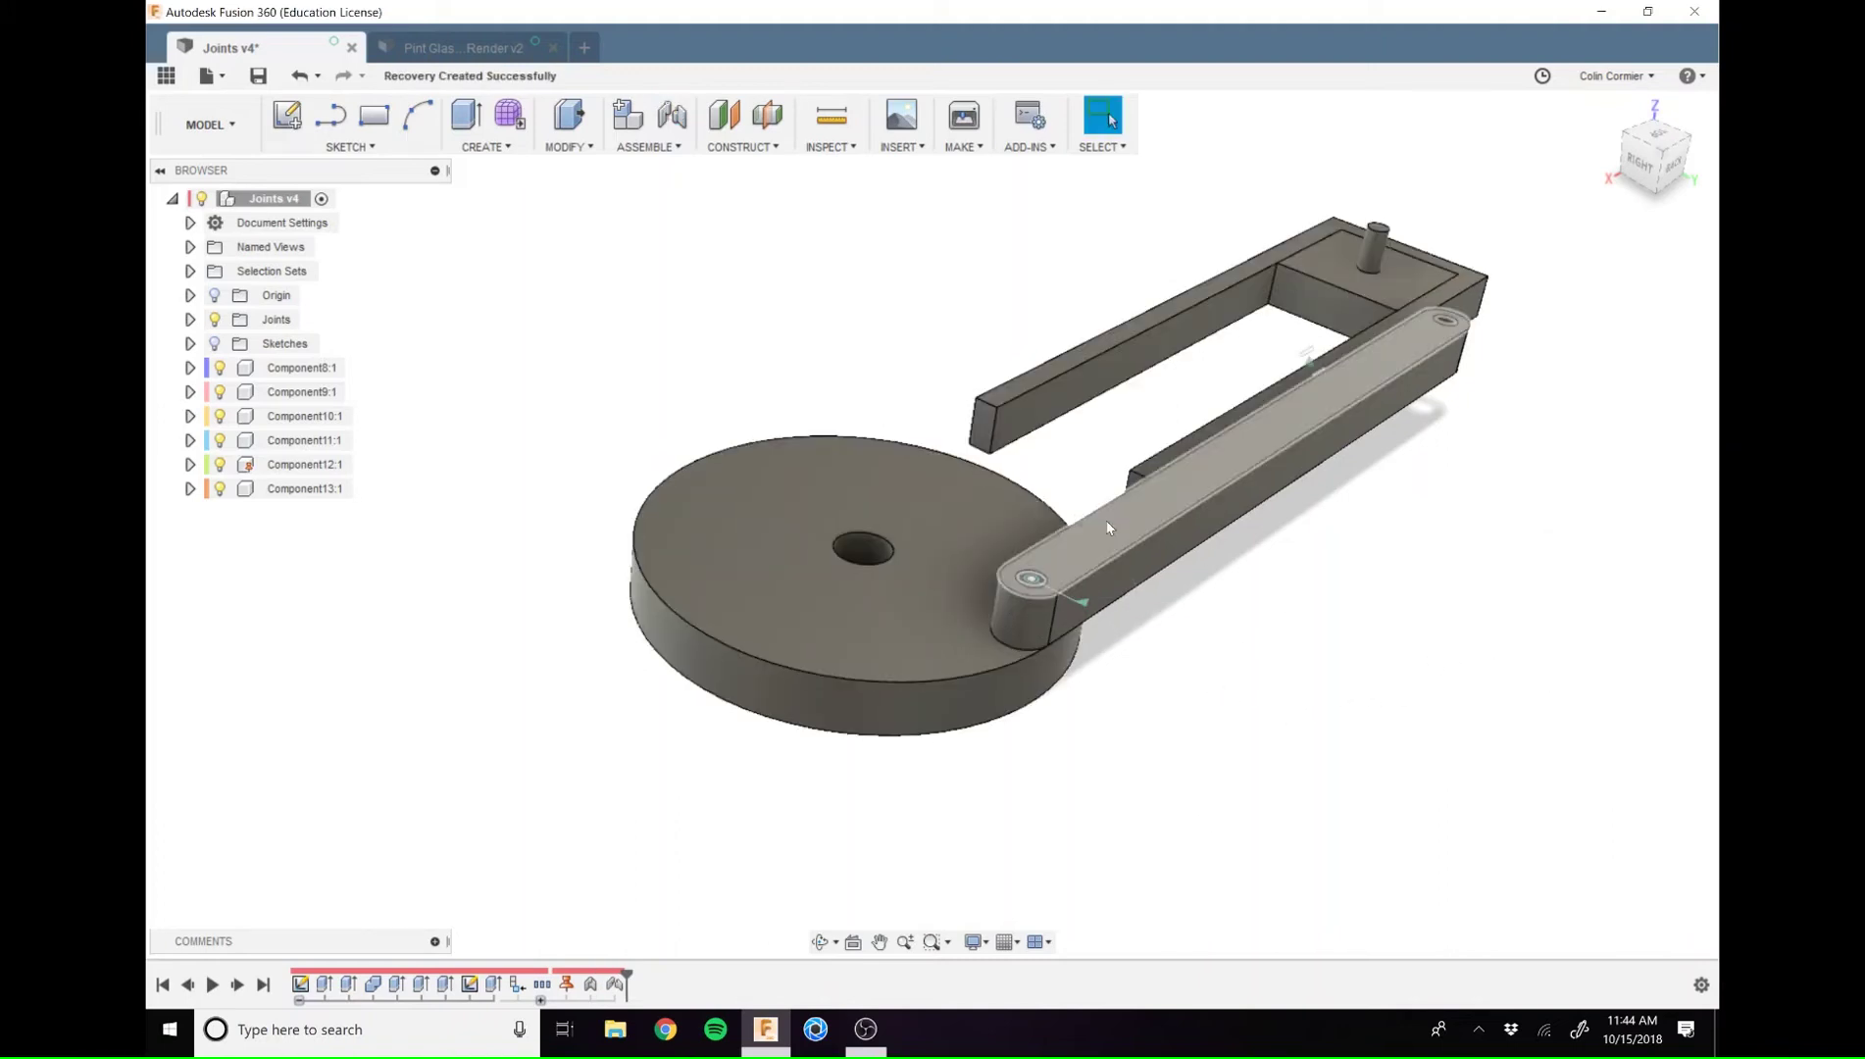
Expand the joints list and rotate the link about its revolute joint at the disc to test the motion
{"action": "scroll", "coordinate": [1278, 634], "scroll_direction": "up", "scroll_amount": 2}
{"action": "middle_click_drag", "start_coordinate": [1305, 539], "coordinate": [1260, 606]}
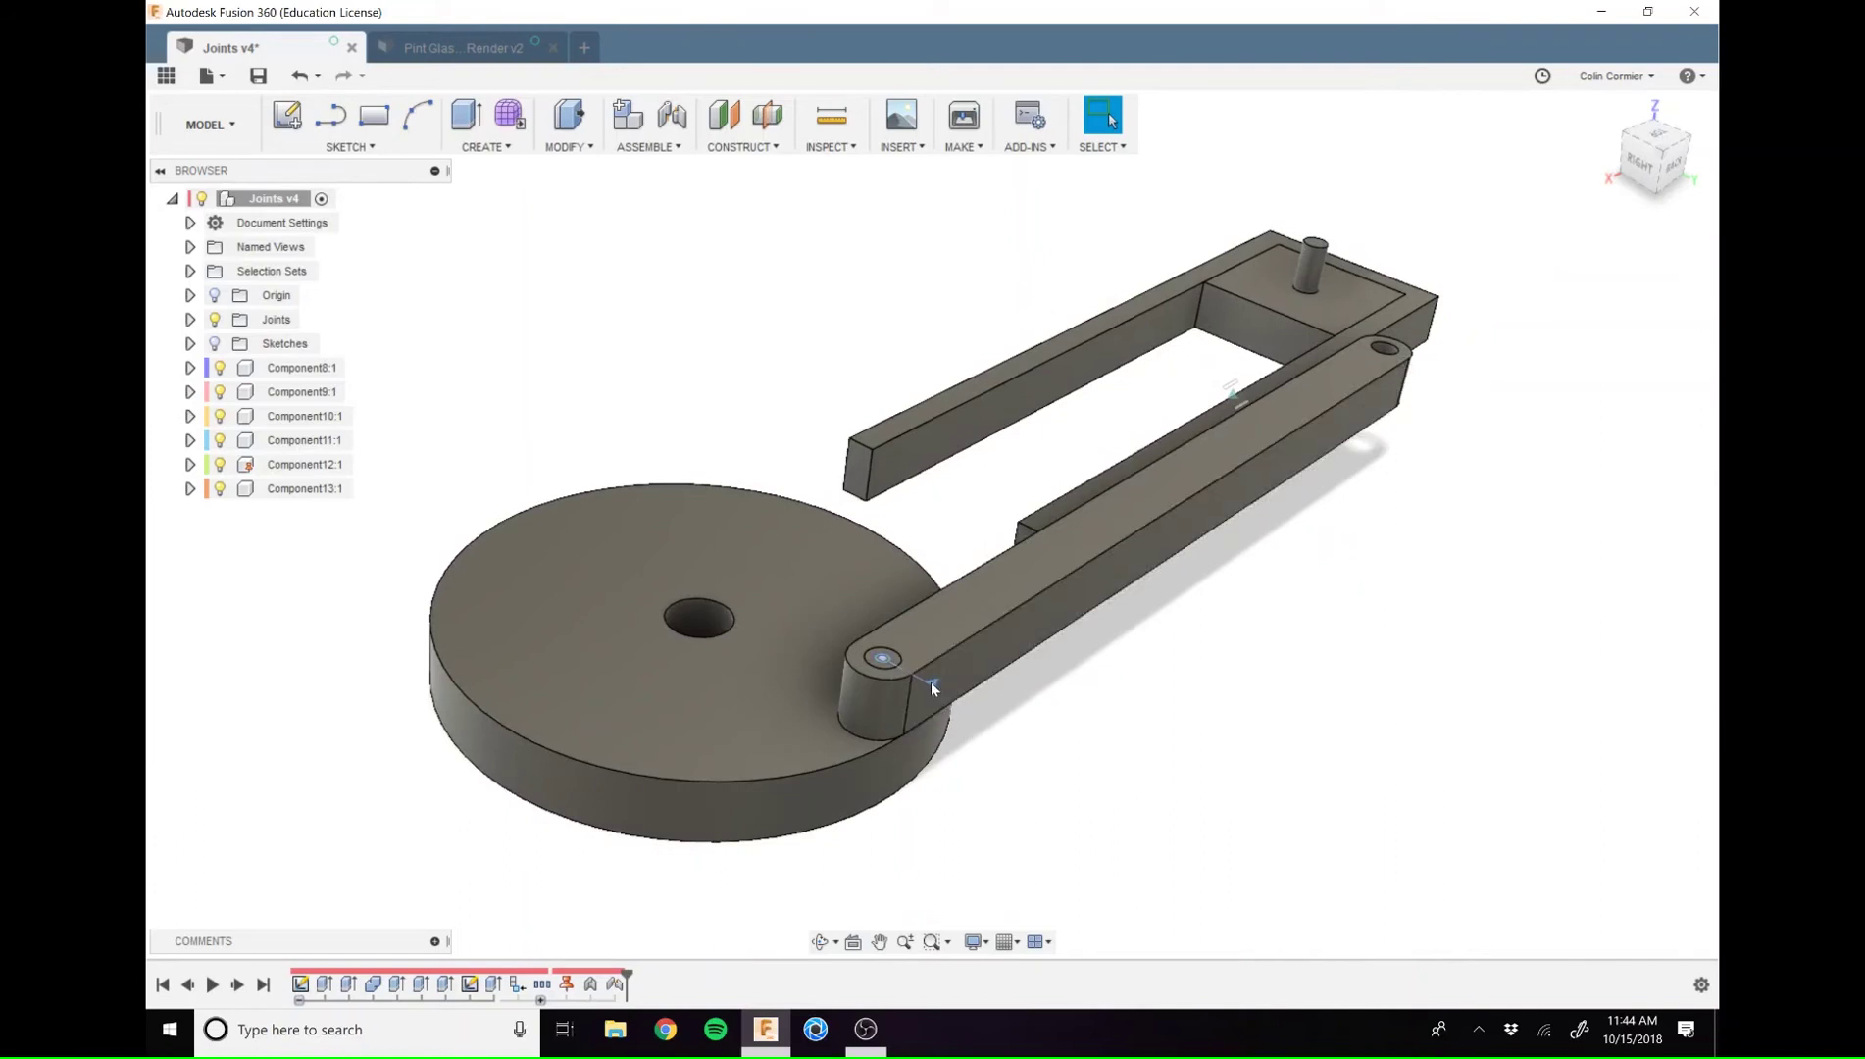
{"action": "left_click", "coordinate": [189, 318]}
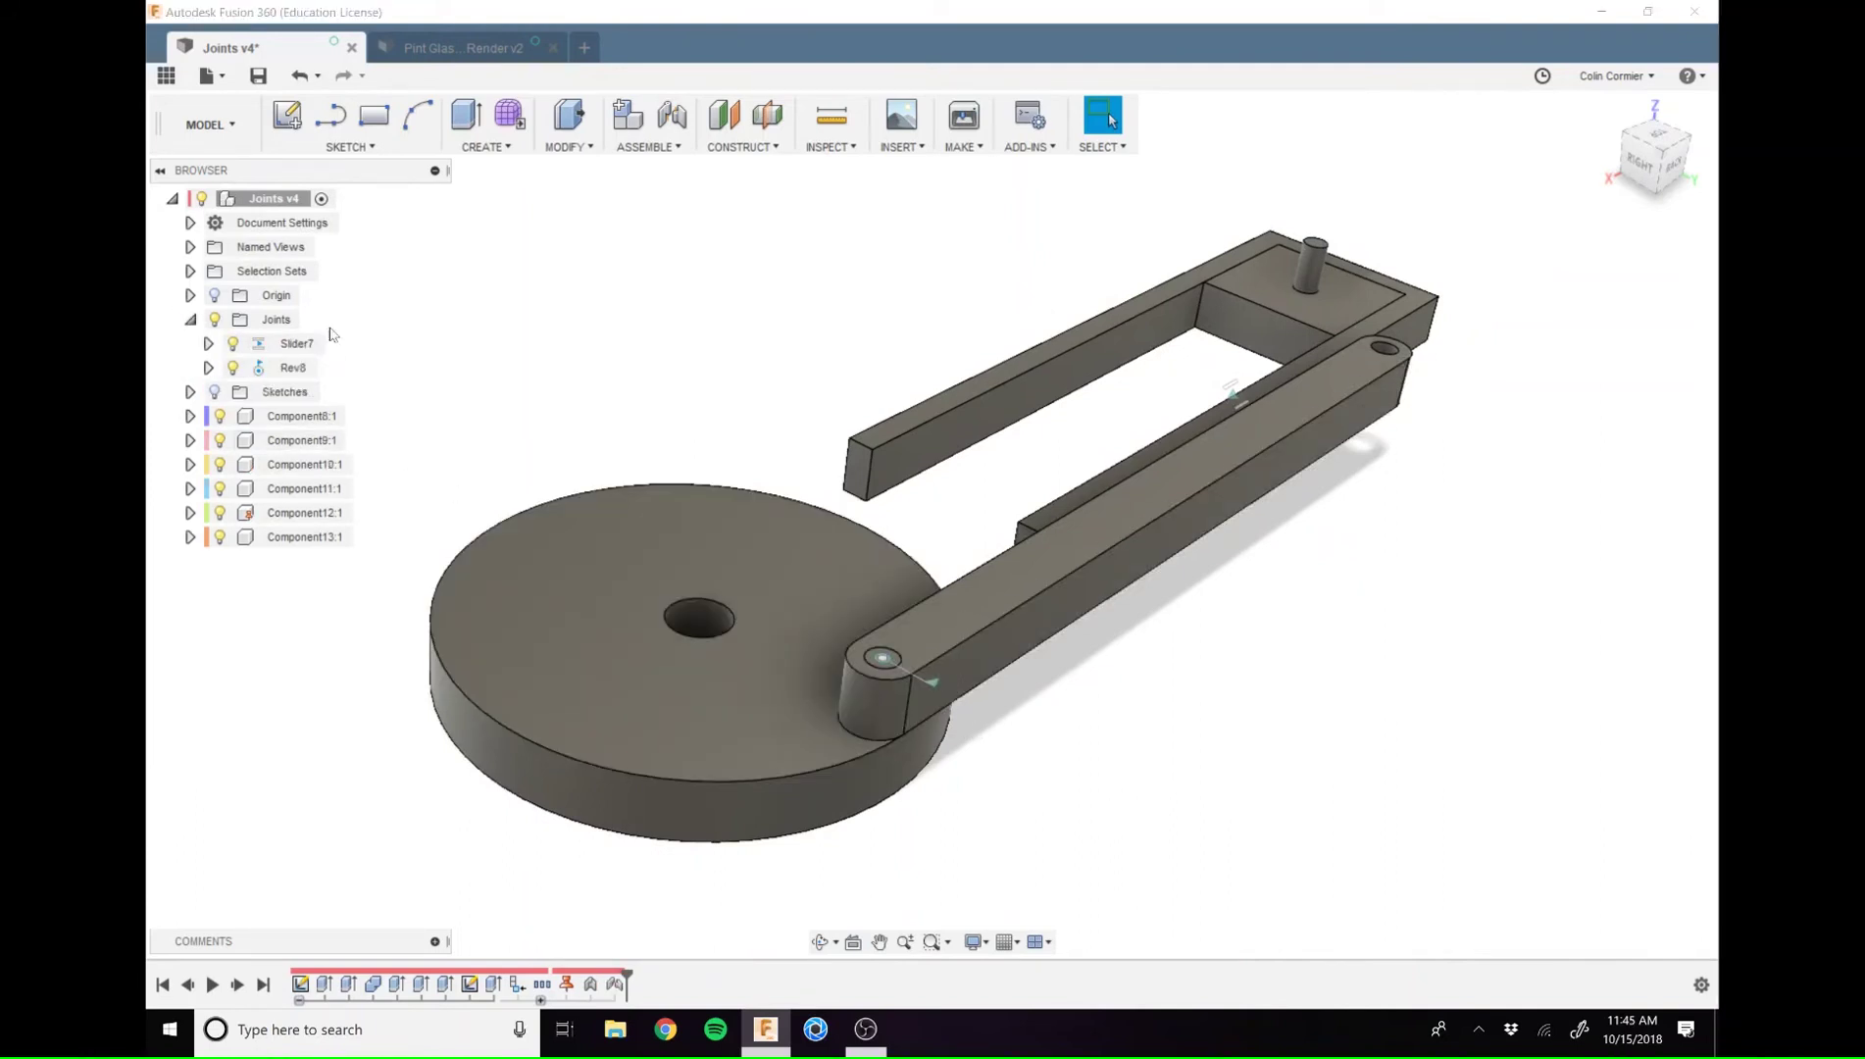
{"action": "left_click", "coordinate": [293, 368]}
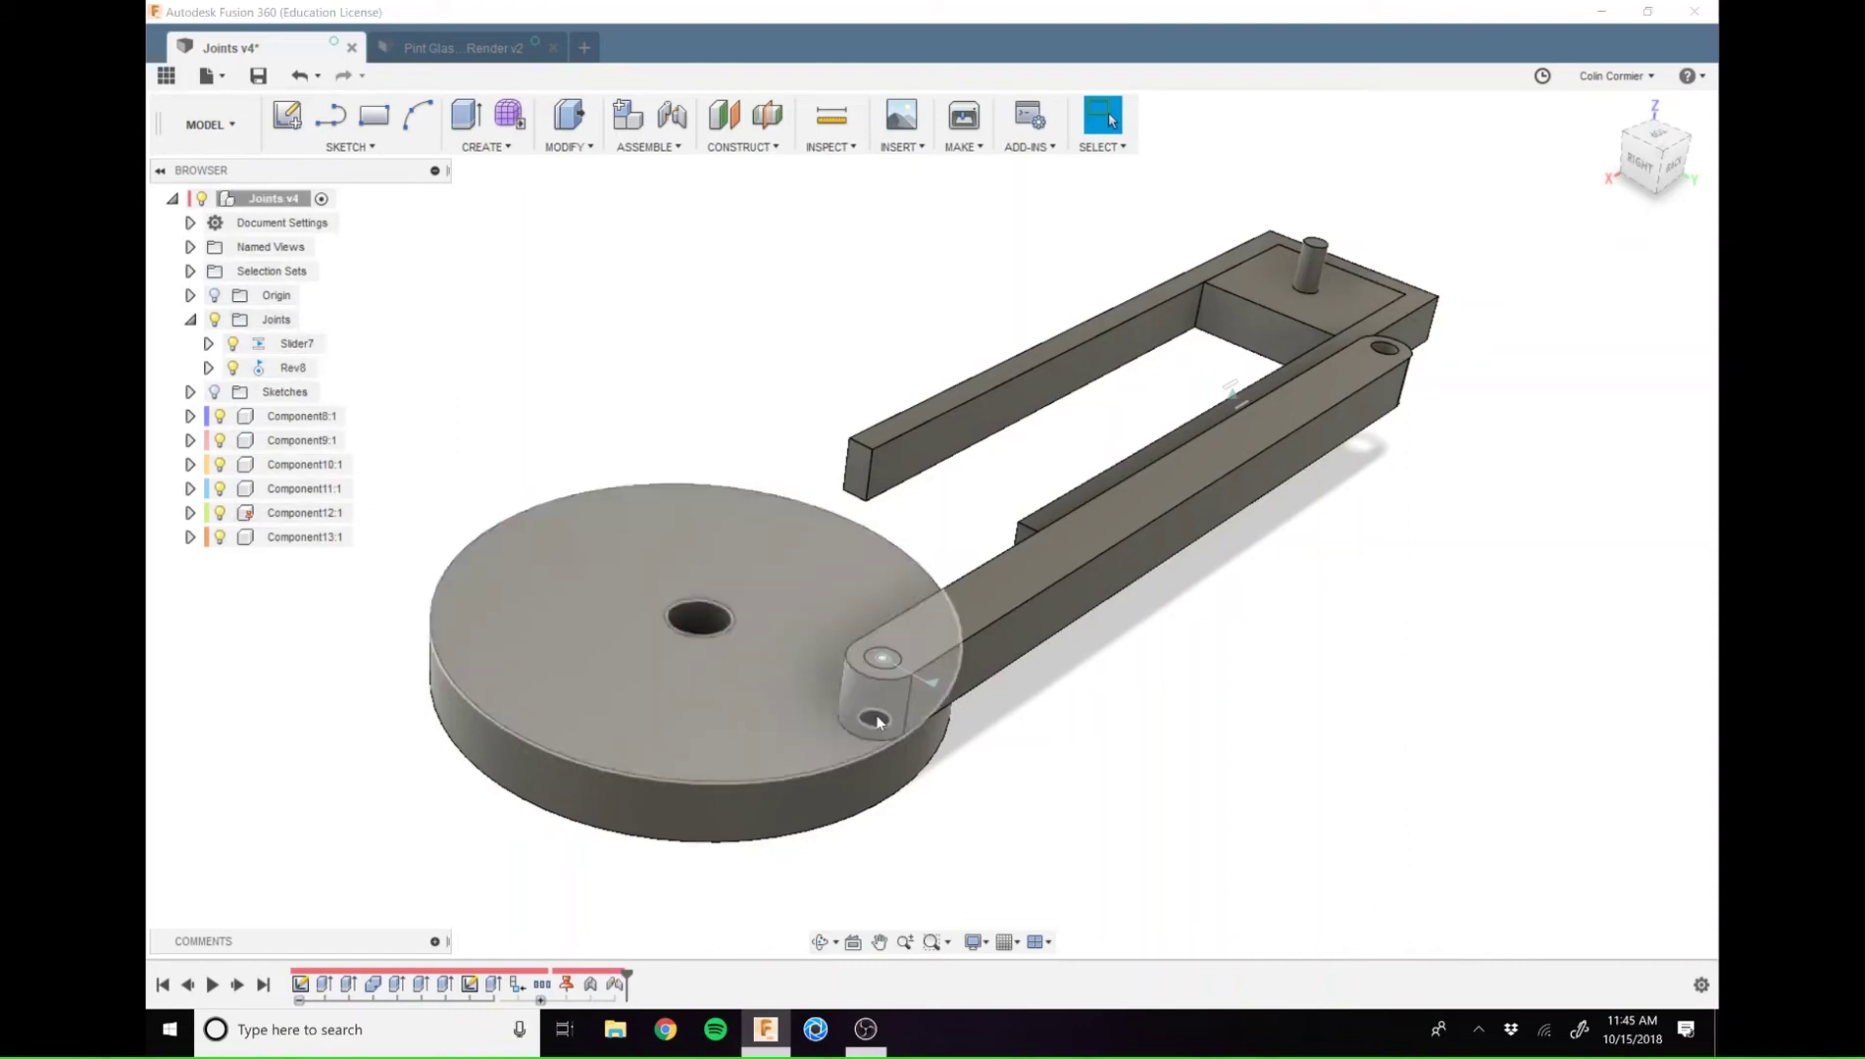
{"action": "double_click", "coordinate": [934, 685]}
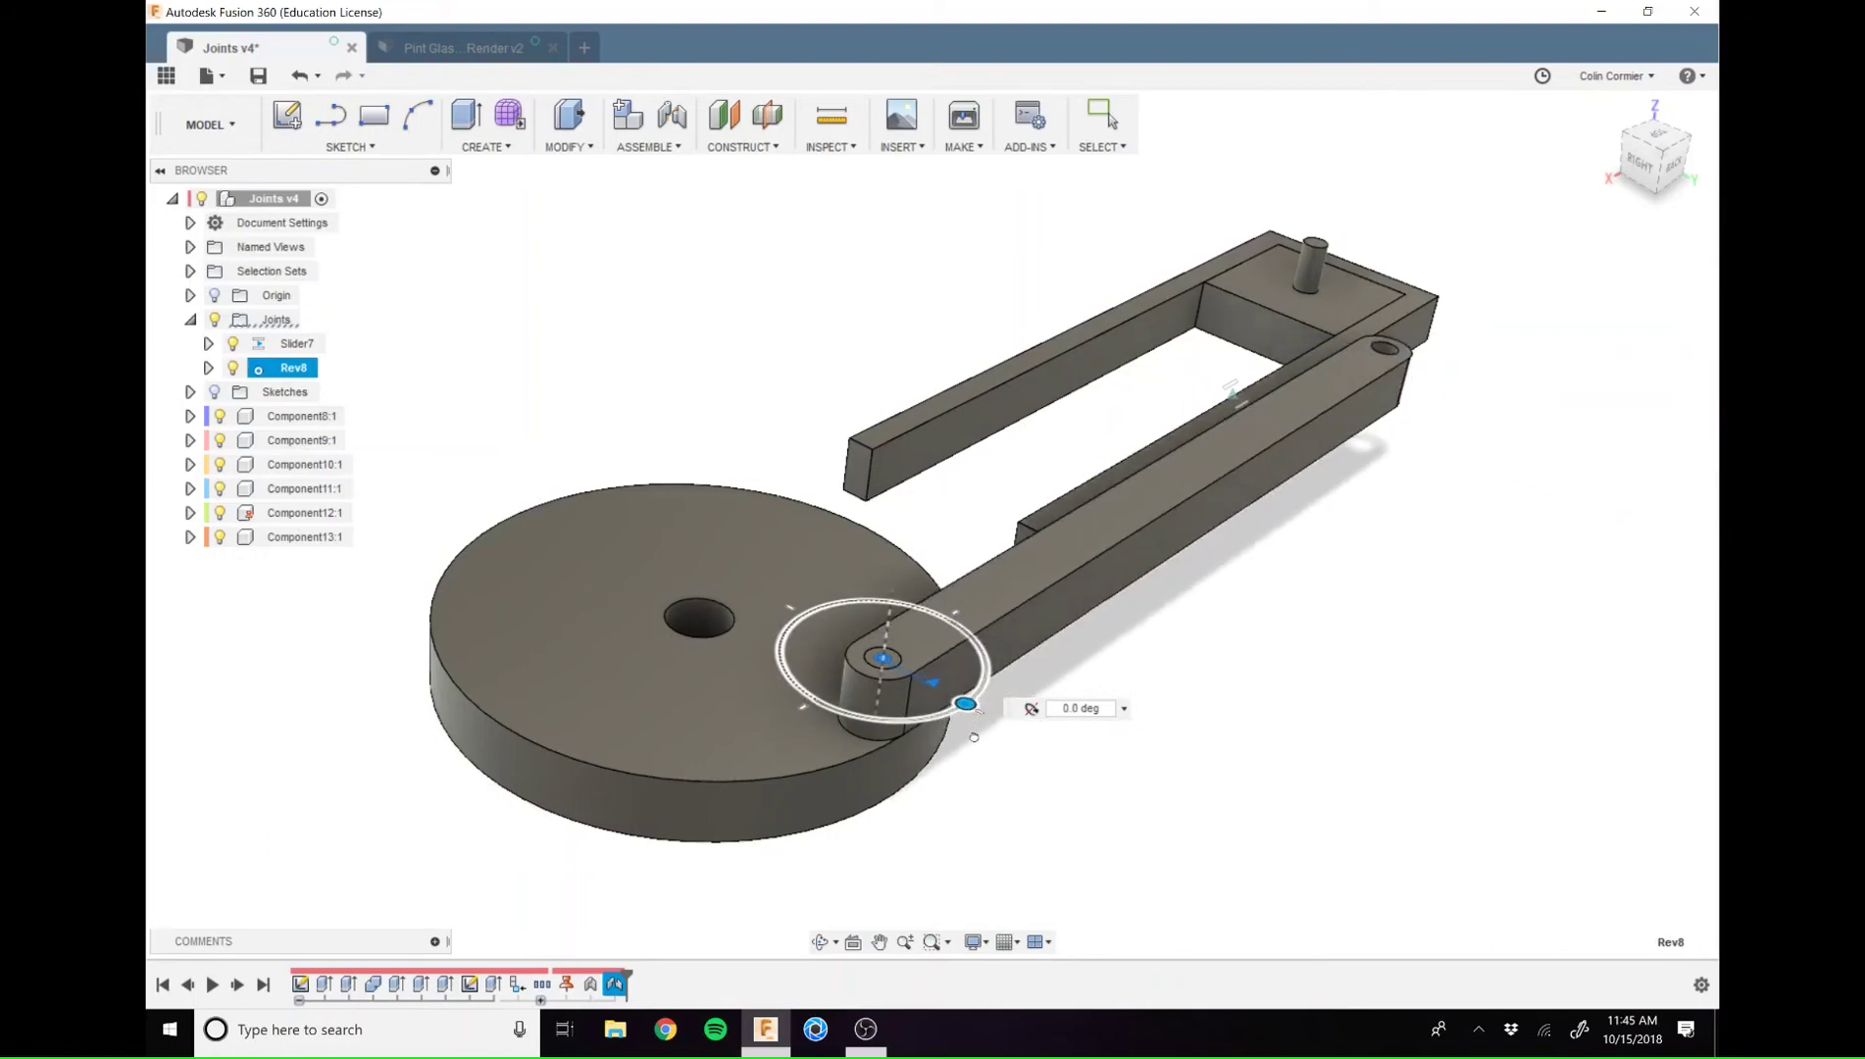
{"action": "left_click_drag", "start_coordinate": [974, 736], "coordinate": [1070, 668]}
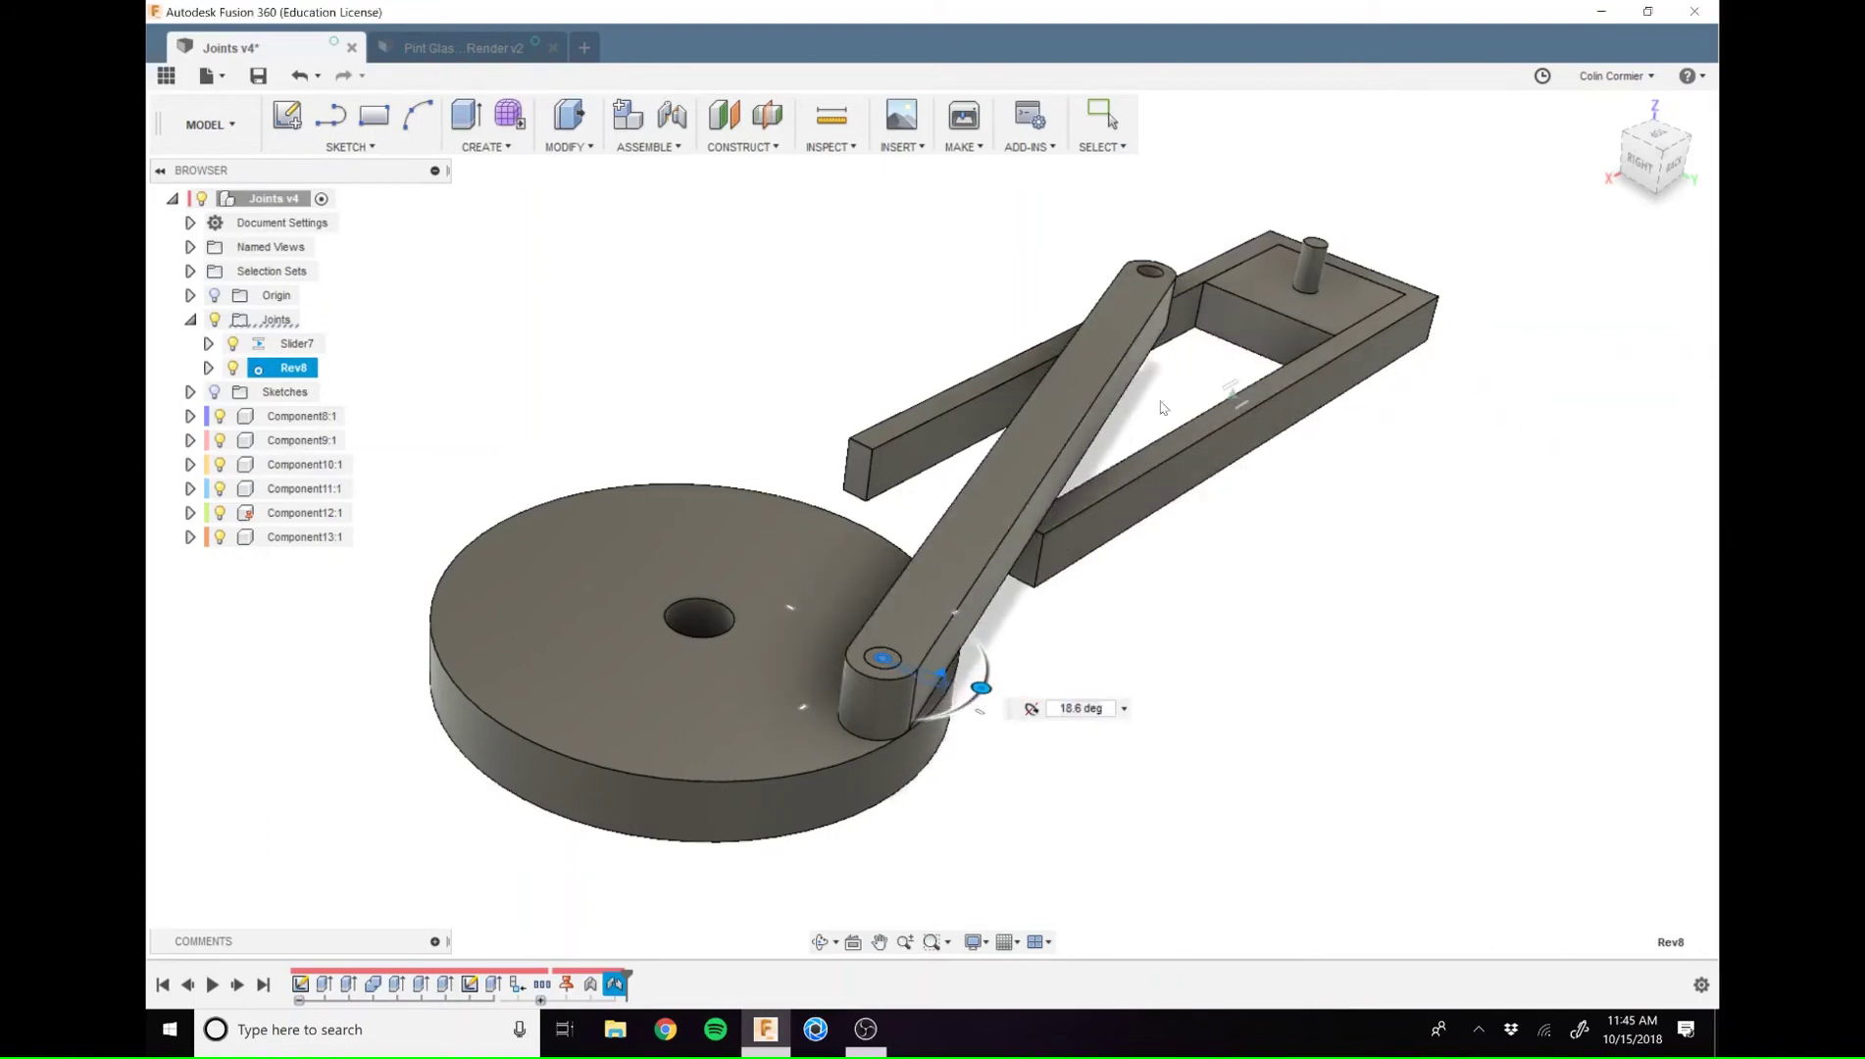
{"action": "key", "text": "Escape"}
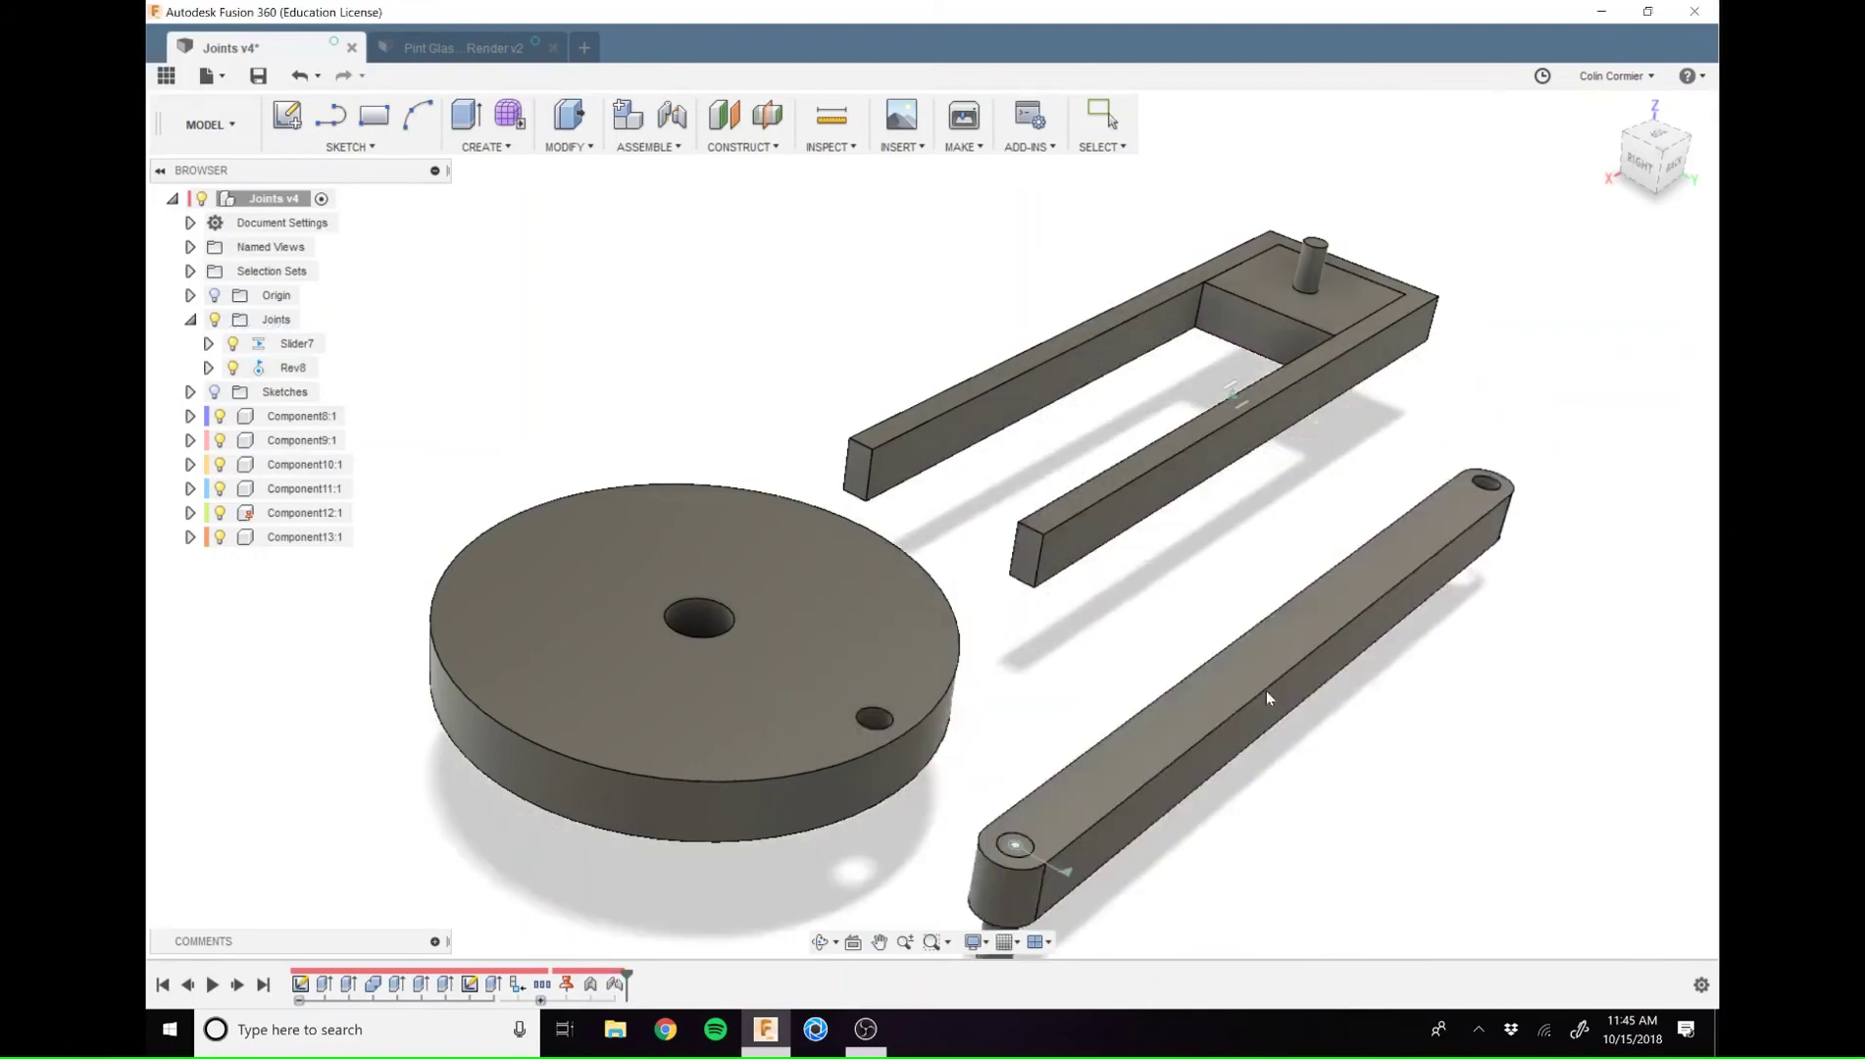
Move the link and its attached pin away from the disc and revert the components to their previous position
{"action": "left_click_drag", "start_coordinate": [1266, 696], "coordinate": [1427, 563]}
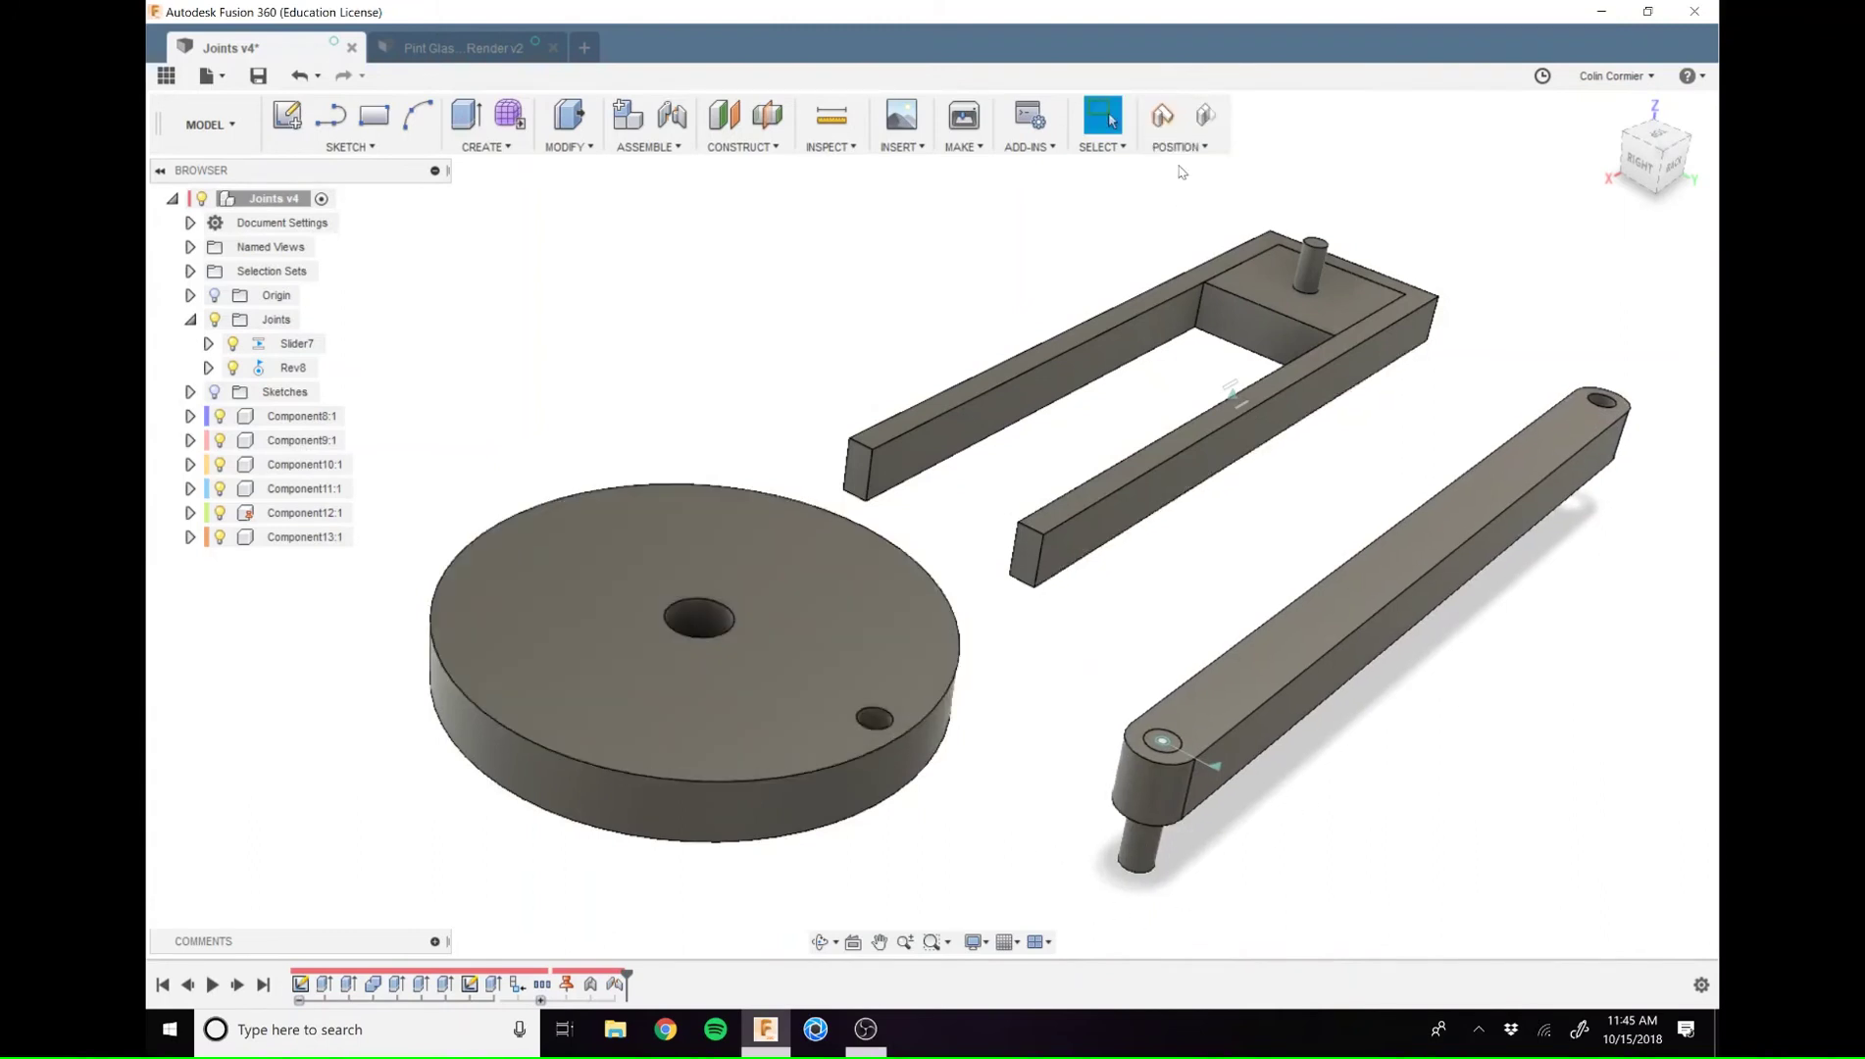
{"action": "left_click", "coordinate": [1213, 110]}
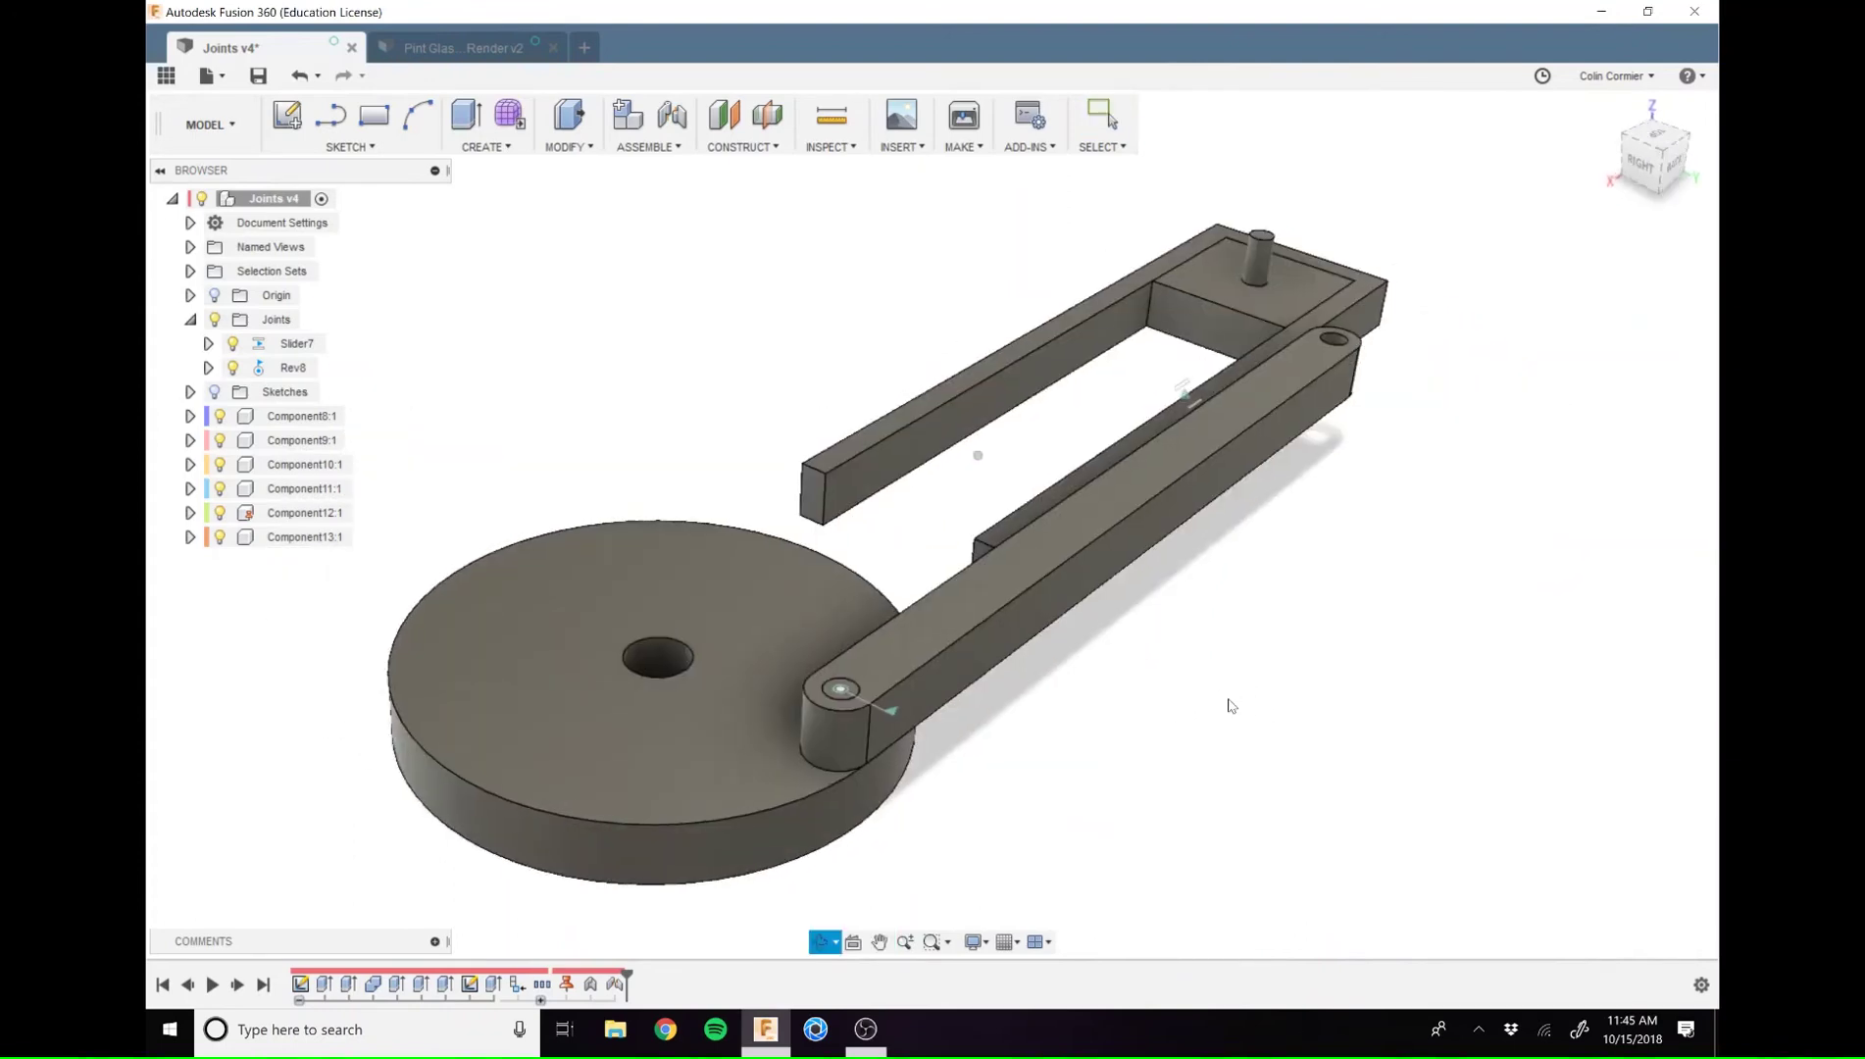
{"action": "left_click", "coordinate": [642, 145]}
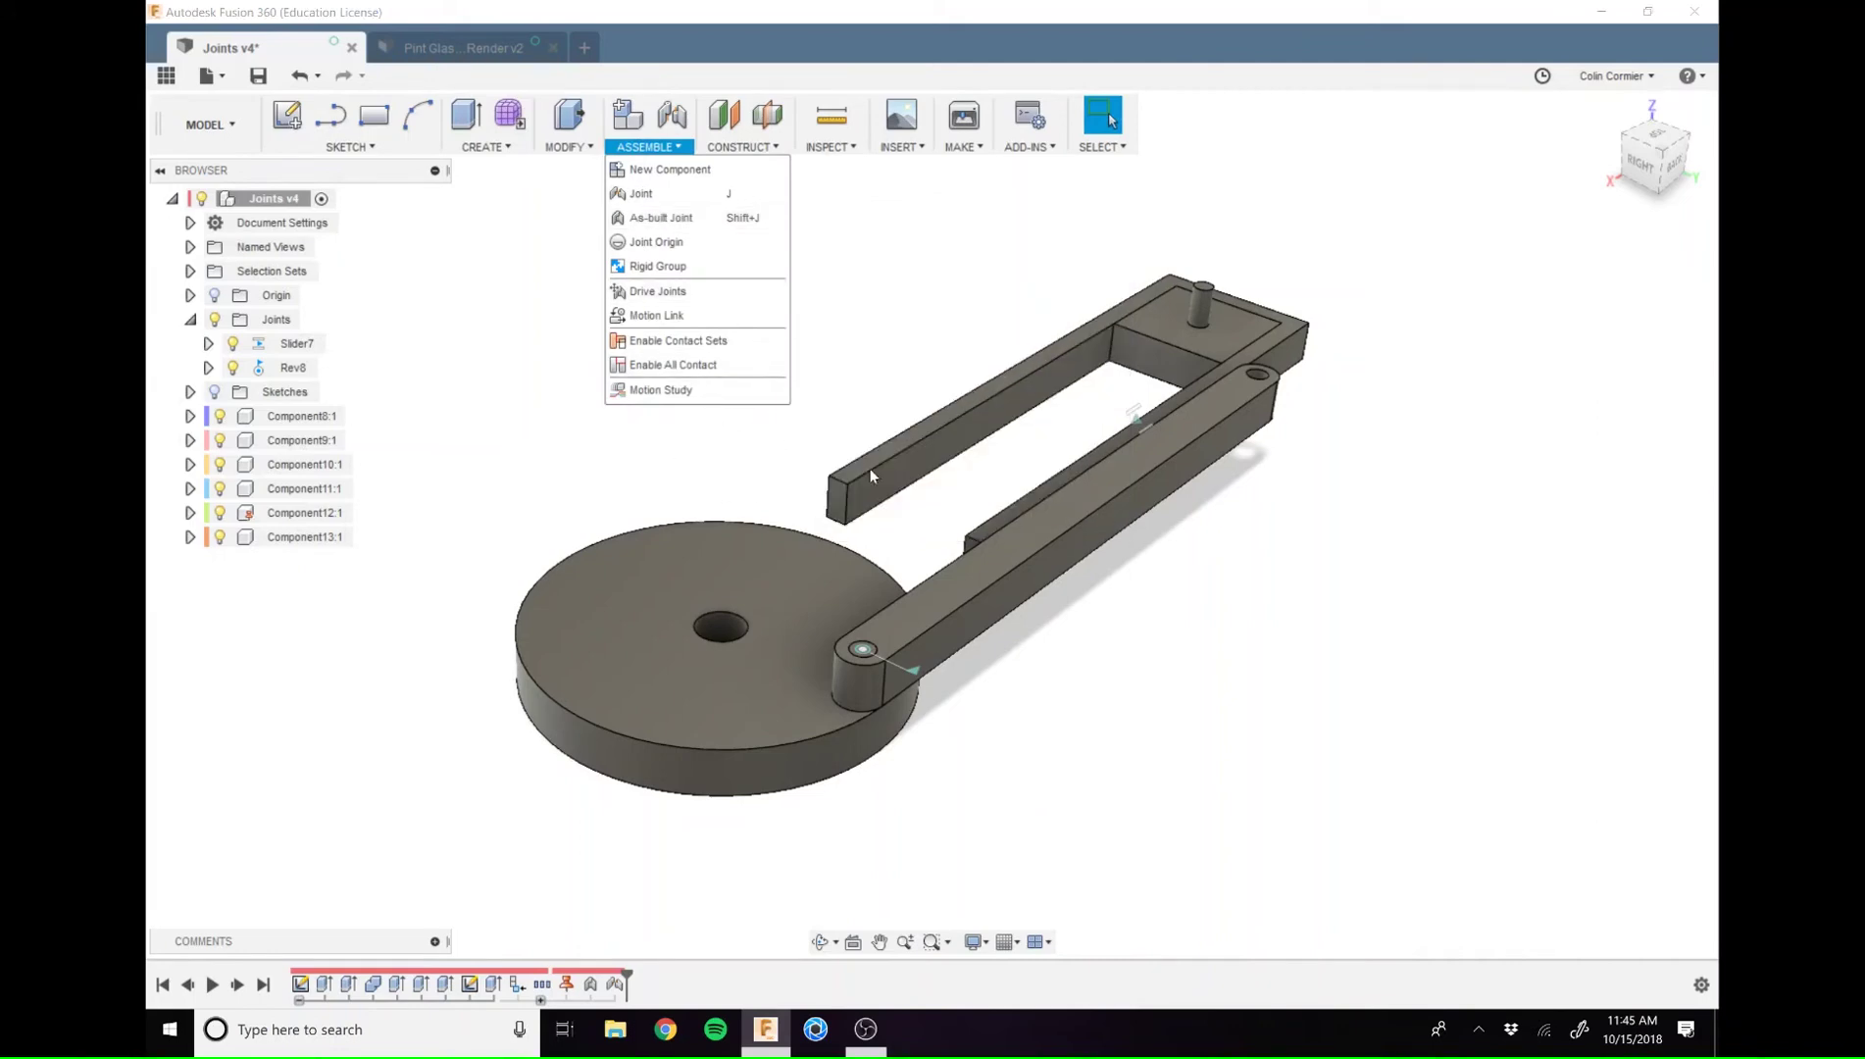
{"action": "middle_click_drag", "start_coordinate": [1223, 734], "coordinate": [1050, 735]}
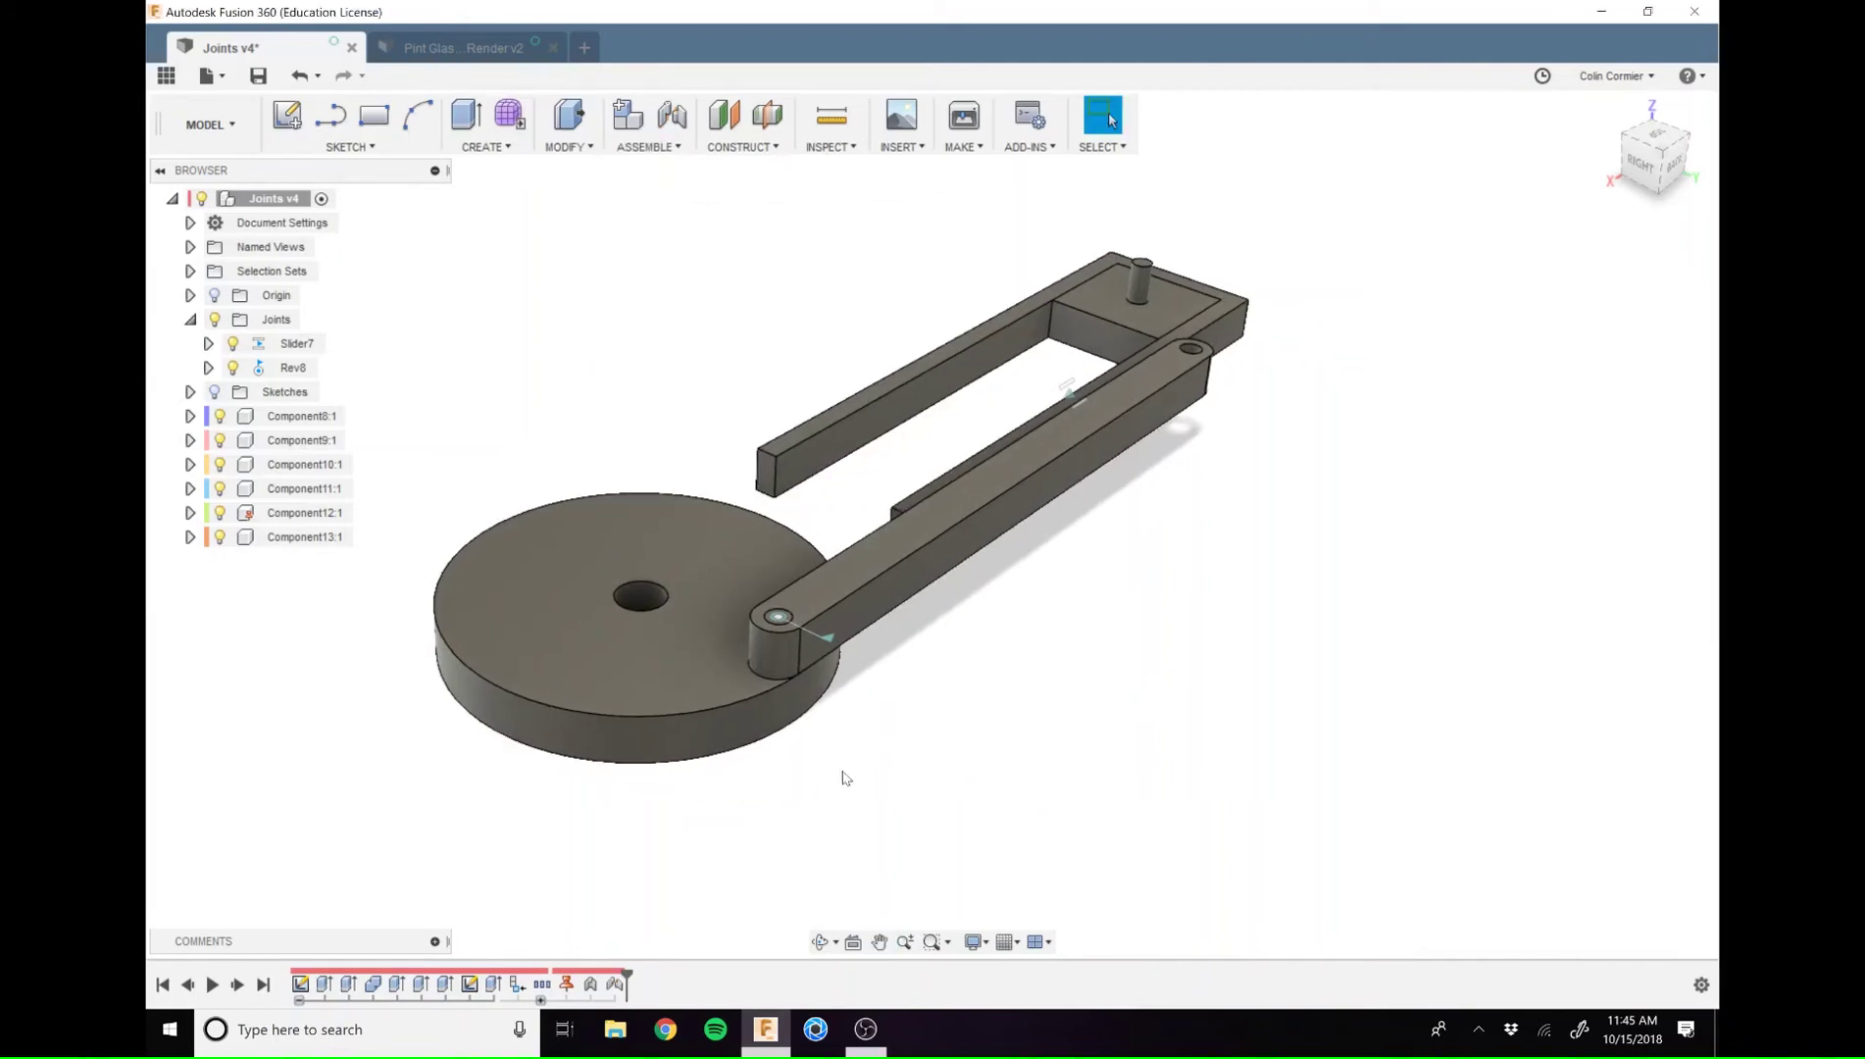
{"action": "middle_click_drag", "start_coordinate": [833, 758], "coordinate": [822, 731], "text": "shift"}
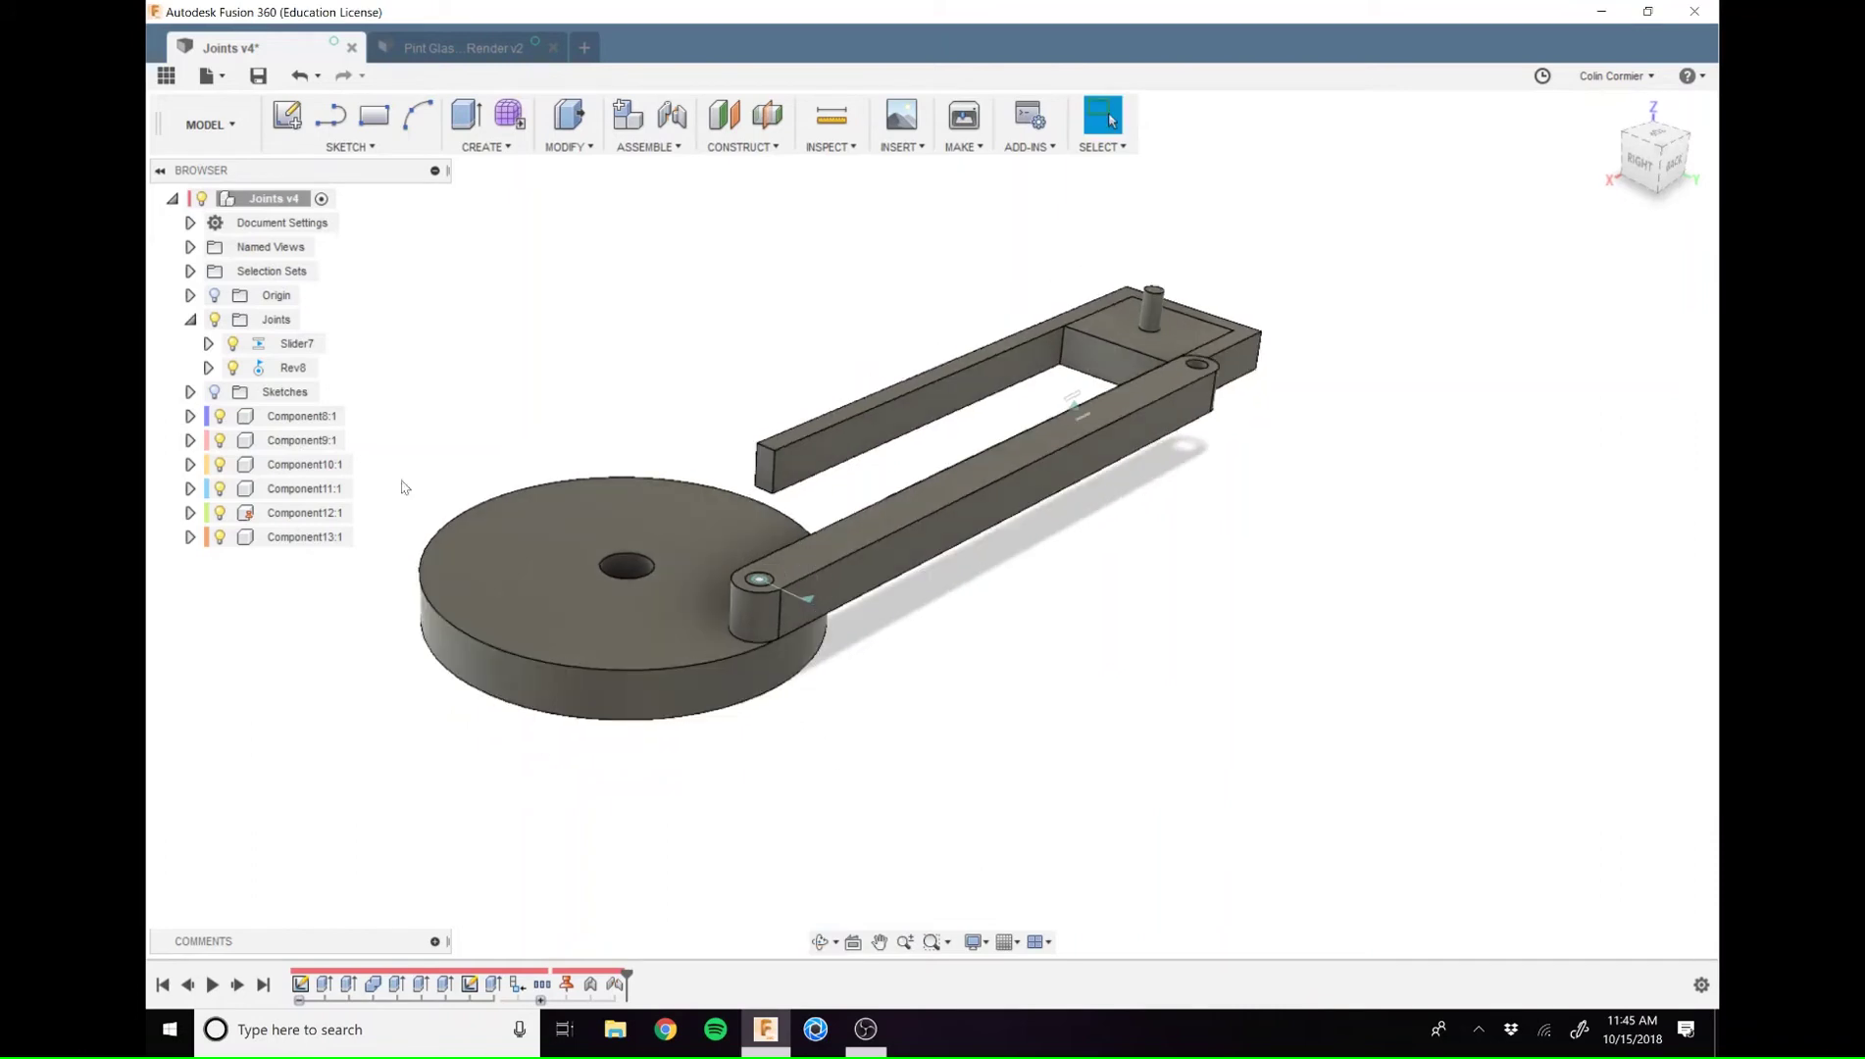
Show the assembly's origin planes, axes and point at the disc's centre
{"action": "left_click", "coordinate": [215, 296]}
{"action": "key", "text": "j"}
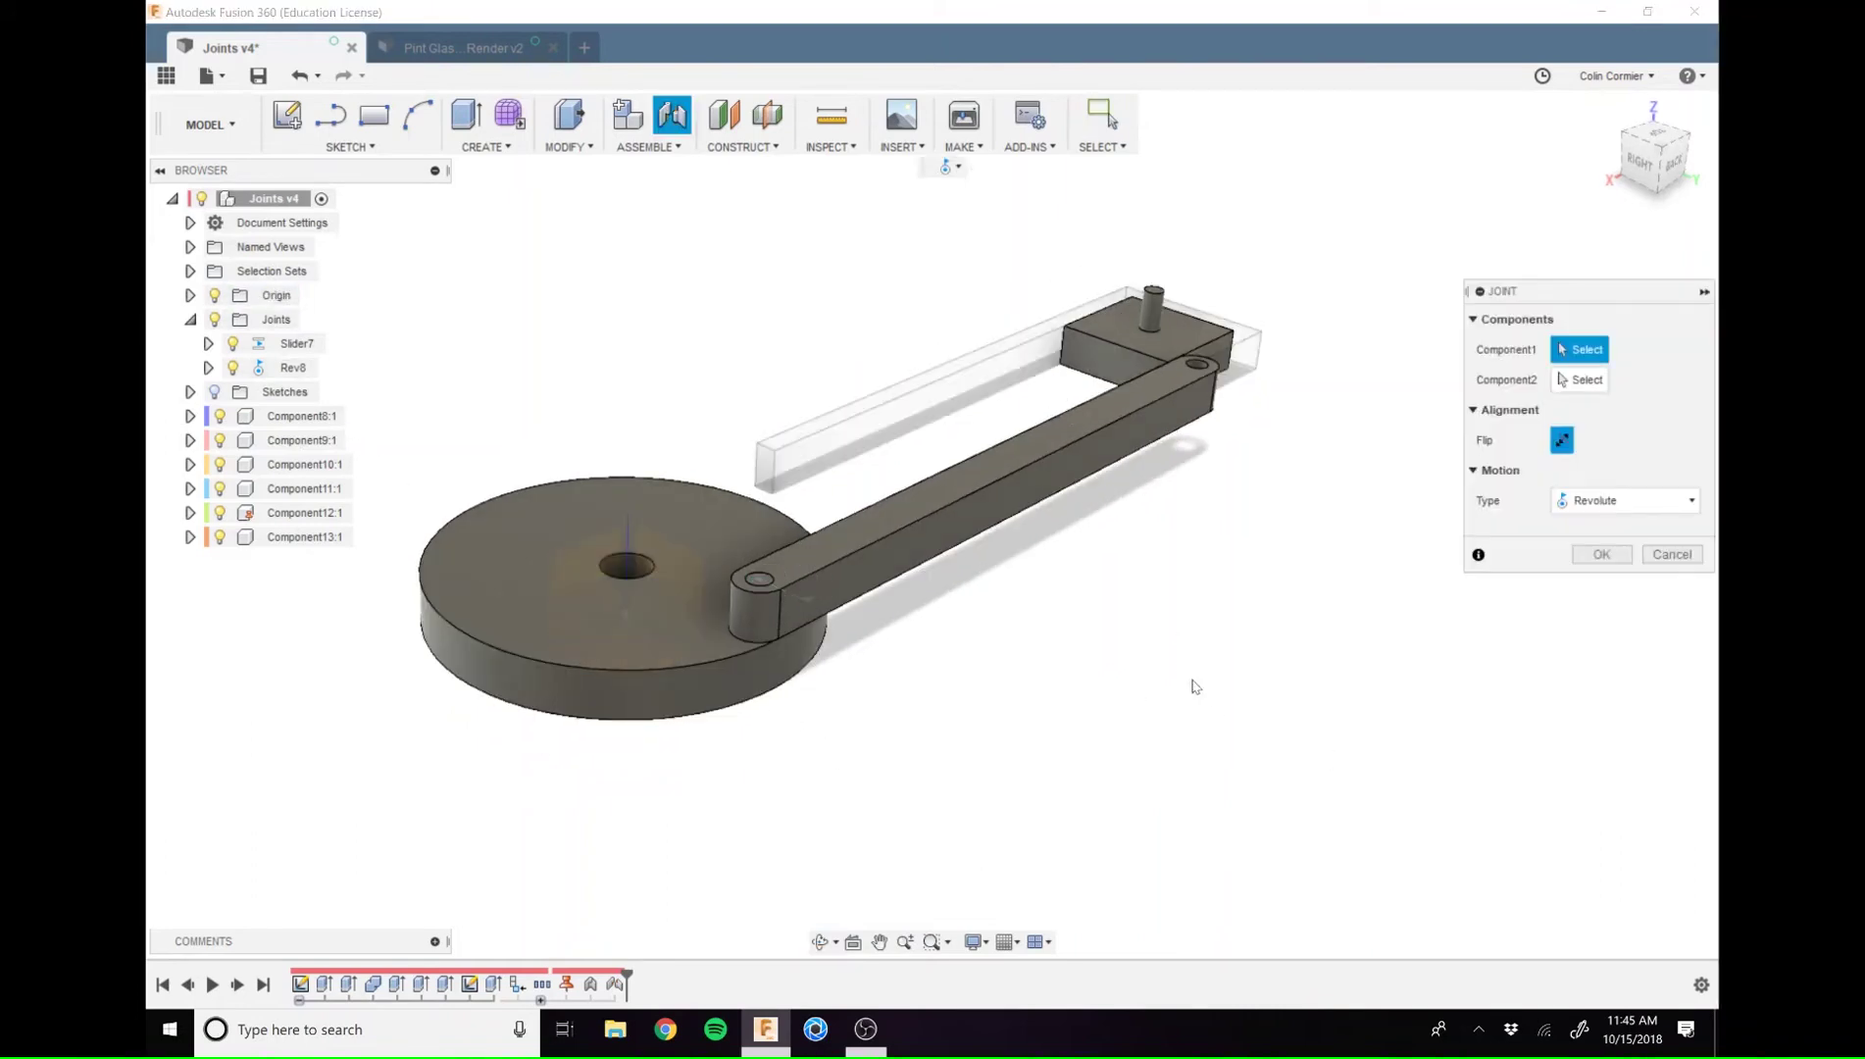
{"action": "middle_click_drag", "start_coordinate": [1191, 684], "coordinate": [1143, 770], "text": "shift"}
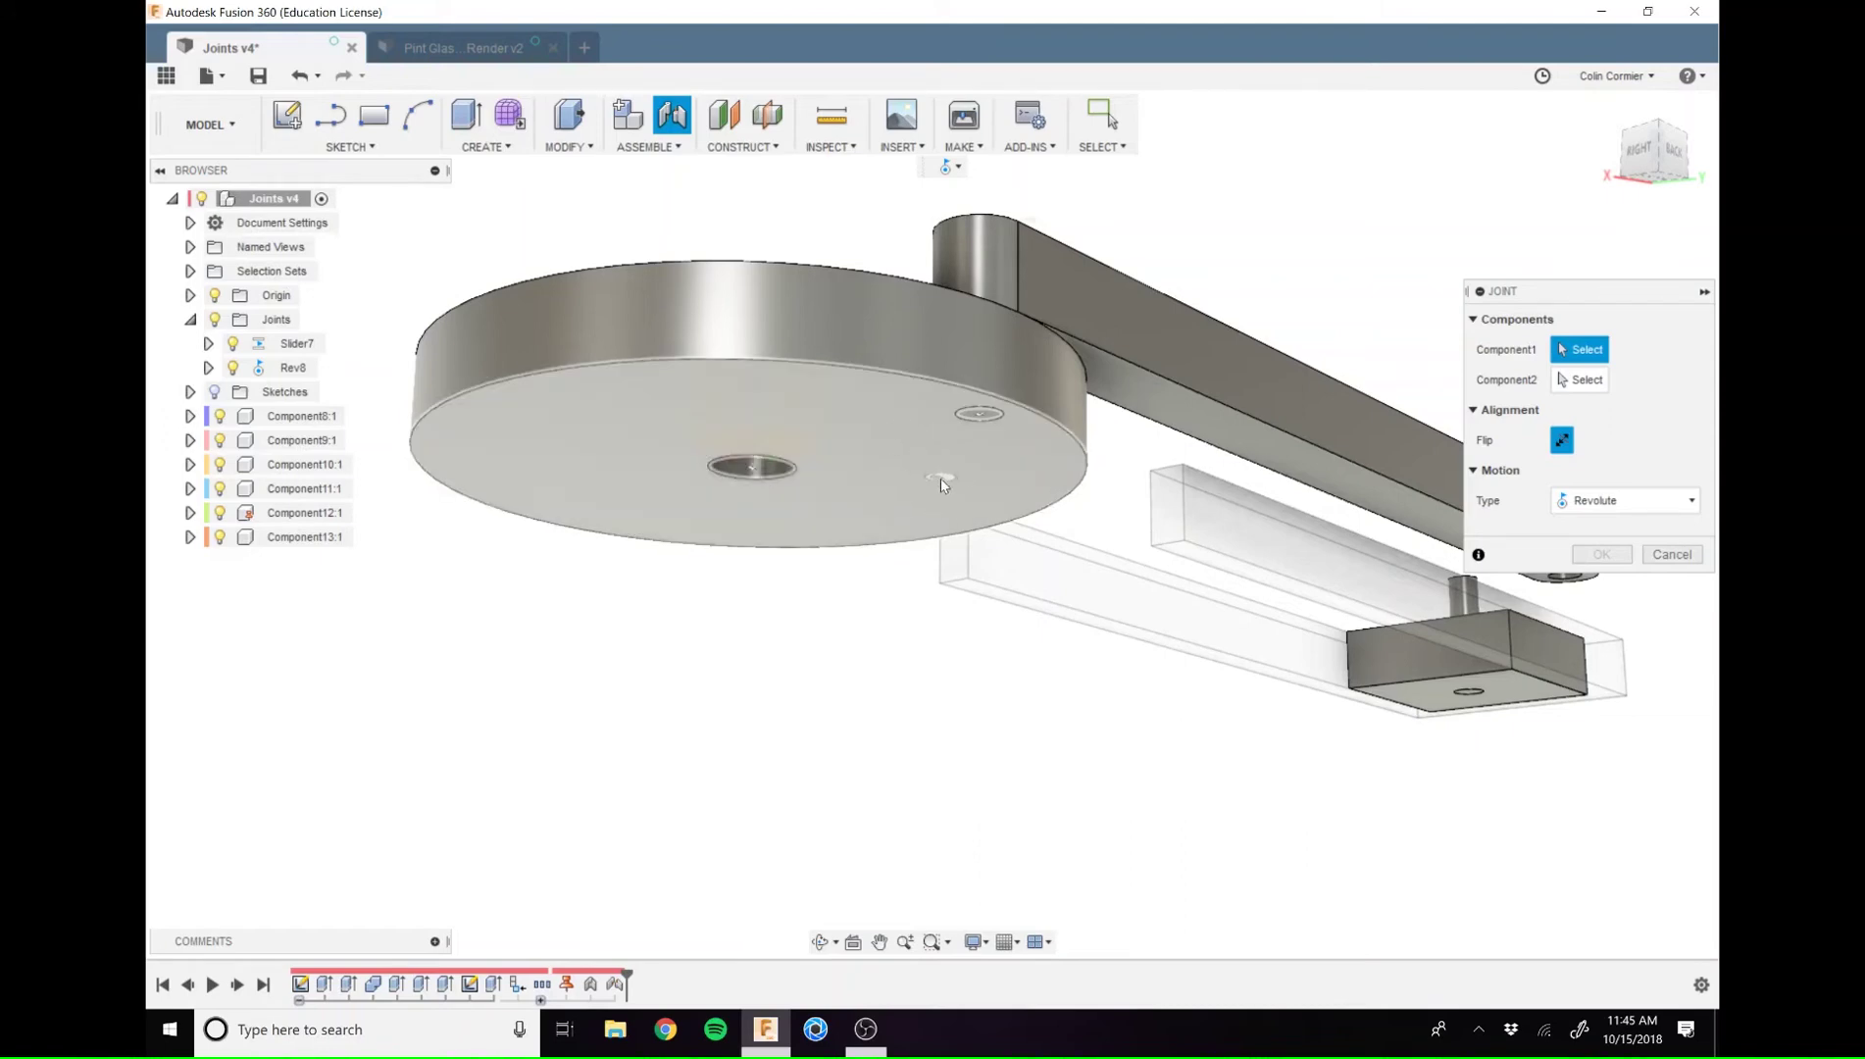
{"action": "middle_click_drag", "start_coordinate": [938, 485], "coordinate": [925, 566], "text": "shift"}
{"action": "middle_click_drag", "start_coordinate": [830, 305], "coordinate": [827, 787], "text": "shift"}
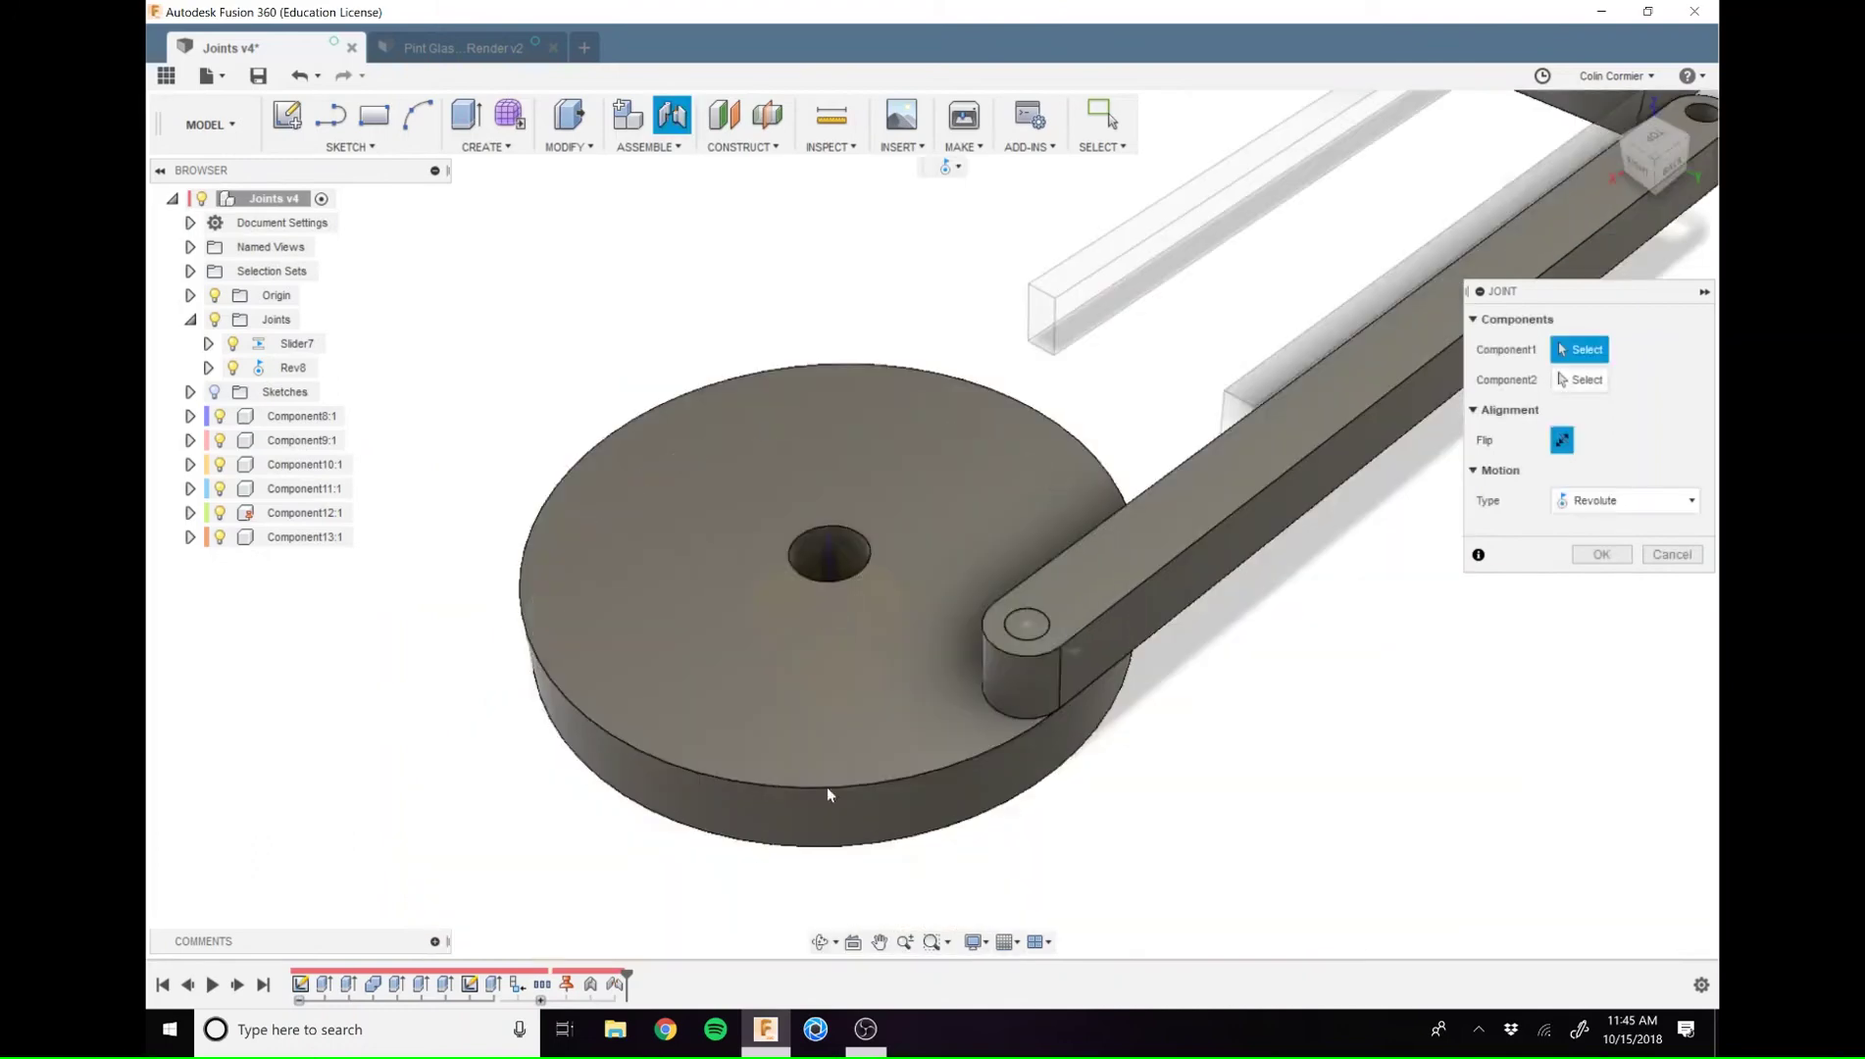
{"action": "left_click", "coordinate": [1671, 555]}
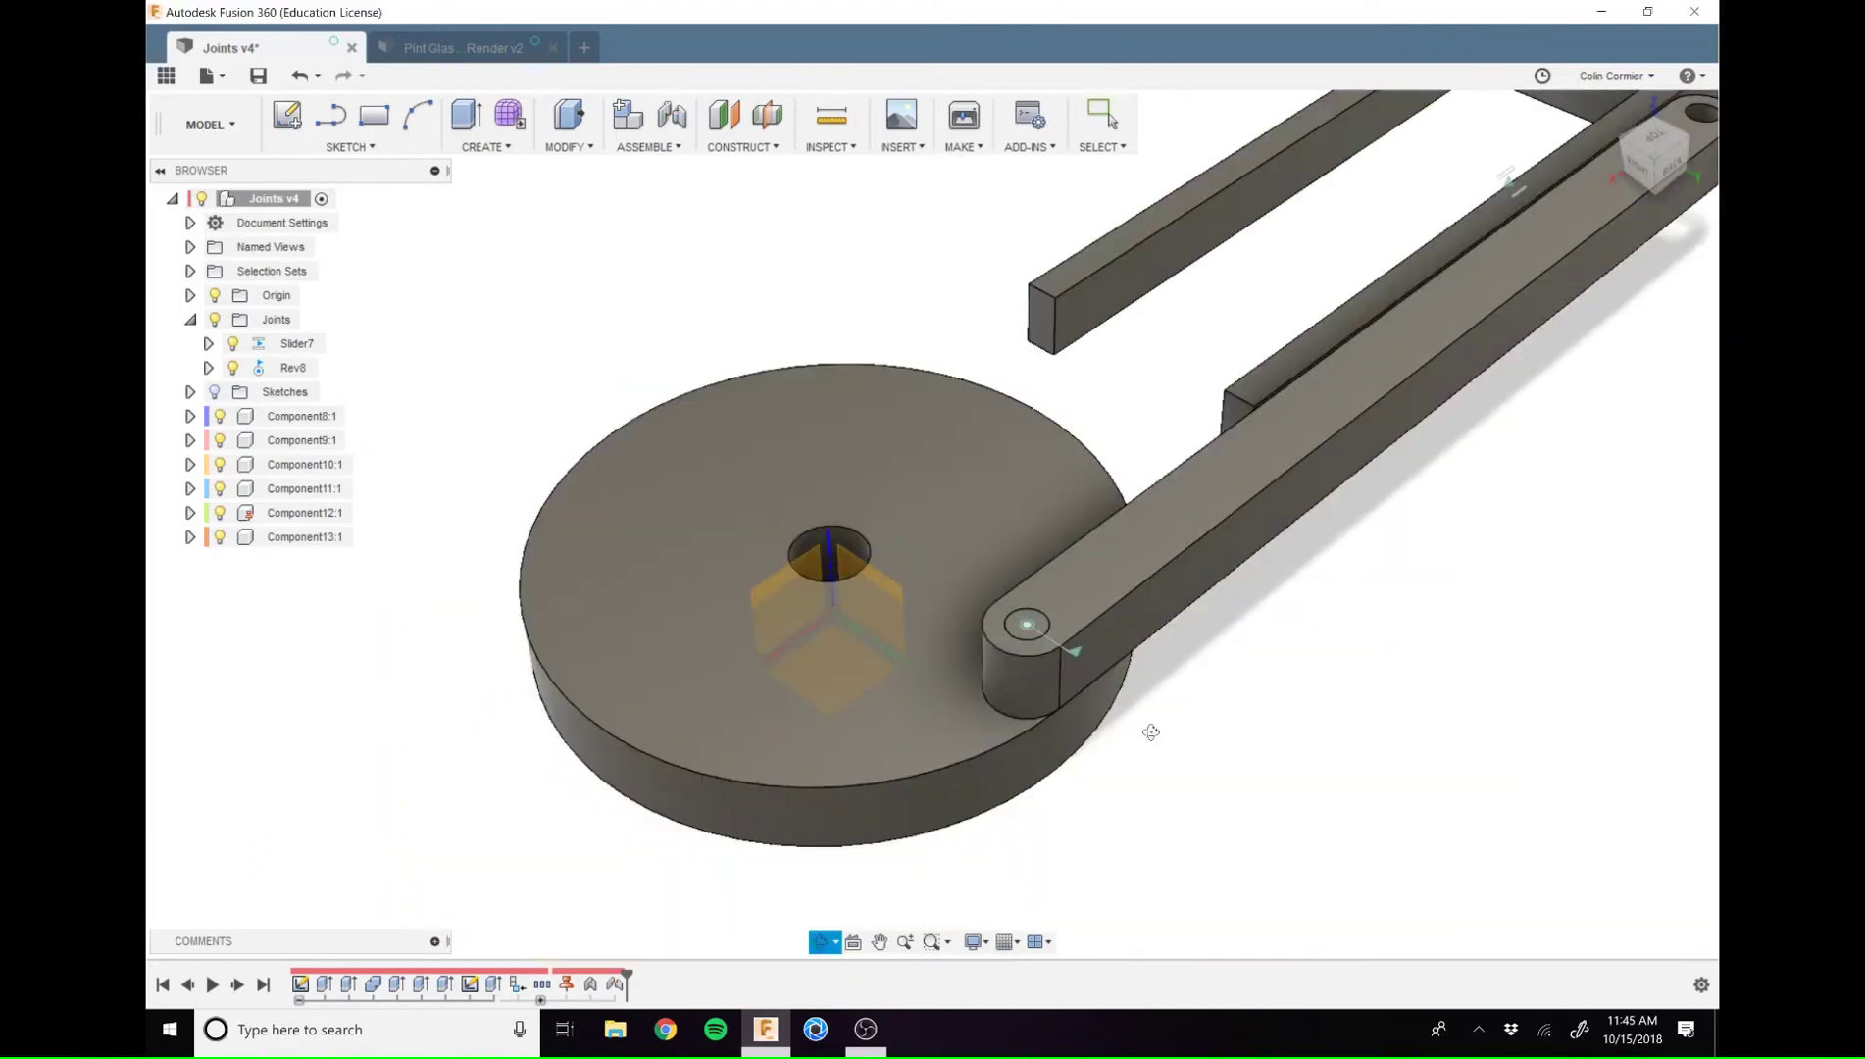
Create a Revolute joint about the Z axis between the disc's centre hole on the underside and the assembly origin
{"action": "middle_click_drag", "start_coordinate": [1145, 730], "coordinate": [1142, 451], "text": "shift"}
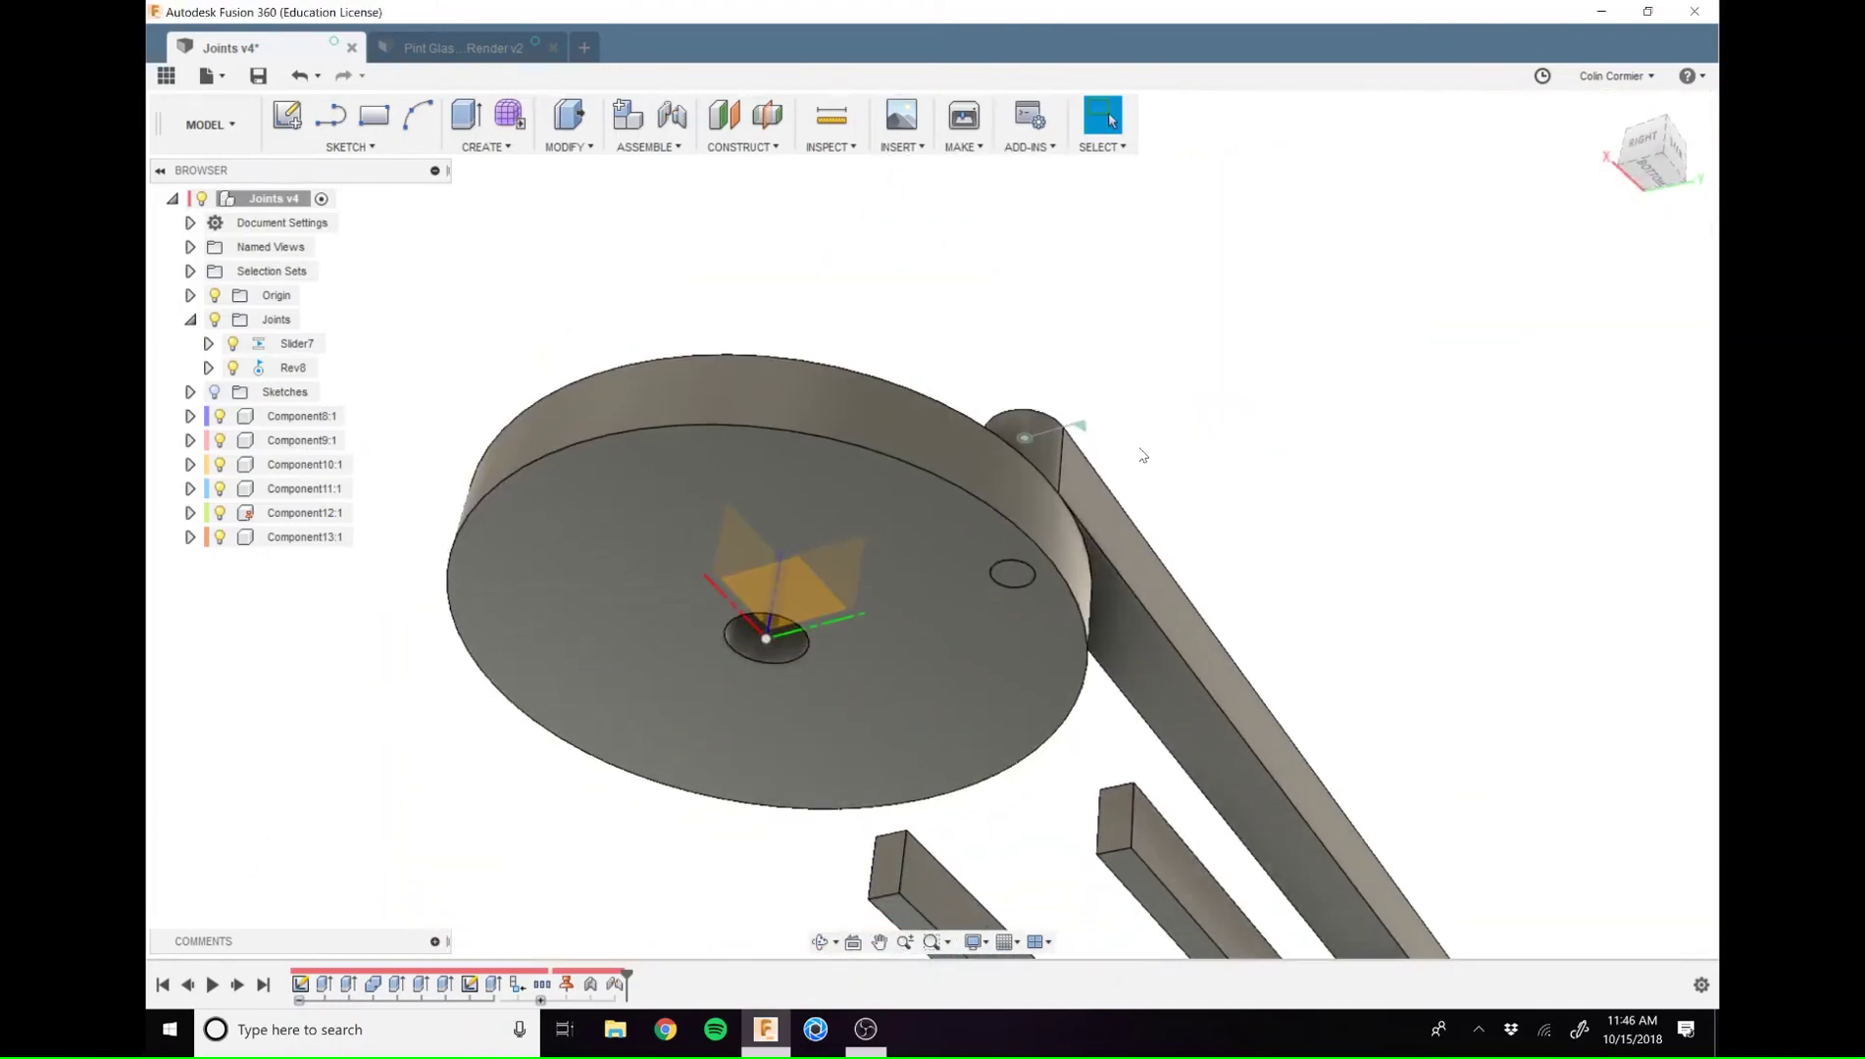
{"action": "key", "text": "j"}
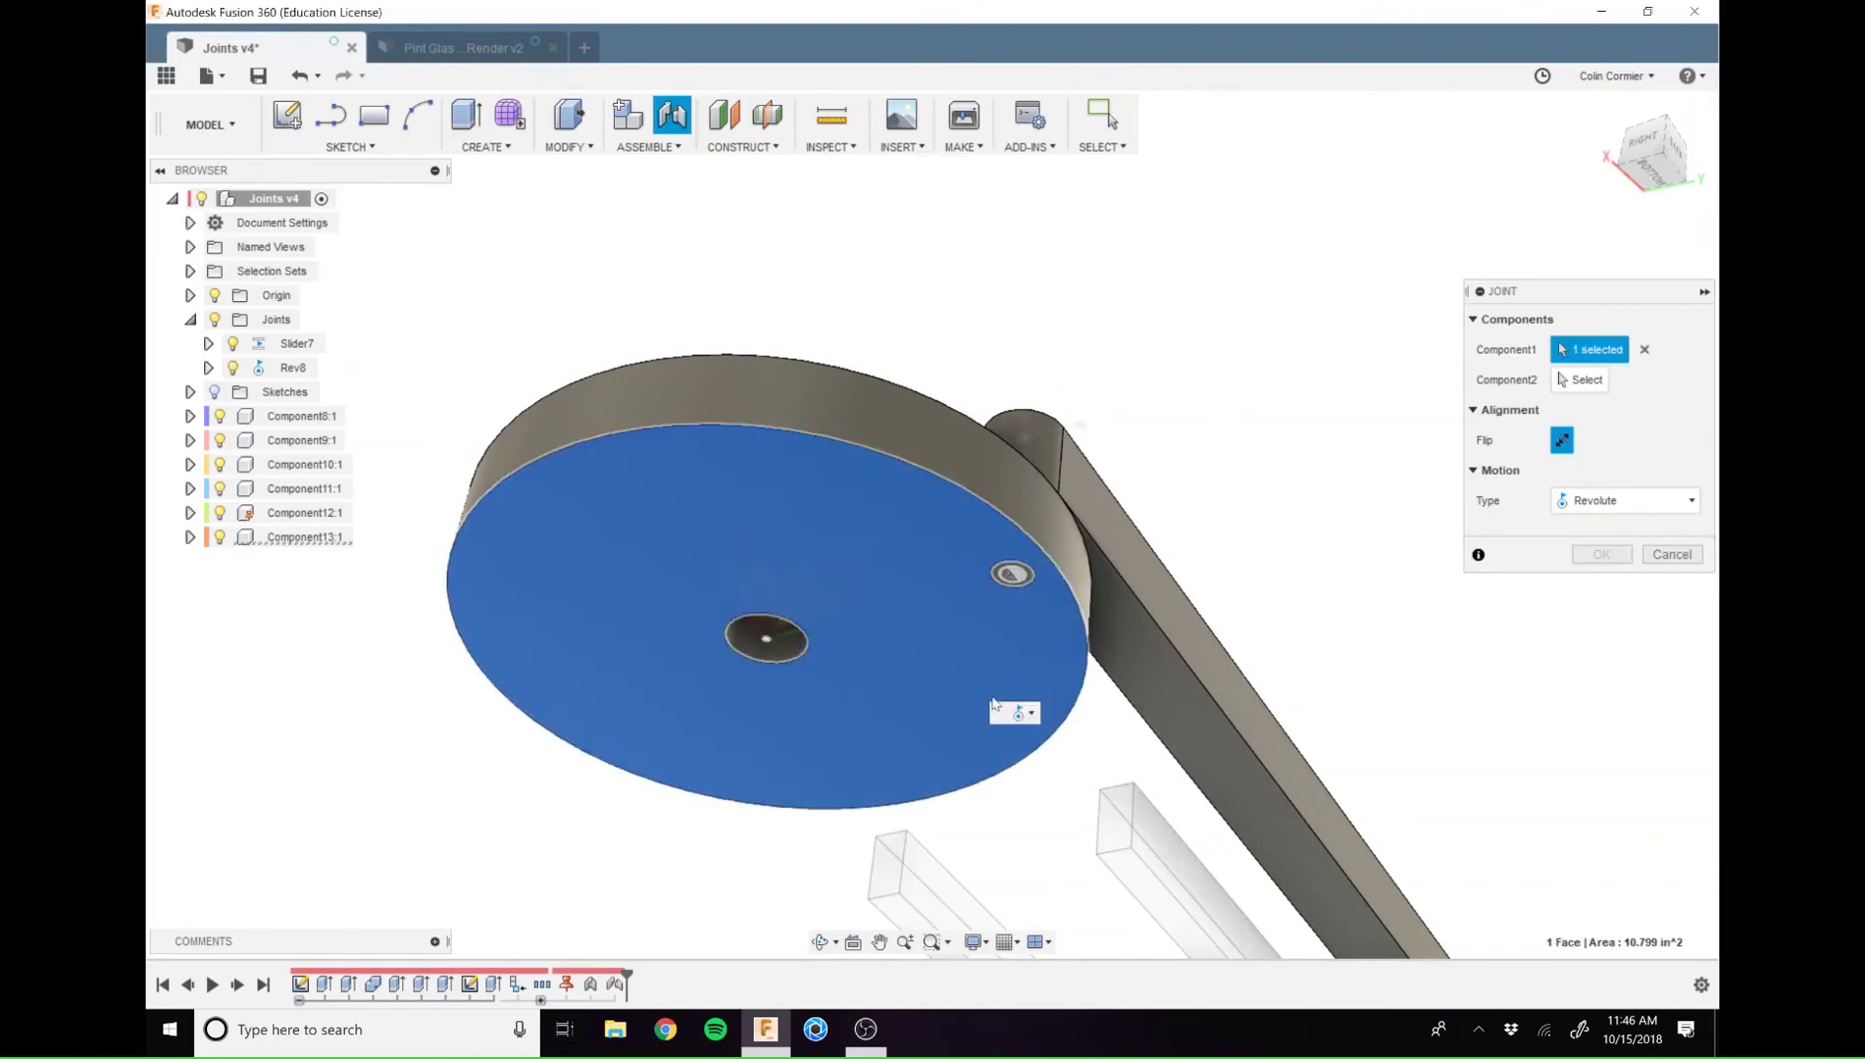
{"action": "left_click", "coordinate": [782, 652]}
{"action": "left_click", "coordinate": [1025, 438]}
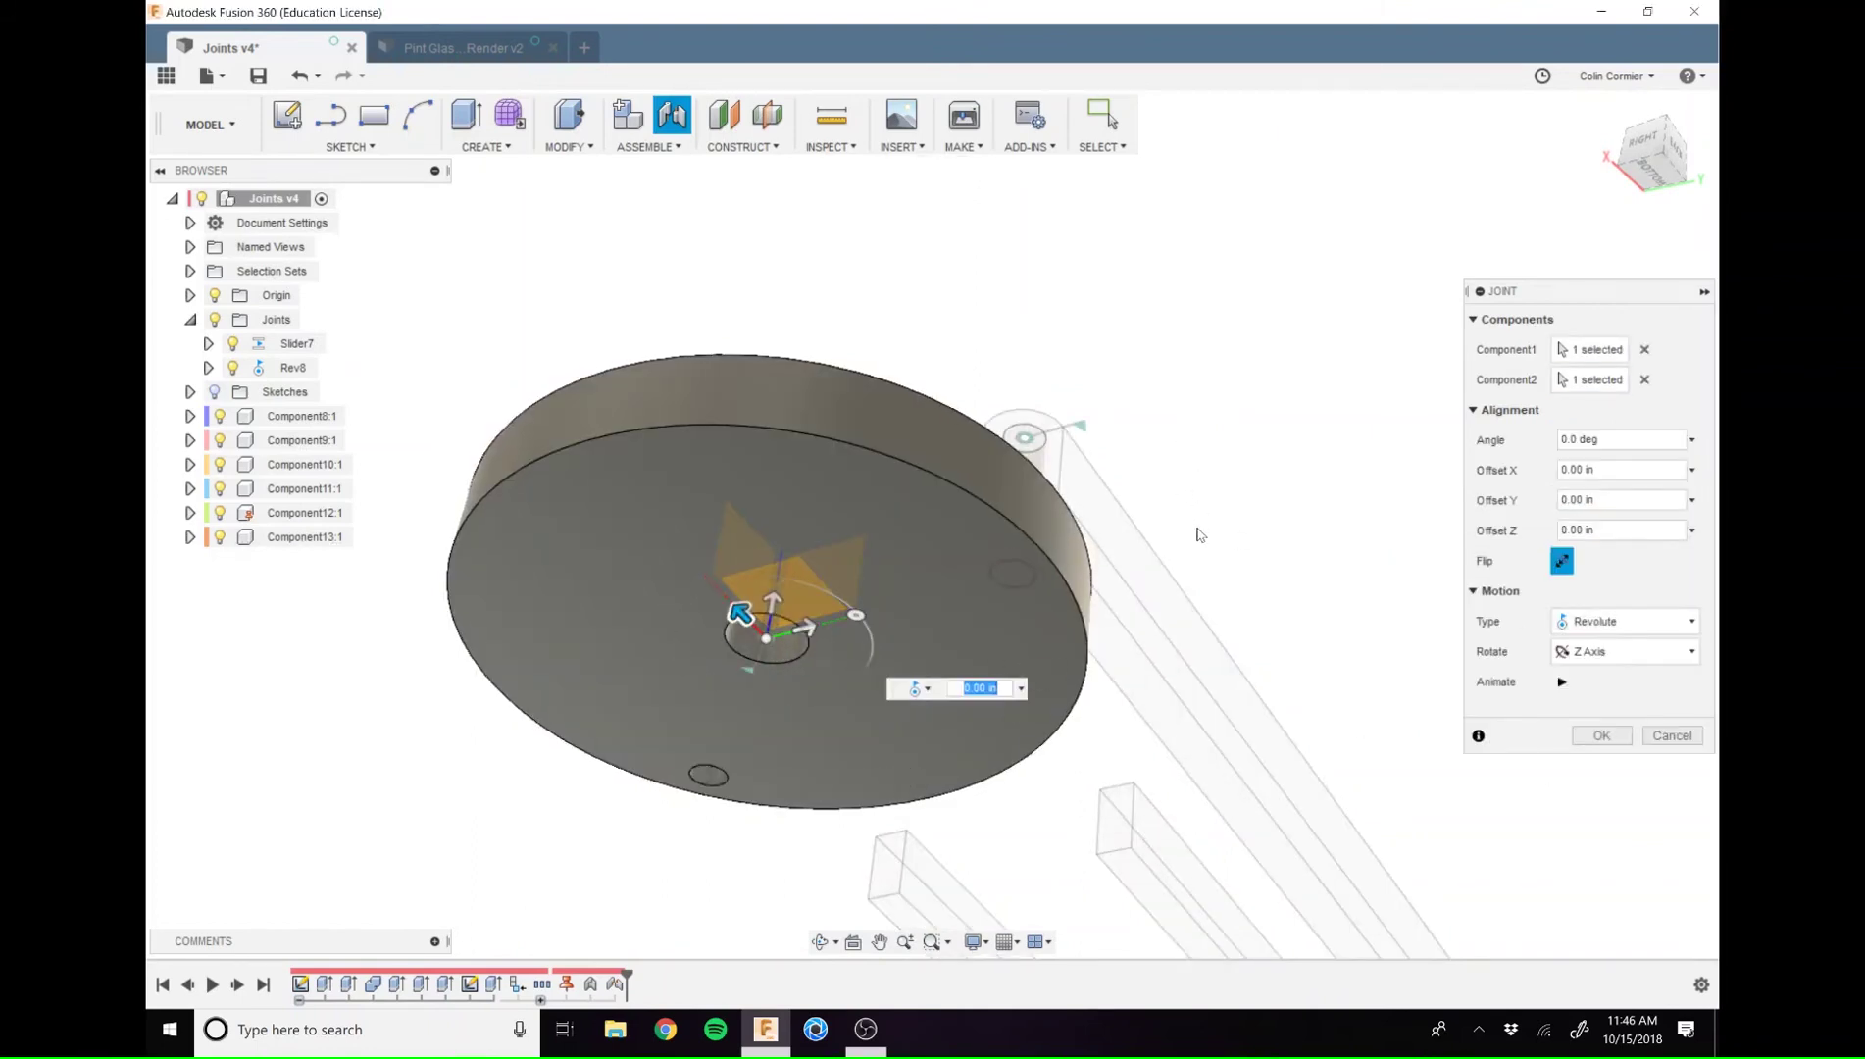
{"action": "middle_click_drag", "start_coordinate": [1200, 530], "coordinate": [1201, 574], "text": "shift"}
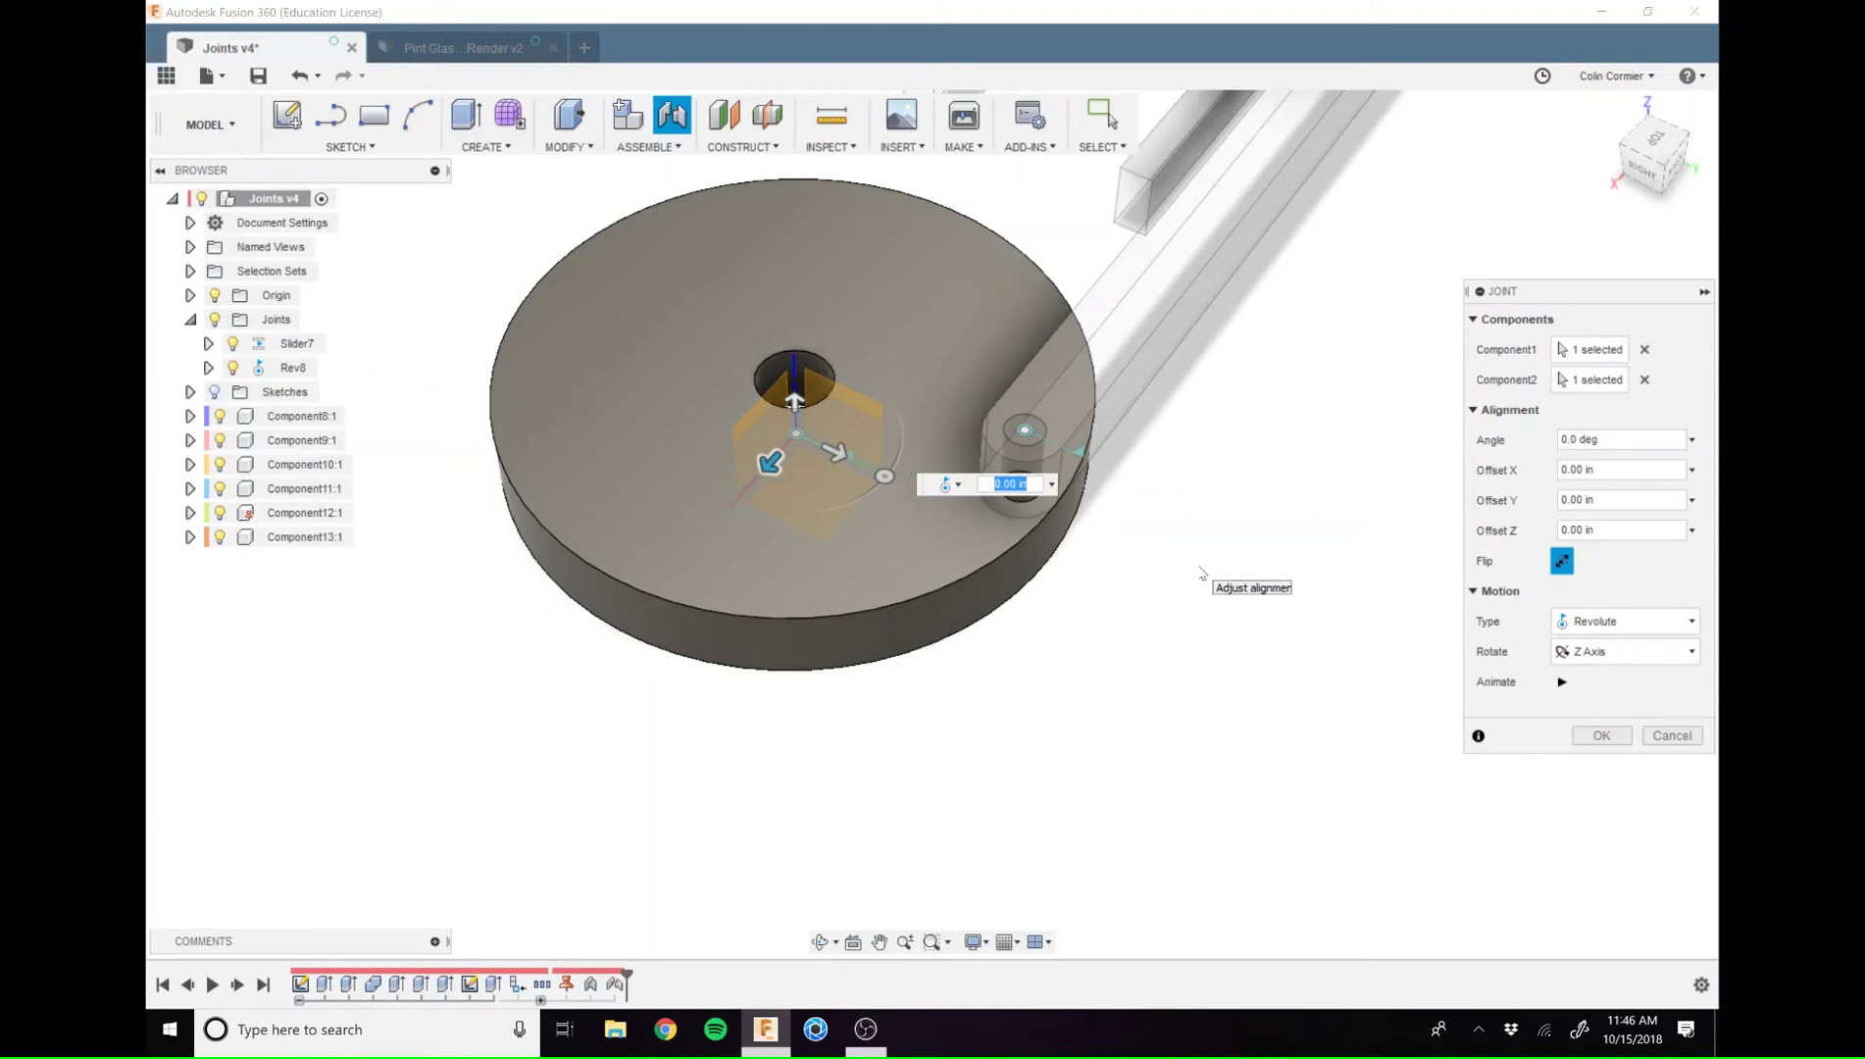
{"action": "middle_click_drag", "start_coordinate": [1245, 601], "coordinate": [1136, 679]}
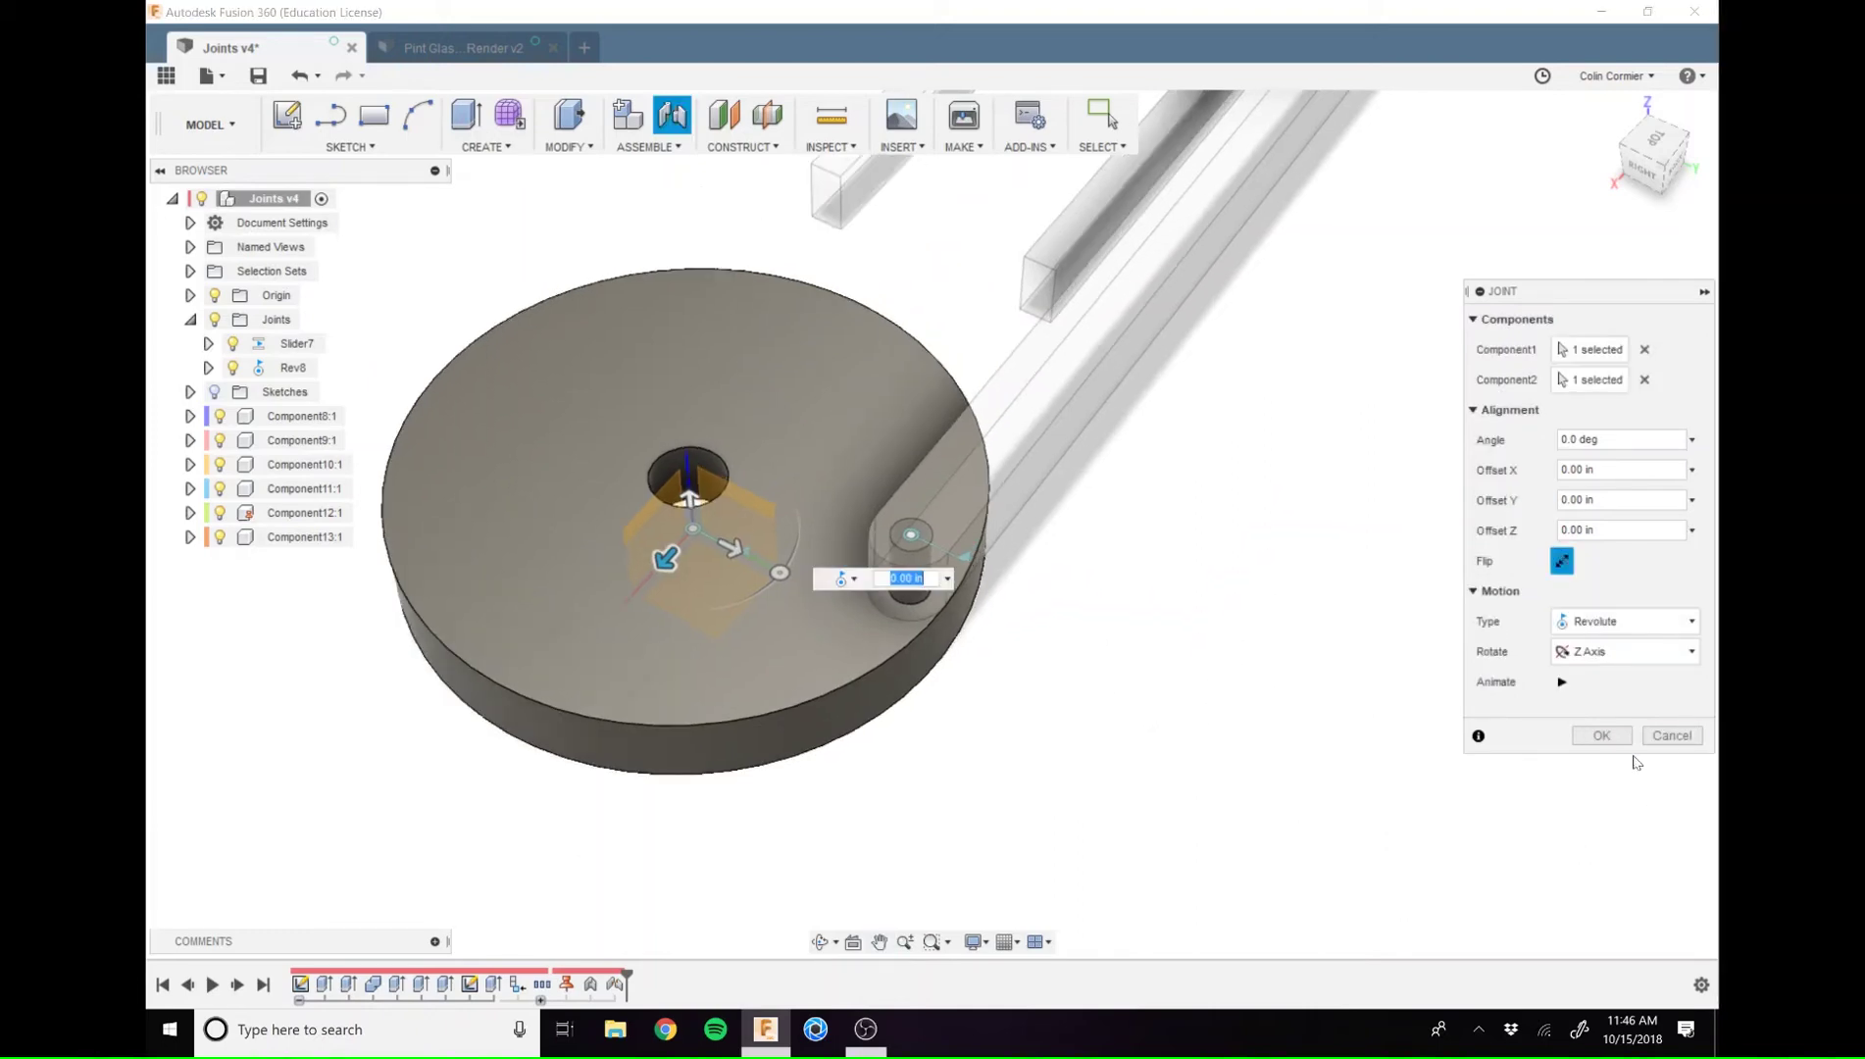
{"action": "left_click", "coordinate": [1602, 735]}
{"action": "middle_click_drag", "start_coordinate": [1362, 638], "coordinate": [1388, 726]}
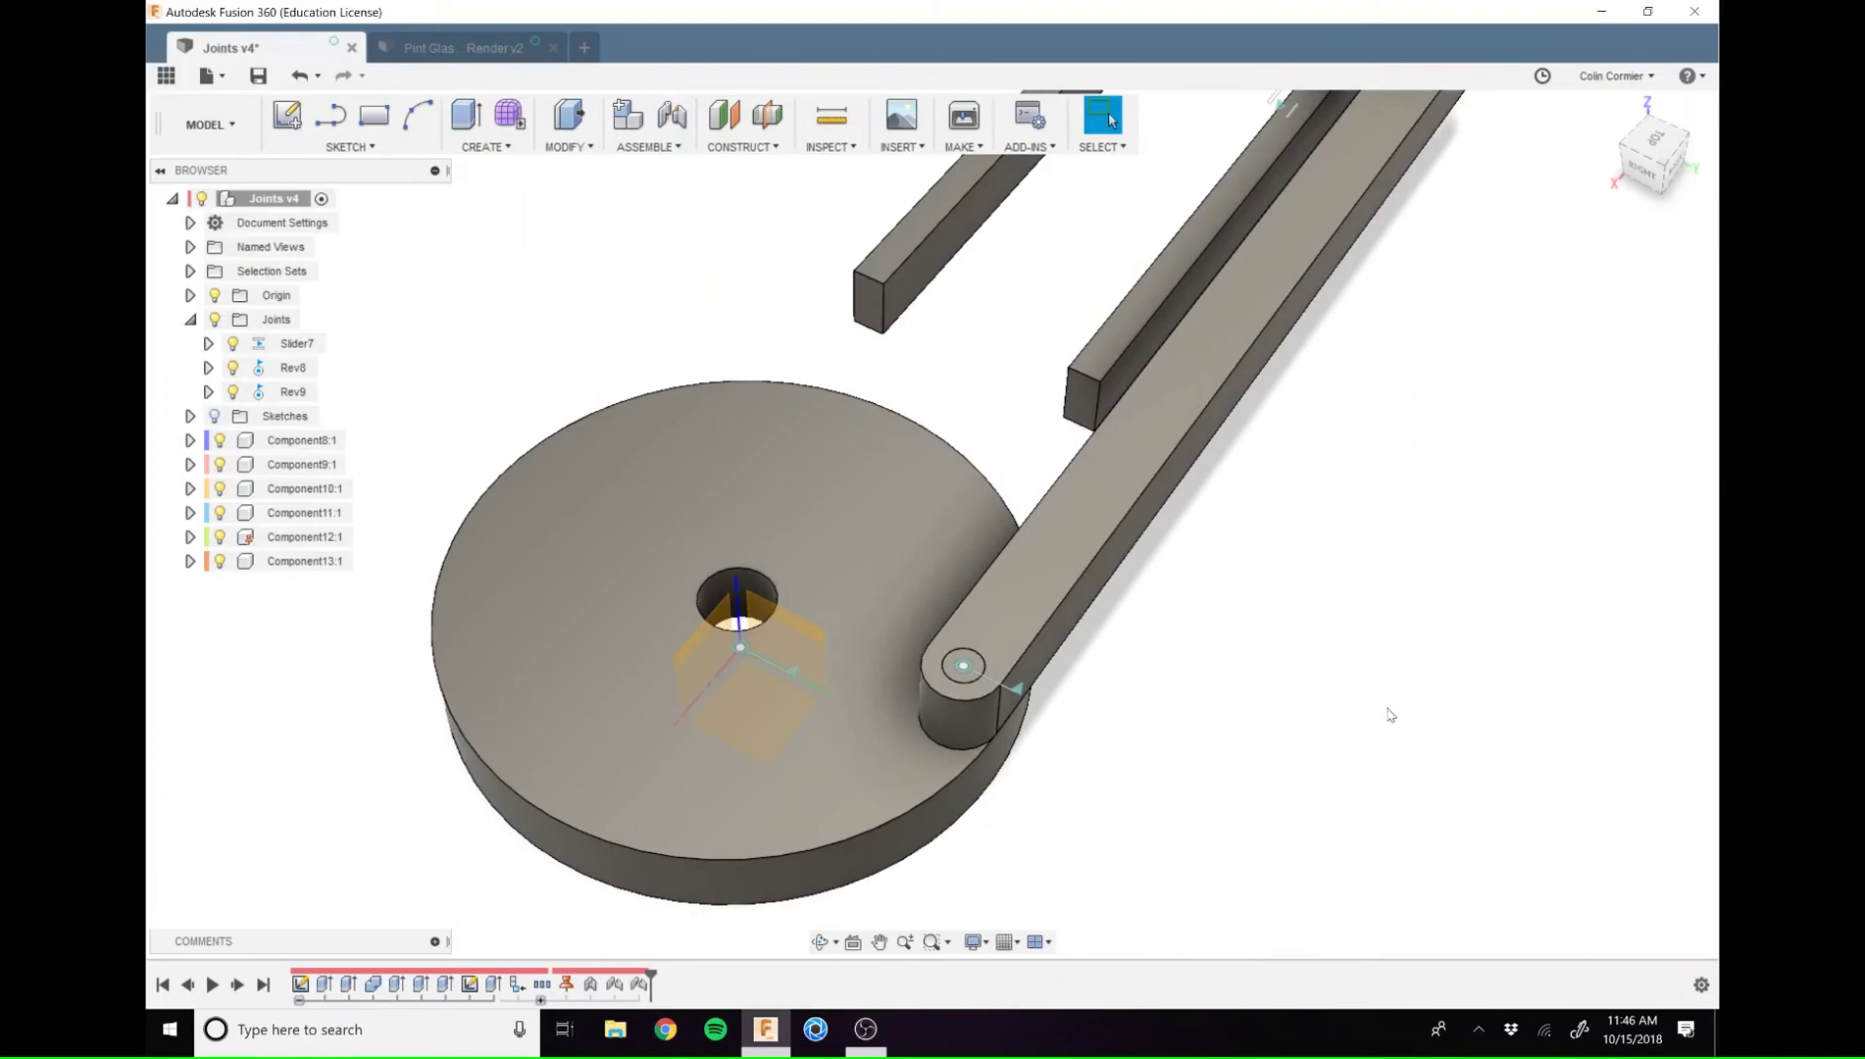
{"action": "scroll", "coordinate": [1362, 631], "scroll_direction": "down", "scroll_amount": 2}
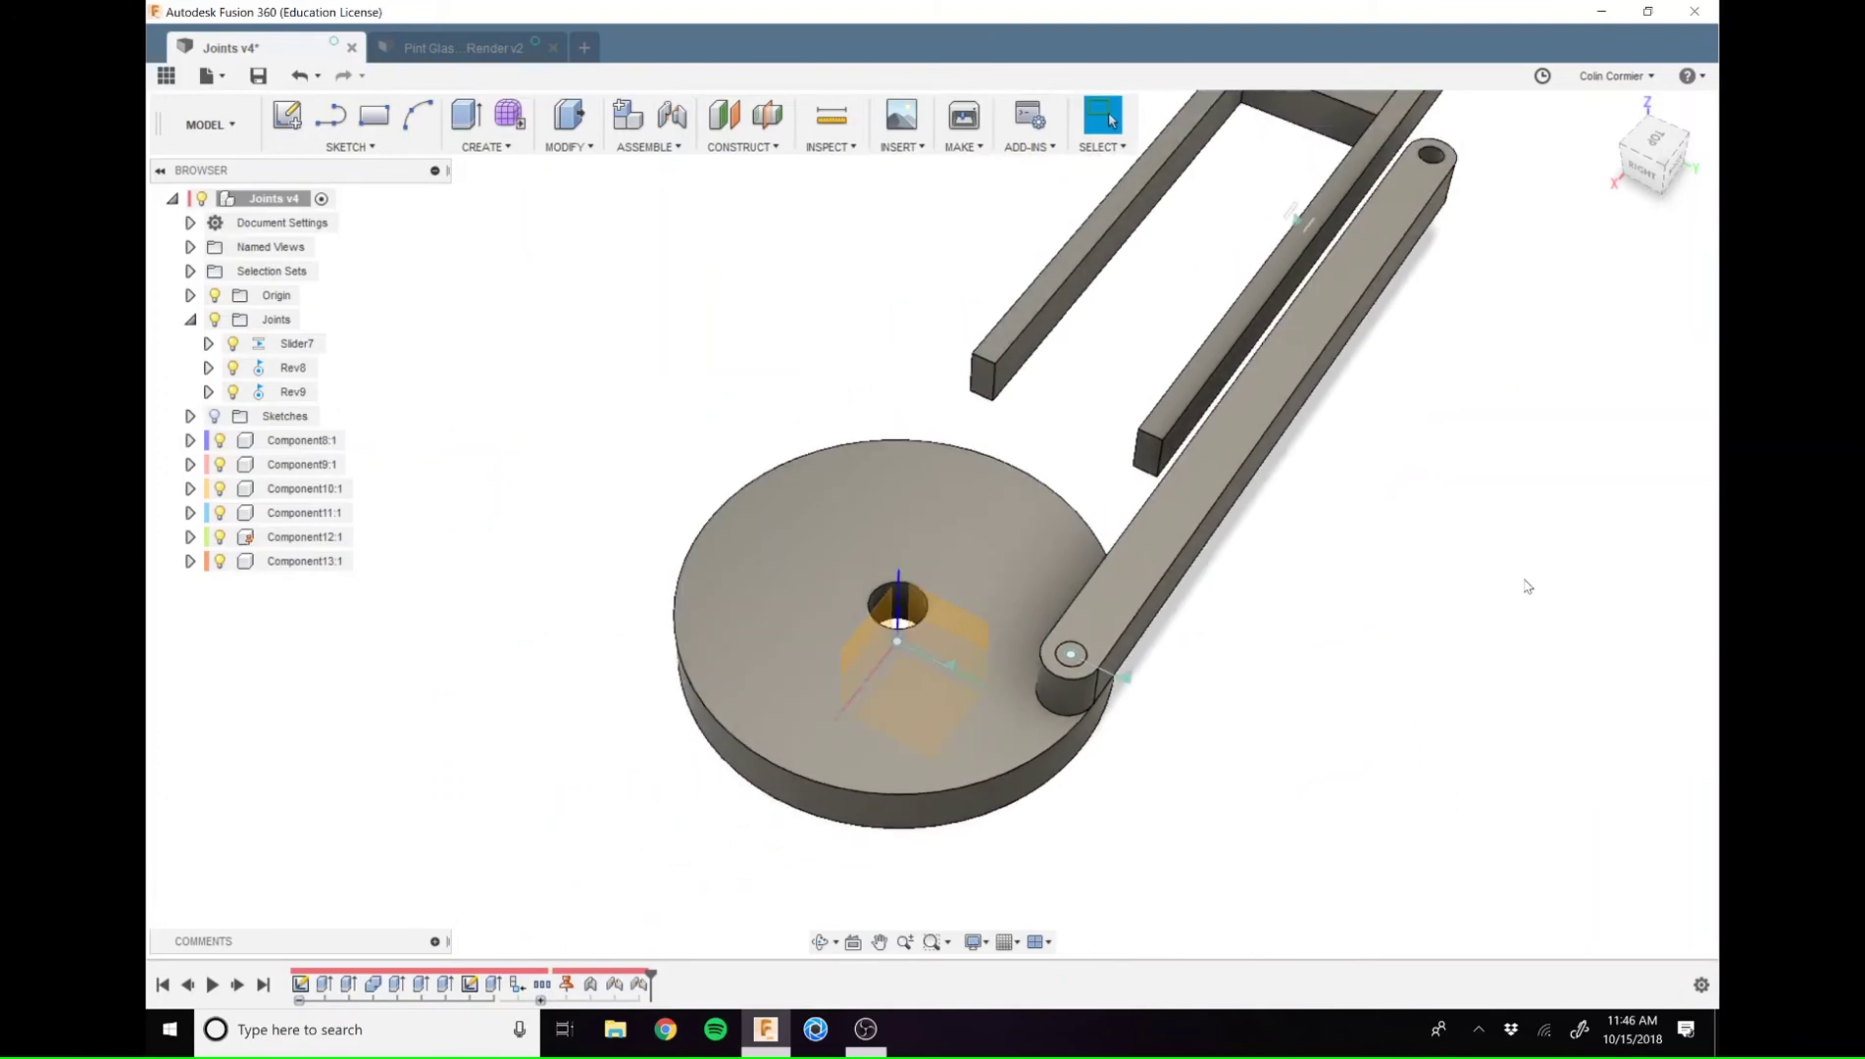
{"action": "left_click", "coordinate": [767, 148]}
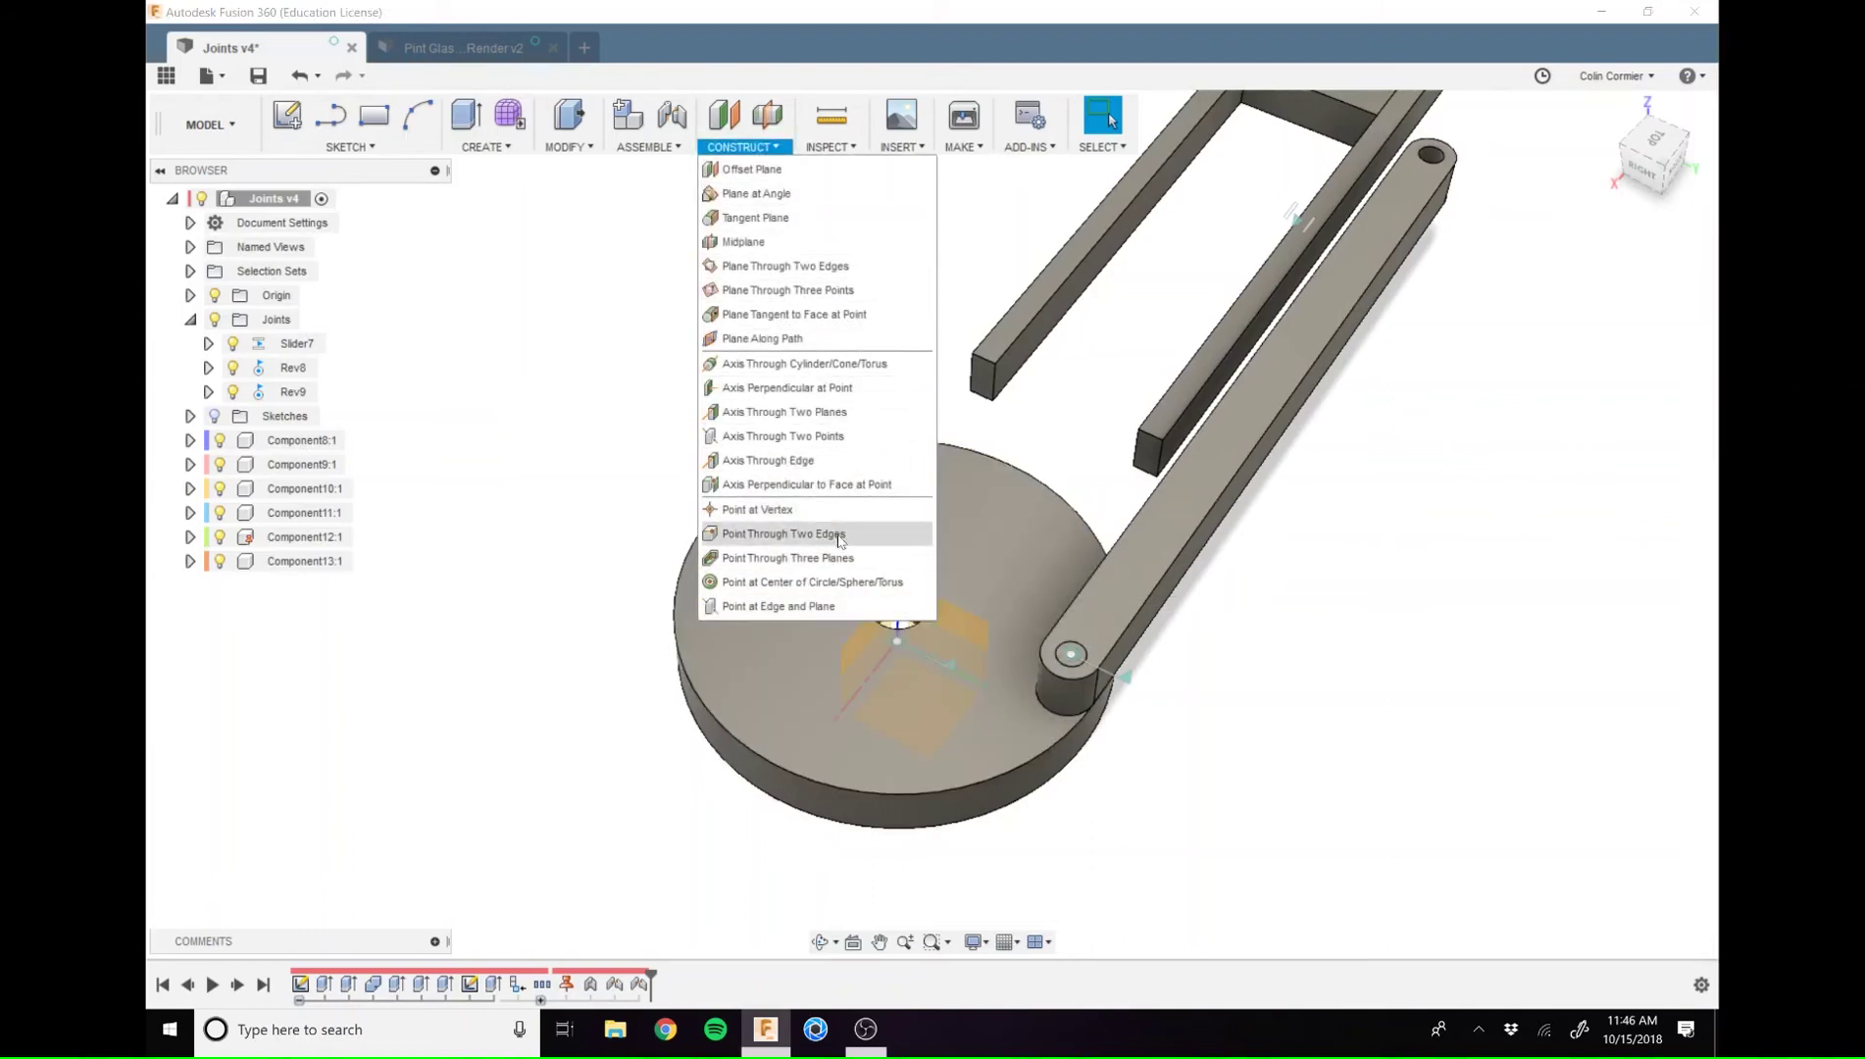
{"action": "left_click", "coordinate": [1377, 551]}
{"action": "middle_click_drag", "start_coordinate": [1471, 549], "coordinate": [1366, 529]}
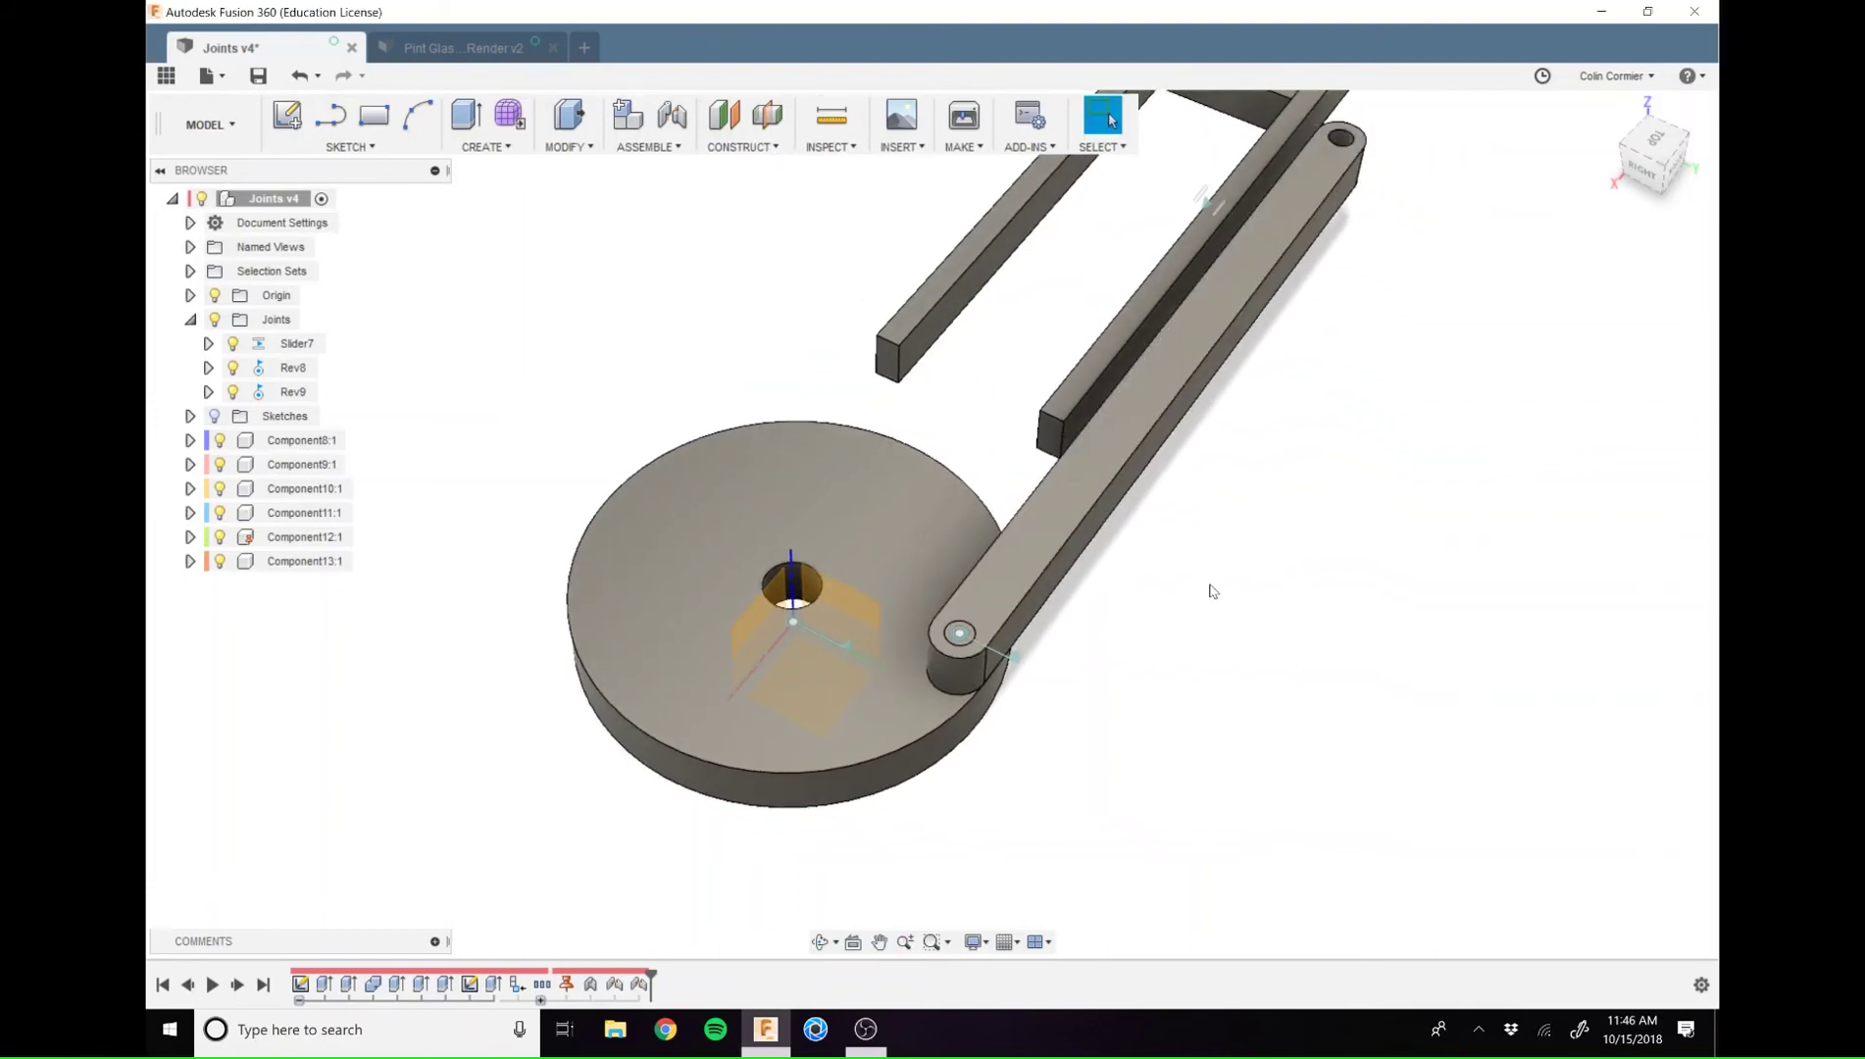
{"action": "middle_click_drag", "start_coordinate": [1250, 616], "coordinate": [1225, 649]}
{"action": "scroll", "coordinate": [1238, 665], "scroll_direction": "down", "scroll_amount": 5}
{"action": "scroll", "coordinate": [1225, 649], "scroll_direction": "down", "scroll_amount": 3}
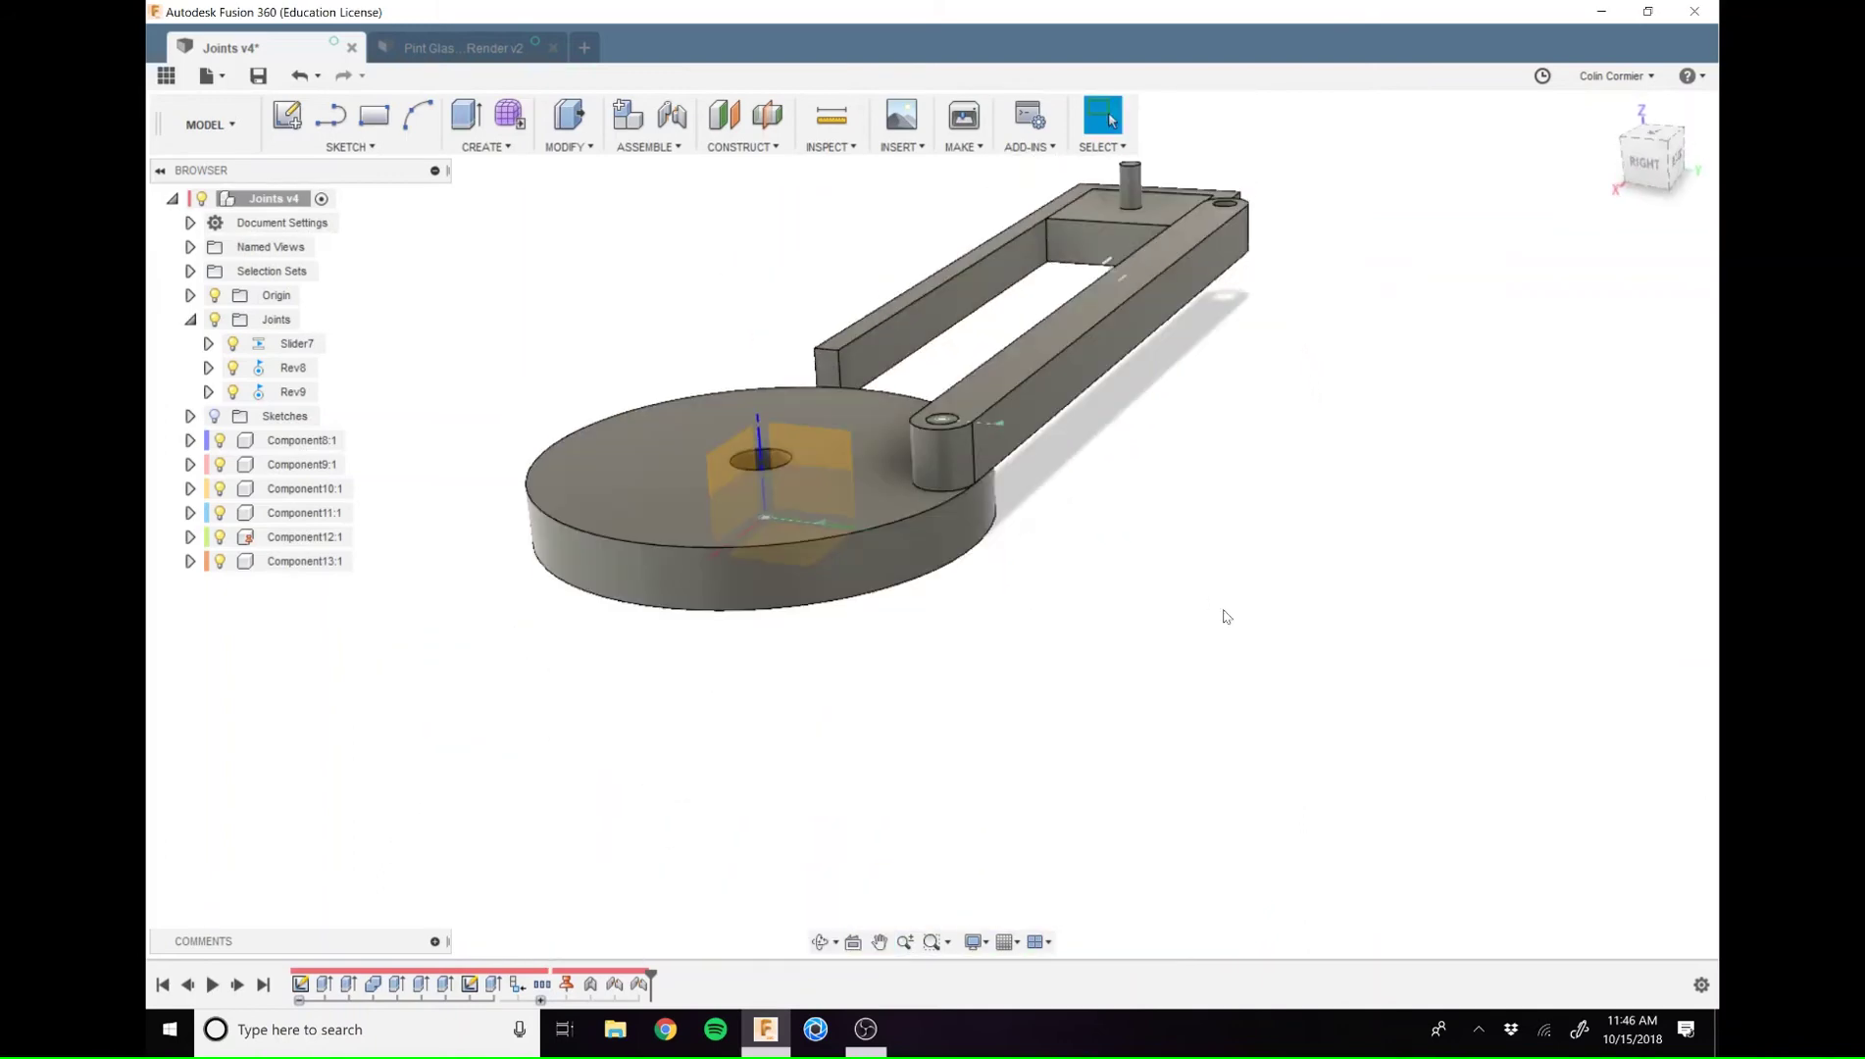
Start a joint from the centre of the disc's outer hole on the underside to the centre of the pin's bottom face
{"action": "key", "text": "j"}
{"action": "scroll", "coordinate": [1179, 617], "scroll_direction": "up", "scroll_amount": 5}
{"action": "middle_click_drag", "start_coordinate": [1029, 600], "coordinate": [991, 475], "text": "shift"}
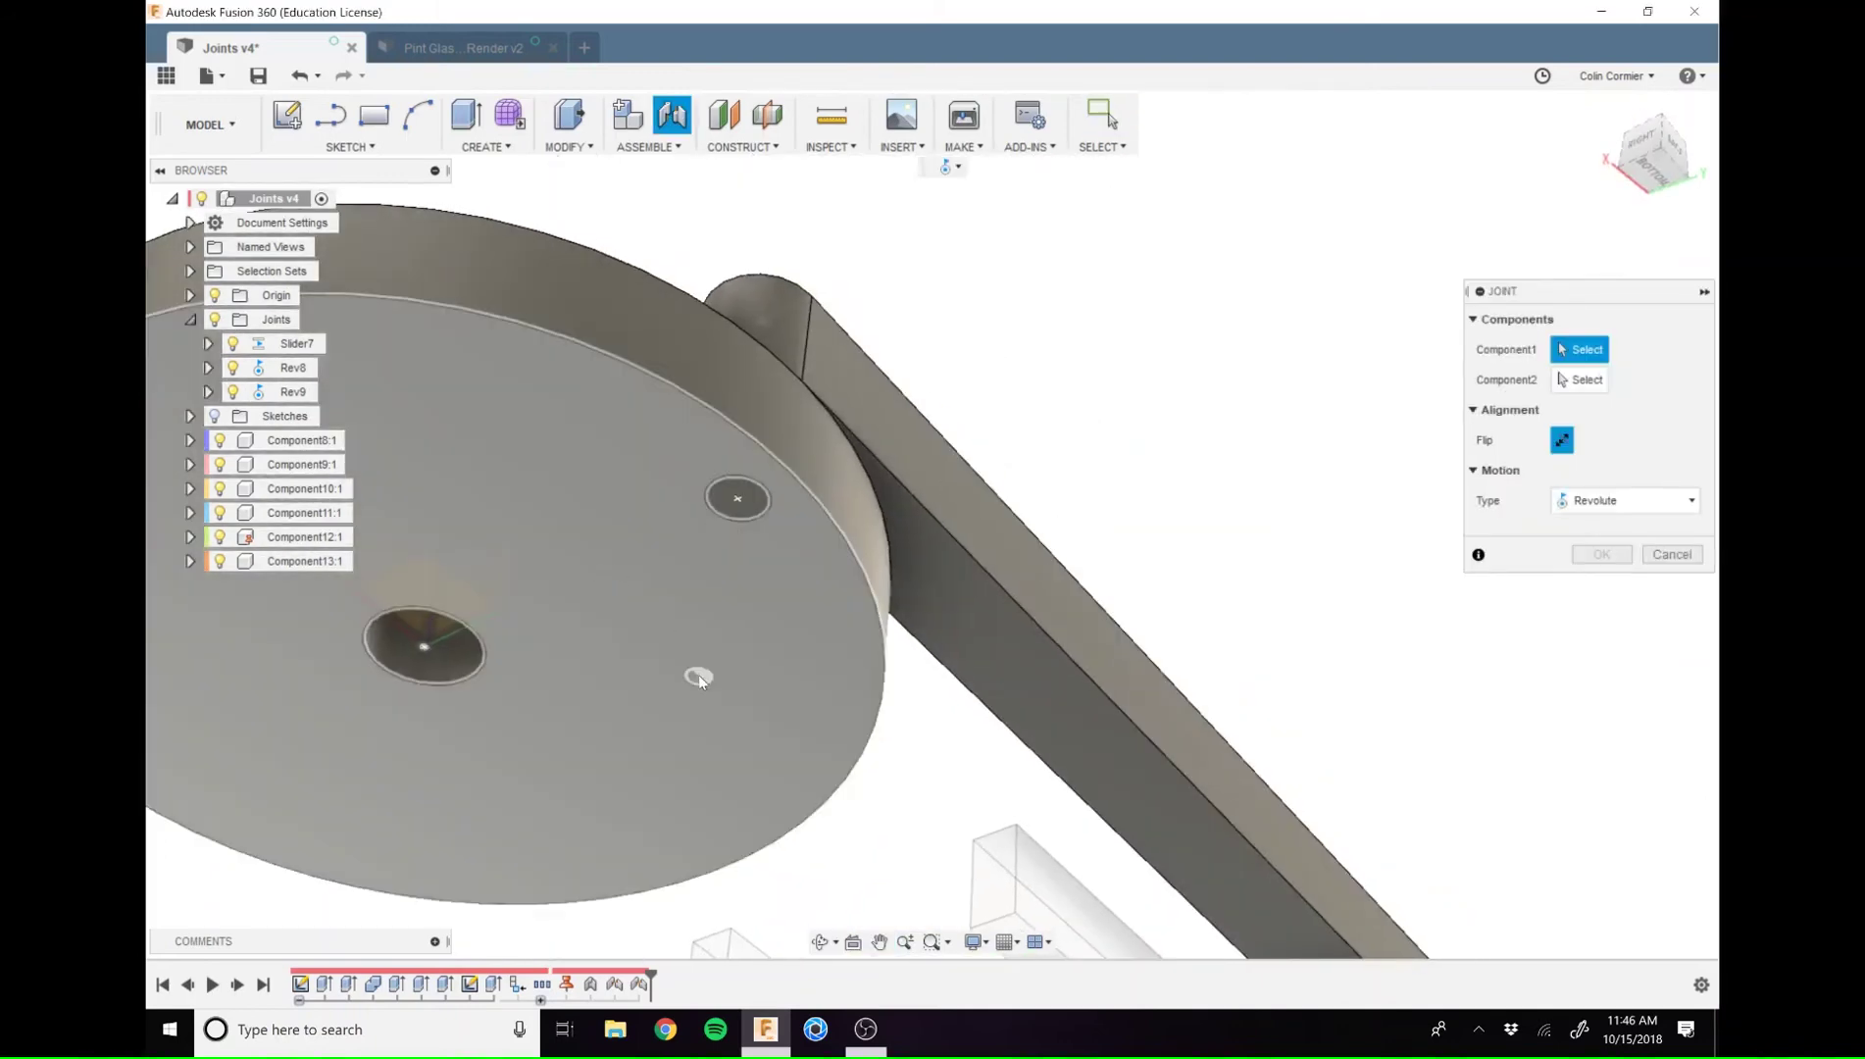
{"action": "left_click", "coordinate": [733, 555]}
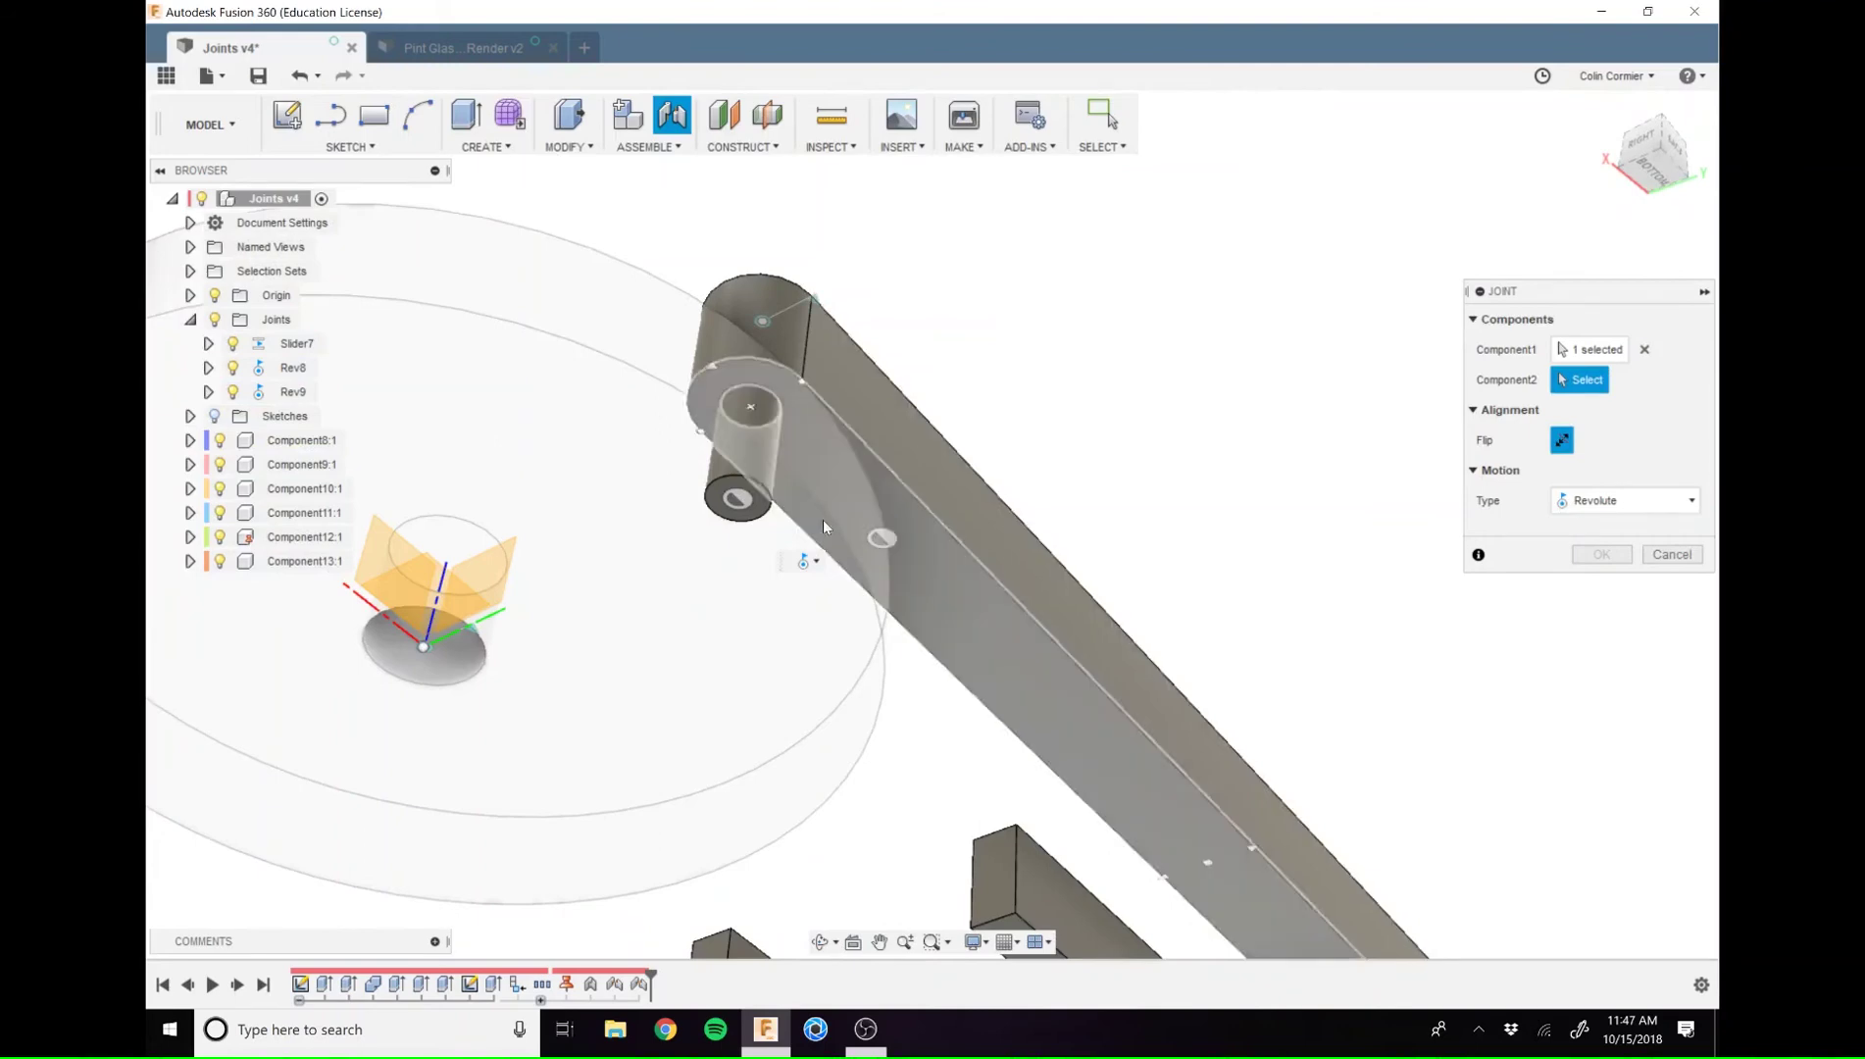
{"action": "left_click", "coordinate": [737, 497]}
Flip the disc-to-pin joint's alignment and create it as a Revolute joint about the Z axis
{"action": "scroll", "coordinate": [1098, 655], "scroll_direction": "down", "scroll_amount": 6}
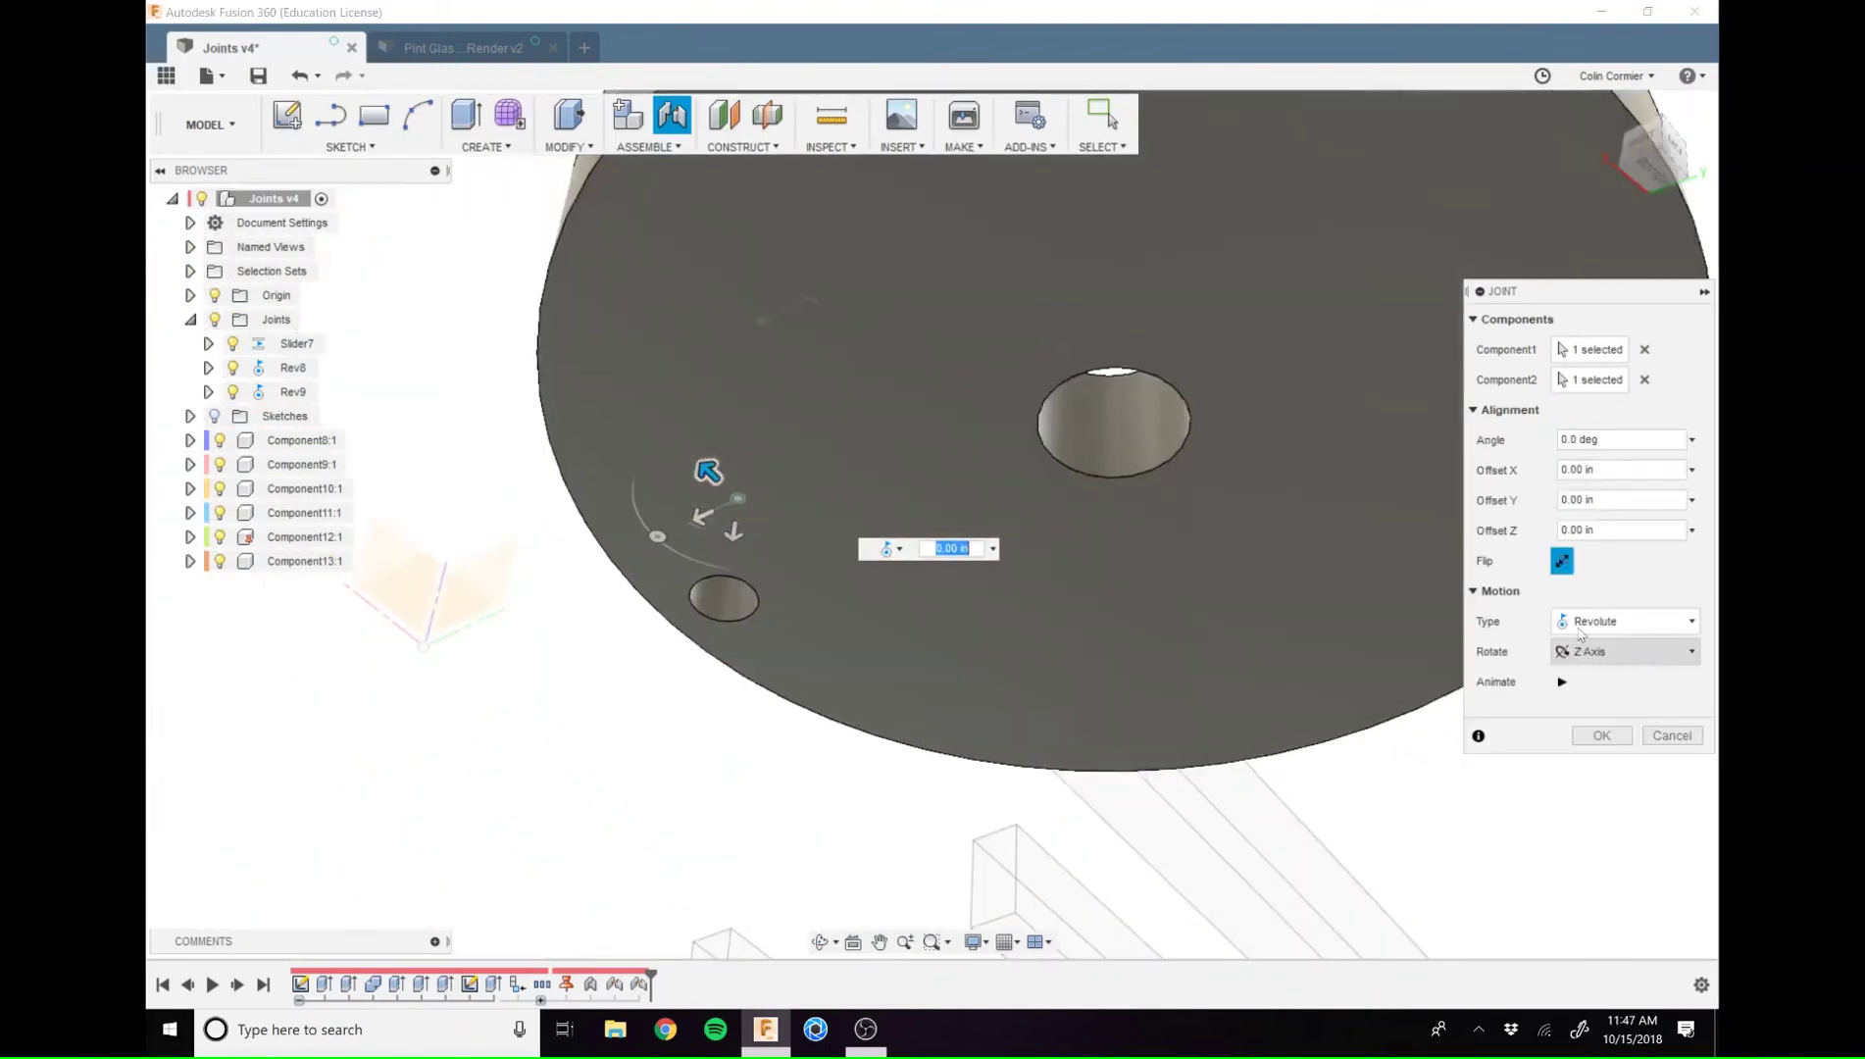
{"action": "left_click", "coordinate": [1561, 561]}
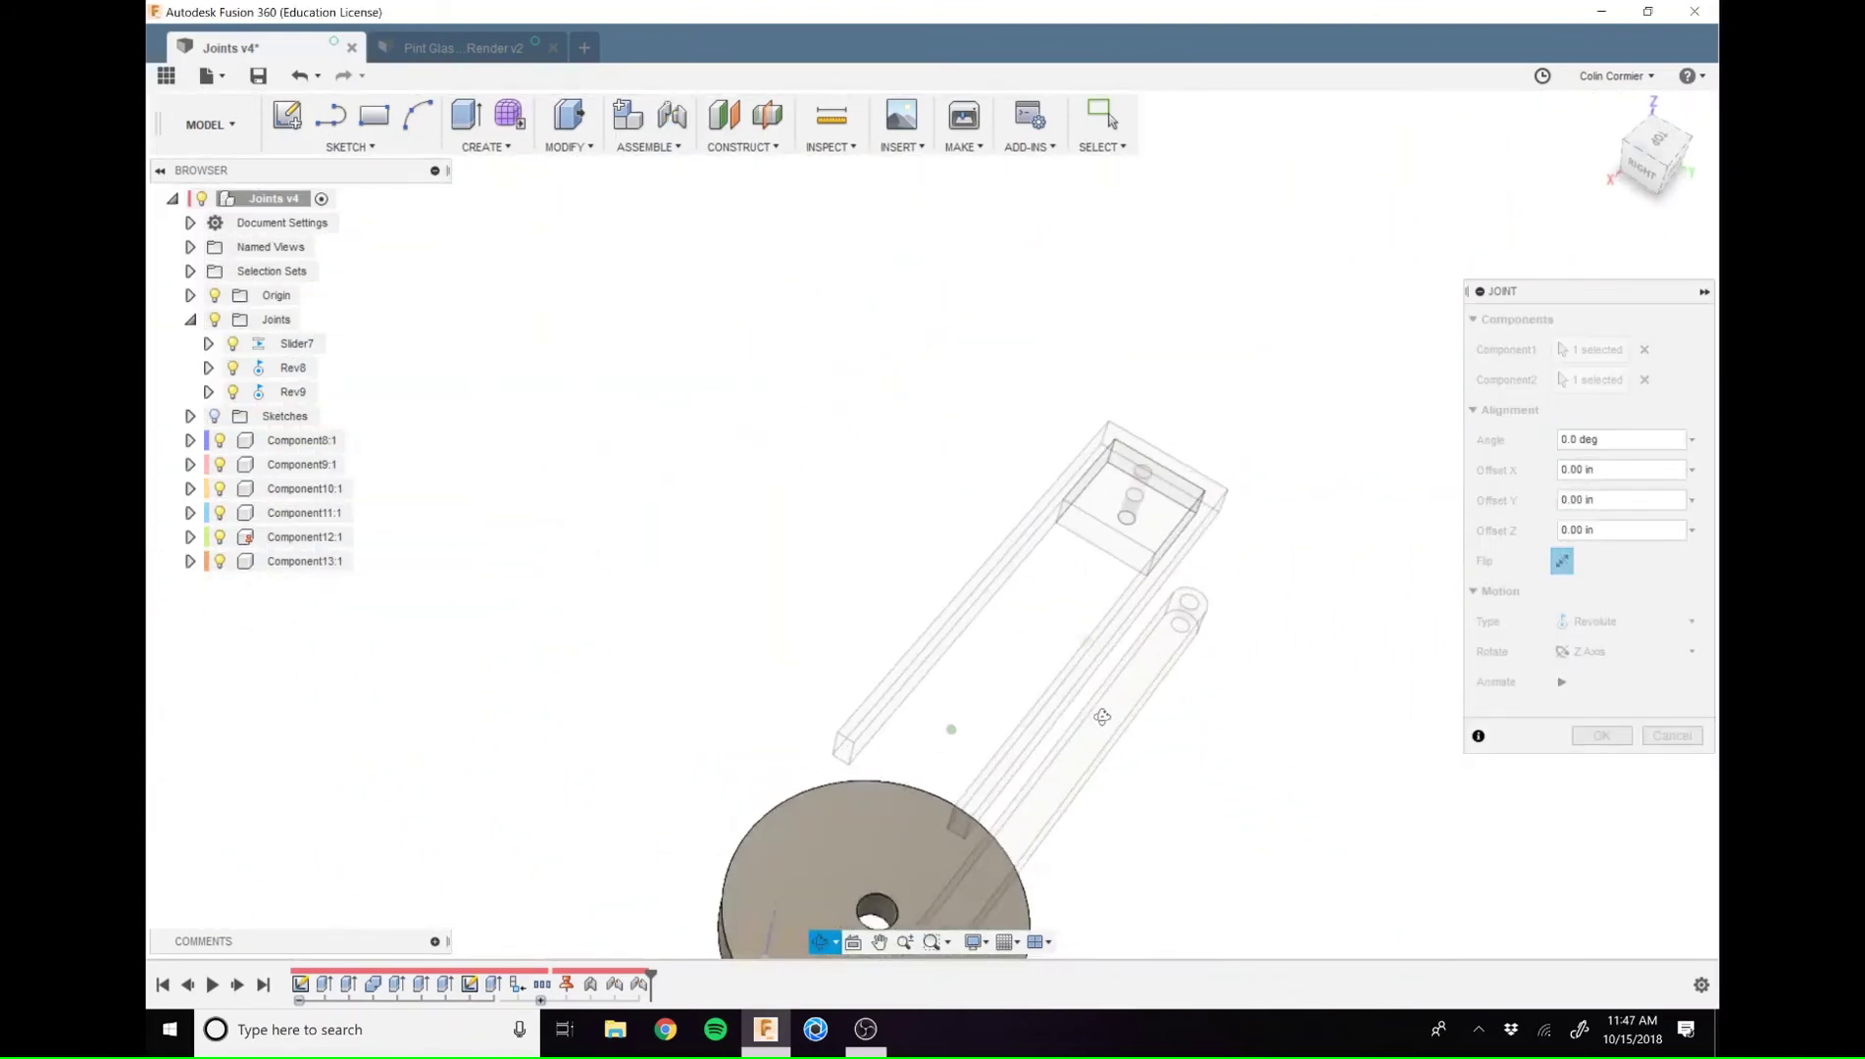
{"action": "left_click", "coordinate": [1564, 562]}
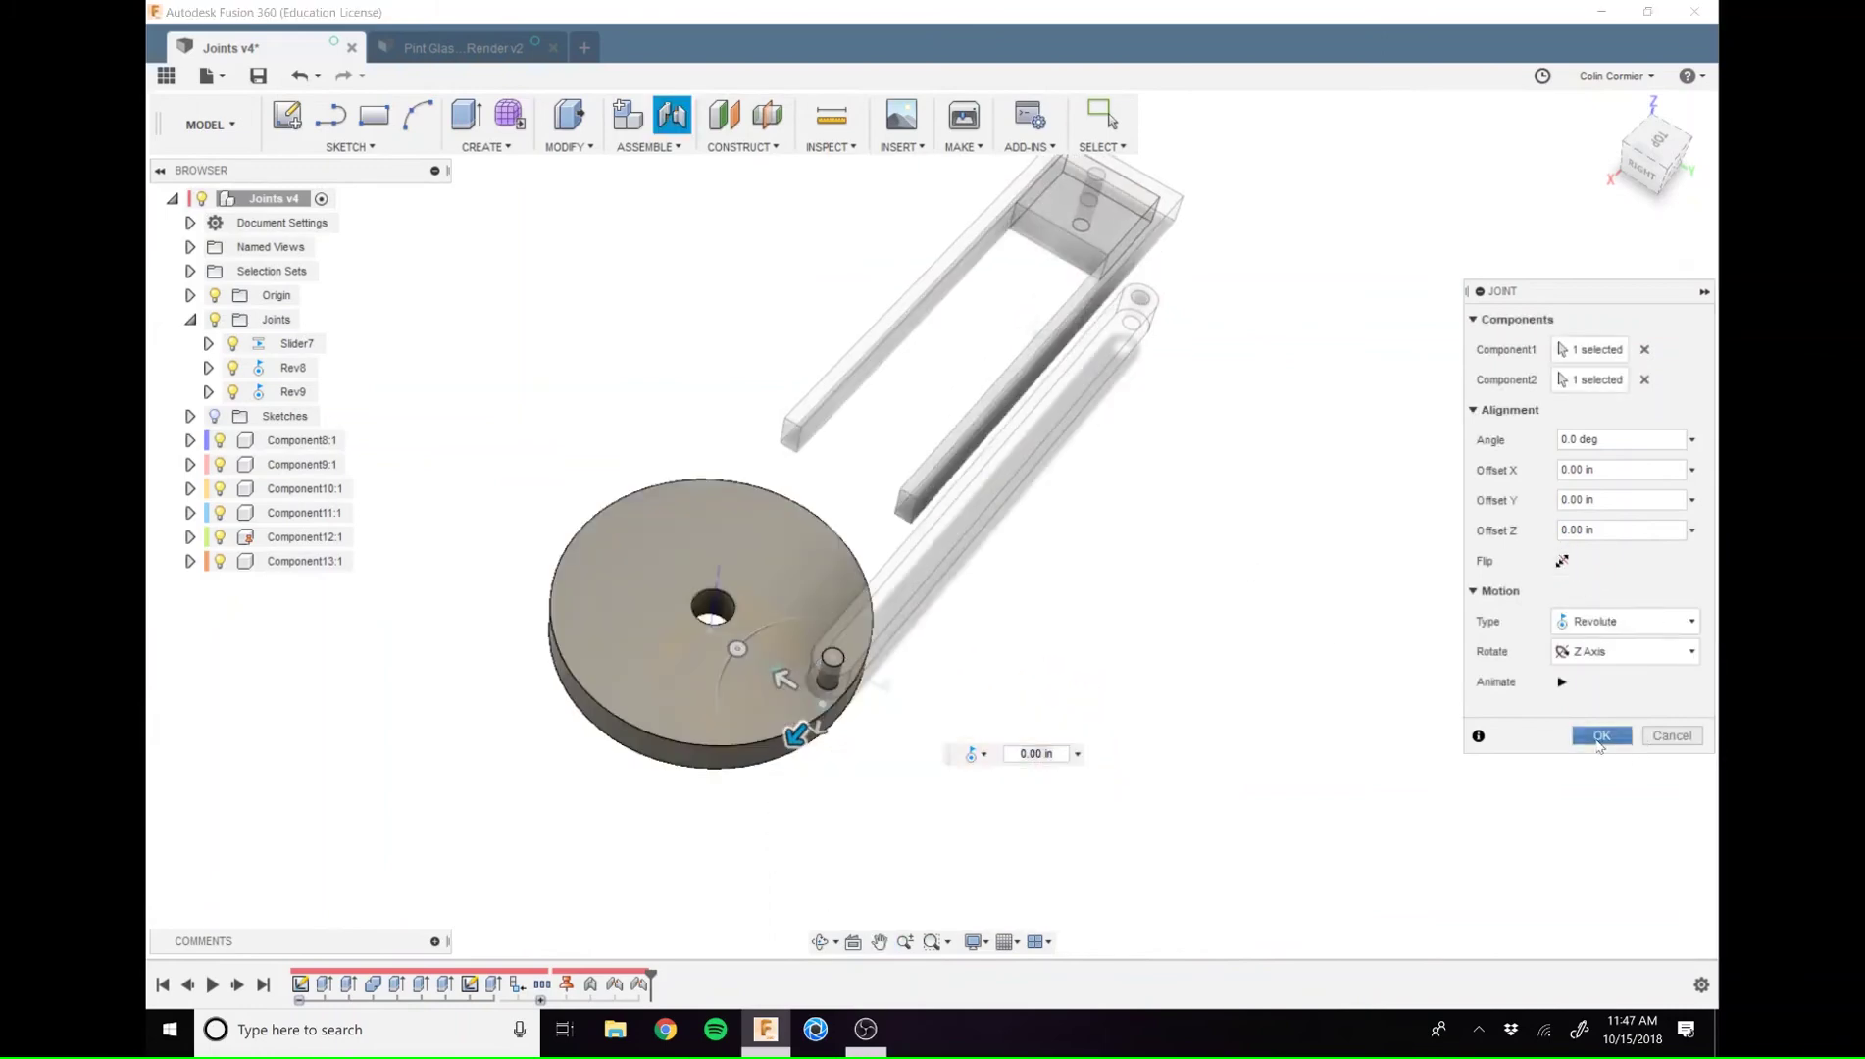
{"action": "left_click", "coordinate": [1601, 735]}
{"action": "middle_click_drag", "start_coordinate": [1178, 712], "coordinate": [1228, 549], "text": "shift"}
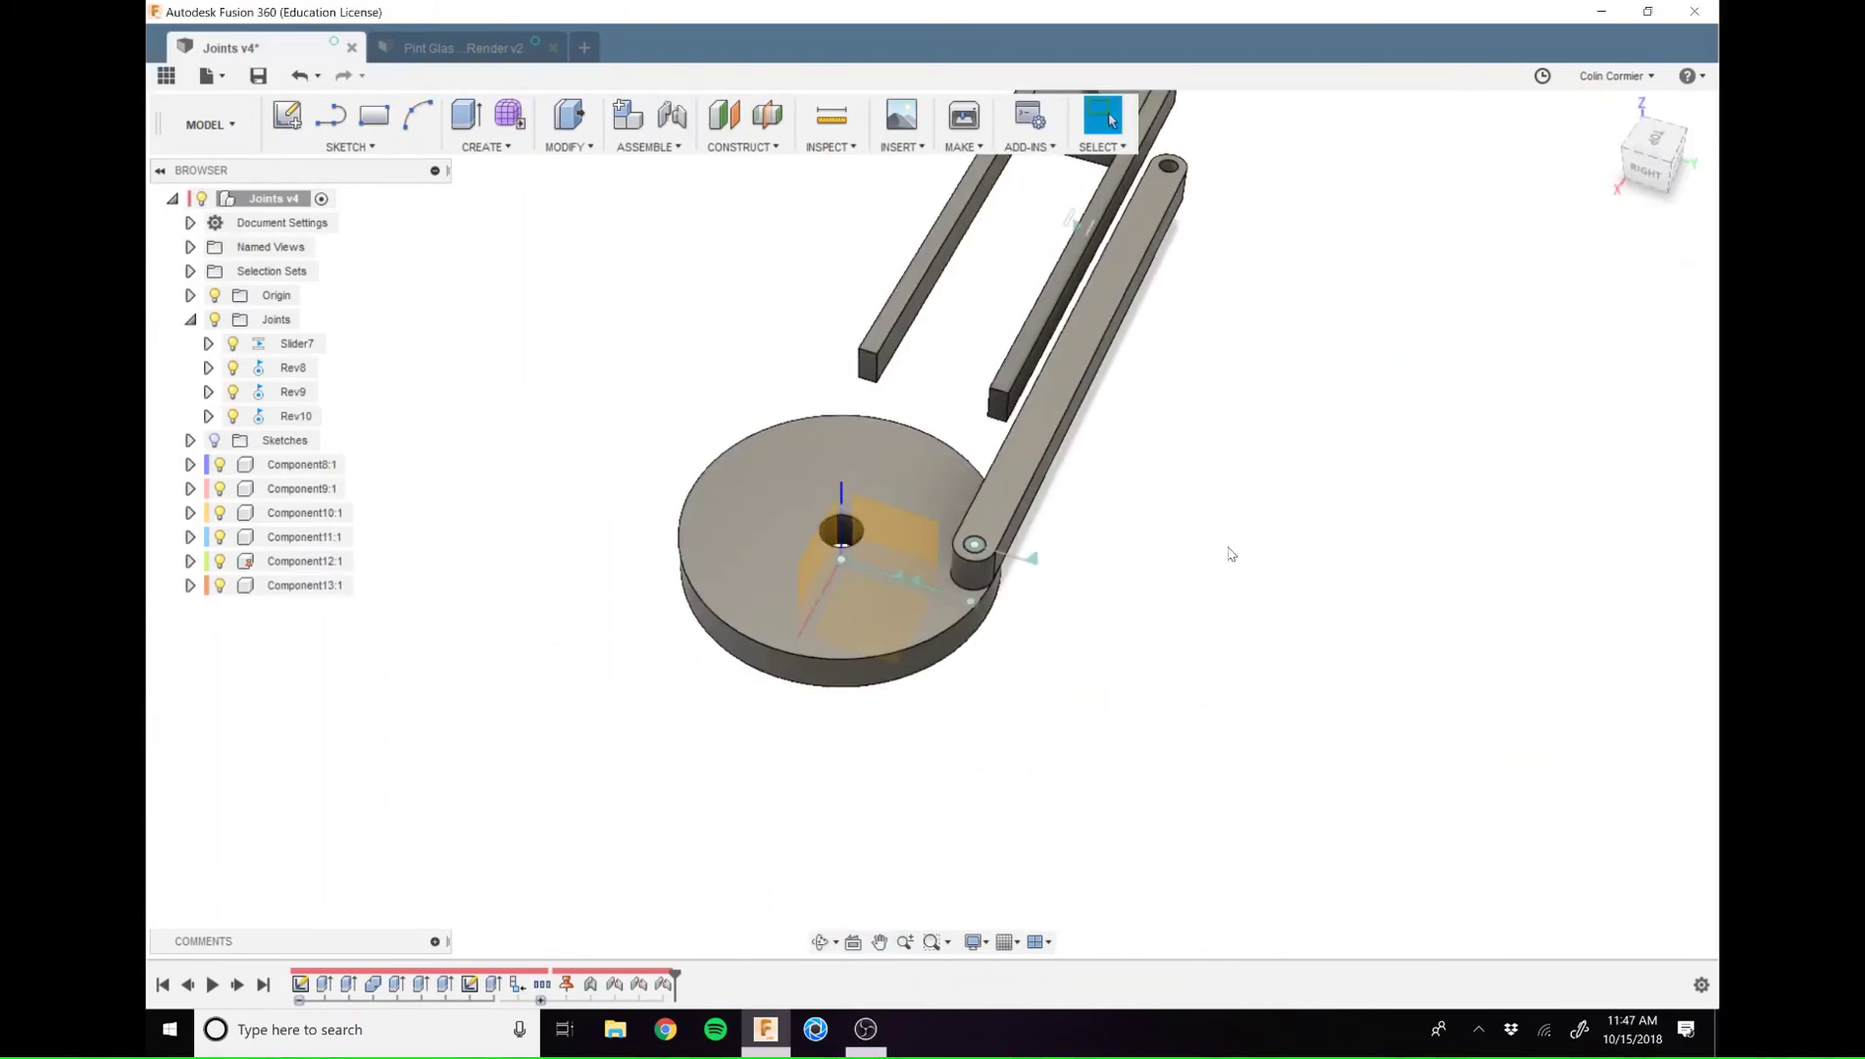
Hide the origin and rotate the disc about its centre to move the connected link
{"action": "left_click", "coordinate": [214, 295]}
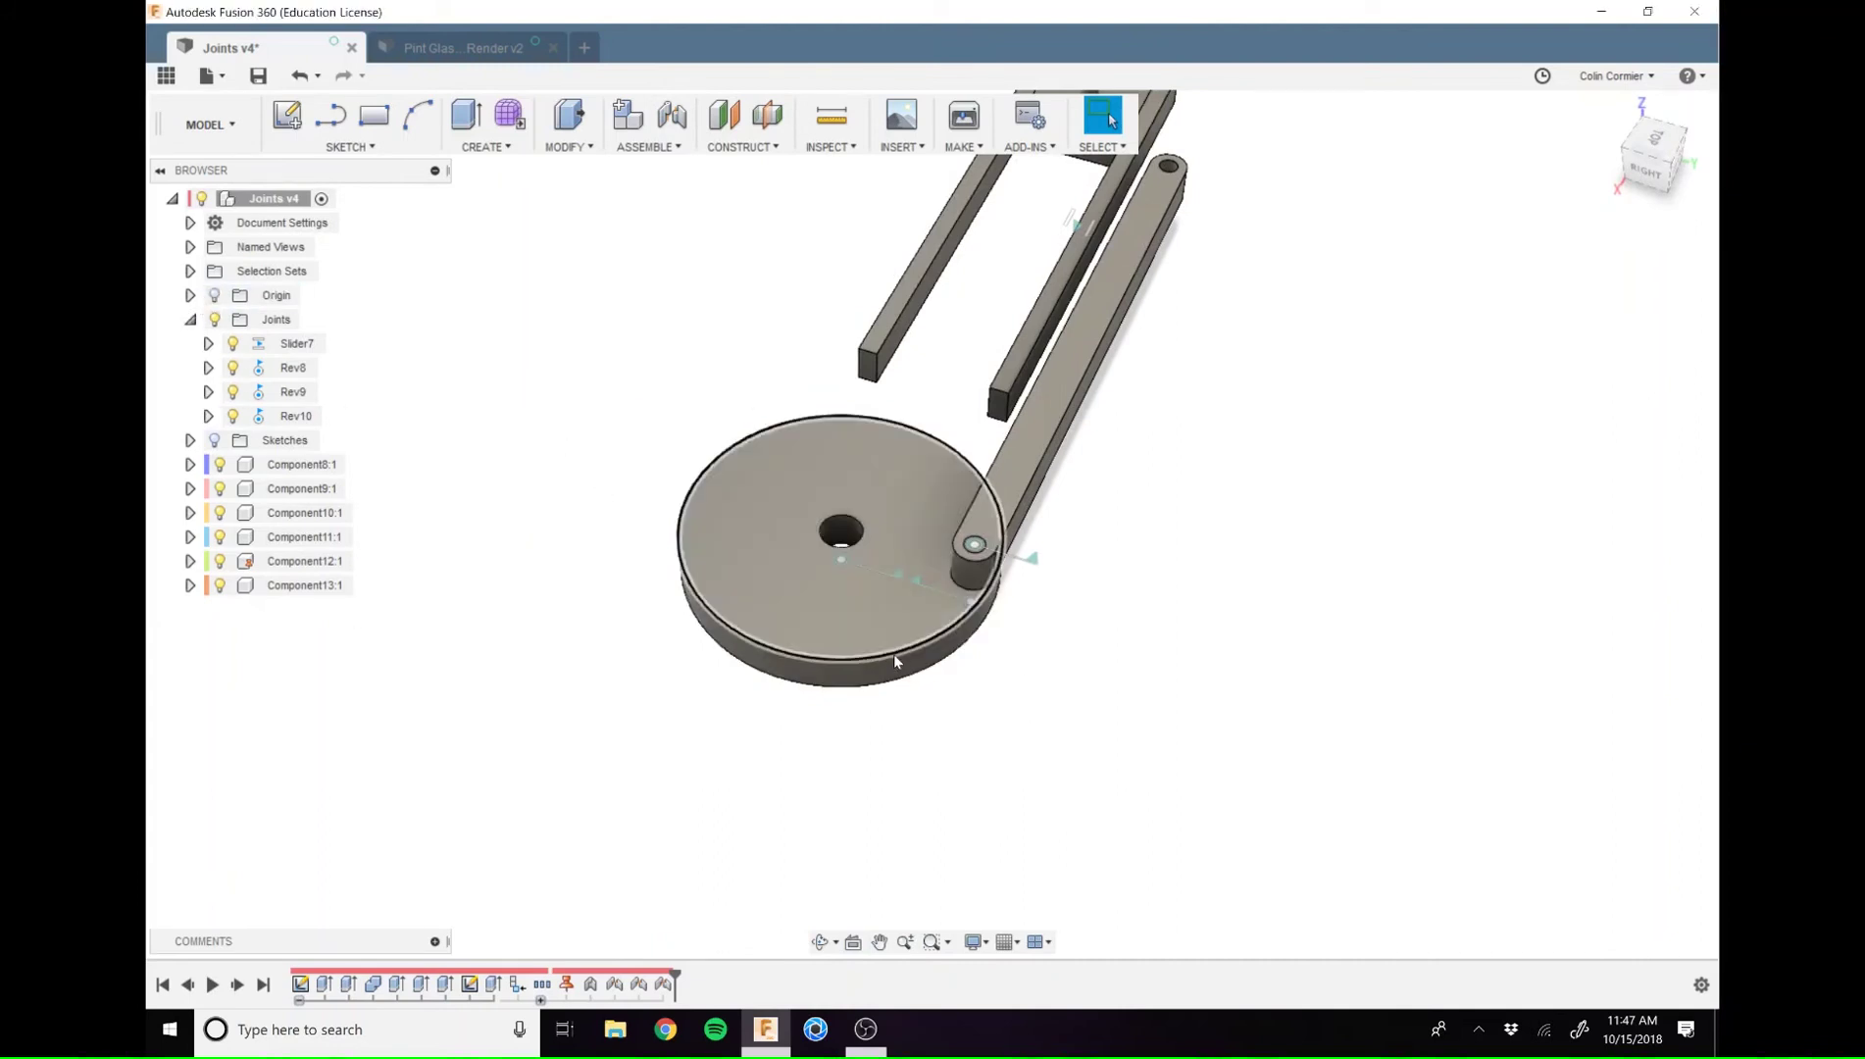
{"action": "left_click_drag", "start_coordinate": [893, 654], "coordinate": [1241, 592]}
Slide the block along the frame toward the open end, away from the frame's pin
{"action": "middle_click_drag", "start_coordinate": [1373, 548], "coordinate": [1039, 770]}
{"action": "scroll", "coordinate": [1039, 770], "scroll_direction": "up", "scroll_amount": 3}
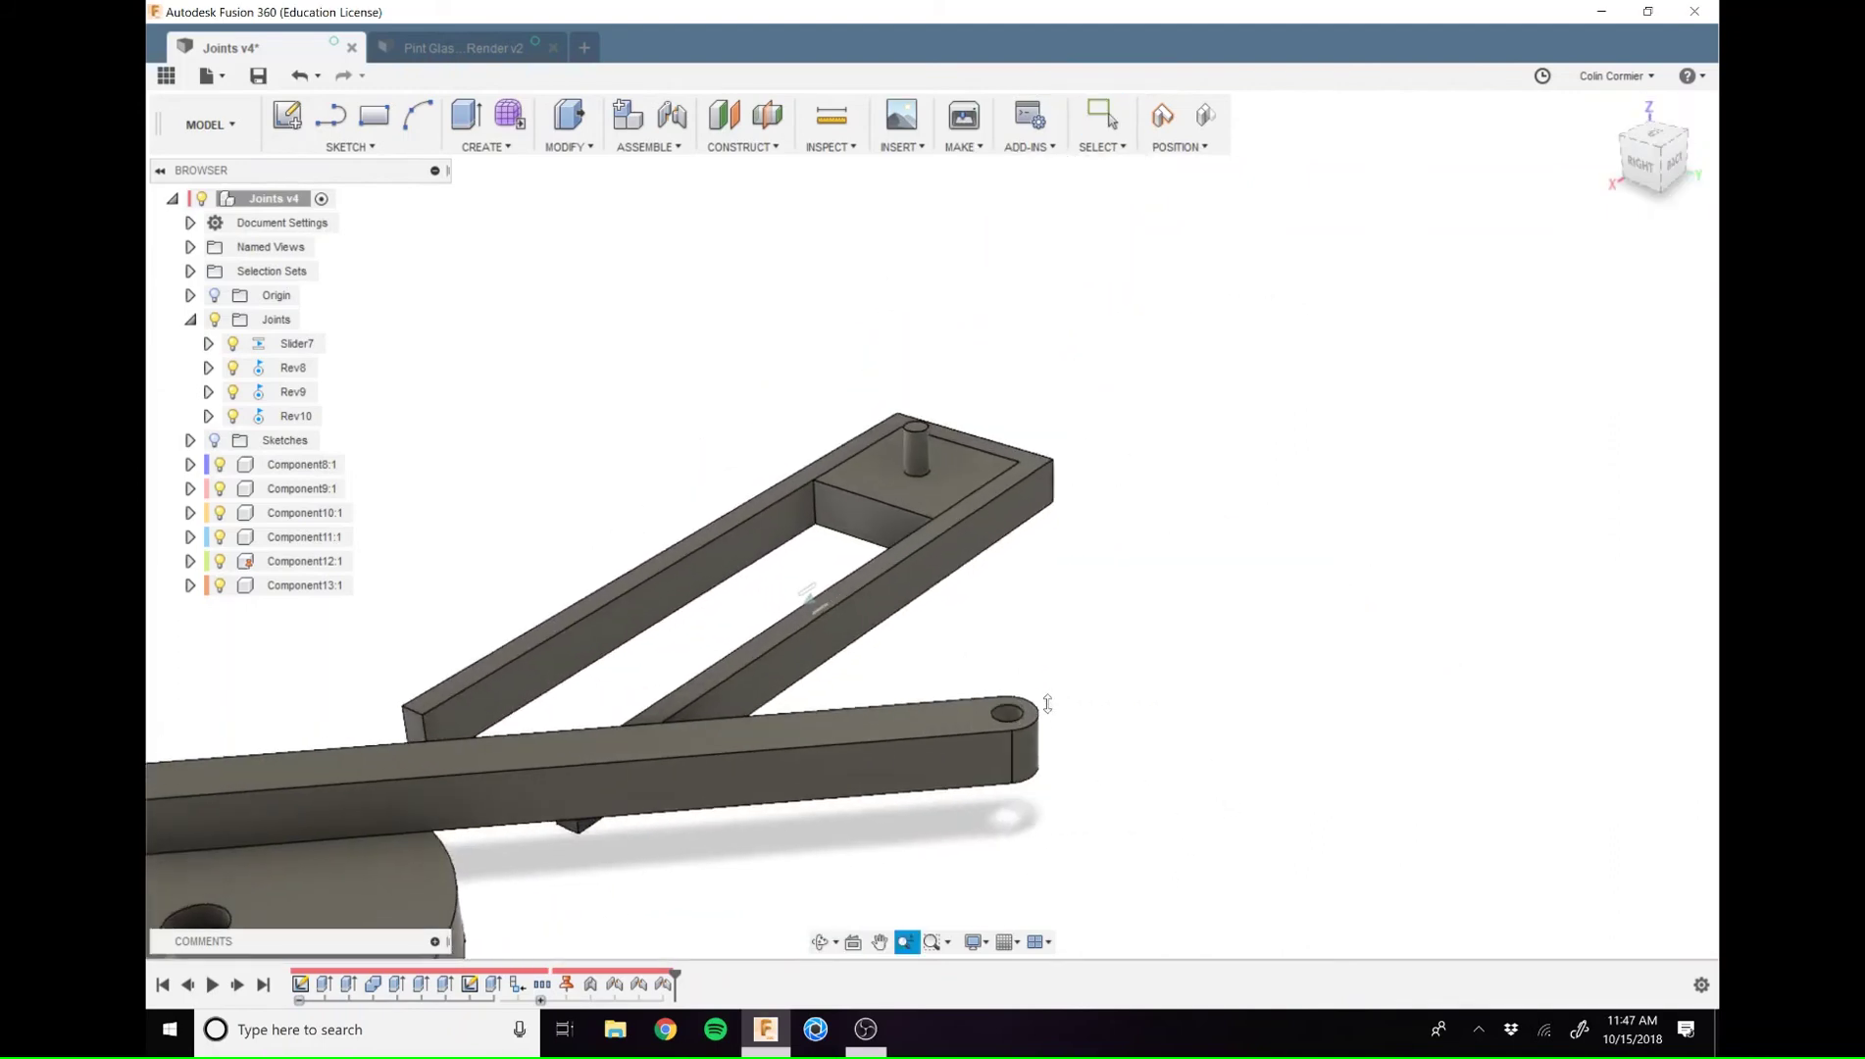
{"action": "middle_click_drag", "start_coordinate": [1040, 701], "coordinate": [1167, 722], "text": "shift"}
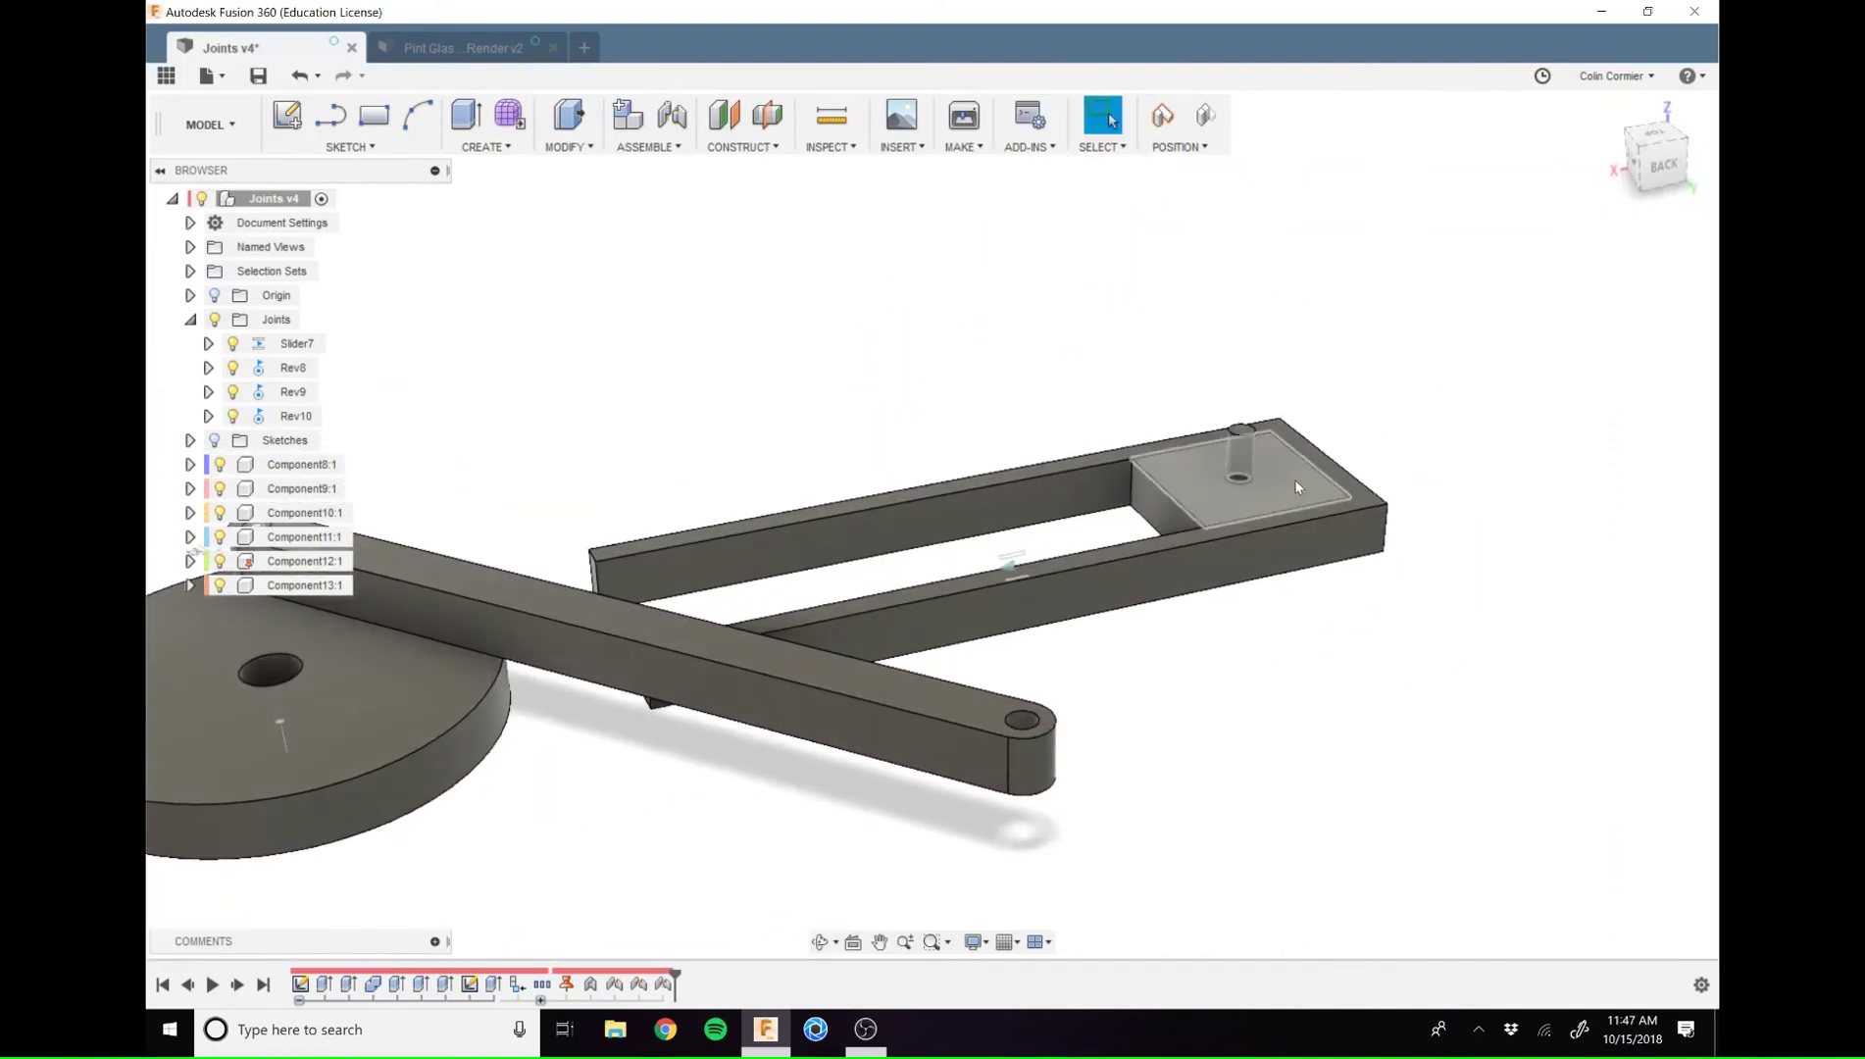
{"action": "left_click_drag", "start_coordinate": [1294, 480], "coordinate": [1018, 564]}
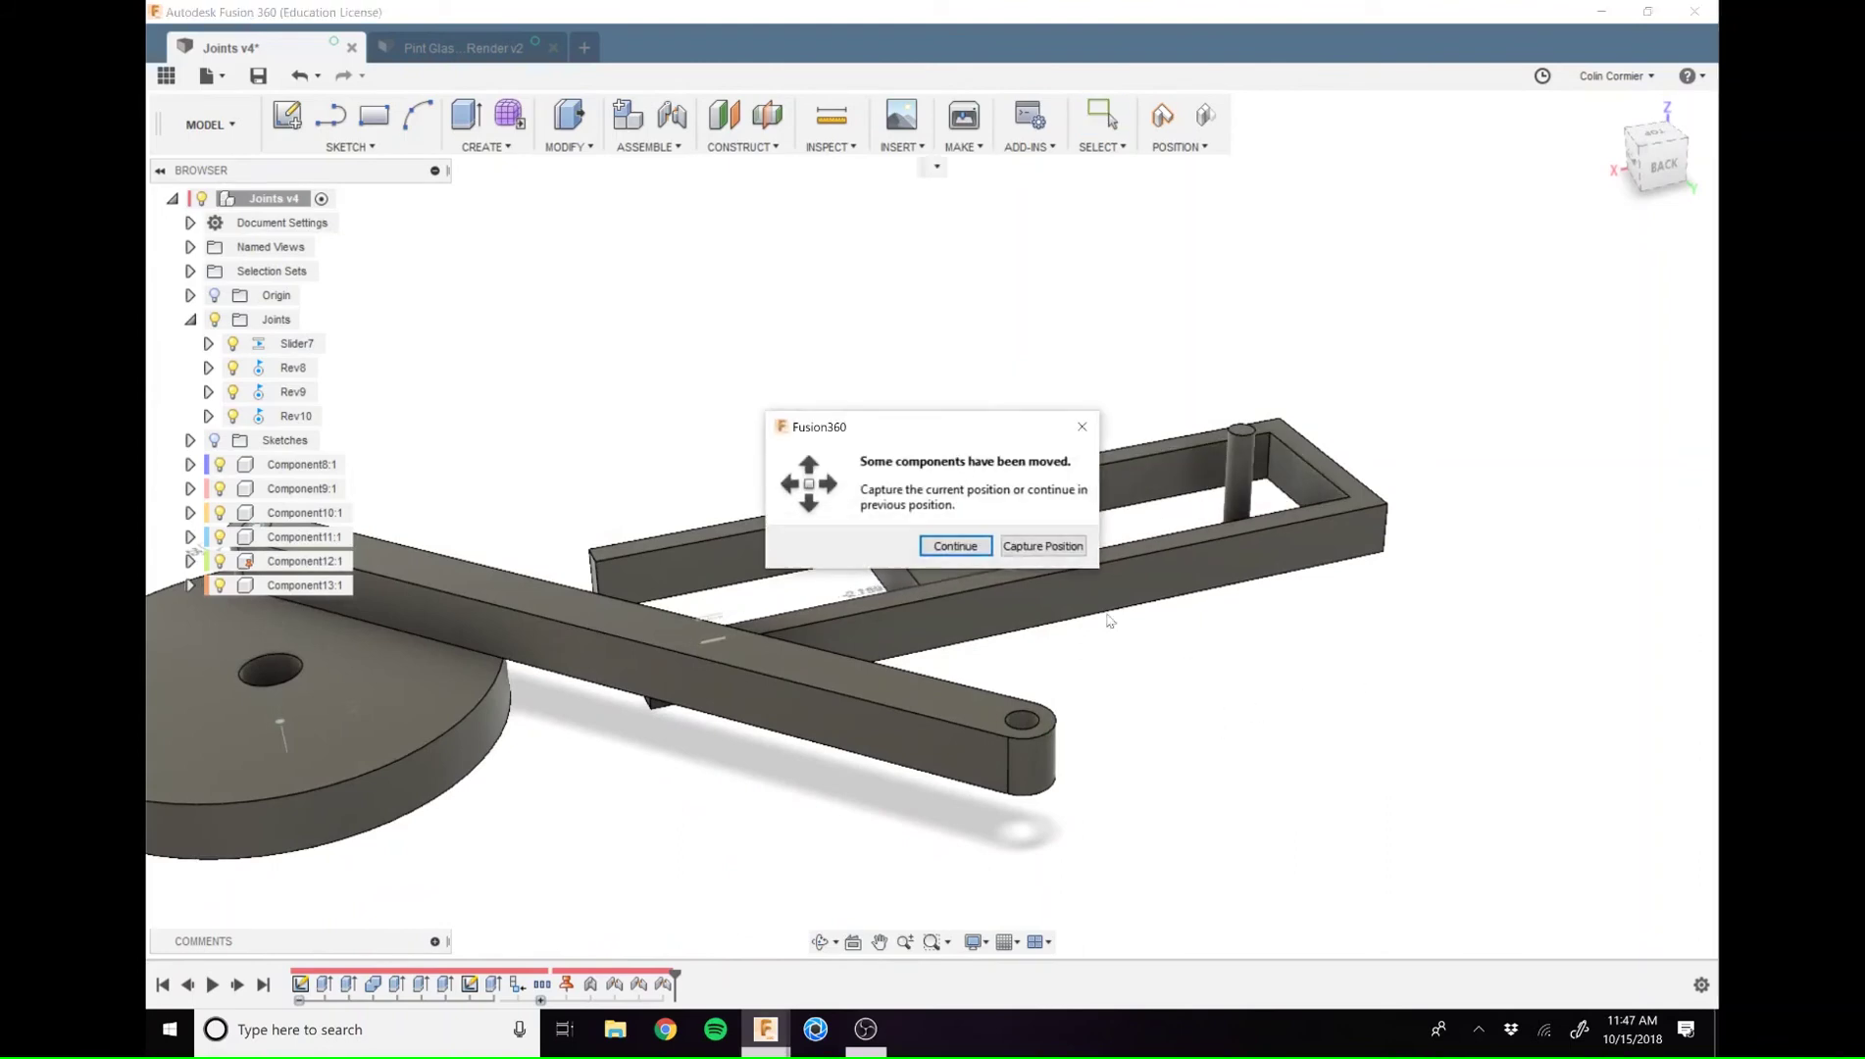
Return the moved components to their previous position and start a joint between the block's underside and the pin's bottom face
{"action": "left_click", "coordinate": [1044, 546]}
{"action": "key", "text": "j"}
{"action": "middle_click_drag", "start_coordinate": [1325, 619], "coordinate": [1142, 521], "text": "shift"}
{"action": "scroll", "coordinate": [1138, 491], "scroll_direction": "up", "scroll_amount": 3}
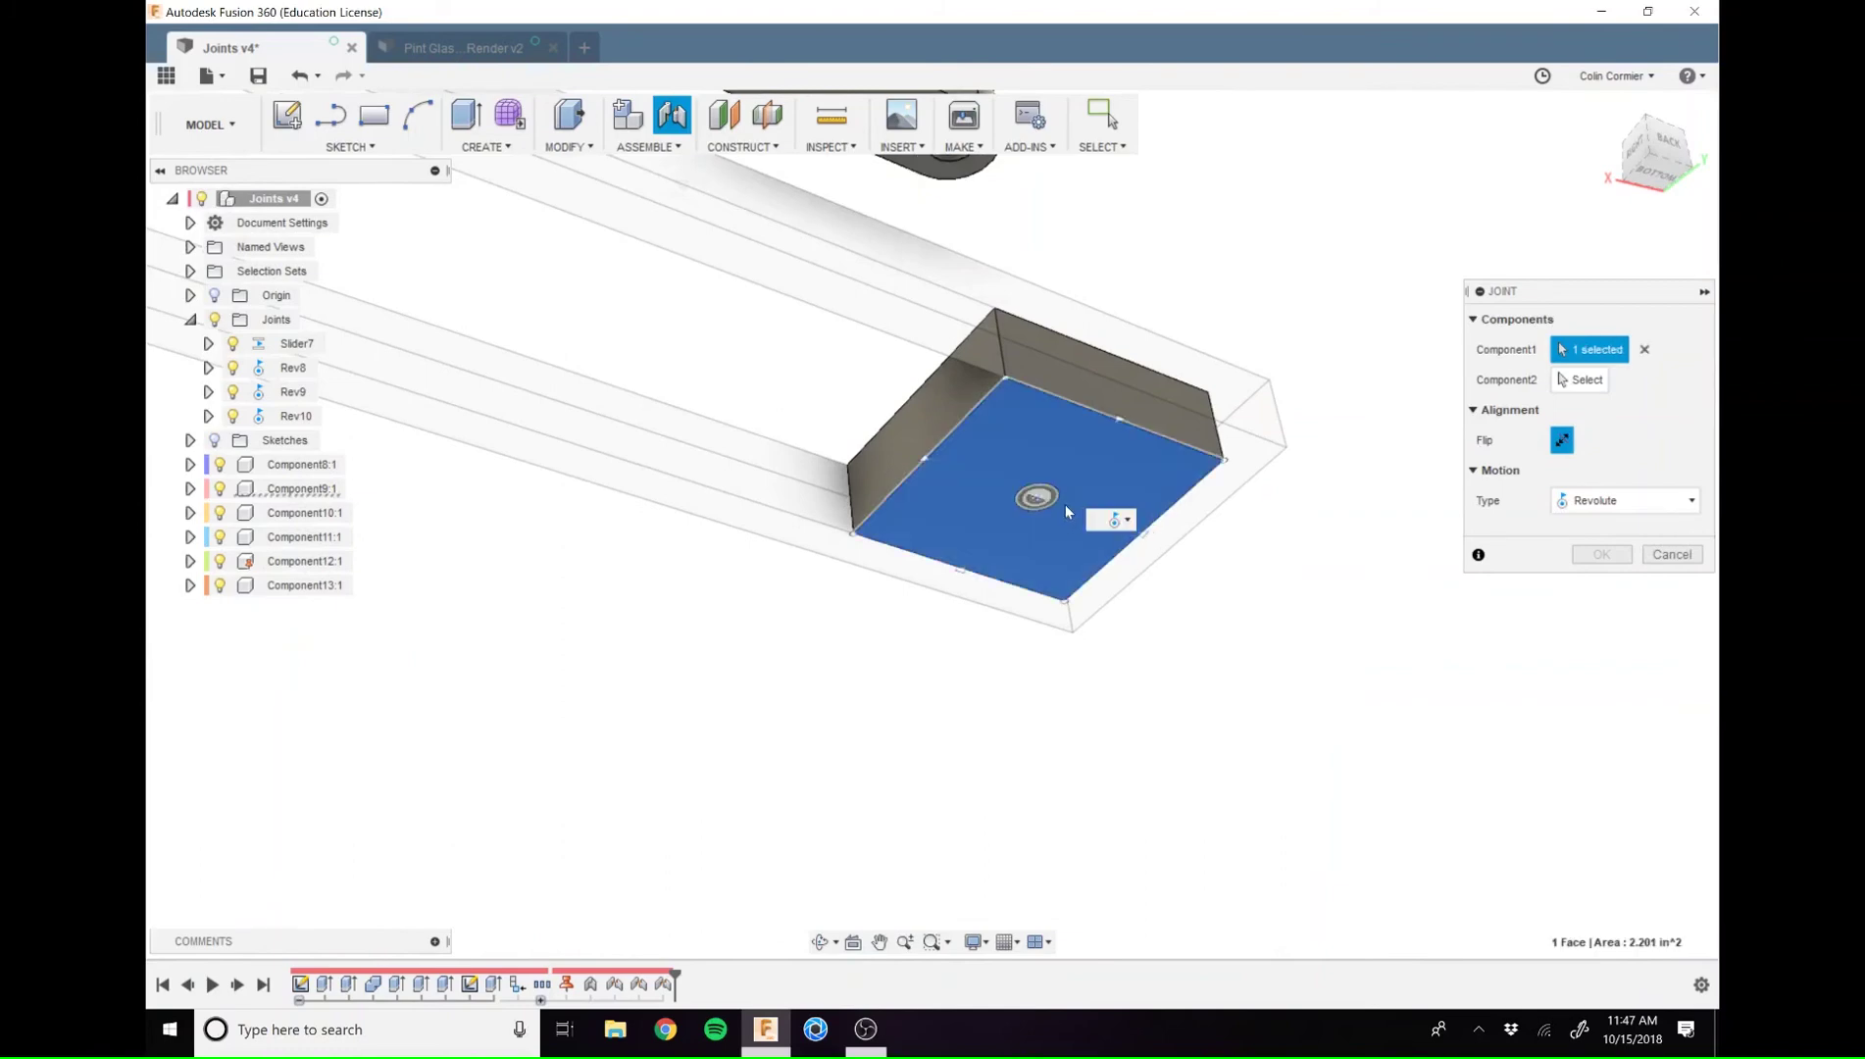
{"action": "left_click", "coordinate": [1065, 504]}
{"action": "left_click", "coordinate": [1037, 497]}
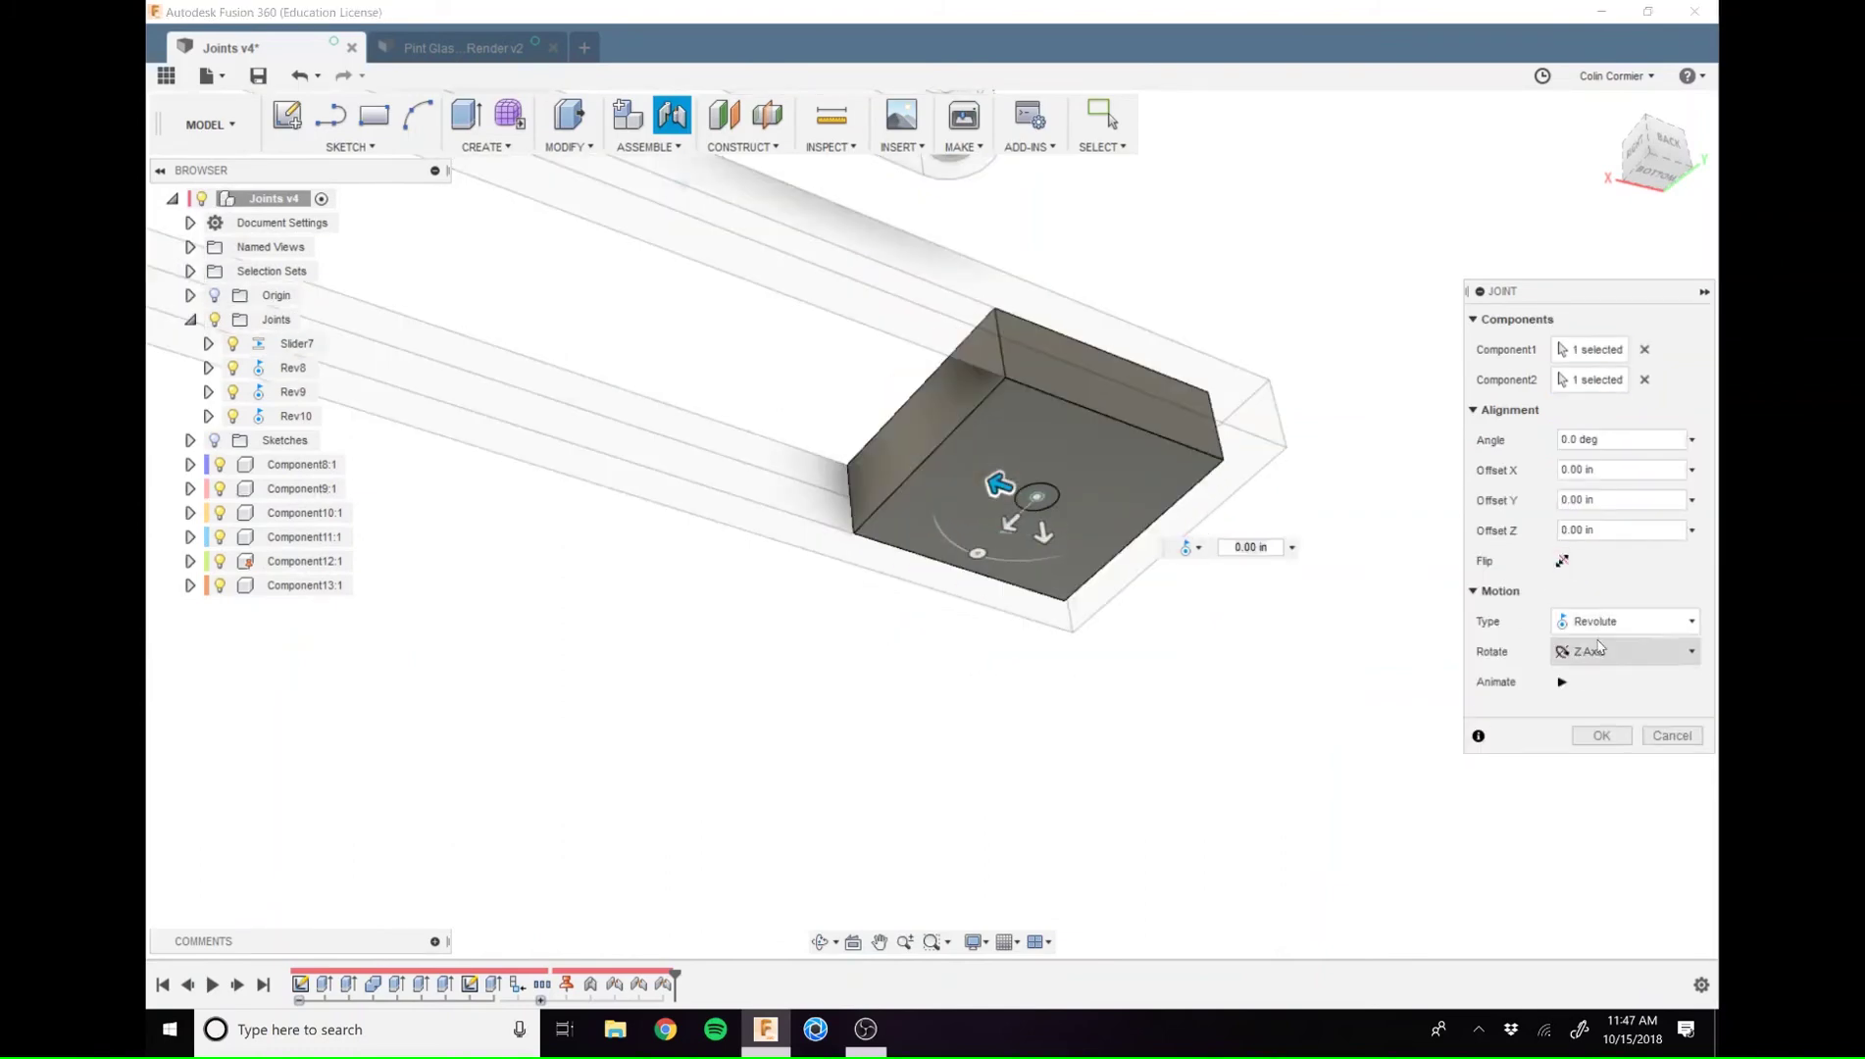
Set the joint between the slider block and its pin to Rigid motion and create it
{"action": "middle_click_drag", "start_coordinate": [1246, 667], "coordinate": [1041, 679], "text": "shift"}
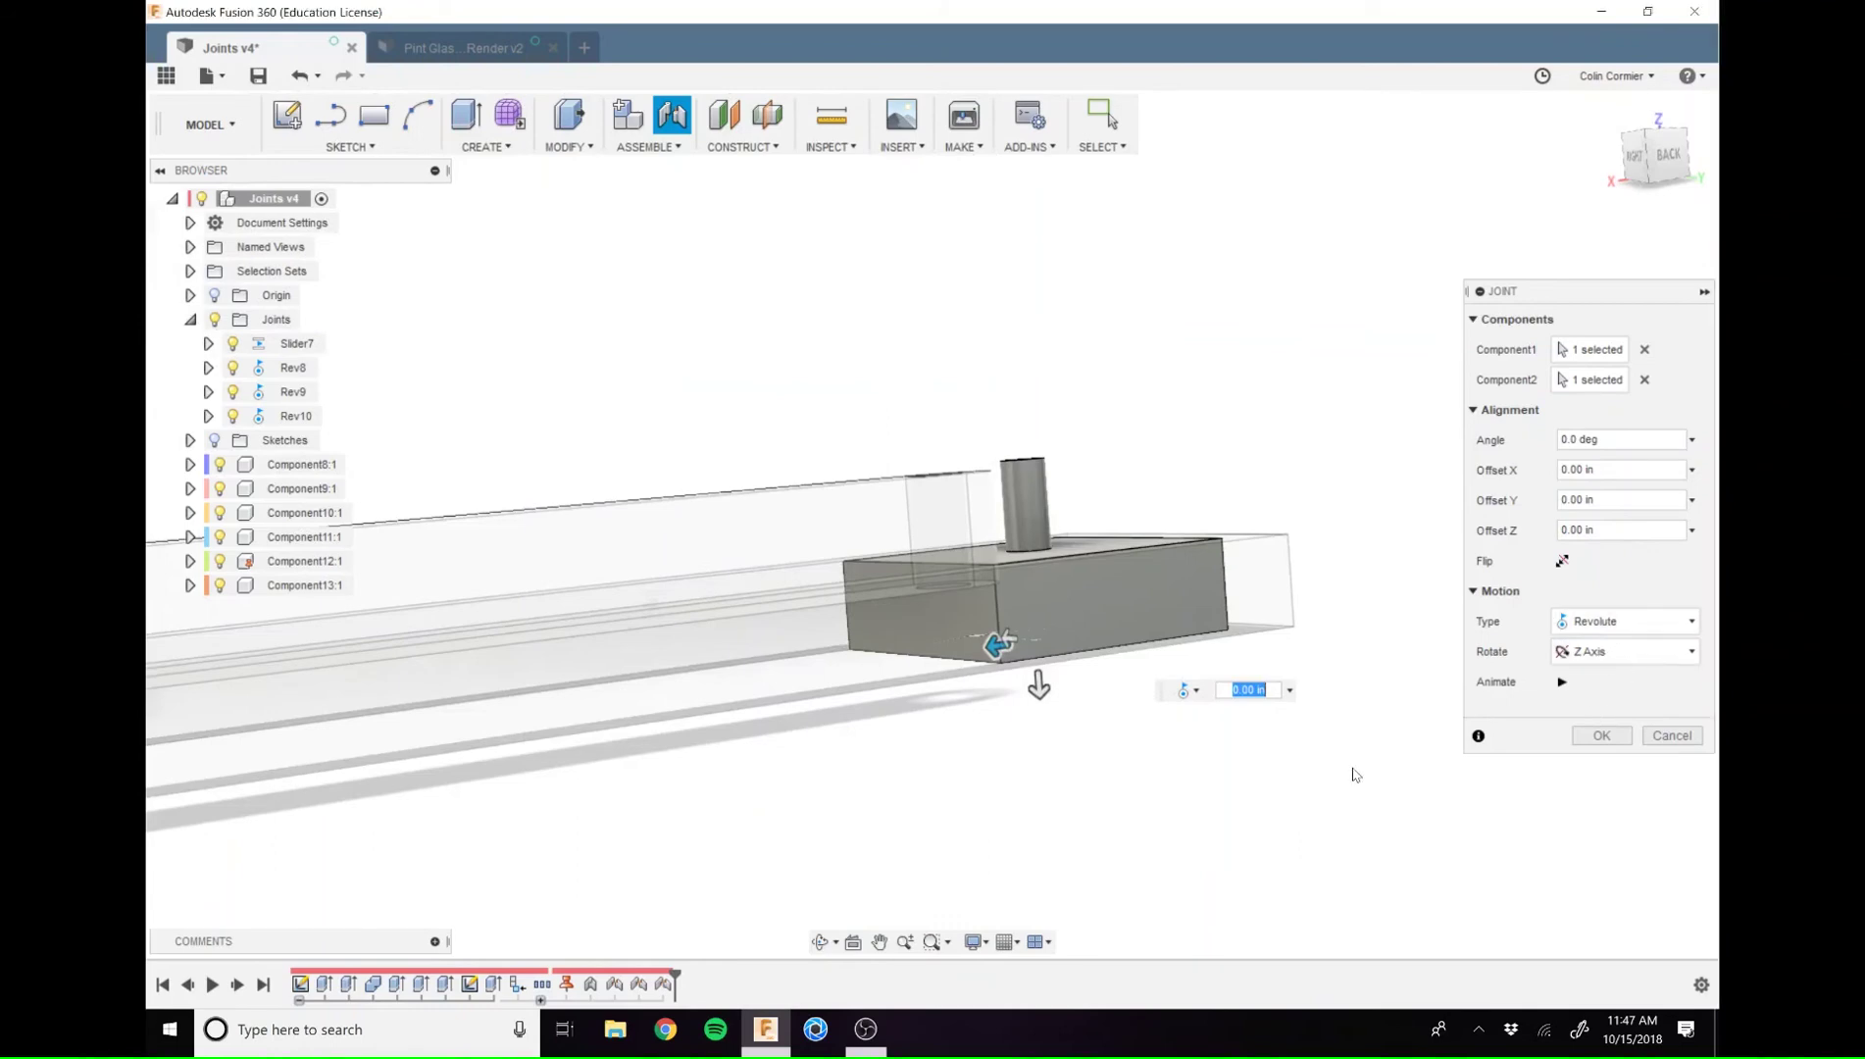
{"action": "middle_click_drag", "start_coordinate": [1353, 771], "coordinate": [1552, 770], "text": "shift"}
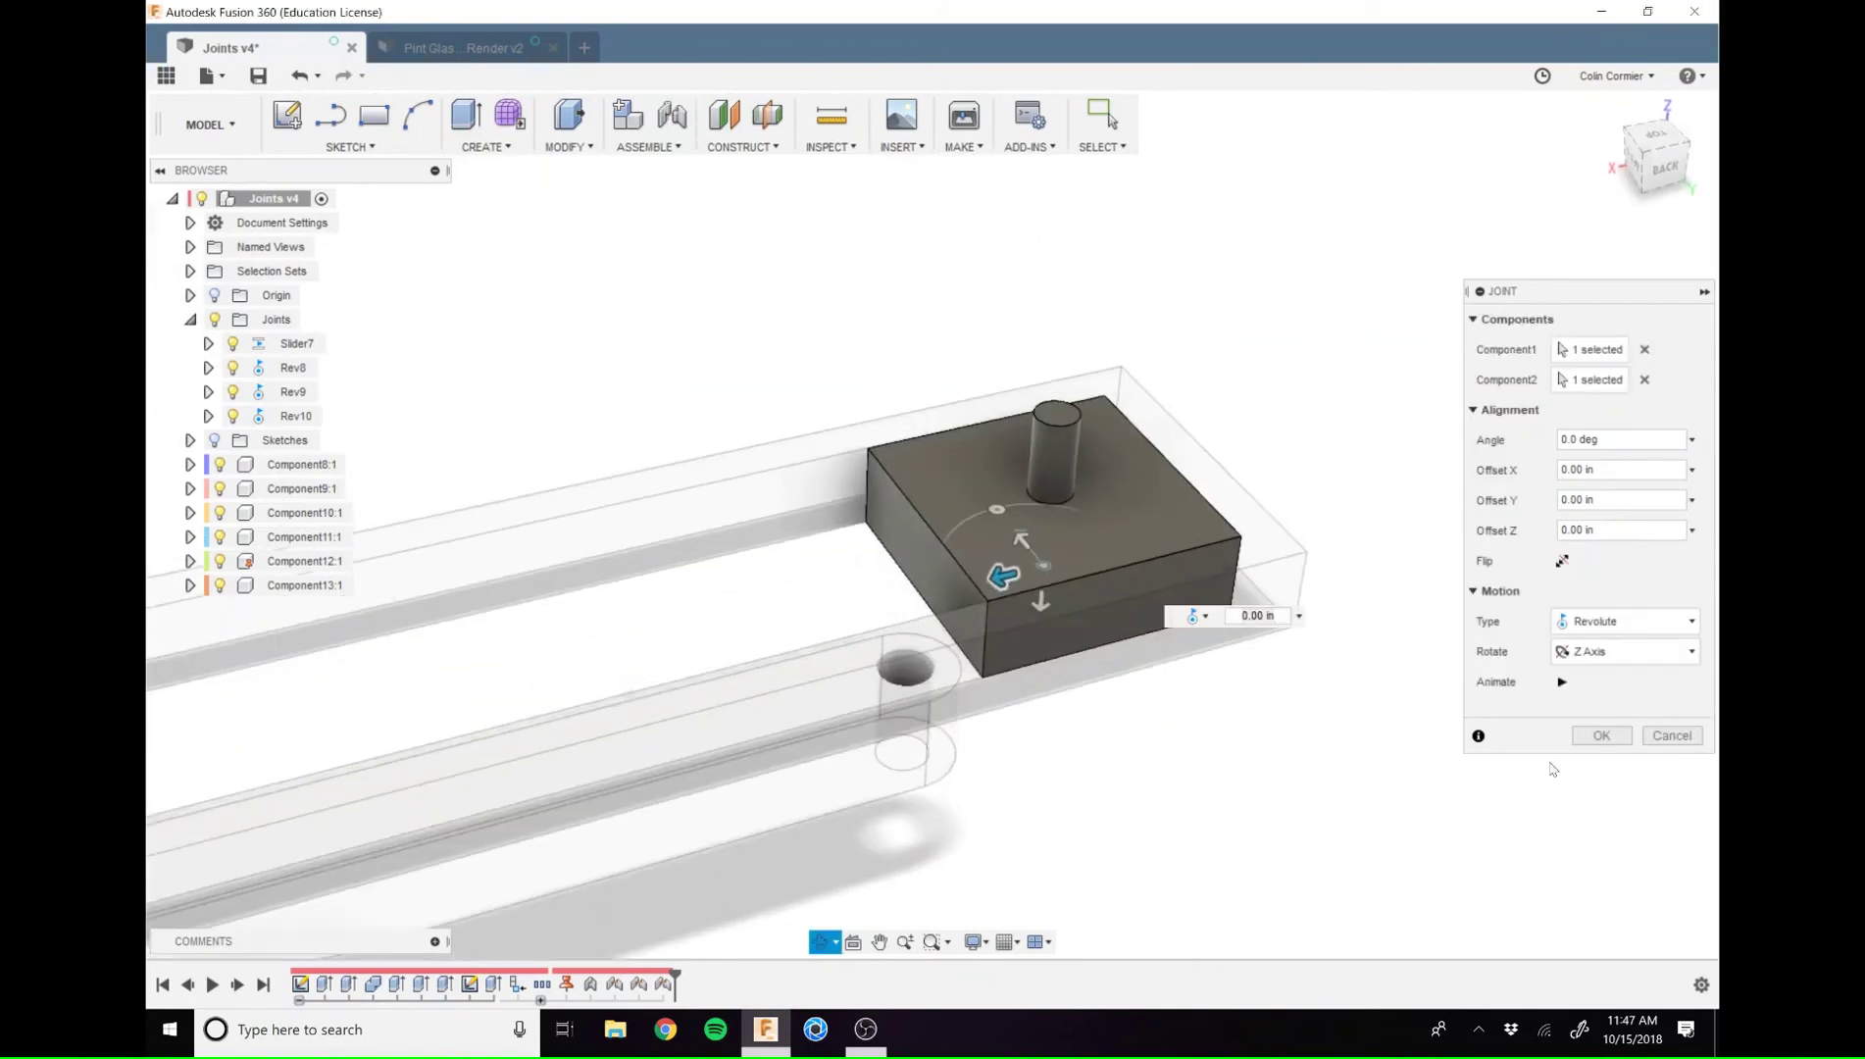
{"action": "left_click", "coordinate": [1611, 622]}
{"action": "left_click", "coordinate": [1594, 644]}
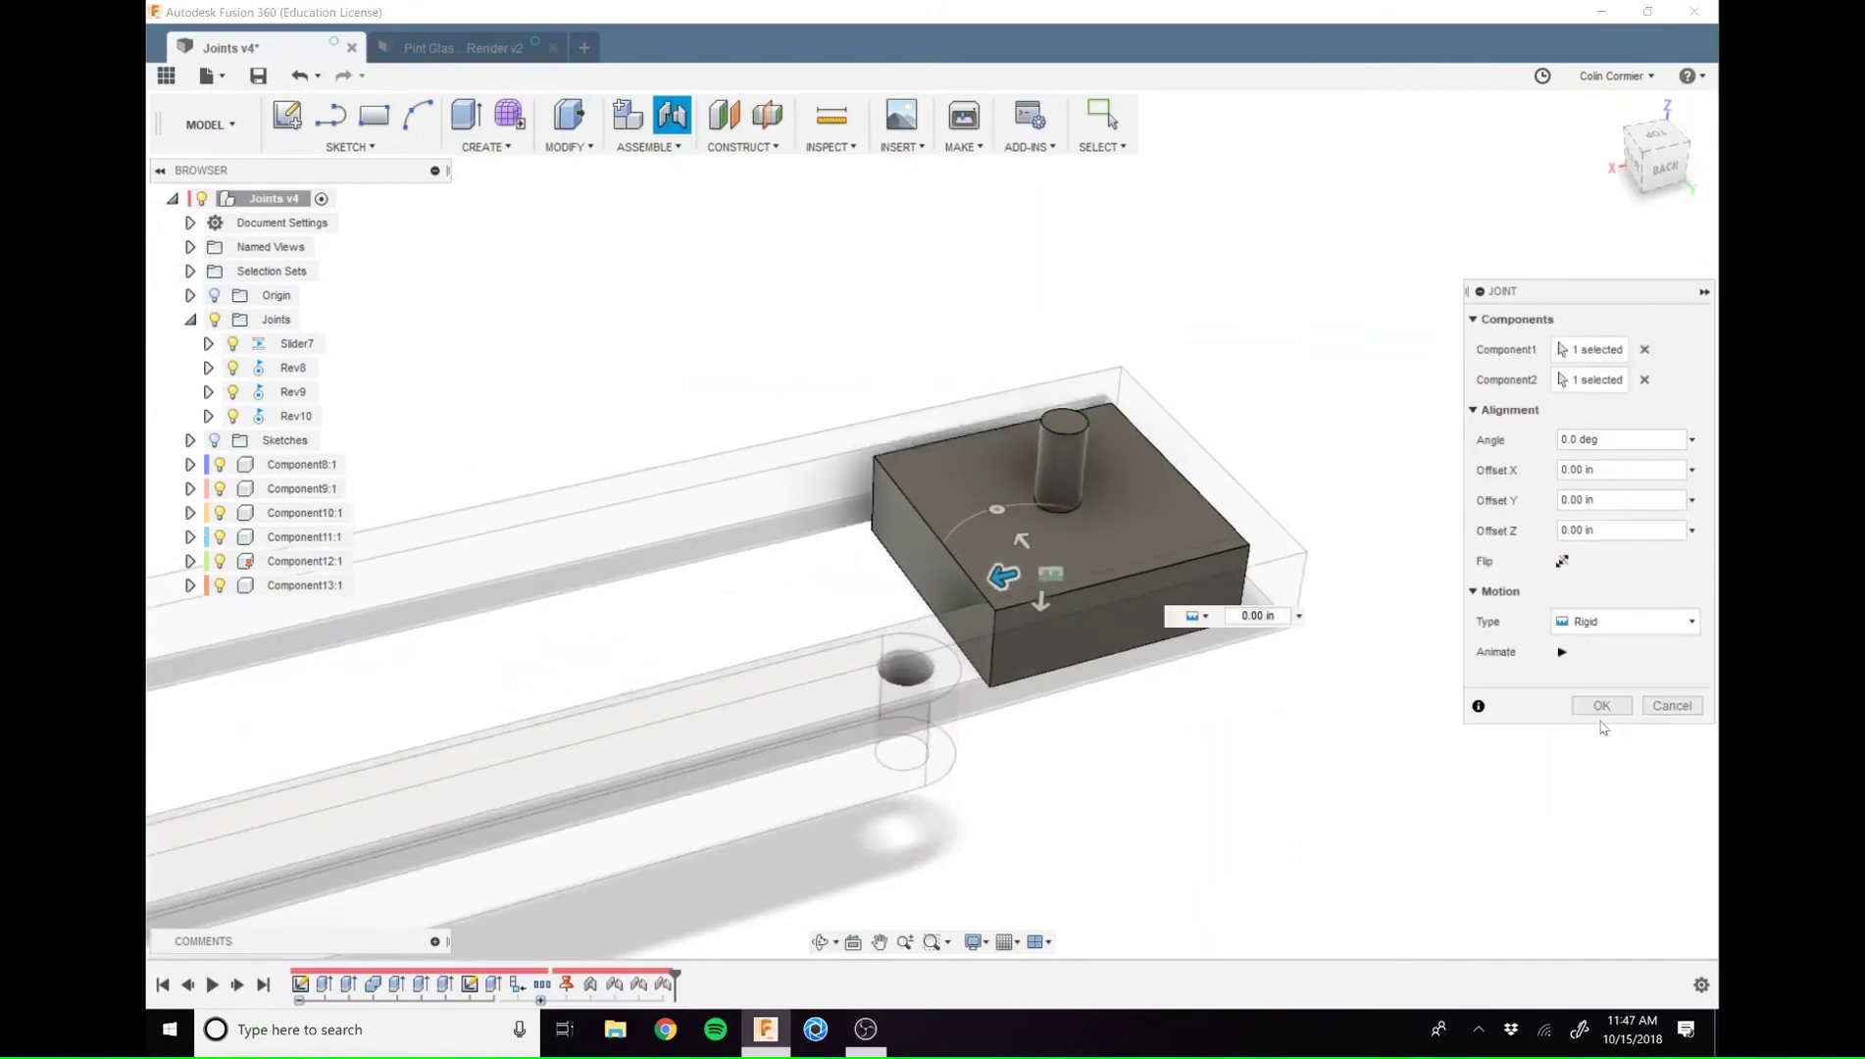
{"action": "left_click", "coordinate": [1601, 736]}
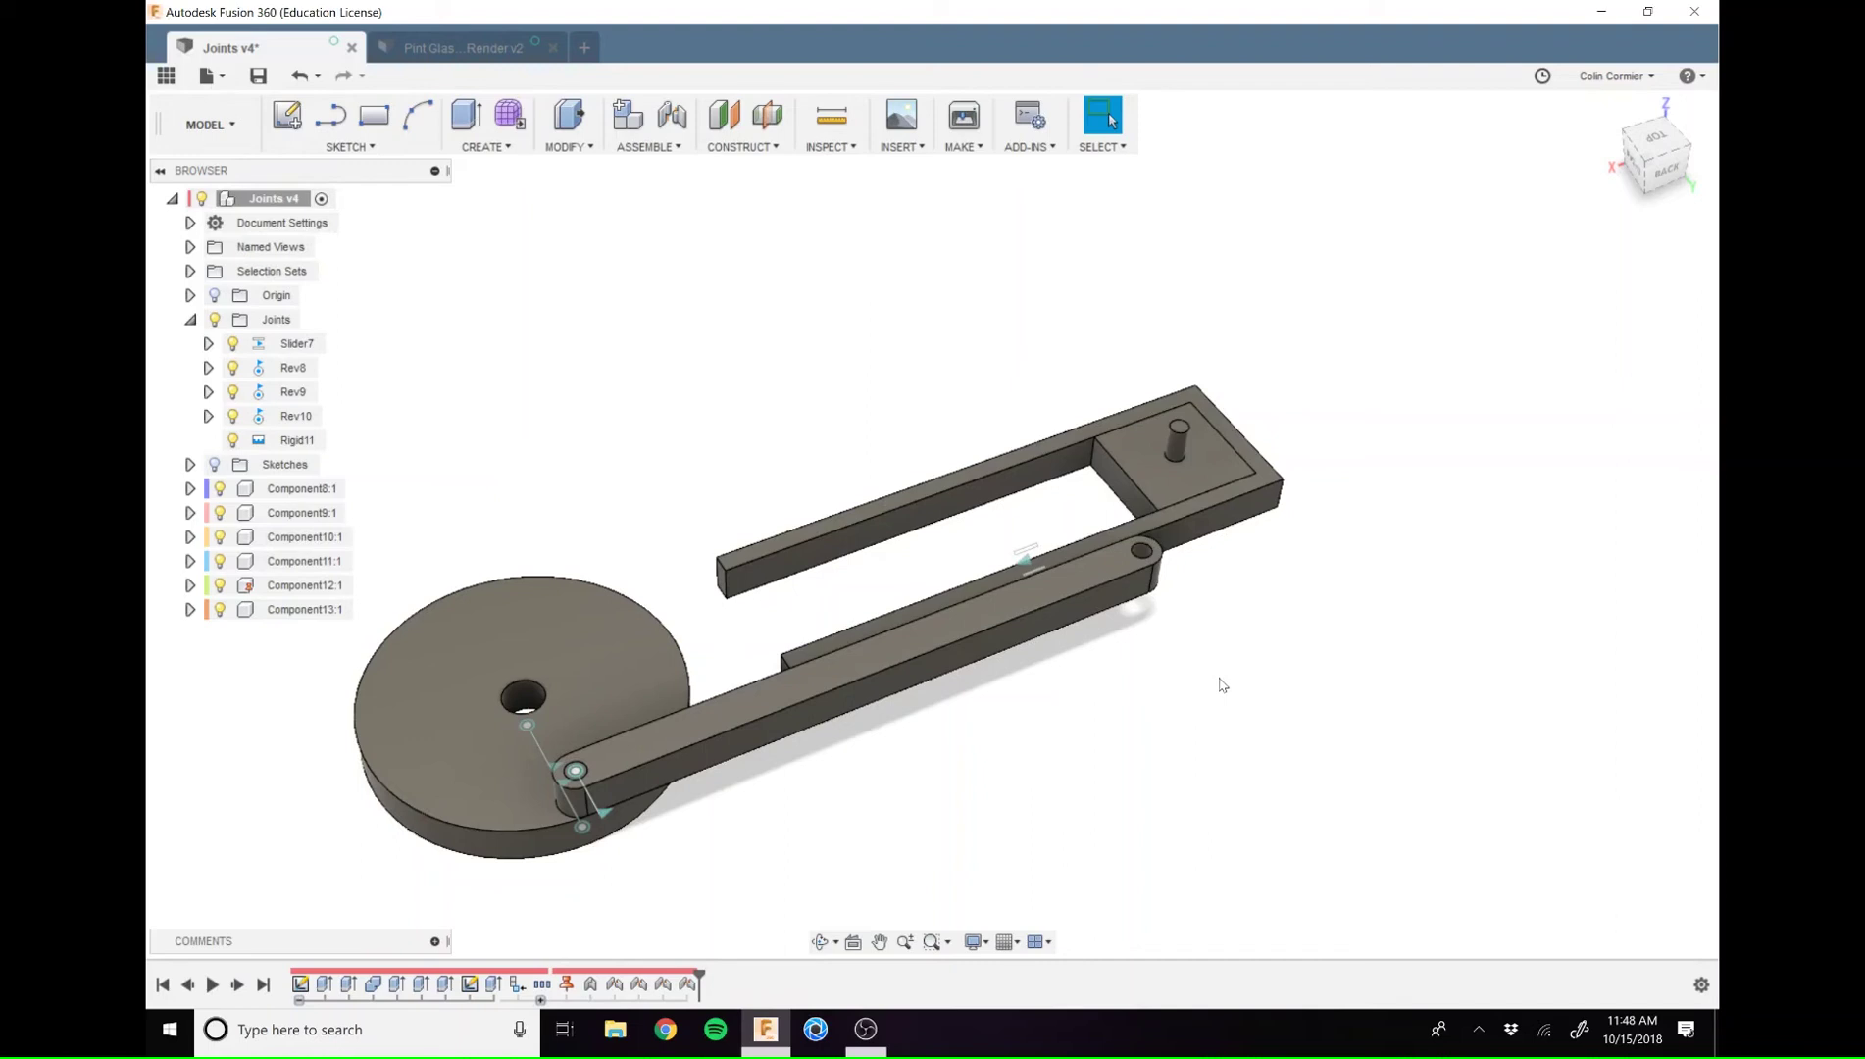
Slide the block with its pin along the frame toward the open end
{"action": "middle_click_drag", "start_coordinate": [1321, 611], "coordinate": [1196, 733], "text": "shift"}
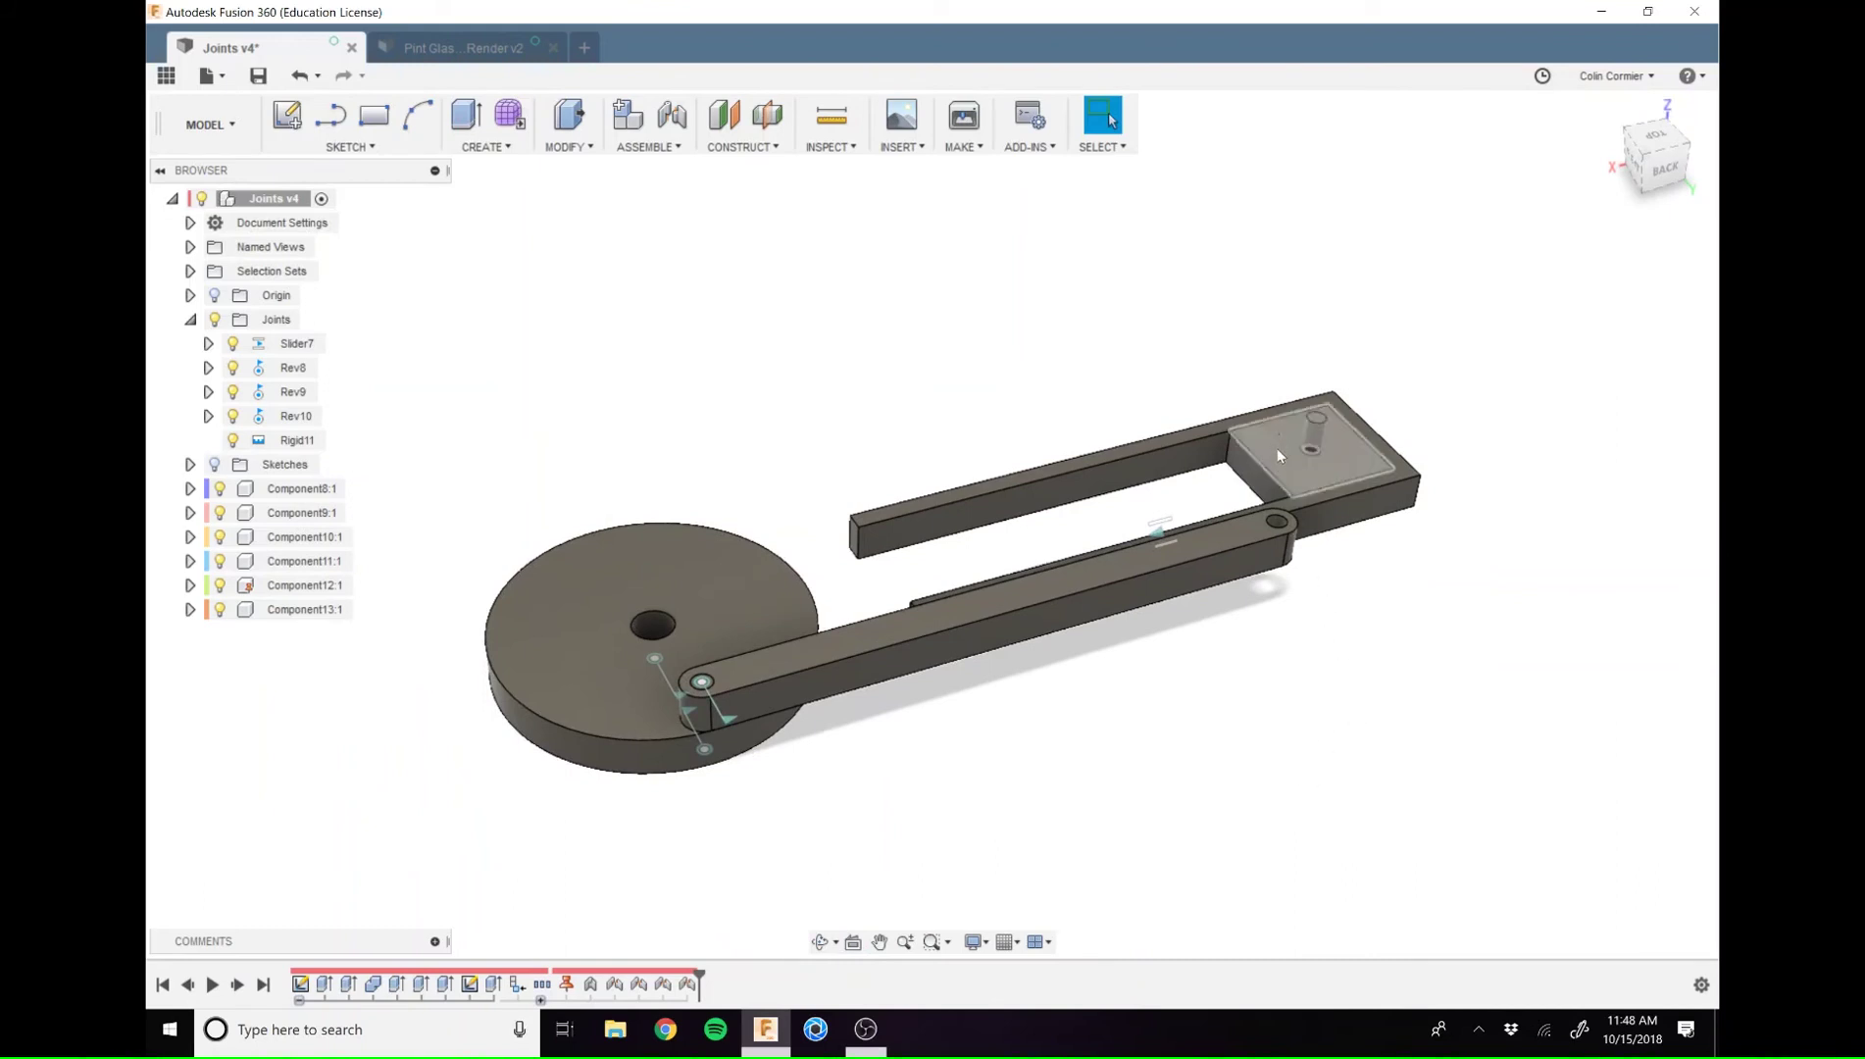
{"action": "left_click_drag", "start_coordinate": [1277, 449], "coordinate": [1162, 493]}
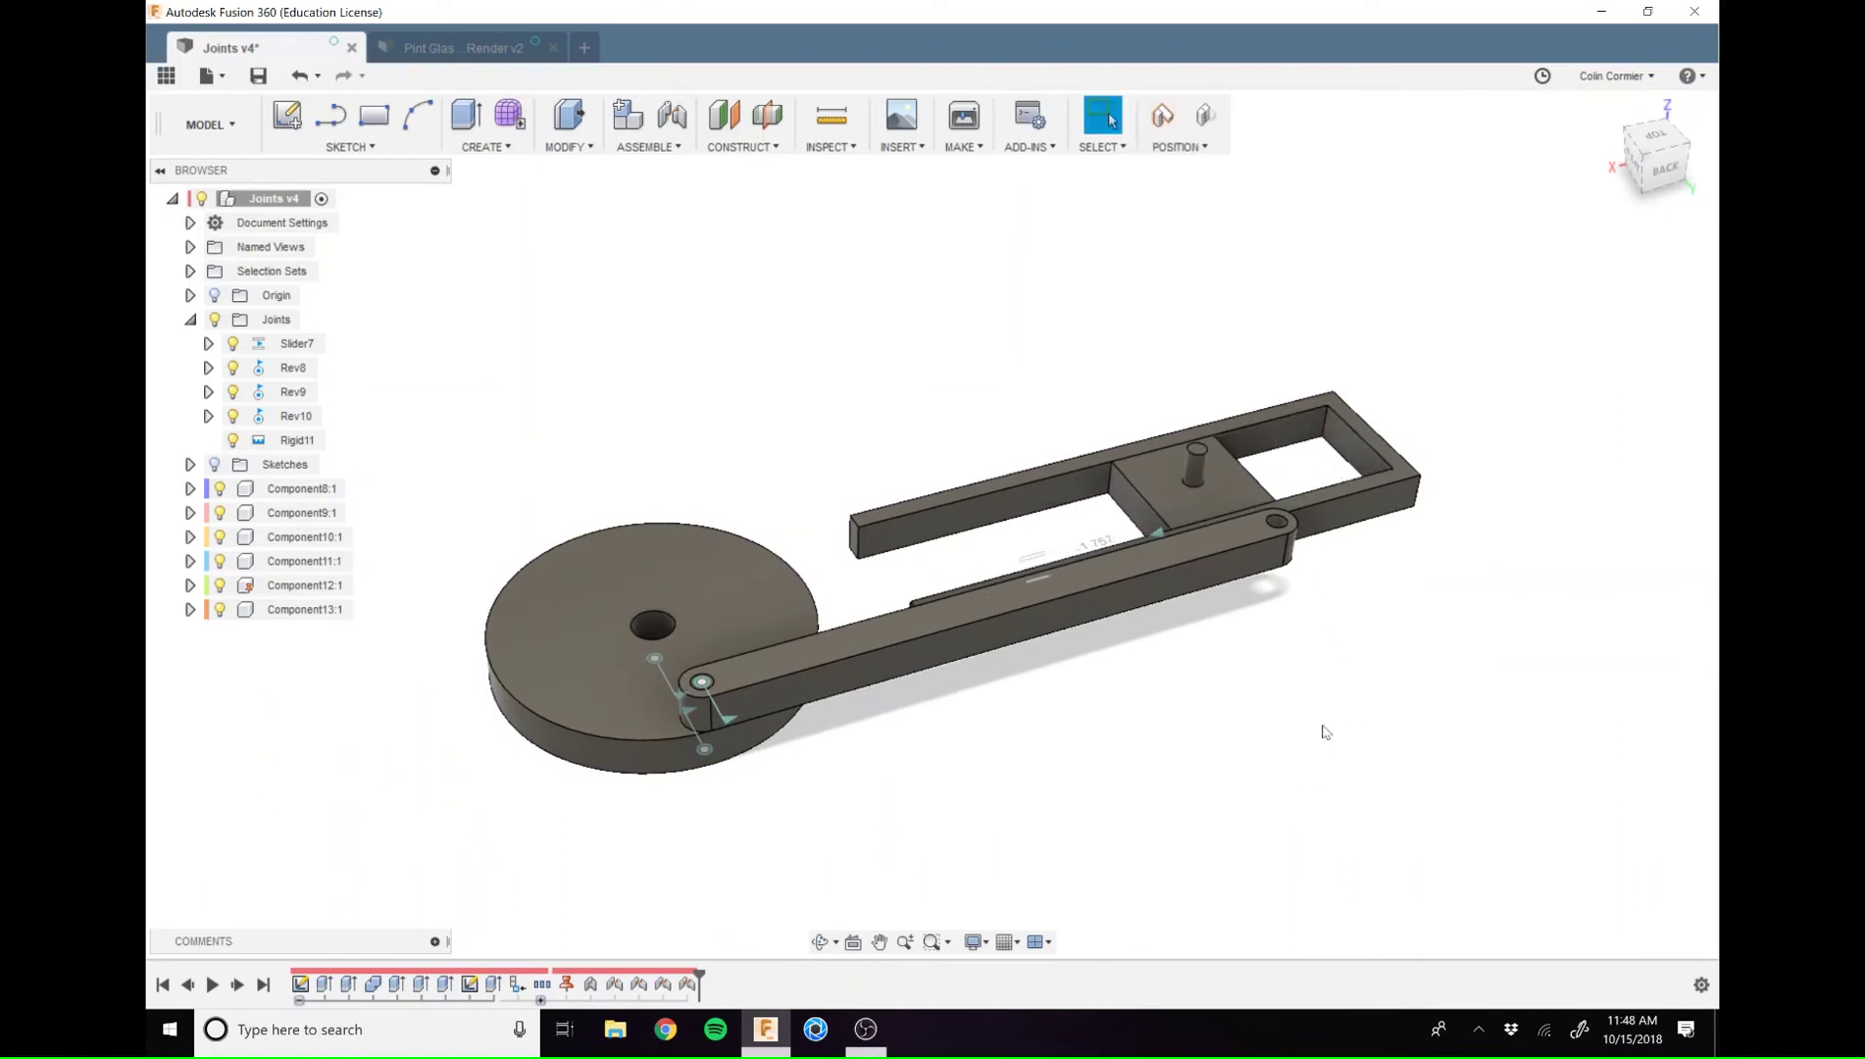
{"action": "middle_click_drag", "start_coordinate": [1263, 760], "coordinate": [1137, 798], "text": "shift"}
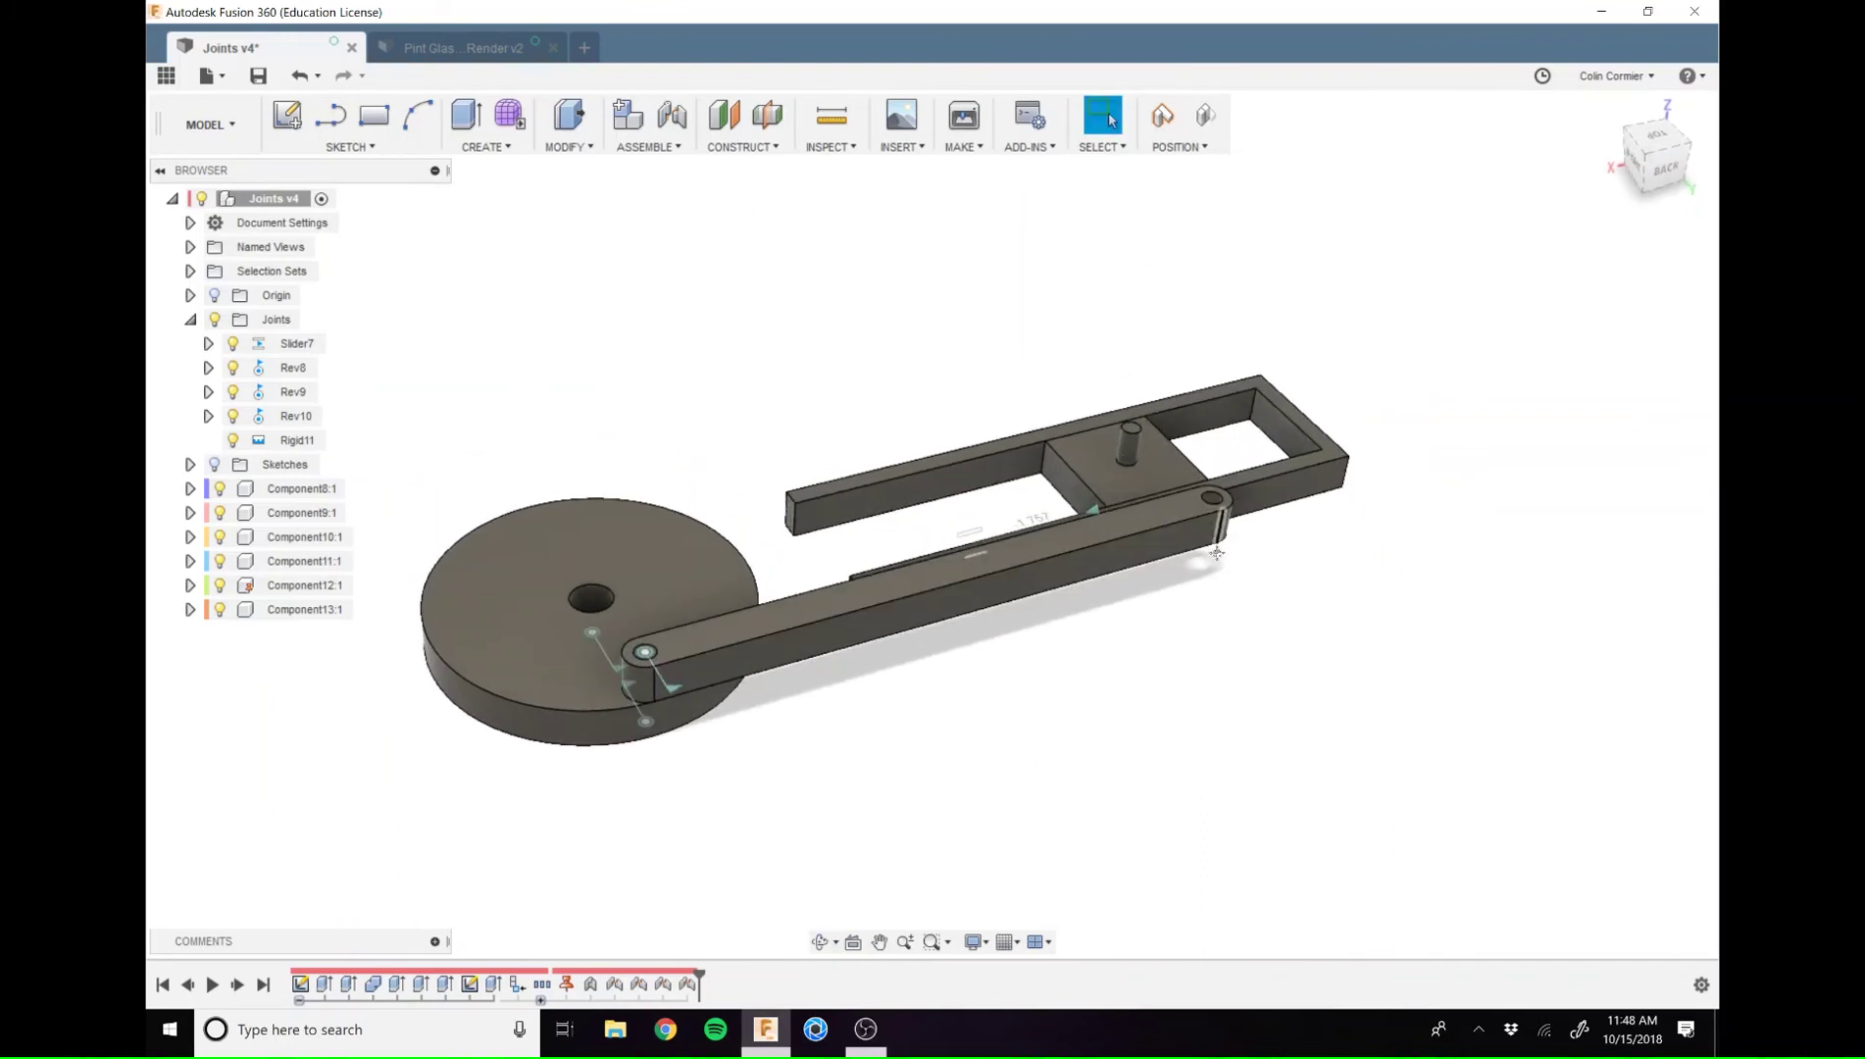
Examine the block's pin, the link's free-end hole and the joint at the disc end from several angles
{"action": "scroll", "coordinate": [1192, 617], "scroll_direction": "up", "scroll_amount": 3}
{"action": "scroll", "coordinate": [1193, 617], "scroll_direction": "down", "scroll_amount": 3}
{"action": "scroll", "coordinate": [1124, 691], "scroll_direction": "up", "scroll_amount": 5}
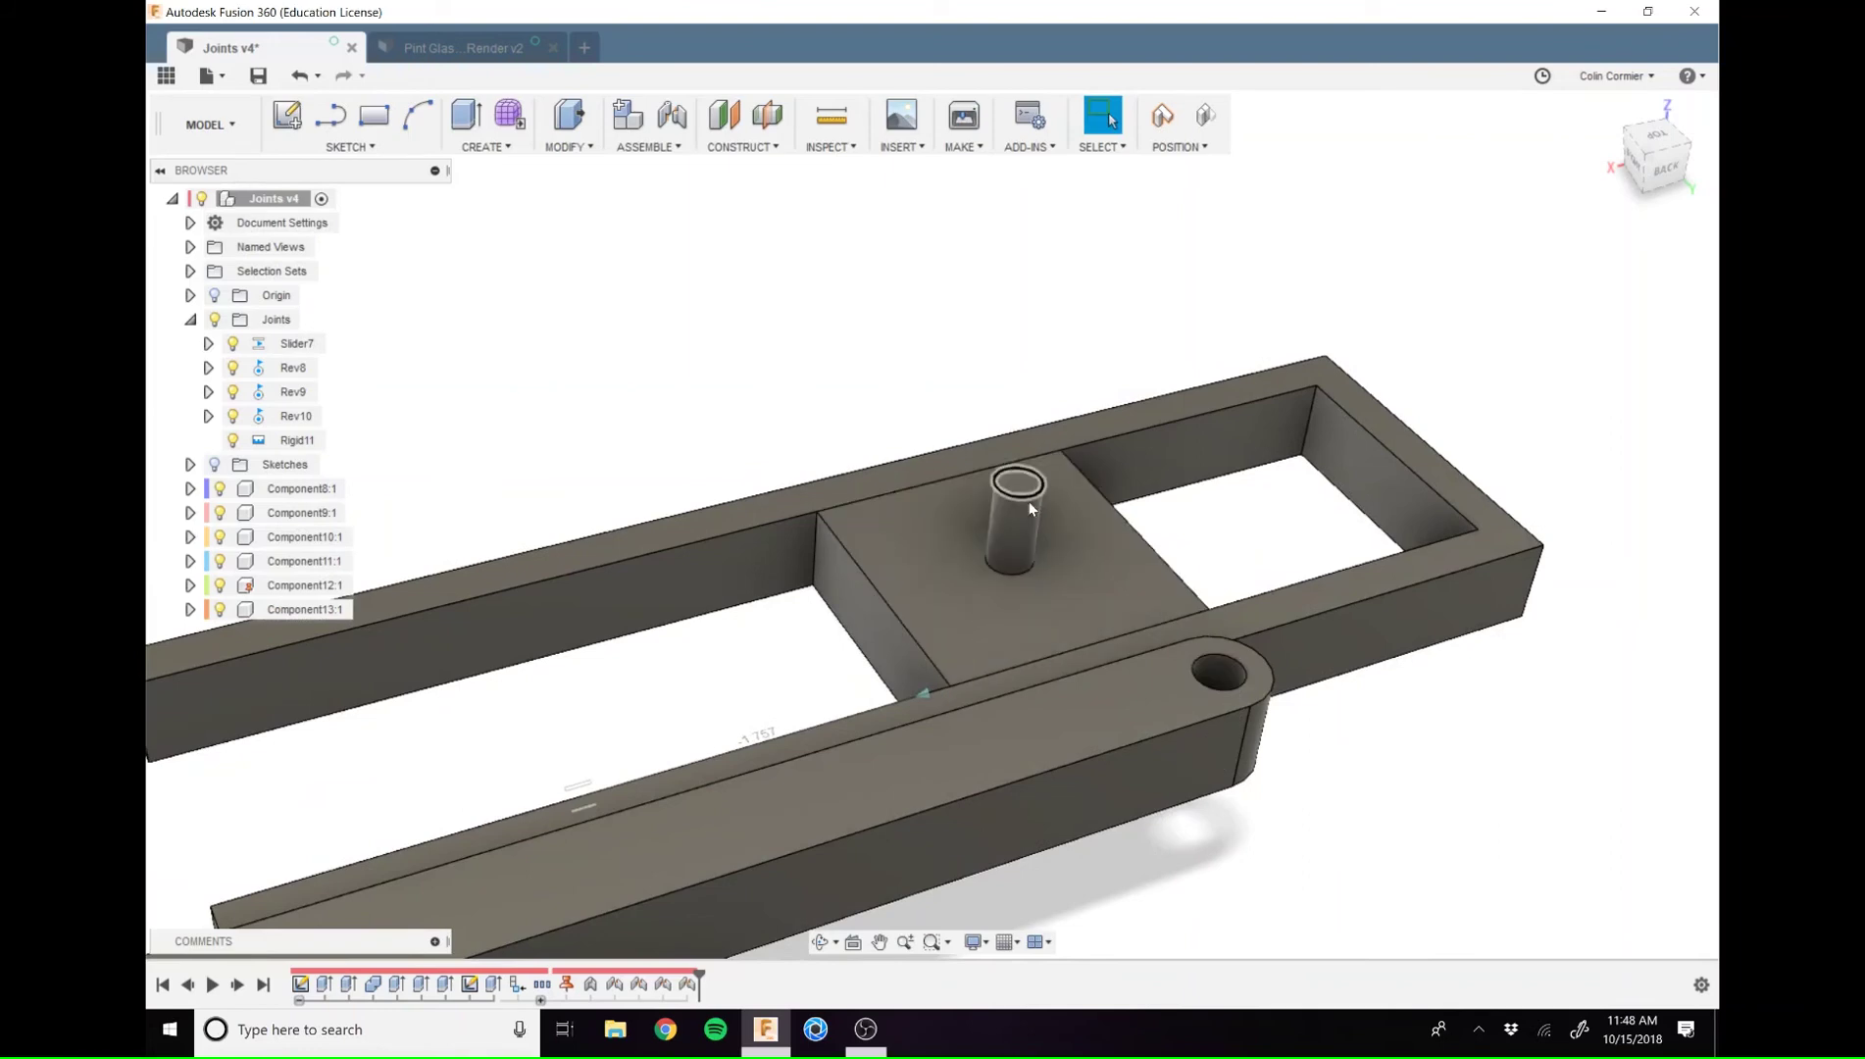
{"action": "scroll", "coordinate": [1395, 734], "scroll_direction": "down", "scroll_amount": 5}
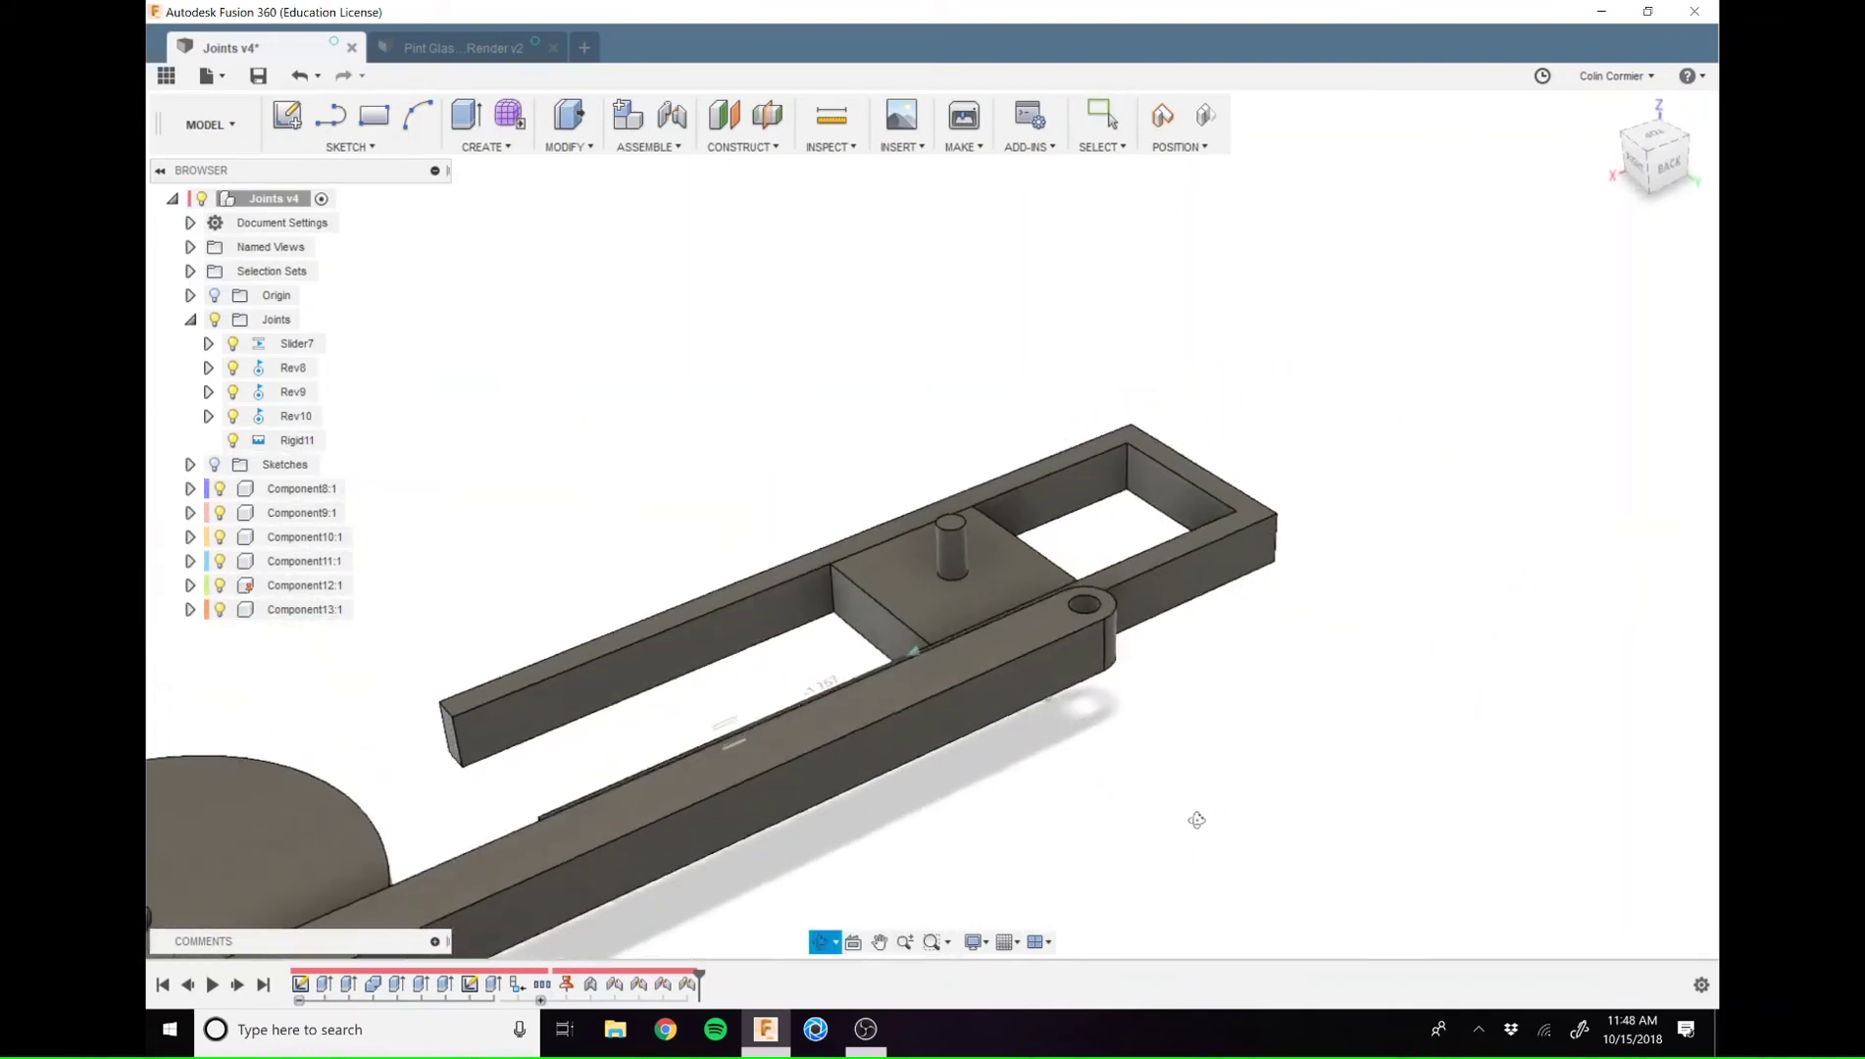
{"action": "middle_click_drag", "start_coordinate": [1195, 816], "coordinate": [1207, 697]}
{"action": "key", "text": "Escape"}
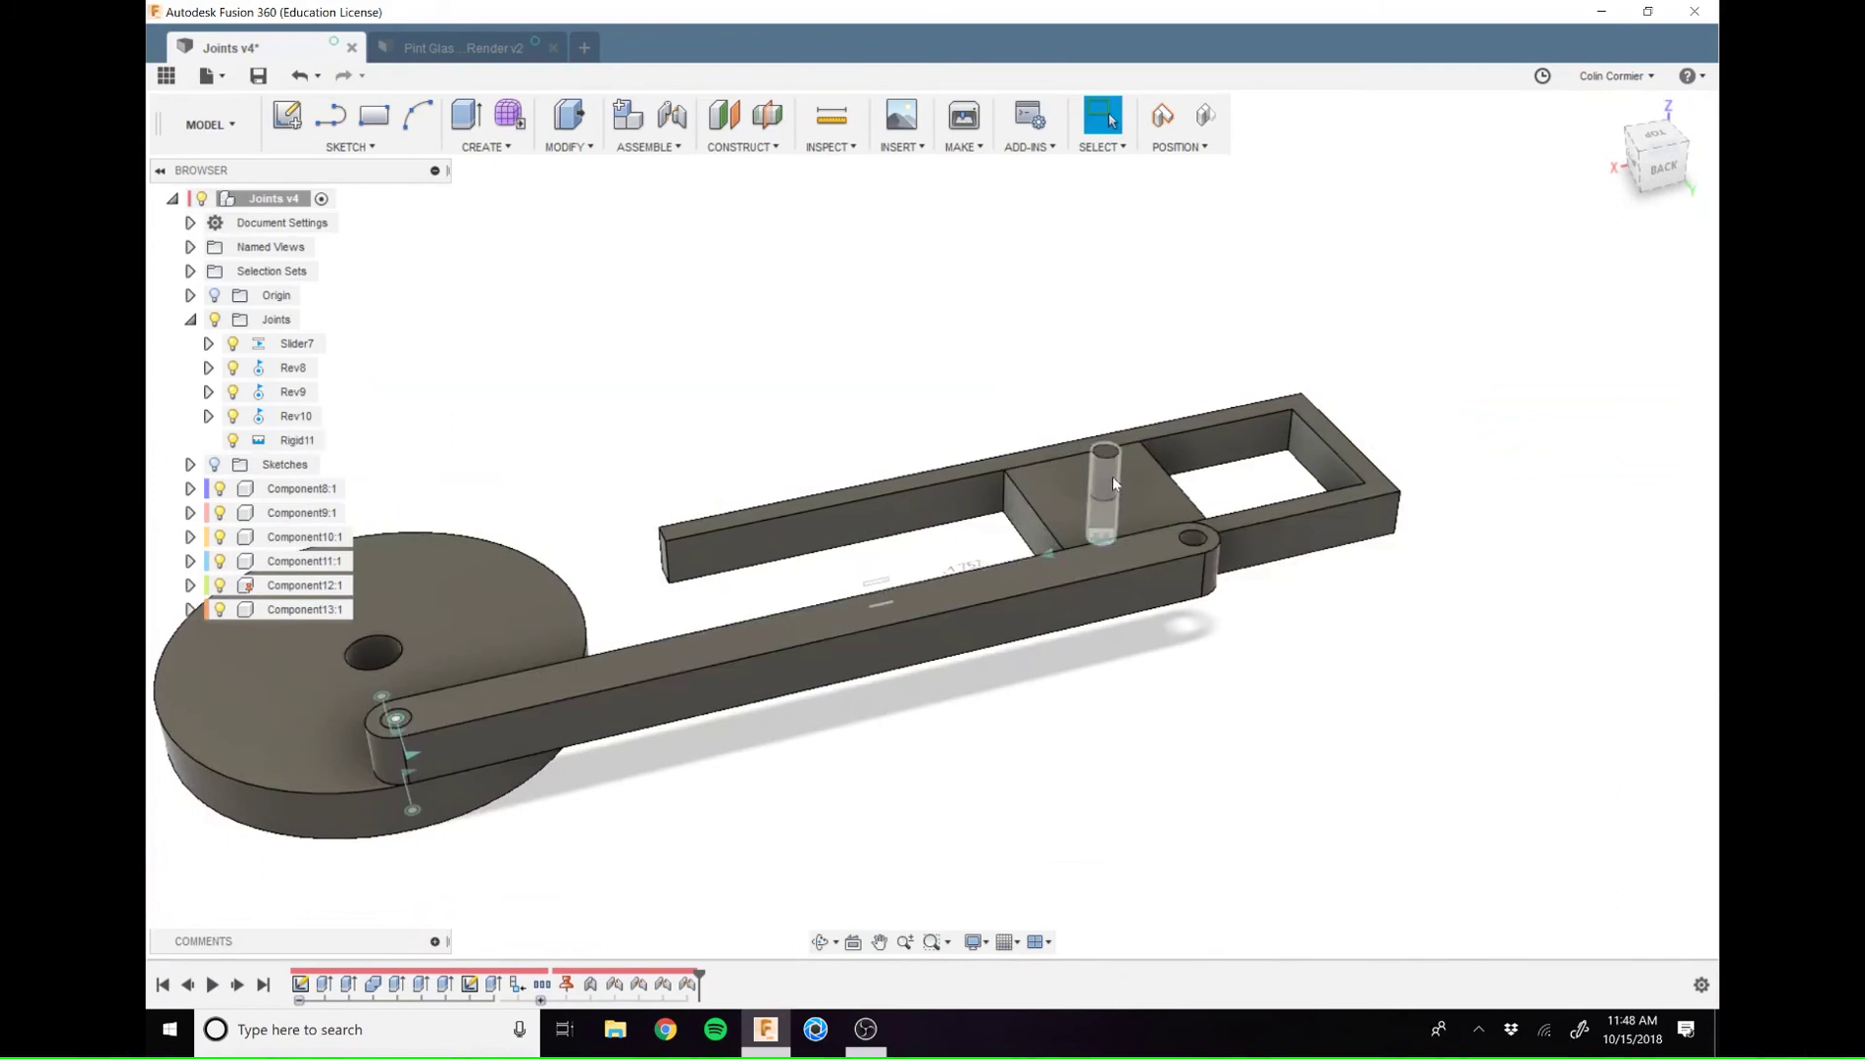
{"action": "left_click", "coordinate": [397, 721]}
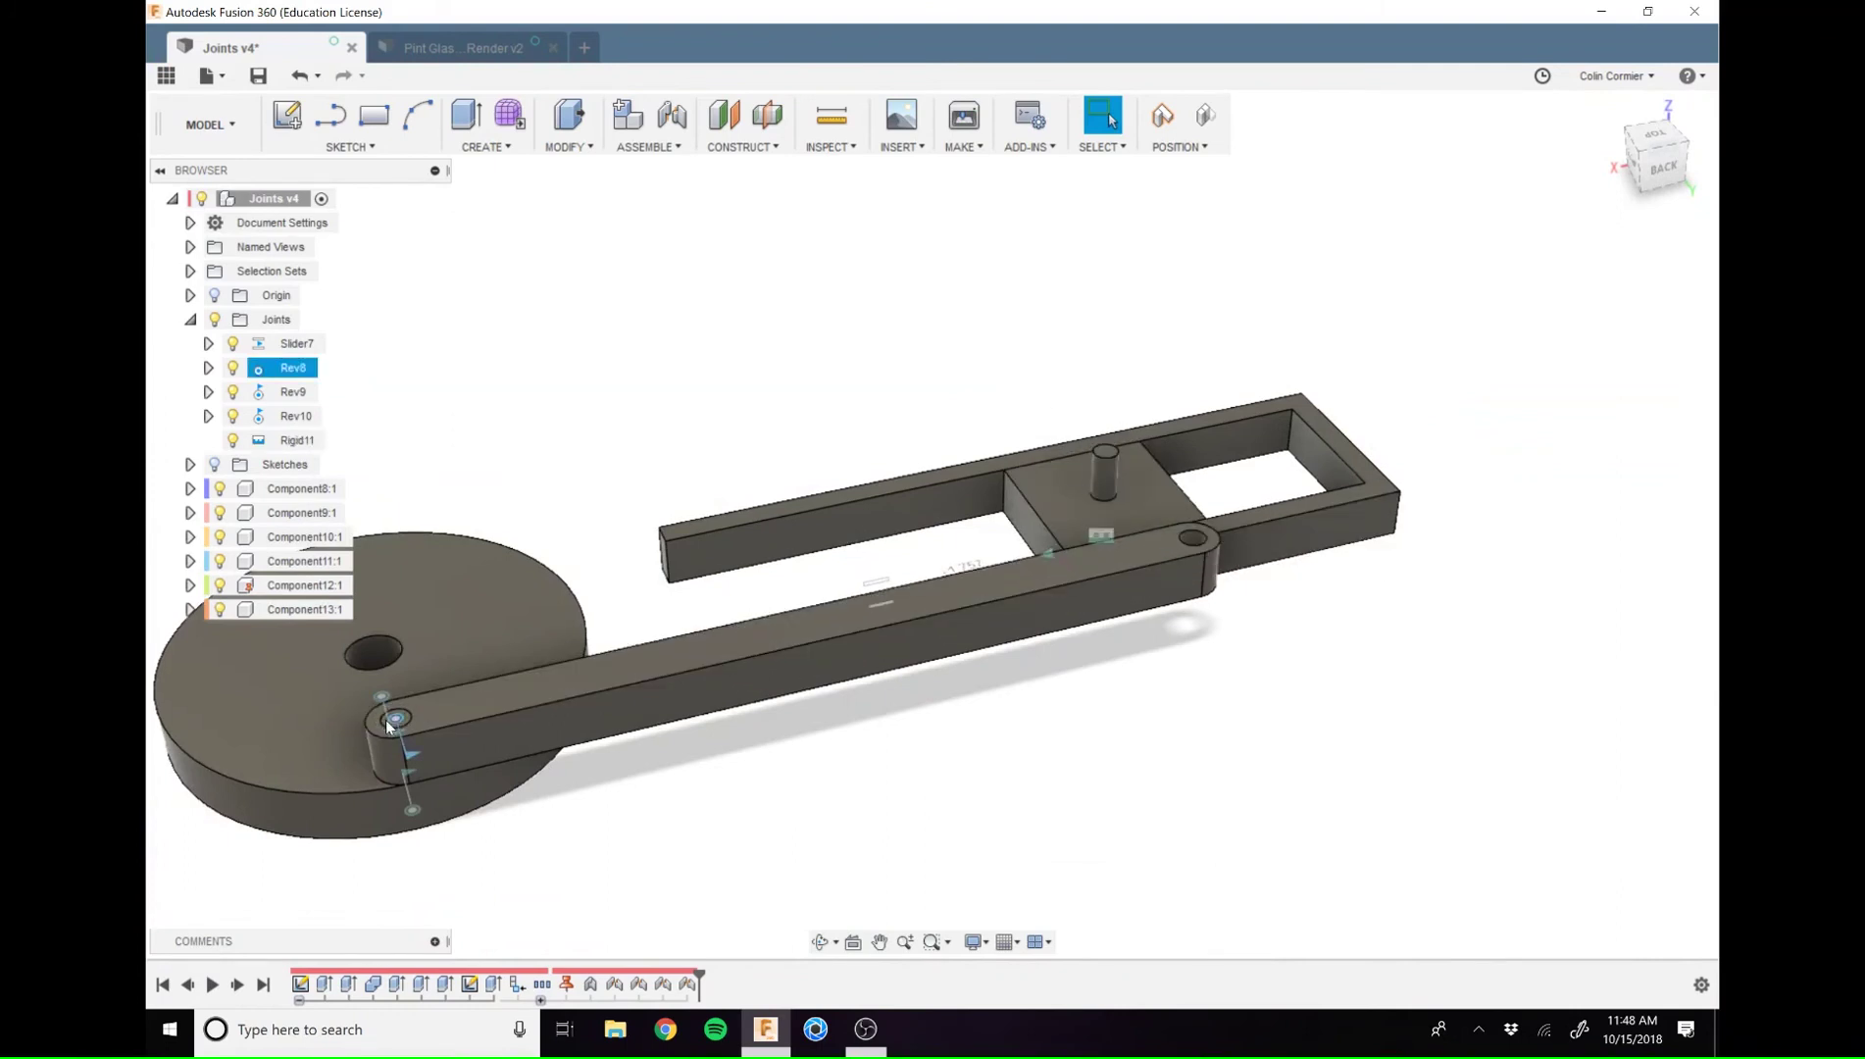
{"action": "middle_click_drag", "start_coordinate": [400, 723], "coordinate": [832, 709], "text": "shift"}
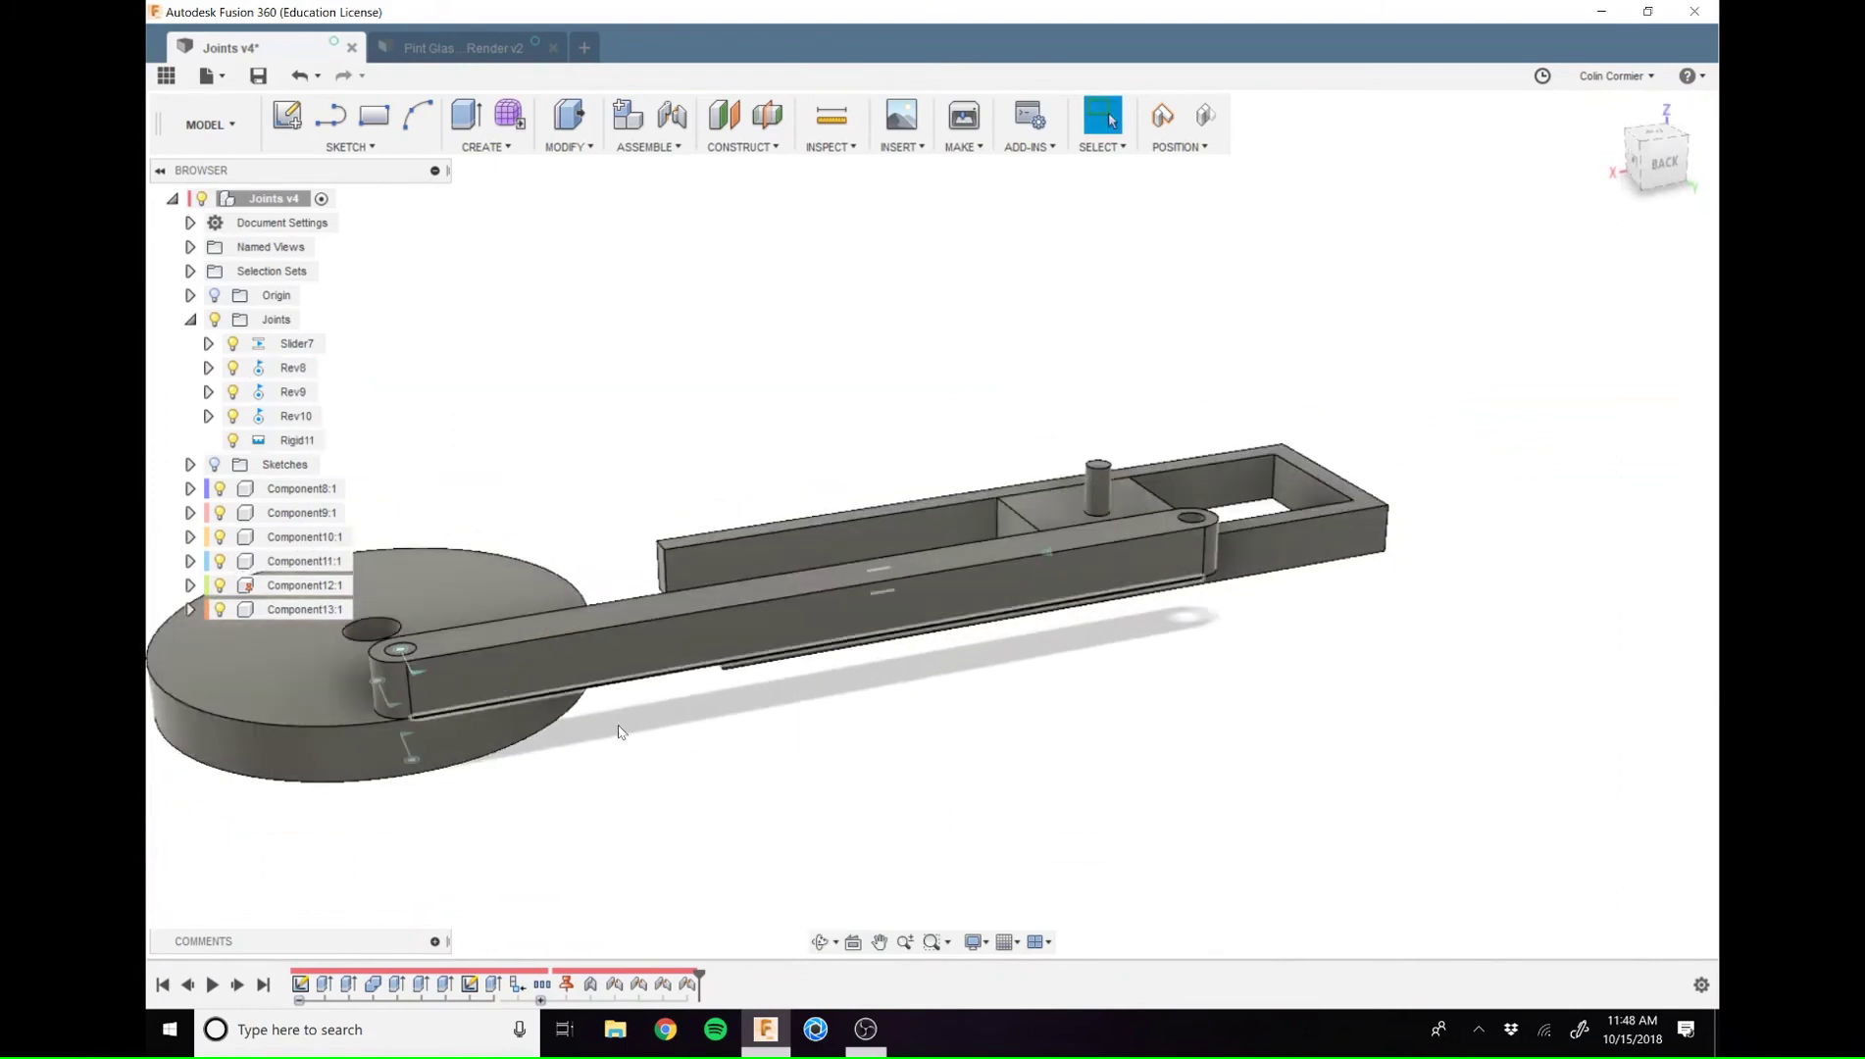
{"action": "scroll", "coordinate": [1124, 574], "scroll_direction": "down", "scroll_amount": 5}
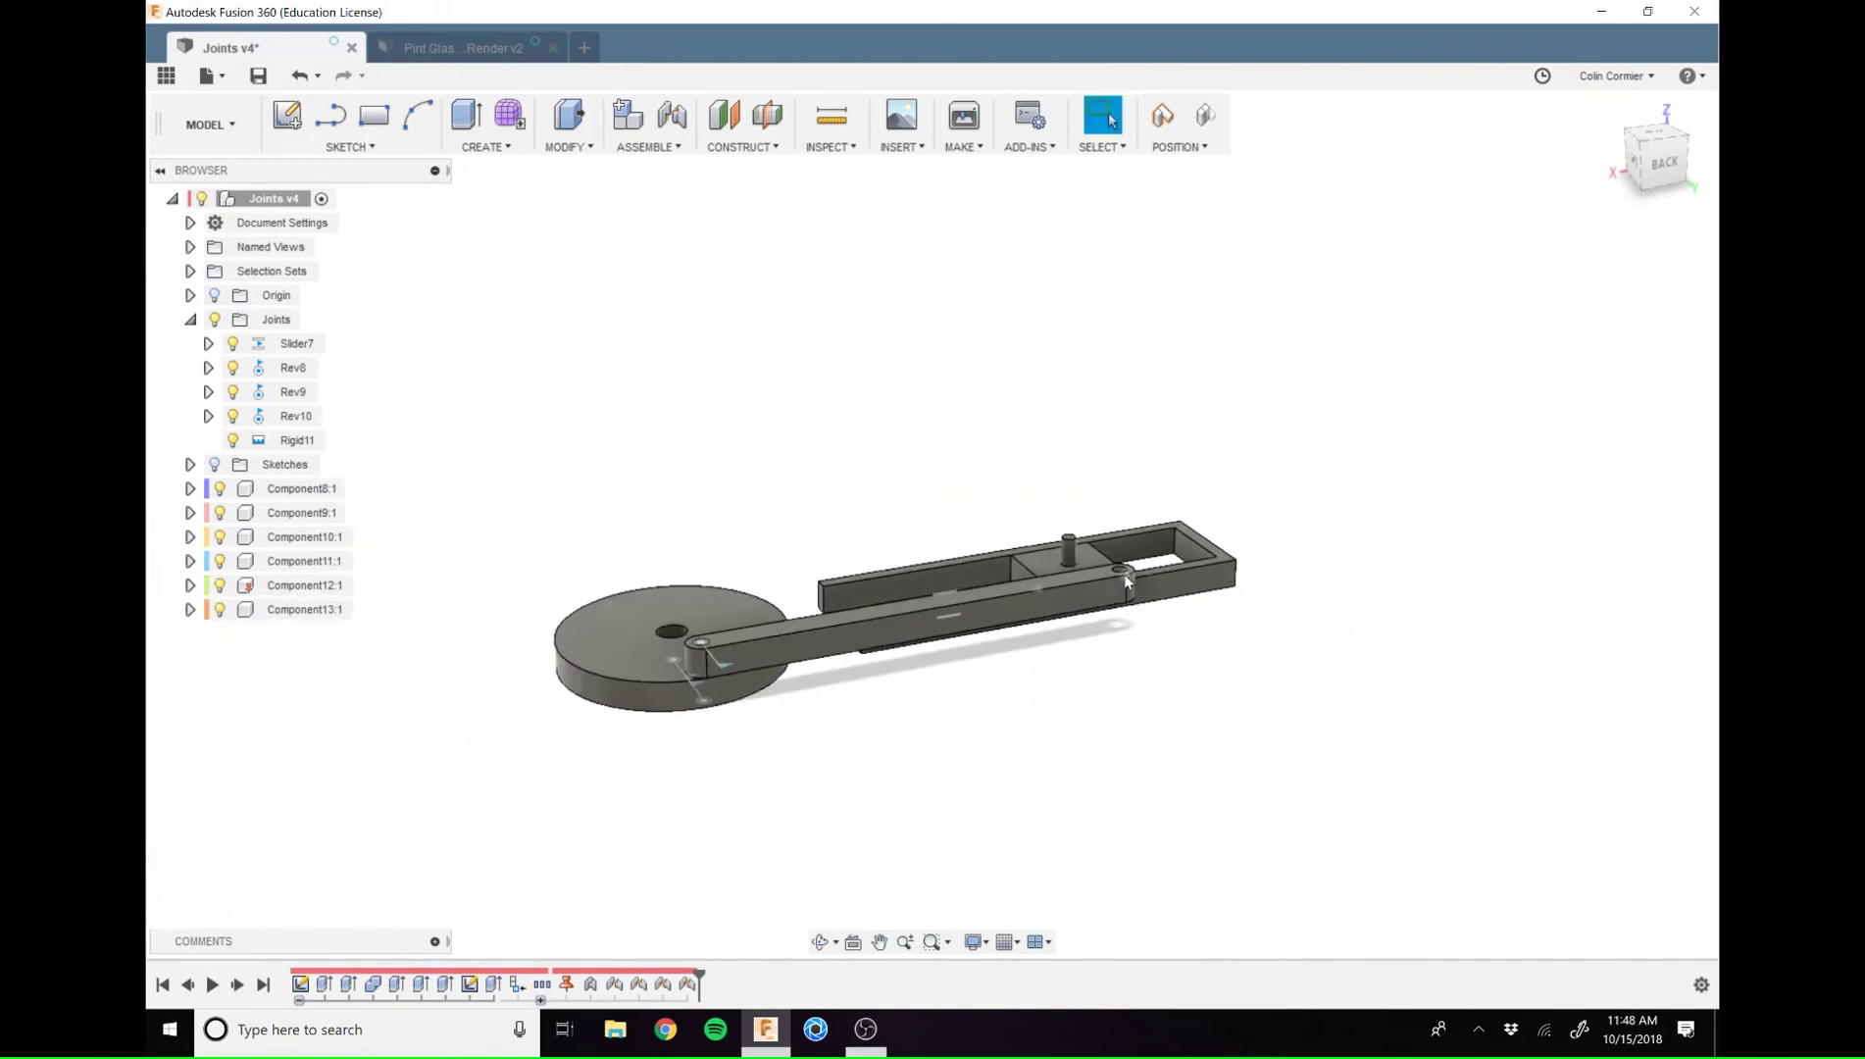
{"action": "scroll", "coordinate": [1124, 573], "scroll_direction": "up", "scroll_amount": 8}
{"action": "scroll", "coordinate": [1126, 577], "scroll_direction": "up", "scroll_amount": 4}
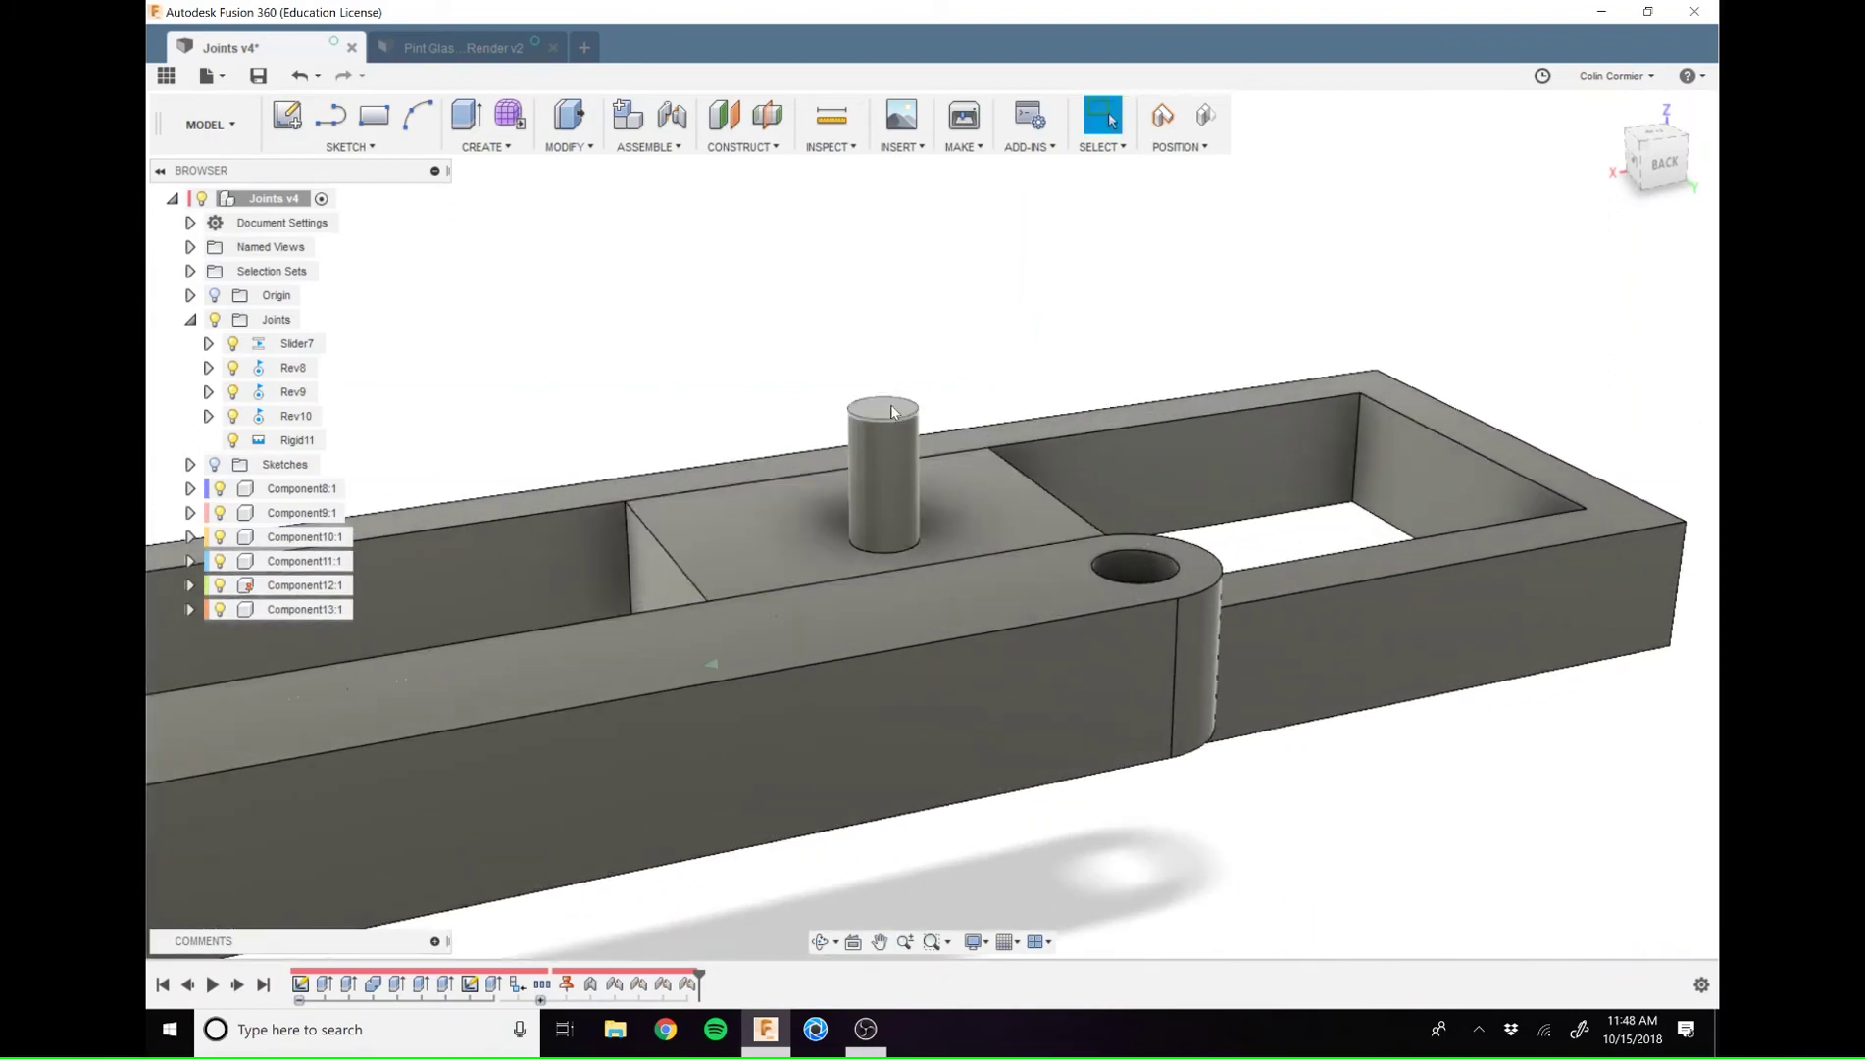
{"action": "left_click", "coordinate": [892, 412]}
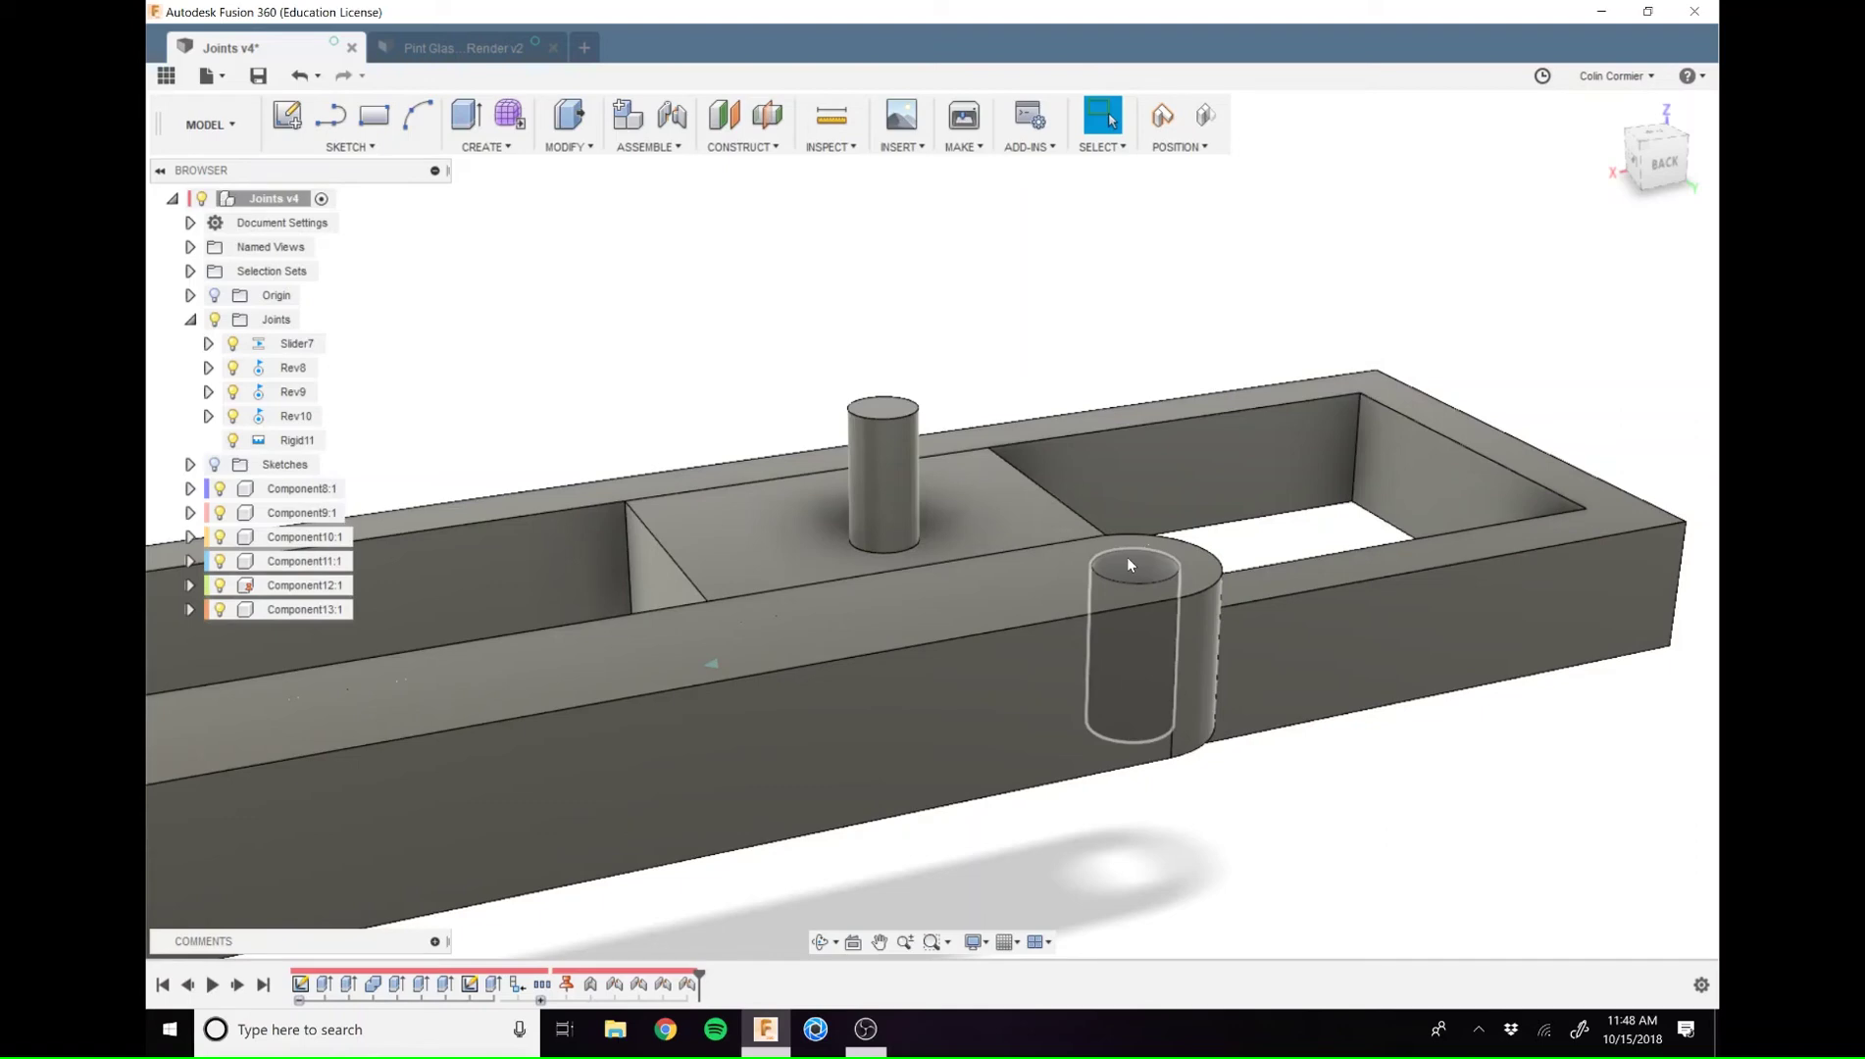
Return the block to its previous position and extrude-cut 0.107 in off the top face of its pin
{"action": "key", "text": "j"}
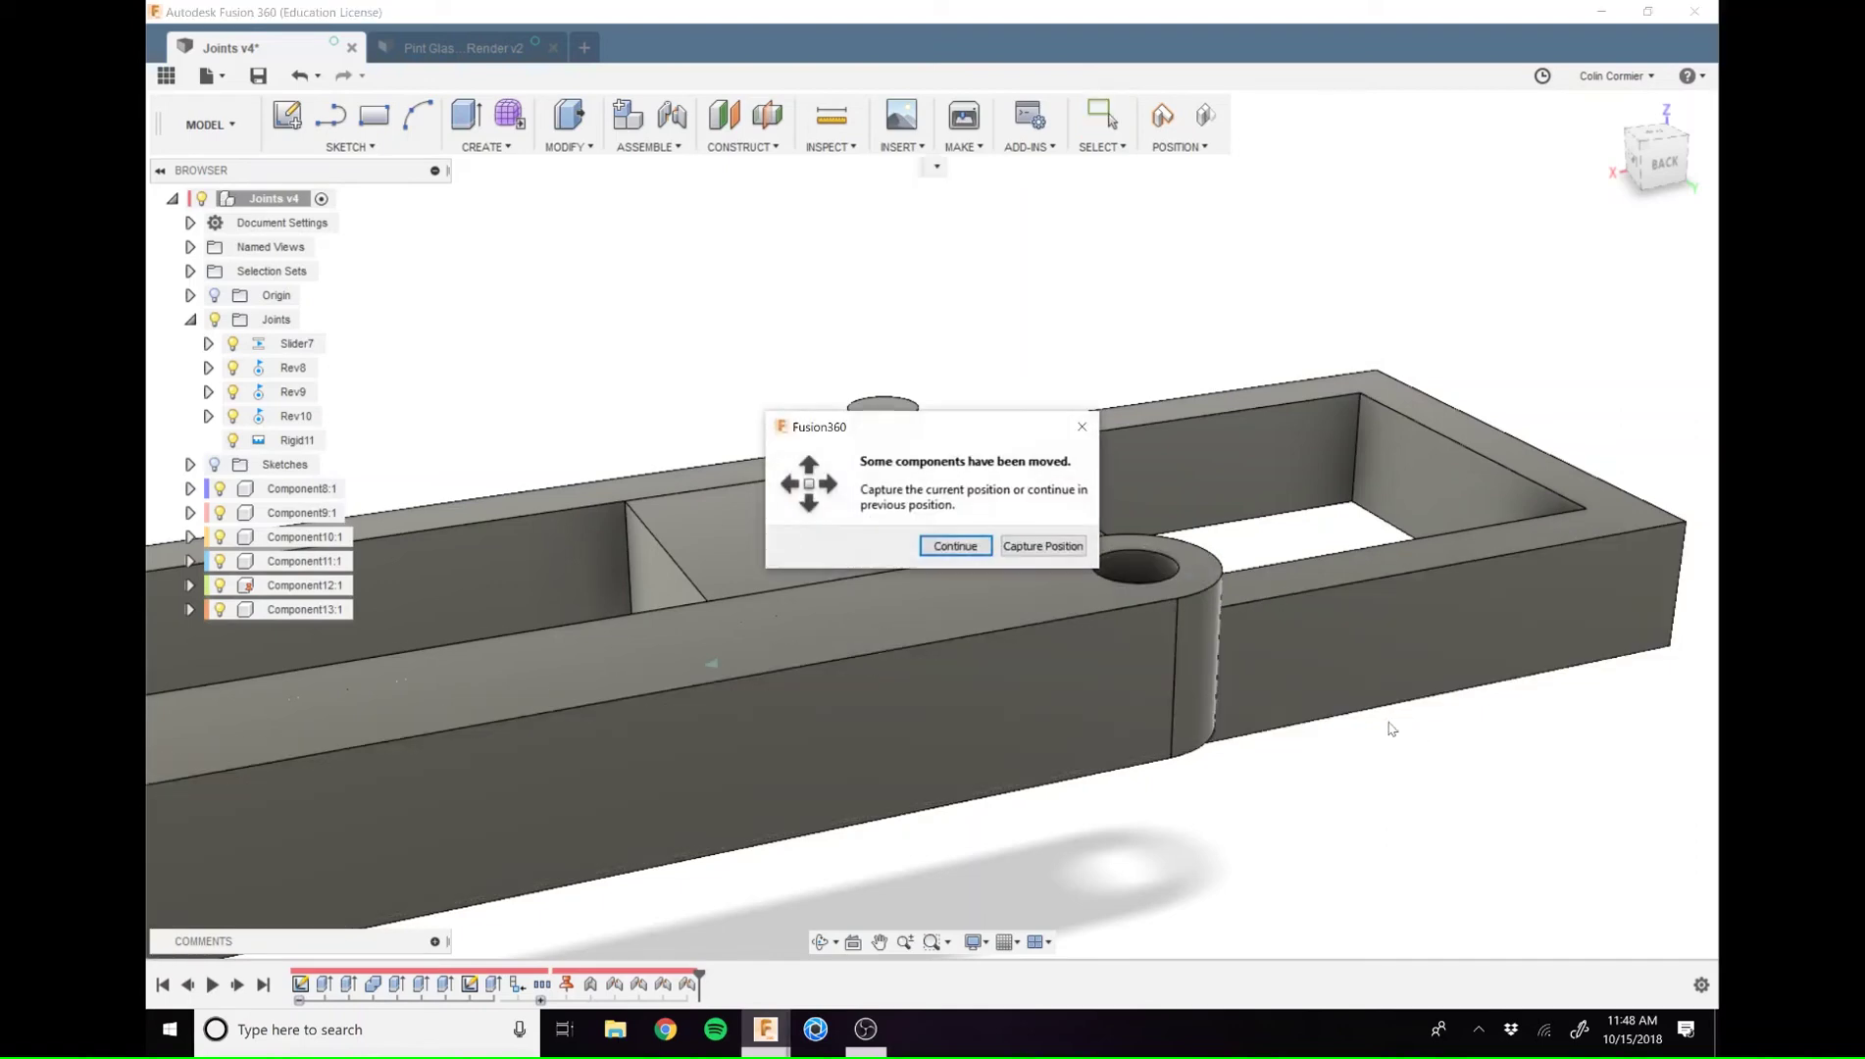
{"action": "left_click", "coordinate": [1082, 426]}
{"action": "key", "text": "j"}
{"action": "left_click", "coordinate": [981, 552]}
{"action": "key", "text": "e"}
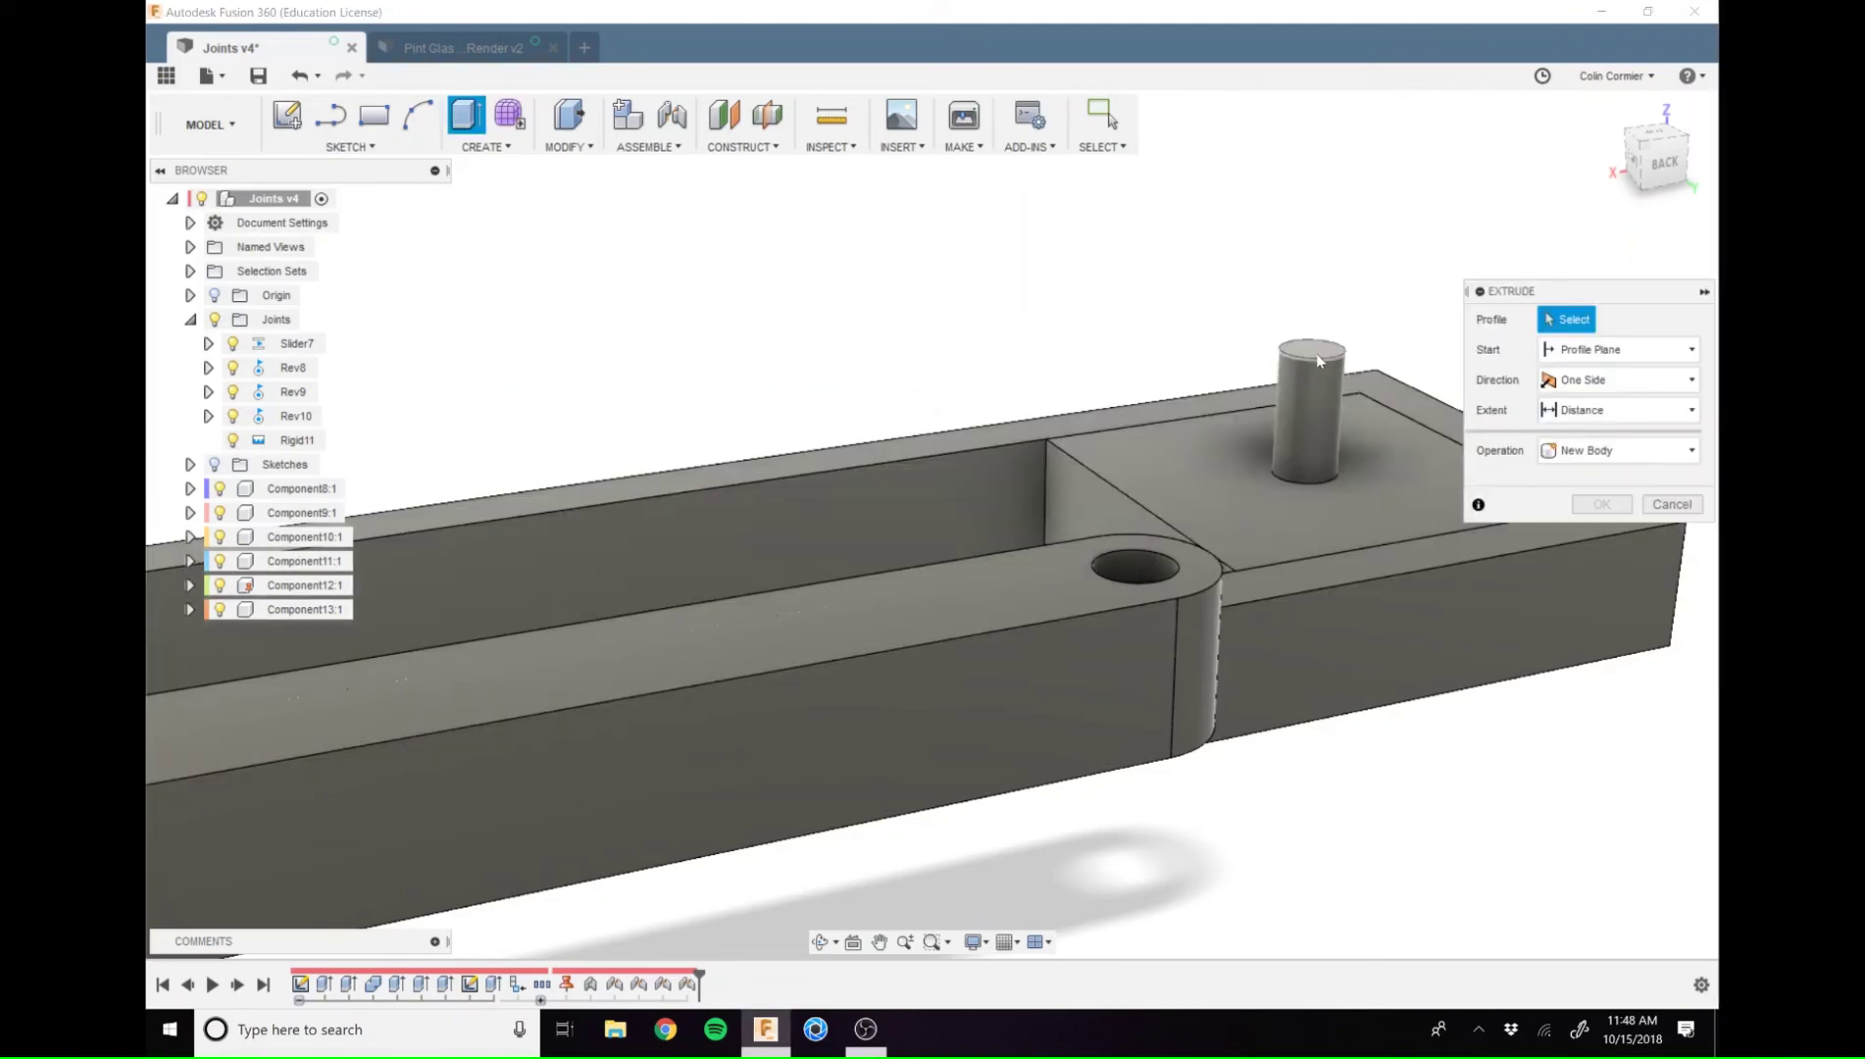
{"action": "left_click", "coordinate": [1314, 345]}
{"action": "left_click_drag", "start_coordinate": [1315, 345], "coordinate": [1313, 402]}
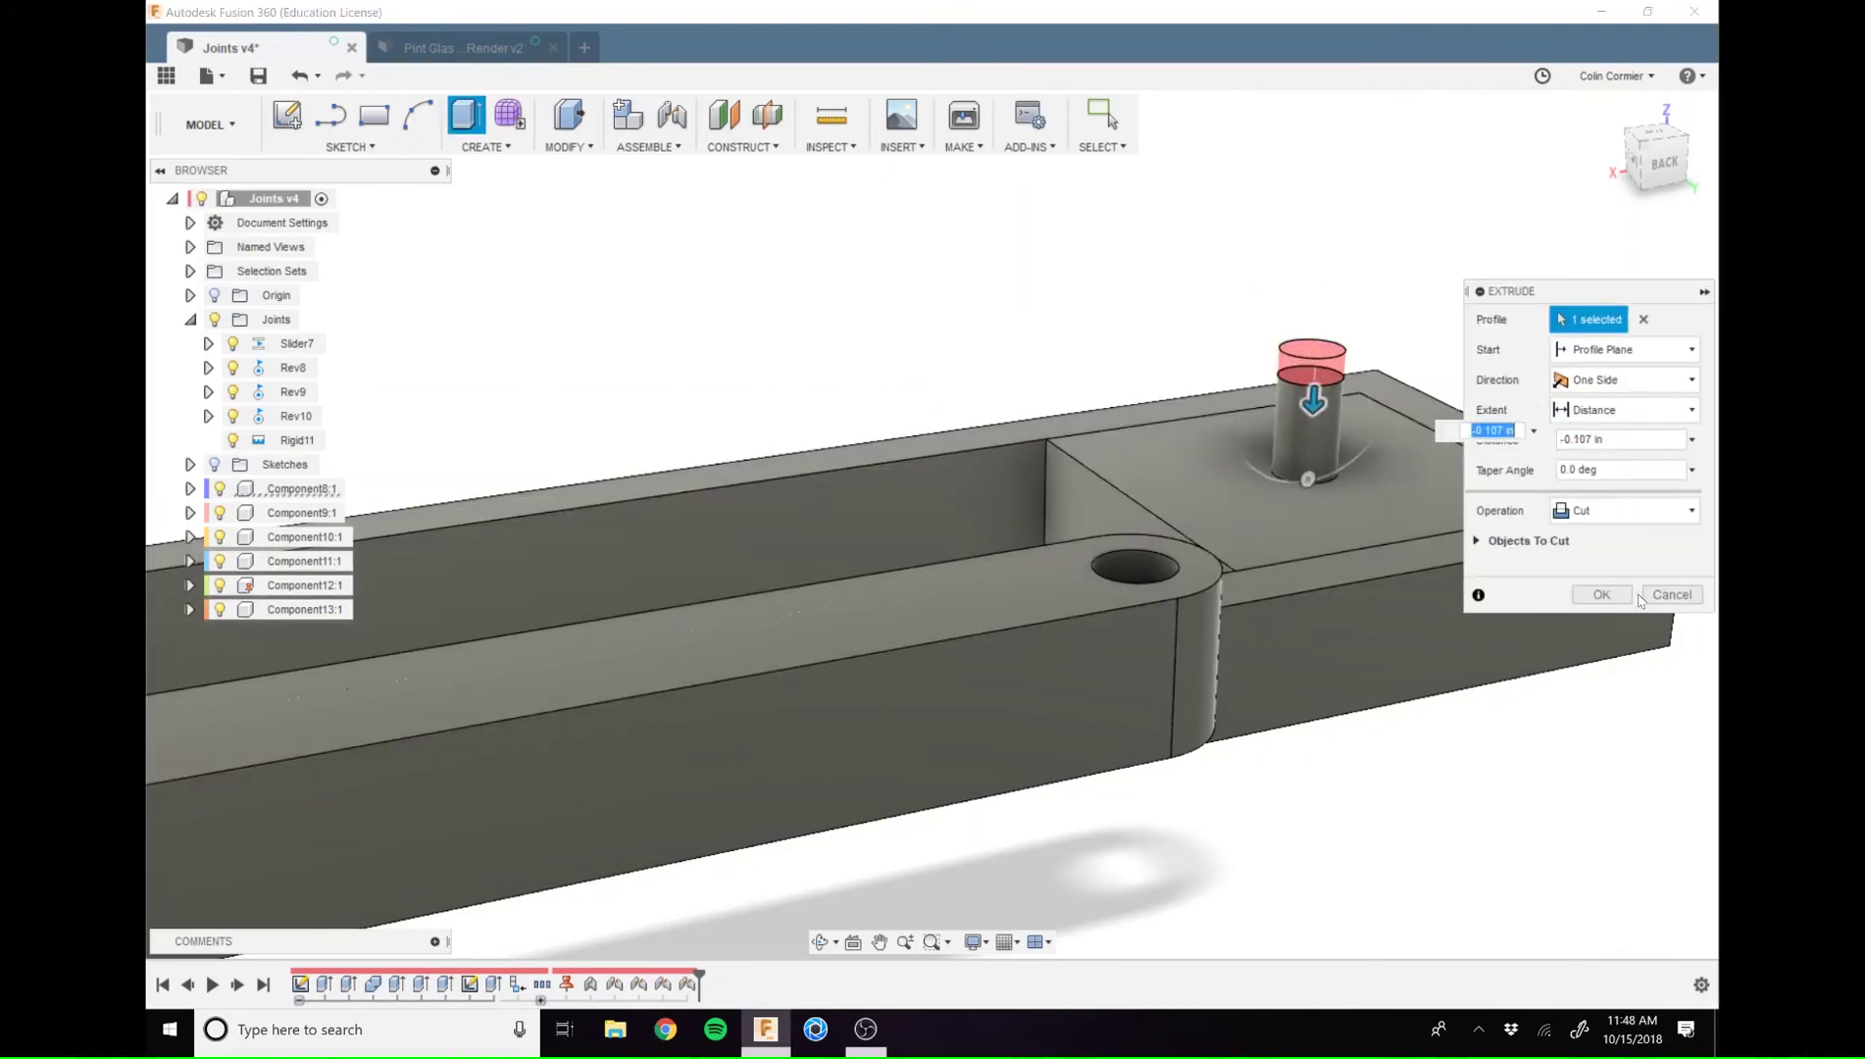
{"action": "key", "text": "Return"}
Try to create a flipped Rigid joint from the link's free-end hole to the top face of the block's pin
{"action": "scroll", "coordinate": [1357, 770], "scroll_direction": "down", "scroll_amount": 4}
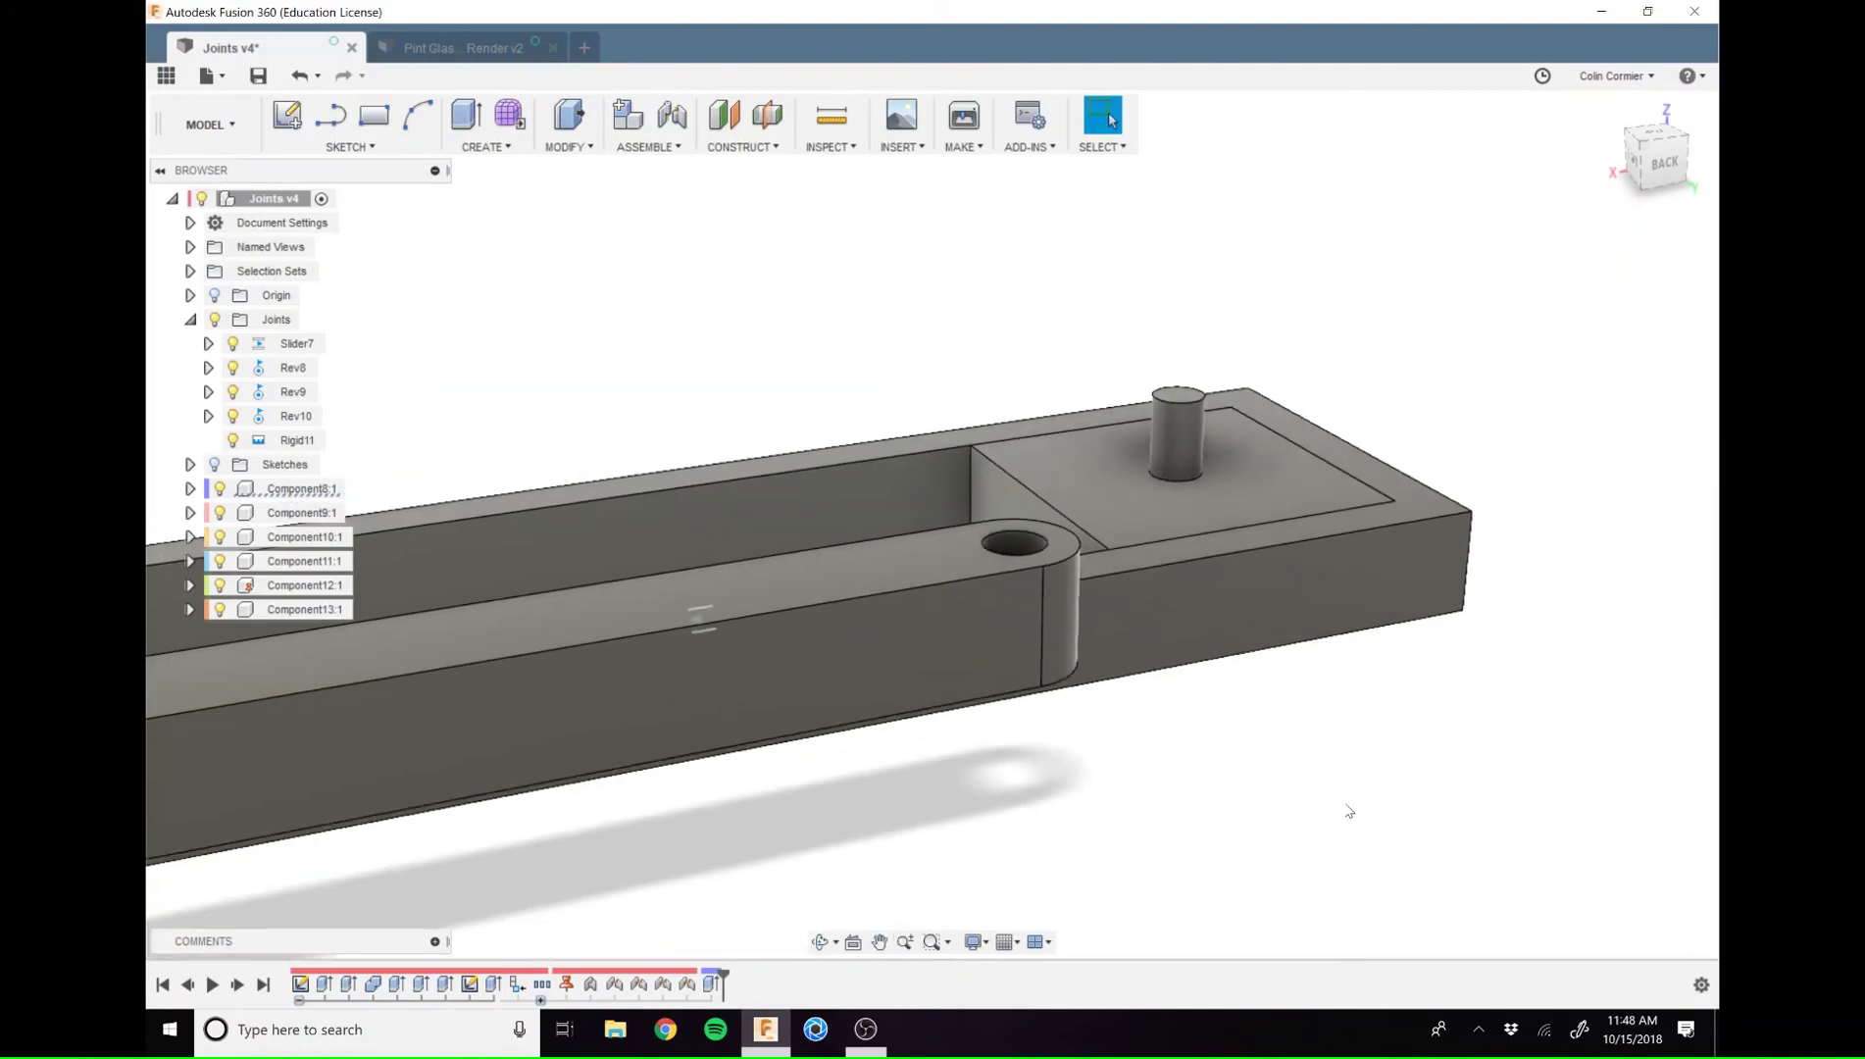
{"action": "key", "text": "j"}
{"action": "scroll", "coordinate": [1226, 686], "scroll_direction": "up", "scroll_amount": 2}
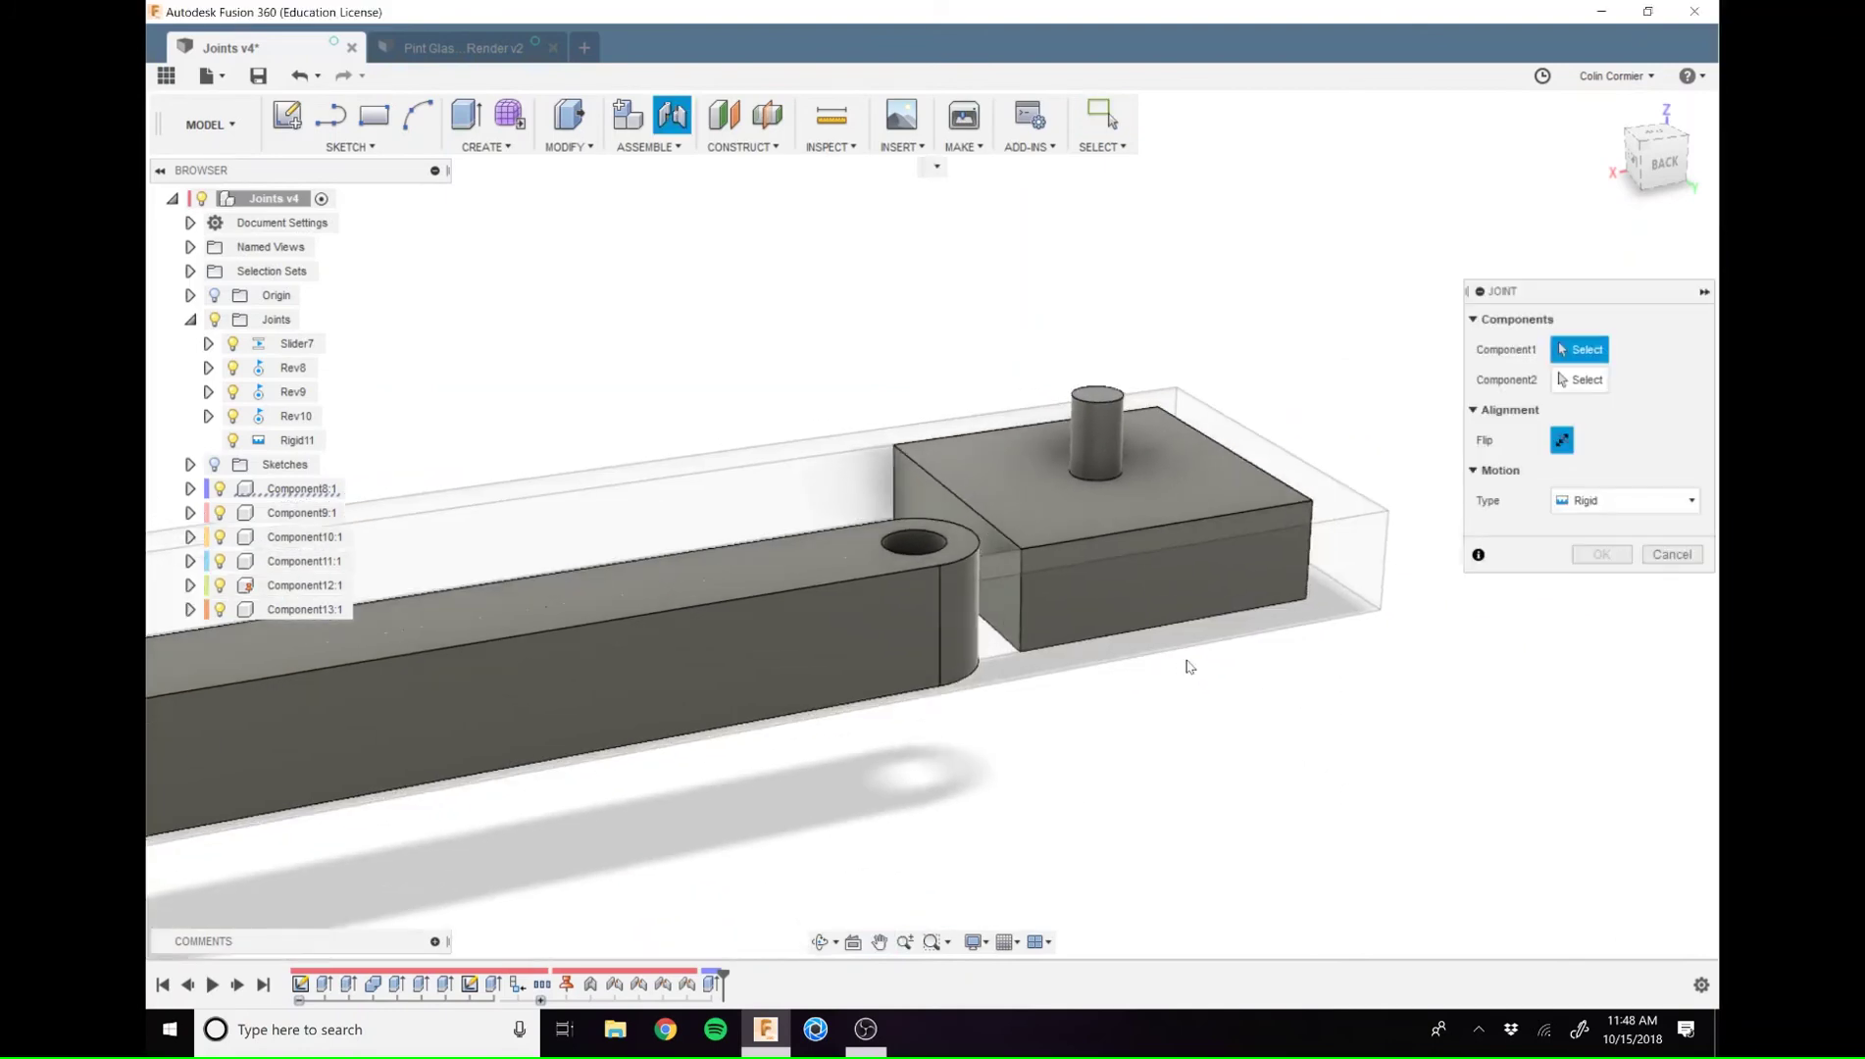
{"action": "left_click", "coordinate": [941, 516]}
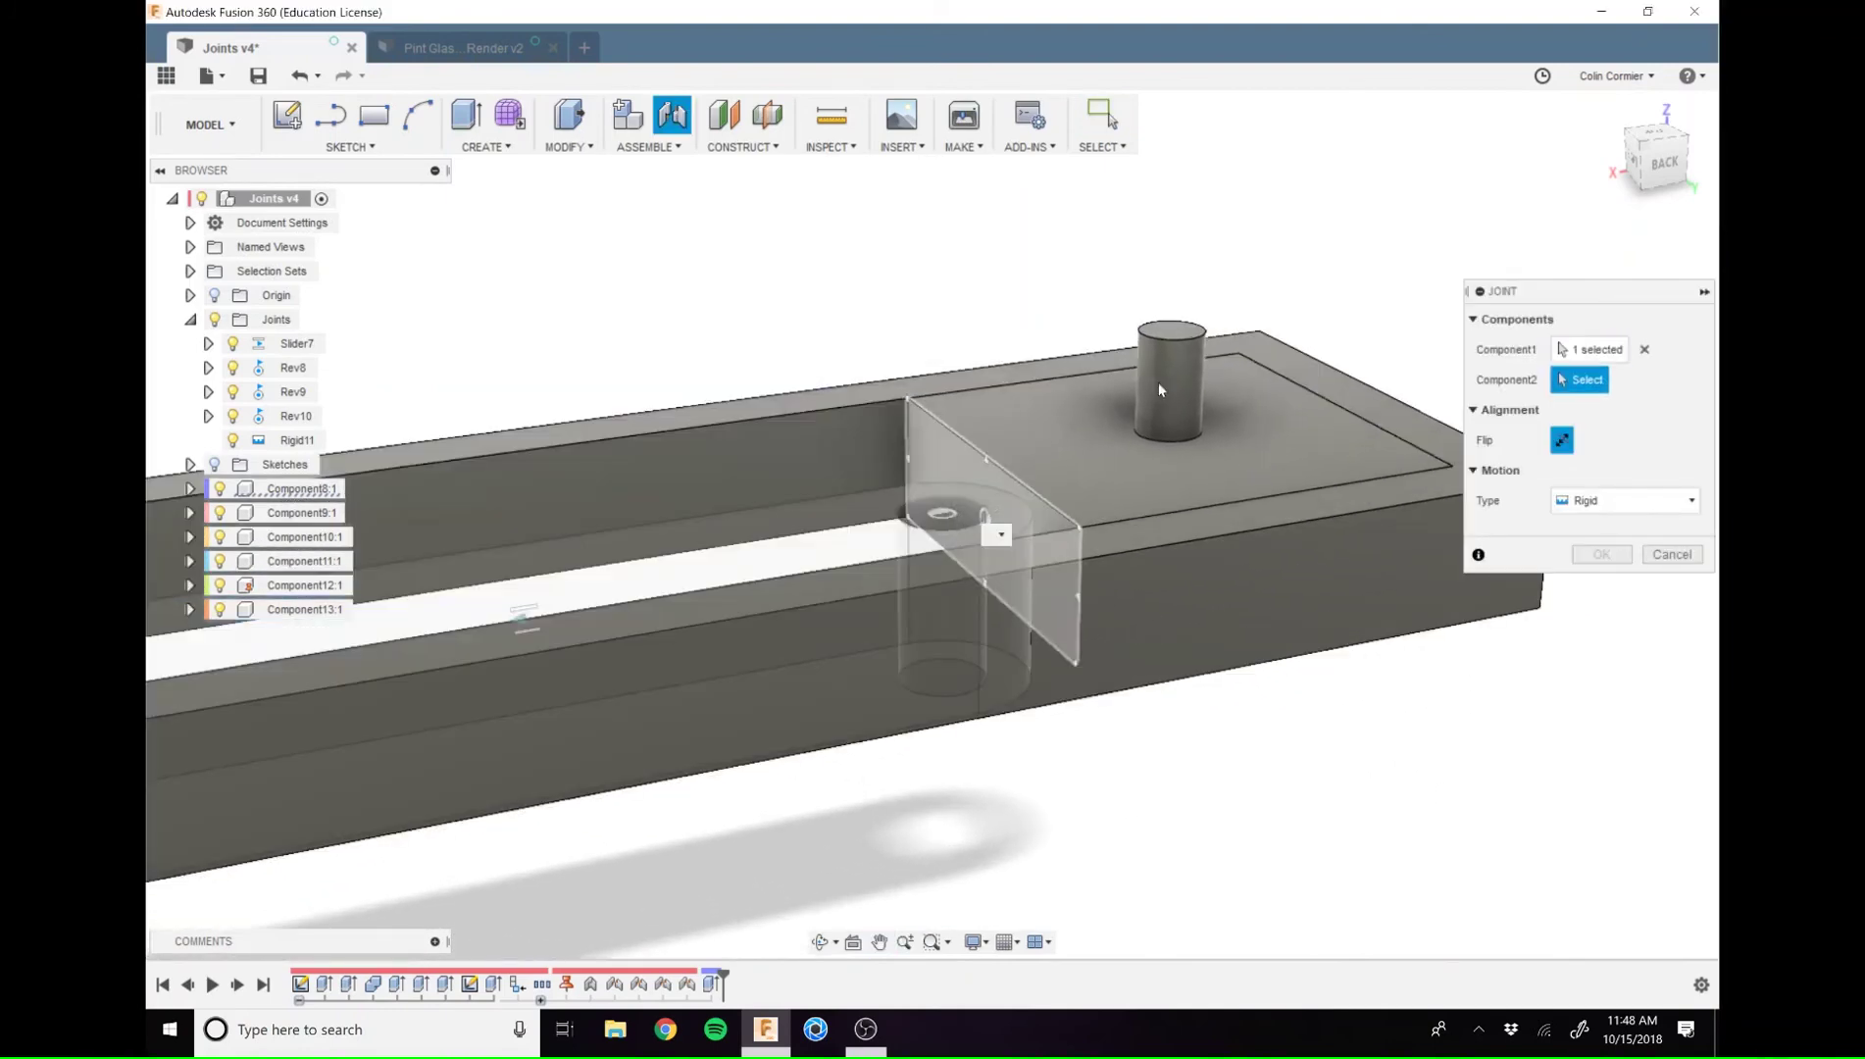
{"action": "left_click", "coordinate": [1188, 339]}
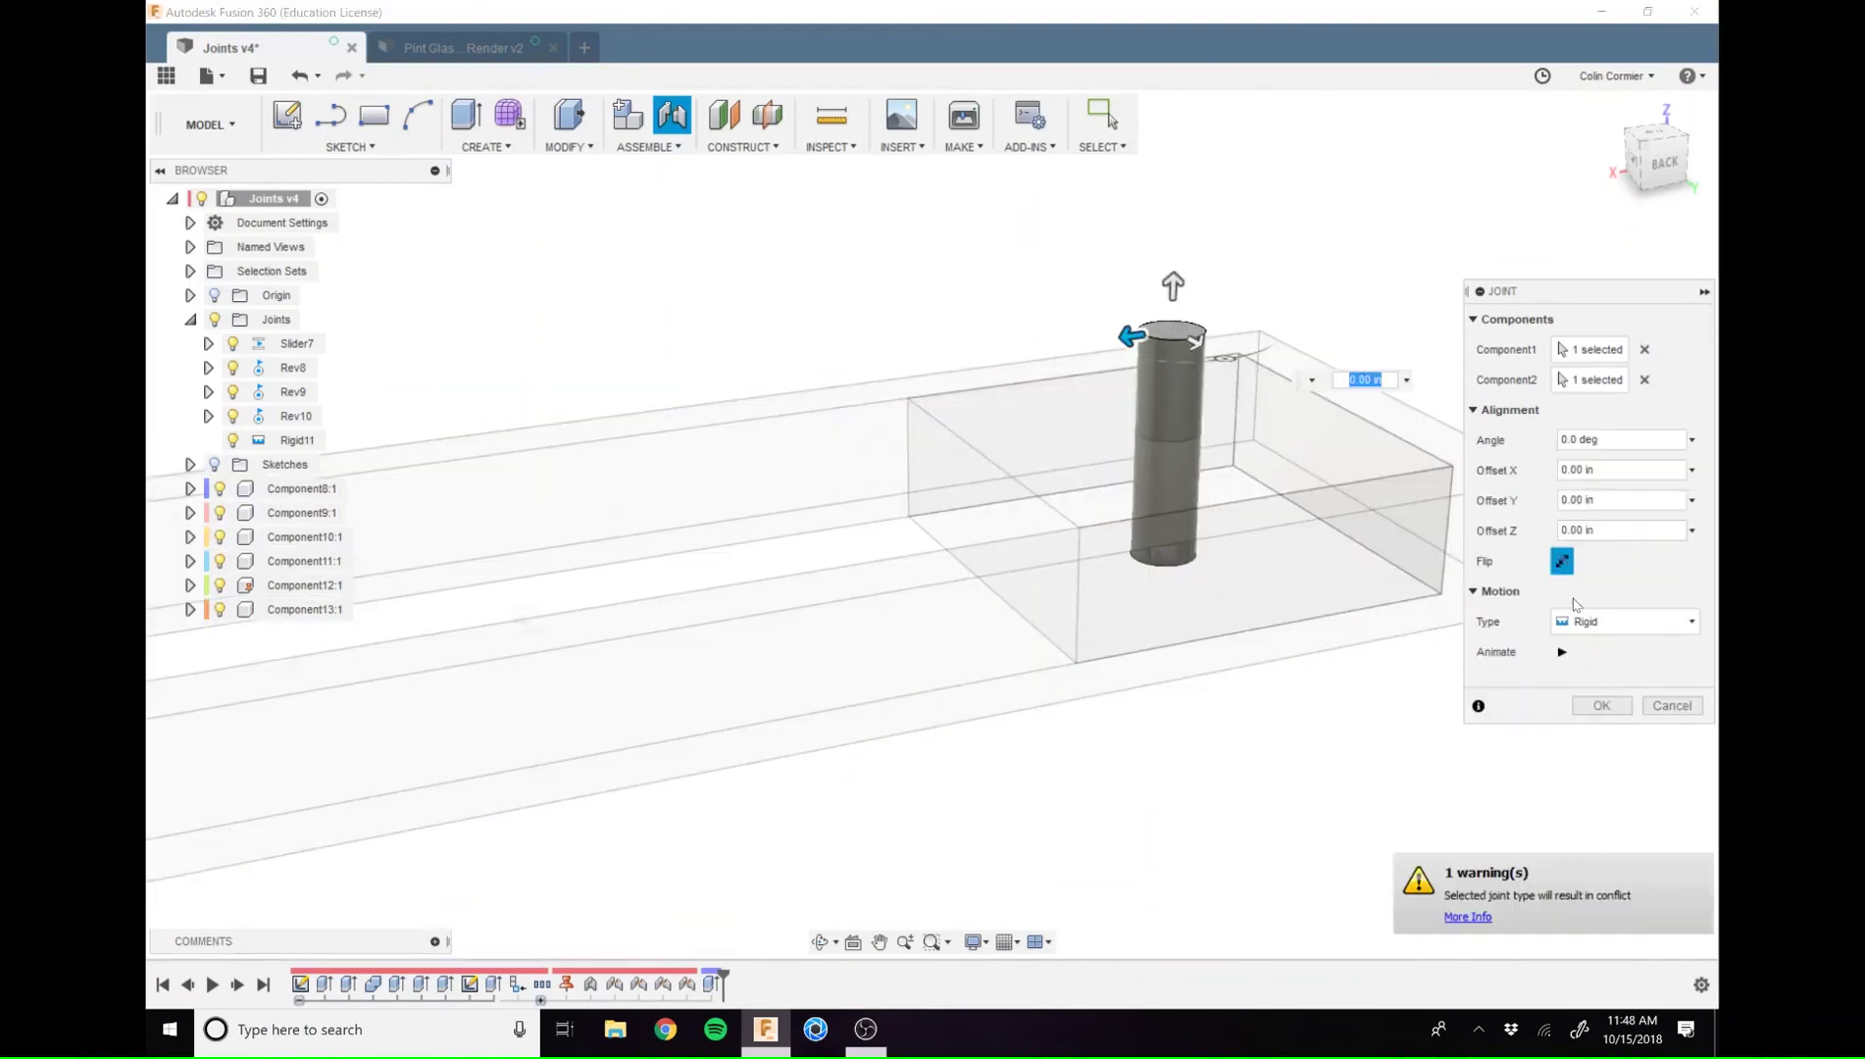
{"action": "scroll", "coordinate": [1311, 730], "scroll_direction": "down", "scroll_amount": 2}
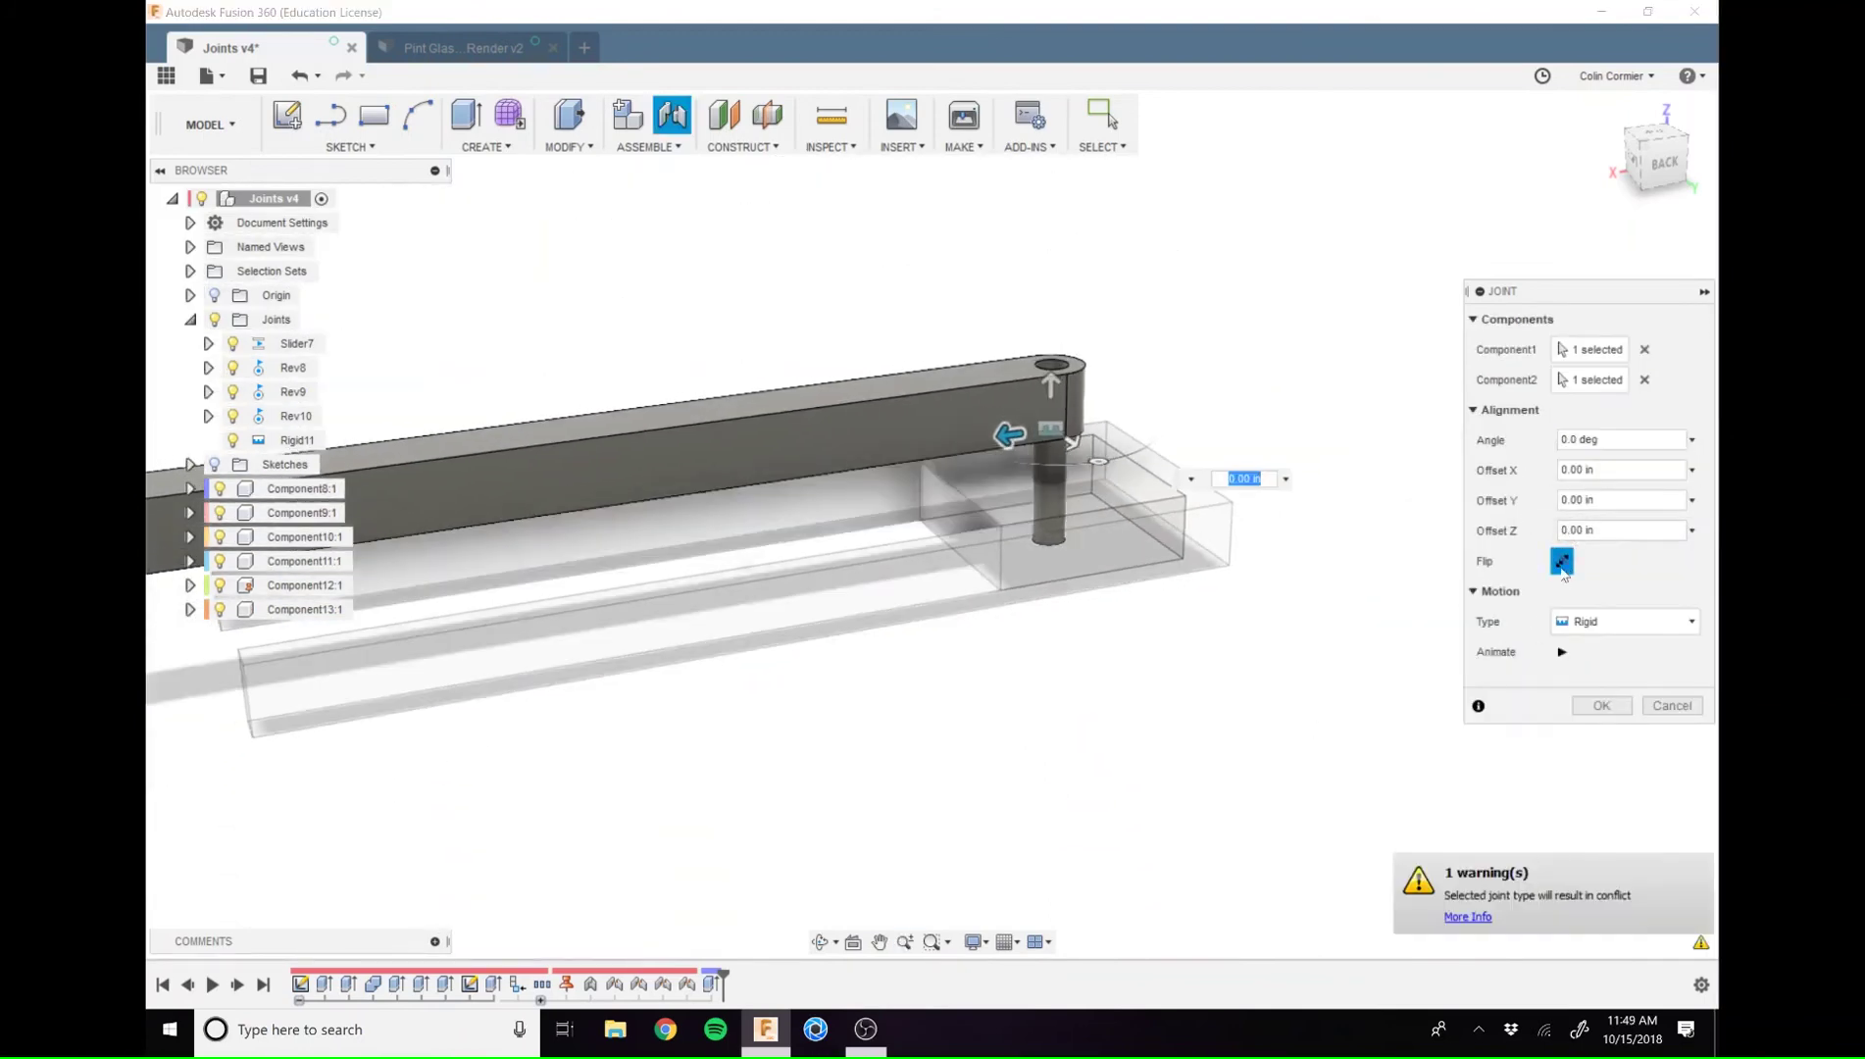
{"action": "scroll", "coordinate": [1174, 716], "scroll_direction": "down", "scroll_amount": 2}
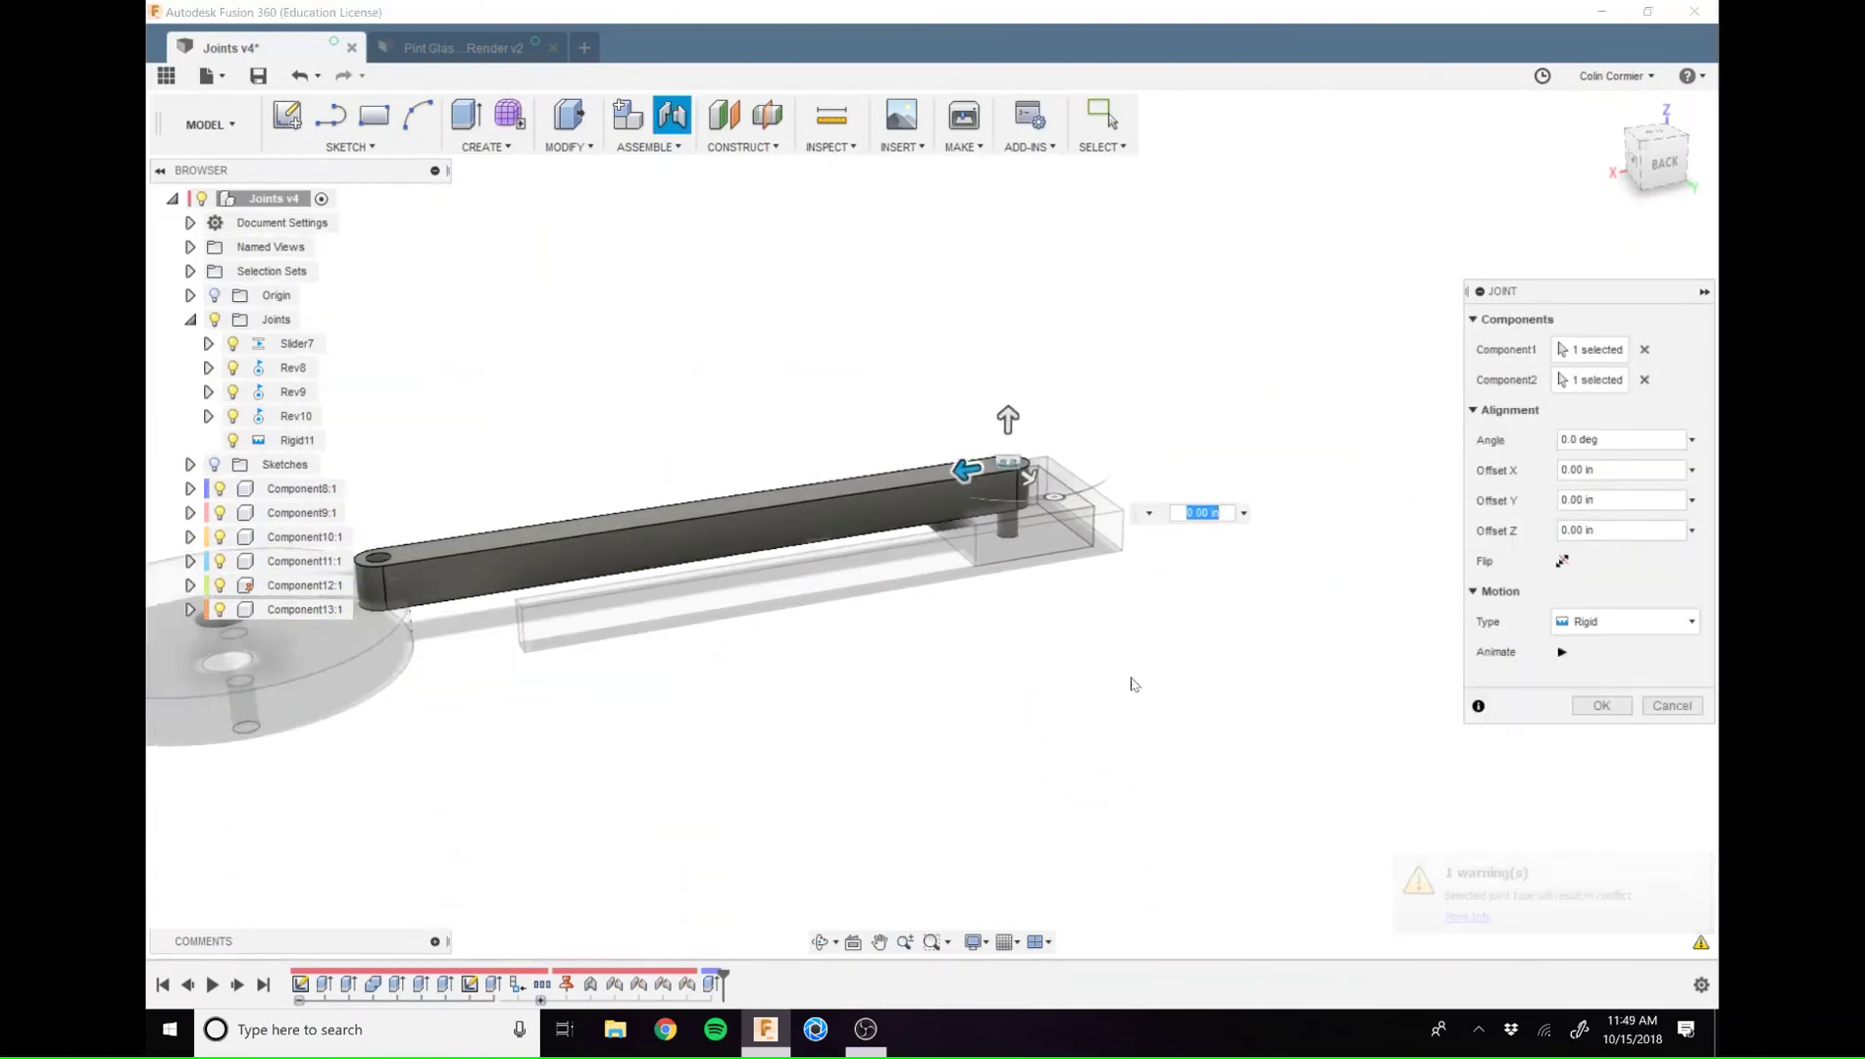
{"action": "middle_click_drag", "start_coordinate": [1132, 684], "coordinate": [1304, 705]}
{"action": "left_click", "coordinate": [1601, 706]}
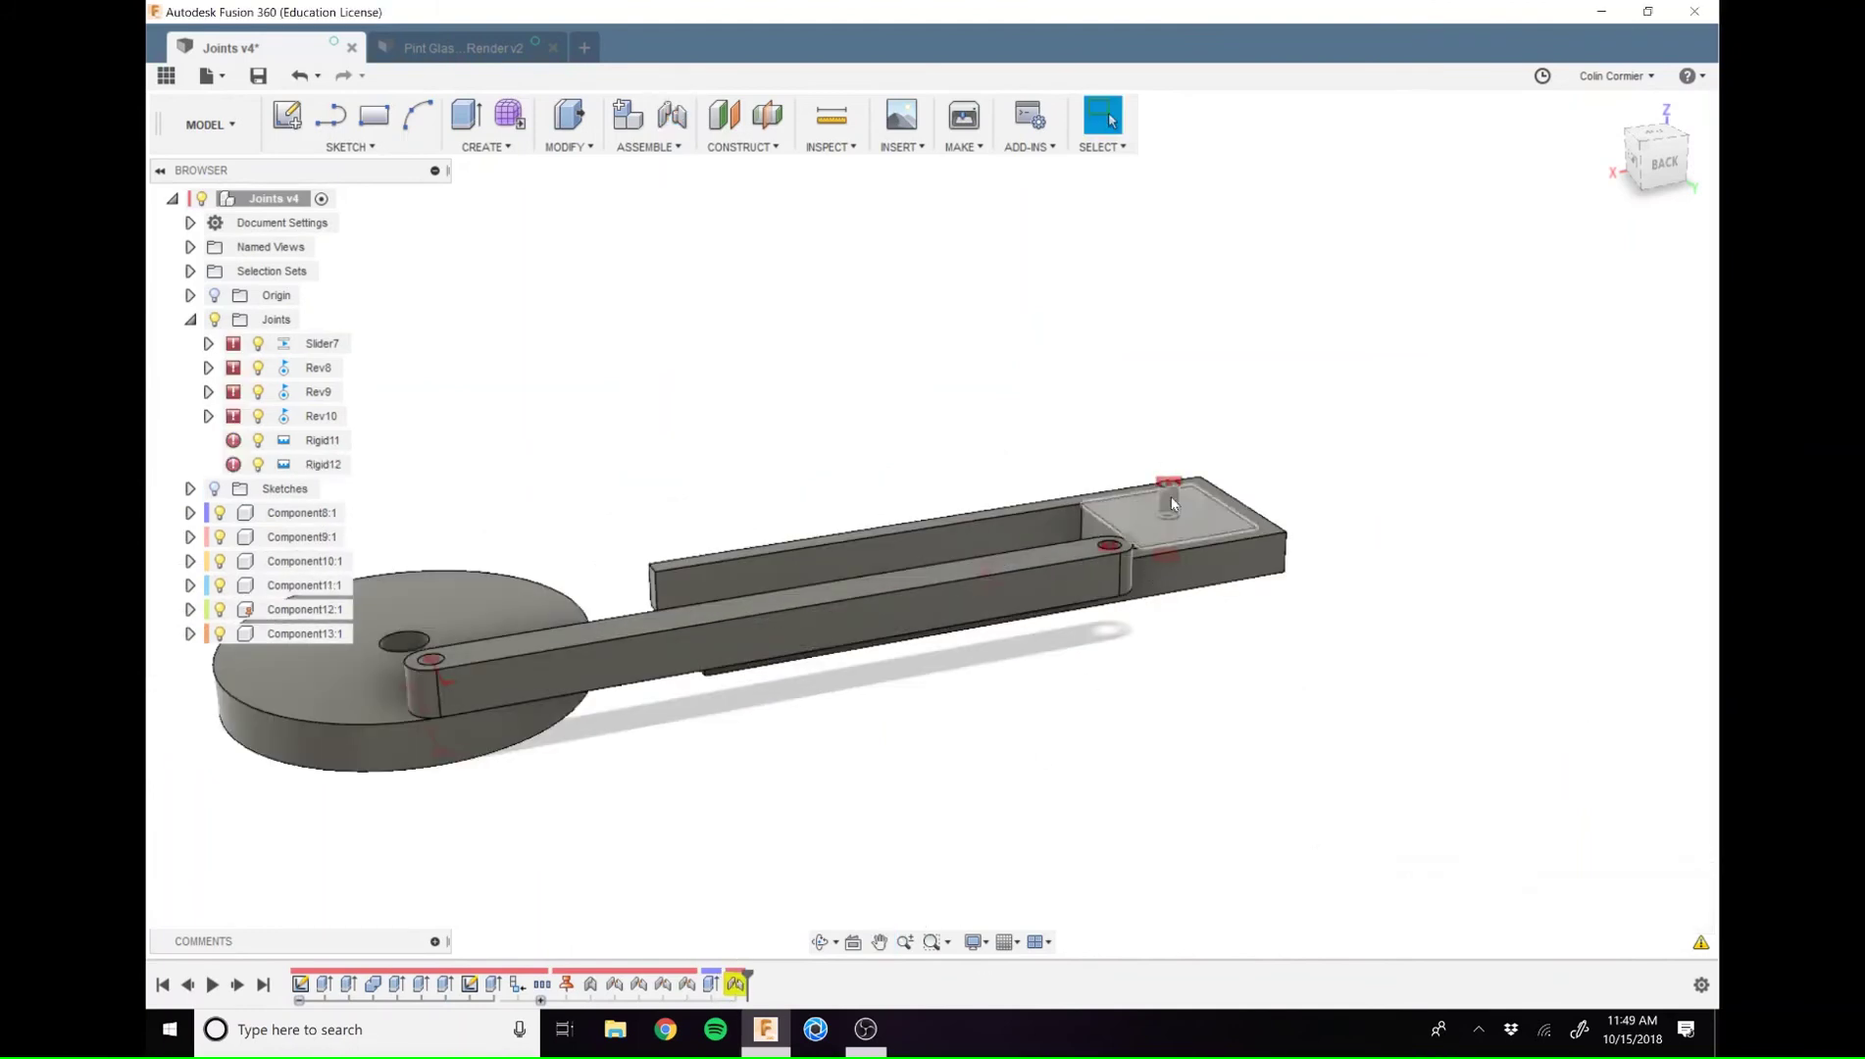
Delete the rigid joint between the link and the block's pin from the timeline
{"action": "left_click_drag", "start_coordinate": [750, 973], "coordinate": [726, 974]}
{"action": "right_click", "coordinate": [737, 982]}
{"action": "left_click", "coordinate": [833, 871]}
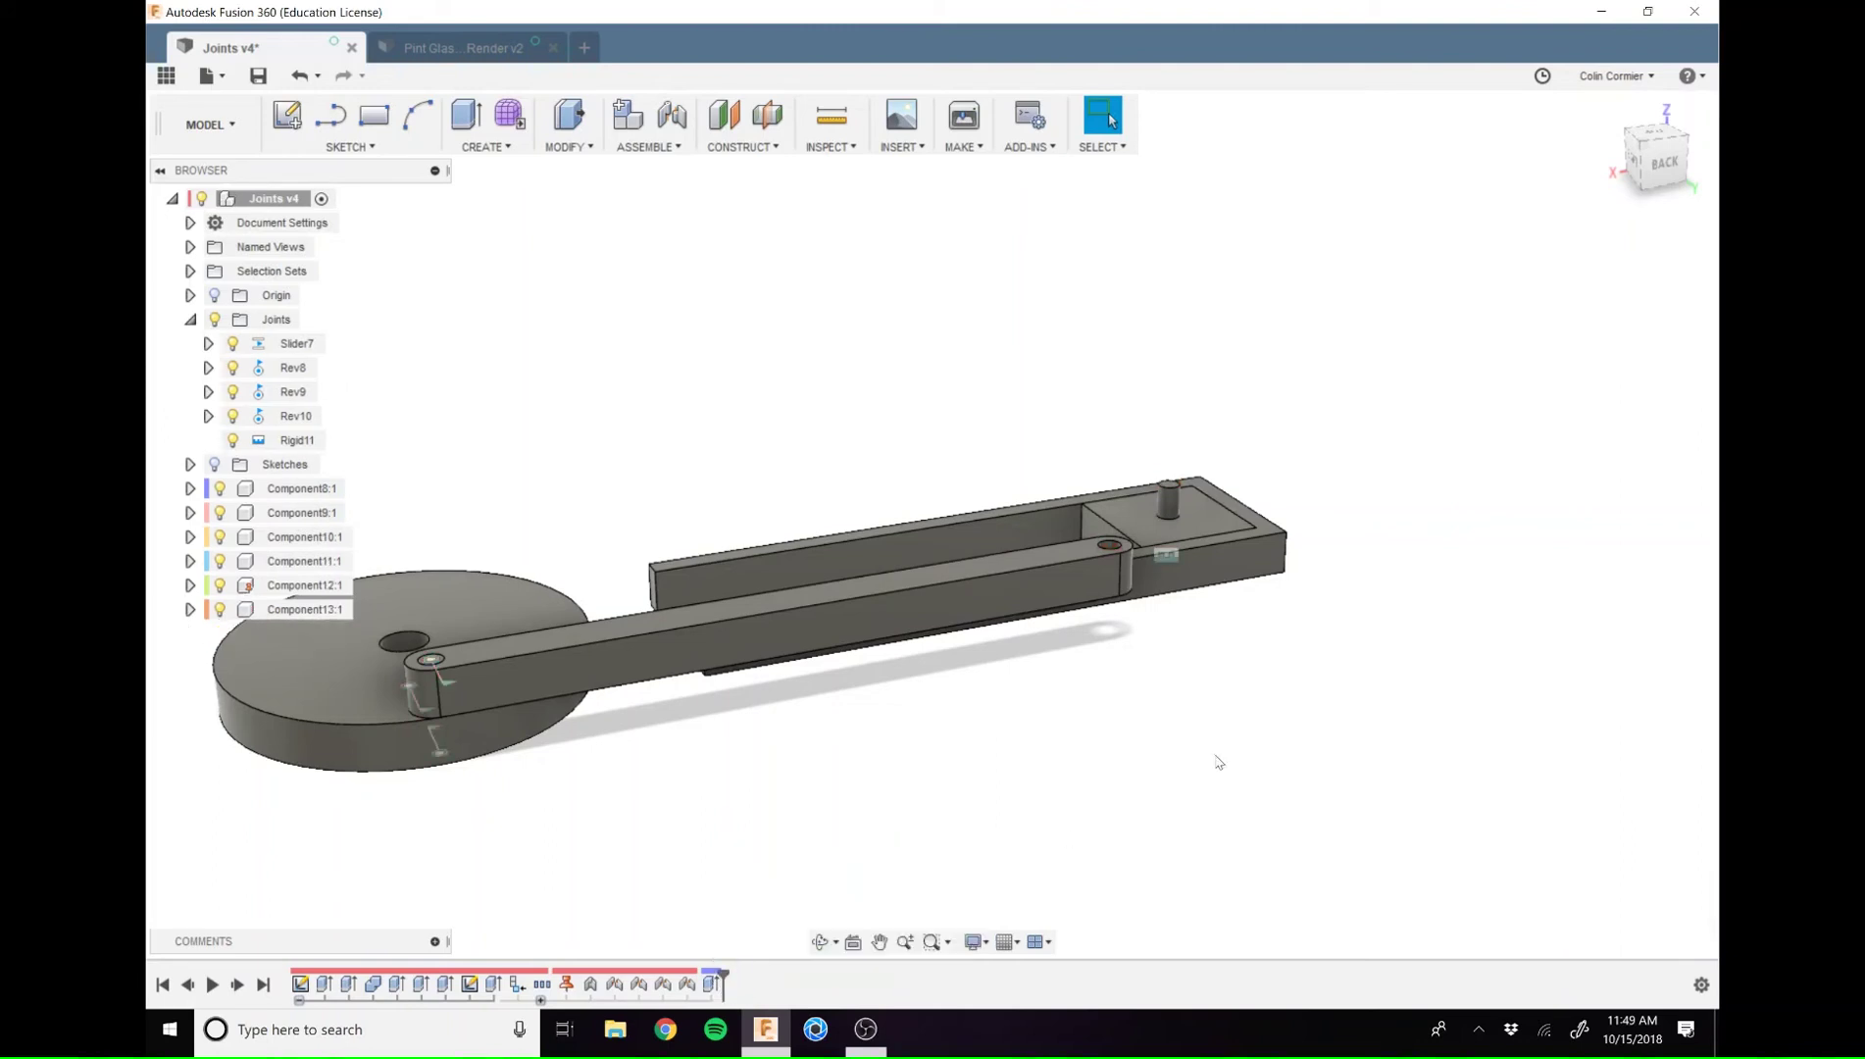
{"action": "scroll", "coordinate": [1187, 680], "scroll_direction": "up", "scroll_amount": 5}
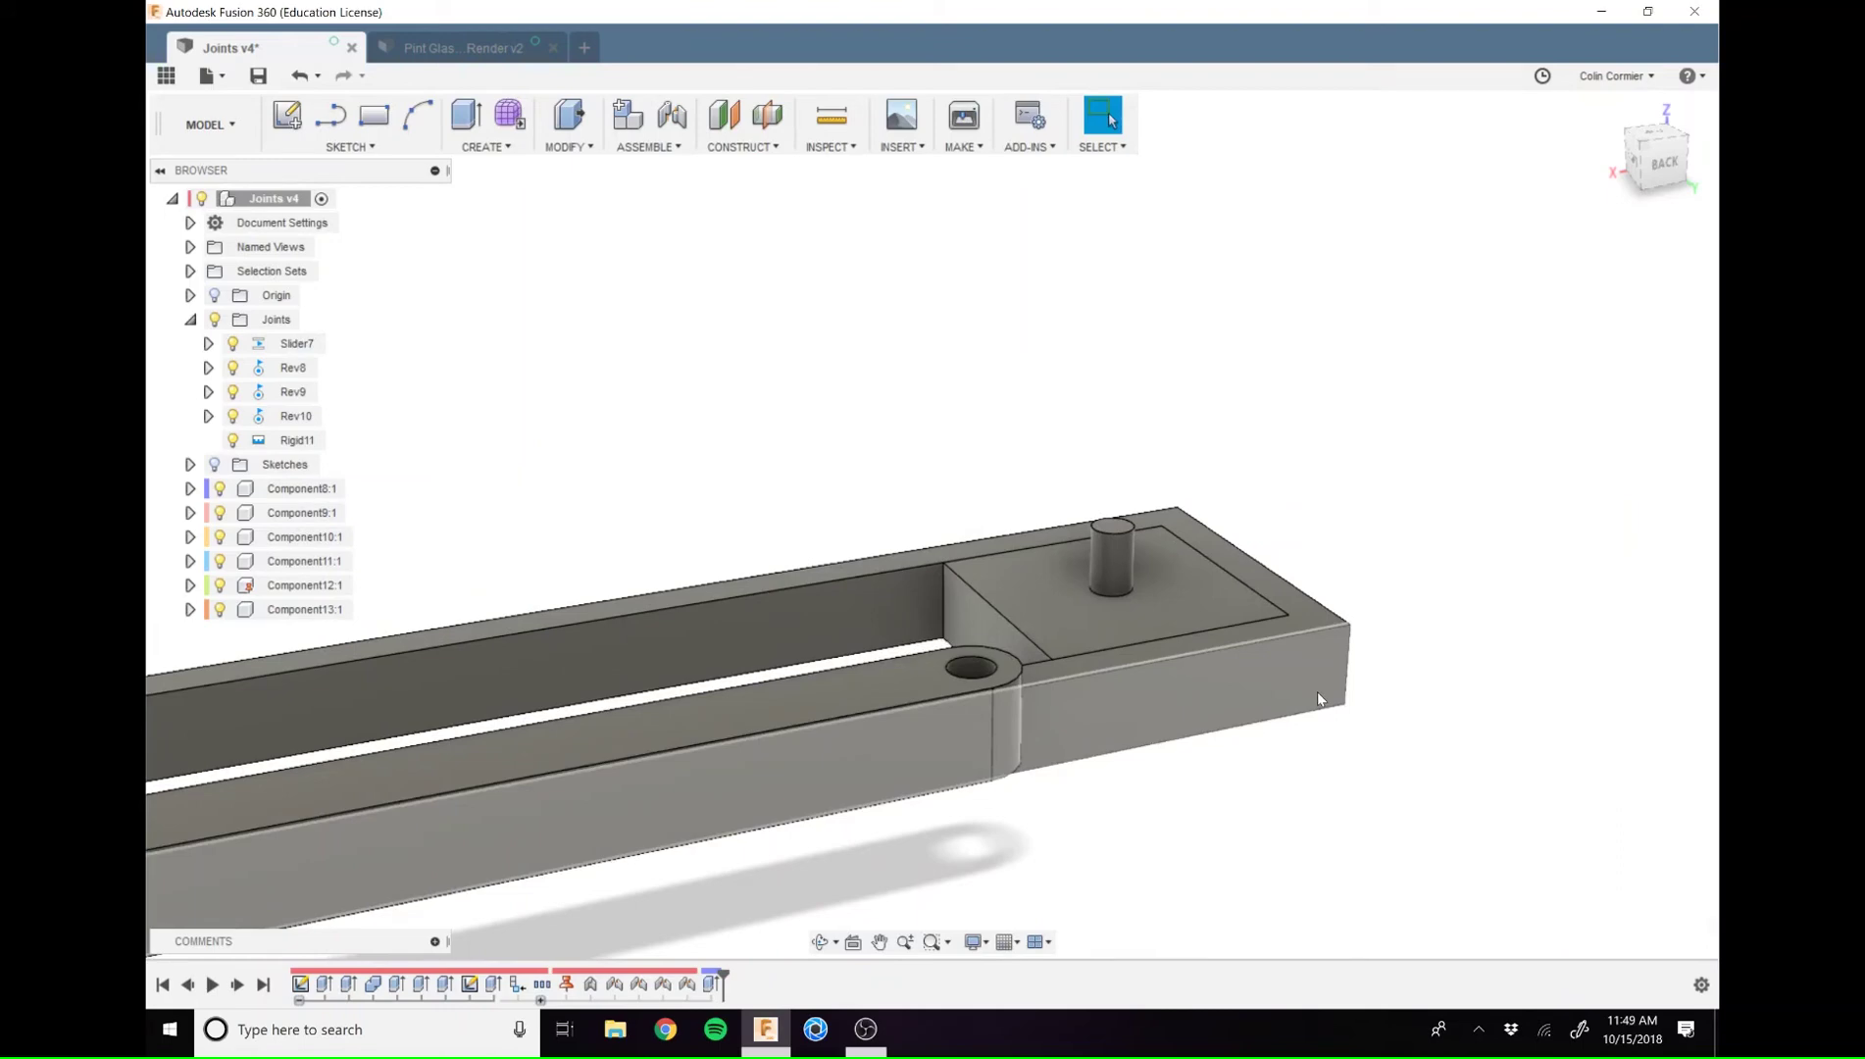
{"action": "scroll", "coordinate": [1317, 690], "scroll_direction": "down", "scroll_amount": 6}
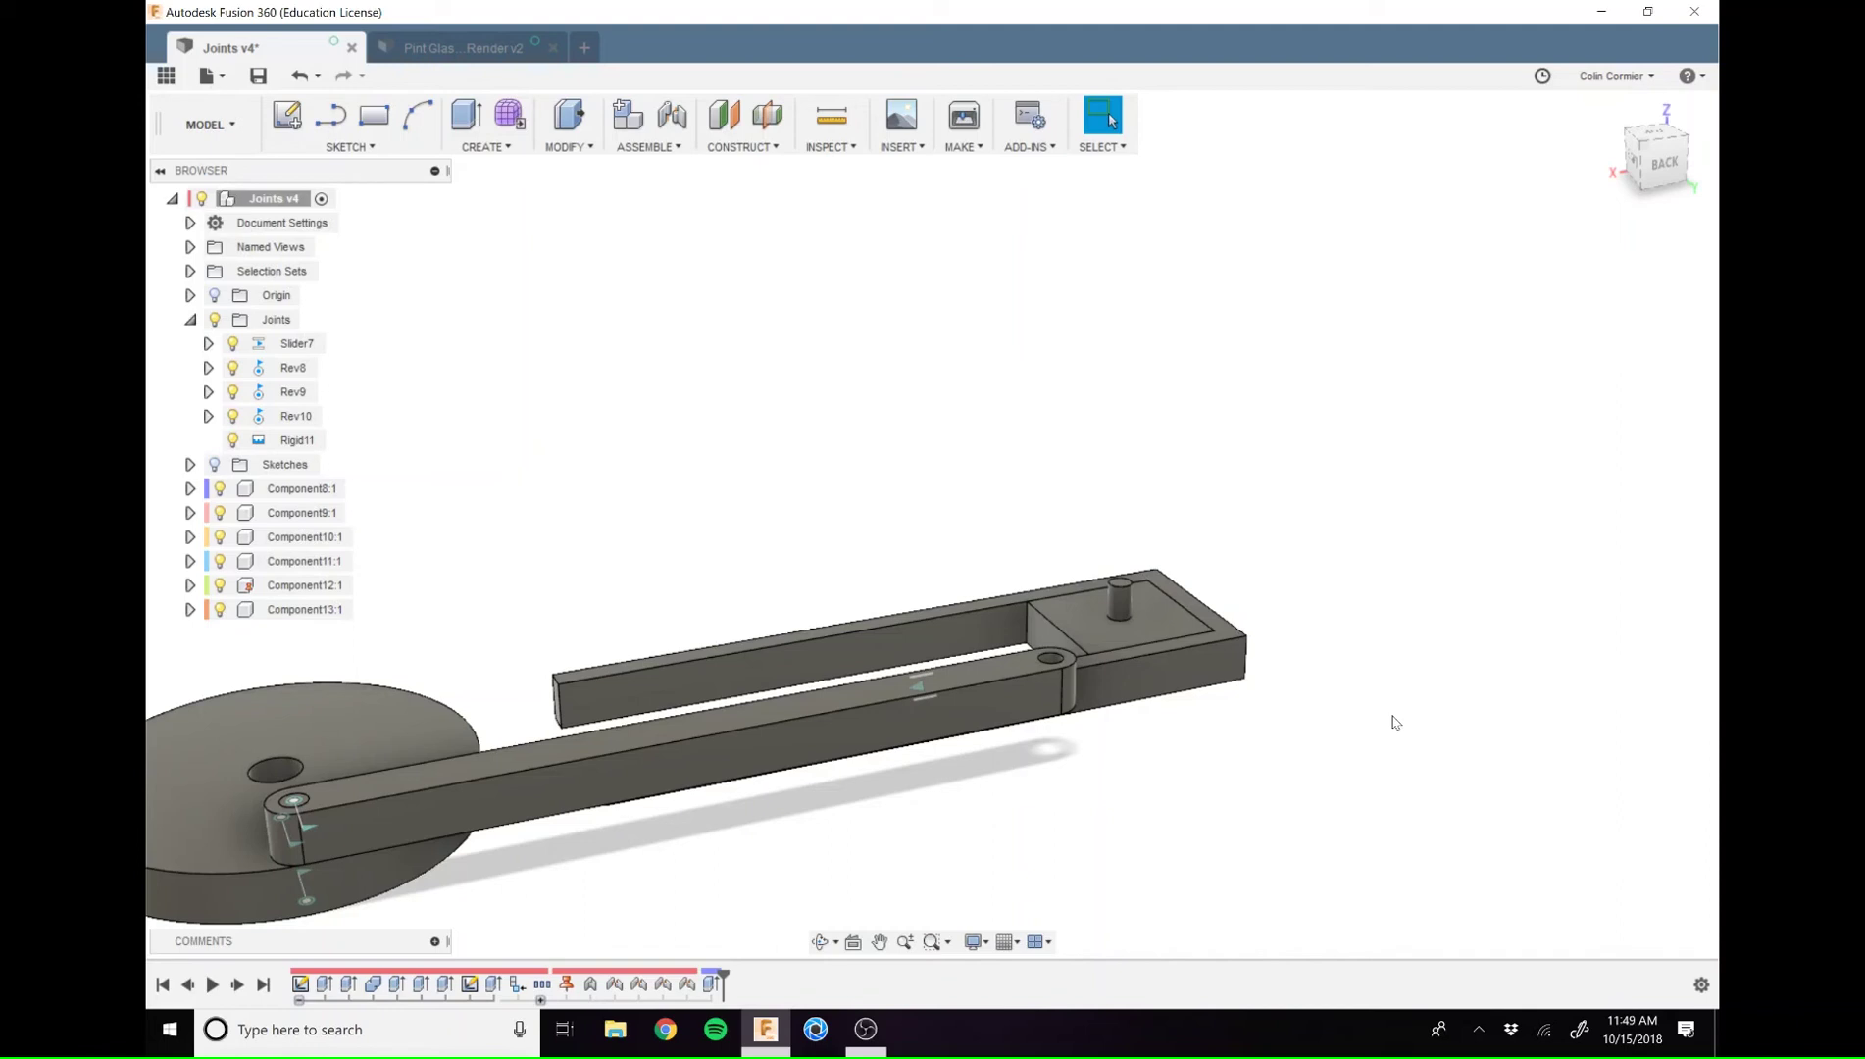
{"action": "scroll", "coordinate": [1274, 621], "scroll_direction": "down", "scroll_amount": 4}
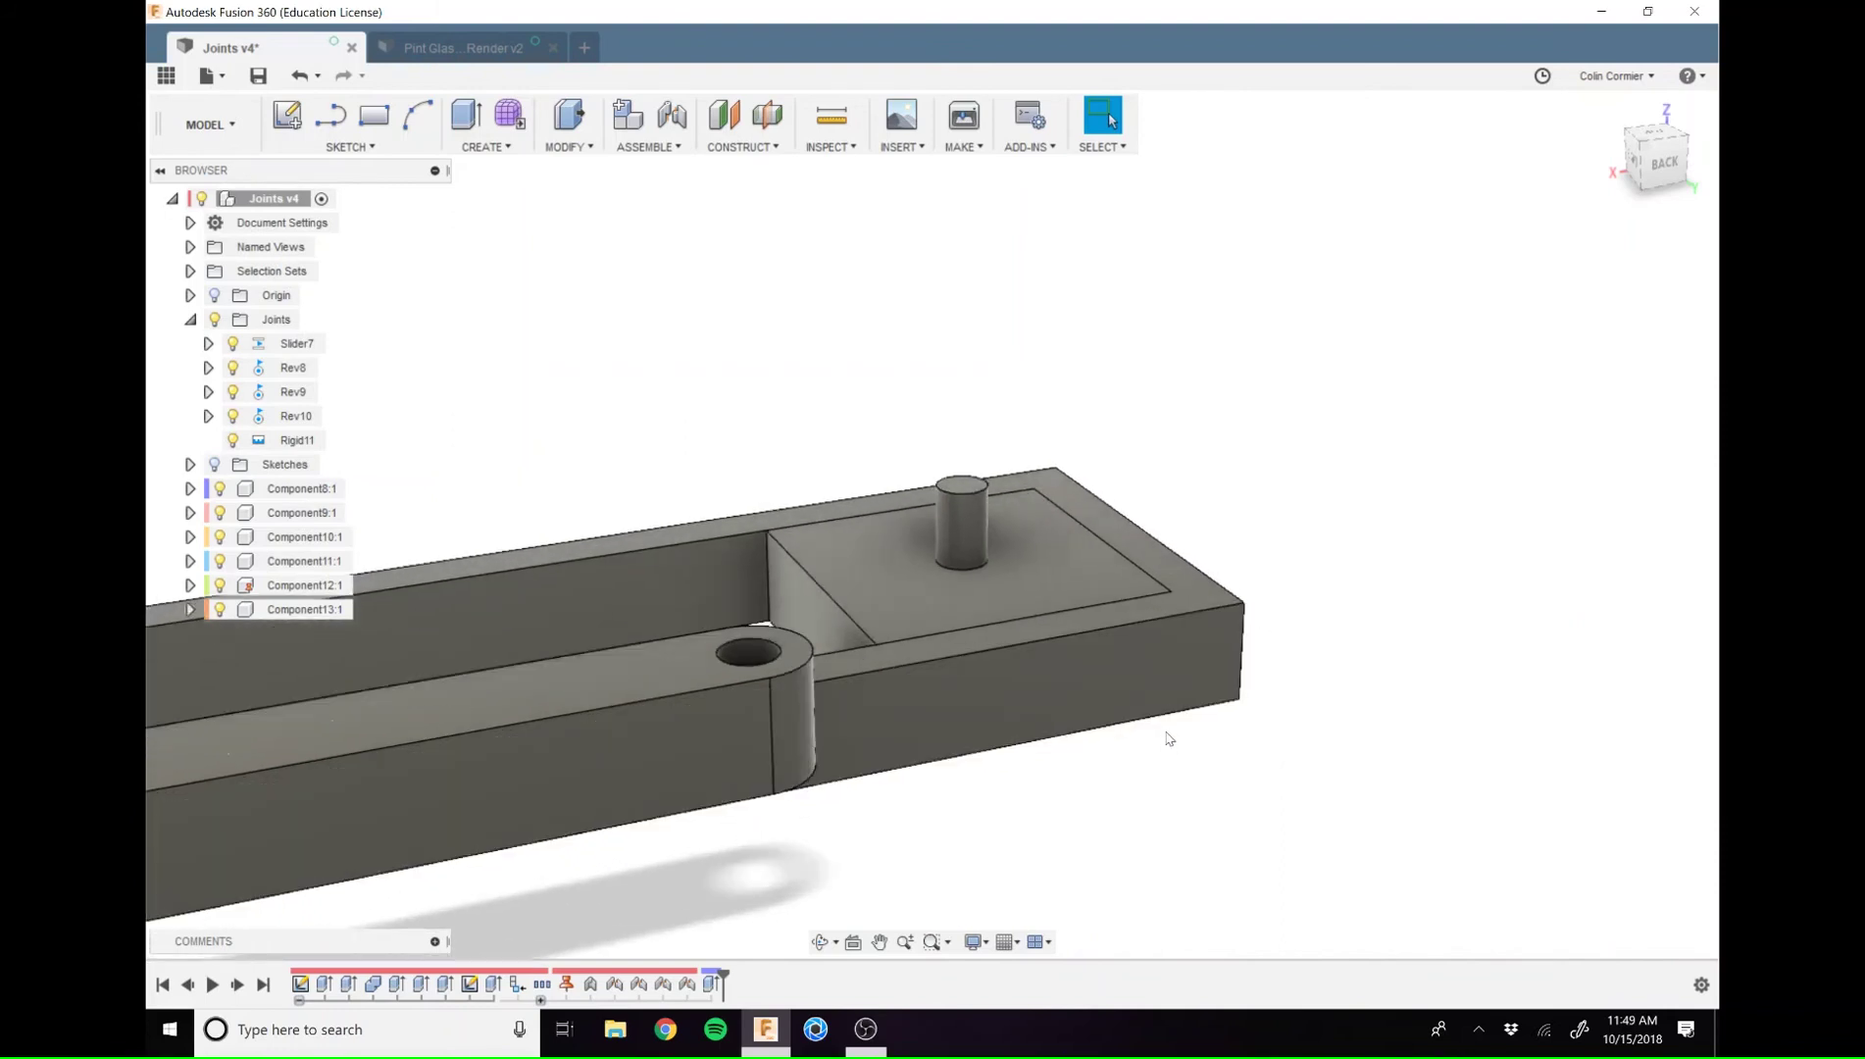
{"action": "key", "text": "j"}
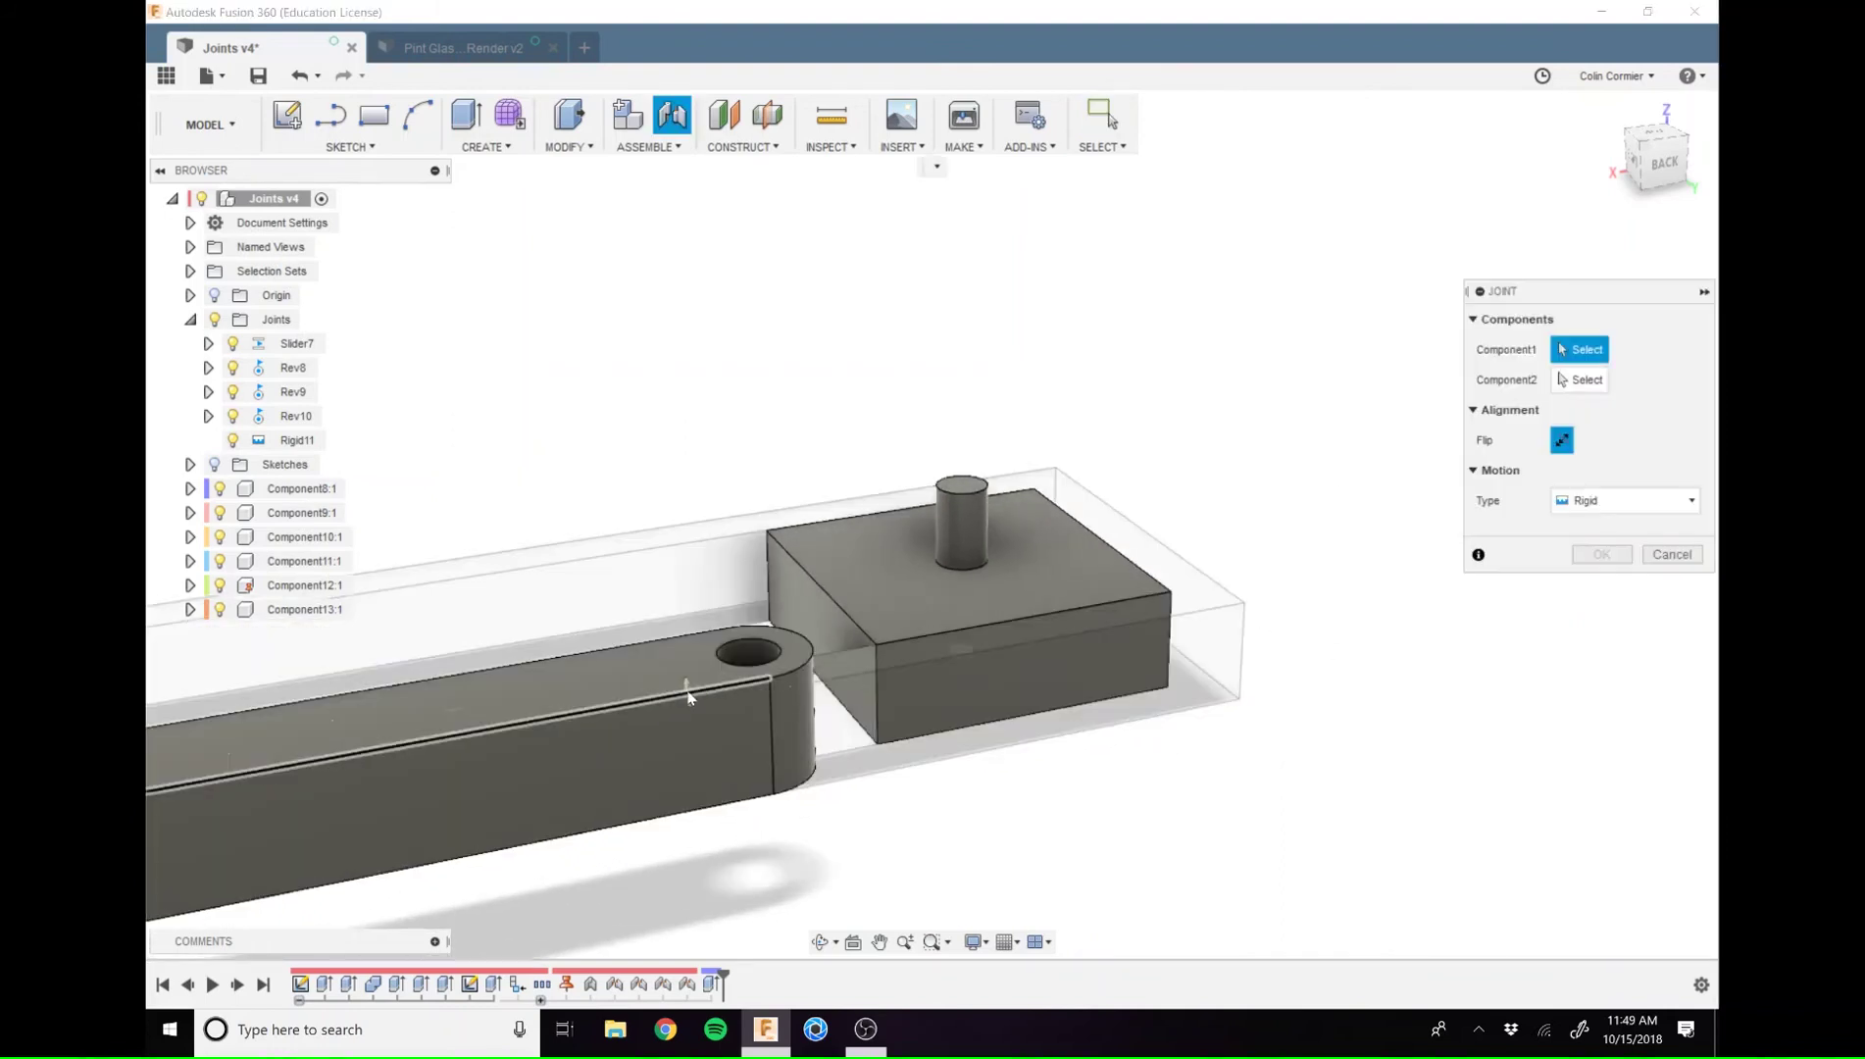
{"action": "left_click", "coordinate": [747, 653]}
{"action": "scroll", "coordinate": [910, 500], "scroll_direction": "down", "scroll_amount": 3}
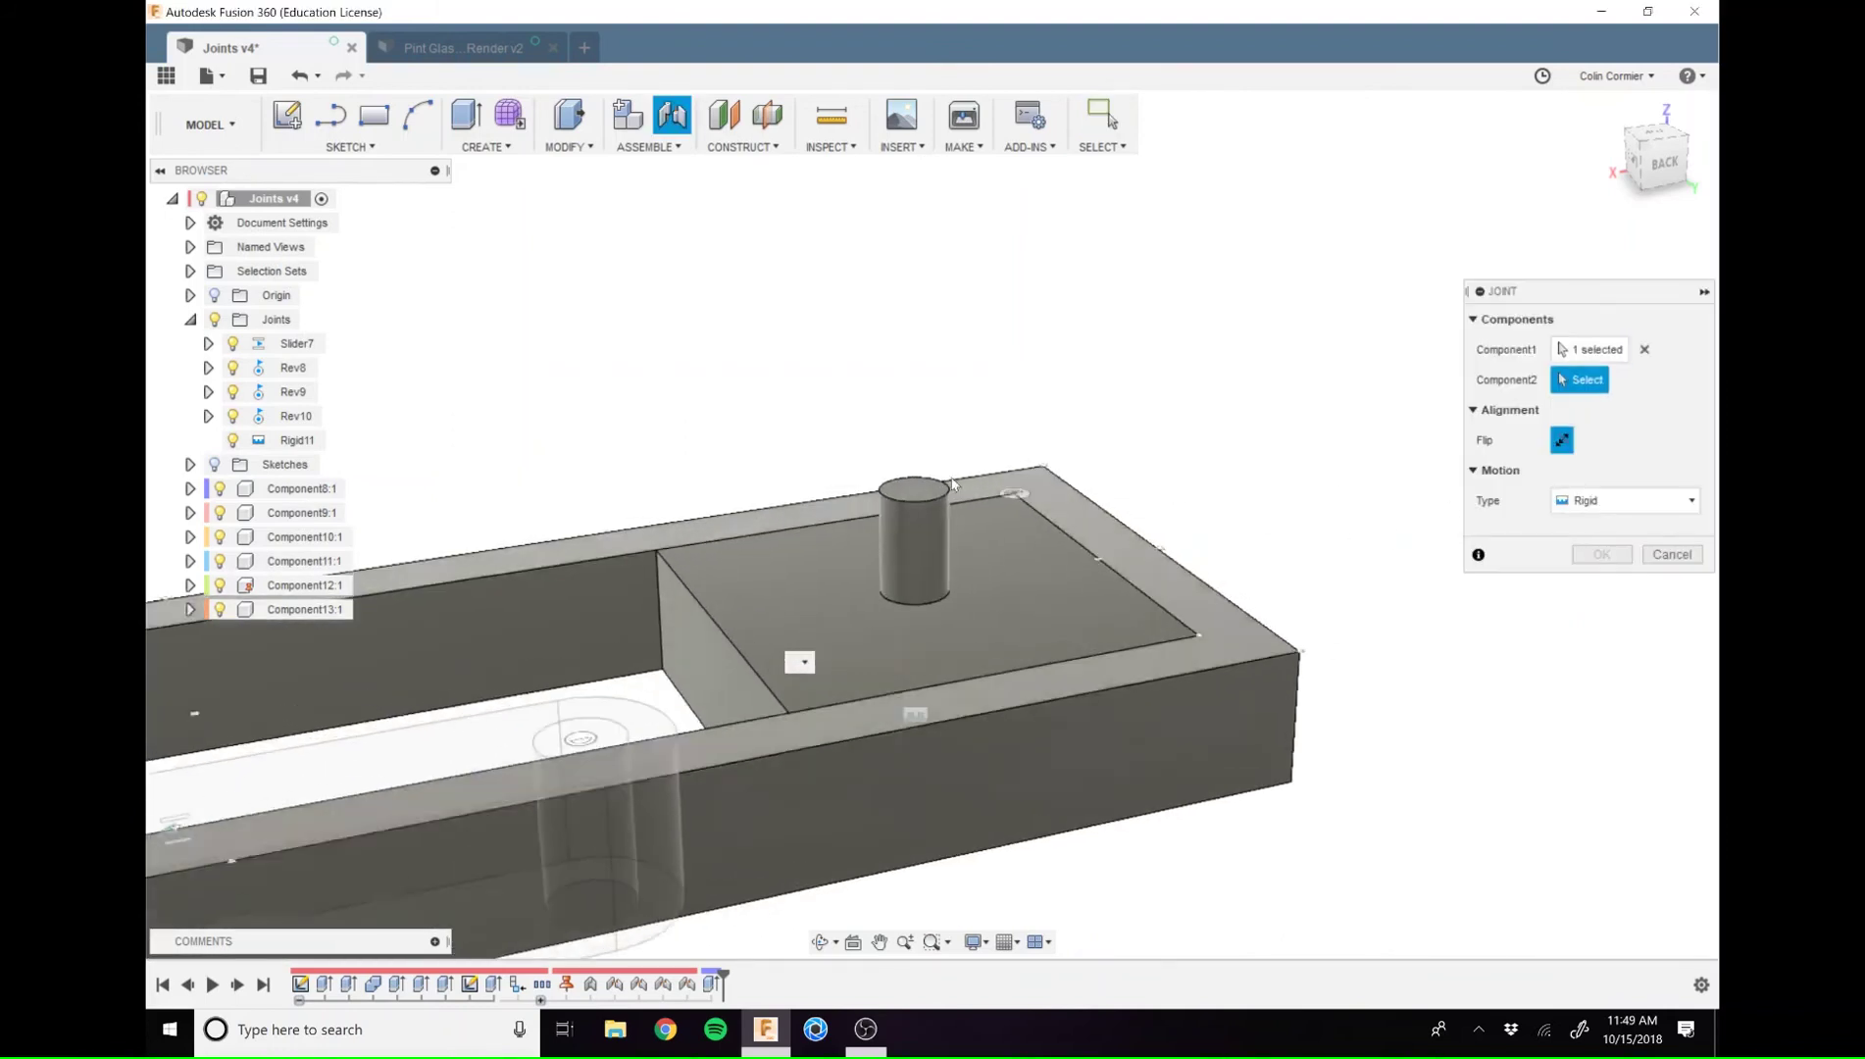
{"action": "left_click", "coordinate": [911, 500]}
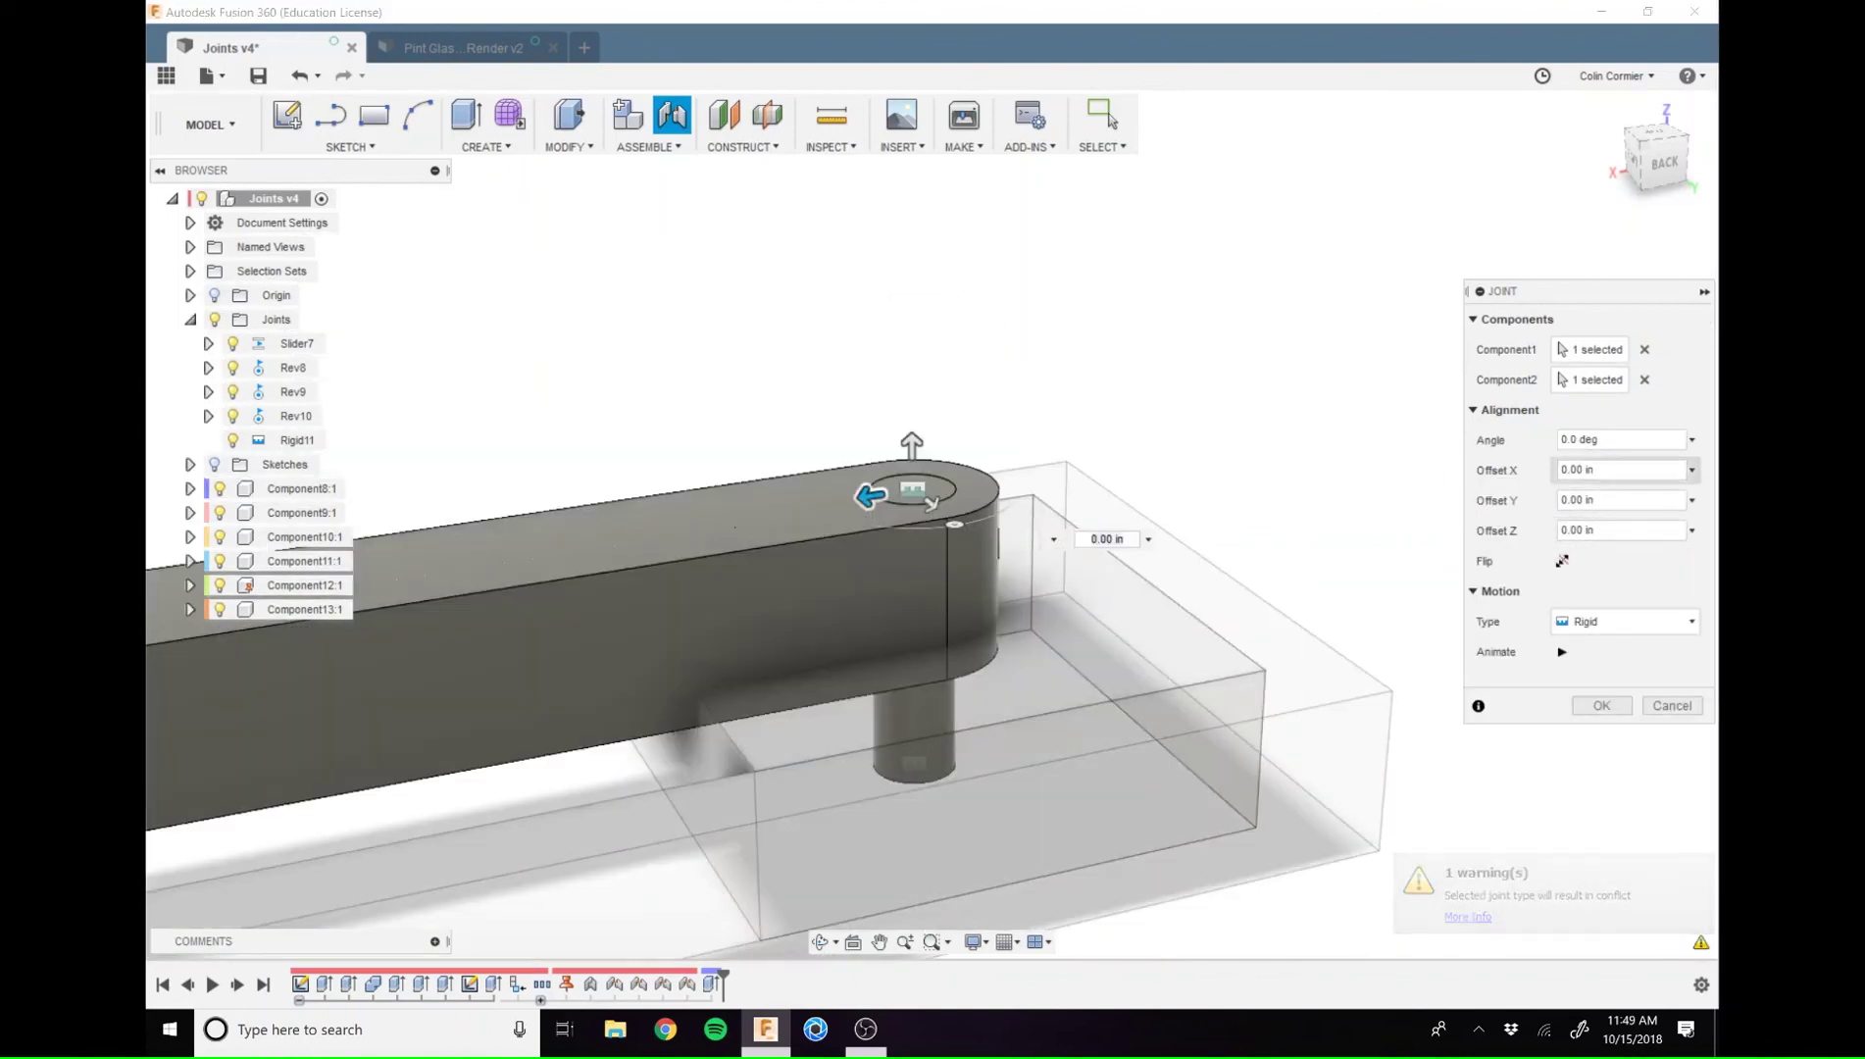
{"action": "scroll", "coordinate": [1083, 624], "scroll_direction": "up", "scroll_amount": 5}
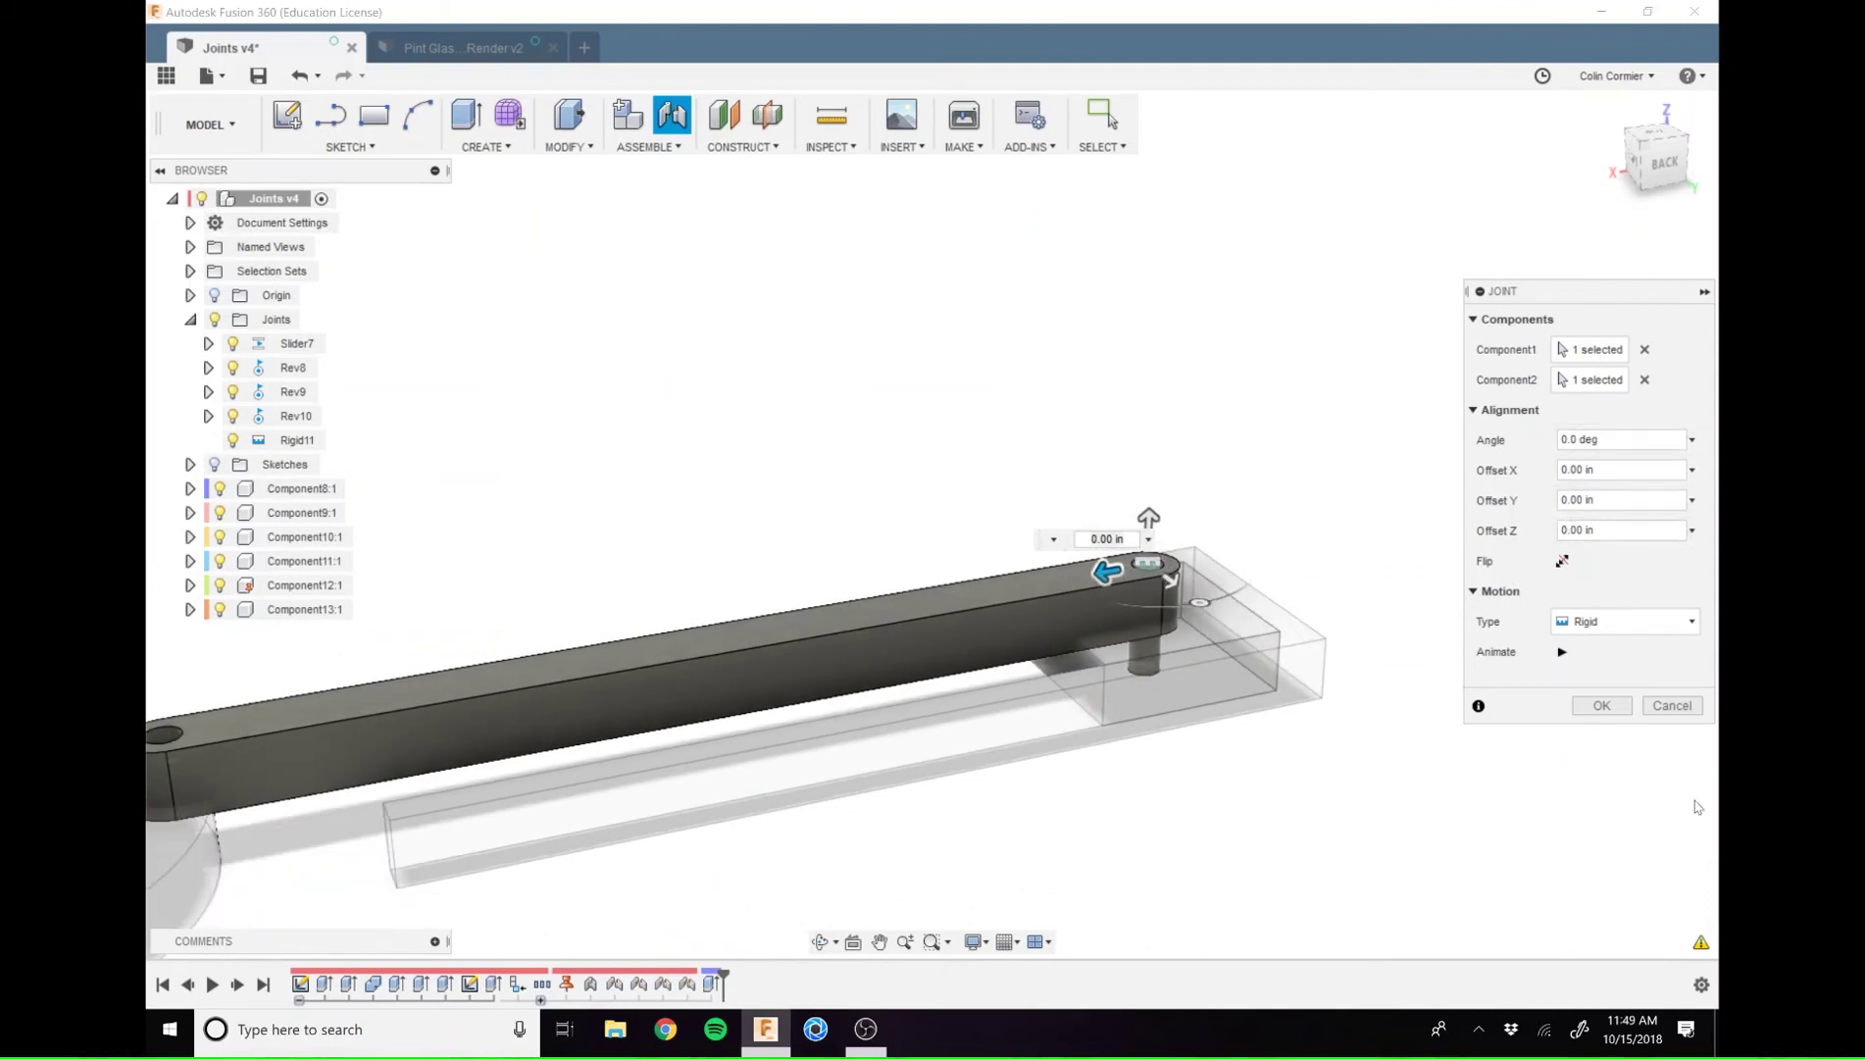
{"action": "left_click", "coordinate": [1670, 708]}
Measure the distance between the link's top face and the top face of the block's pin with All Decimals precision
{"action": "scroll", "coordinate": [1353, 716], "scroll_direction": "down", "scroll_amount": 5}
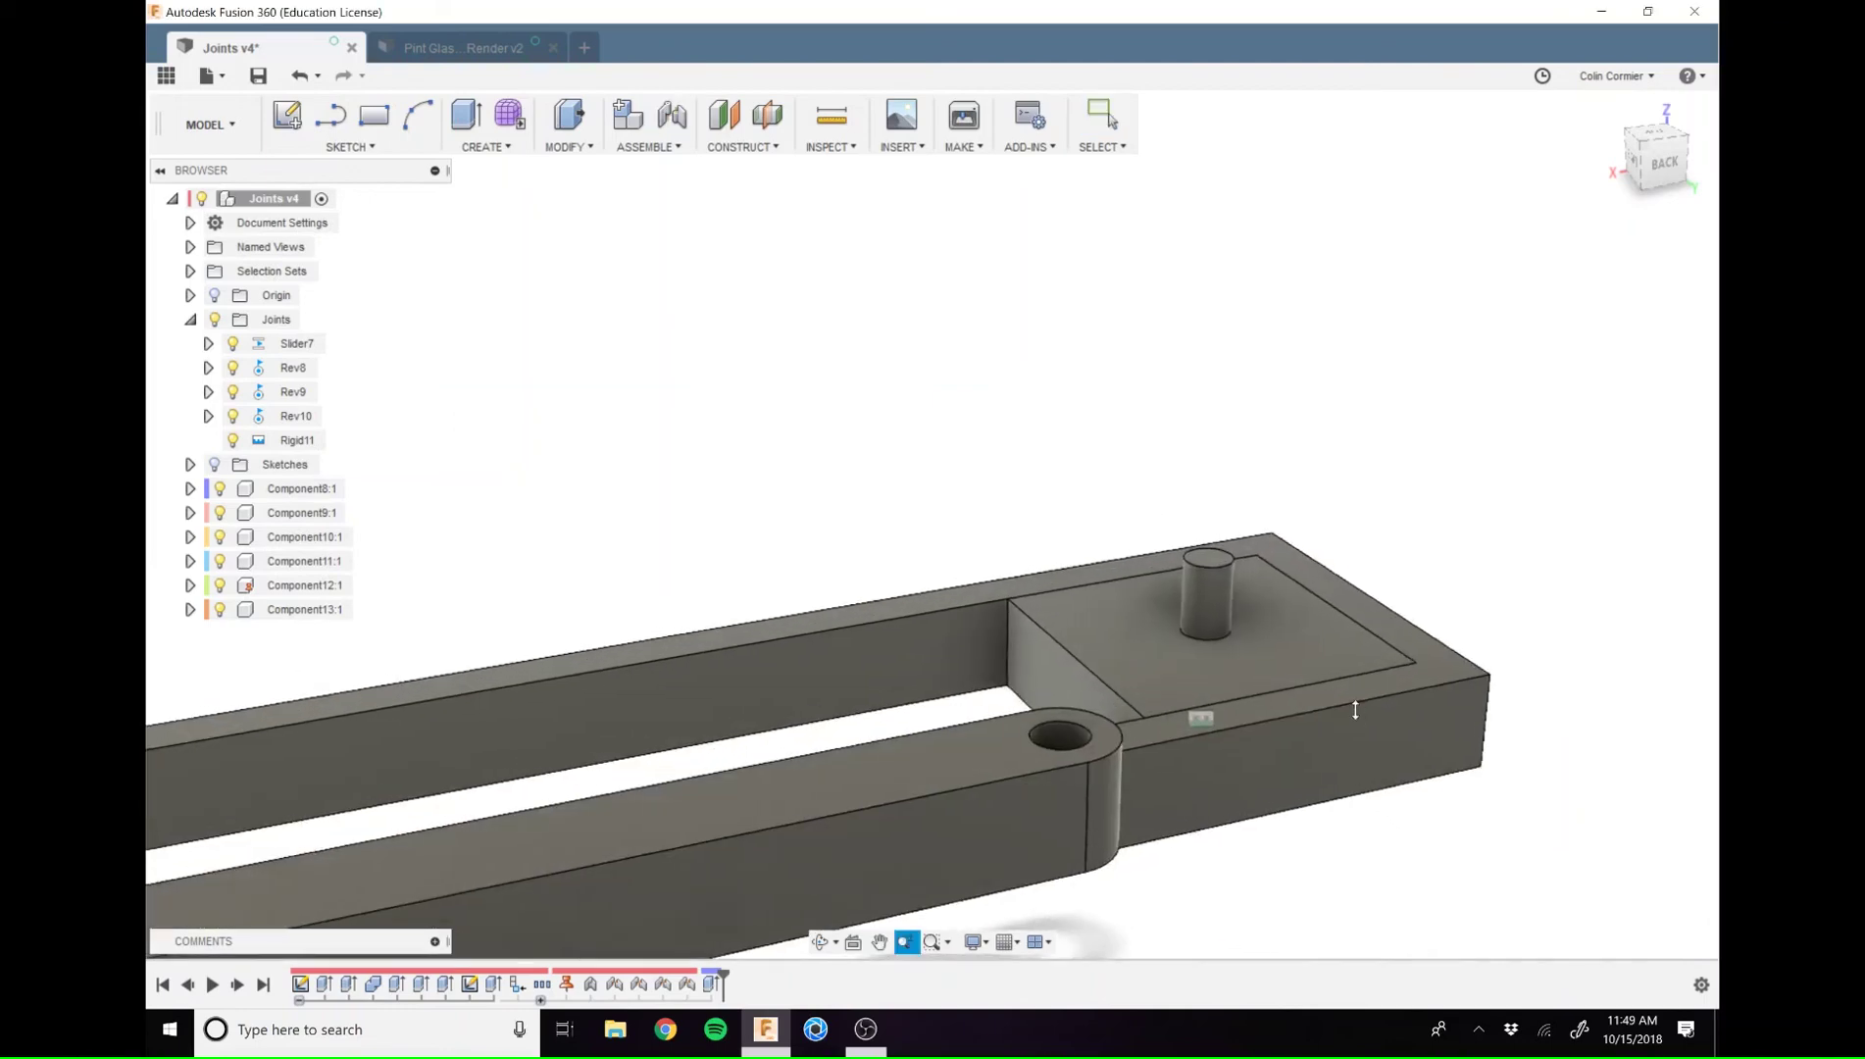
{"action": "key", "text": "i"}
{"action": "left_click", "coordinate": [984, 777]}
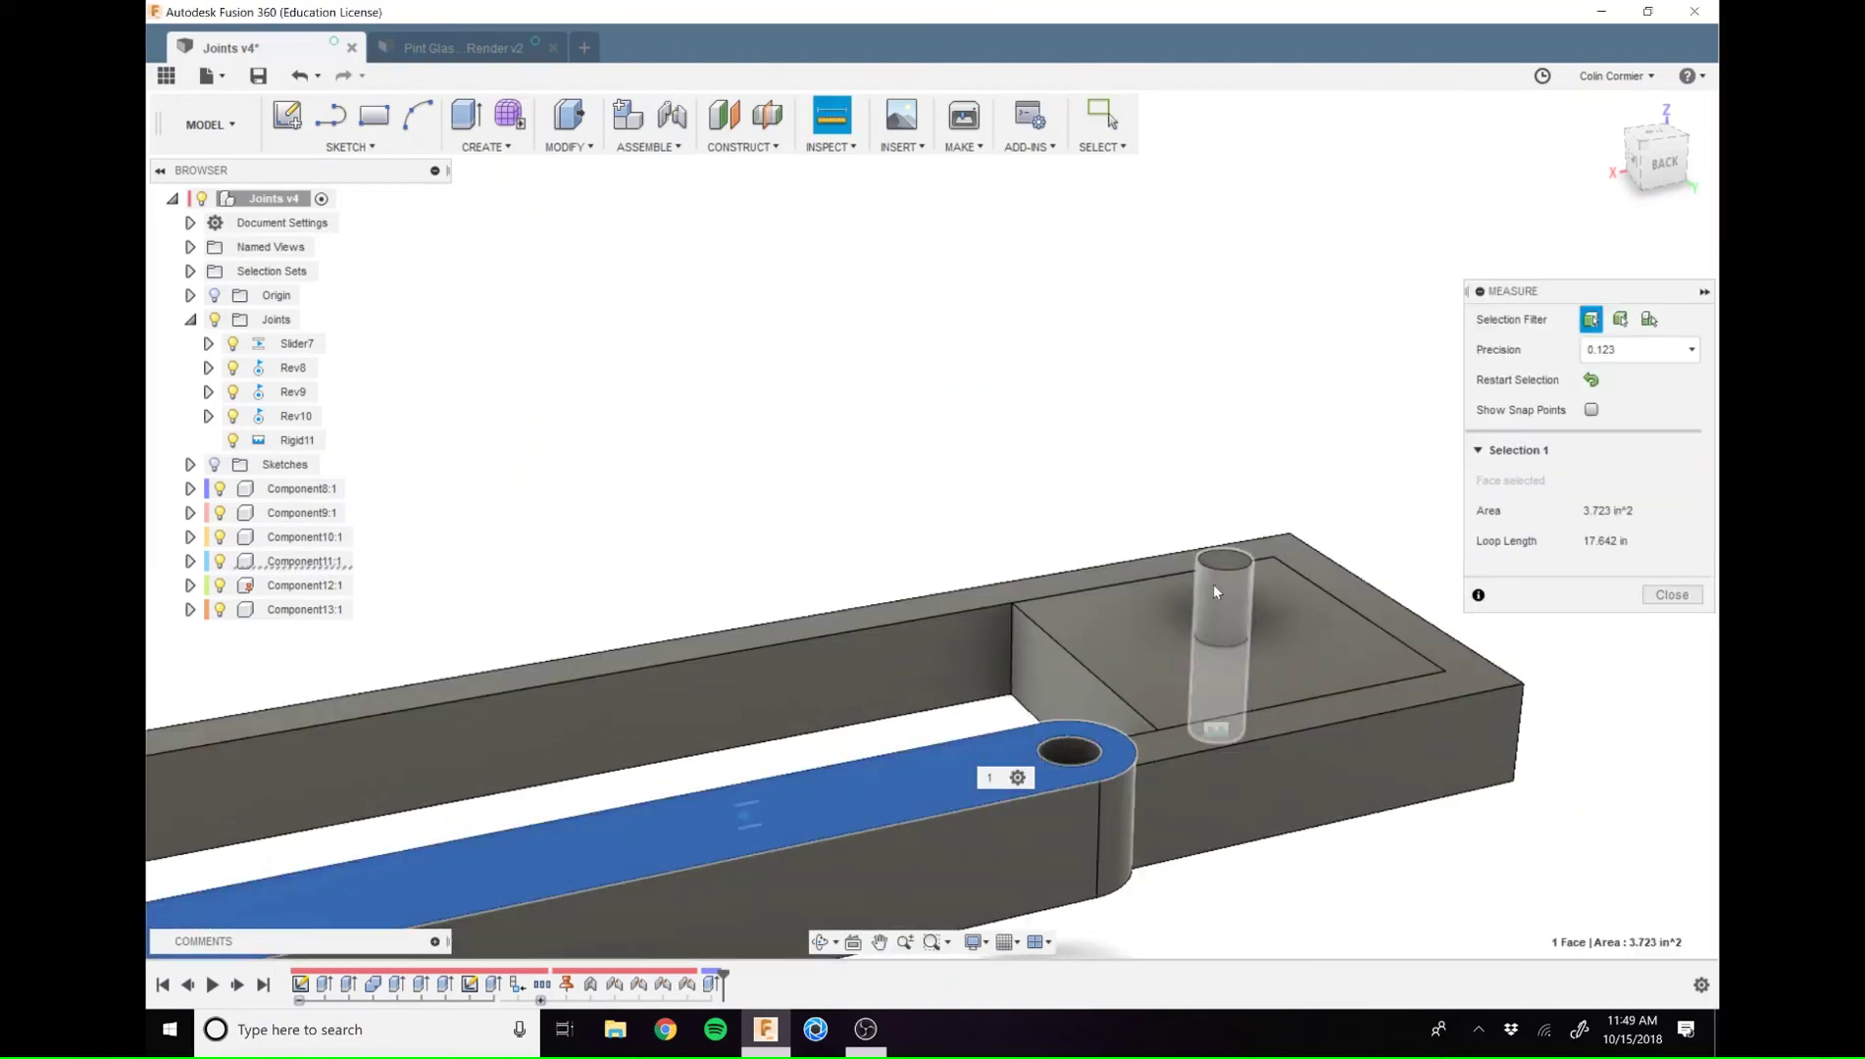
{"action": "left_click", "coordinate": [1222, 565]}
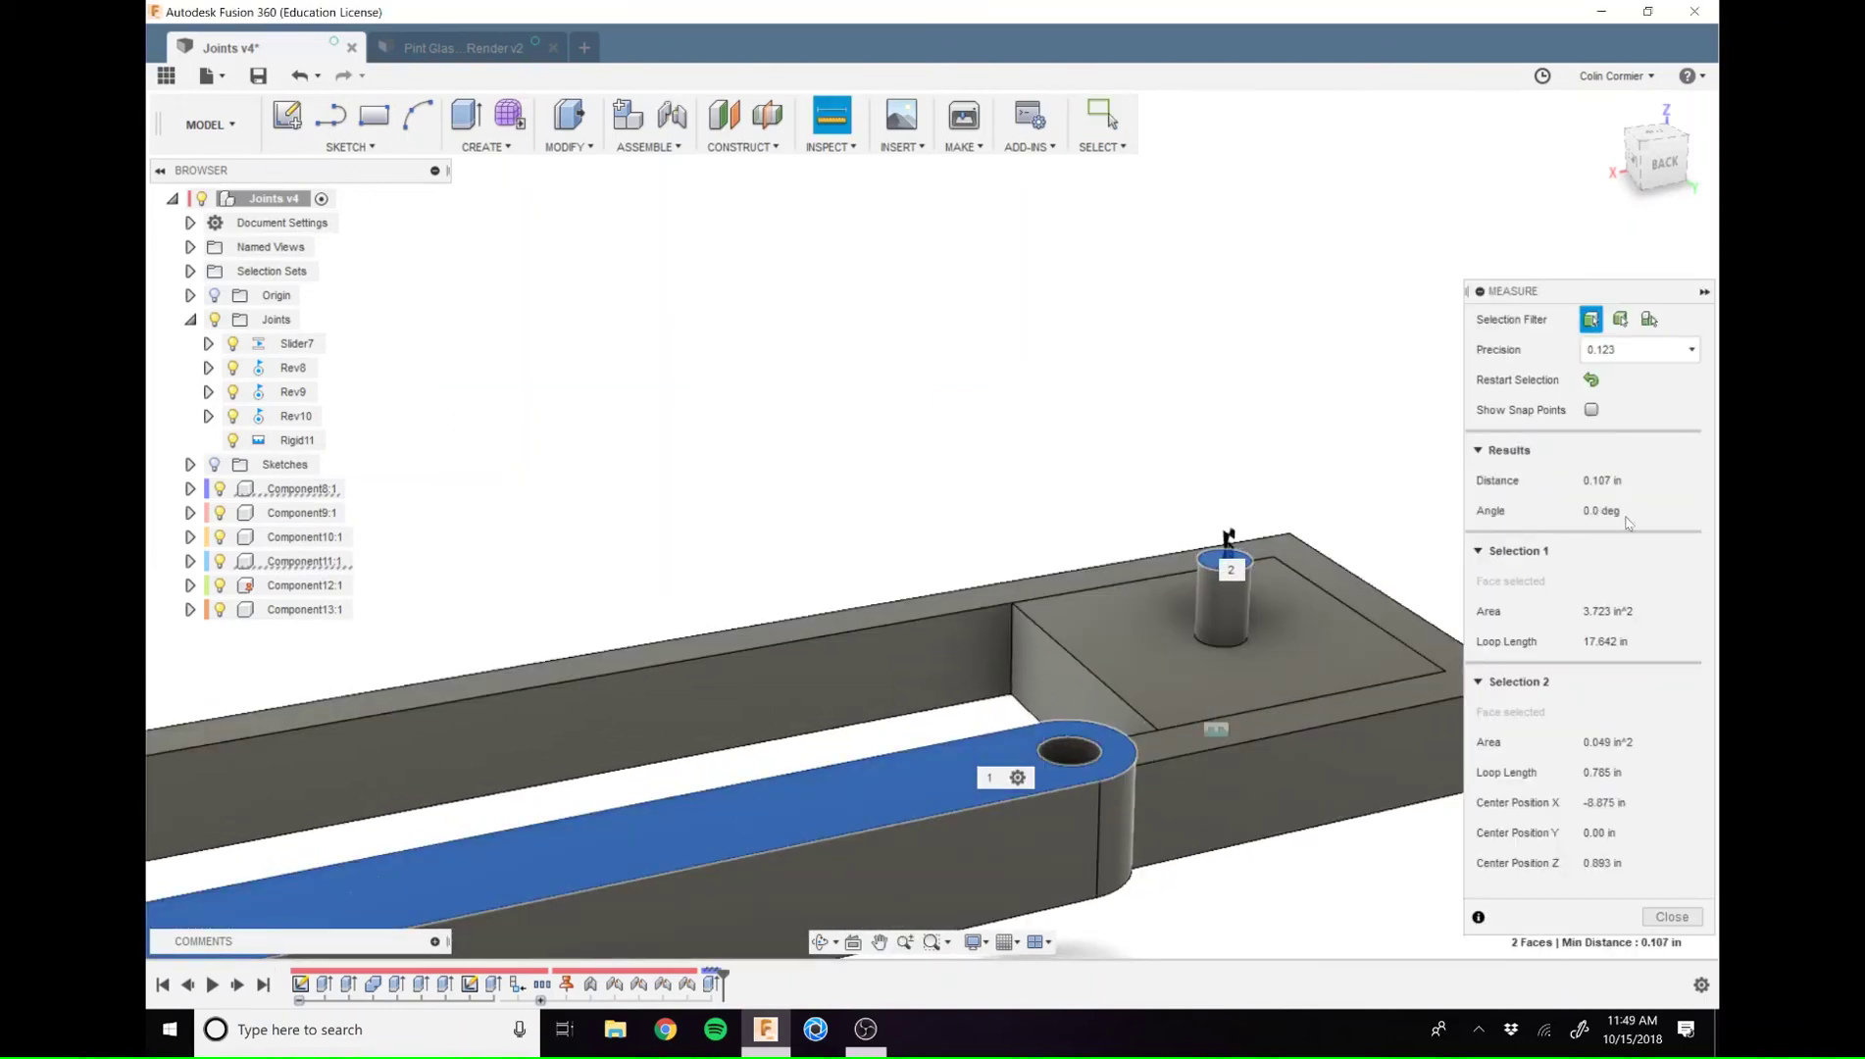
{"action": "left_click", "coordinate": [1604, 353]}
{"action": "left_click", "coordinate": [1634, 575]}
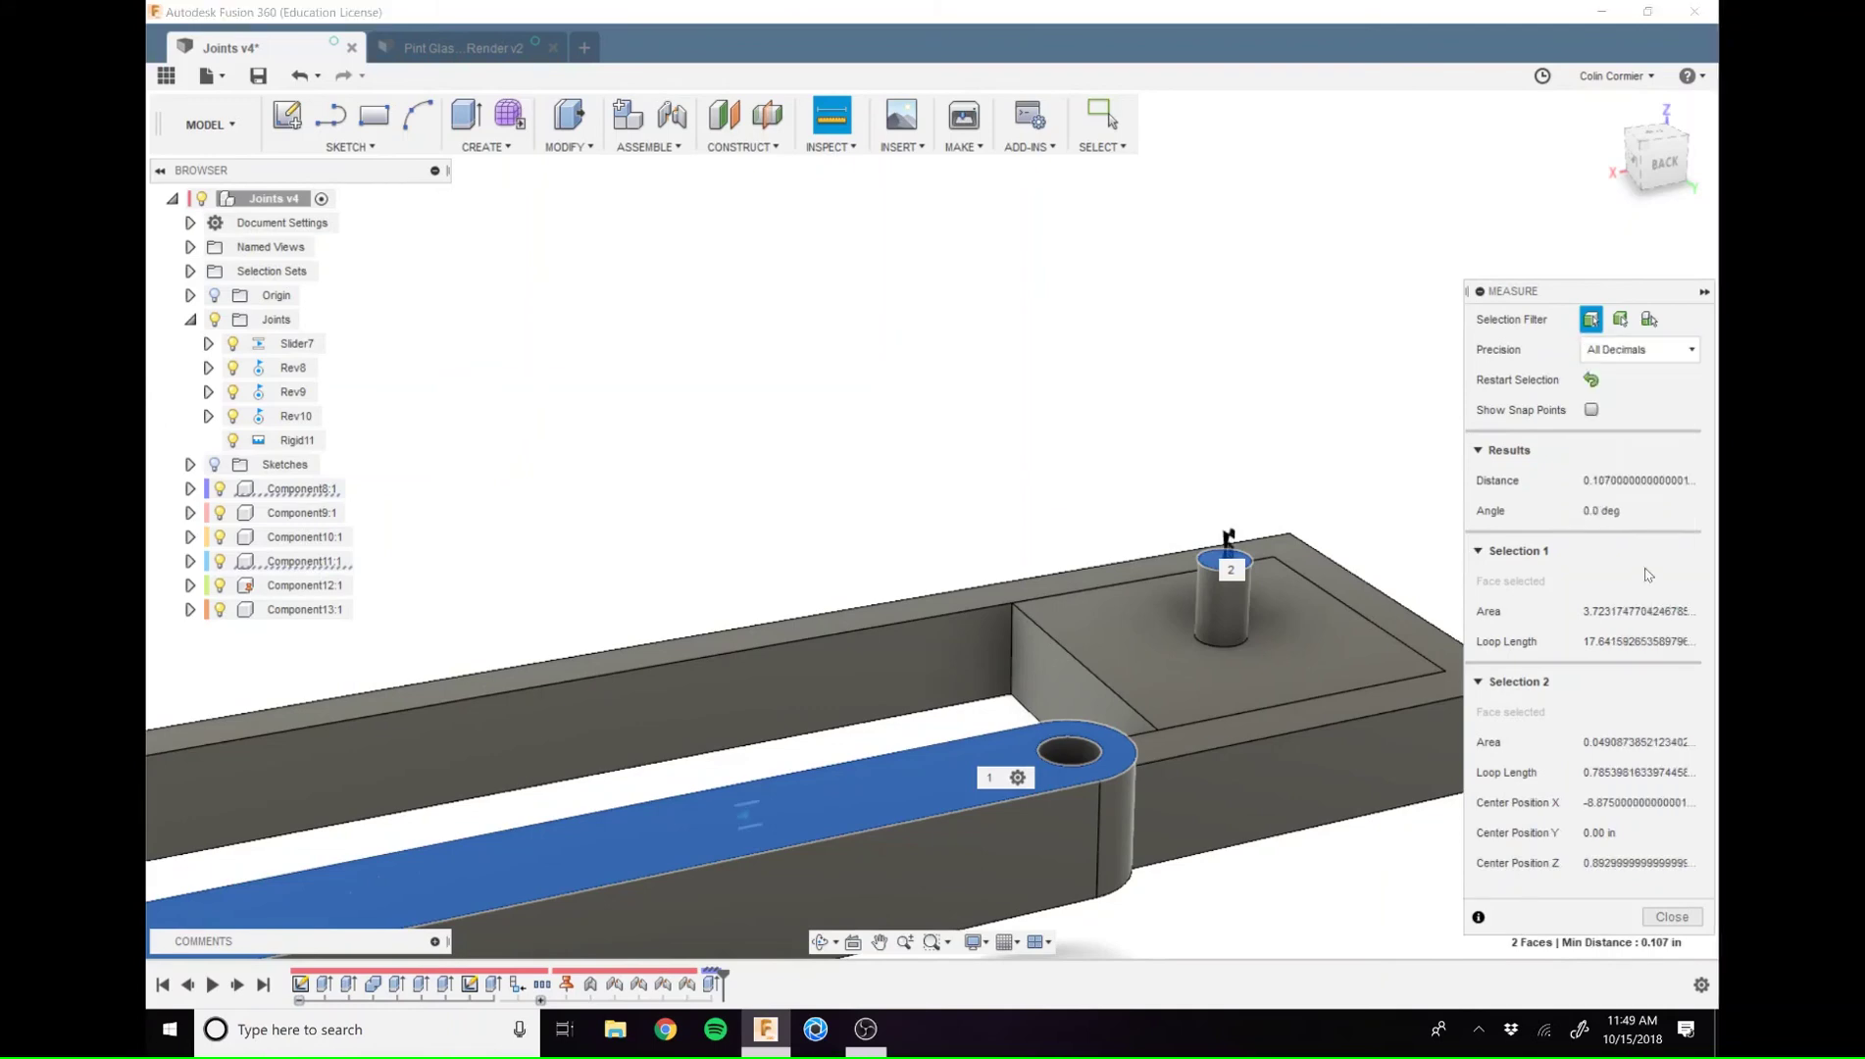
{"action": "left_click", "coordinate": [1672, 916]}
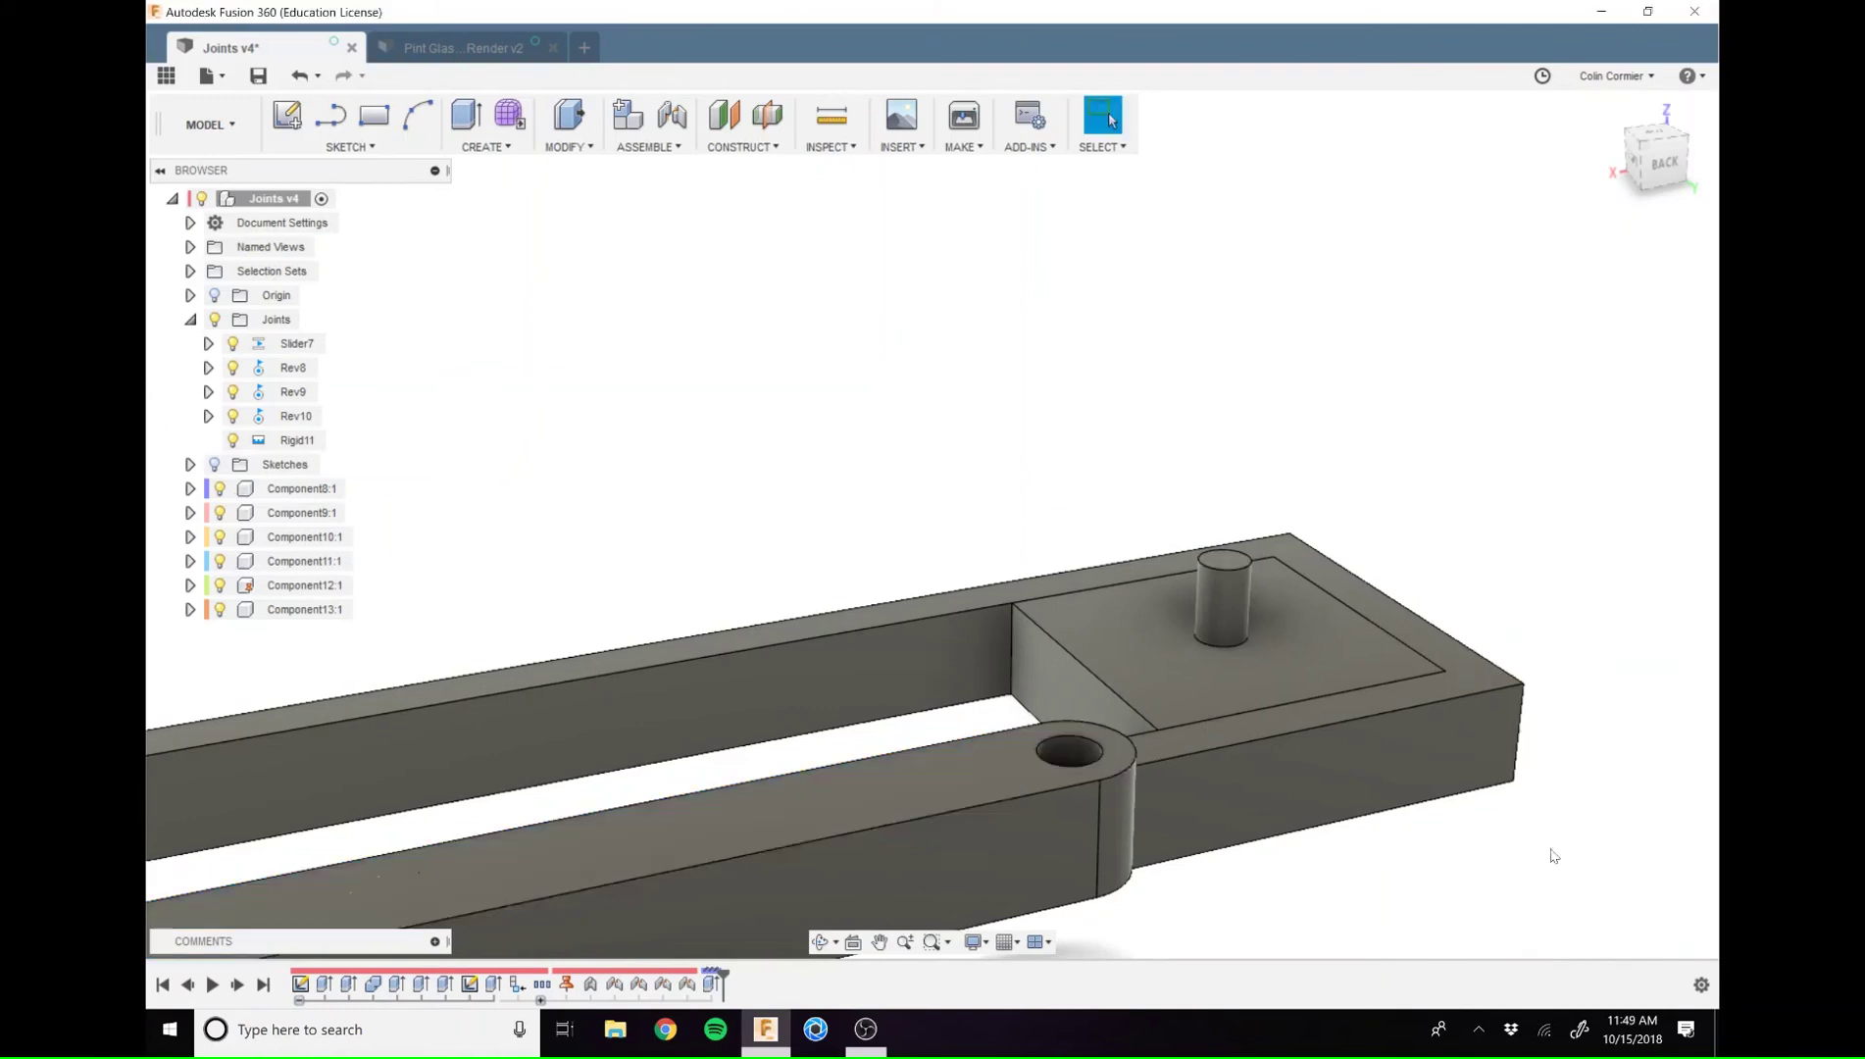
Create a Revolute joint about the Z axis from the link's free-end hole to the top of the block's pin, with a 0.107 in Z offset
{"action": "middle_click_drag", "start_coordinate": [1550, 851], "coordinate": [1545, 742], "text": "shift"}
{"action": "key", "text": "j"}
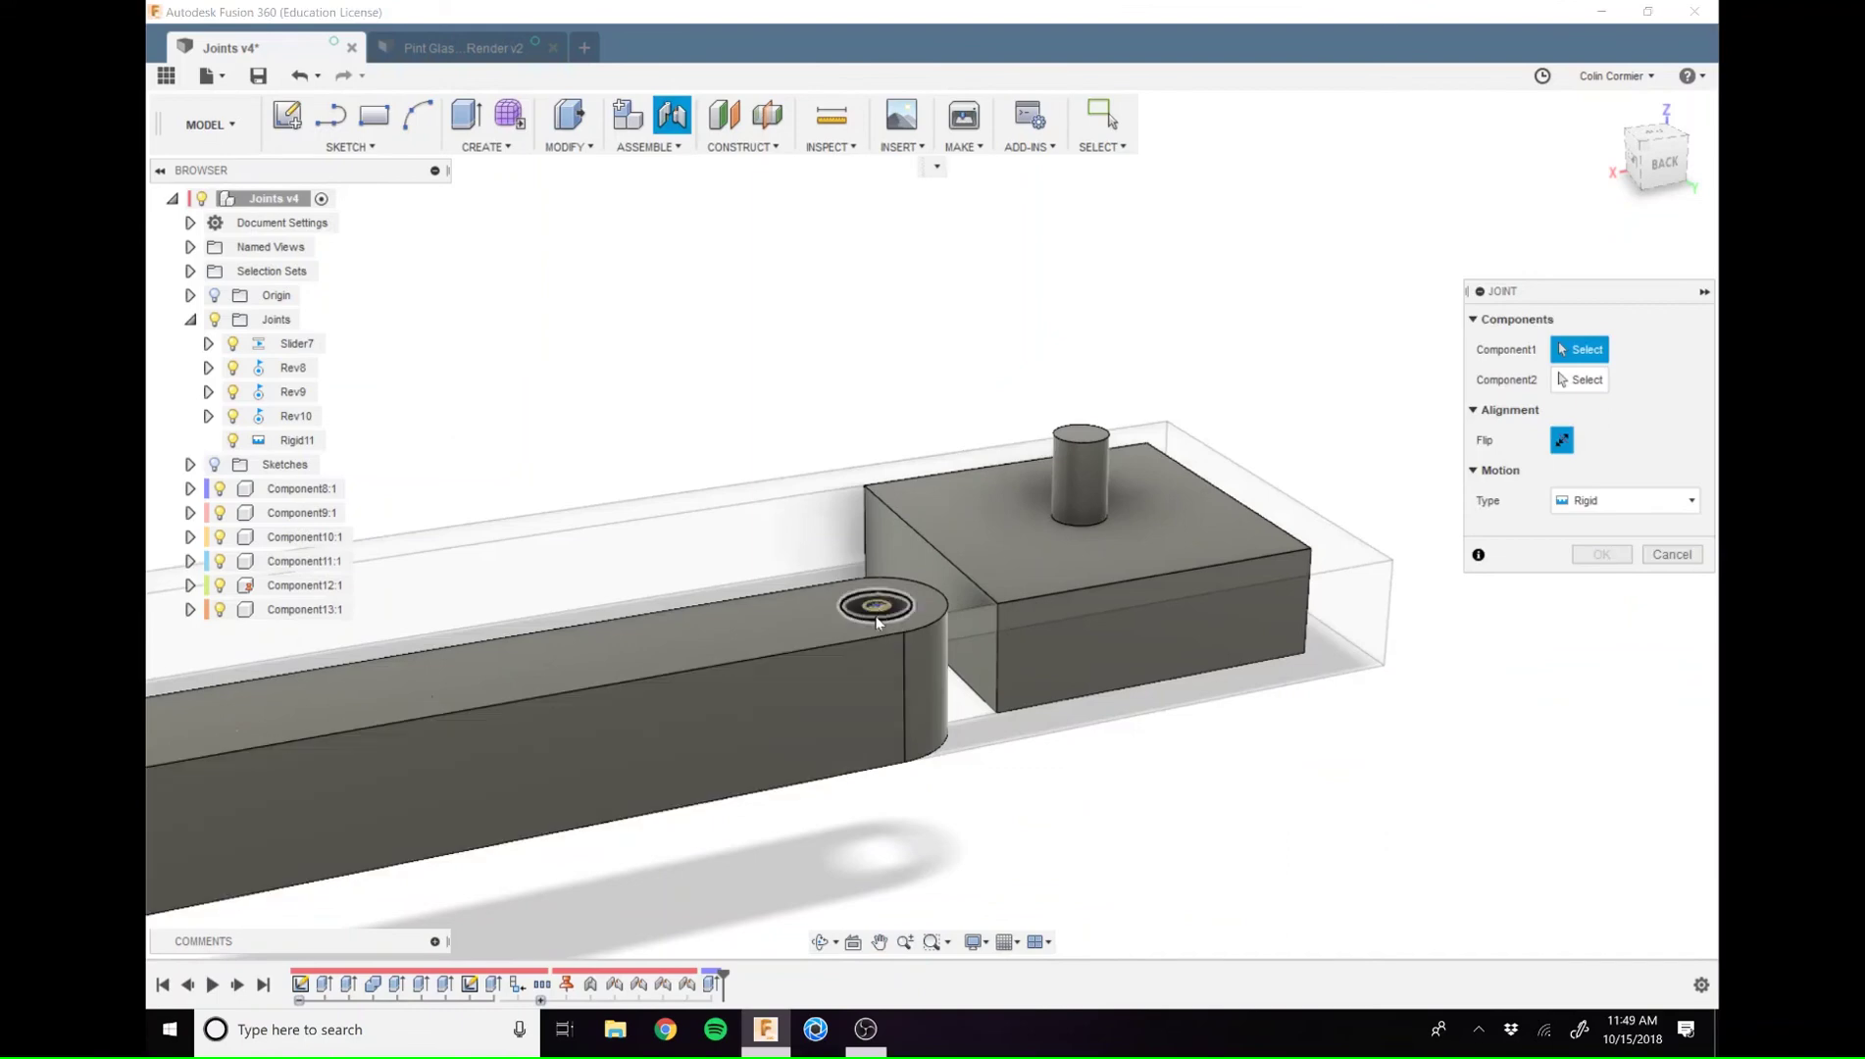
{"action": "left_click", "coordinate": [878, 607]}
{"action": "left_click", "coordinate": [1130, 466]}
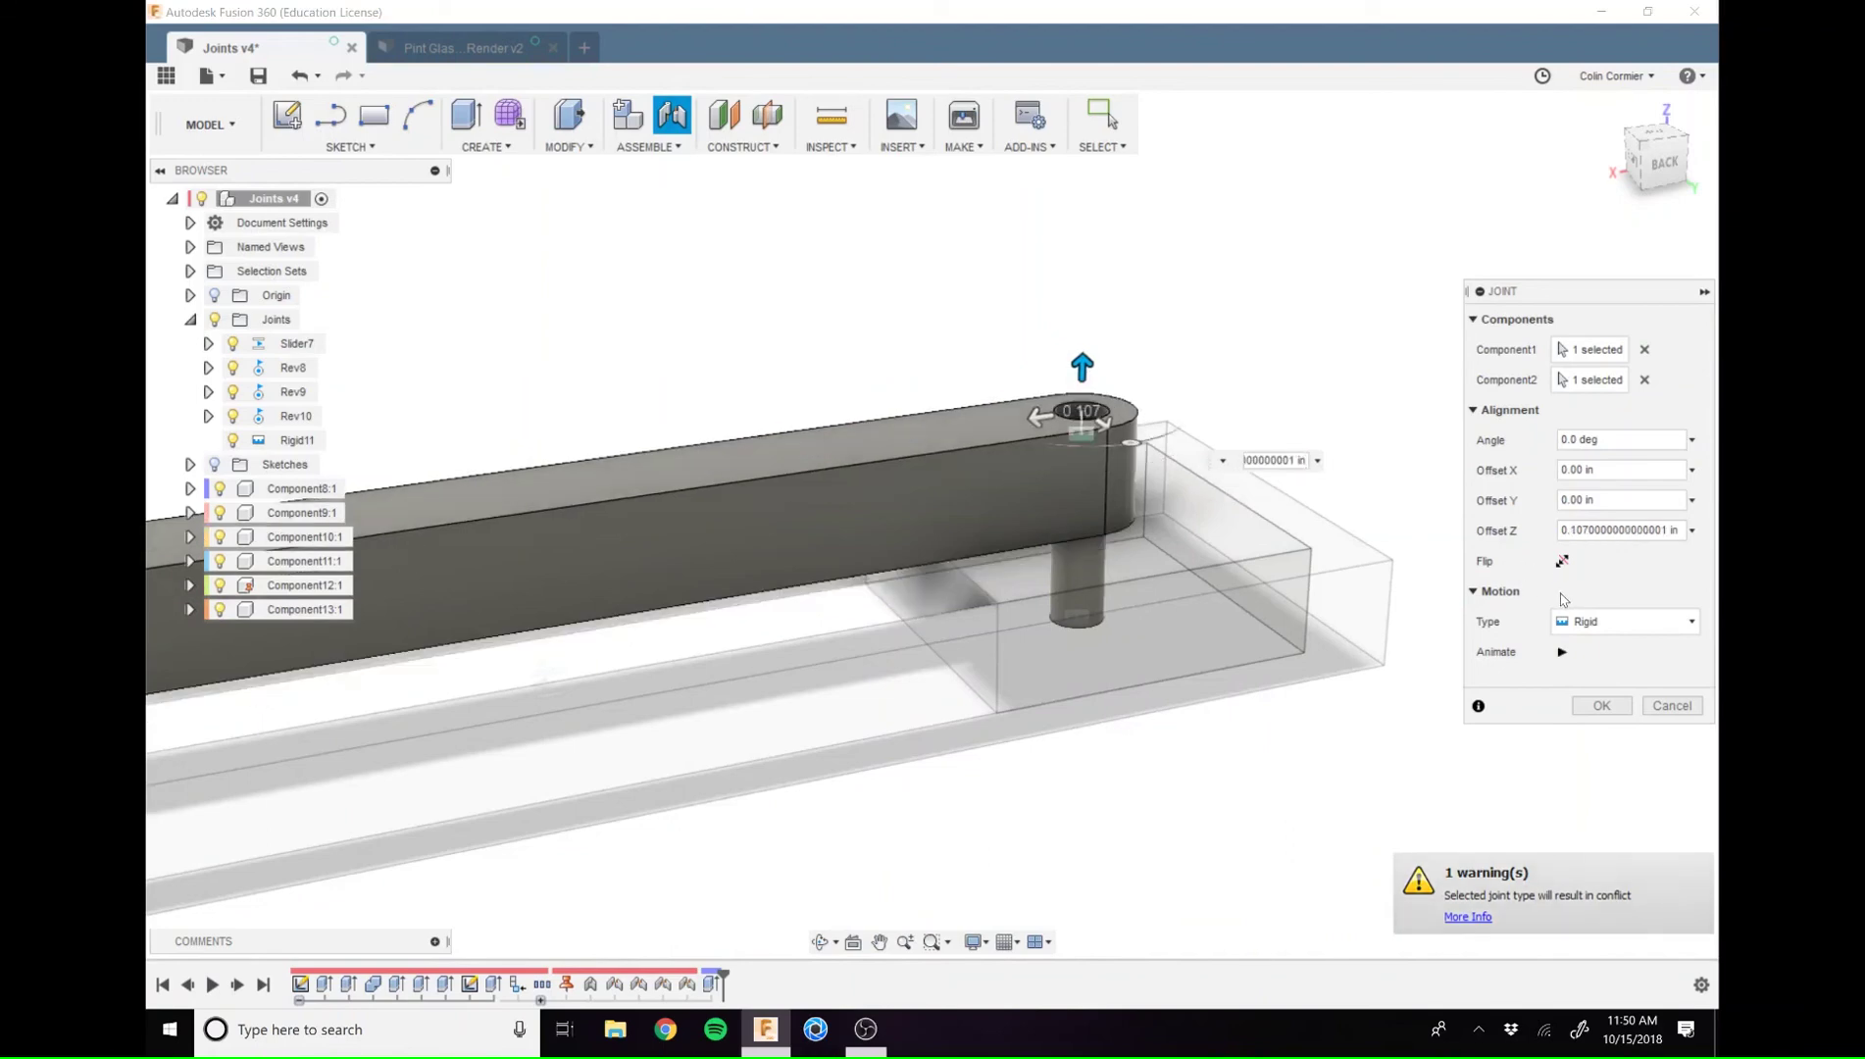
{"action": "key", "text": "Return"}
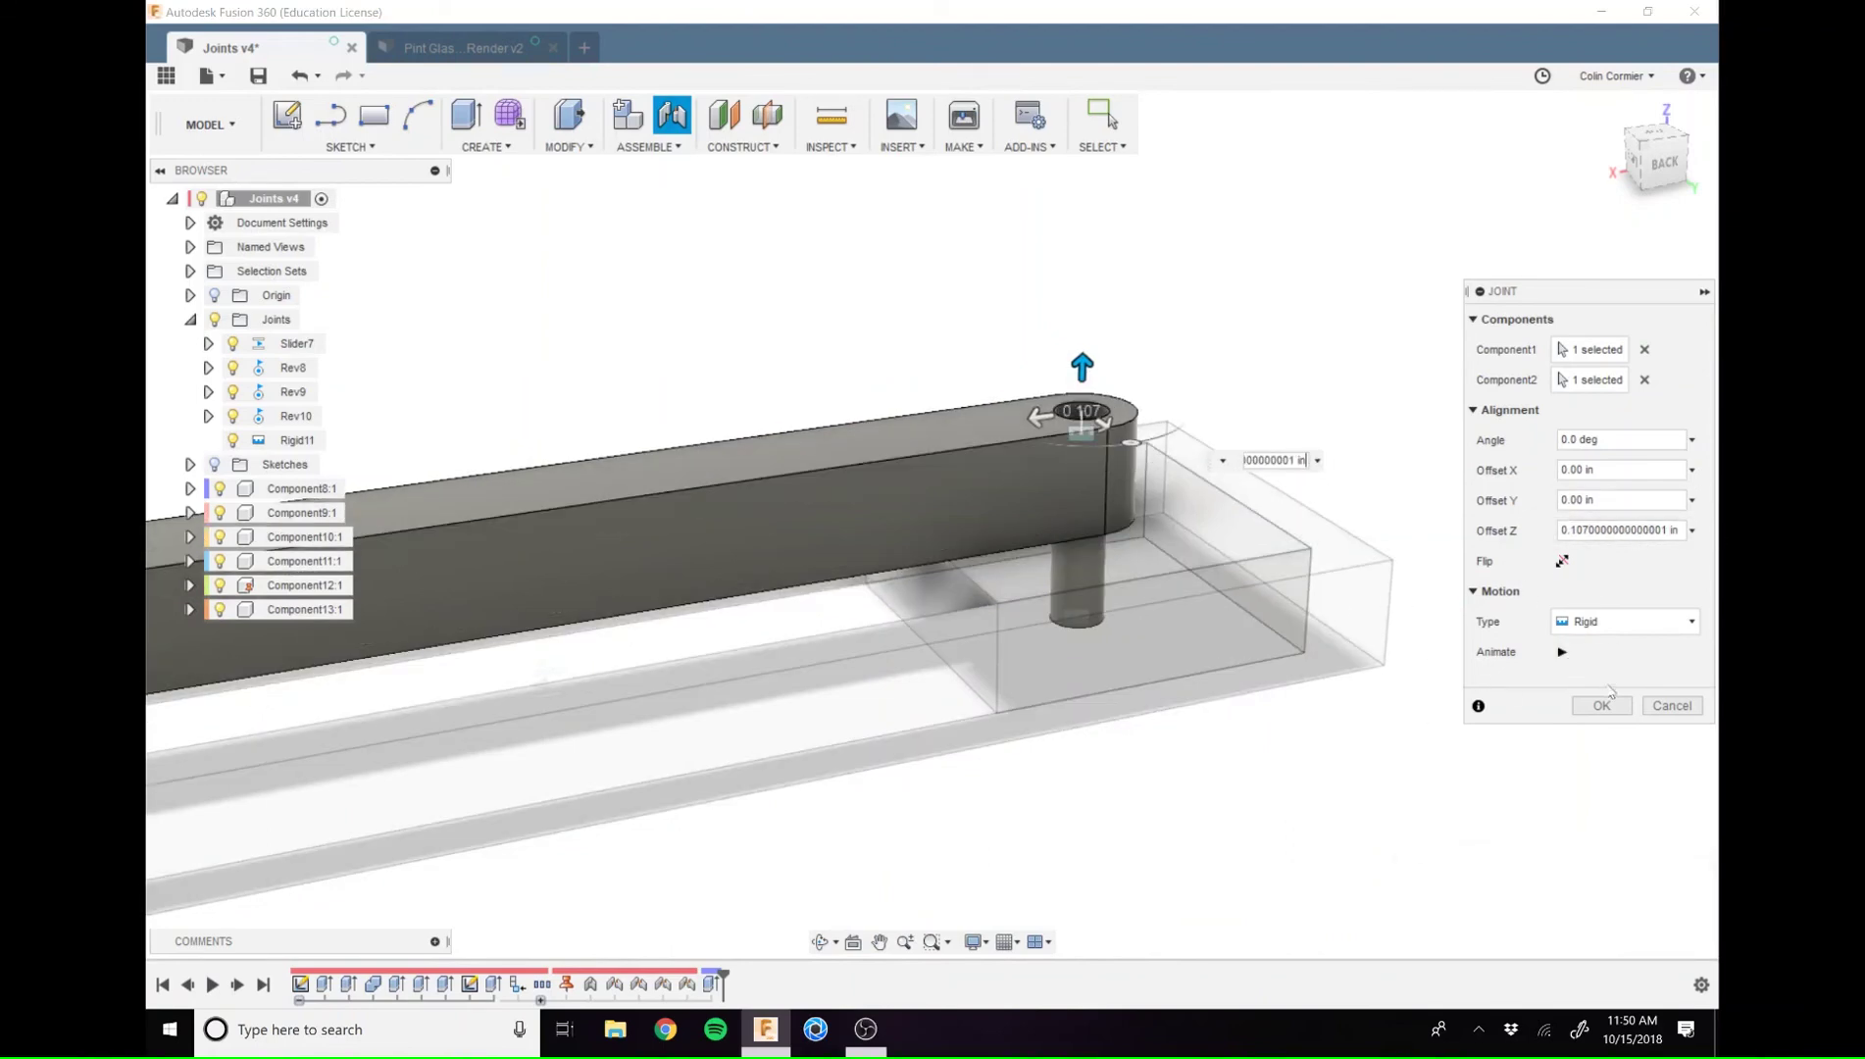
{"action": "left_click", "coordinate": [1625, 621]}
{"action": "left_click", "coordinate": [1604, 652]}
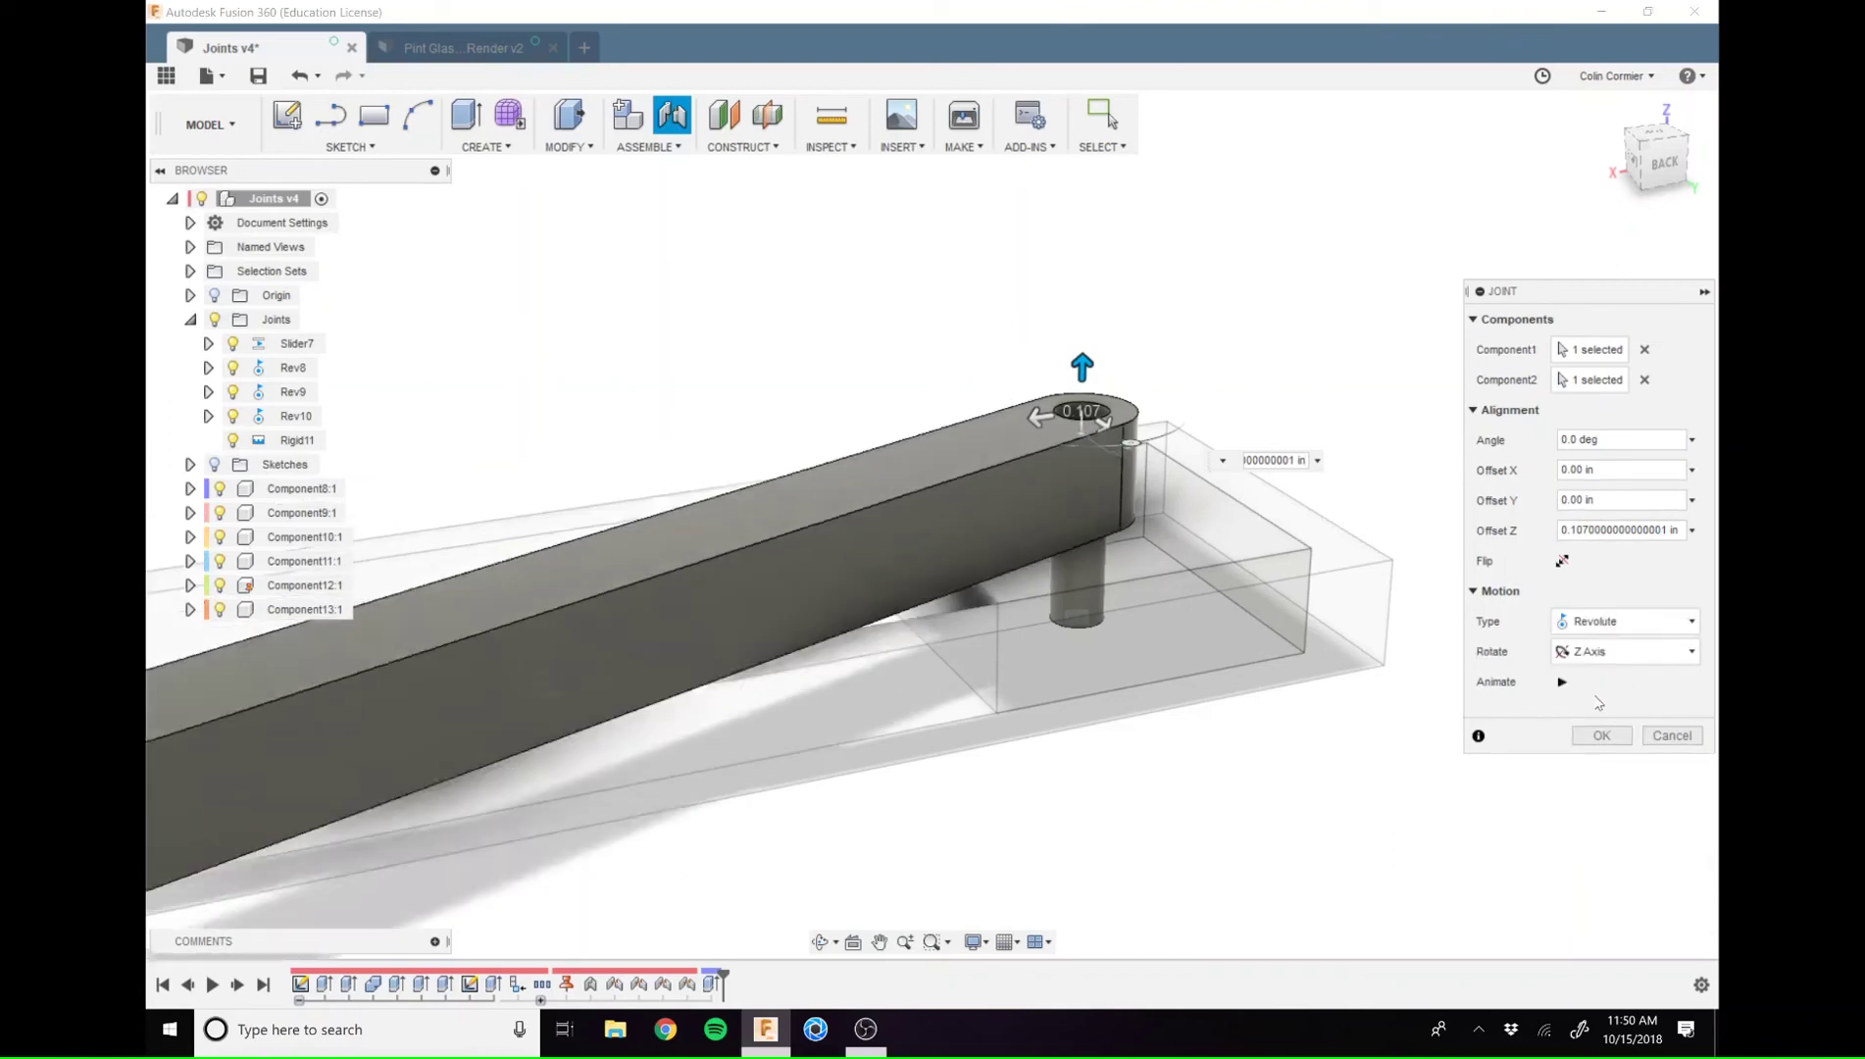
{"action": "left_click", "coordinate": [1602, 737]}
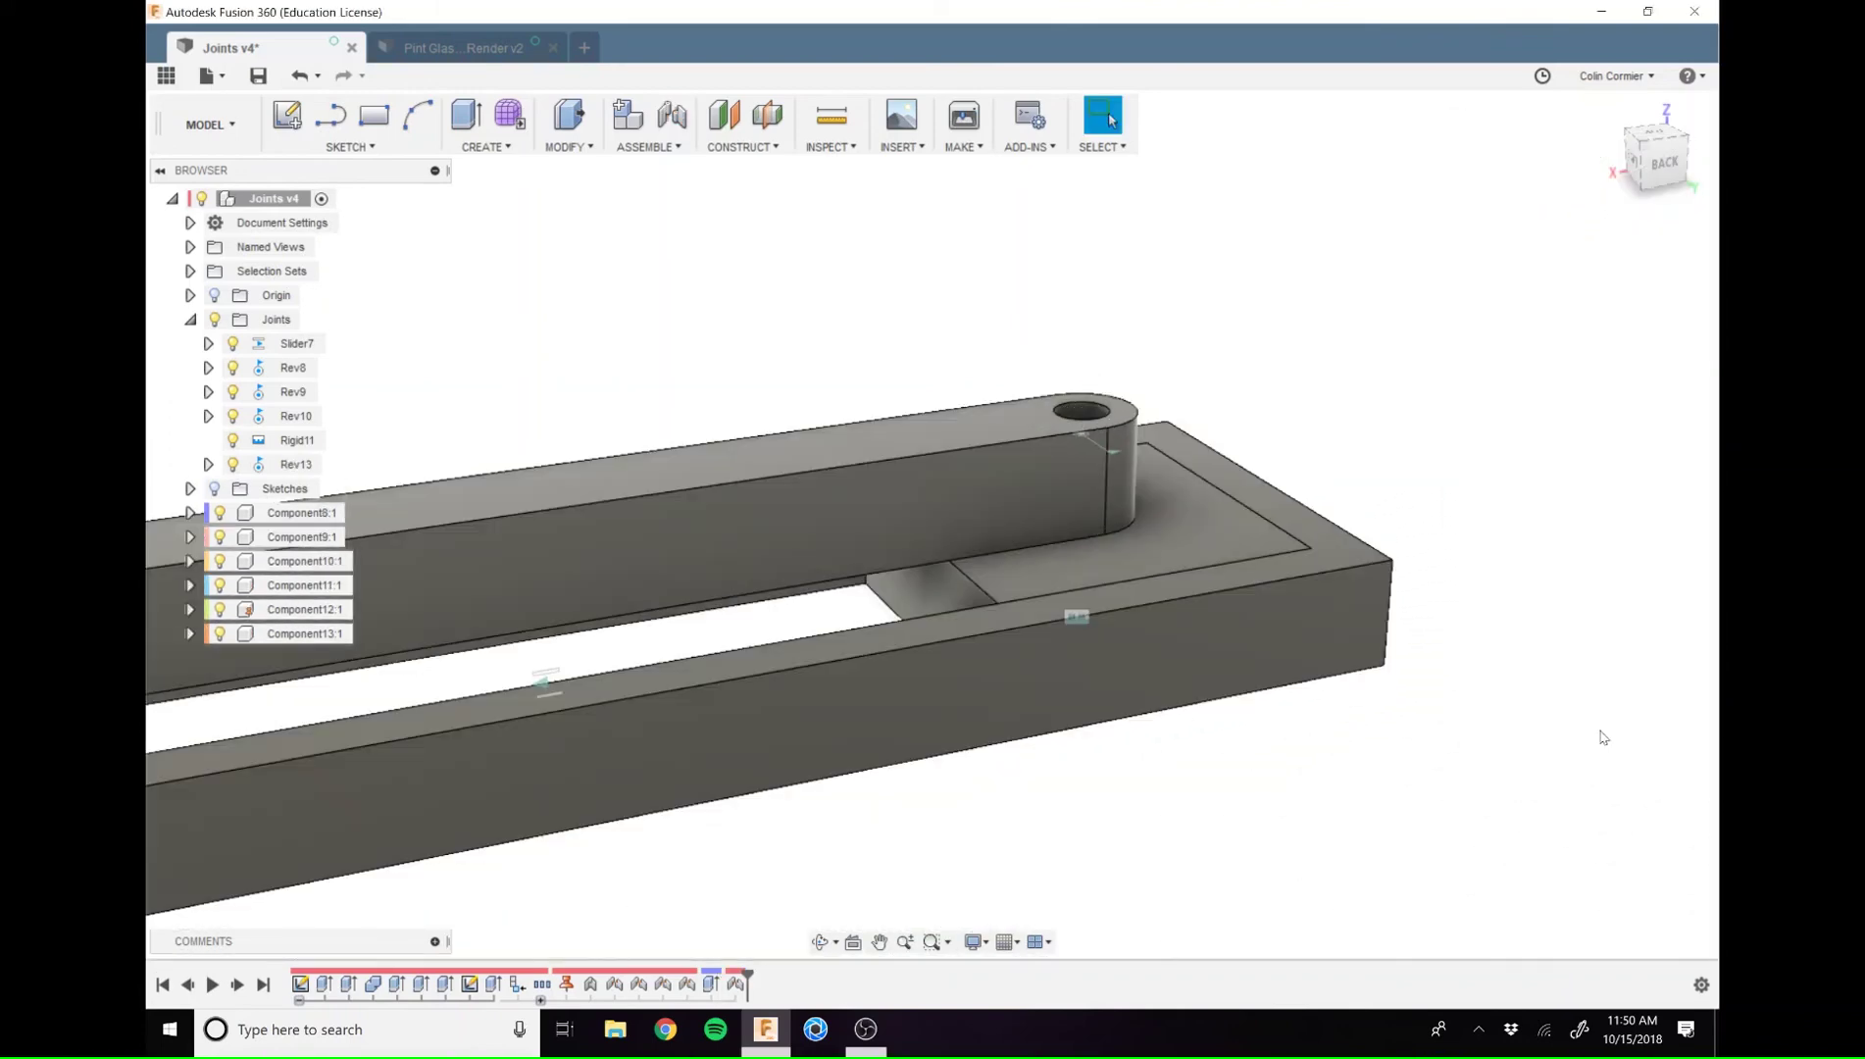
Turn the disc by moving the linkage and examine how the link and slider block travel from several angles
{"action": "middle_click_drag", "start_coordinate": [1477, 519], "coordinate": [1129, 693], "text": "shift"}
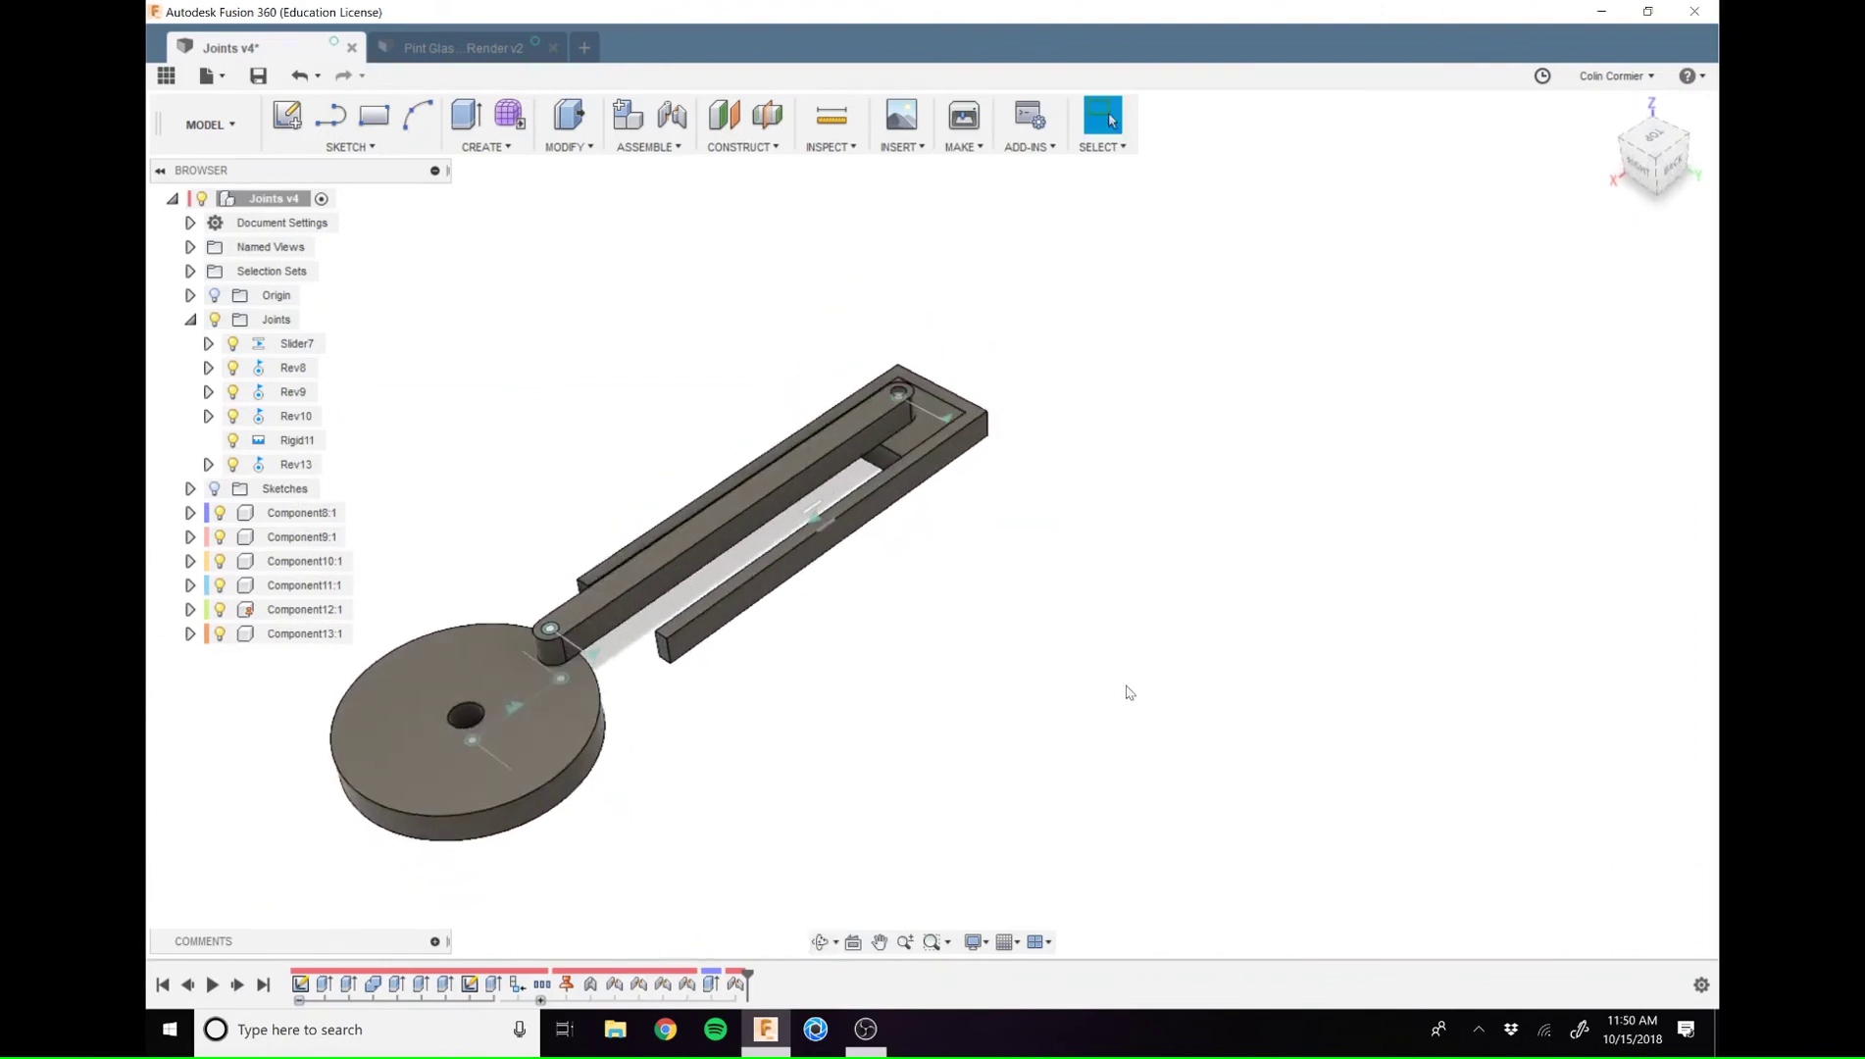
{"action": "mouse_move", "coordinate": [555, 648]}
{"action": "left_mouse_down"}
{"action": "mouse_move", "coordinate": [583, 621]}
{"action": "mouse_move", "coordinate": [512, 583]}
{"action": "mouse_move", "coordinate": [412, 667]}
{"action": "mouse_move", "coordinate": [660, 636]}
{"action": "mouse_move", "coordinate": [492, 611]}
{"action": "mouse_move", "coordinate": [641, 833]}
{"action": "mouse_move", "coordinate": [625, 612]}
{"action": "mouse_move", "coordinate": [569, 906]}
{"action": "mouse_move", "coordinate": [550, 628]}
{"action": "mouse_move", "coordinate": [637, 867]}
{"action": "mouse_move", "coordinate": [758, 667]}
{"action": "mouse_move", "coordinate": [544, 793]}
{"action": "mouse_move", "coordinate": [737, 767]}
{"action": "mouse_move", "coordinate": [588, 638]}
{"action": "left_mouse_up"}
{"action": "middle_click_drag", "start_coordinate": [589, 637], "coordinate": [1332, 706], "text": "shift"}
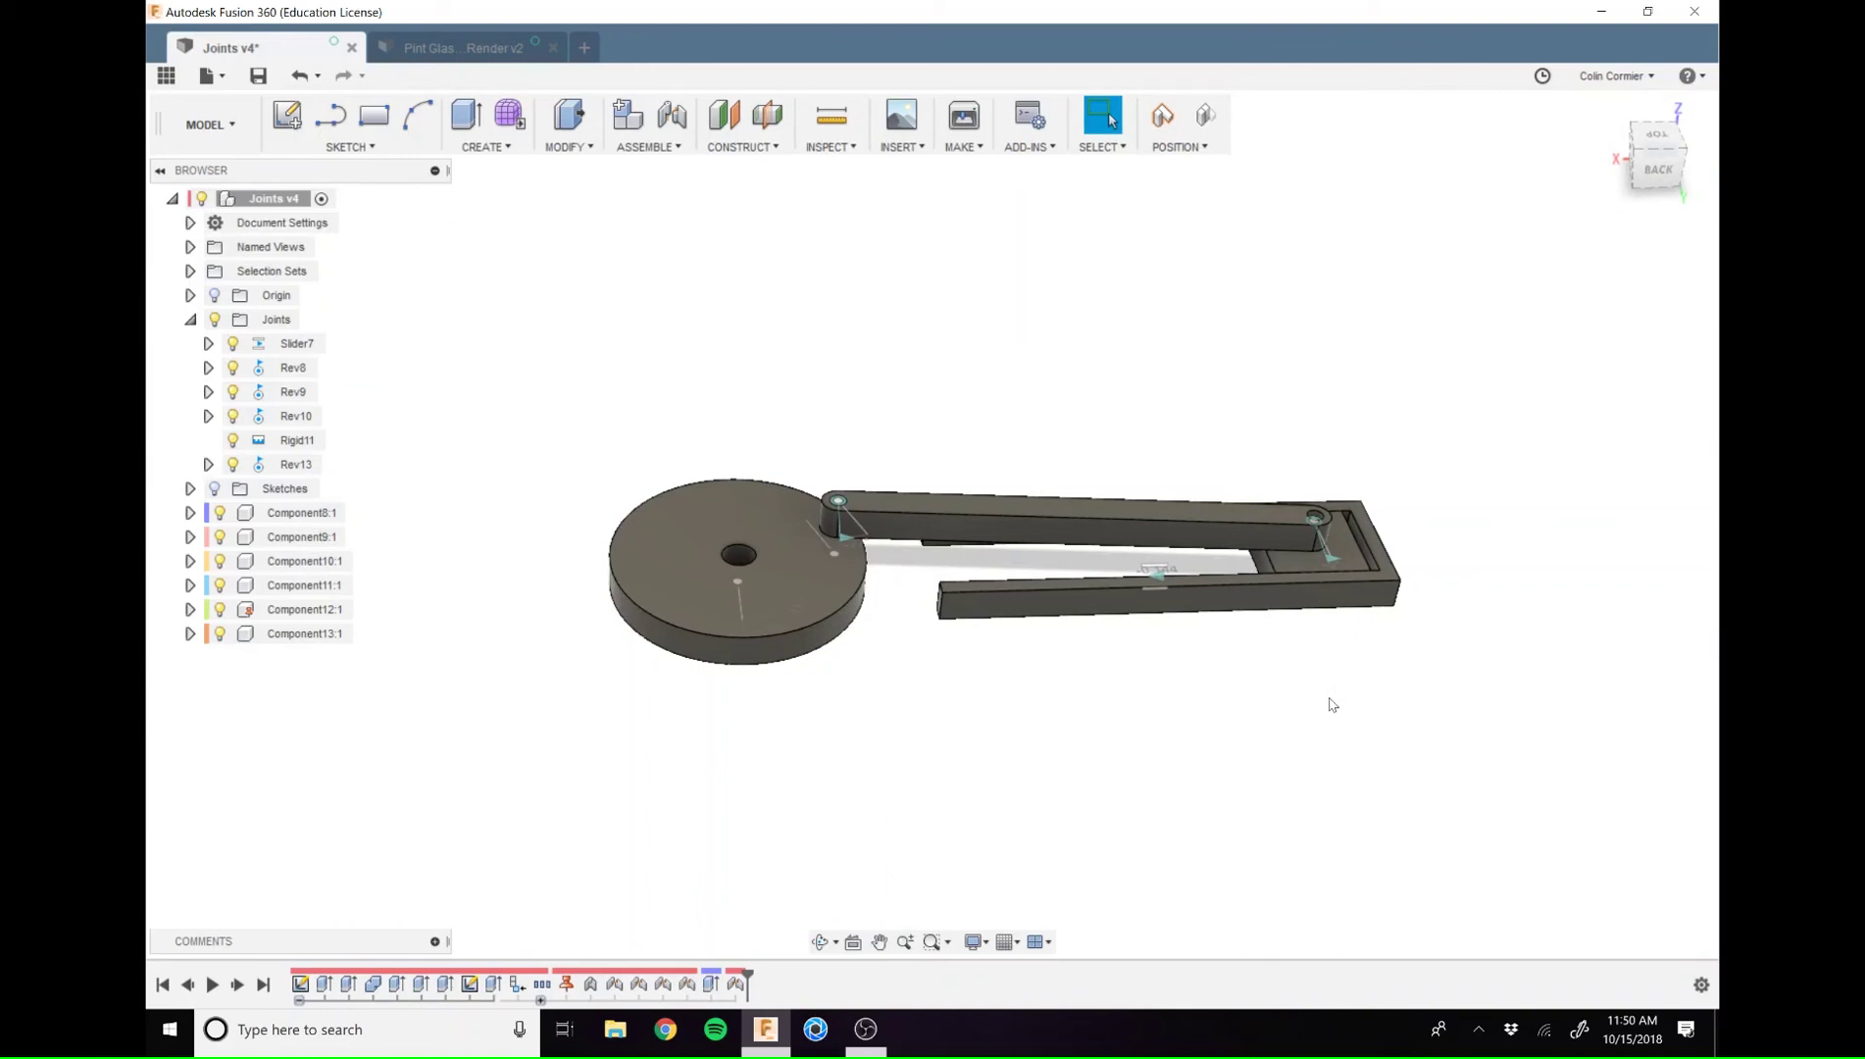
{"action": "mouse_move", "coordinate": [1138, 734]}
{"action": "middle_mouse_down", "text": "shift"}
{"action": "mouse_move", "coordinate": [1166, 770]}
{"action": "mouse_move", "coordinate": [1160, 738]}
{"action": "middle_mouse_up", "text": "shift"}
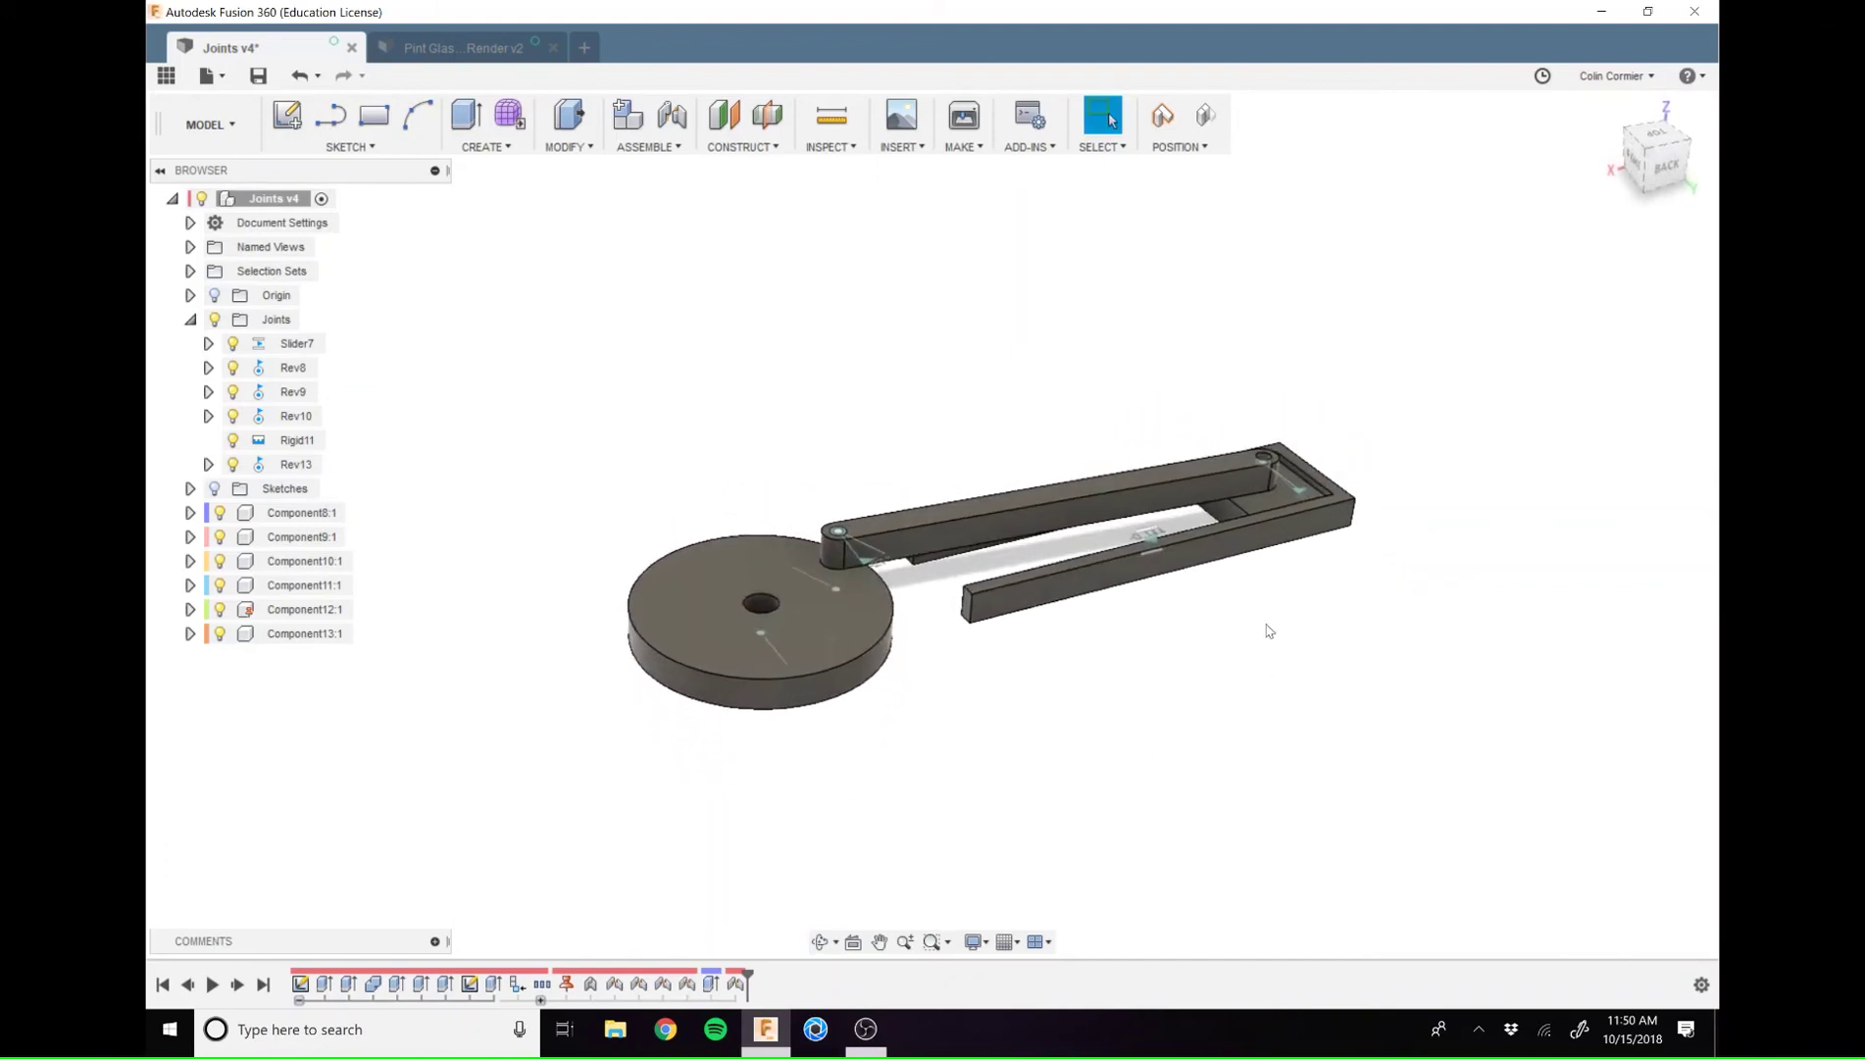
{"action": "scroll", "coordinate": [1275, 627], "scroll_direction": "up", "scroll_amount": 5}
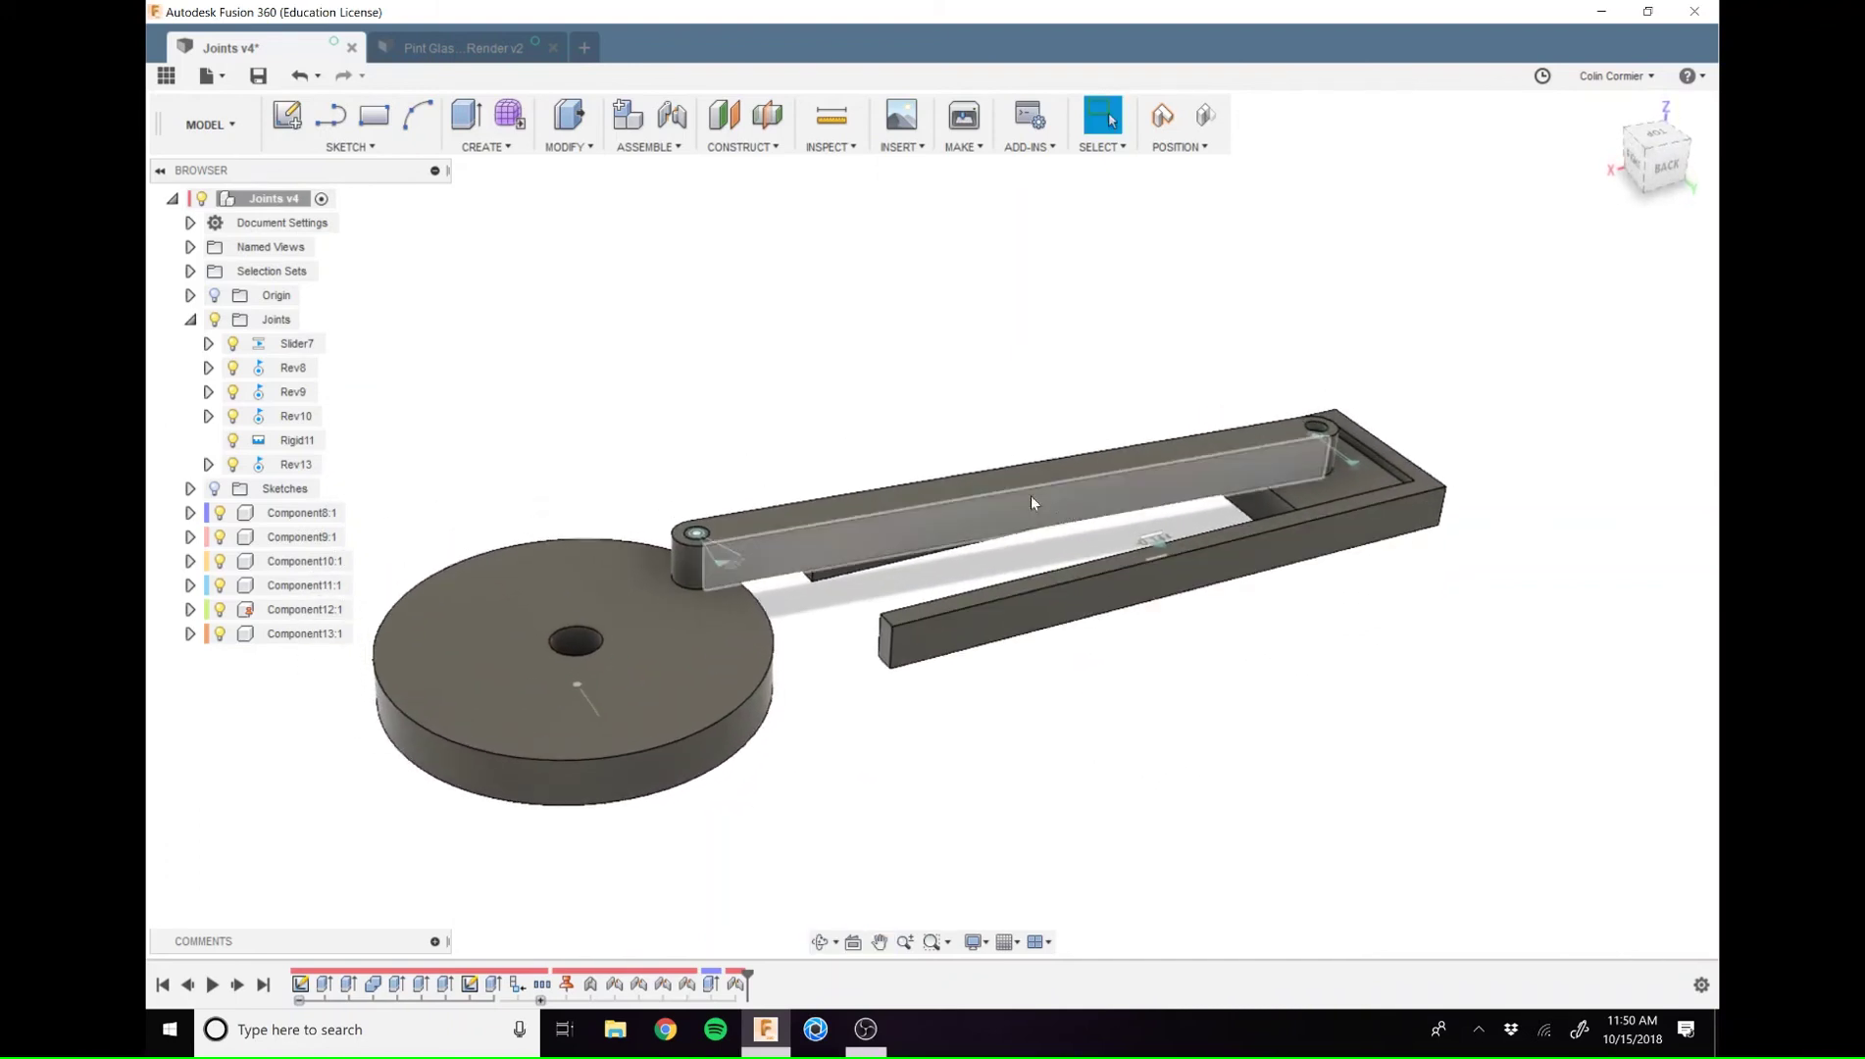
{"action": "left_click_drag", "start_coordinate": [829, 537], "coordinate": [1145, 714]}
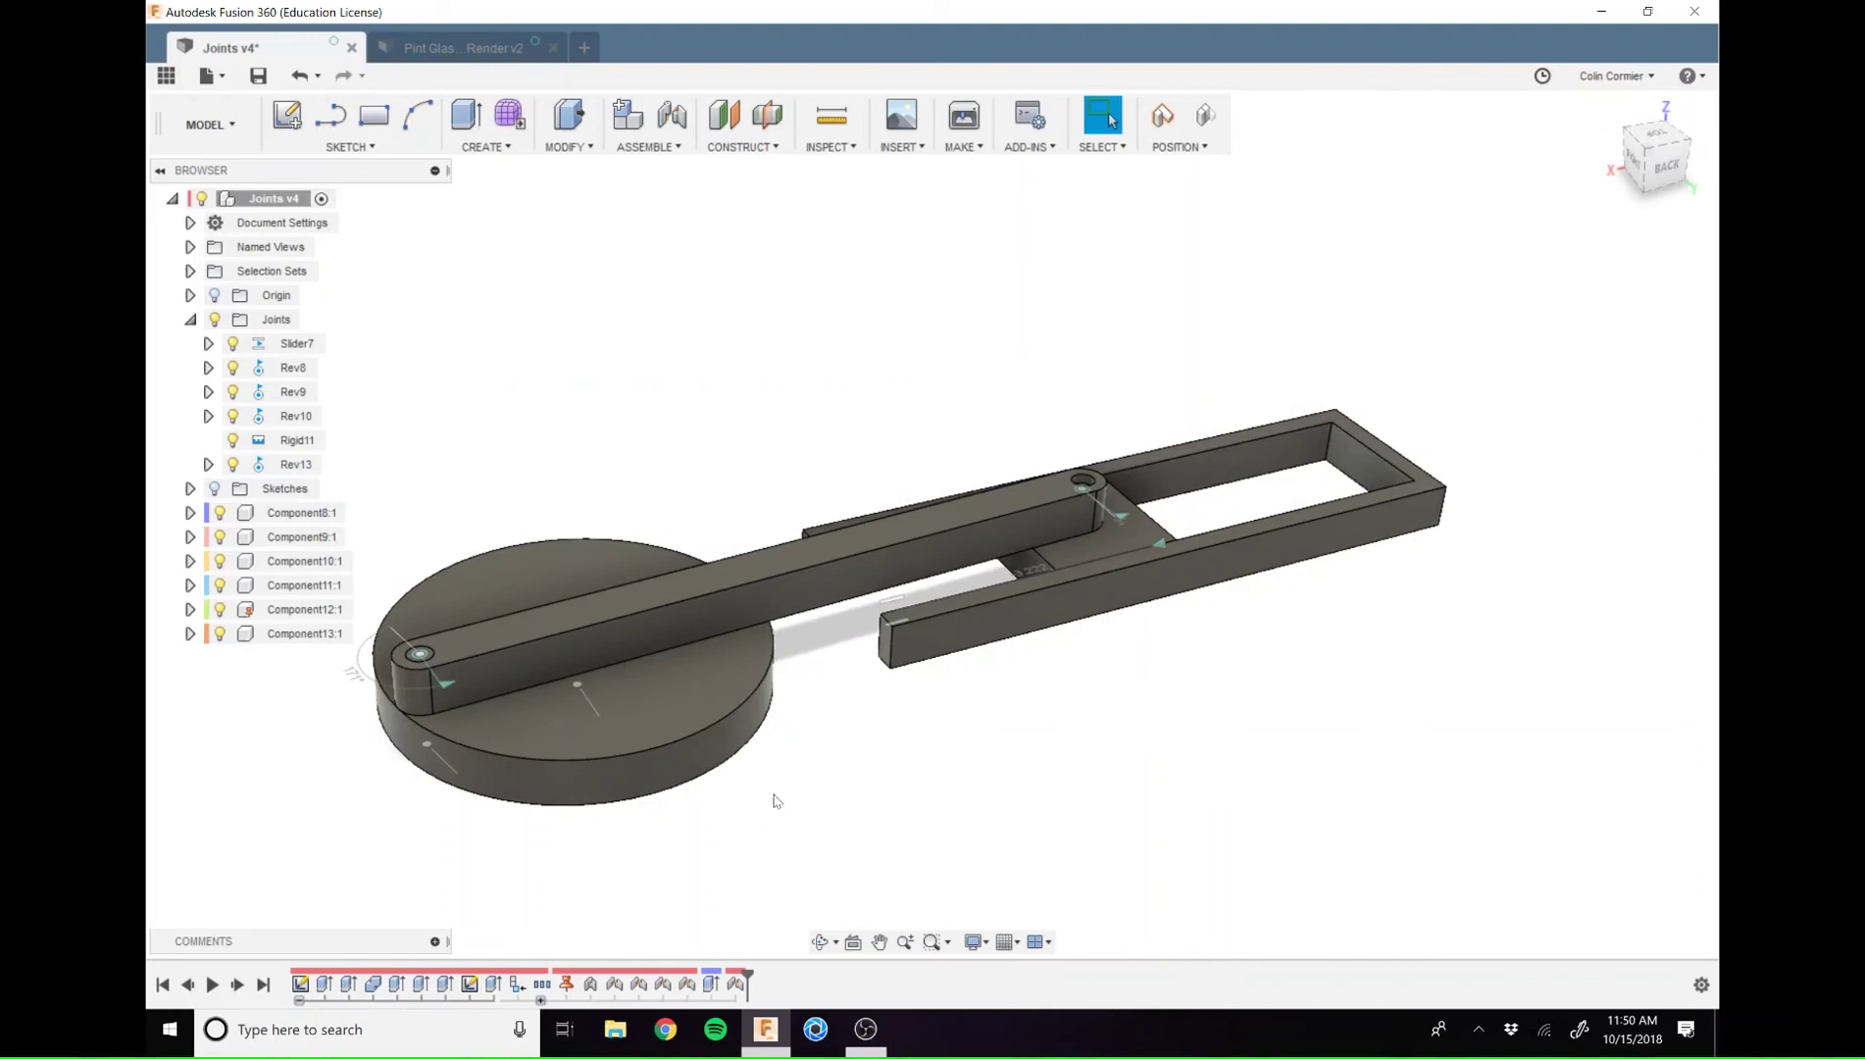
{"action": "left_click", "coordinate": [633, 145]}
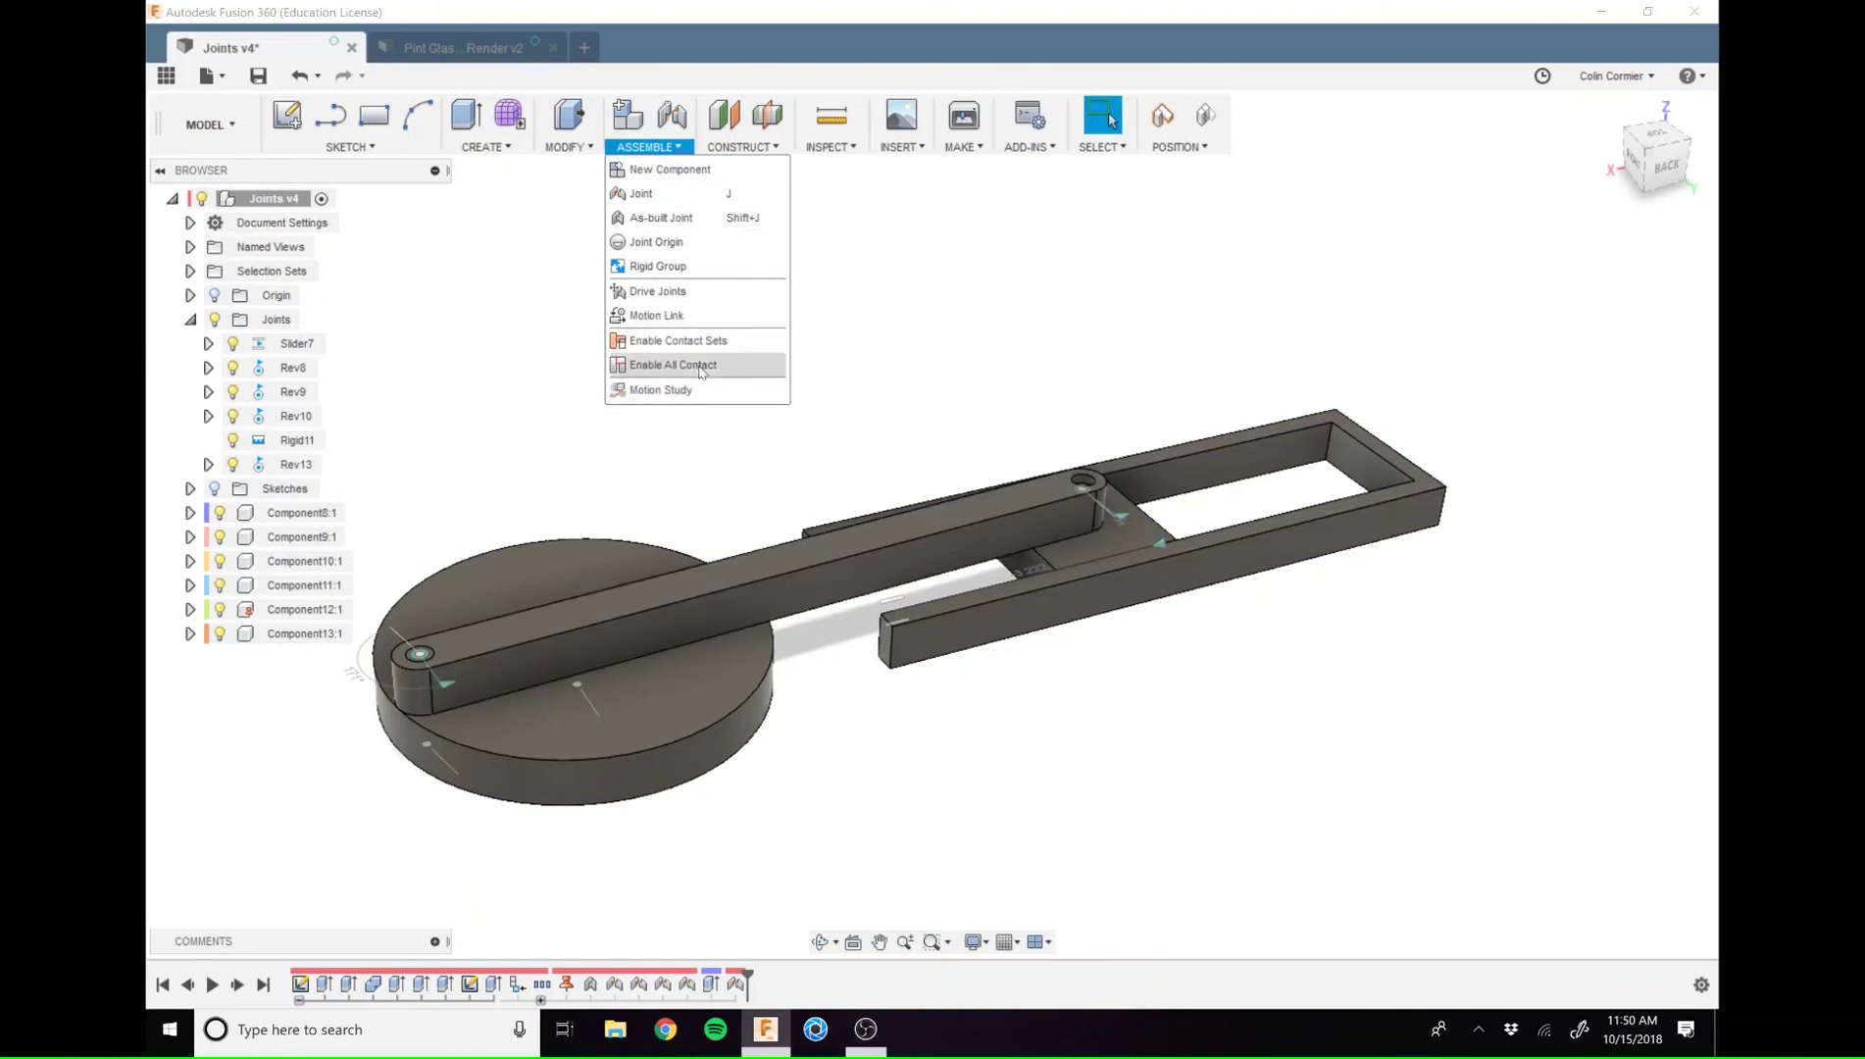
{"action": "left_click", "coordinate": [989, 324]}
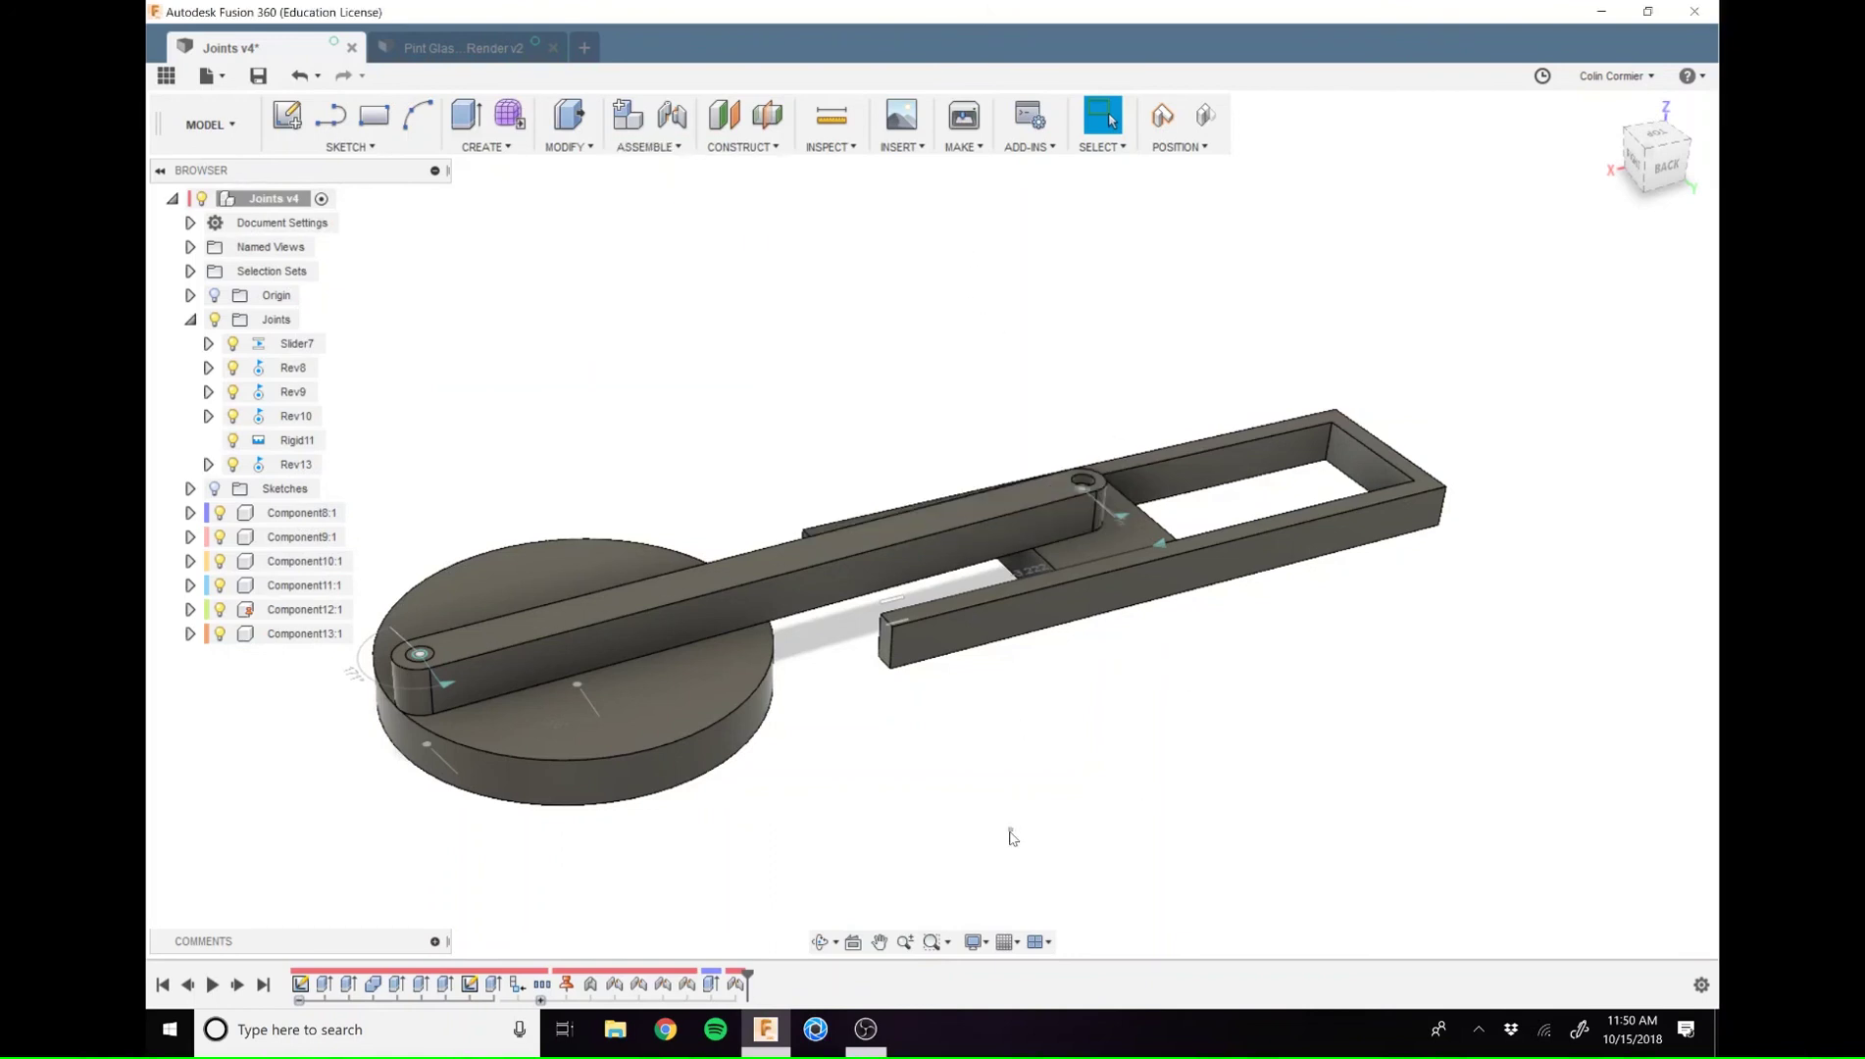
{"action": "left_click", "coordinate": [737, 985]}
{"action": "right_click", "coordinate": [798, 549]}
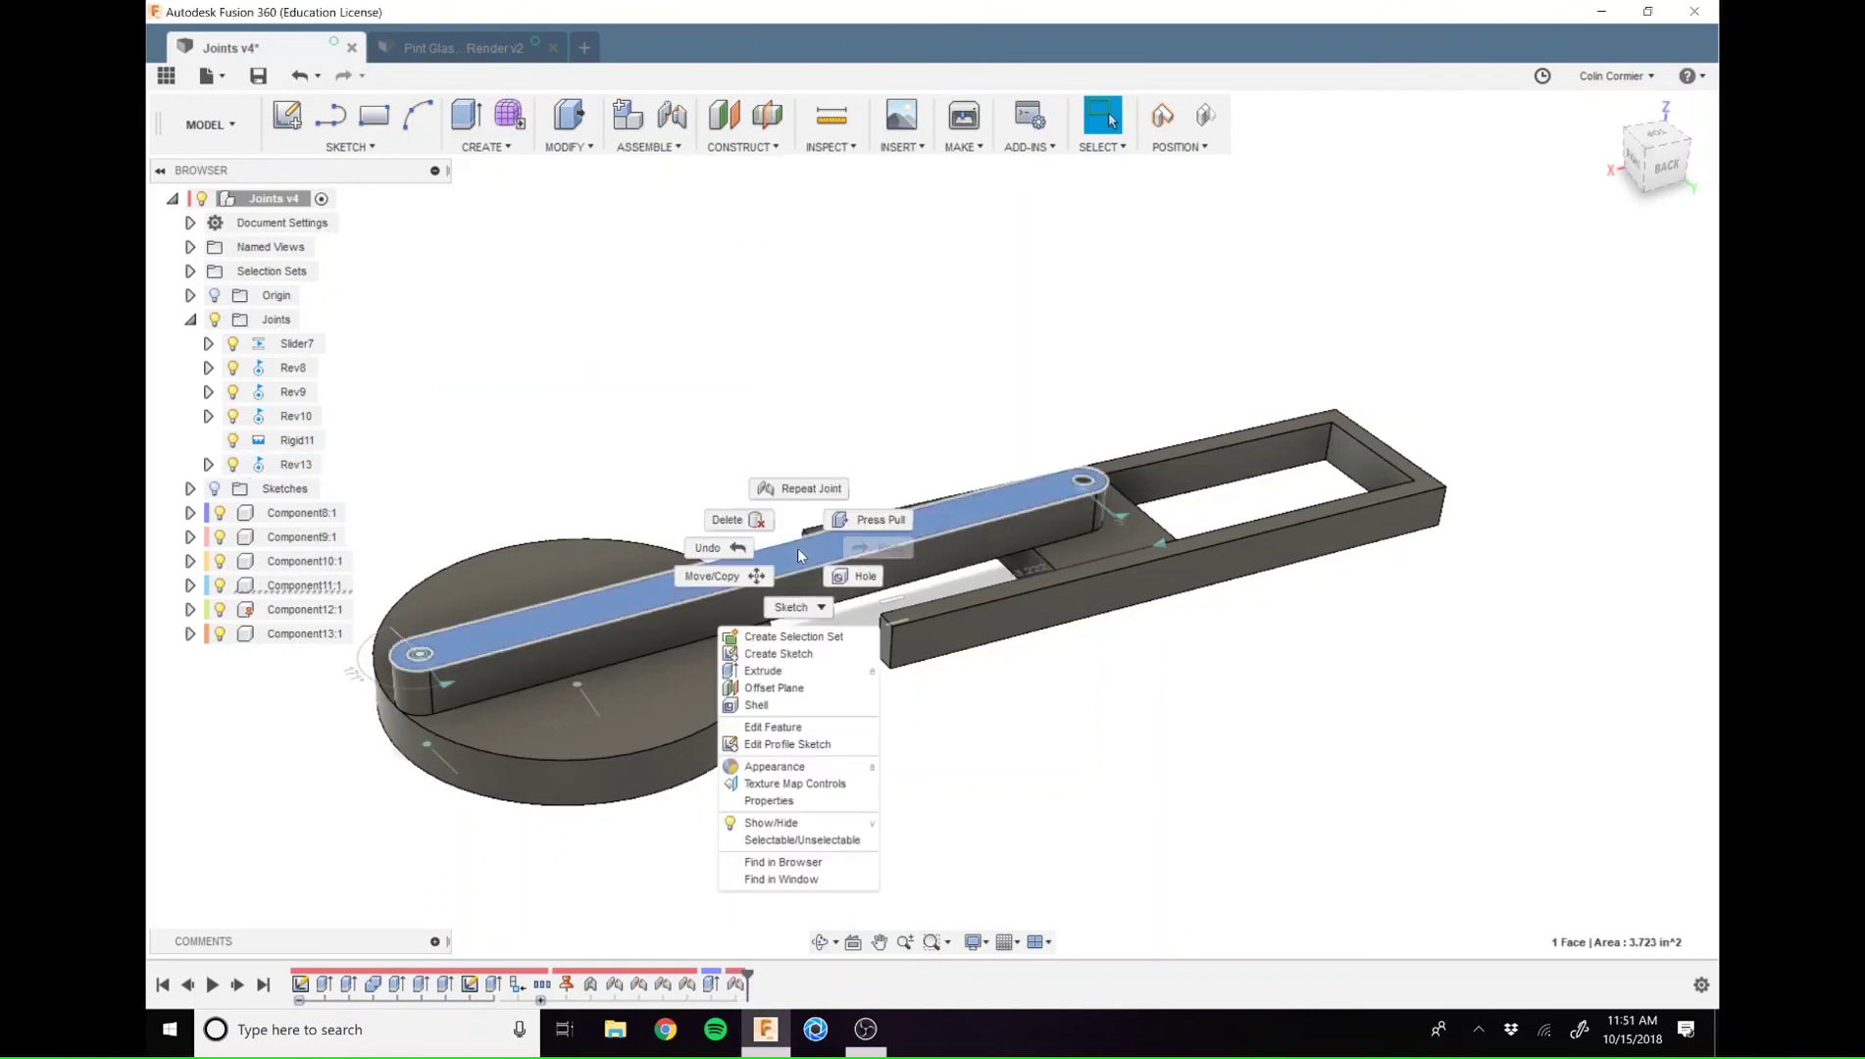
{"action": "left_click", "coordinate": [800, 727]}
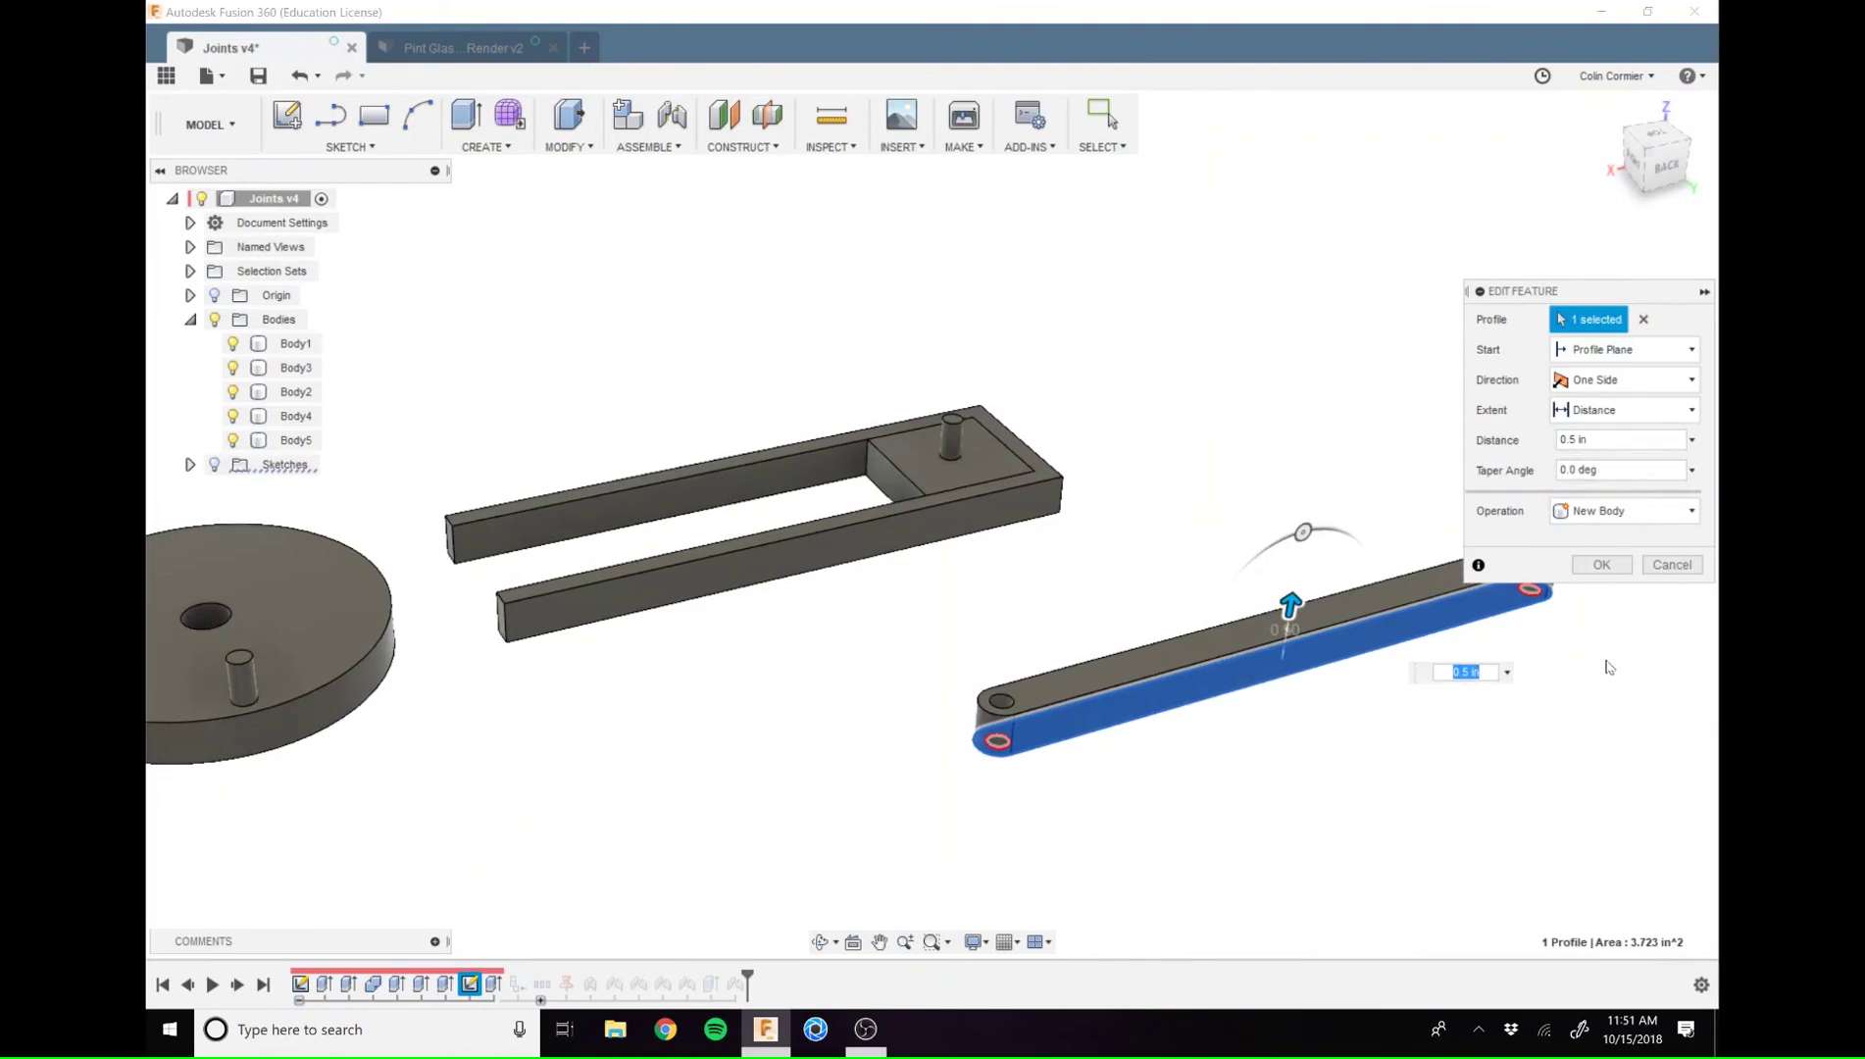
{"action": "left_click", "coordinate": [1673, 567]}
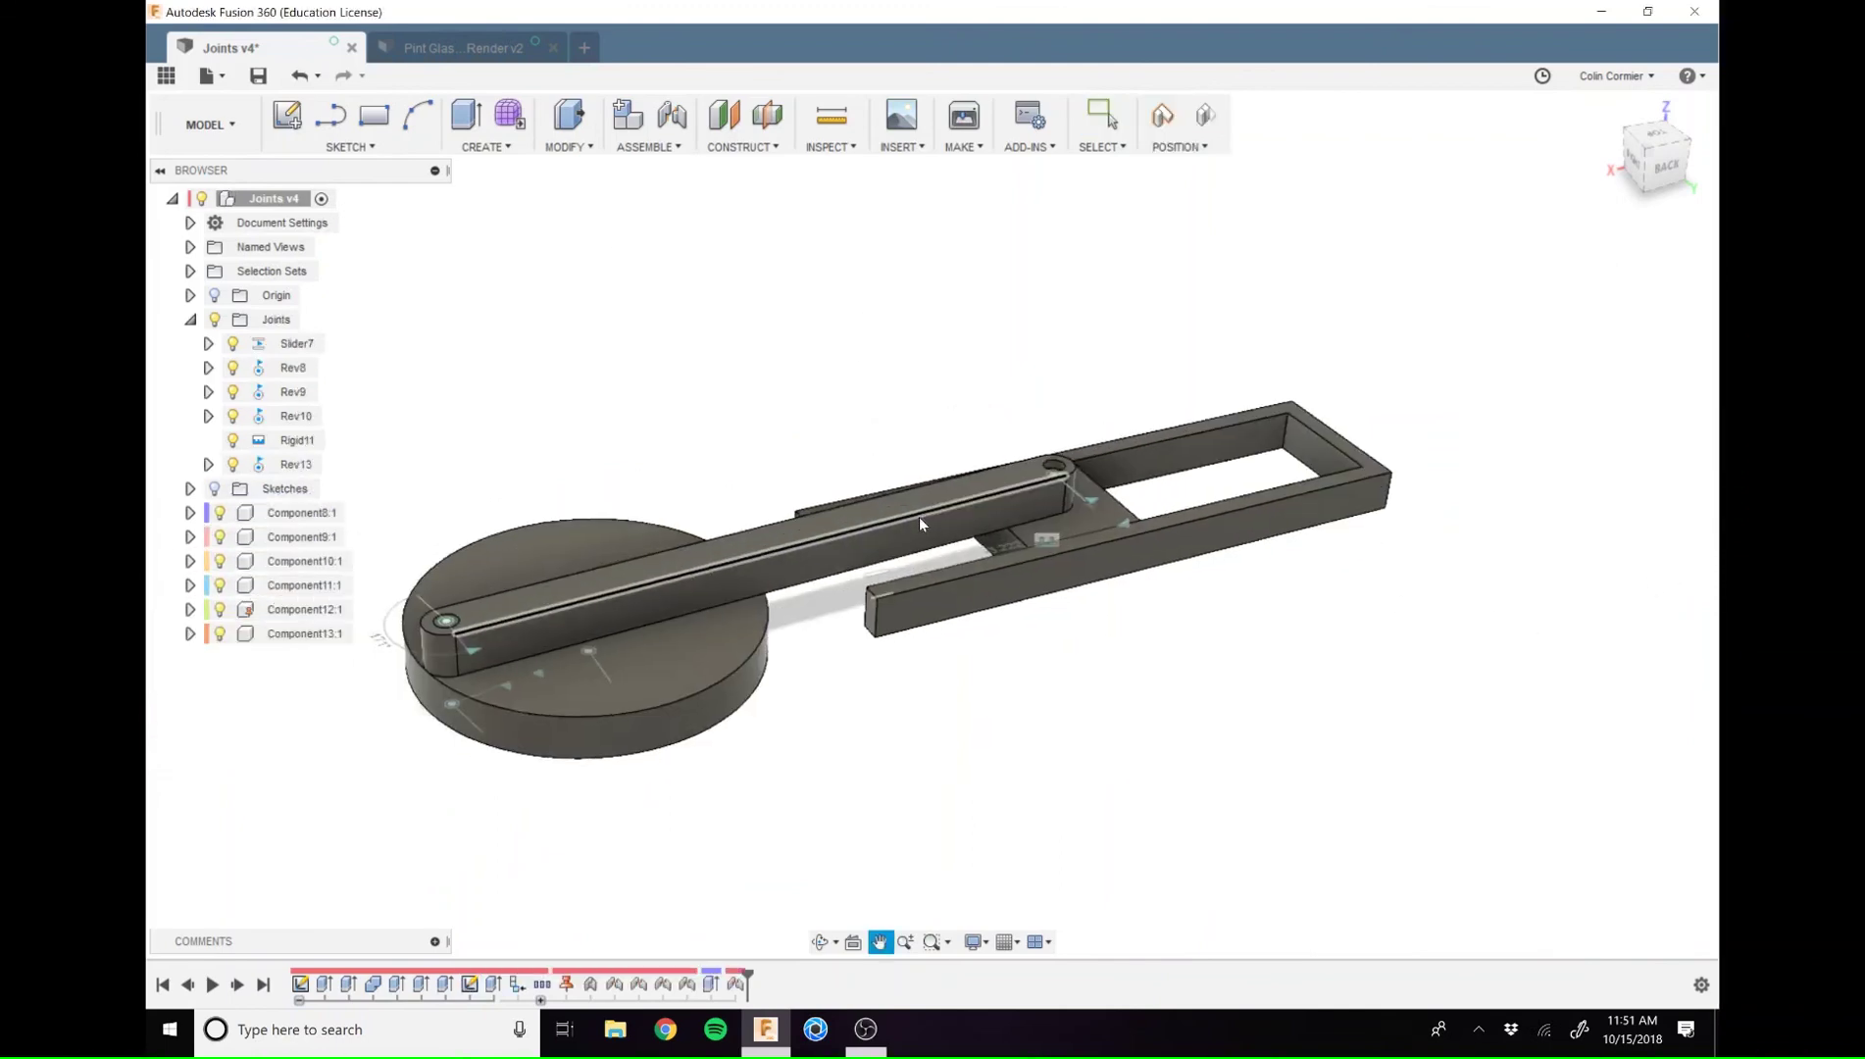
Edit the link's profile sketch, set the distance between its two hole centres to 7.5 in and finish the sketch
{"action": "left_click", "coordinate": [820, 564]}
{"action": "right_click", "coordinate": [819, 566]}
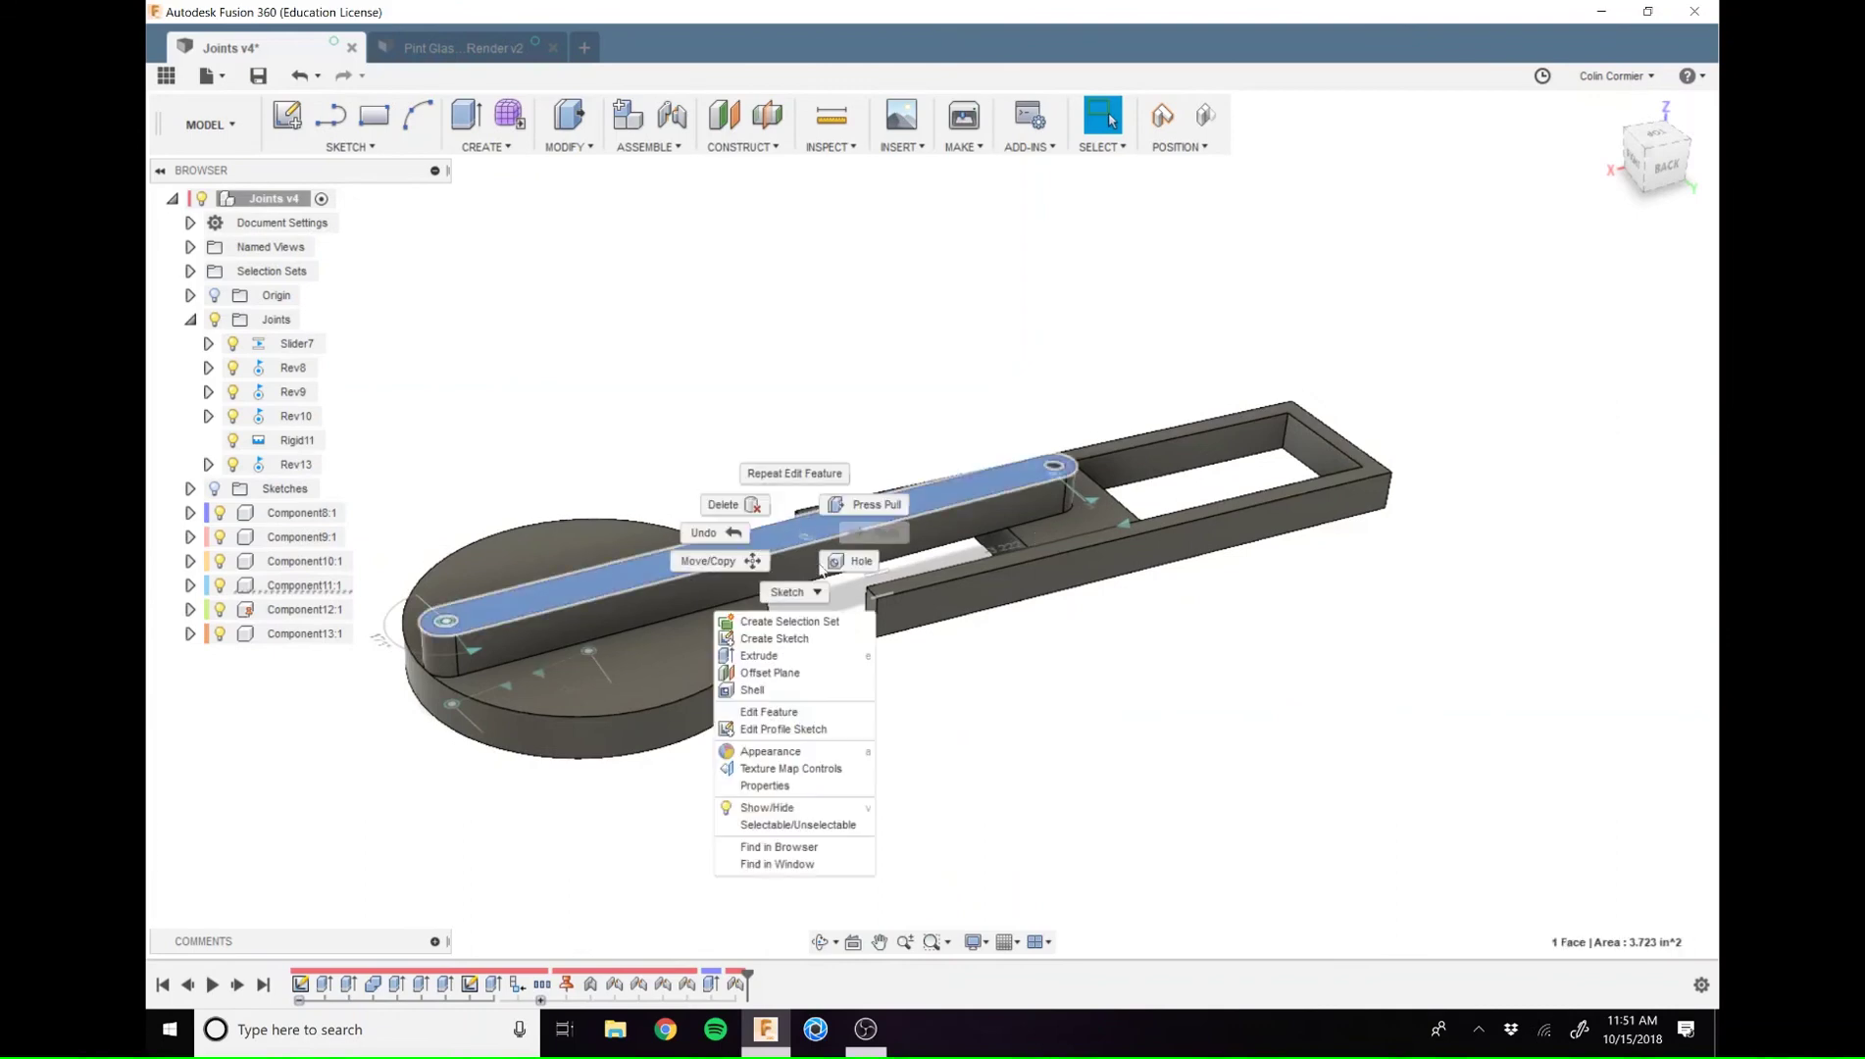
{"action": "left_click", "coordinate": [819, 729]}
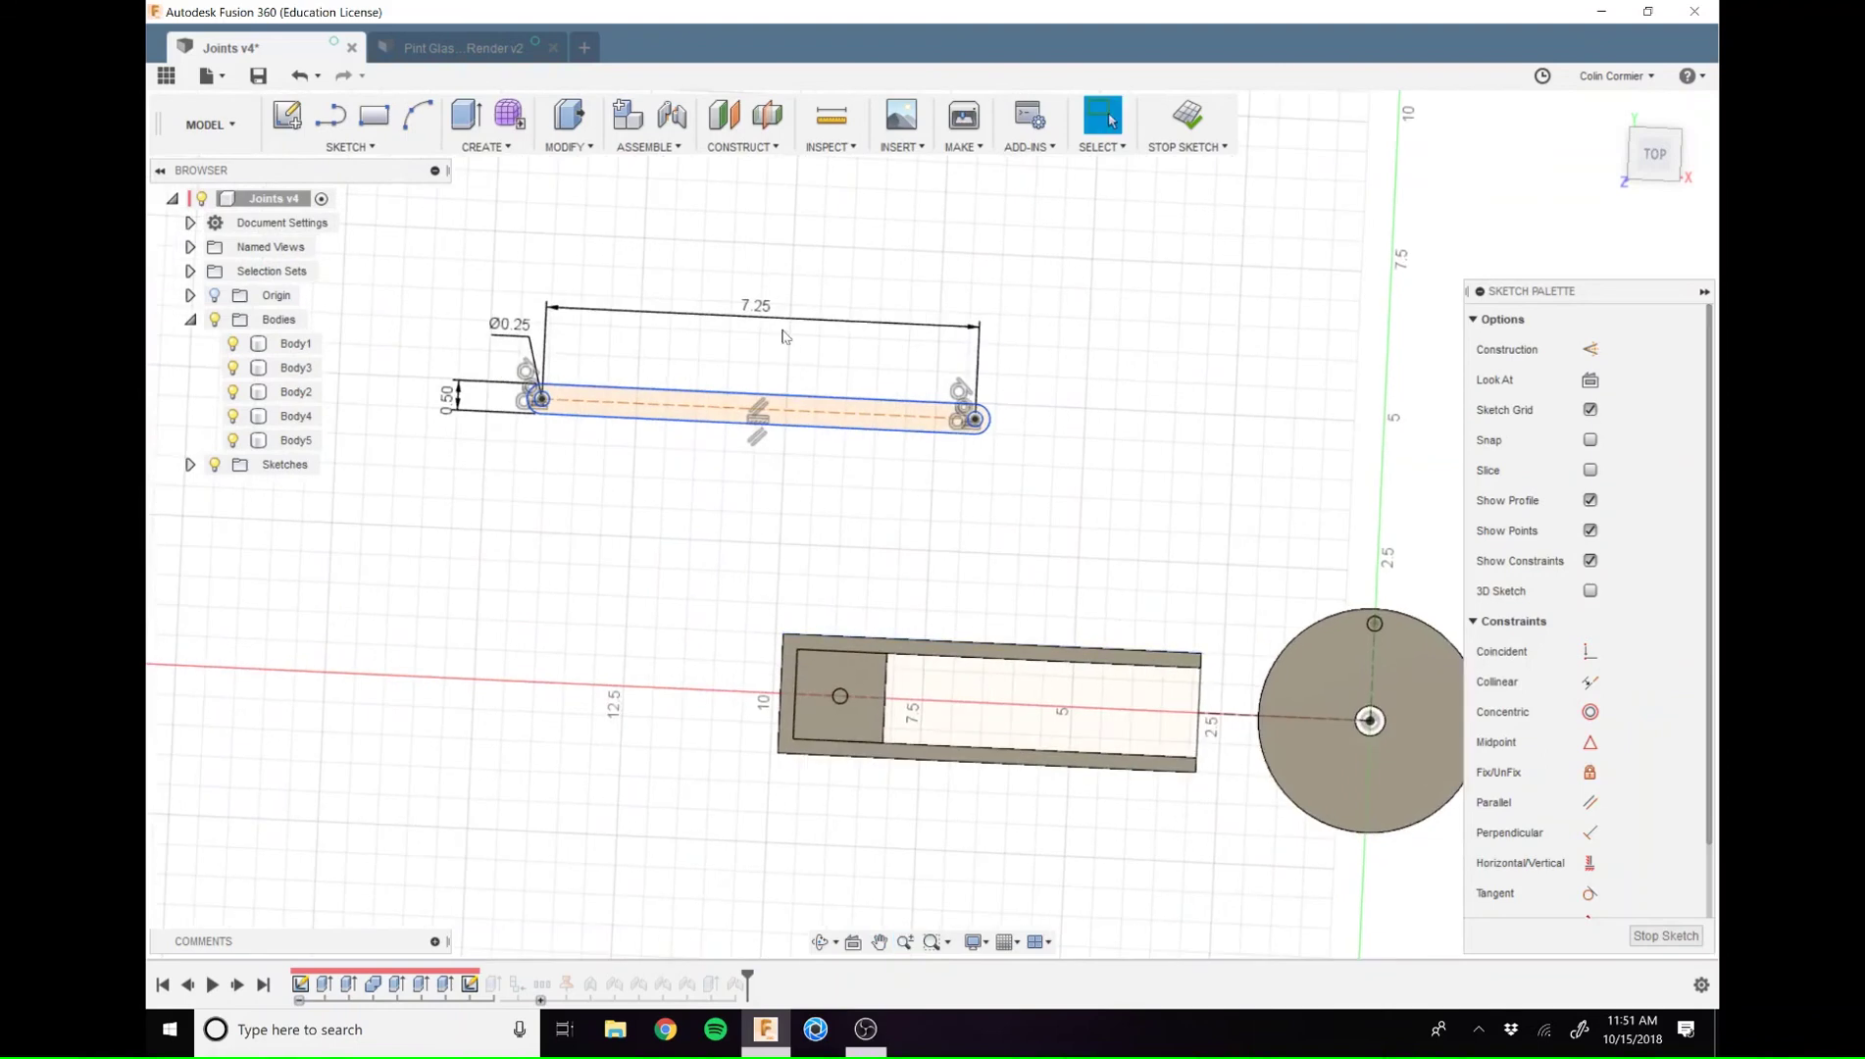
{"action": "double_click", "coordinate": [762, 315]}
{"action": "type", "text": "15"}
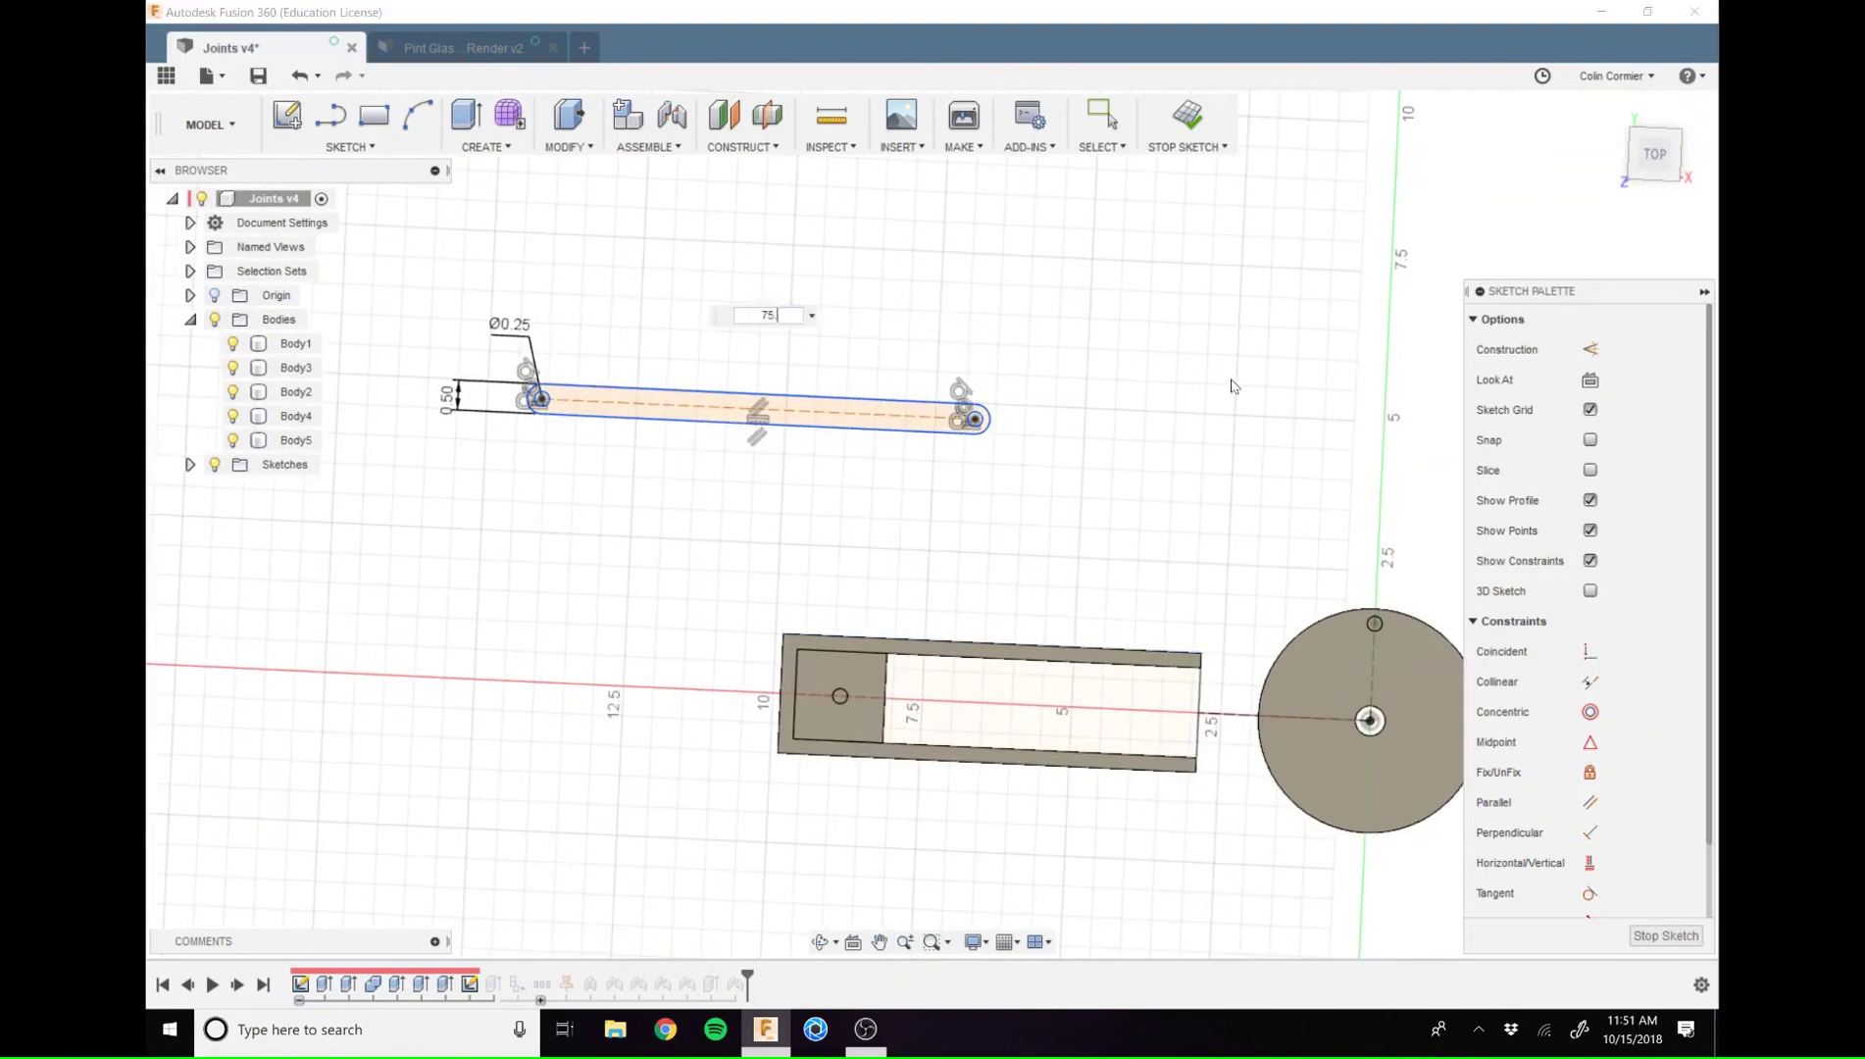
{"action": "key", "text": "Return"}
{"action": "scroll", "coordinate": [694, 422], "scroll_direction": "down", "scroll_amount": 6}
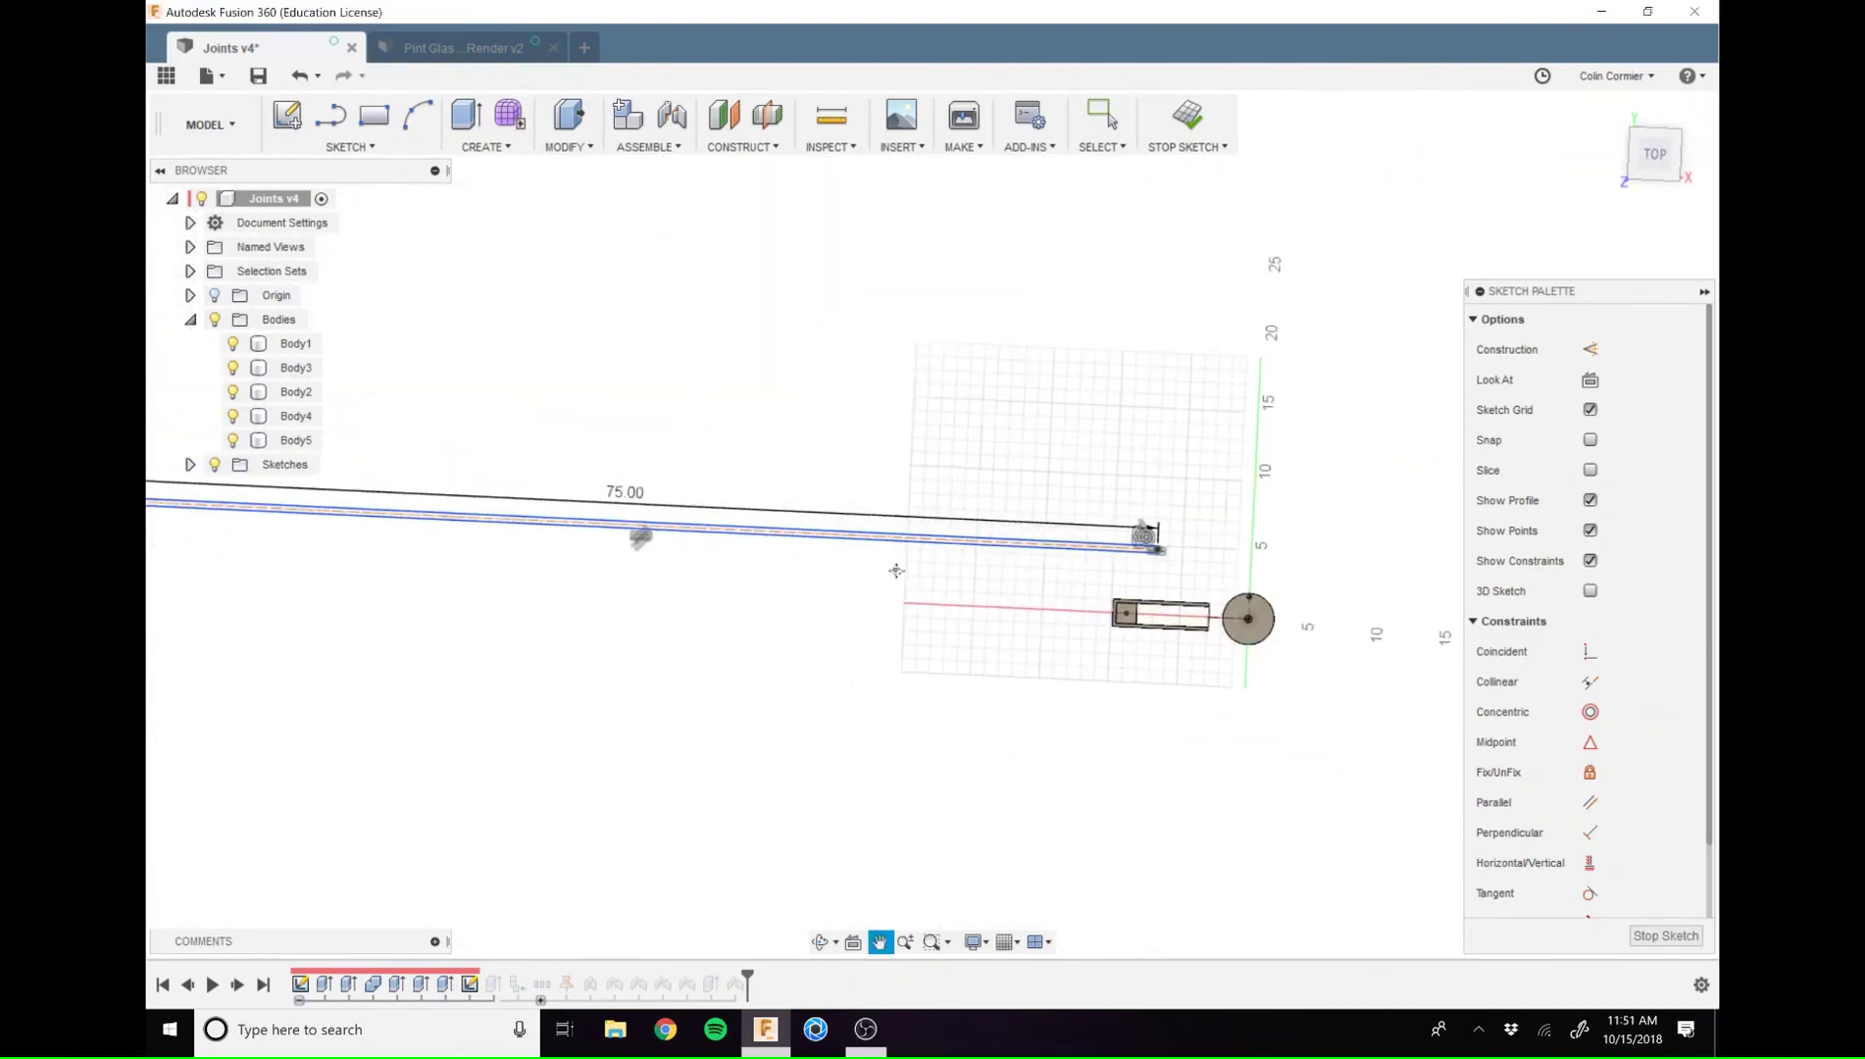
{"action": "double_click", "coordinate": [694, 499]}
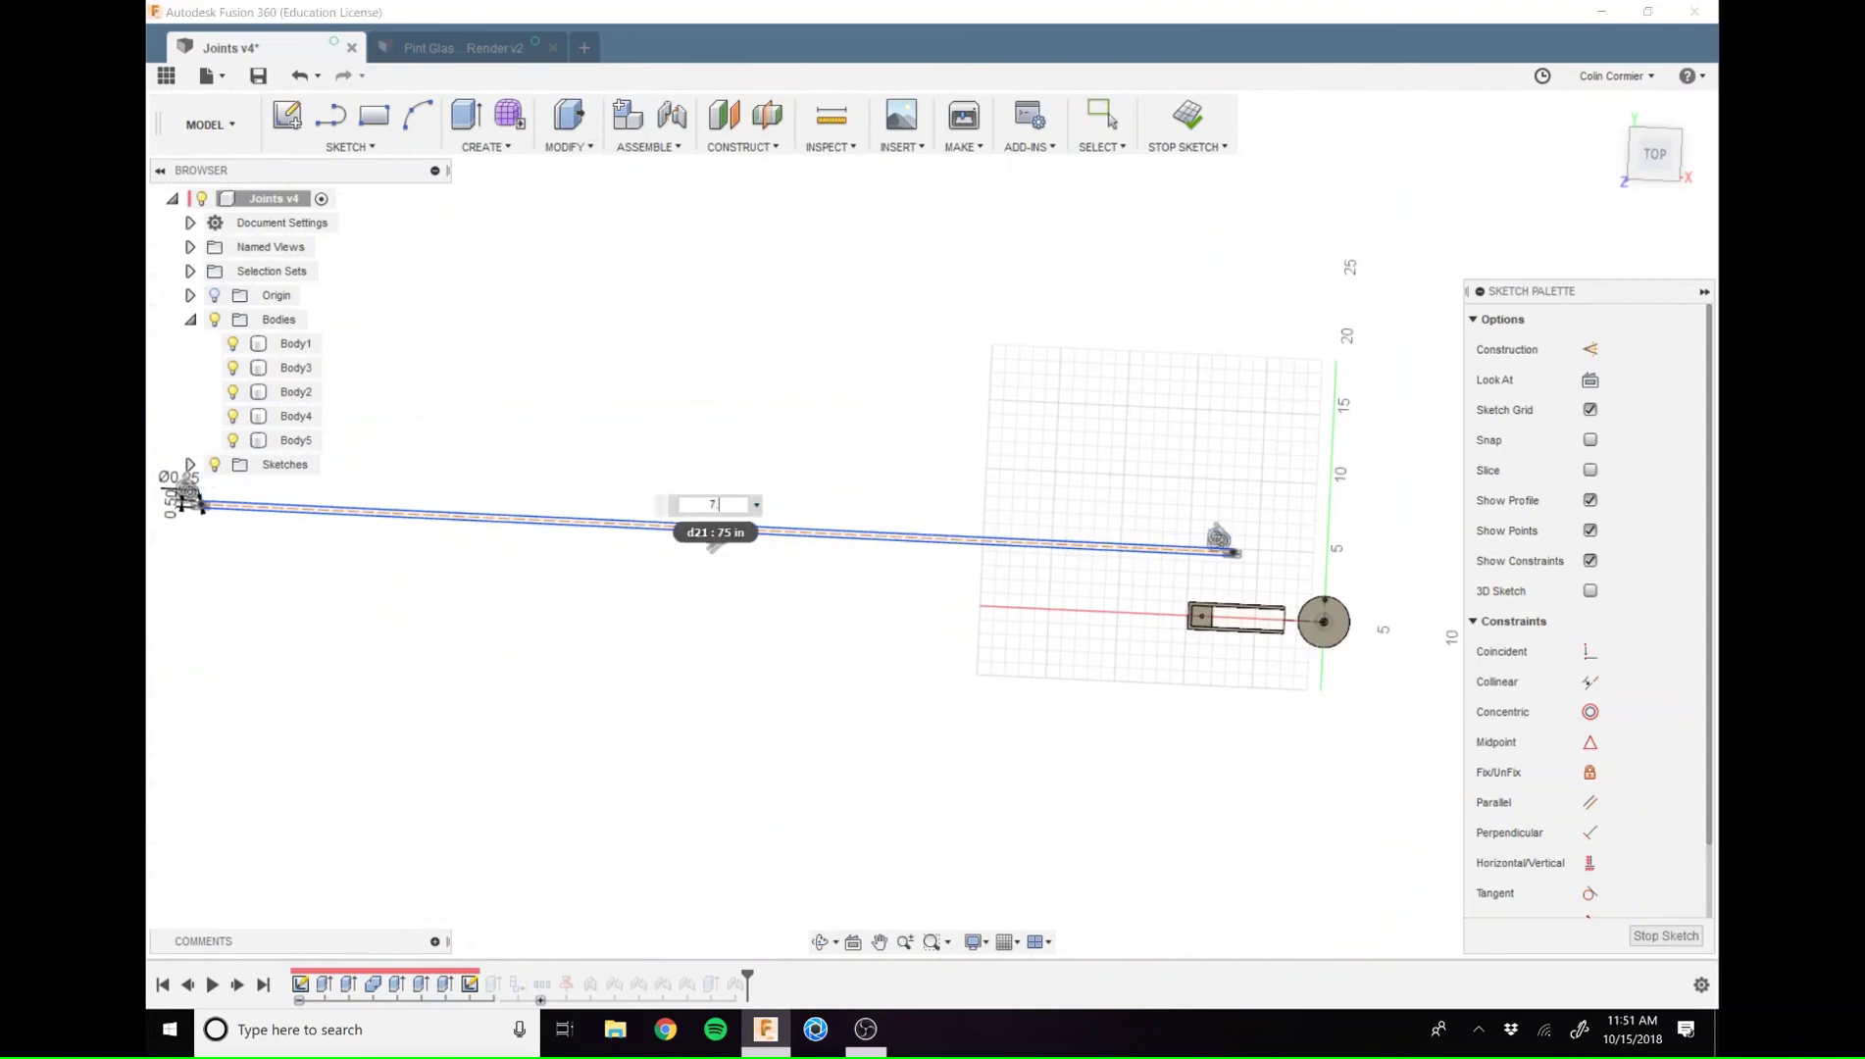
{"action": "type", "text": "7.5"}
{"action": "key", "text": "Return"}
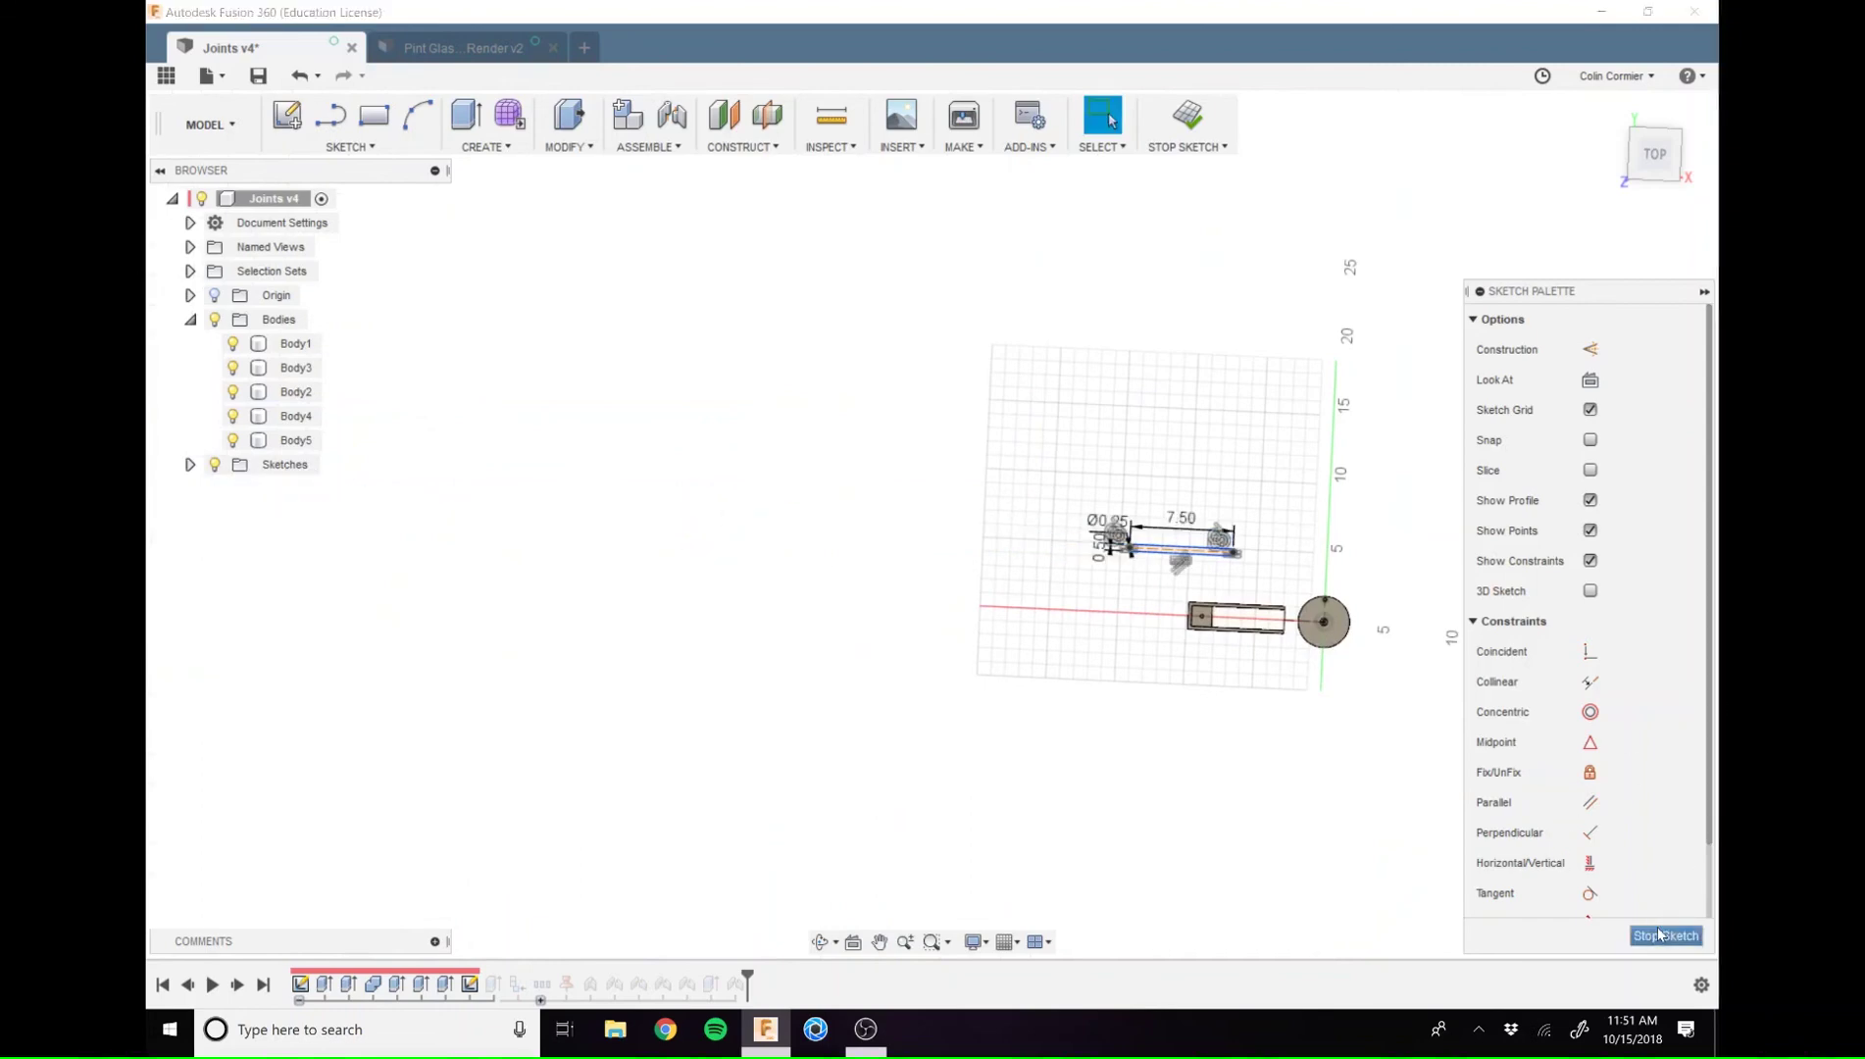
{"action": "left_click", "coordinate": [1666, 935]}
Examine the assembled mechanism from the top view
{"action": "left_click_drag", "start_coordinate": [1094, 723], "coordinate": [1161, 679]}
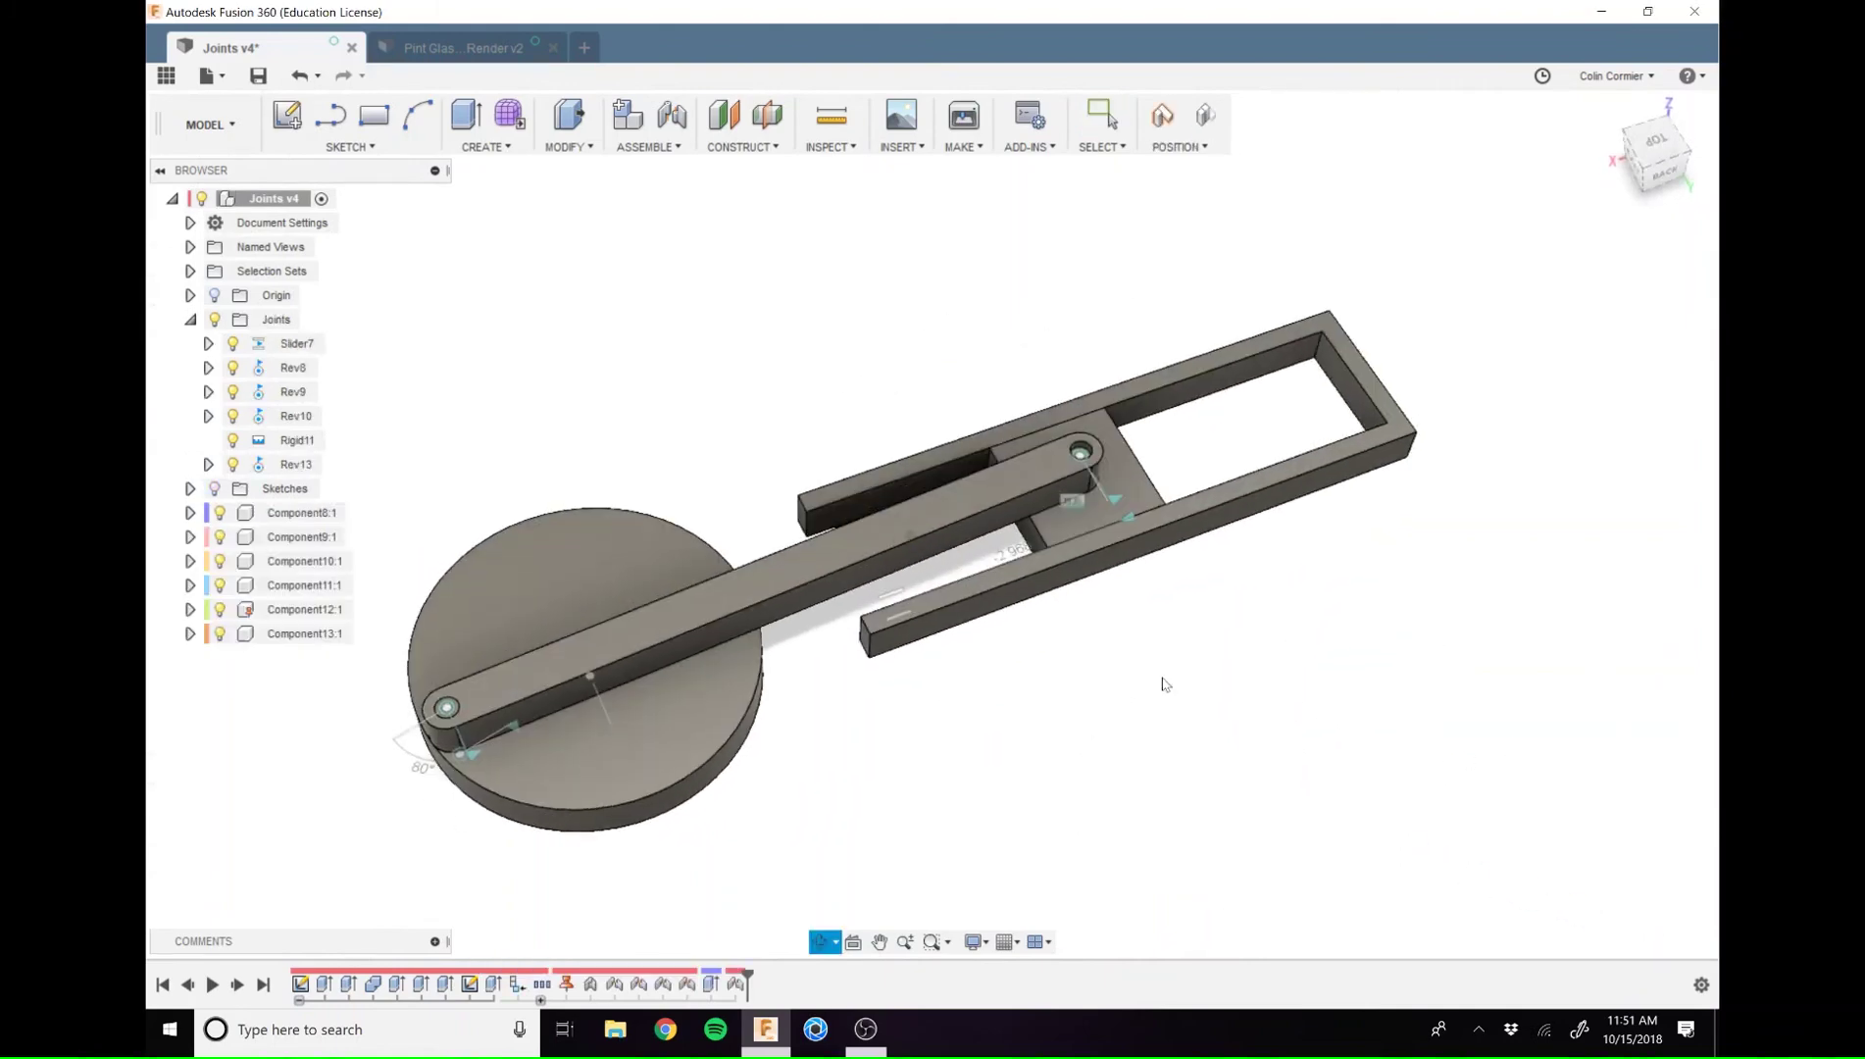
{"action": "key", "text": "Escape"}
{"action": "left_click", "coordinate": [1664, 146]}
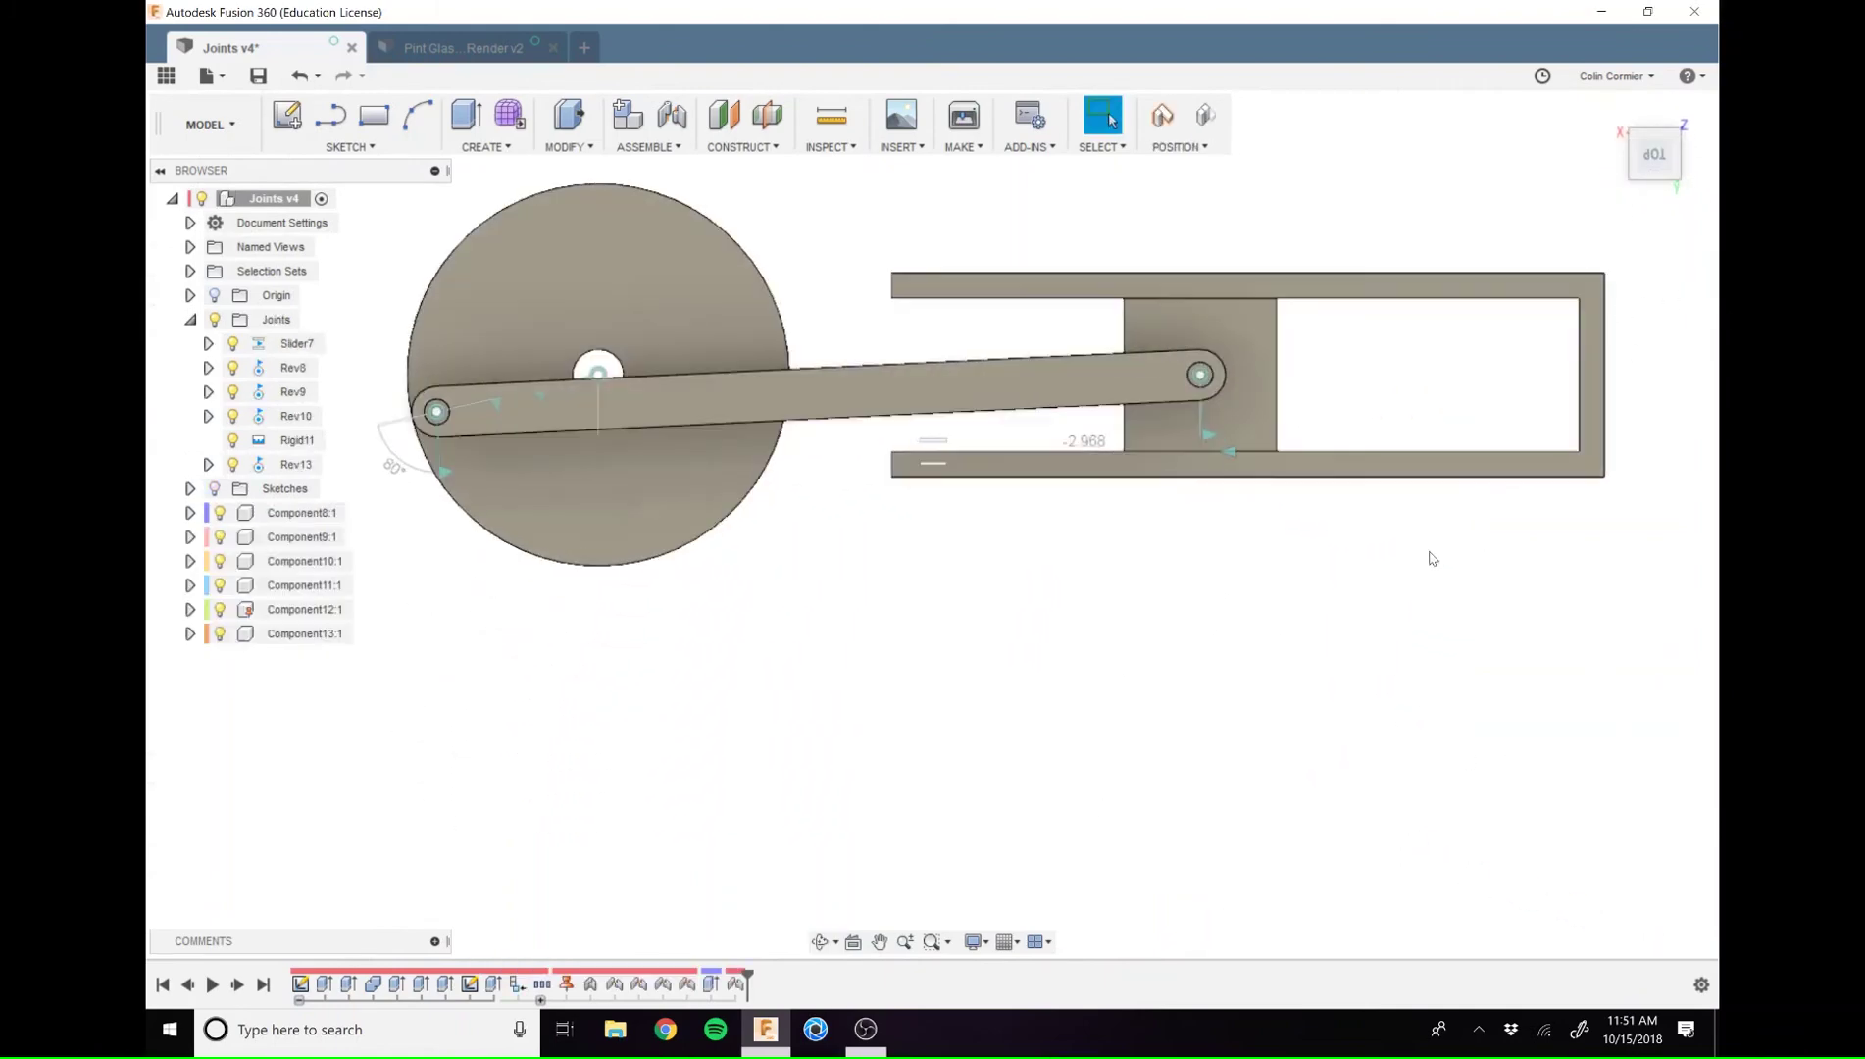
Move the linkage through its travel, and enable contact between all components
{"action": "left_click_drag", "start_coordinate": [836, 423], "coordinate": [1361, 379]}
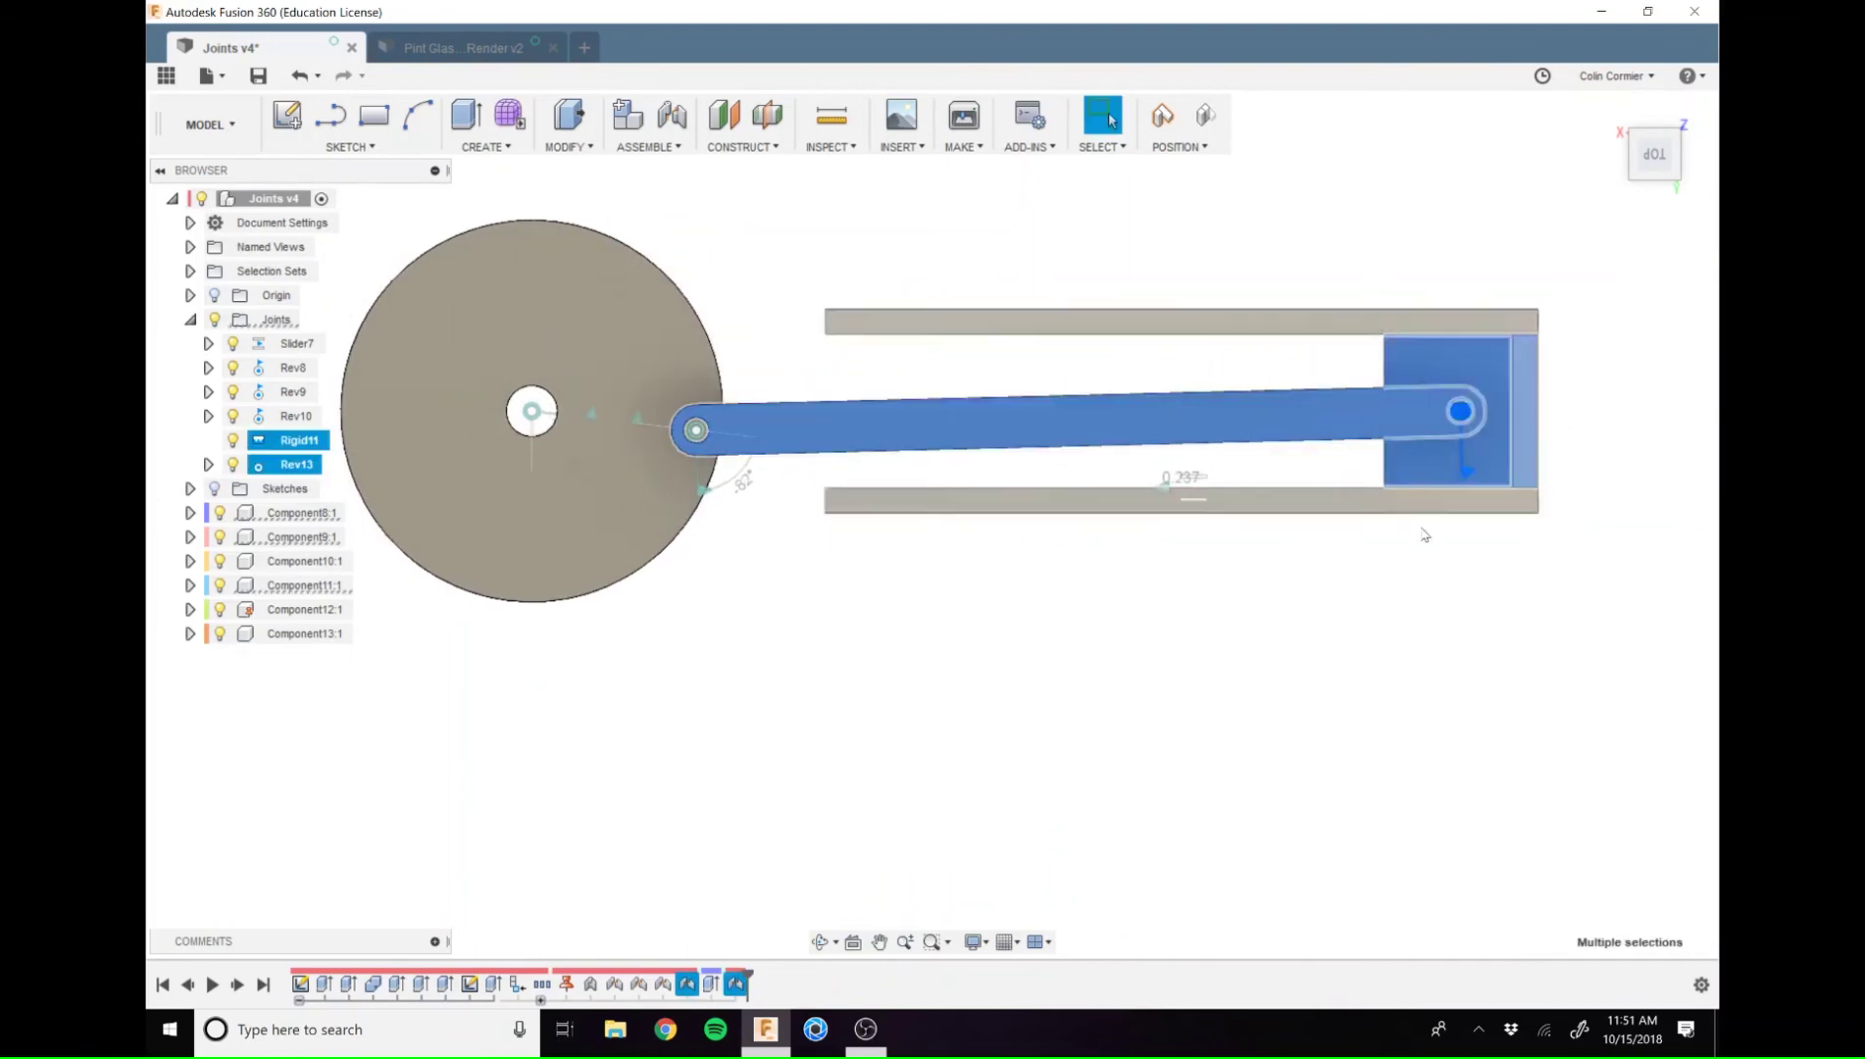
{"action": "left_click_drag", "start_coordinate": [1387, 480], "coordinate": [1445, 530]}
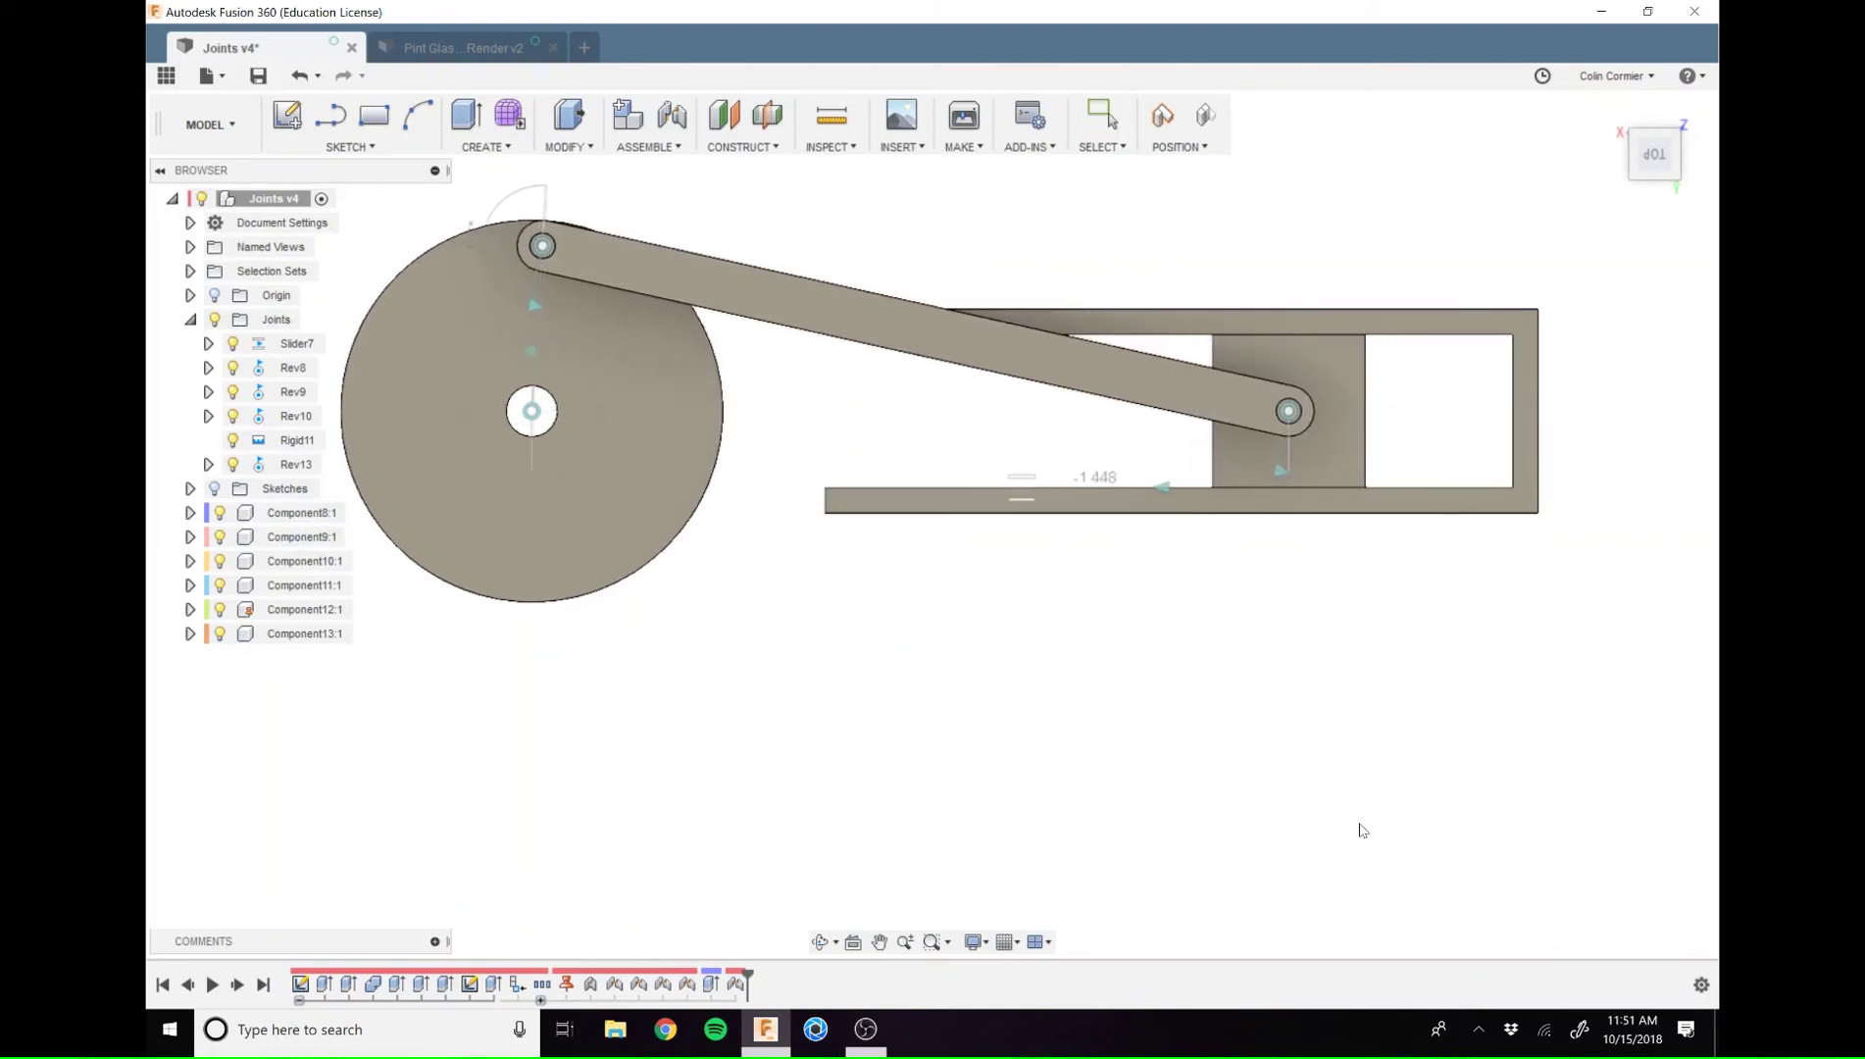
{"action": "left_click", "coordinate": [656, 147]}
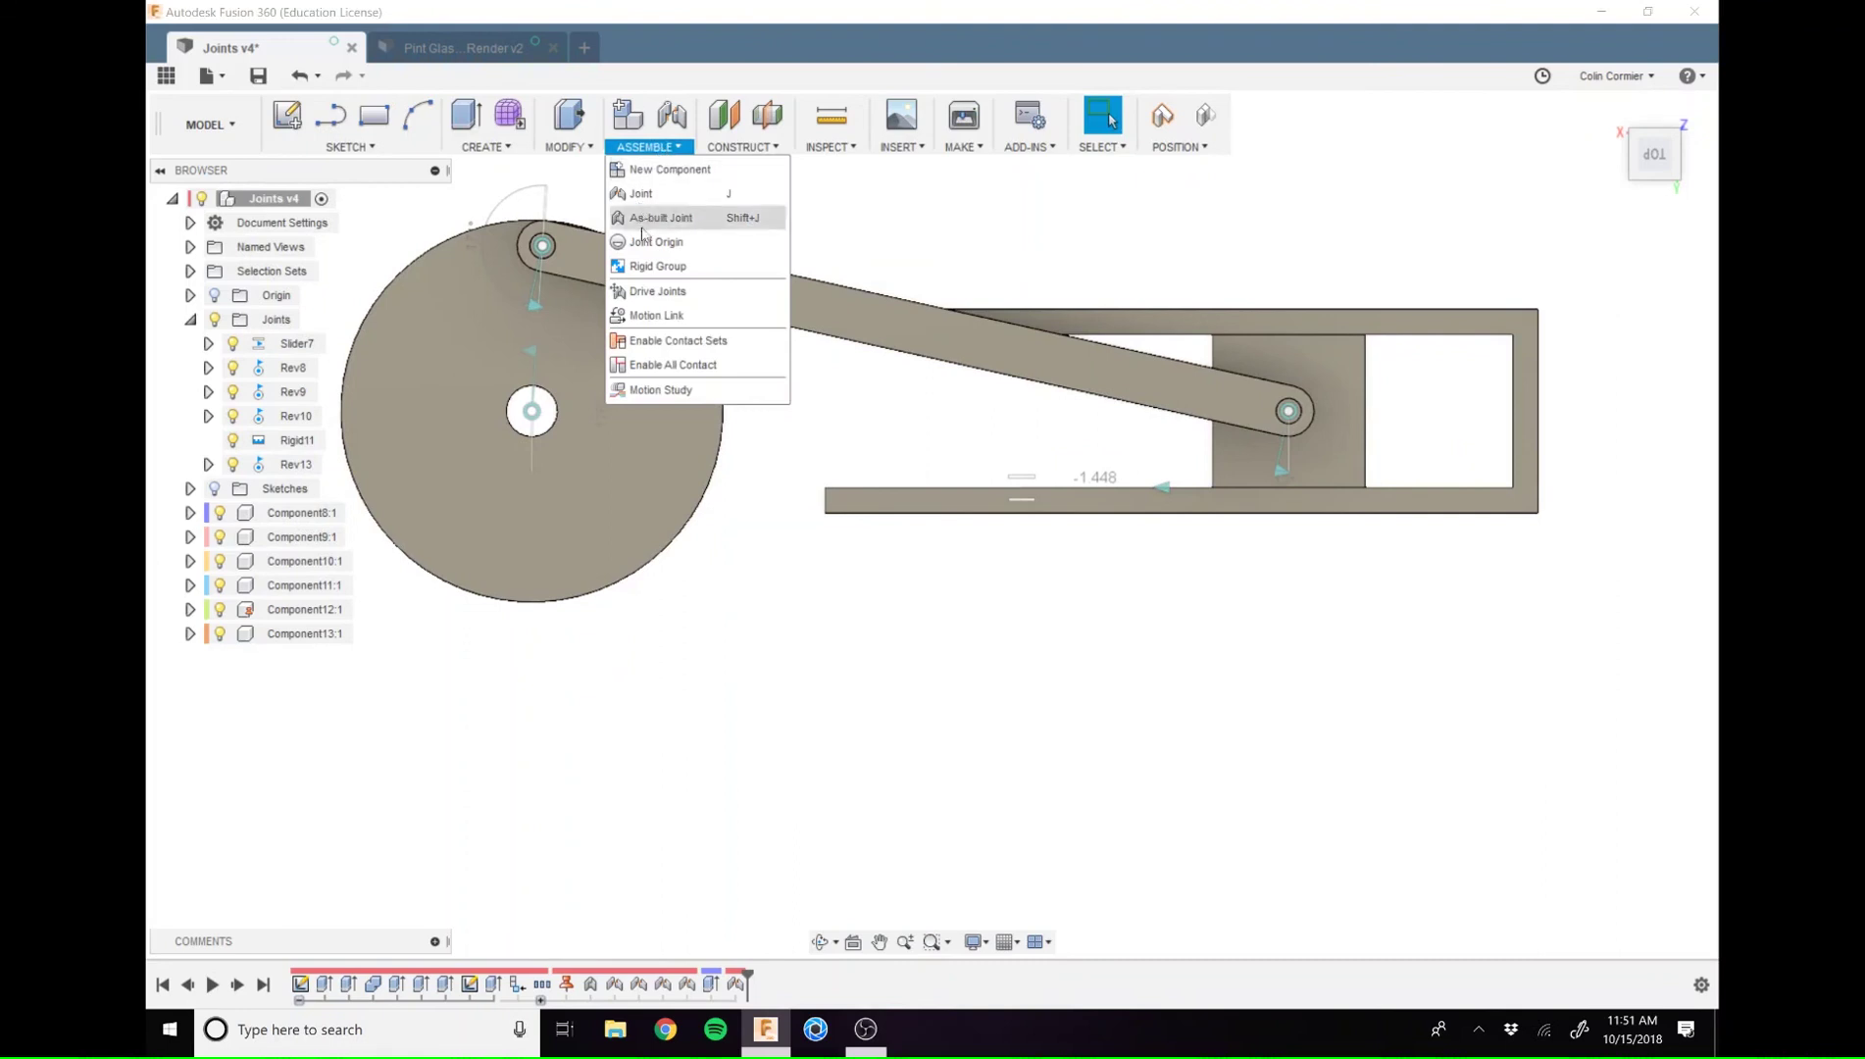
{"action": "left_click", "coordinate": [673, 366]}
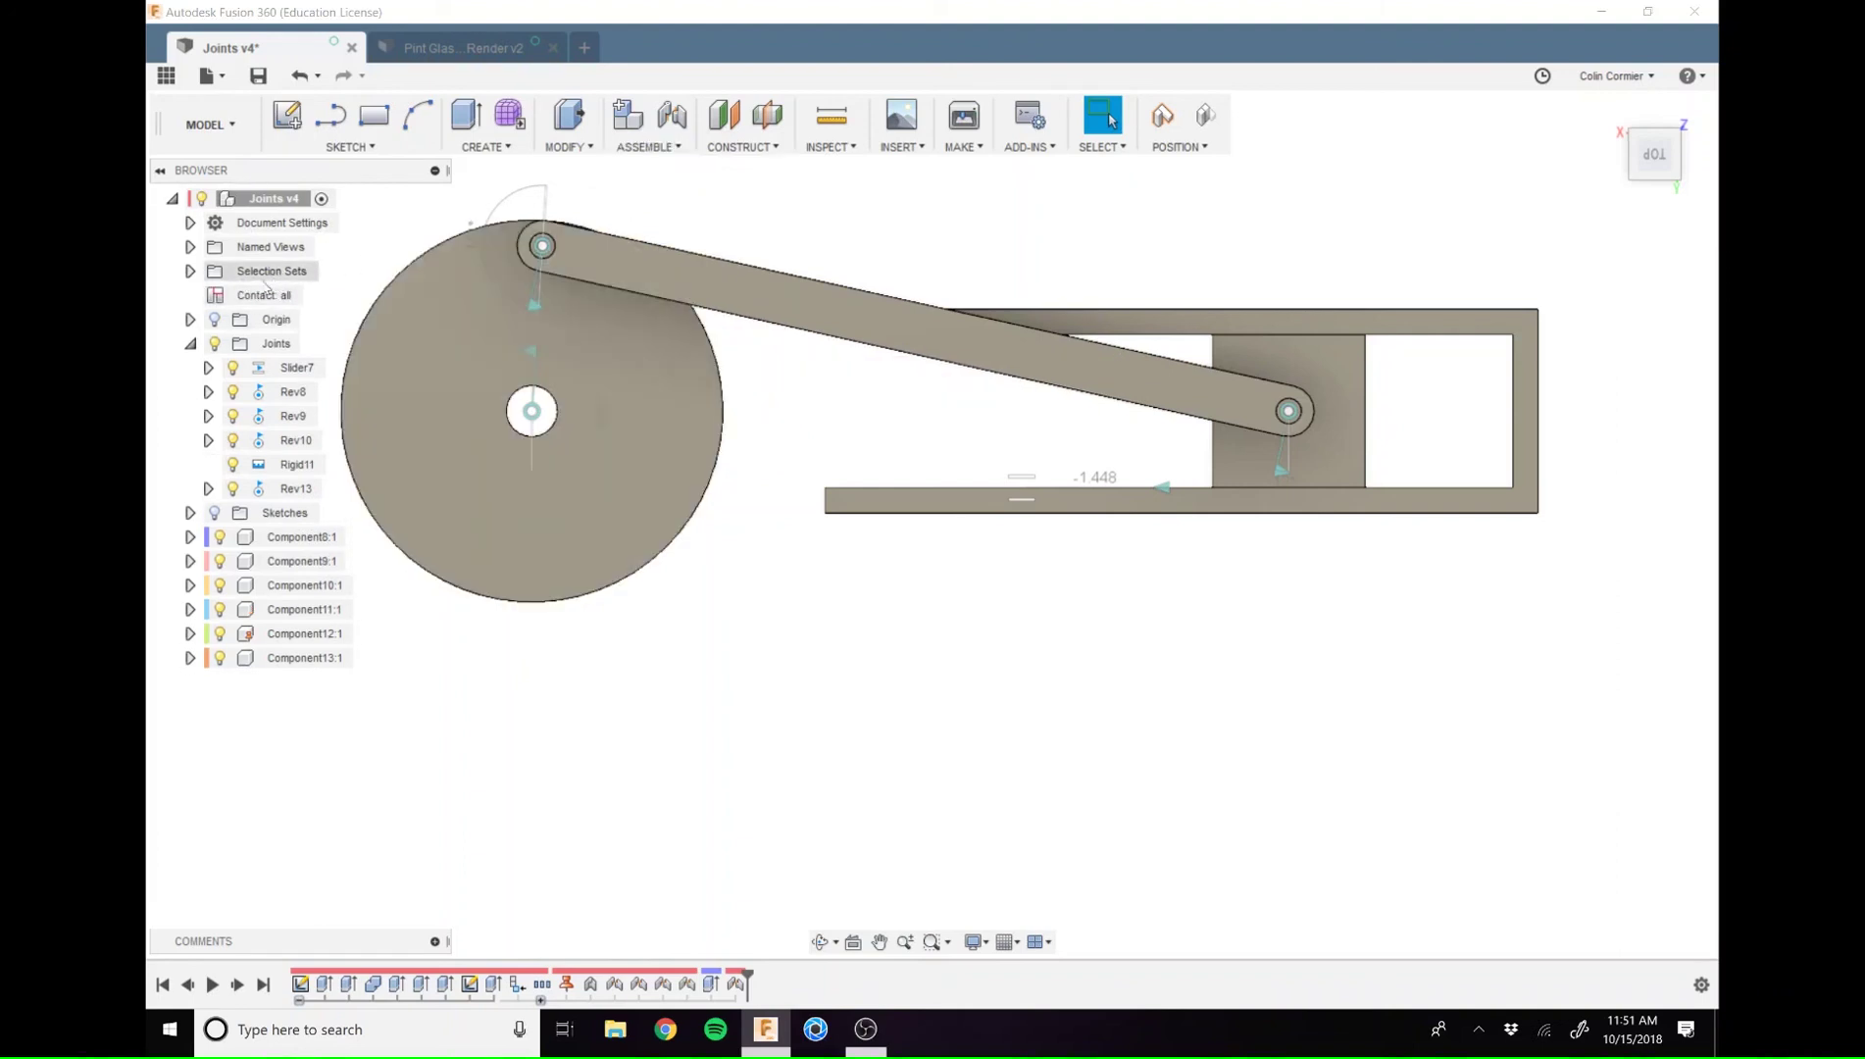
Test the link's travel with contact enabled by moving it around the disc, and revert the components to their saved position
{"action": "left_click_drag", "start_coordinate": [634, 294], "coordinate": [871, 344]}
{"action": "left_click_drag", "start_coordinate": [928, 407], "coordinate": [1076, 422]}
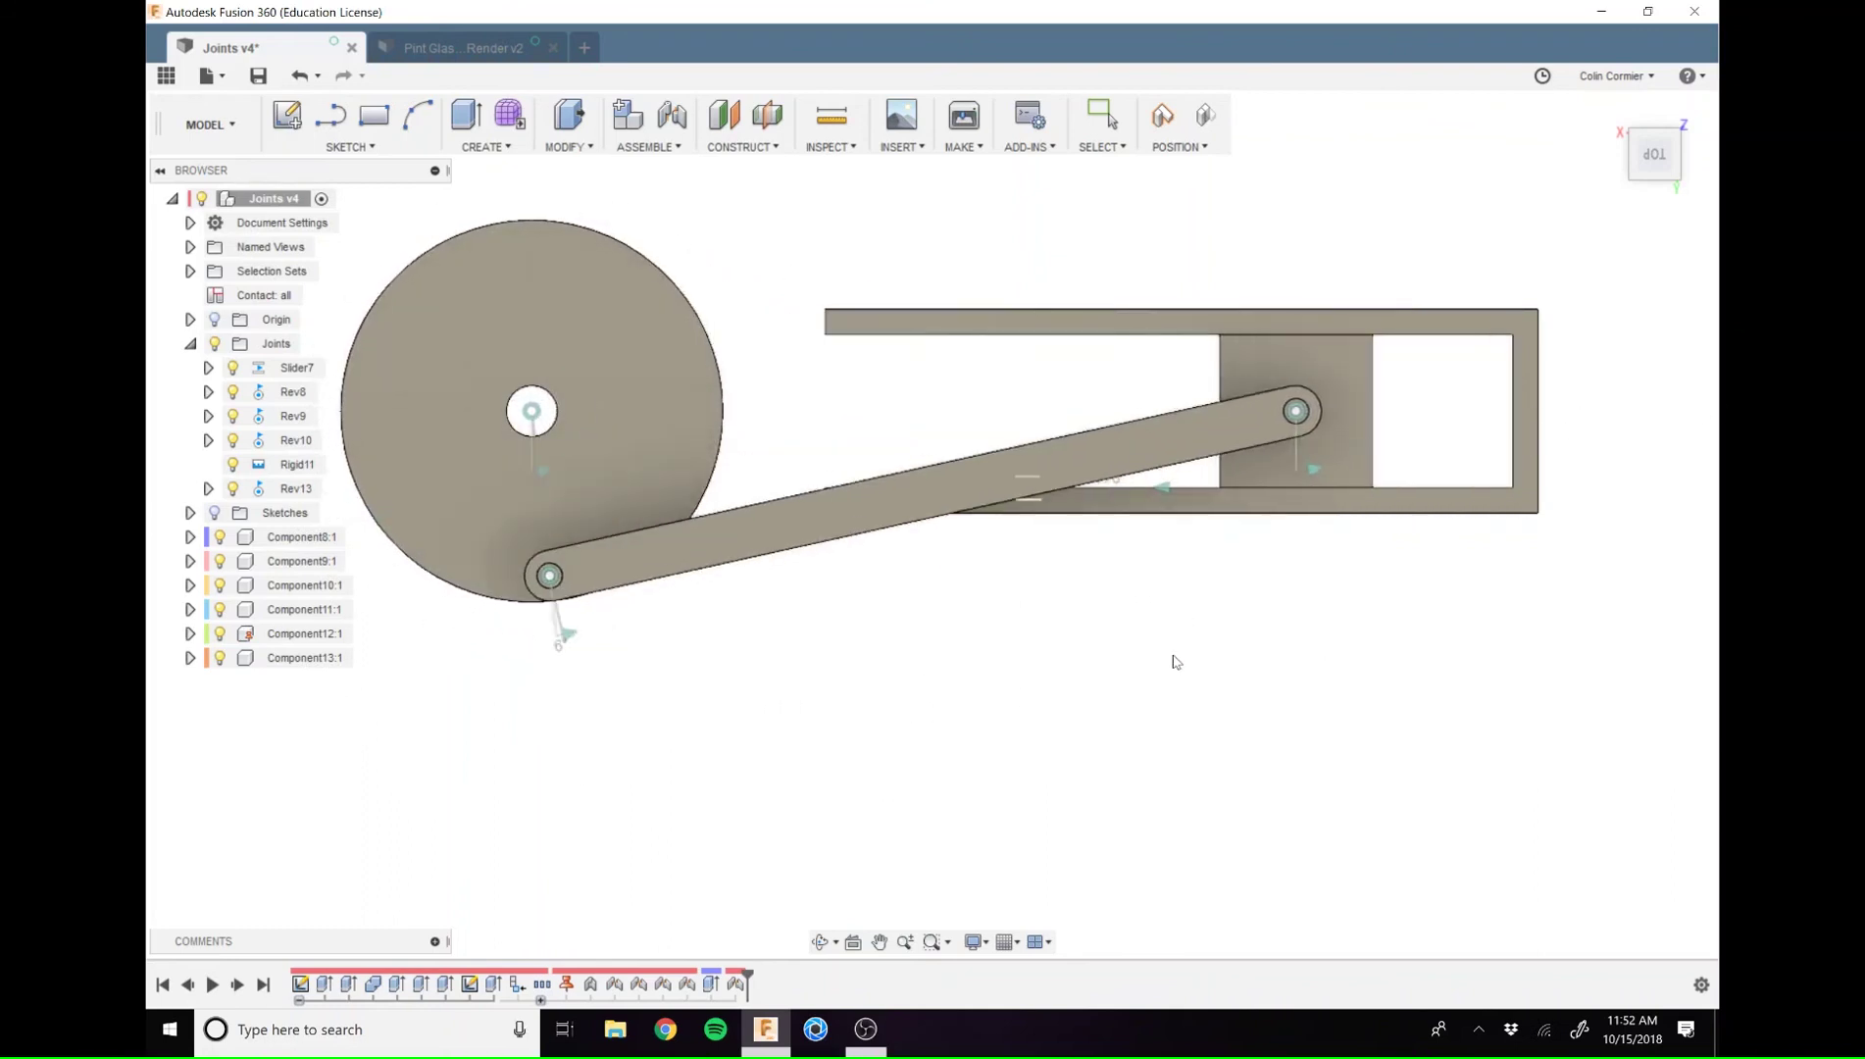
{"action": "scroll", "coordinate": [584, 545], "scroll_direction": "down", "scroll_amount": 4}
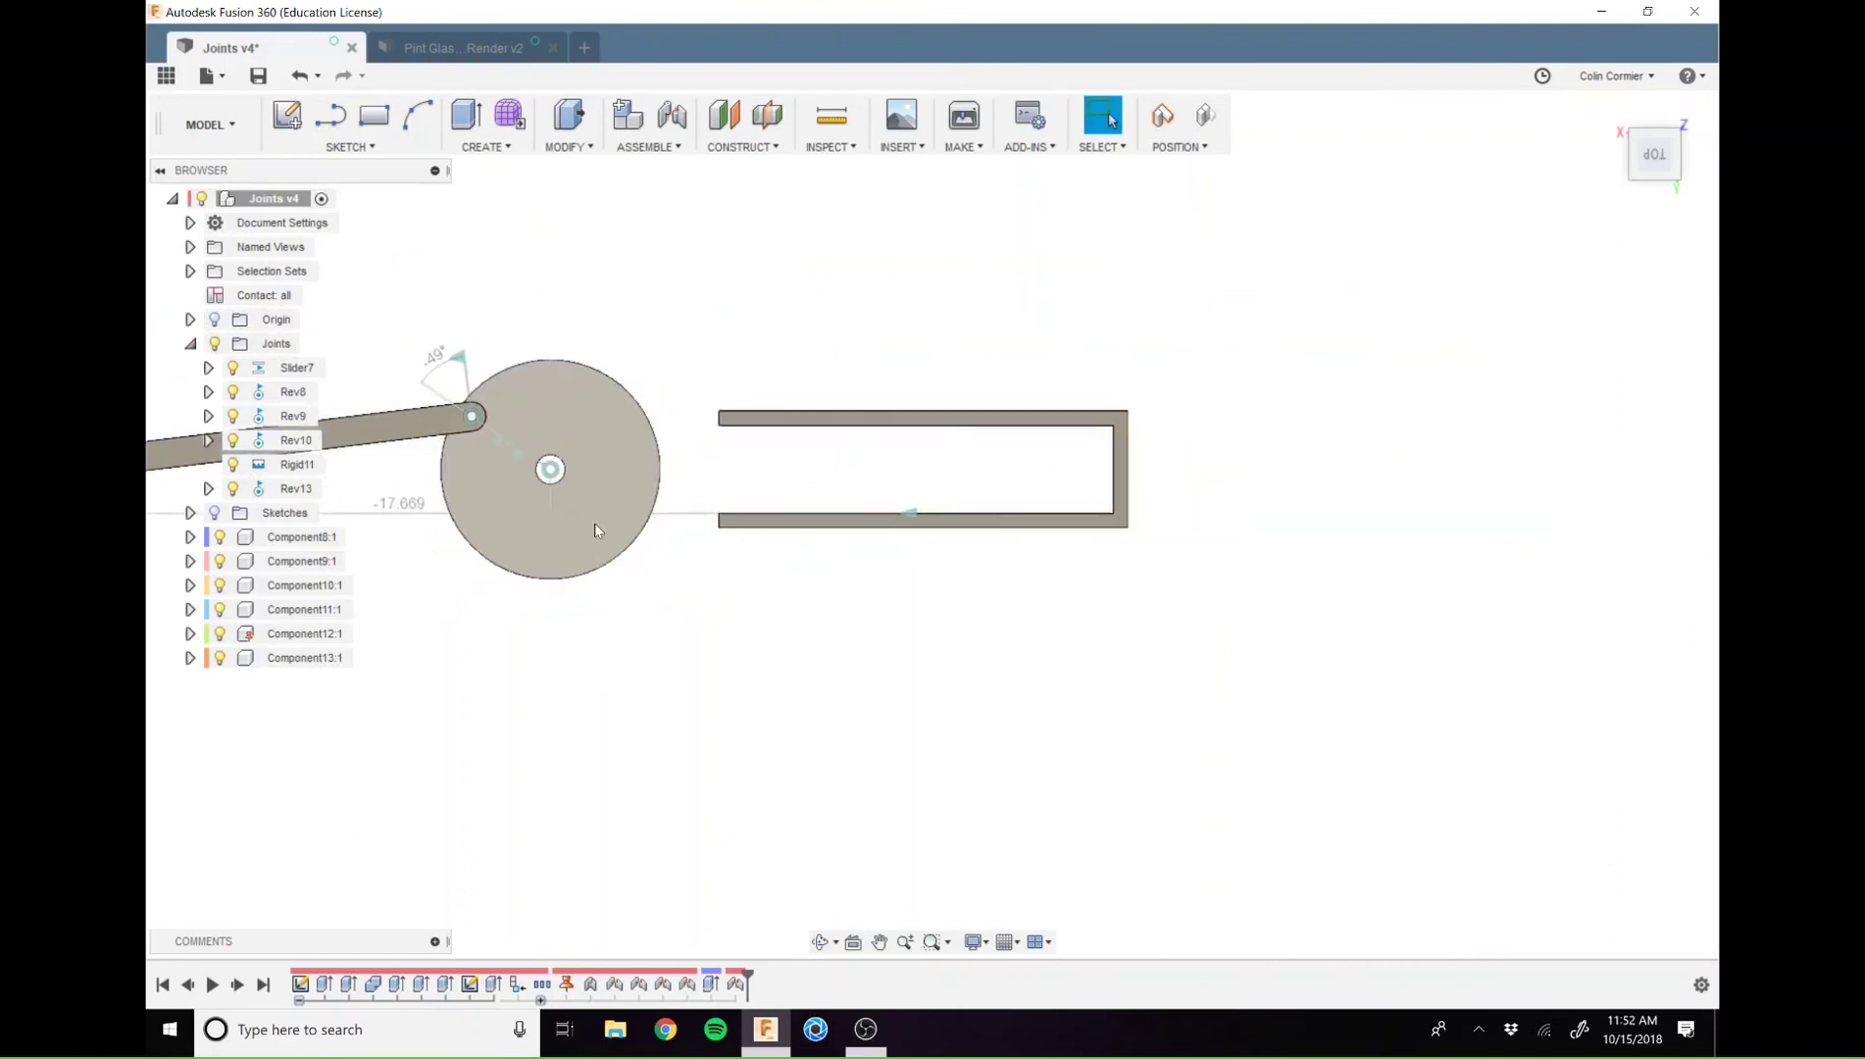
{"action": "middle_click_drag", "start_coordinate": [594, 529], "coordinate": [1243, 484]}
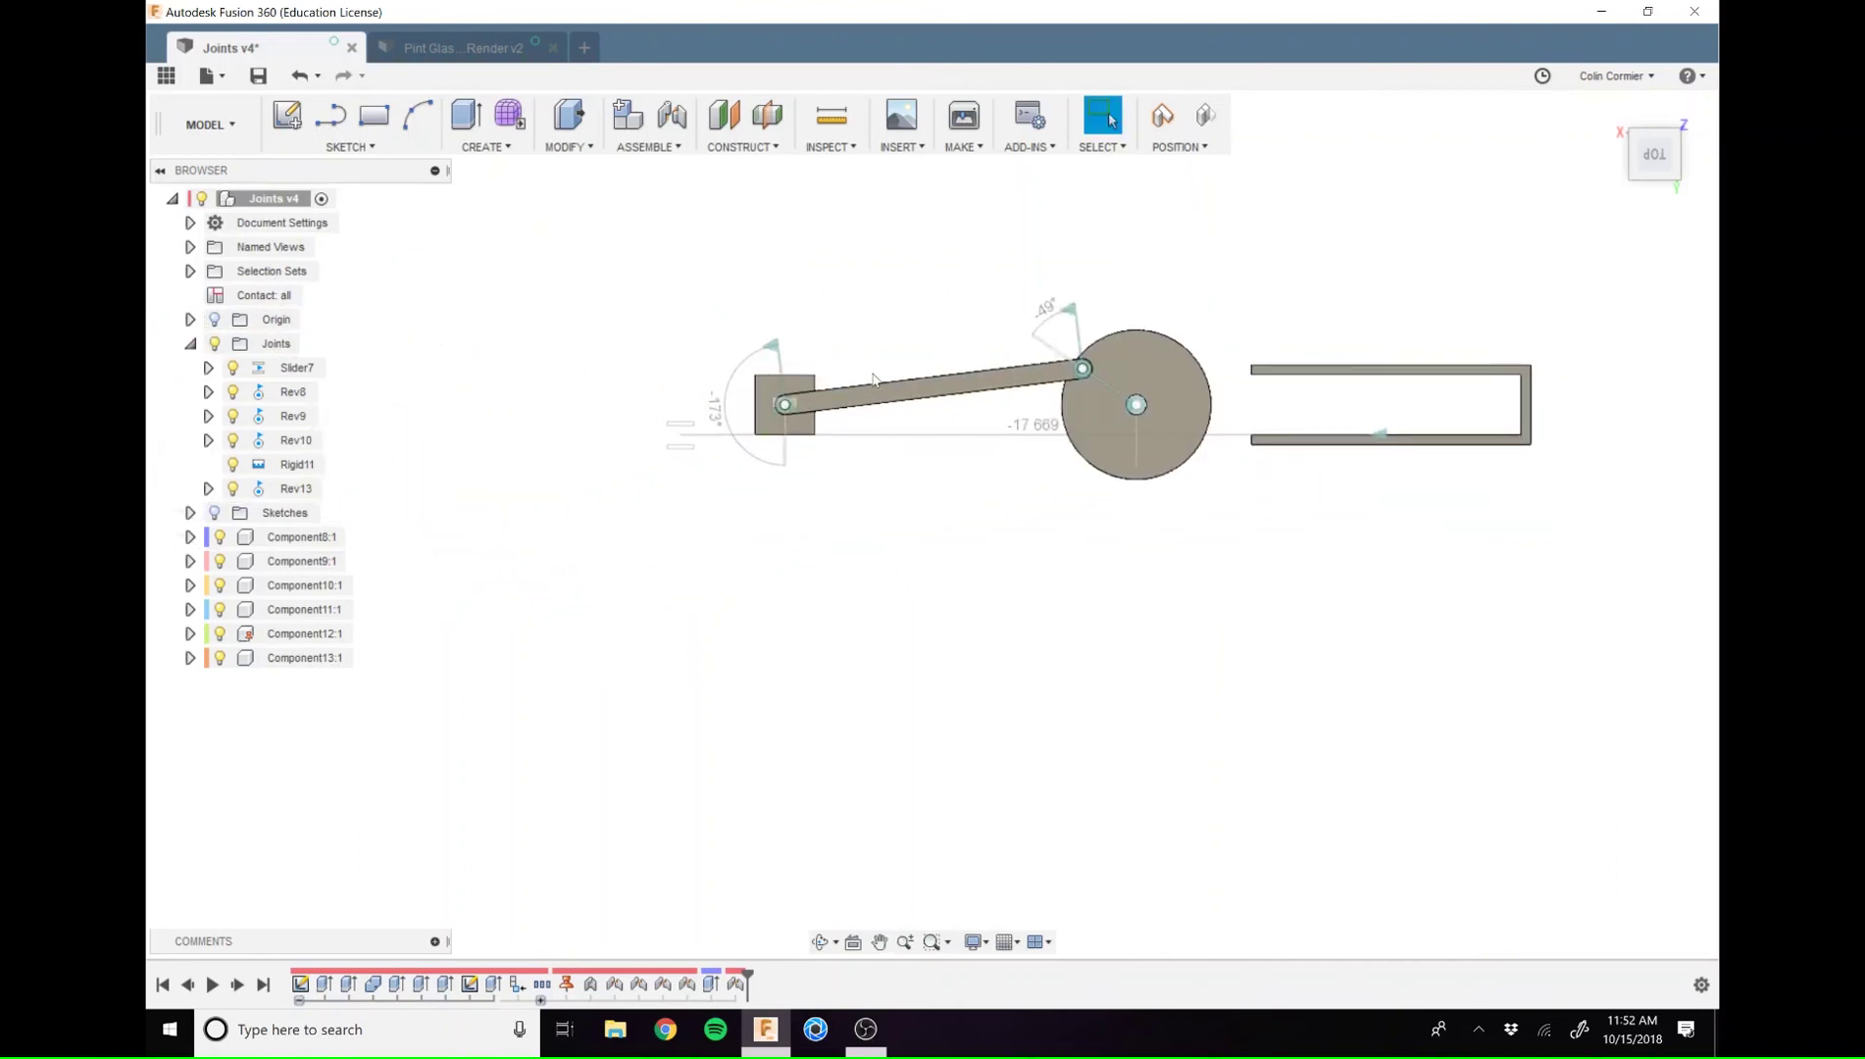
{"action": "left_click", "coordinate": [1199, 118]}
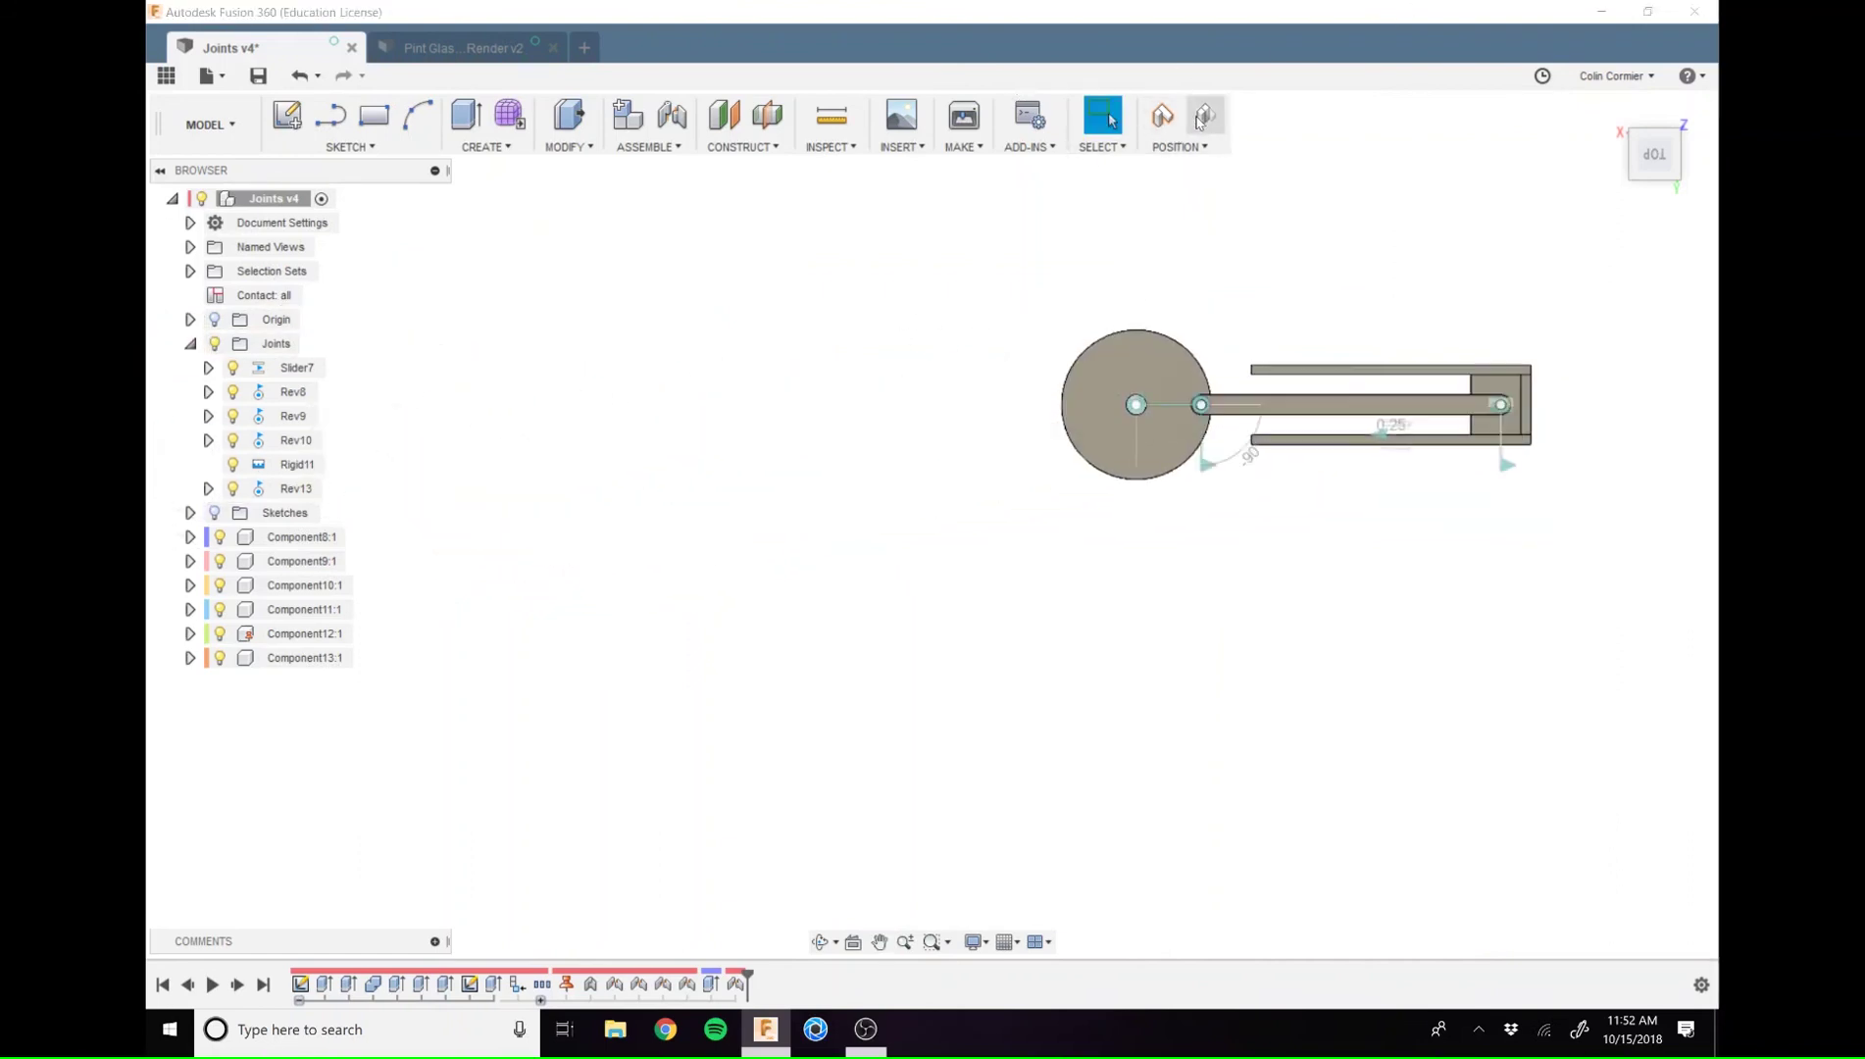
Swing the link to draw the slider block back along the frame, and examine the mechanism from an angled view
{"action": "middle_click_drag", "start_coordinate": [1249, 578], "coordinate": [1244, 412]}
{"action": "scroll", "coordinate": [1242, 391], "scroll_direction": "up", "scroll_amount": 5}
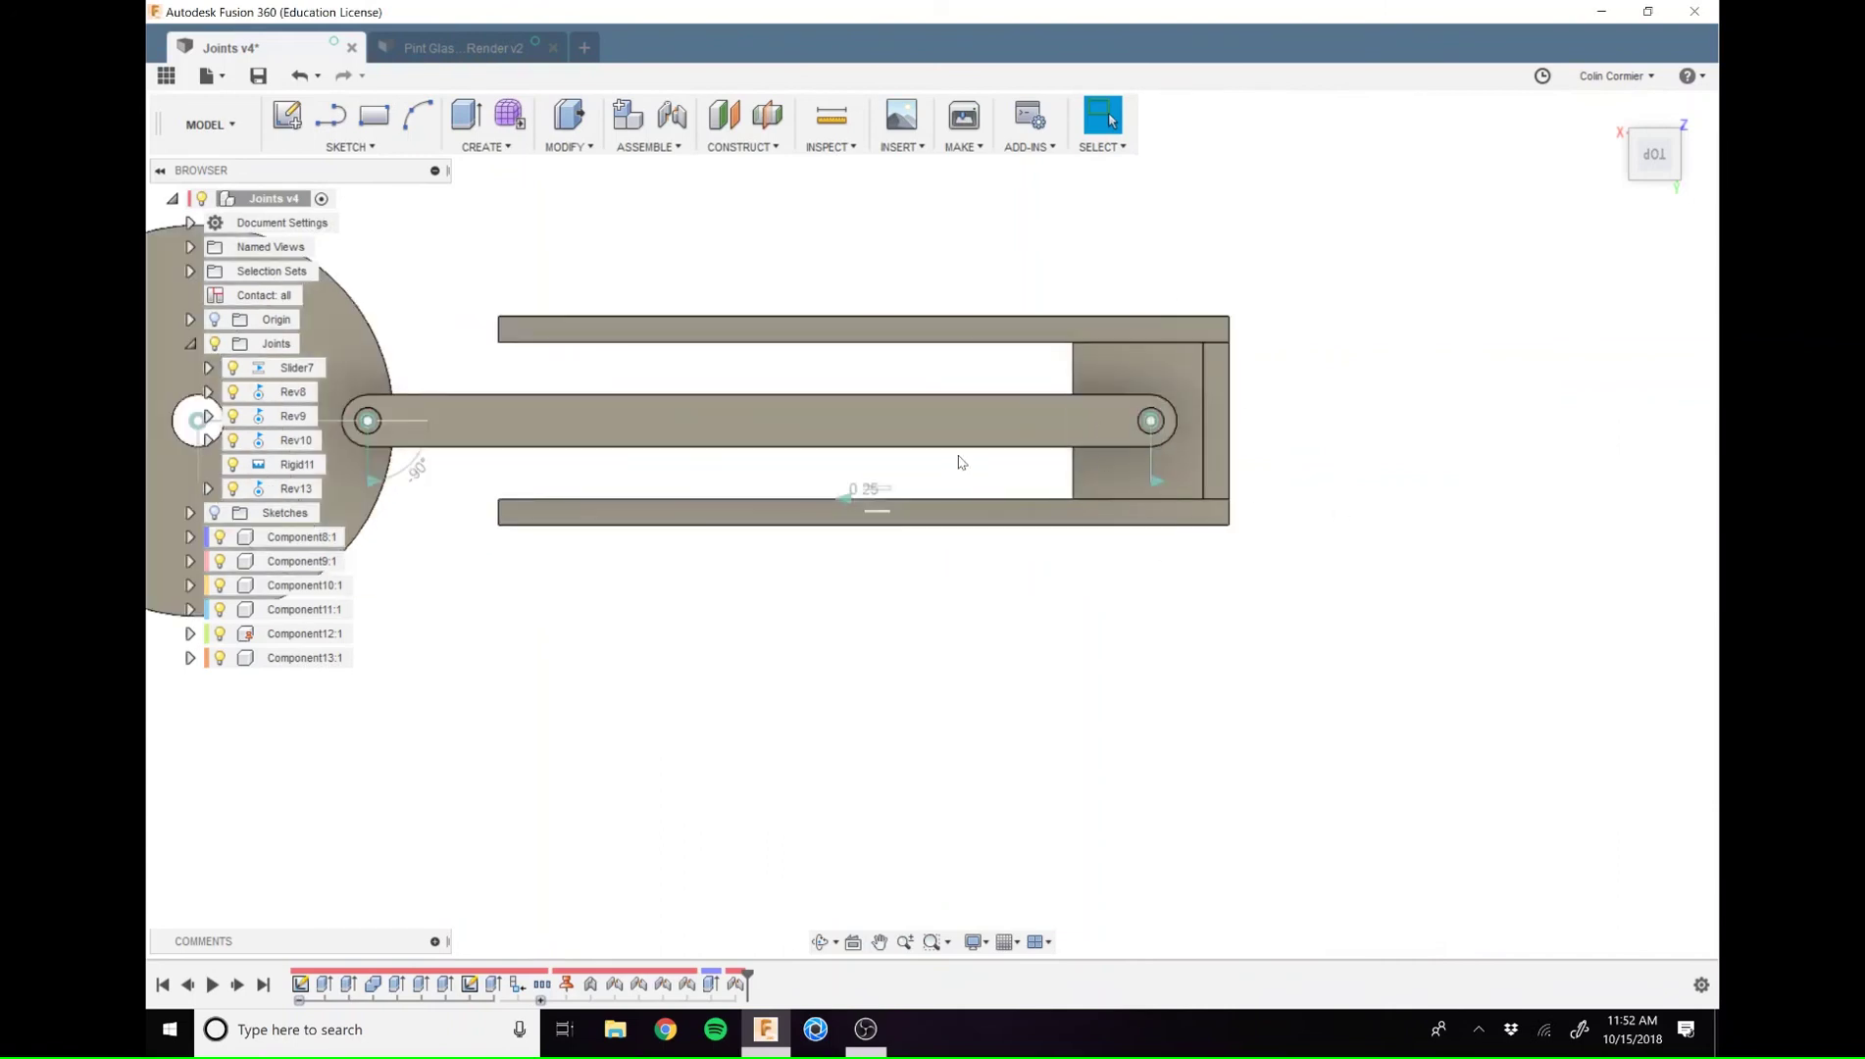
{"action": "left_click_drag", "start_coordinate": [1011, 404], "coordinate": [775, 412]}
{"action": "scroll", "coordinate": [916, 628], "scroll_direction": "down", "scroll_amount": 3}
{"action": "middle_click_drag", "start_coordinate": [916, 629], "coordinate": [998, 284]}
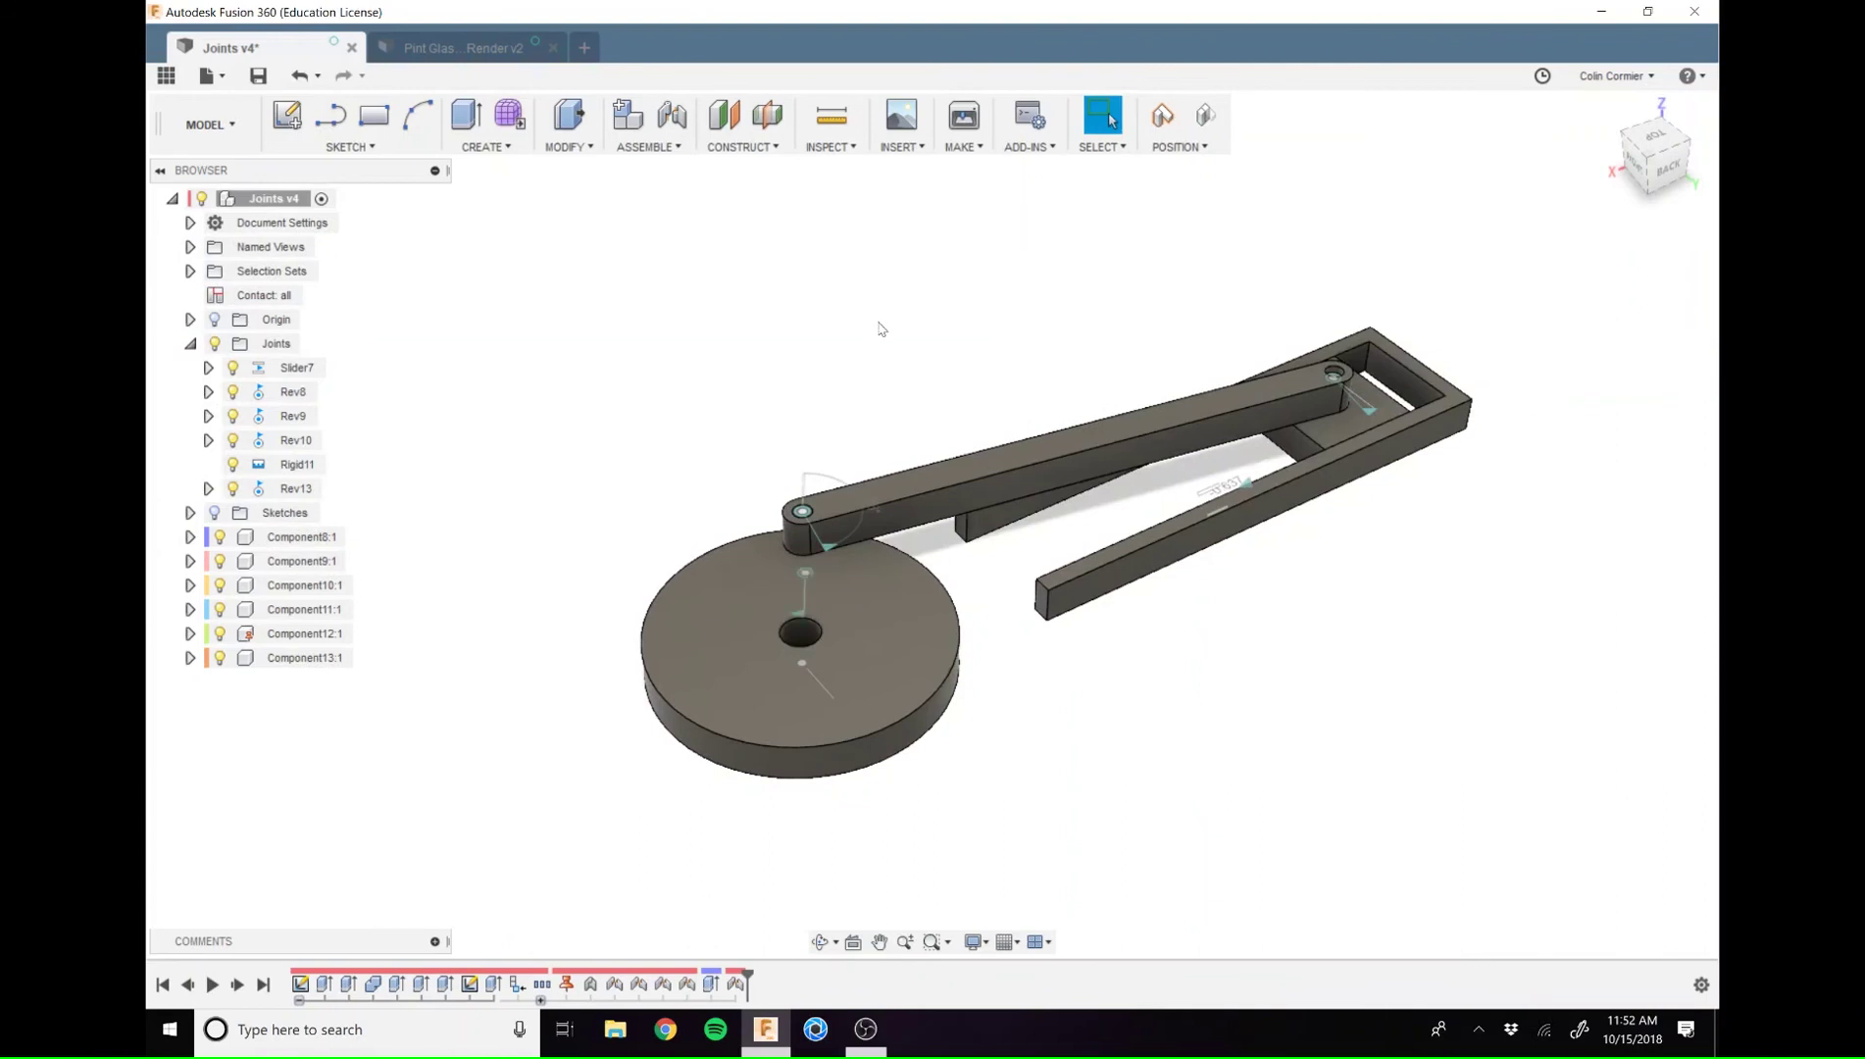
{"action": "left_click", "coordinate": [651, 147]}
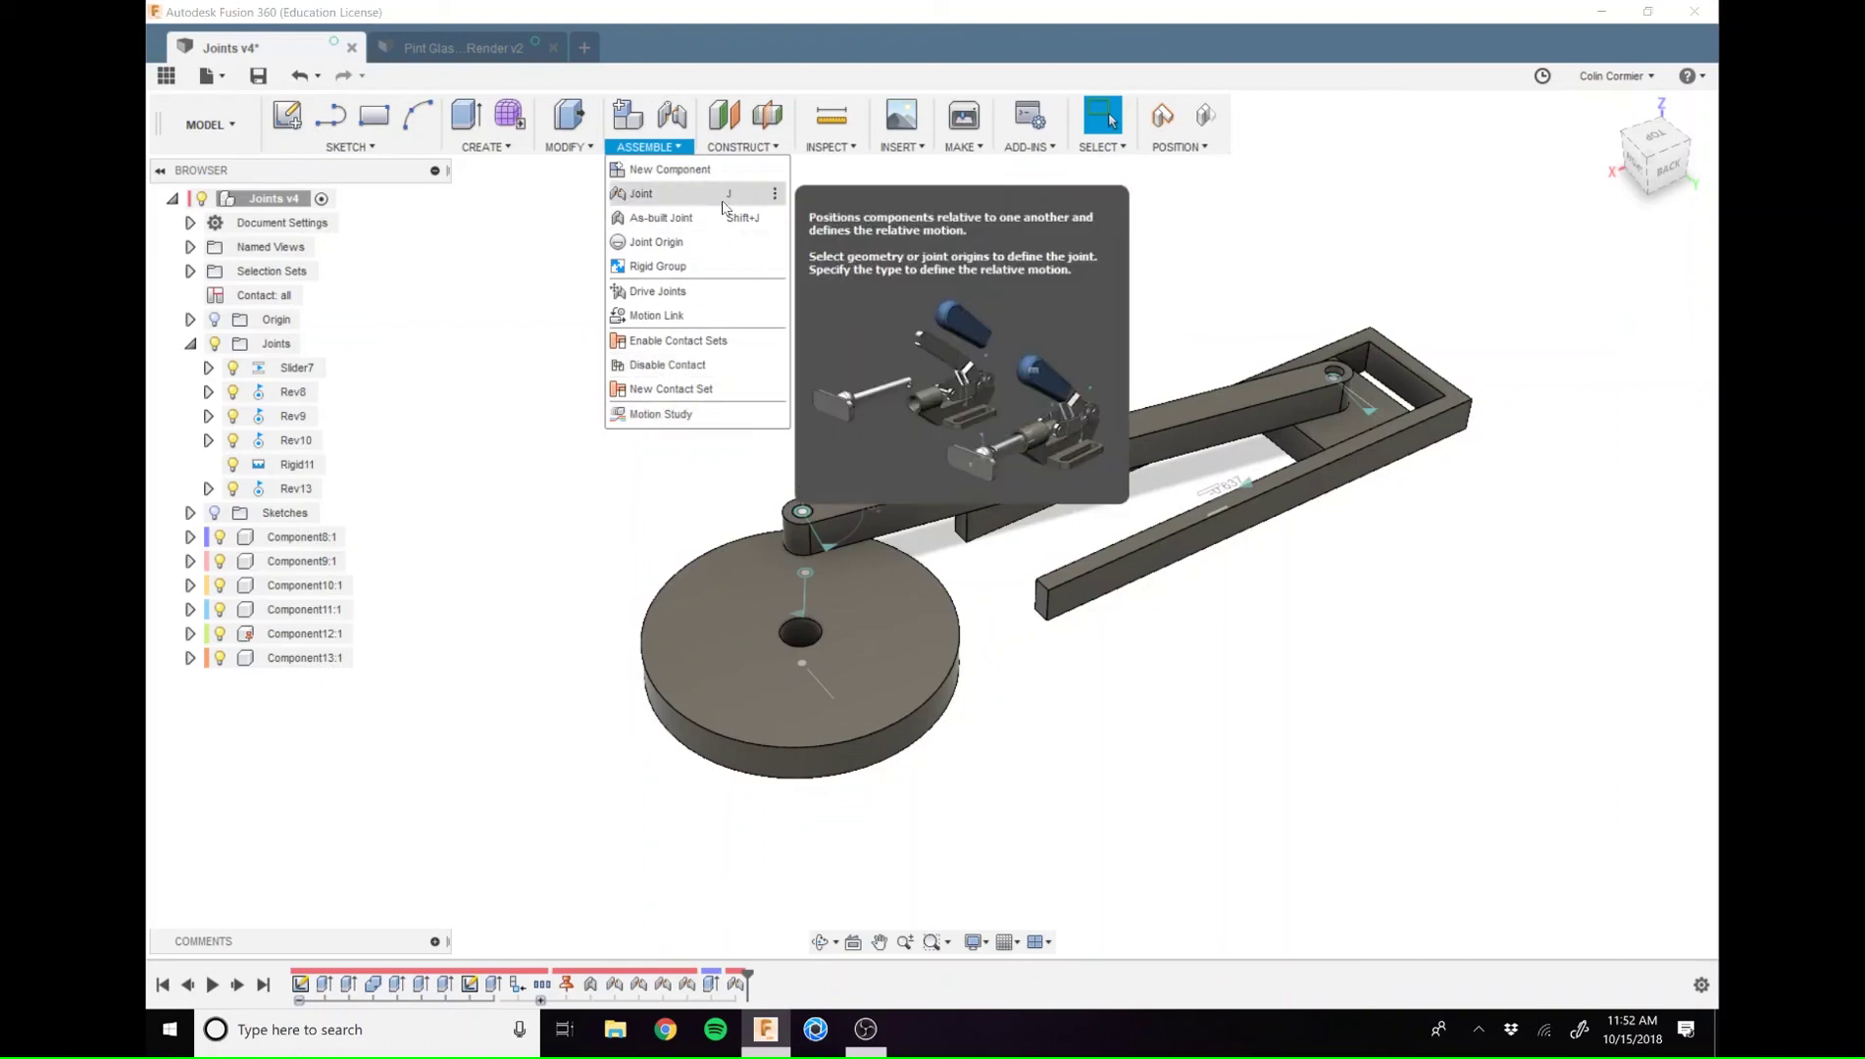
{"action": "left_click", "coordinate": [911, 385]}
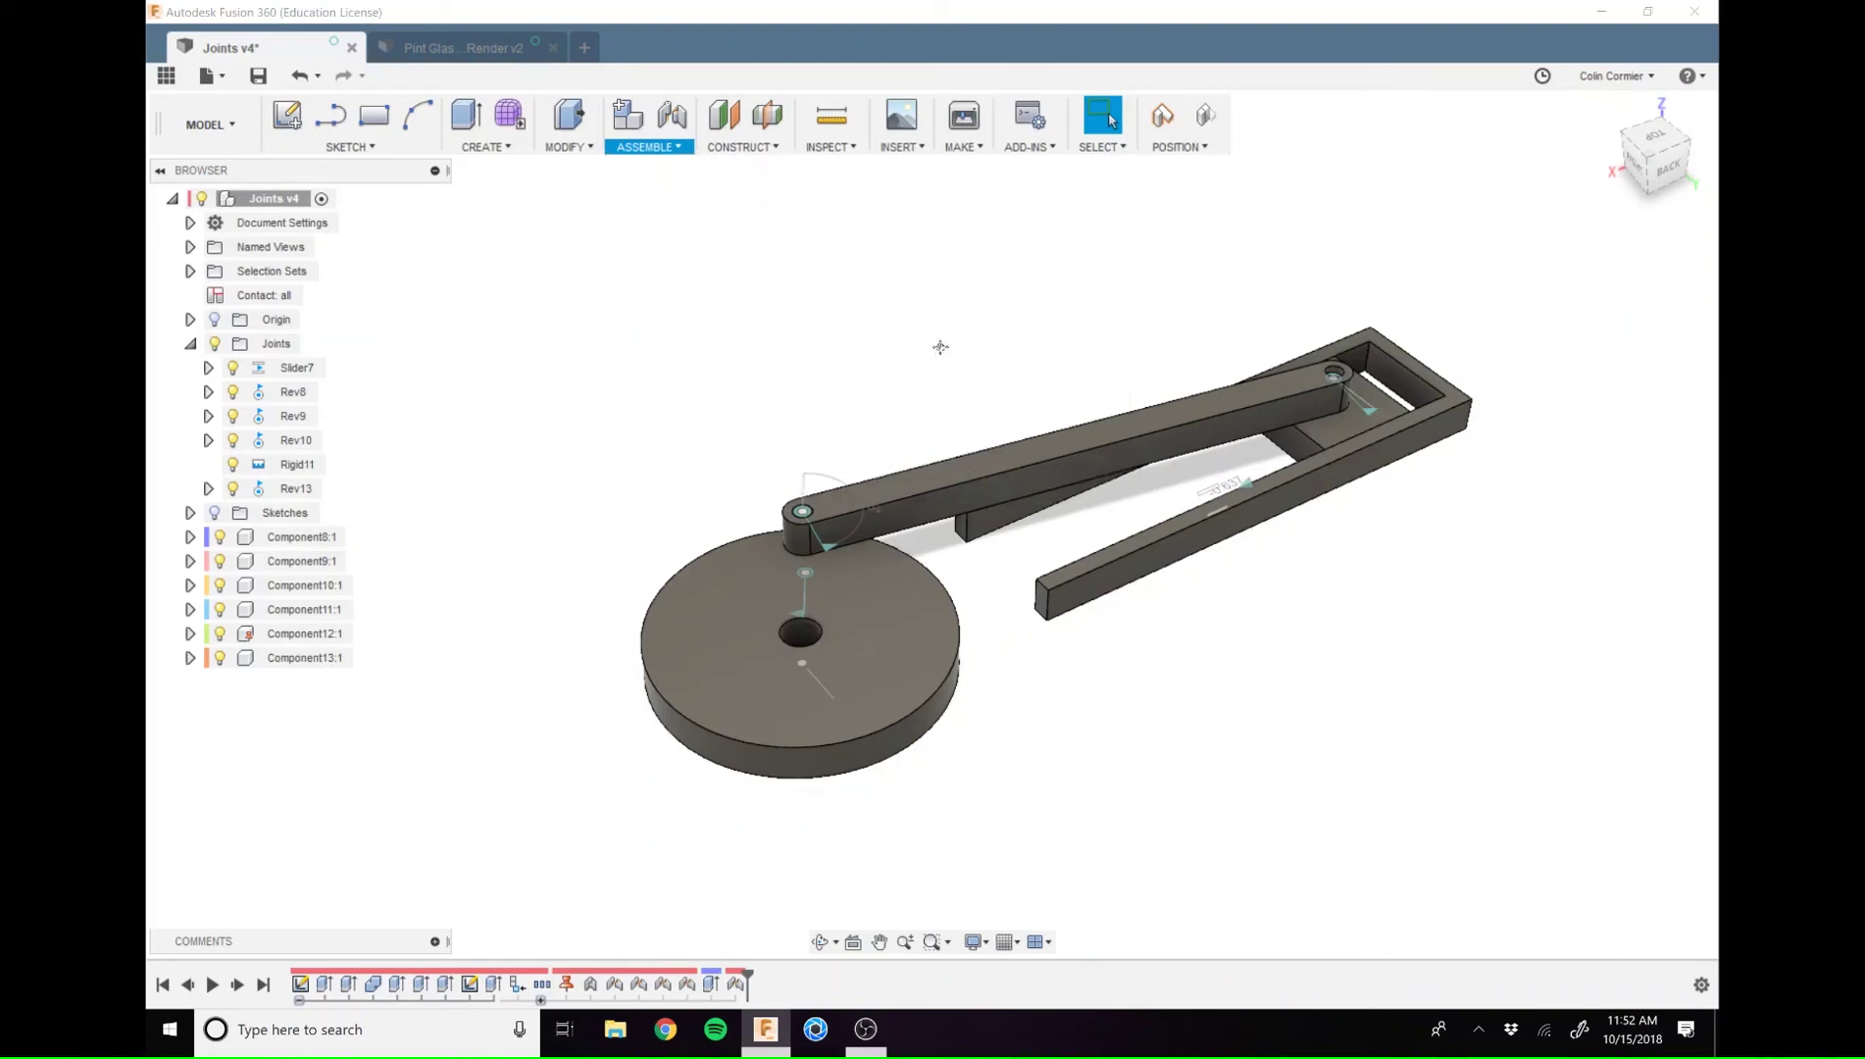
{"action": "middle_click_drag", "start_coordinate": [911, 384], "coordinate": [882, 353]}
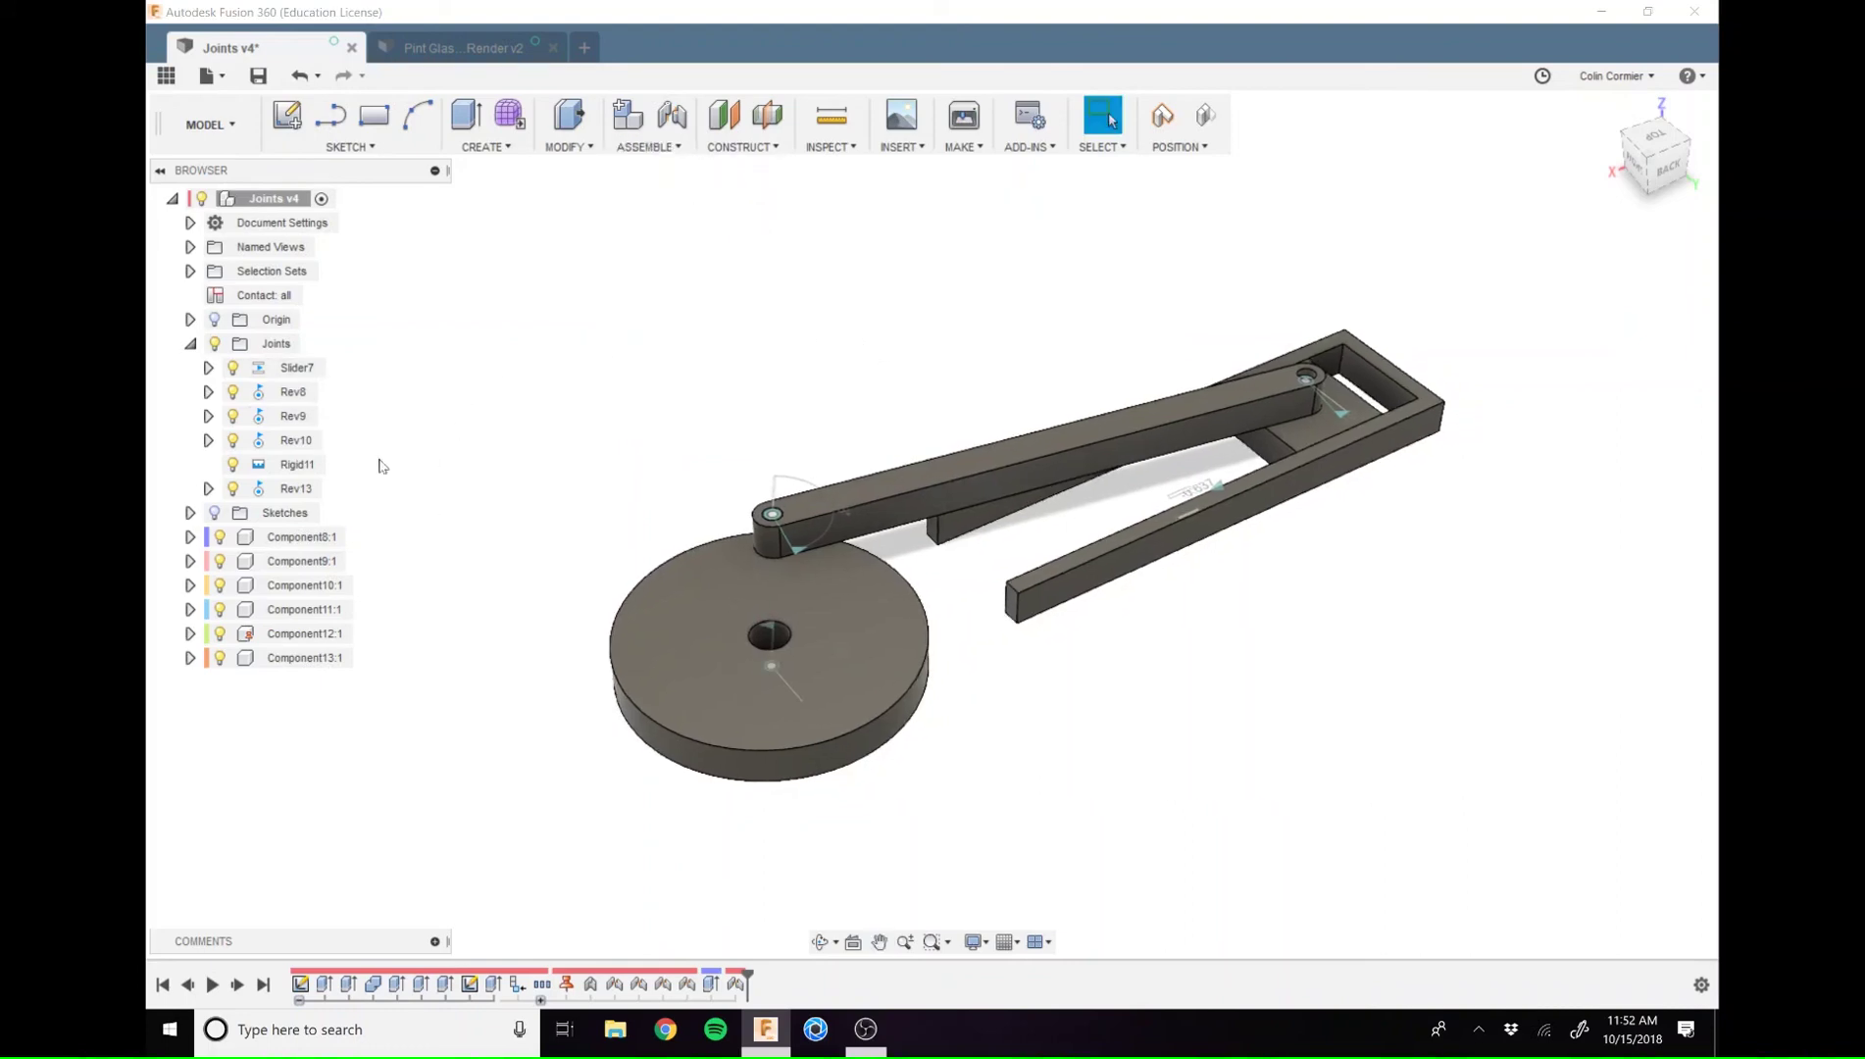
Capture the mechanism's position with the slider block partway along the frame
{"action": "left_click", "coordinate": [1208, 115]}
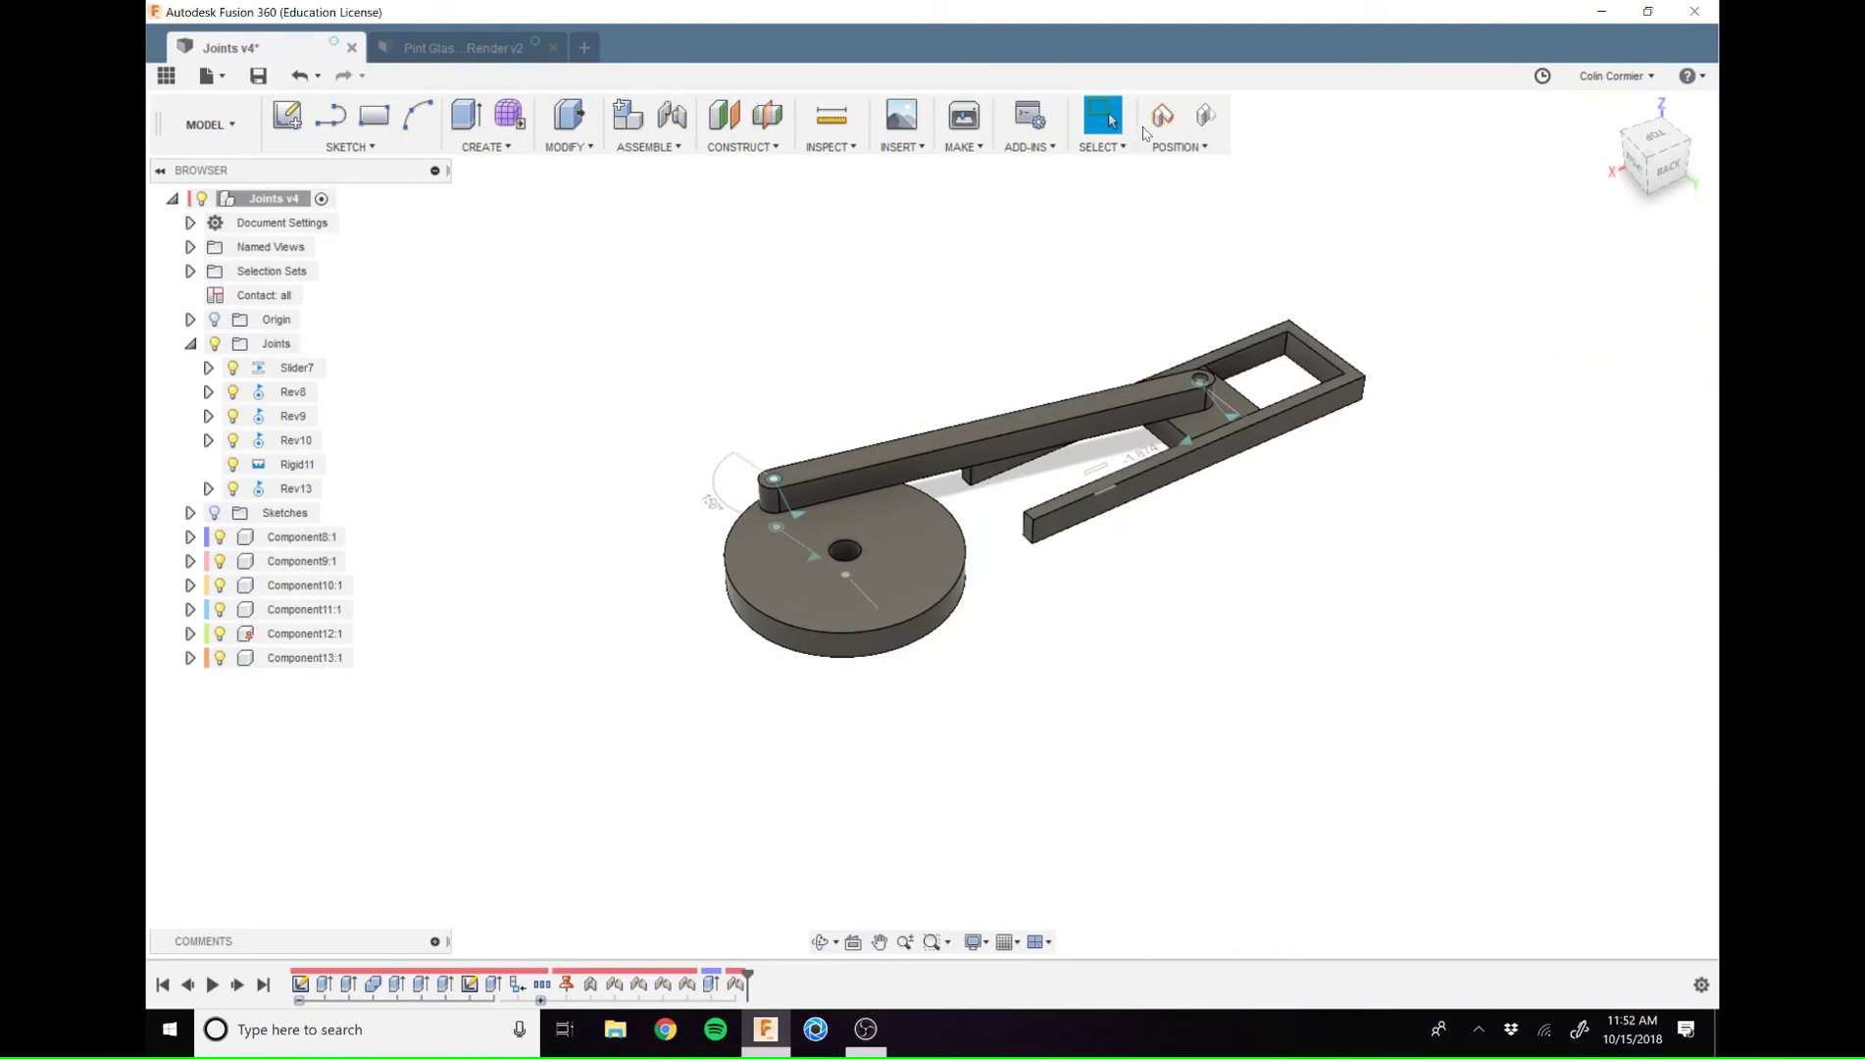
{"action": "left_click", "coordinate": [1150, 126]}
{"action": "middle_click_drag", "start_coordinate": [1307, 666], "coordinate": [1236, 699]}
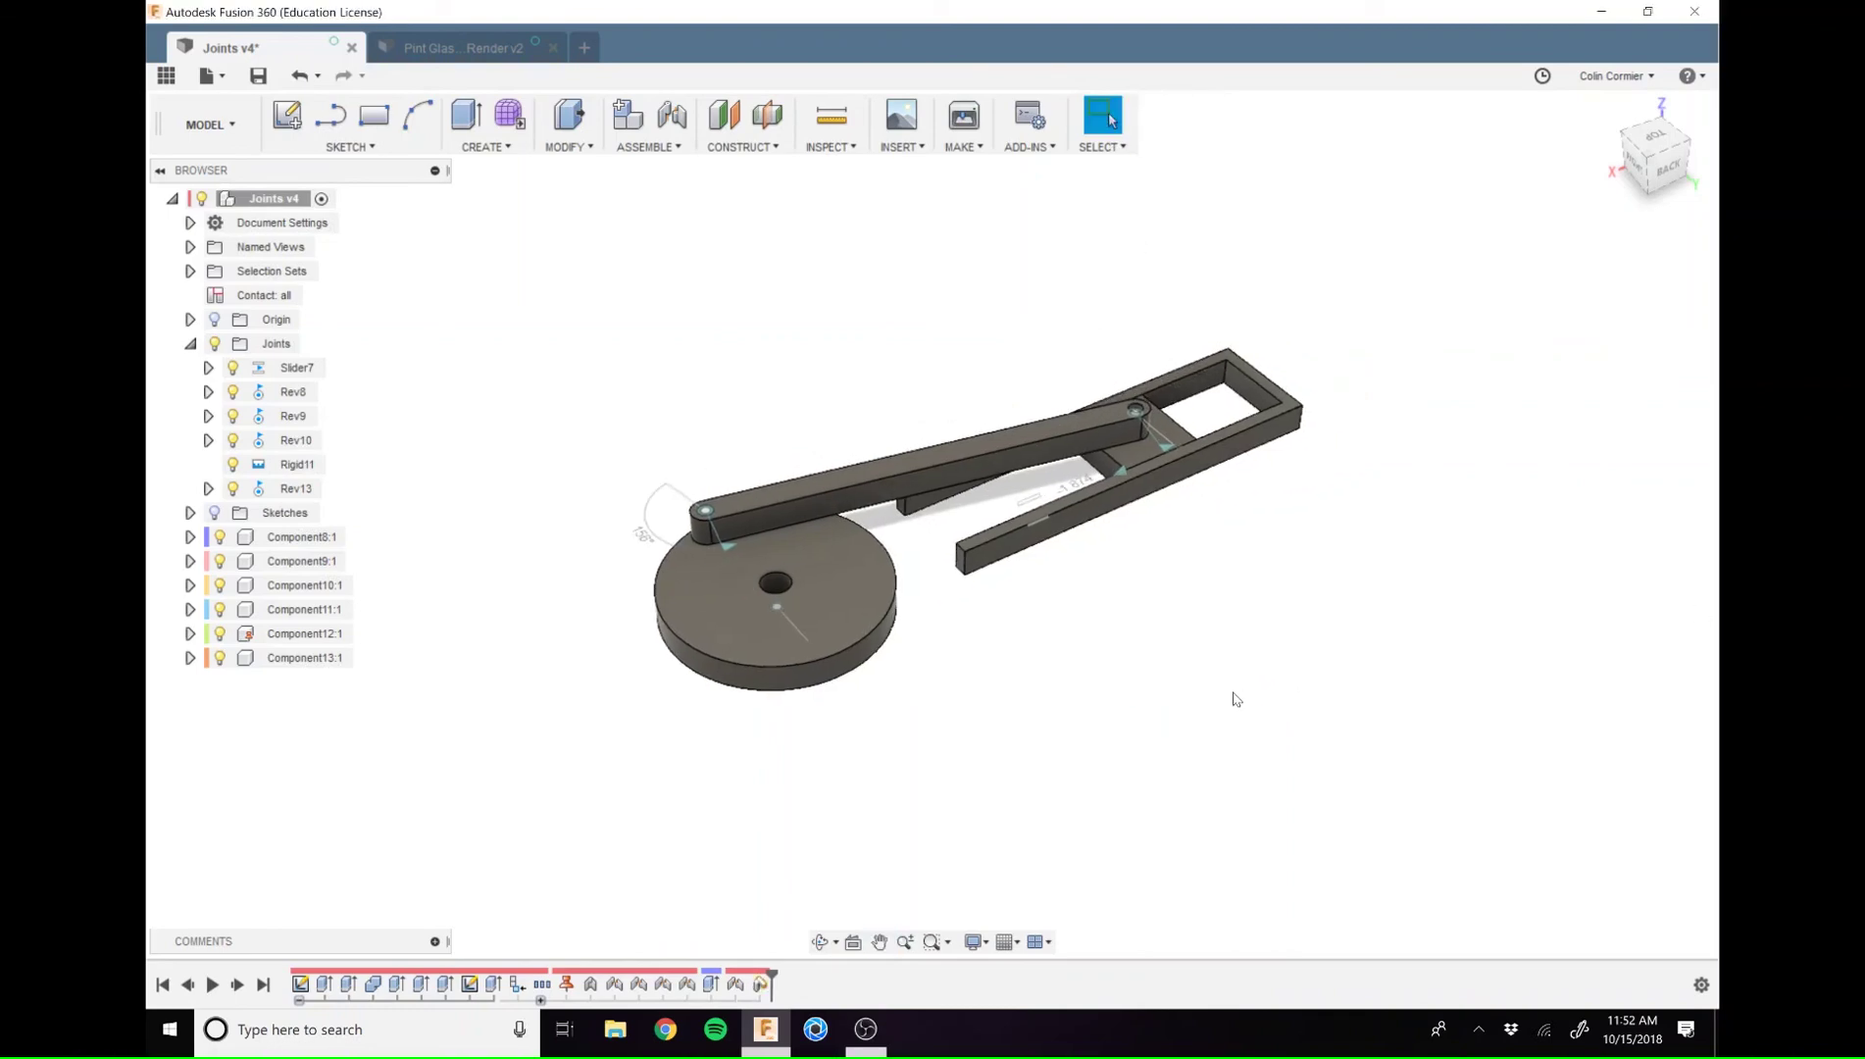